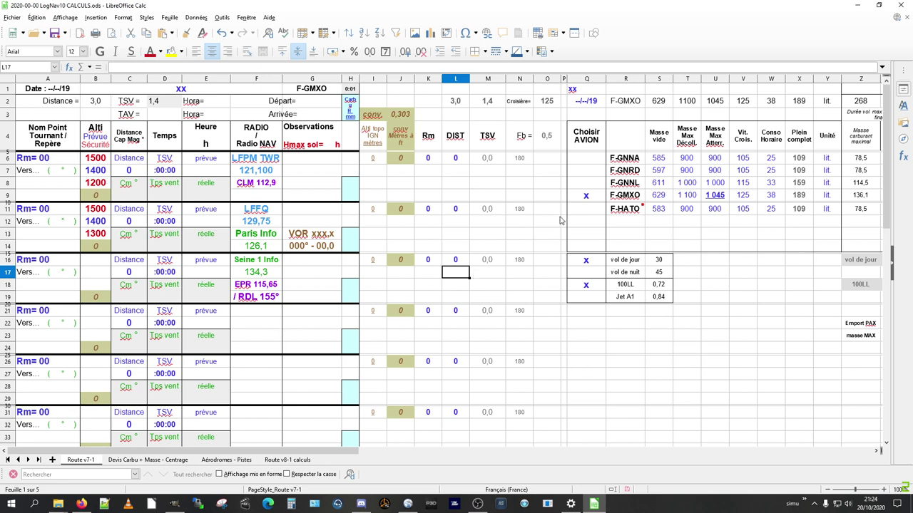
Switch to Firefox and review the Géoportail chart, SkyDreamSoft and Little Navmap pages, closing the SkyDreamSoft and Little Navmap pages after viewing
click(858, 8)
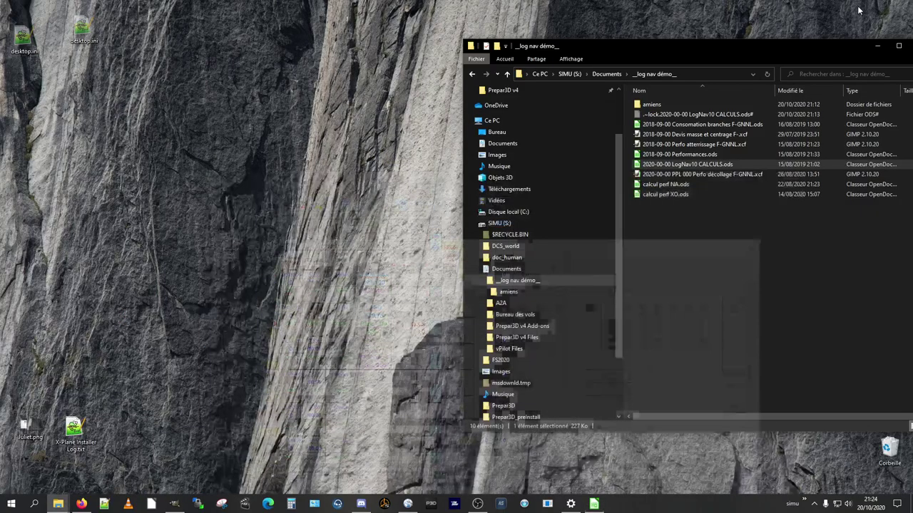
click(83, 503)
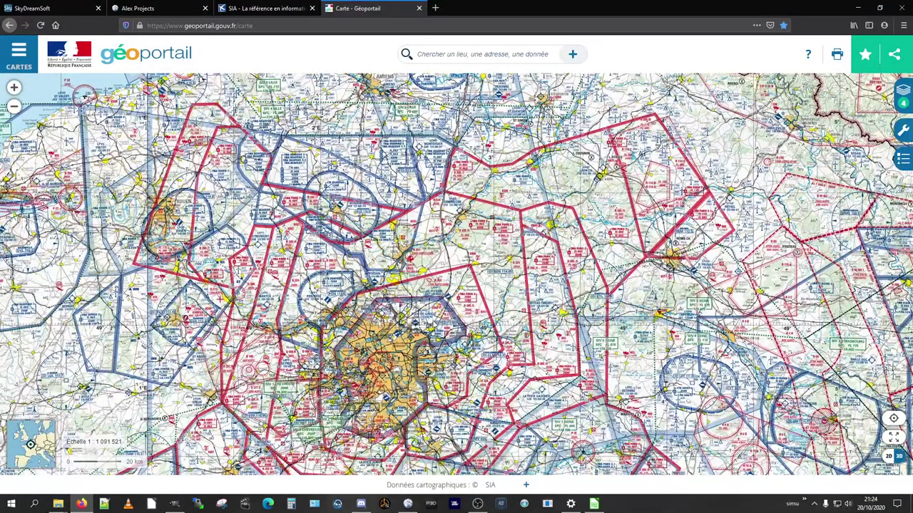
drag(435, 326, 429, 292)
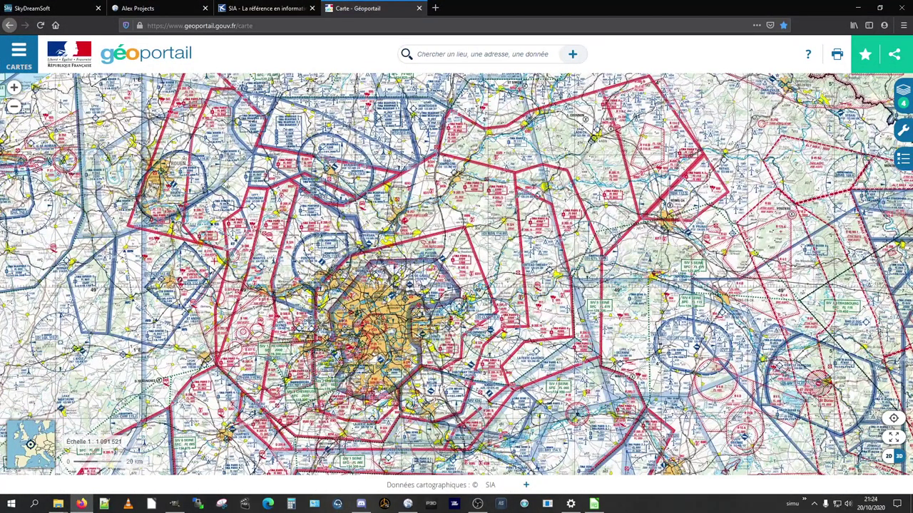
click(48, 9)
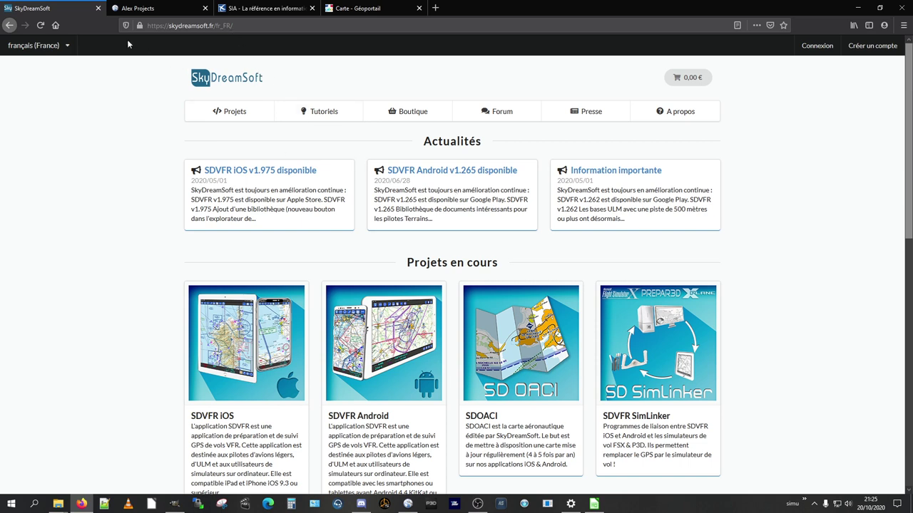
click(98, 7)
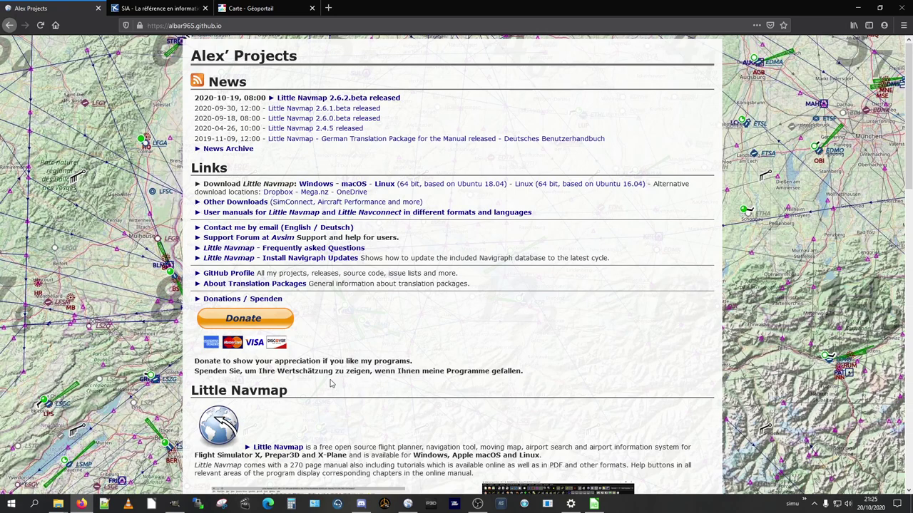
click(98, 10)
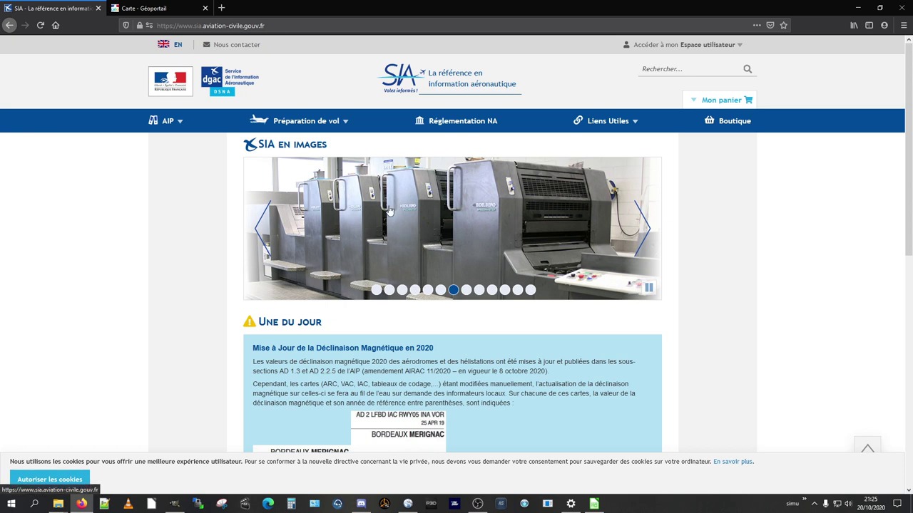
Examine the Géoportail aeronautical chart at different scales, from the Paris area north to Amiens and around Beauvais, Creil and Meaux
click(141, 8)
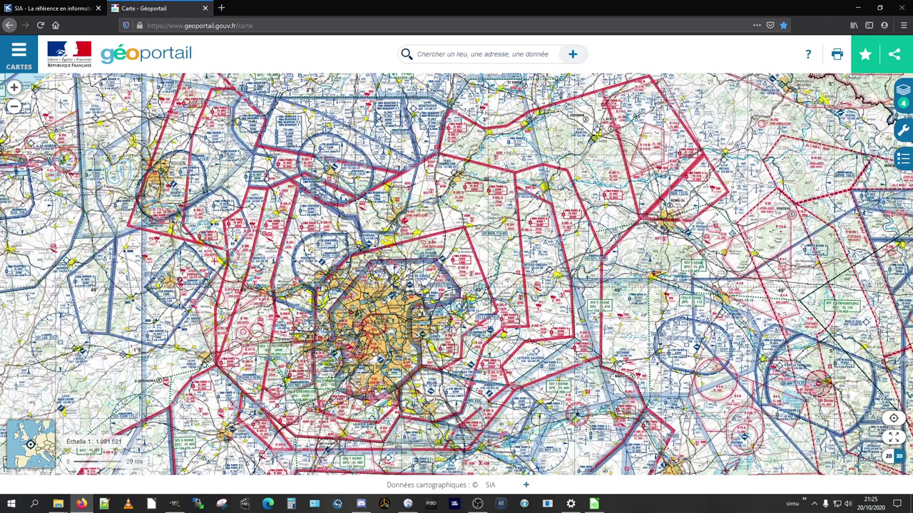
scroll(430, 343, up, 1)
scroll(430, 344, up, 1)
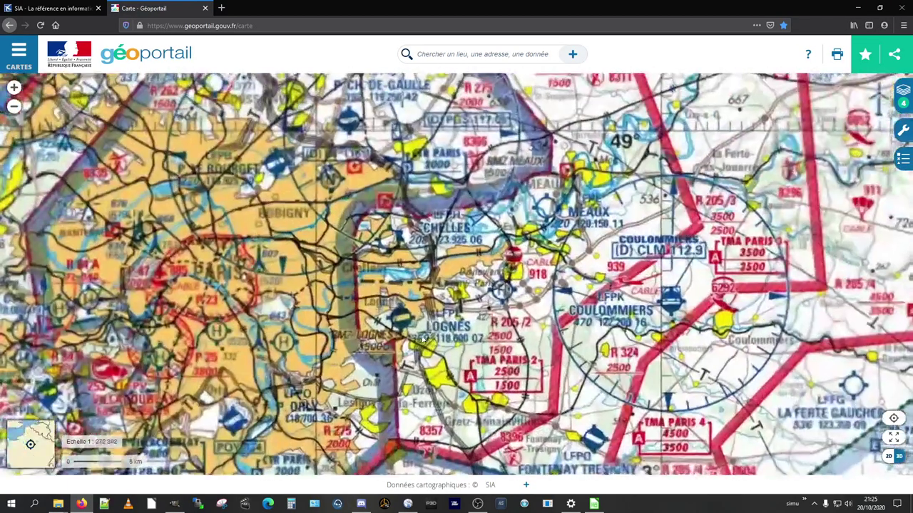
scroll(430, 344, down, 2)
drag(430, 343, 362, 465)
scroll(297, 214, up, 1)
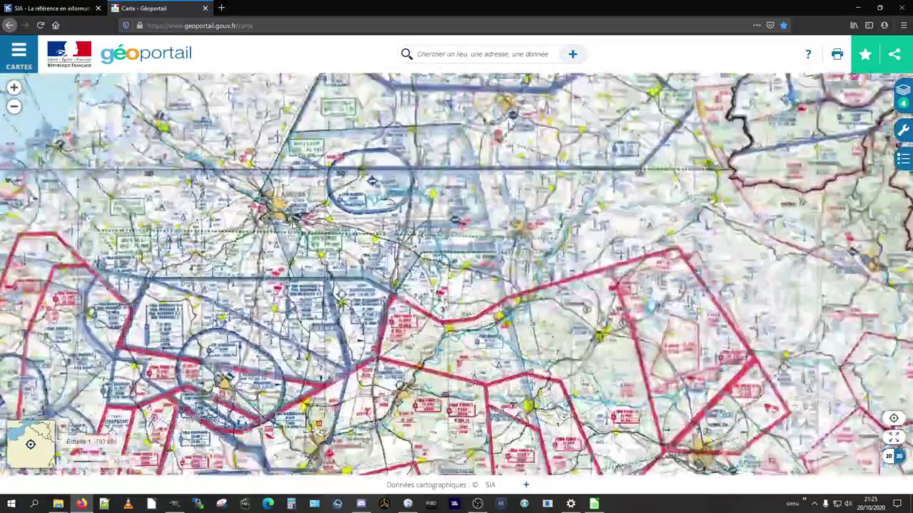
drag(297, 214, 448, 43)
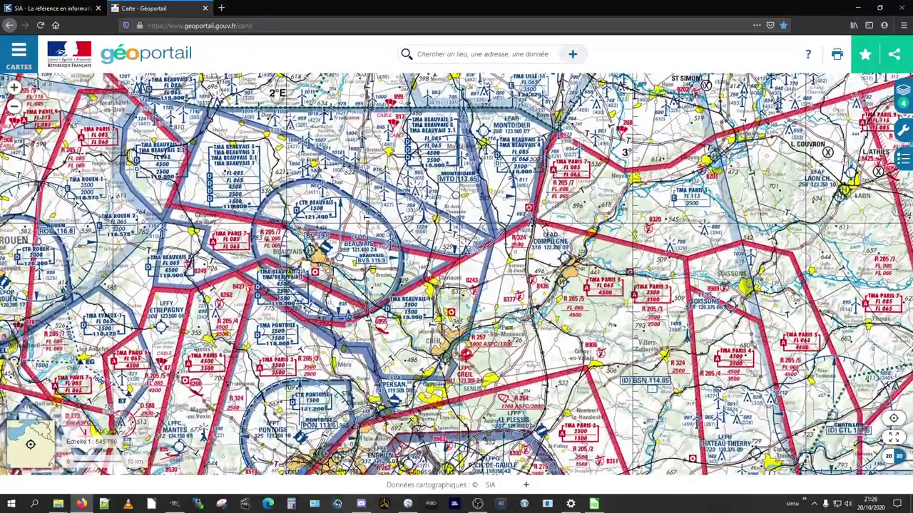
drag(457, 321, 396, 181)
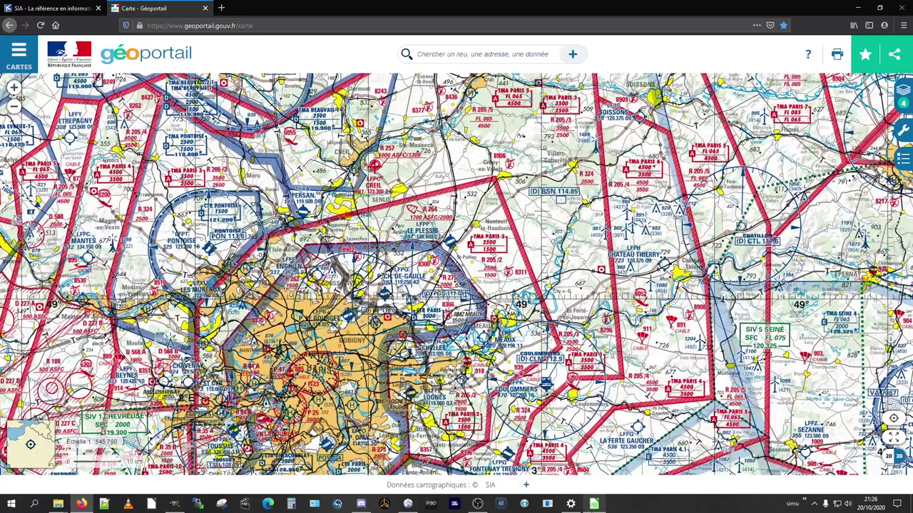
Return to the LogNav10 CALCULS spreadsheet and open the example 2019-04-14 LogNav_Amiens_LFAY_aller.pdf from the amiens folder
mouse_move(598, 505)
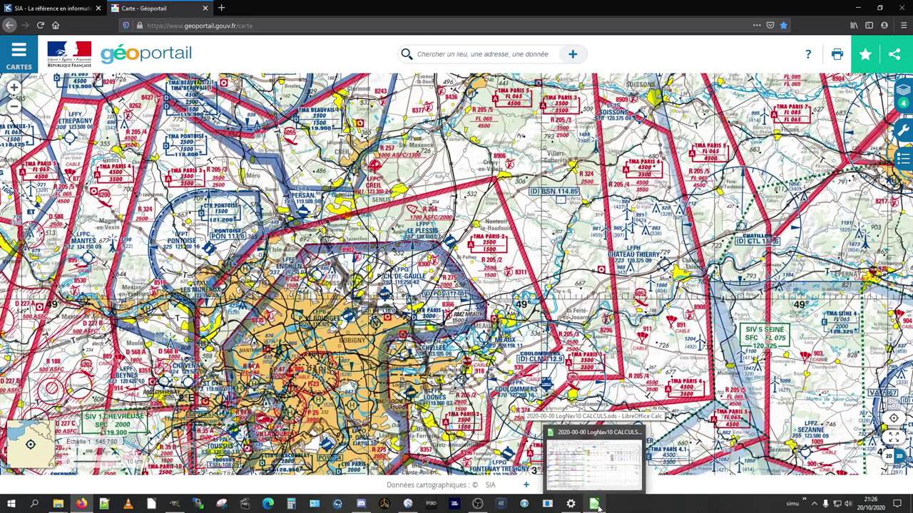
click(596, 505)
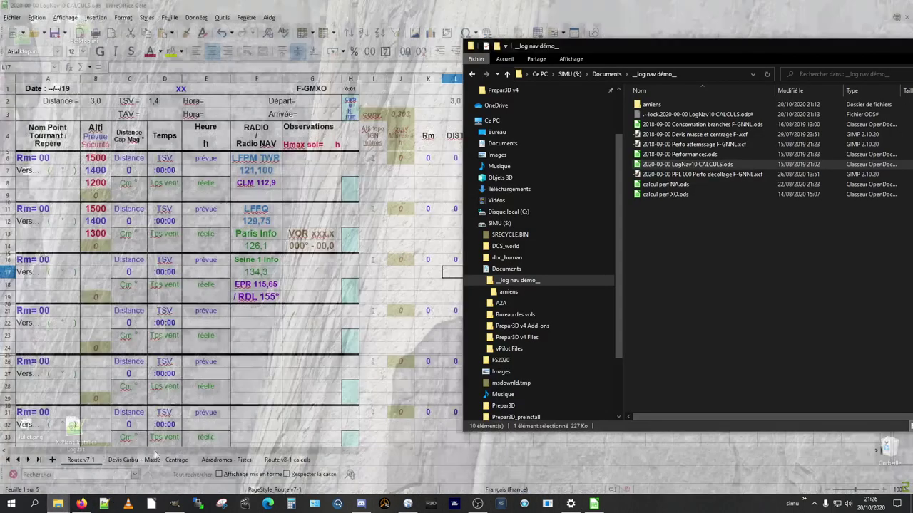
click(154, 454)
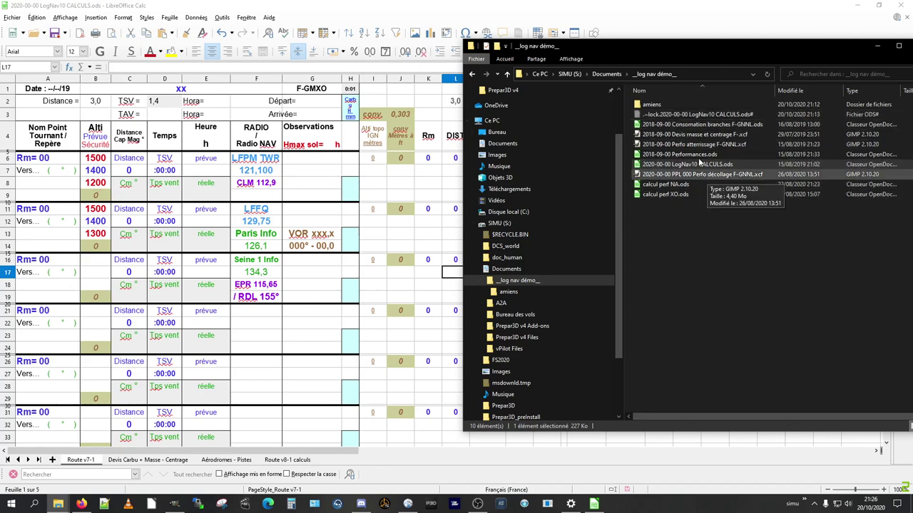
double_click(652, 104)
double_click(713, 114)
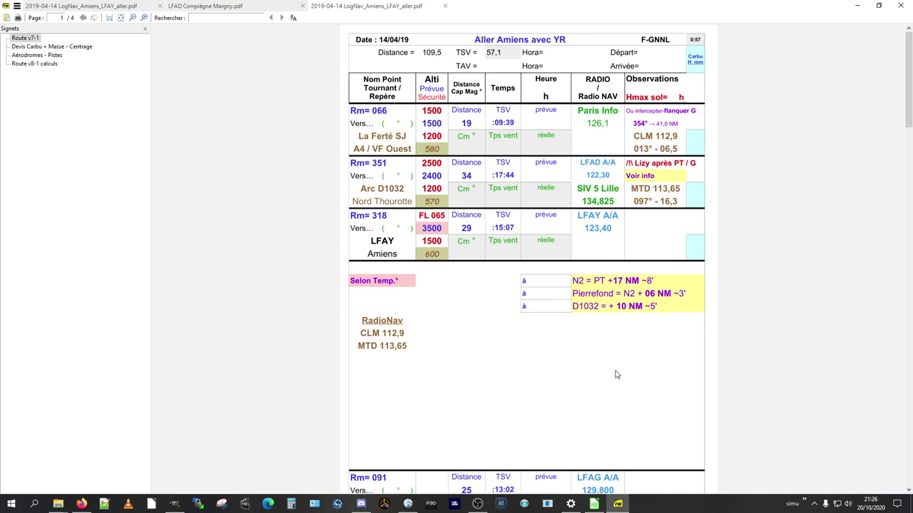
Examine the example log's route, fuel and weight-and-balance, aerodrome briefing and wind calculation pages
scroll(617, 374, down, 5)
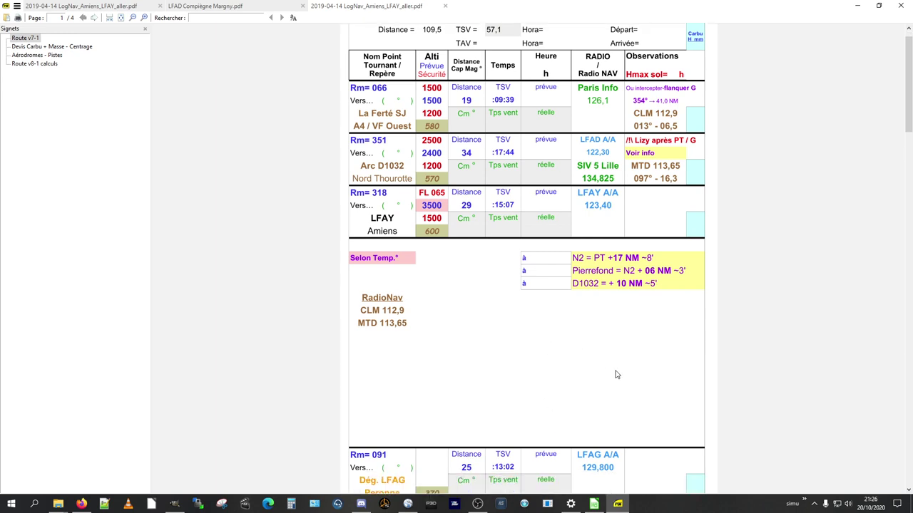
scroll(629, 334, up, 5)
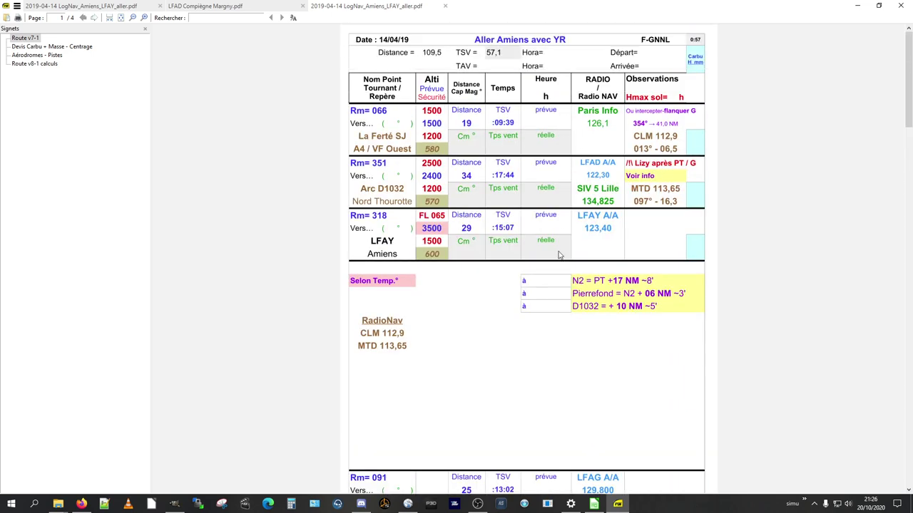
scroll(559, 255, down, 15)
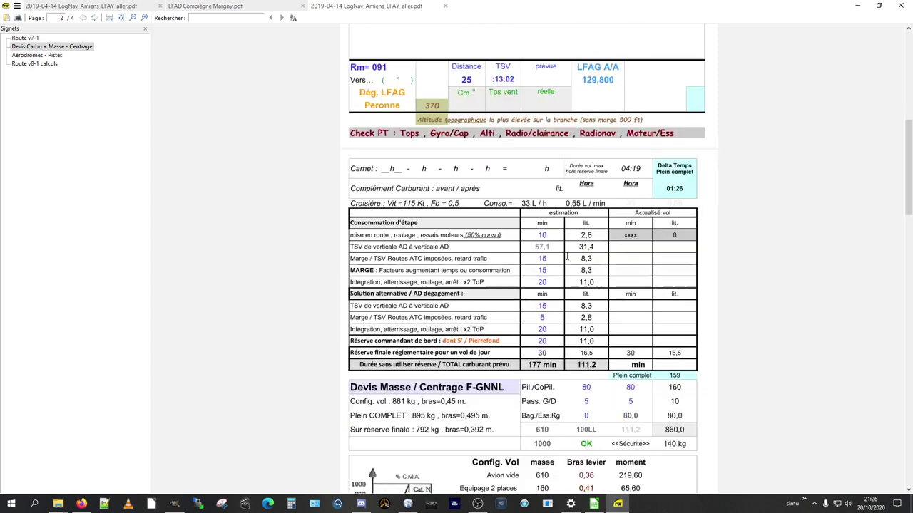
scroll(567, 258, down, 4)
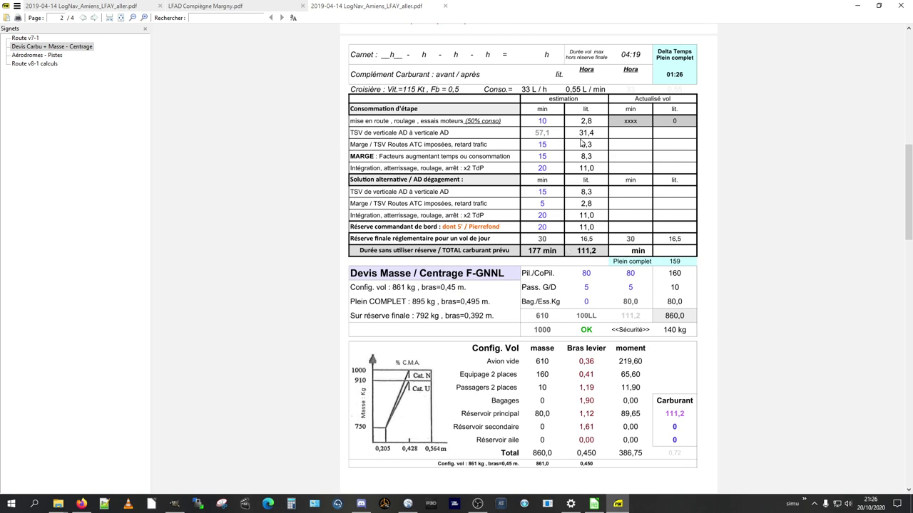
scroll(614, 362, down, 9)
scroll(620, 361, down, 9)
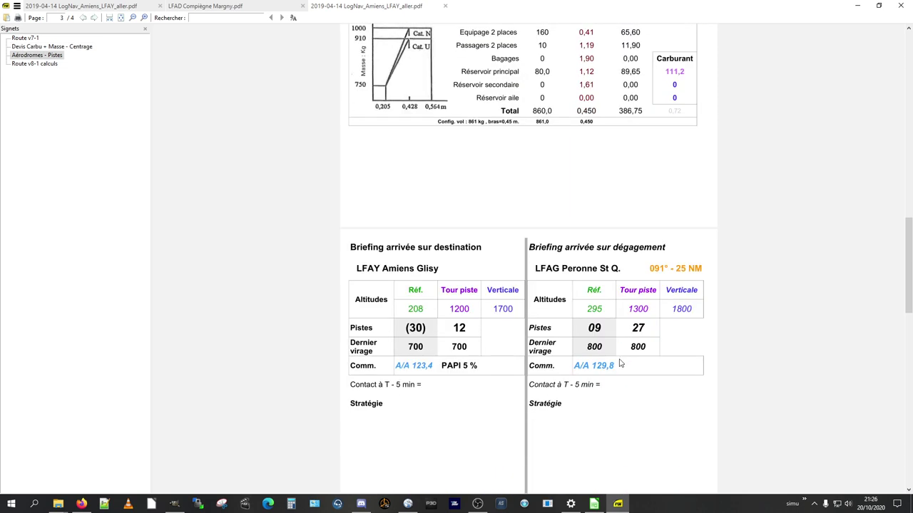
scroll(620, 356, down, 1)
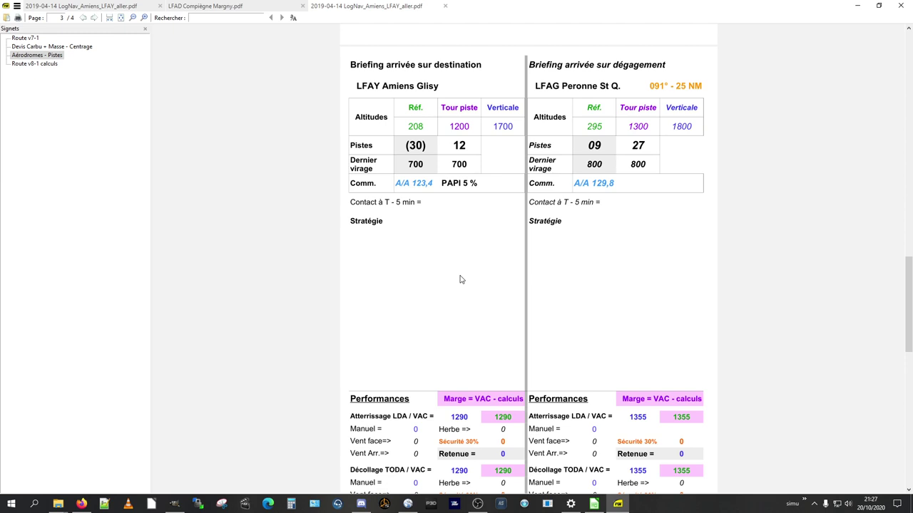
scroll(460, 279, down, 15)
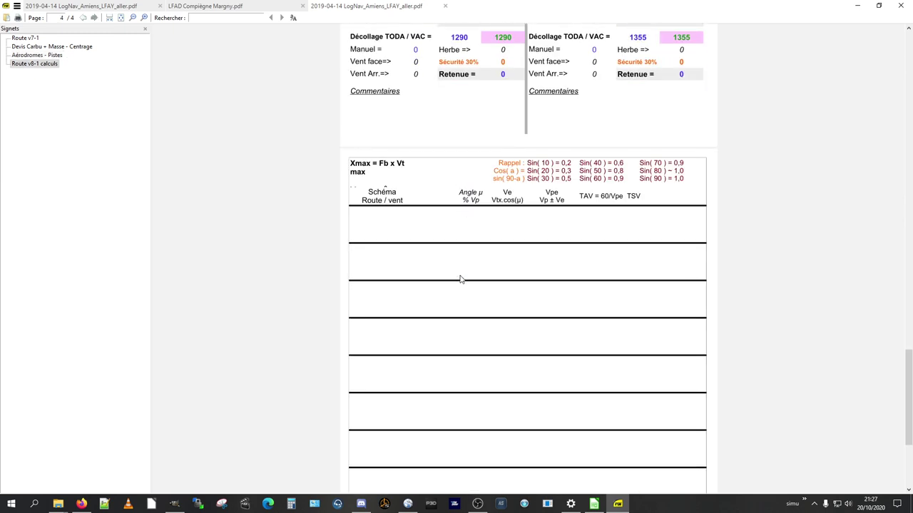
scroll(460, 280, down, 4)
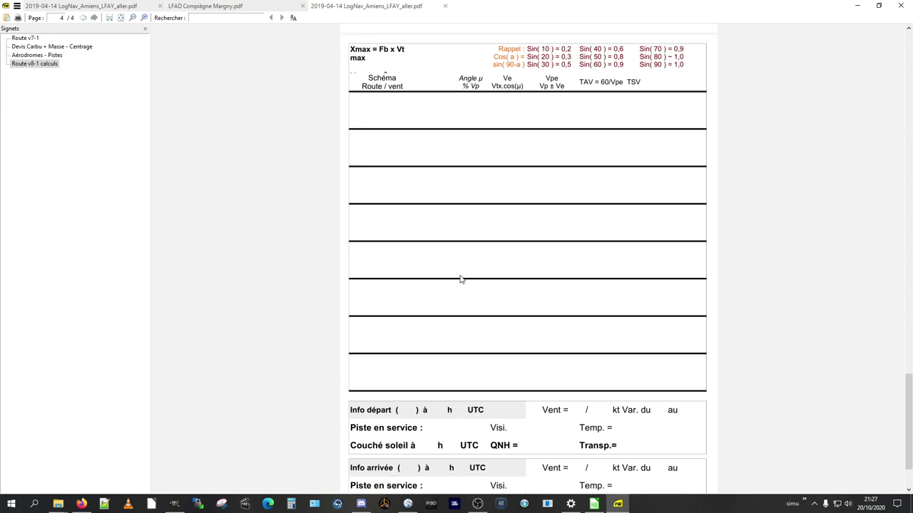
scroll(459, 279, down, 1)
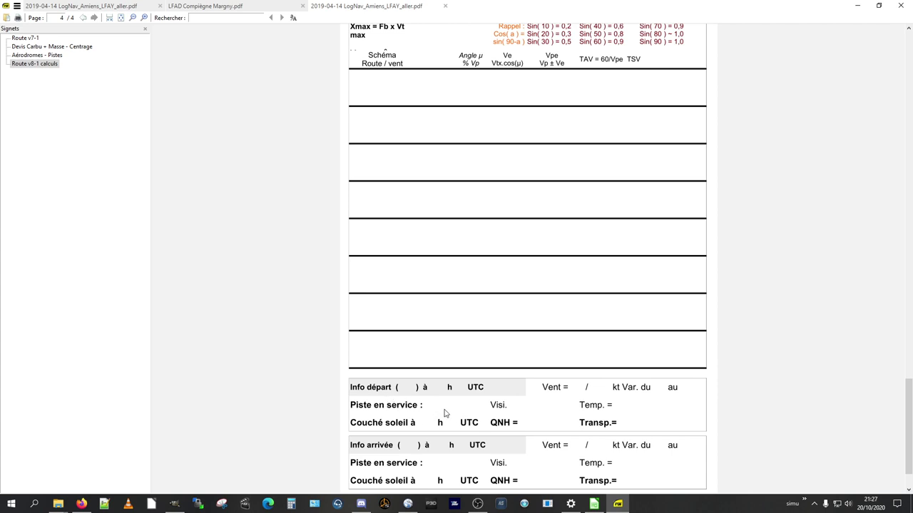
Go back to the example log's first page, then close the PDF and minimise the amiens folder to return to the spreadsheet
click(910, 37)
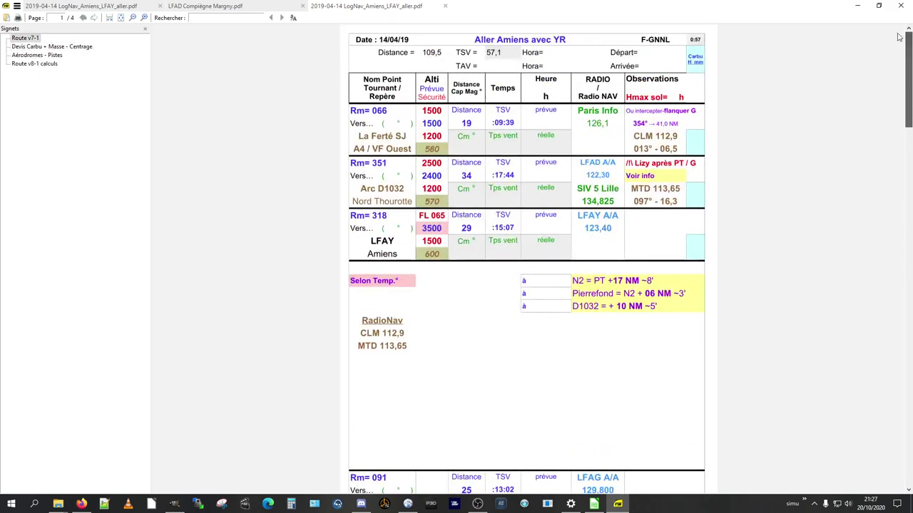
click(900, 5)
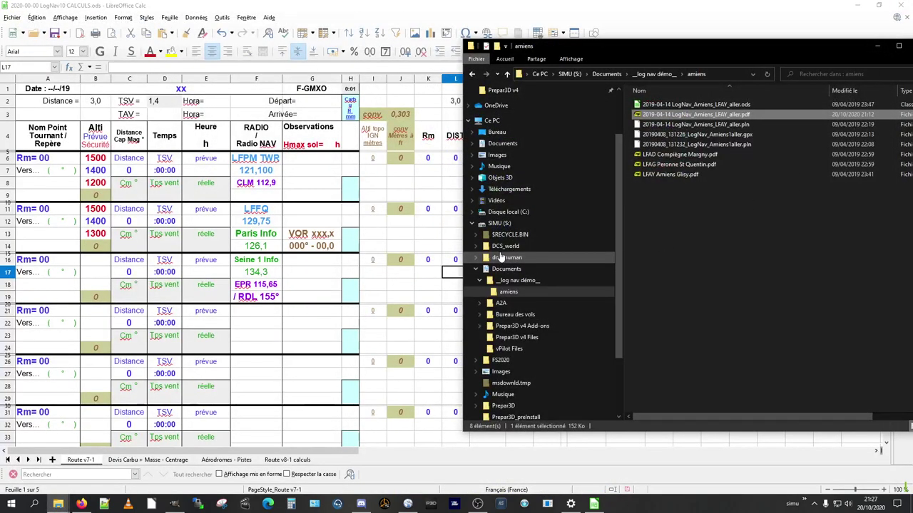
click(880, 46)
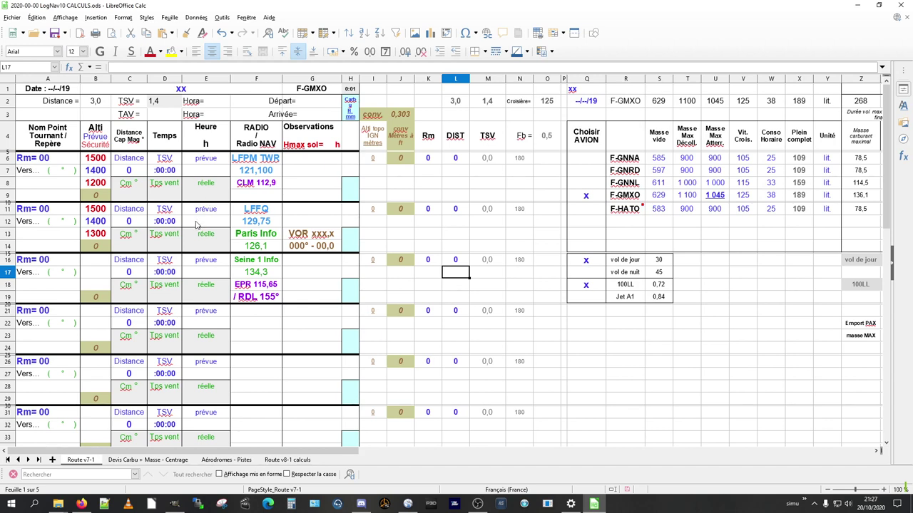
Enter the flight title "démo nav Lognes – Amiens" in cell Q1 of the Route v7-1 sheet
click(590, 90)
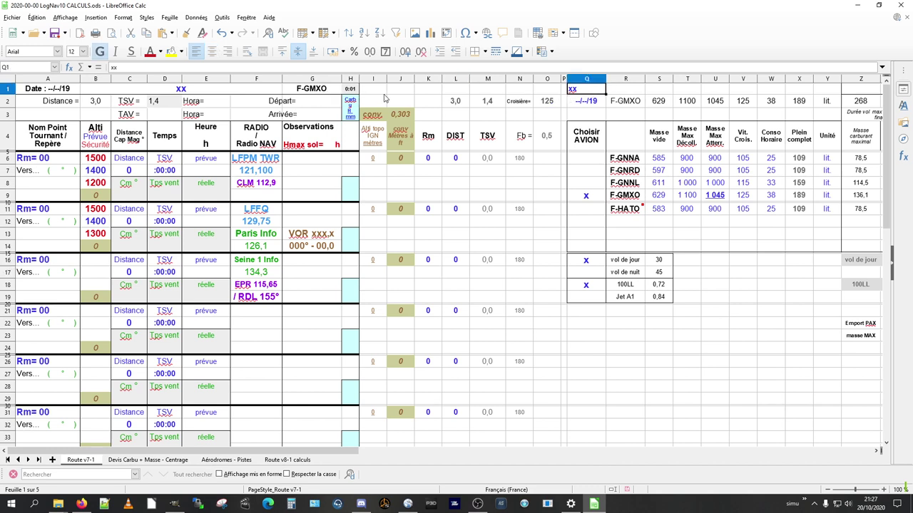
text(N)
text(av)
key(BackSpace)
key(BackSpace)
text(d)
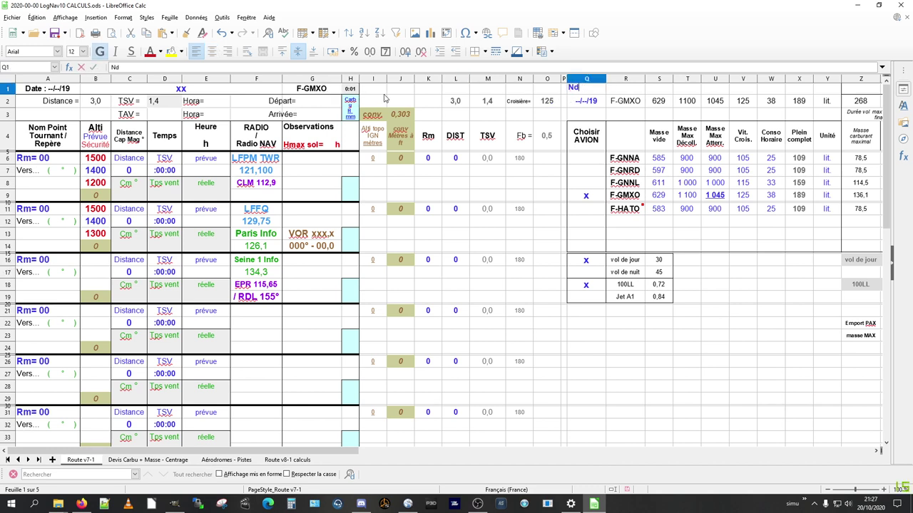
text(démo nav Lognes - Ami)
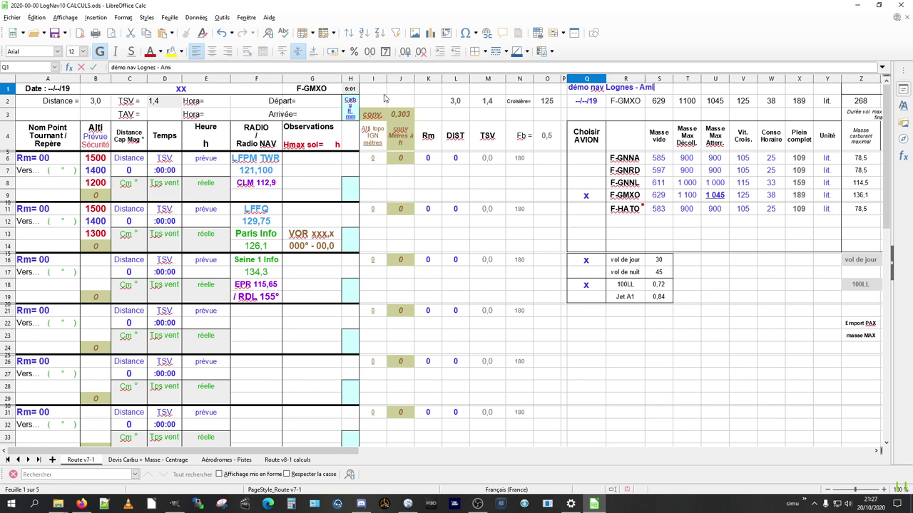
text(ens)
key(Return)
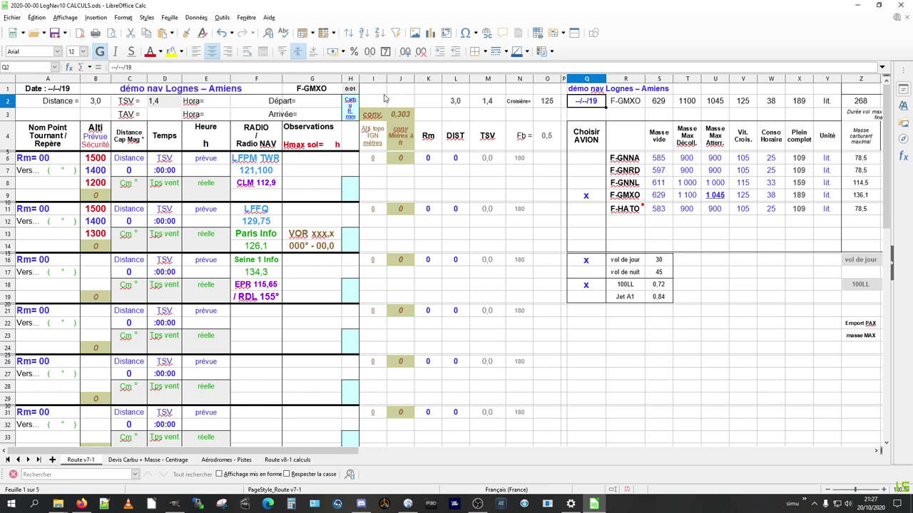
Replace the placeholder flight date in cell Q2 with 25/10/20
key(BackSpace)
text(25/)
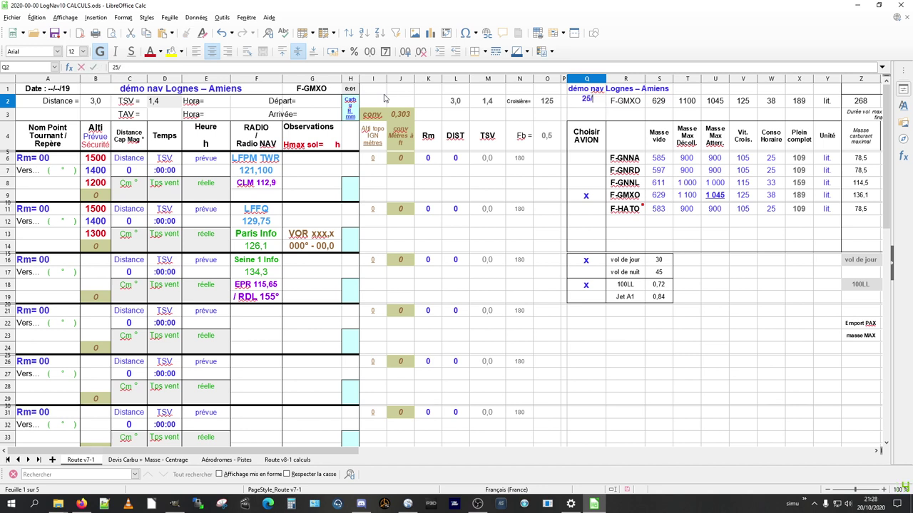
text(10/20)
key(Return)
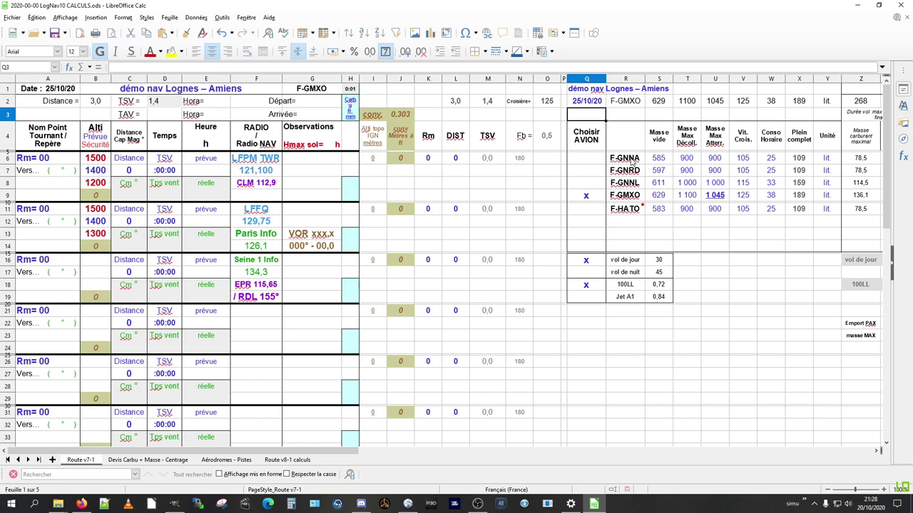
Review the aircraft registrations listed in the Choisir AVION table, from F-GNNA to F-HATO
click(631, 162)
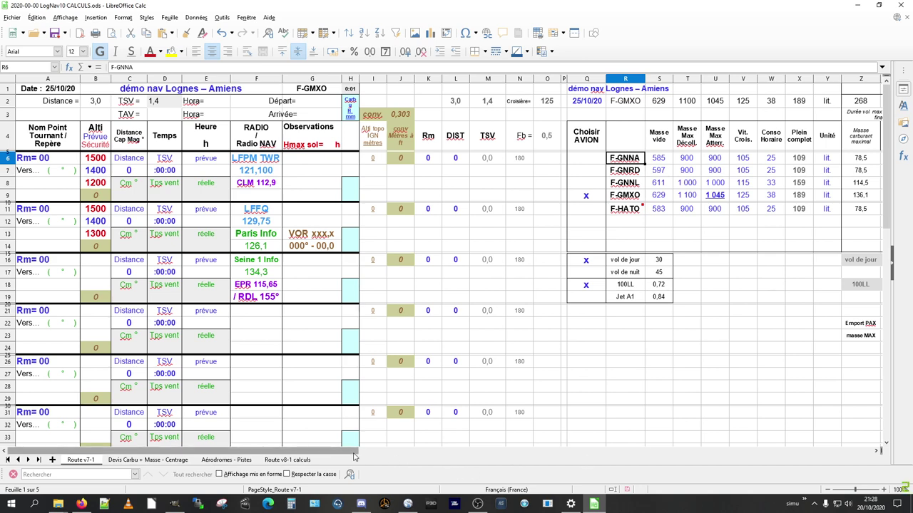
drag(356, 454, 425, 454)
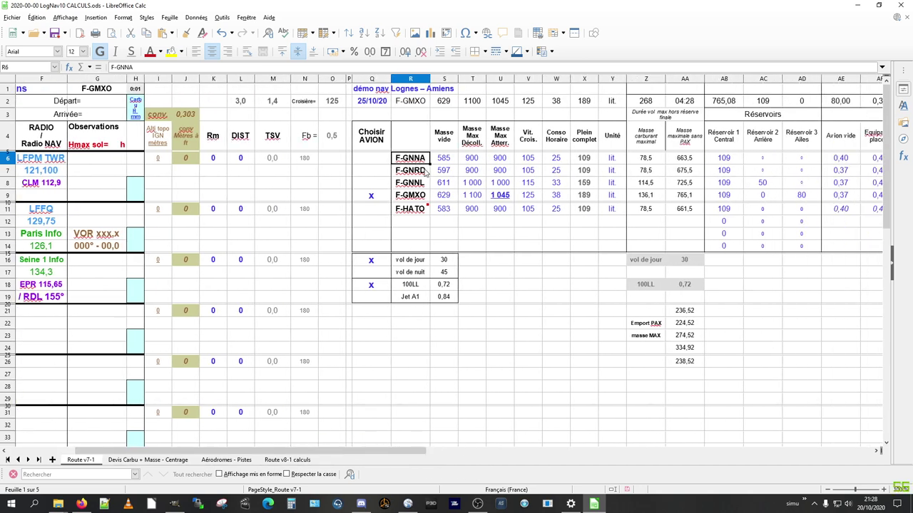
click(425, 172)
click(426, 185)
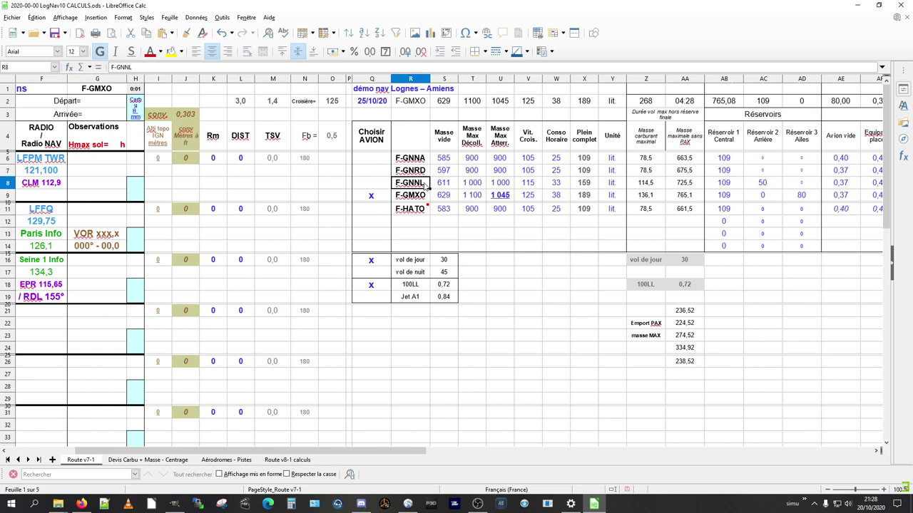
click(426, 197)
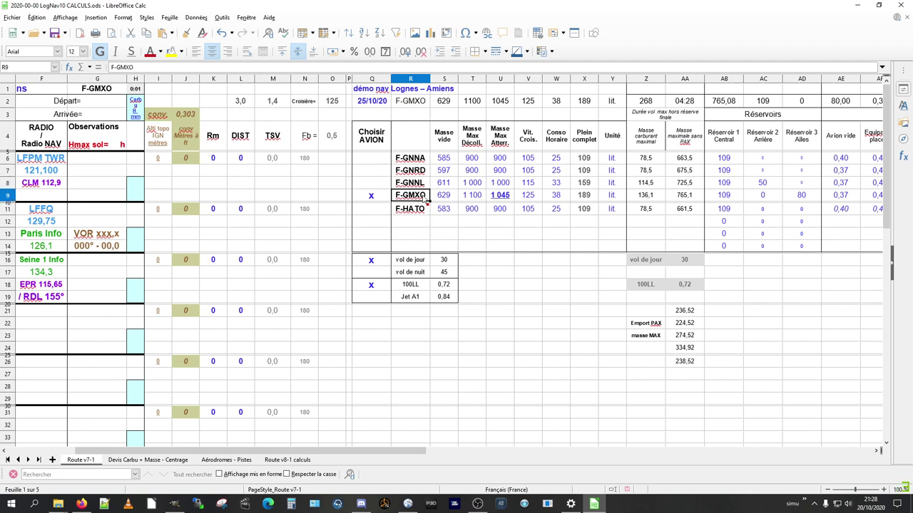
ctrl+click(425, 209)
ctrl+click(421, 158)
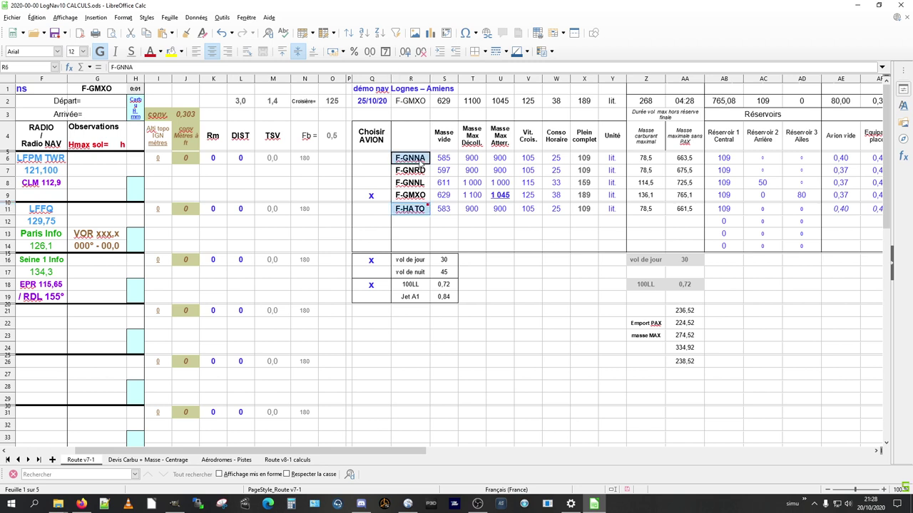
ctrl+click(422, 171)
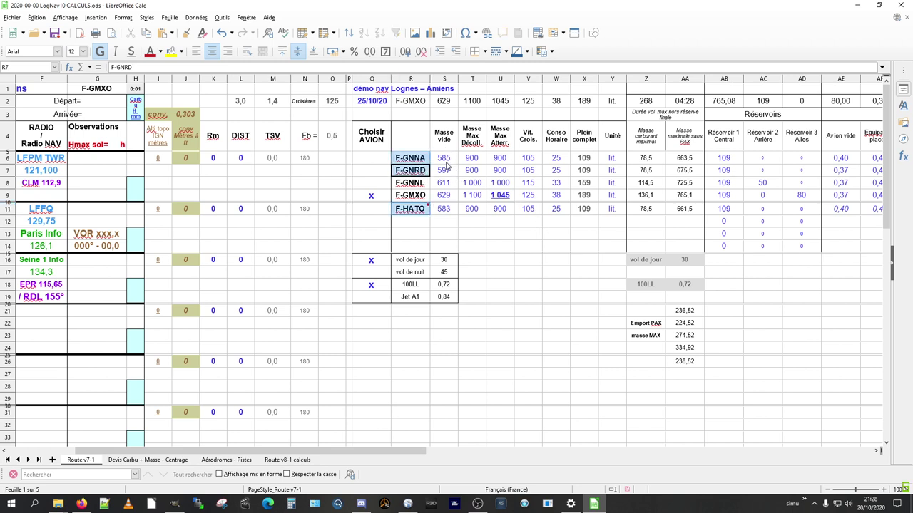
Examine the aircraft table's mass, cruise speed, hourly consumption and fuel tank columns, including F-GMXO's wing tank capacity
click(449, 145)
click(477, 145)
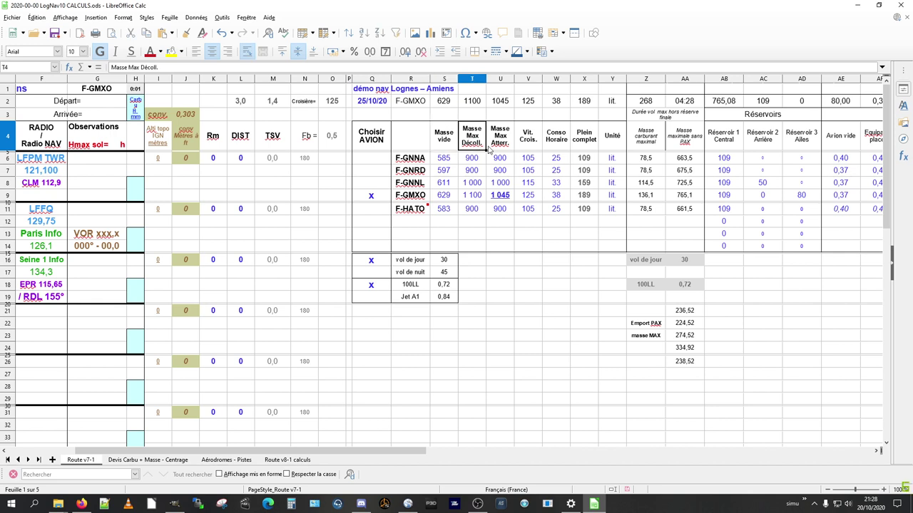
click(509, 145)
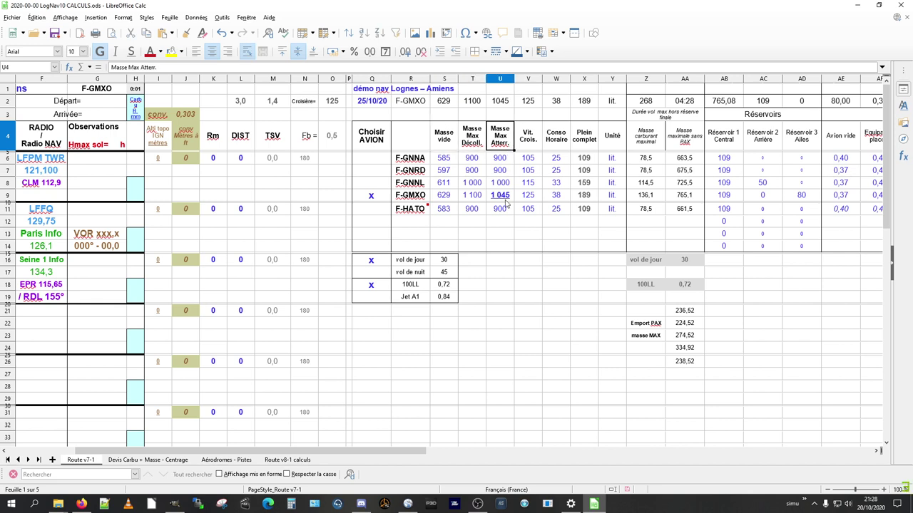
click(528, 145)
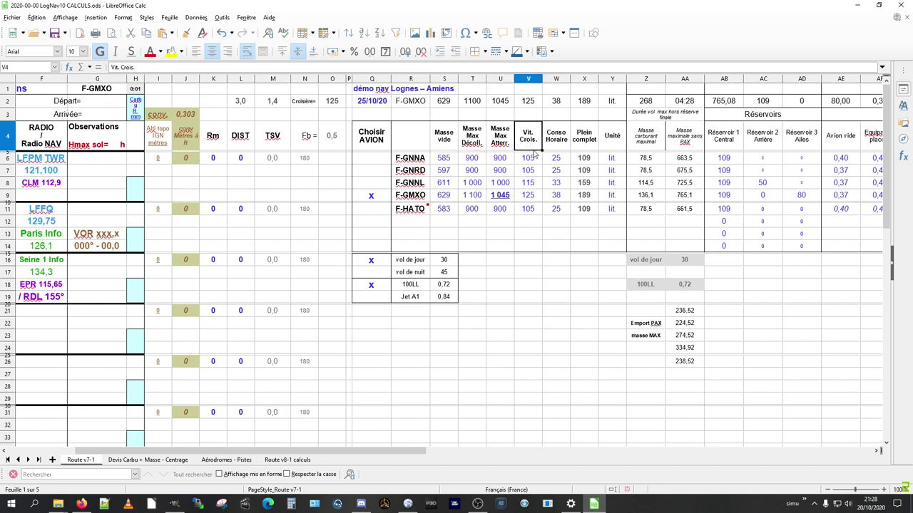
click(558, 140)
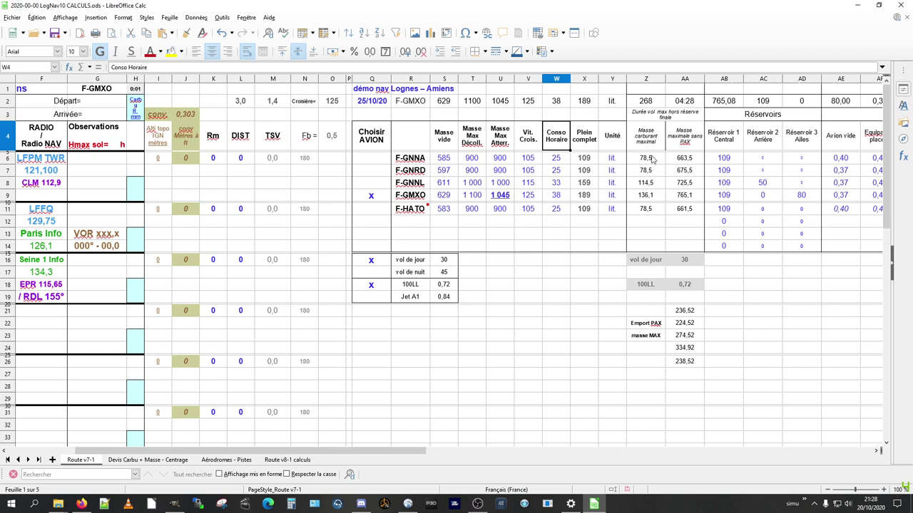
click(757, 119)
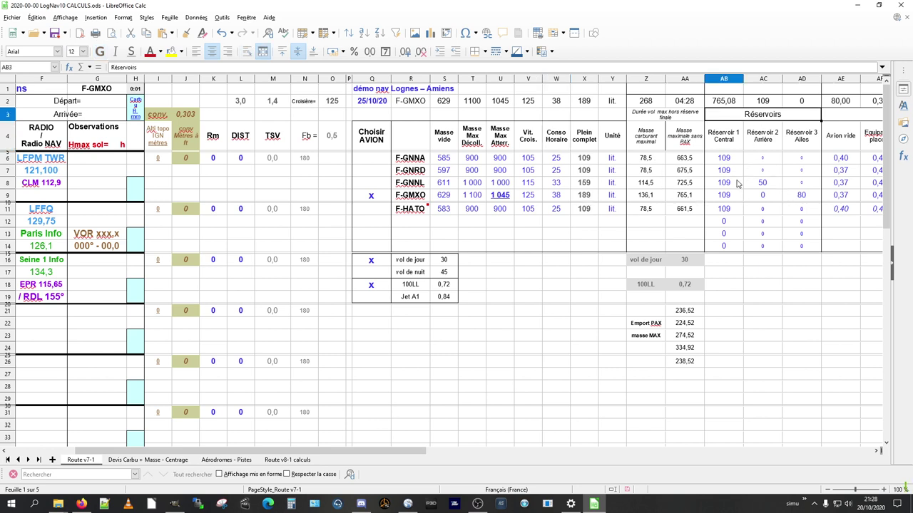
click(800, 199)
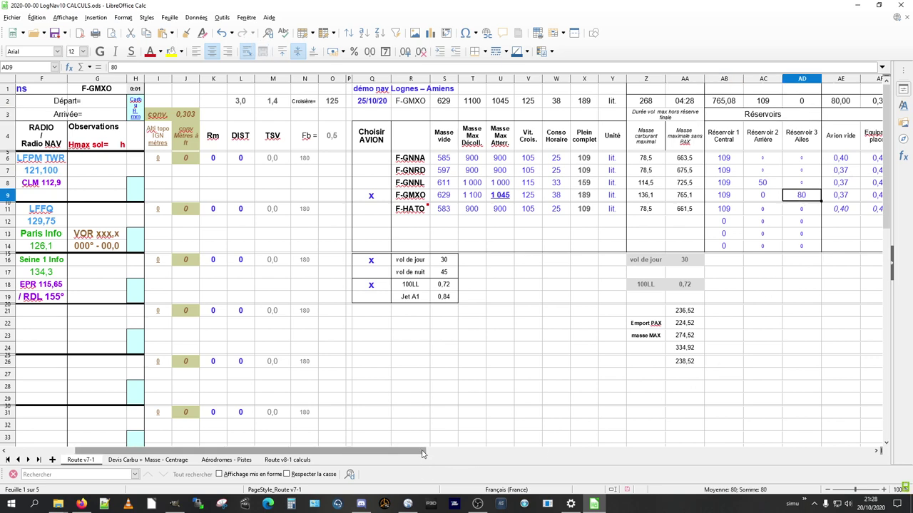
Examine F-GMXO's lever arms and the weighing sheet dates of each aircraft in the table
drag(426, 451, 555, 448)
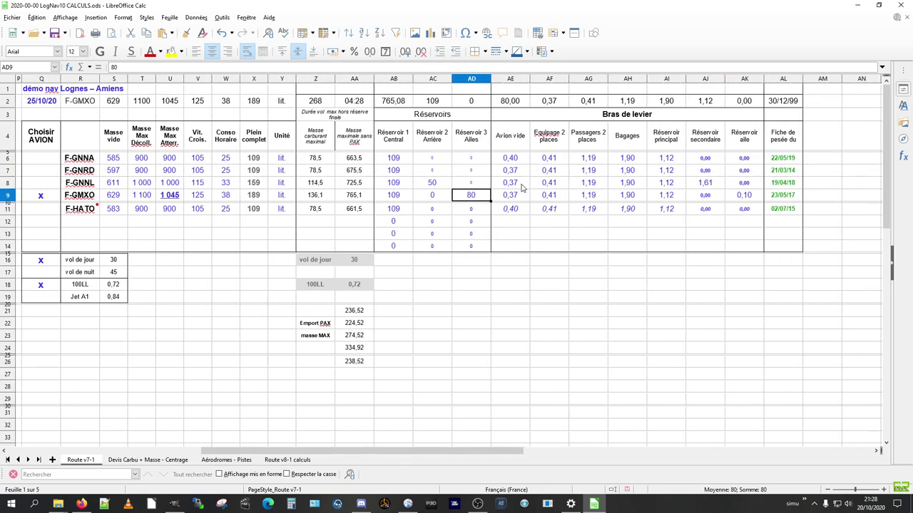
click(521, 199)
click(563, 199)
click(594, 199)
click(622, 199)
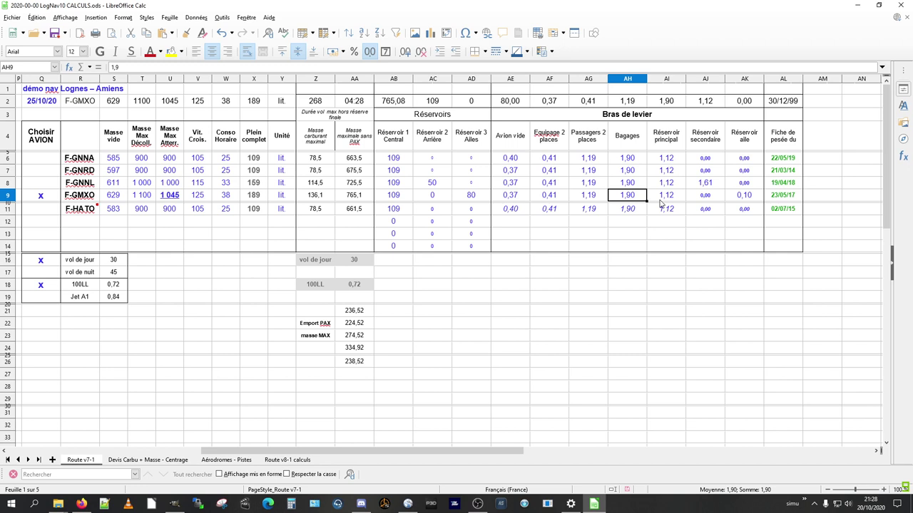
click(788, 160)
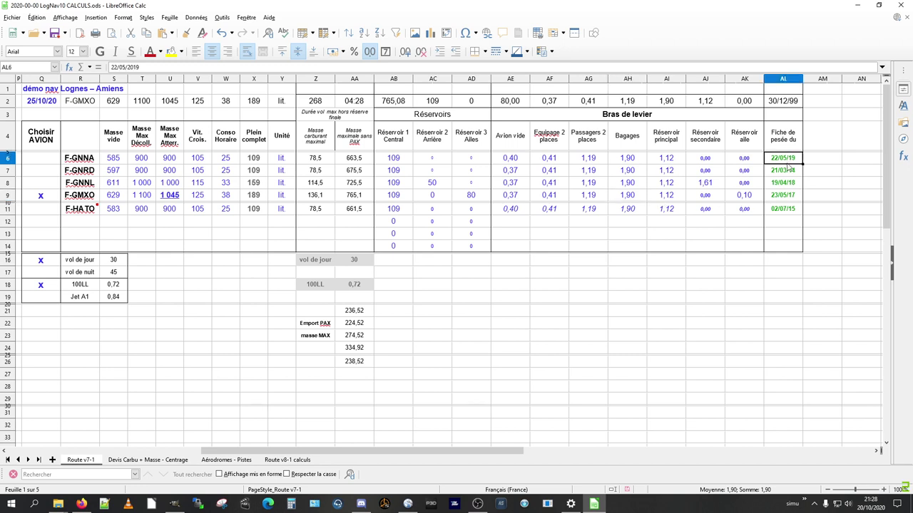
click(788, 172)
click(788, 184)
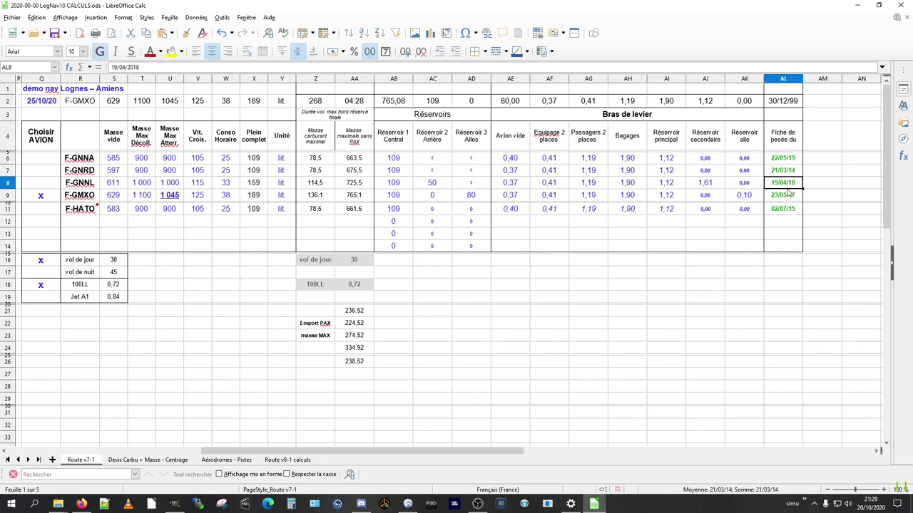
click(783, 198)
click(785, 208)
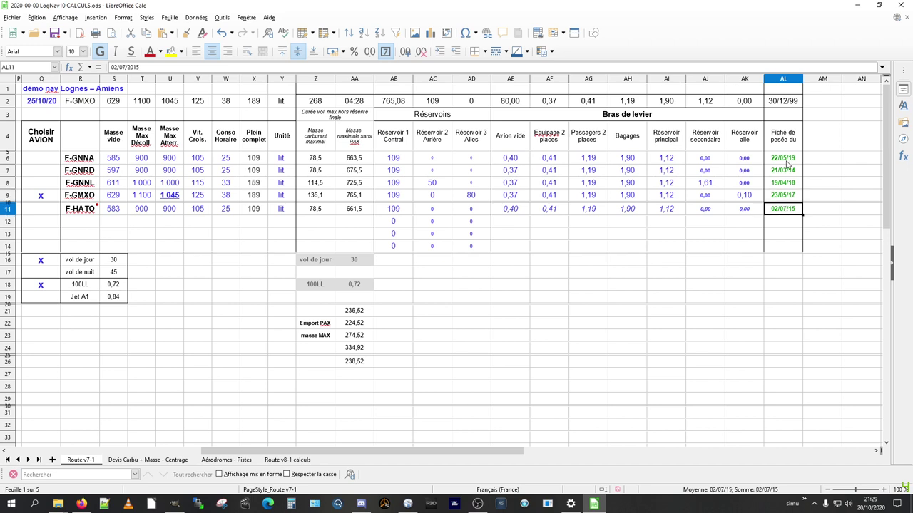
click(788, 197)
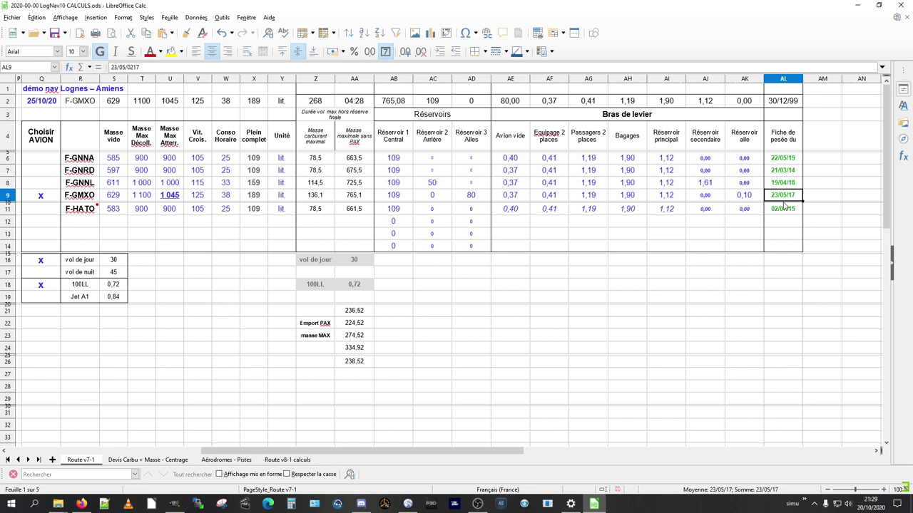
Inspect F-GMXO's selection mark, the lookup formulas that retrieve its characteristics in row 2, and the base factor formula in O4
key(Home)
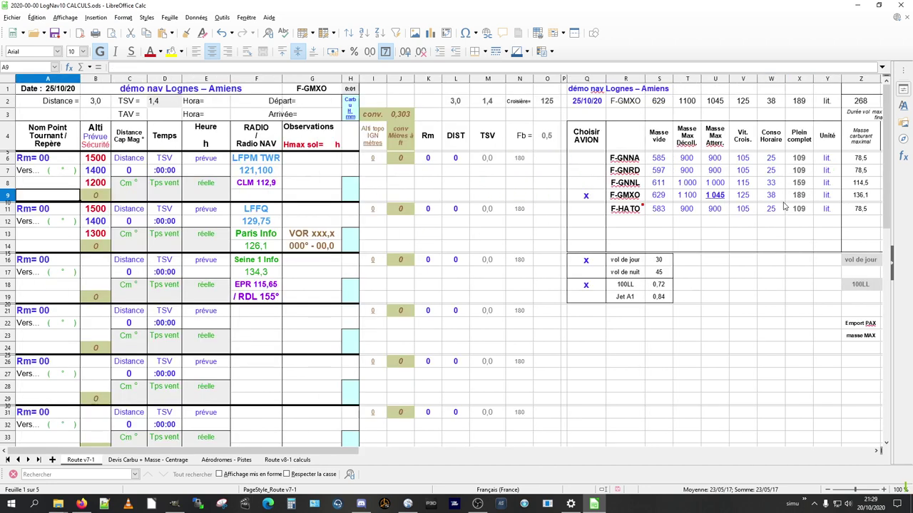
click(600, 196)
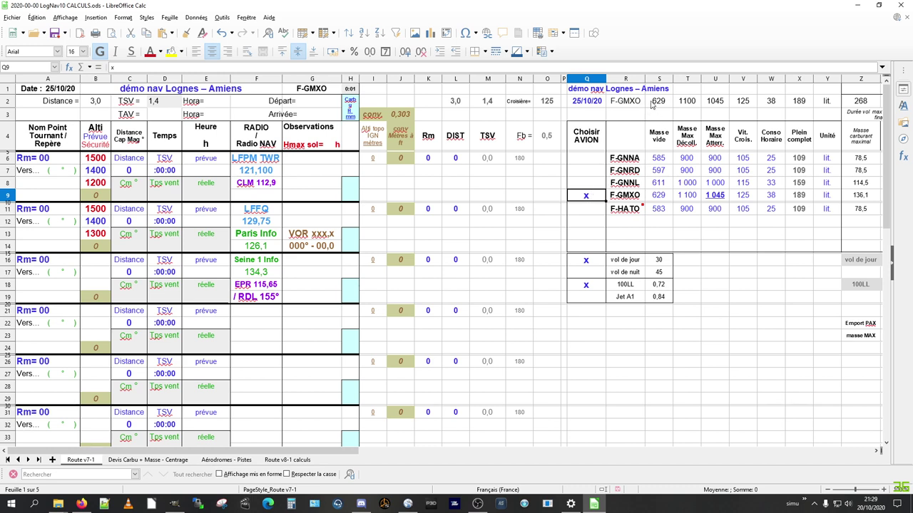
click(630, 104)
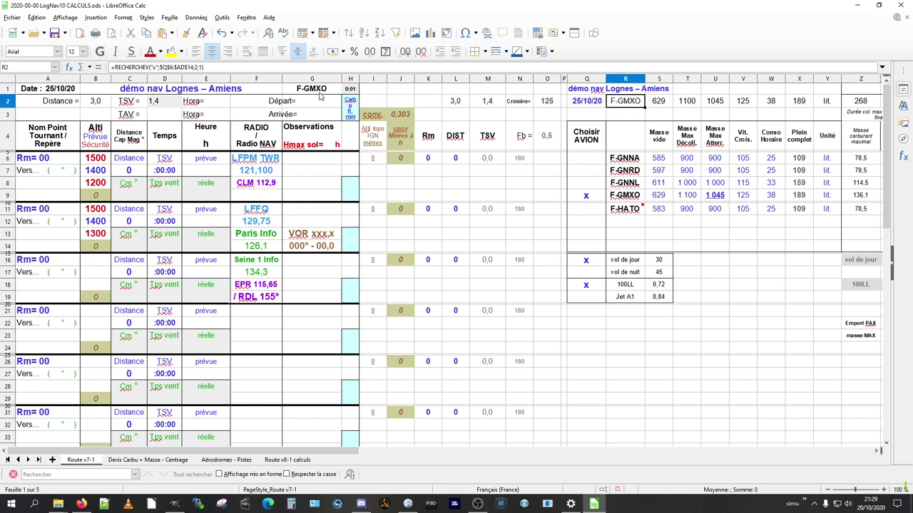
click(659, 104)
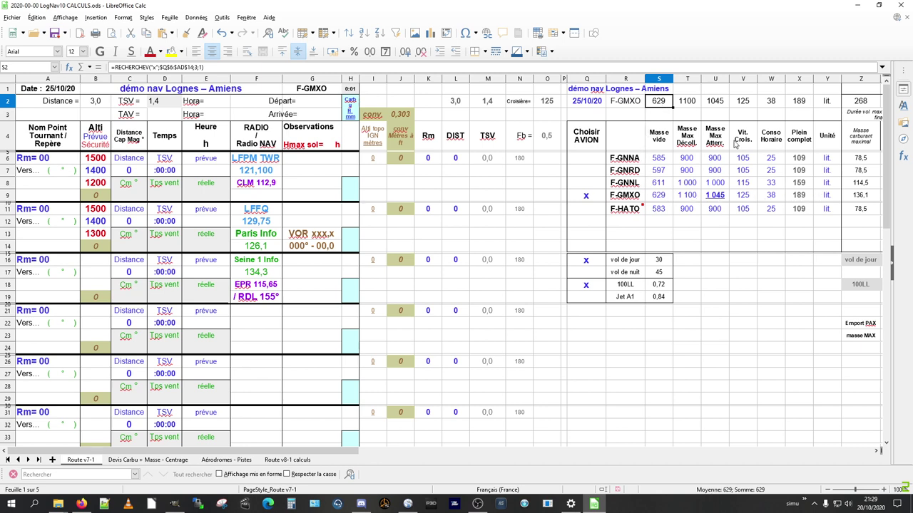
click(693, 102)
click(724, 105)
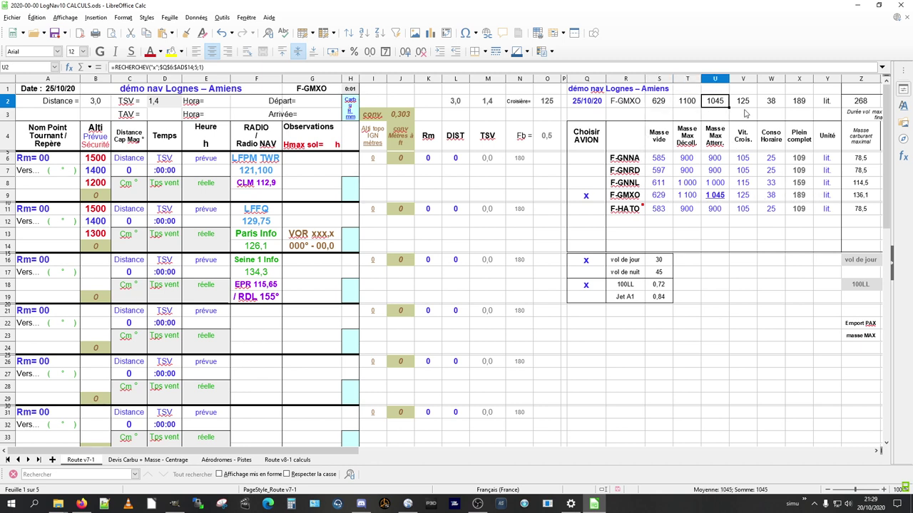
click(748, 106)
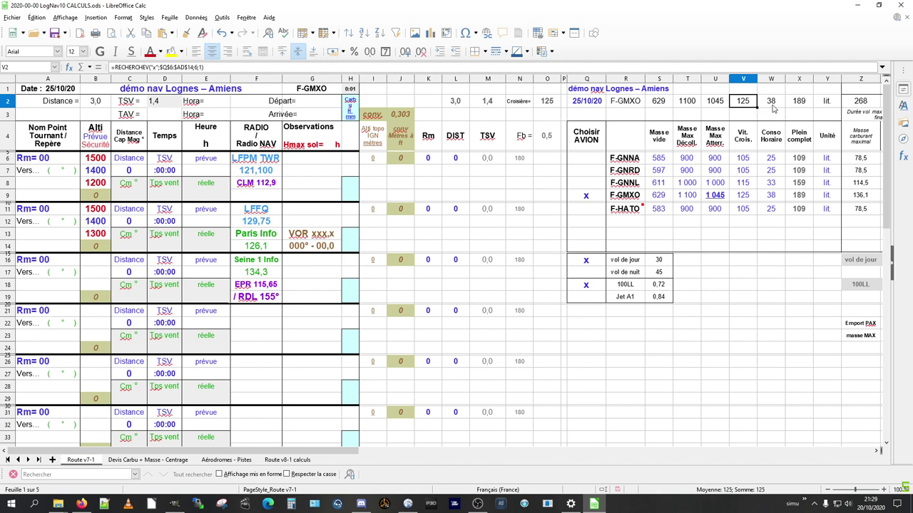
click(774, 107)
click(807, 105)
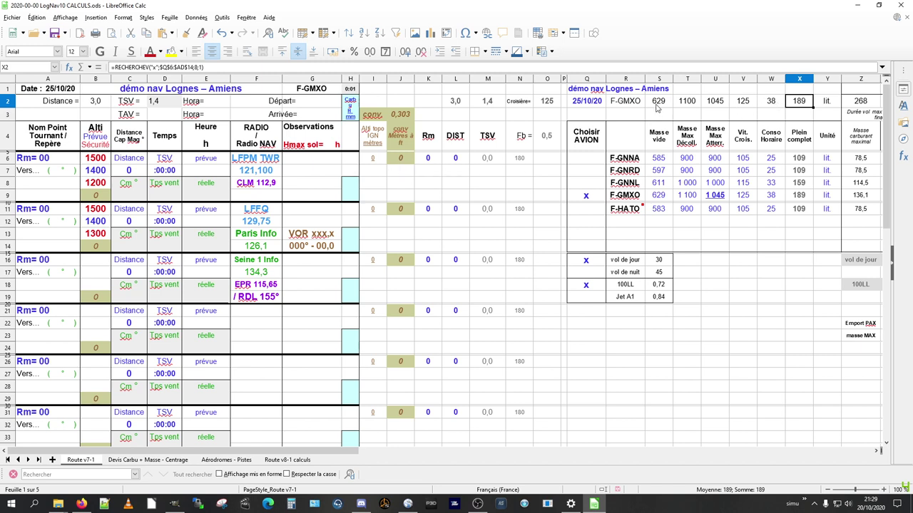
click(744, 105)
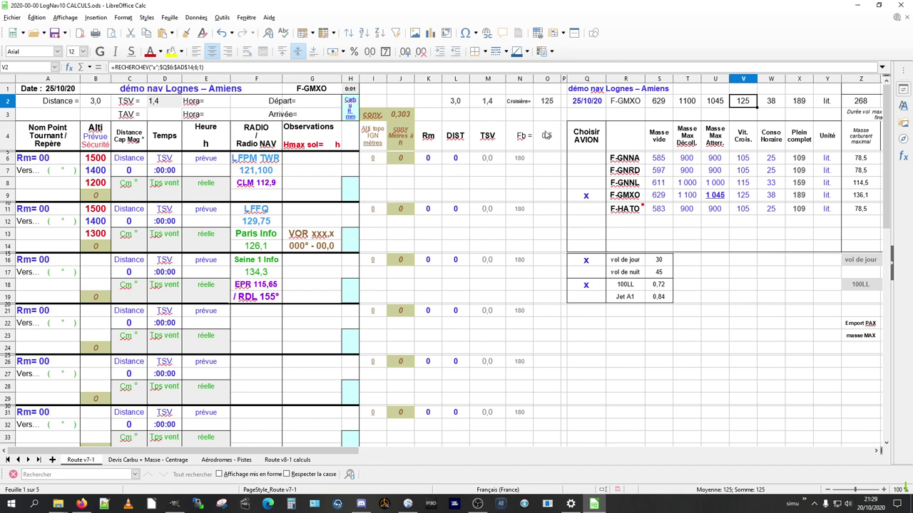
click(546, 137)
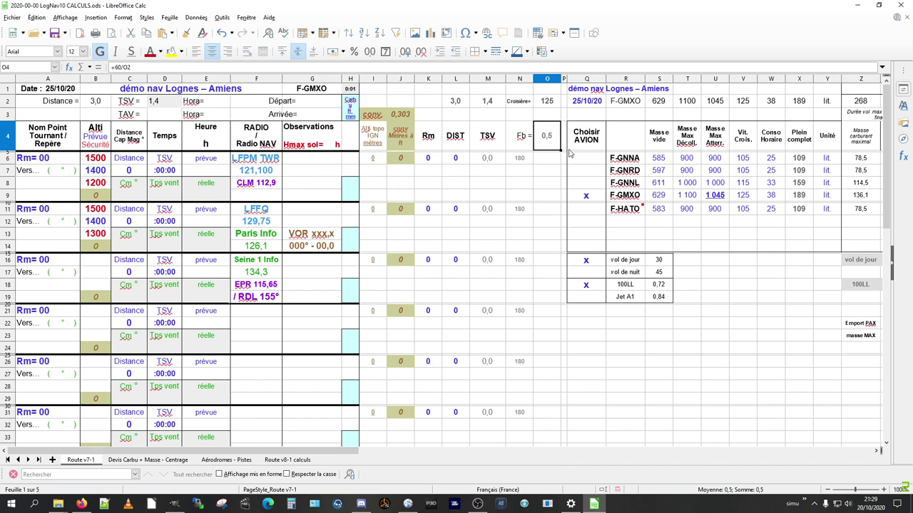
Move the aircraft selection mark from F-GMXO to F-GNNA by clearing Q9 and entering X in Q6
click(582, 195)
key(Delete)
key(Up)
key(Up)
key(Up)
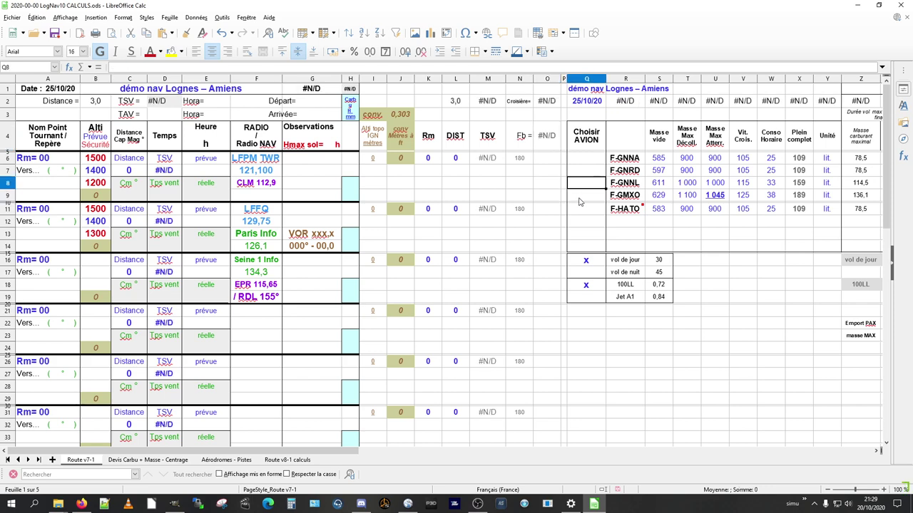
text(X)
key(Return)
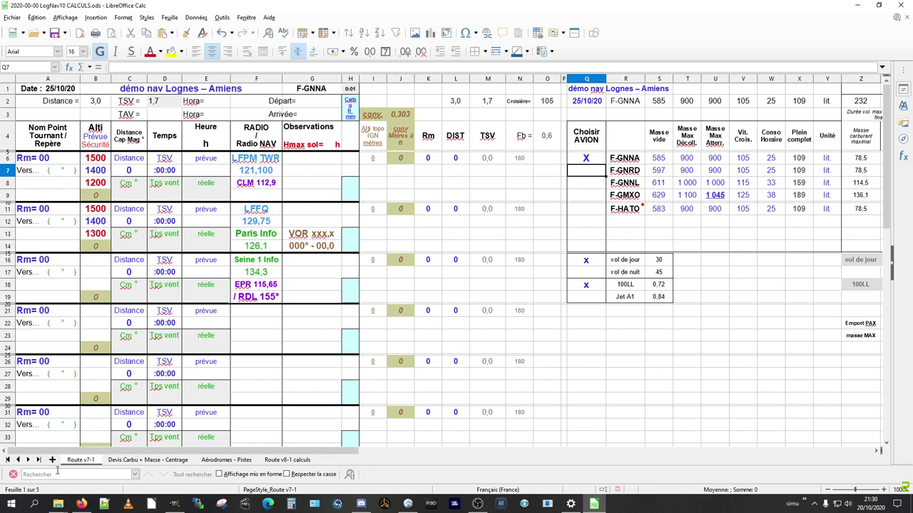
Clear the selection mark beside F-GNNA and enter X beside F-GMXO in Q9 to select that aircraft again
click(587, 164)
key(Delete)
key(Down)
key(Down)
key(Down)
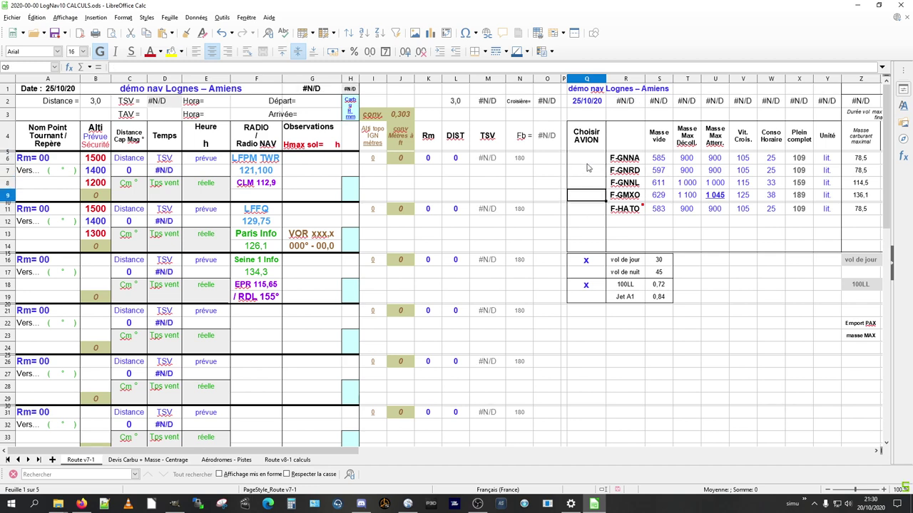
text(X)
key(Return)
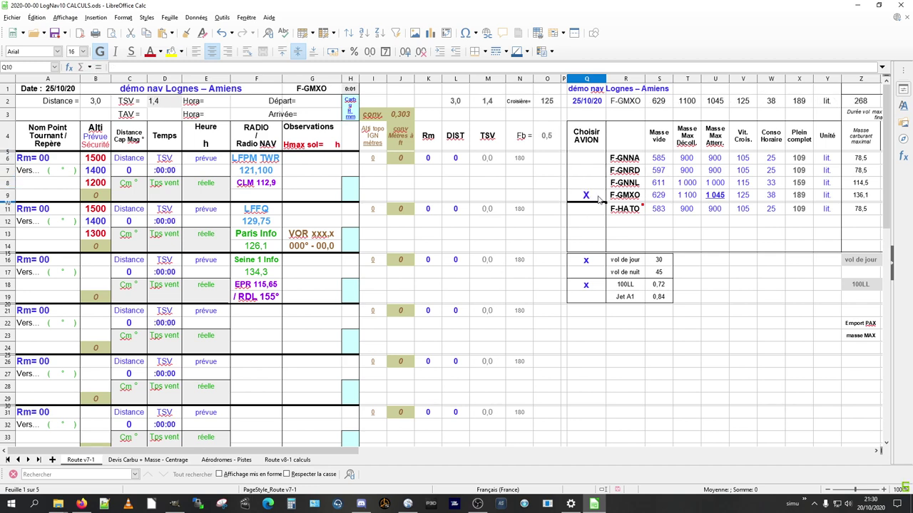
Inspect the formulas for cruise speed in O2, base factor in O4 and no-wind time on the ECHO to LFPL line in M48
click(546, 103)
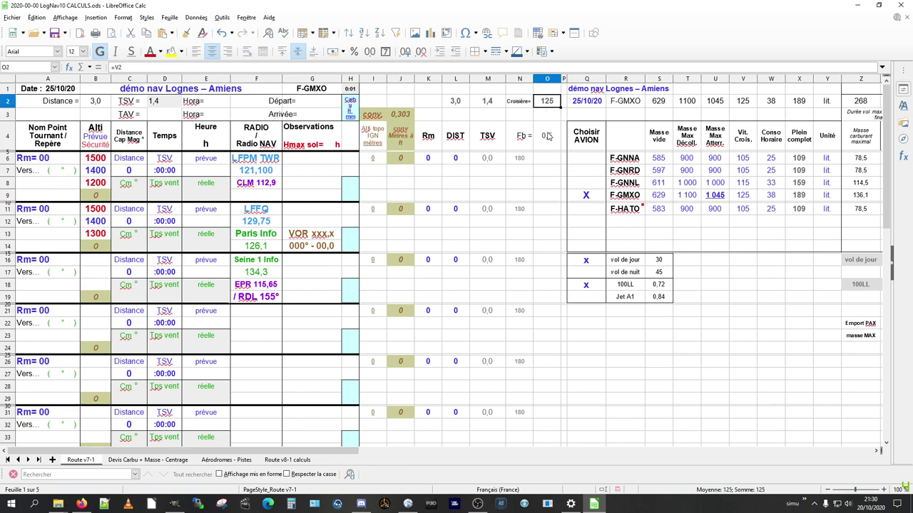
click(547, 135)
scroll(570, 300, down, 2)
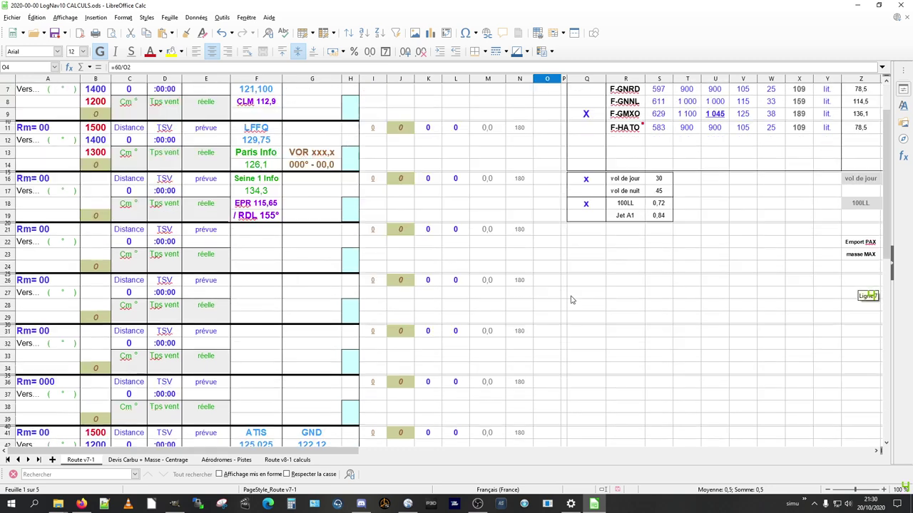
scroll(570, 299, down, 3)
scroll(570, 301, down, 1)
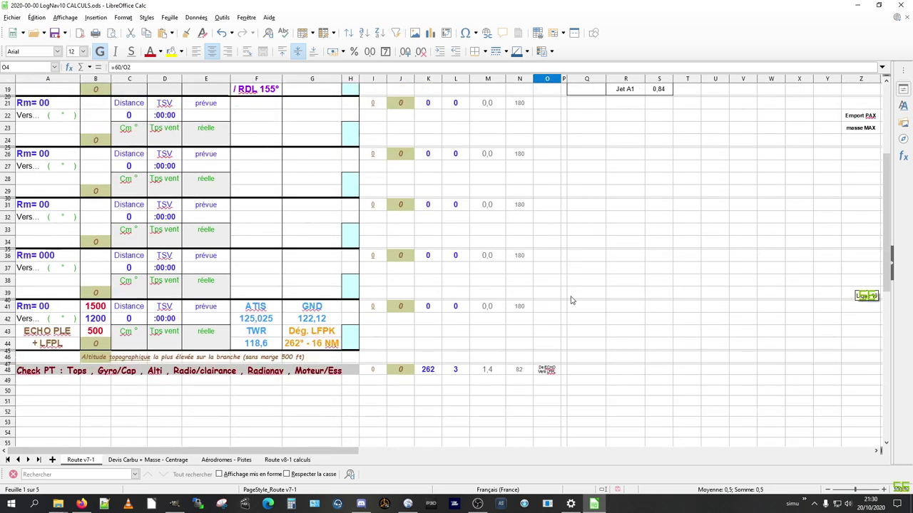
click(485, 370)
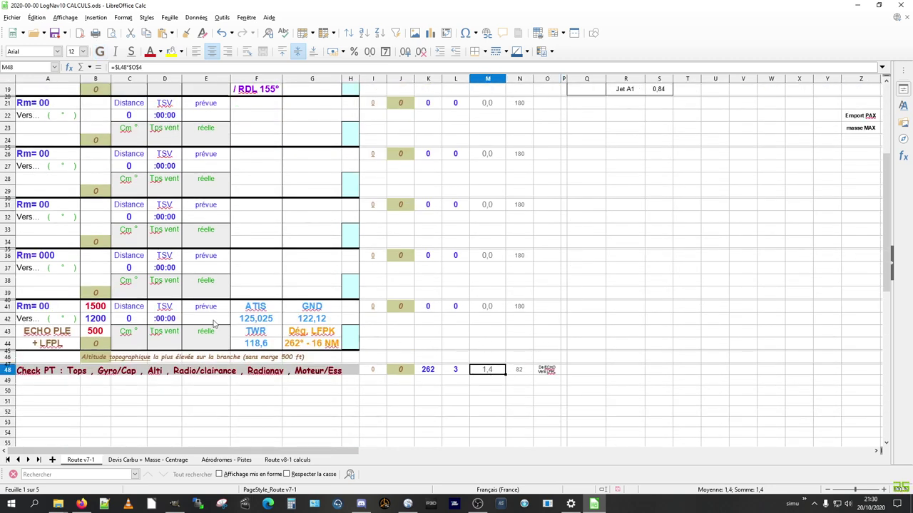
Inspect the distance in L48, magnetic route in K48 and no-wind time formula in M48 on the ECHO to LFPL line
click(456, 370)
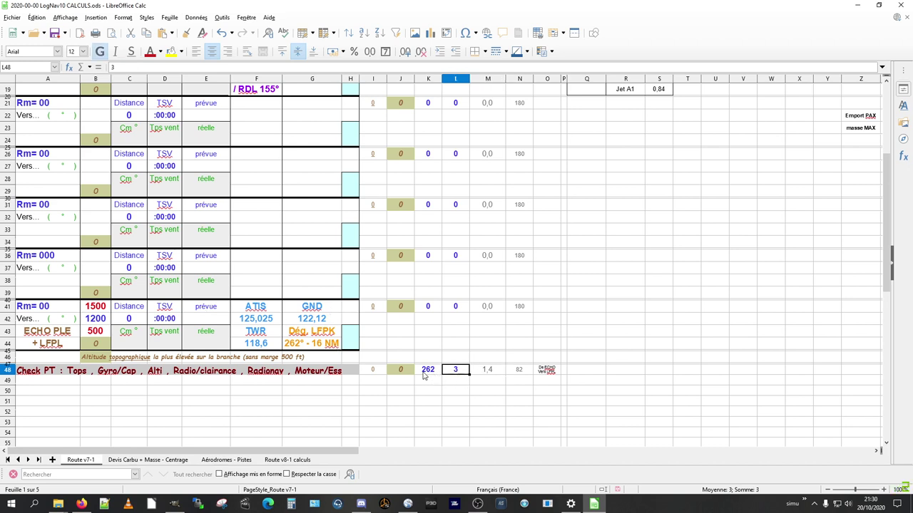
click(426, 372)
click(457, 373)
click(484, 371)
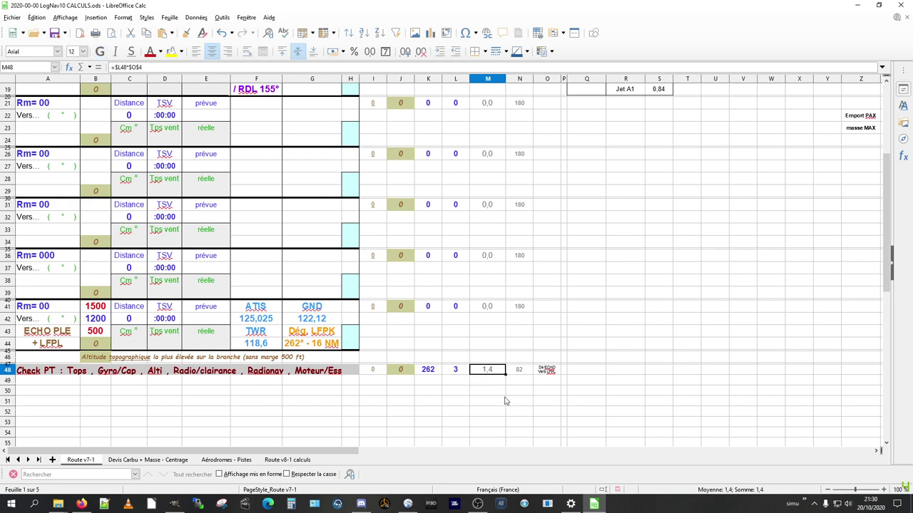
Inspect the total distance formula in B2 and trace it to the ECHO to LFPL distance in L48
scroll(505, 399, up, 6)
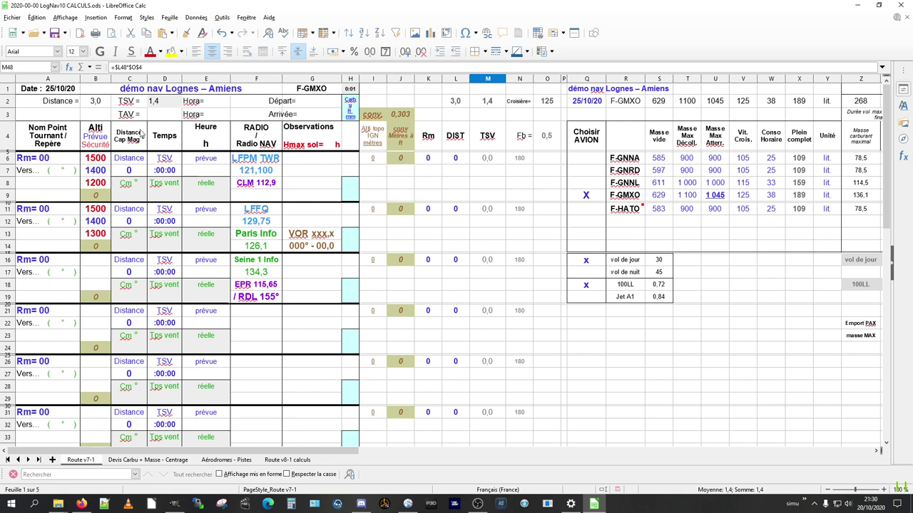
click(51, 106)
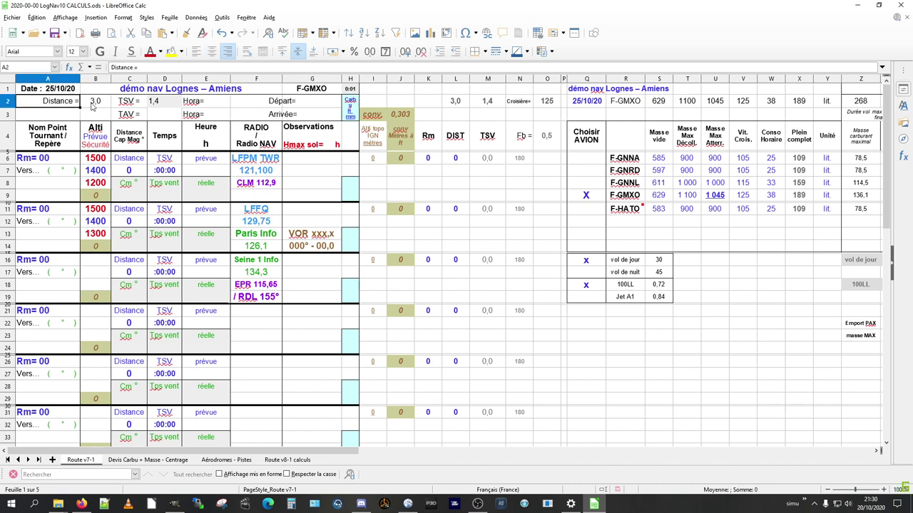
click(91, 106)
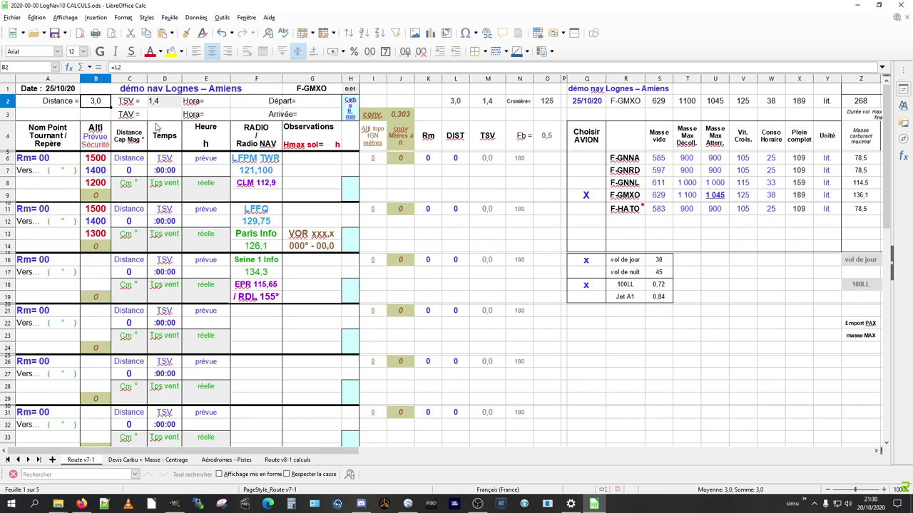
scroll(471, 396, down, 6)
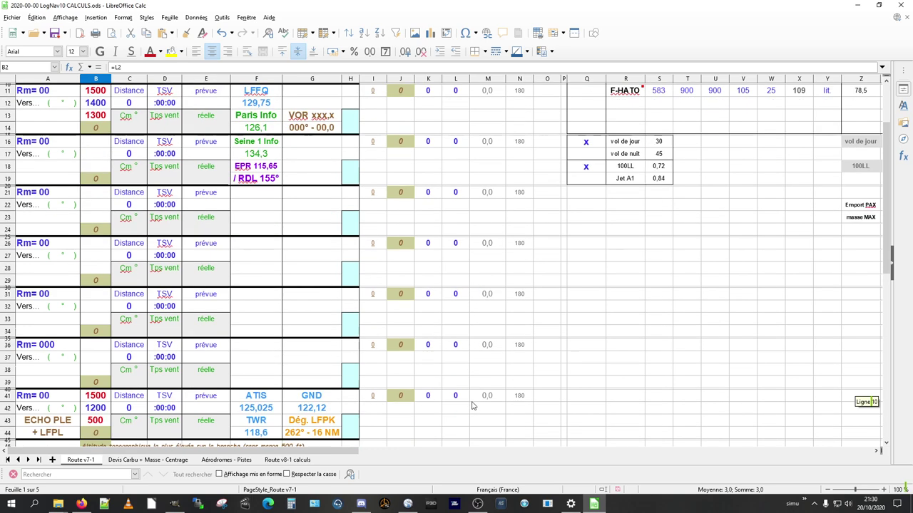
click(455, 370)
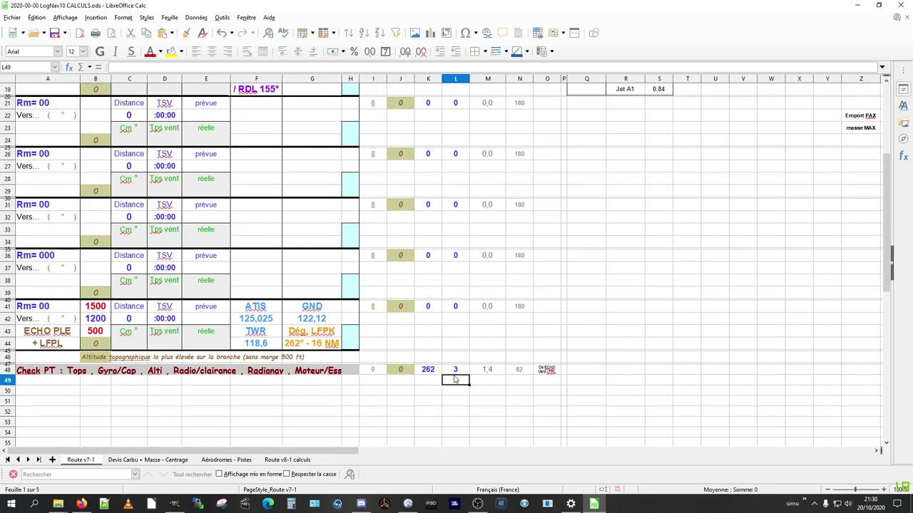
scroll(455, 370, up, 6)
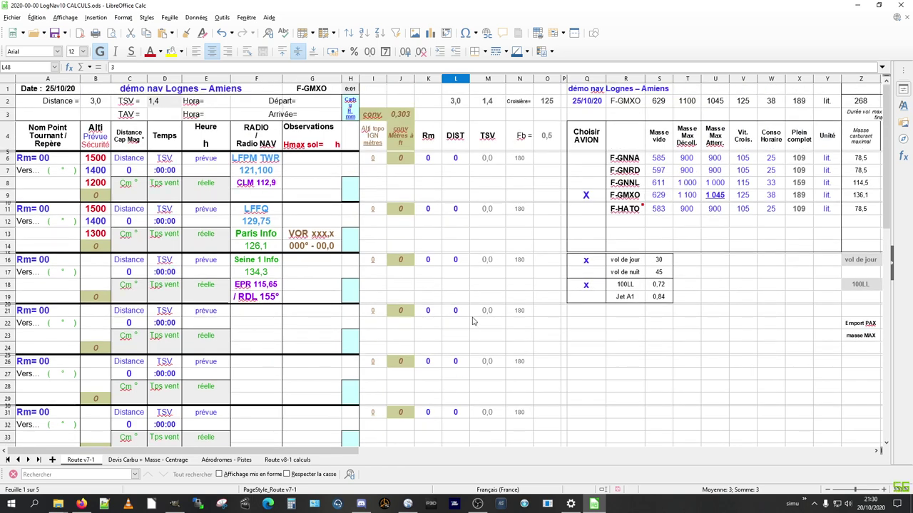
Examine the TSV and TAV totals in D2 and D3 and the first leg's magnetic heading, planned and actual time cells
click(164, 104)
click(160, 120)
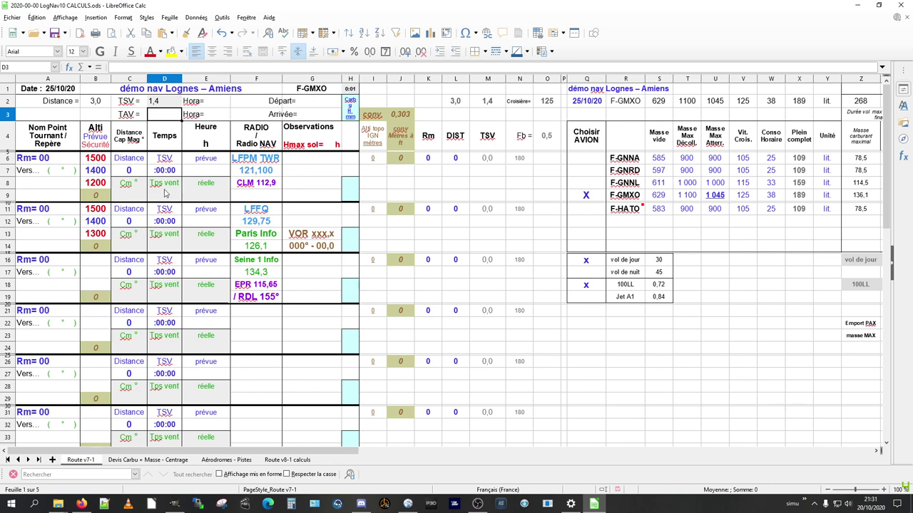
click(213, 173)
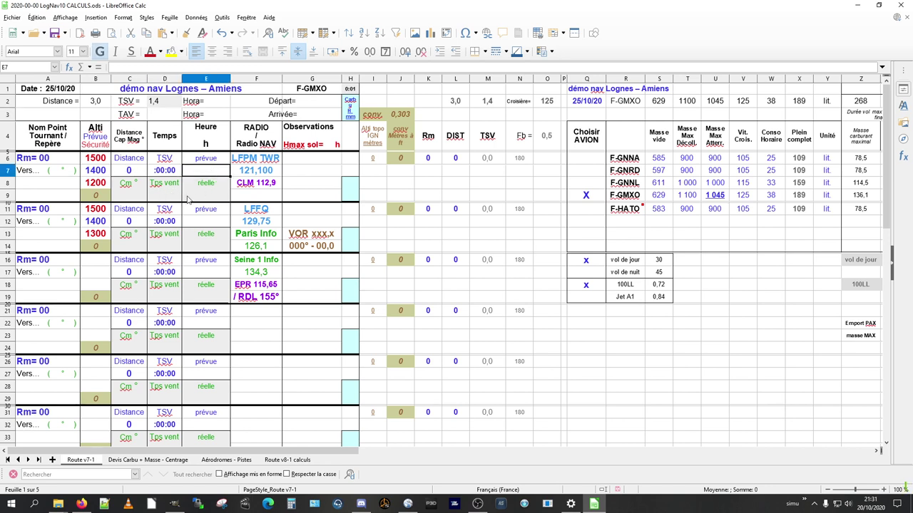
click(136, 197)
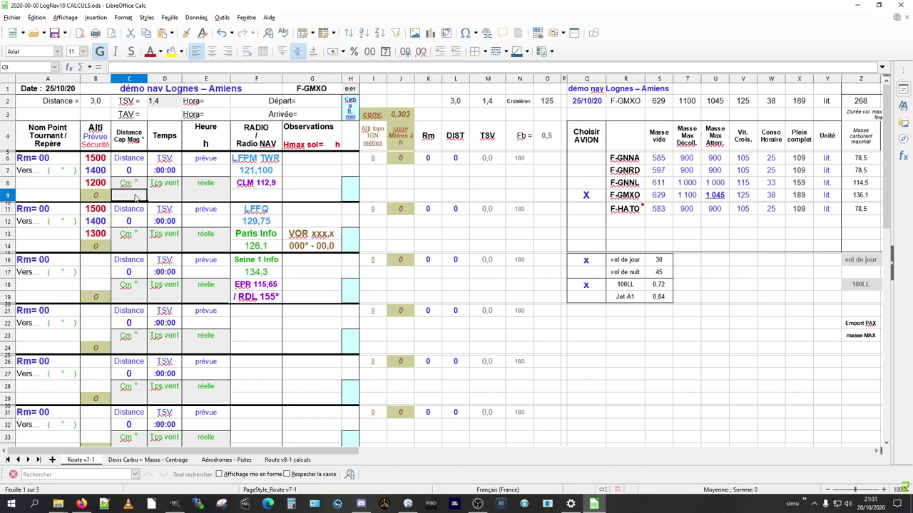
click(193, 195)
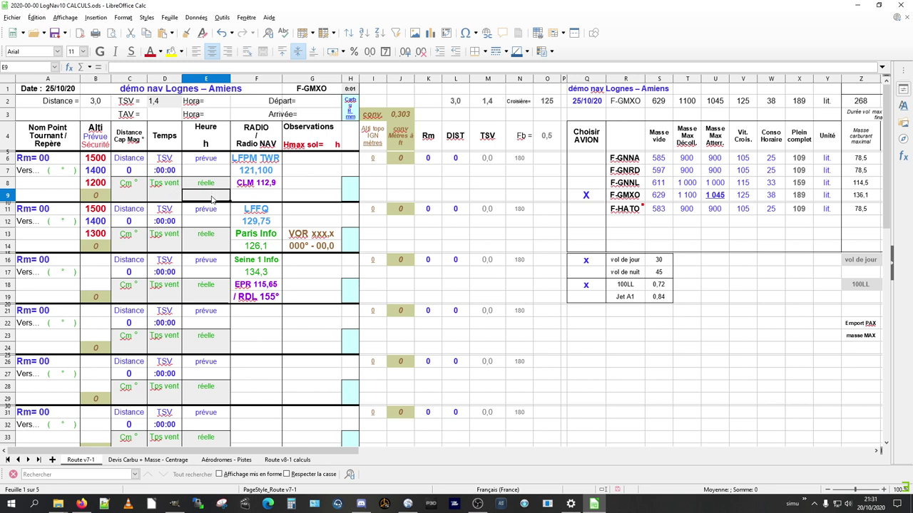
drag(210, 164, 211, 199)
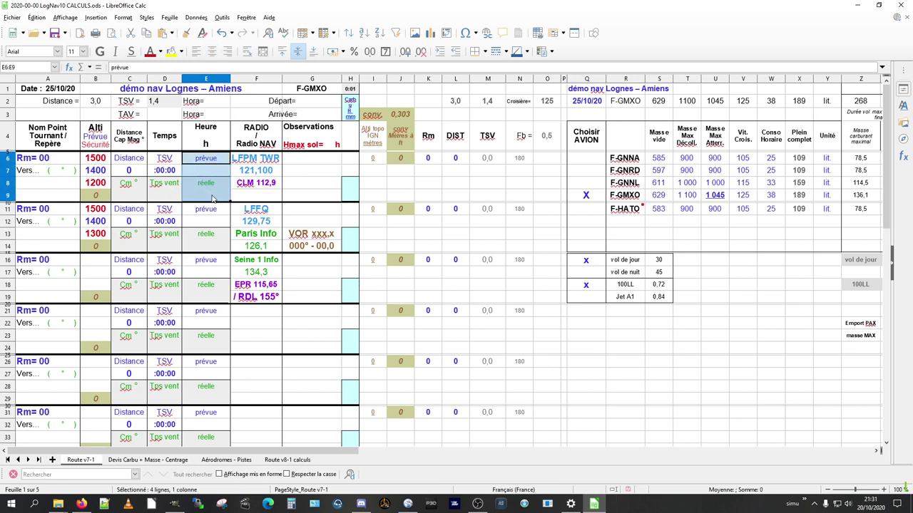
Examine the Hora cells in E2 and E3 and the arrival cell in G3
click(208, 107)
click(211, 117)
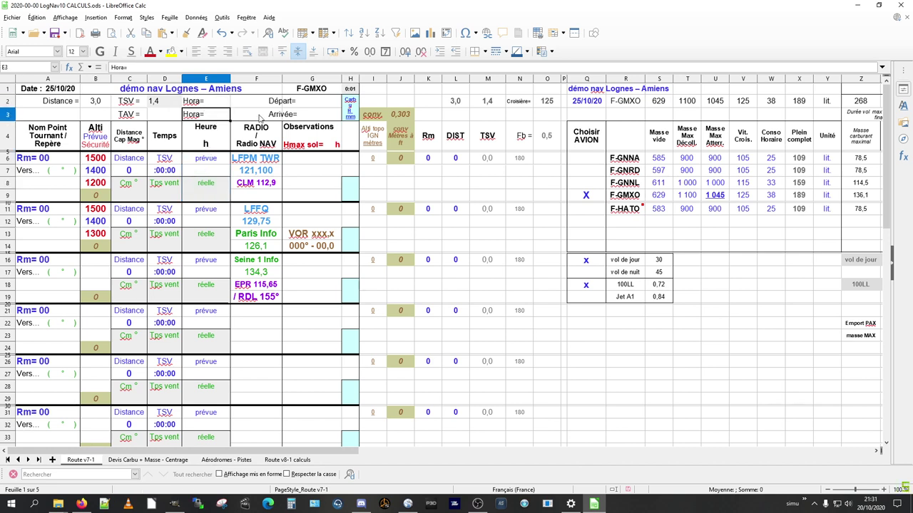
click(286, 115)
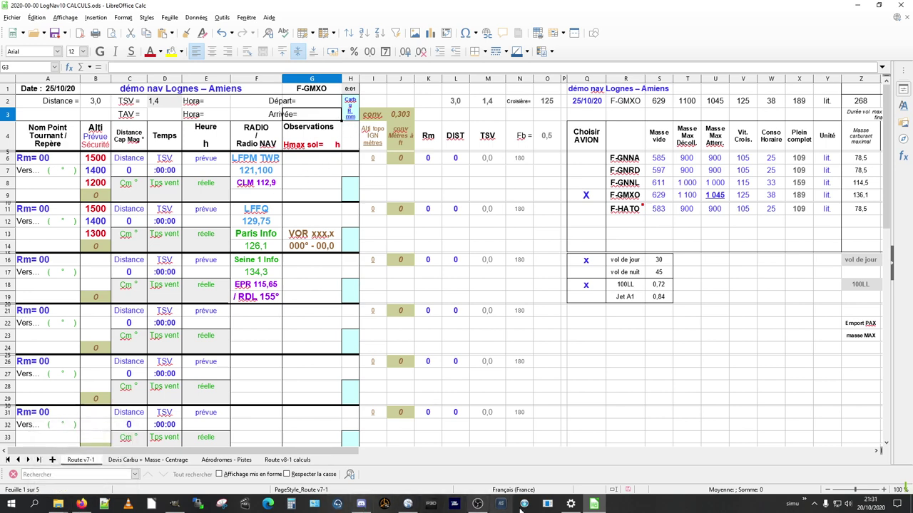
View the example log 2019-04-14 LogNav_Amiens_LFAY_aller.pdf from the amiens folder, then return to the LogNav10 CALCULS spreadsheet
mouse_move(58, 505)
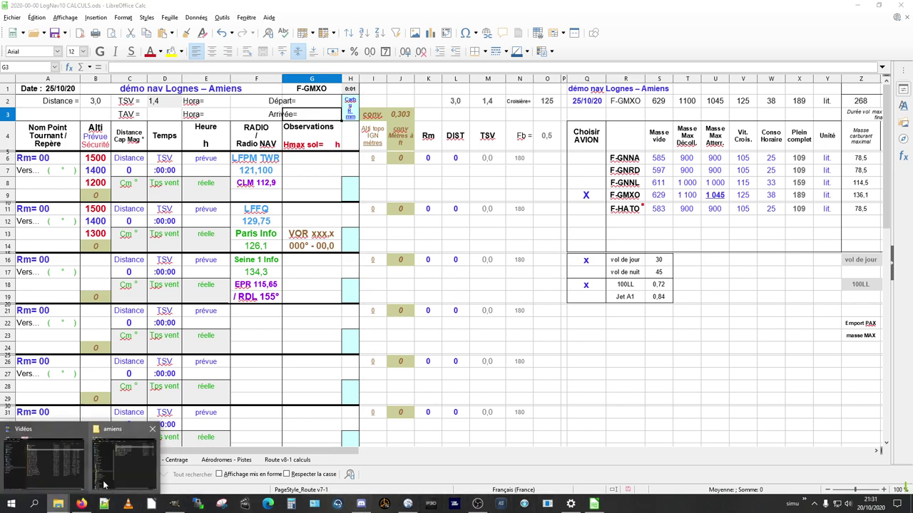
click(125, 462)
double_click(715, 114)
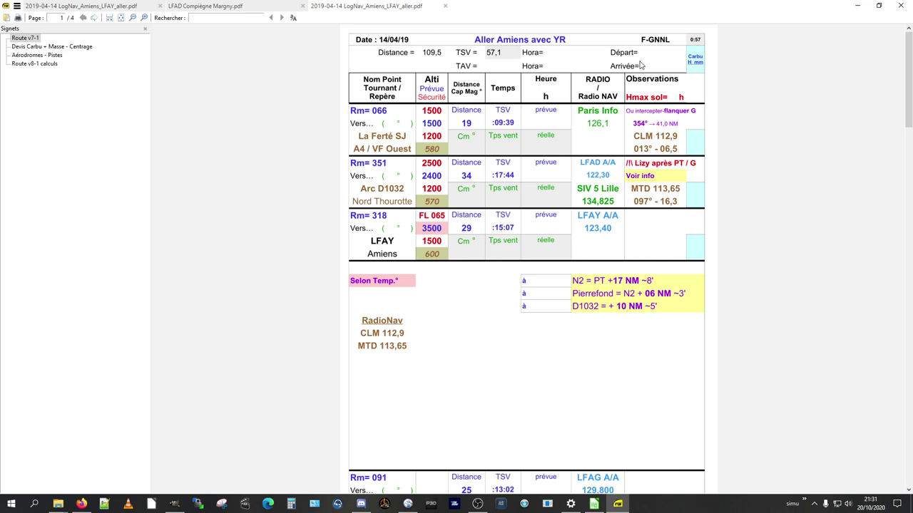
click(859, 10)
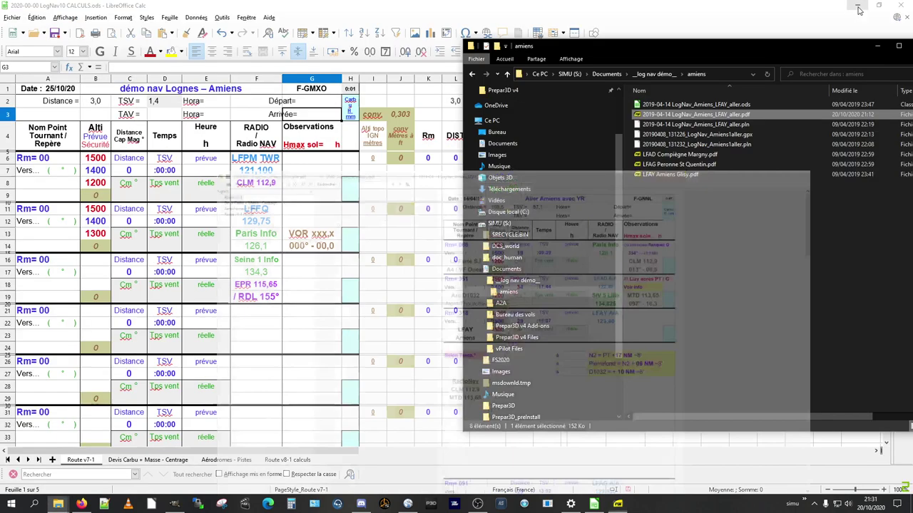
click(518, 5)
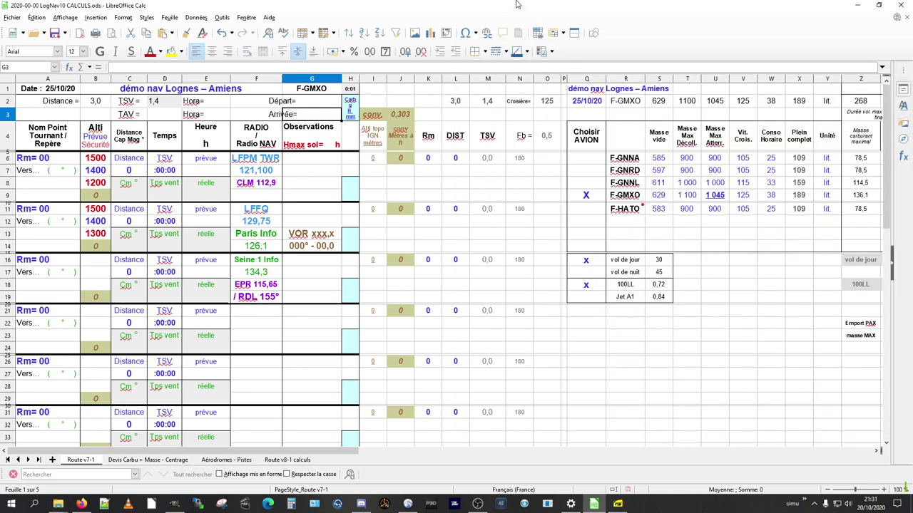
Examine the Carbu, Observations and Nom Point Tournant / Repère column headings in H2, G4 and A4
click(354, 113)
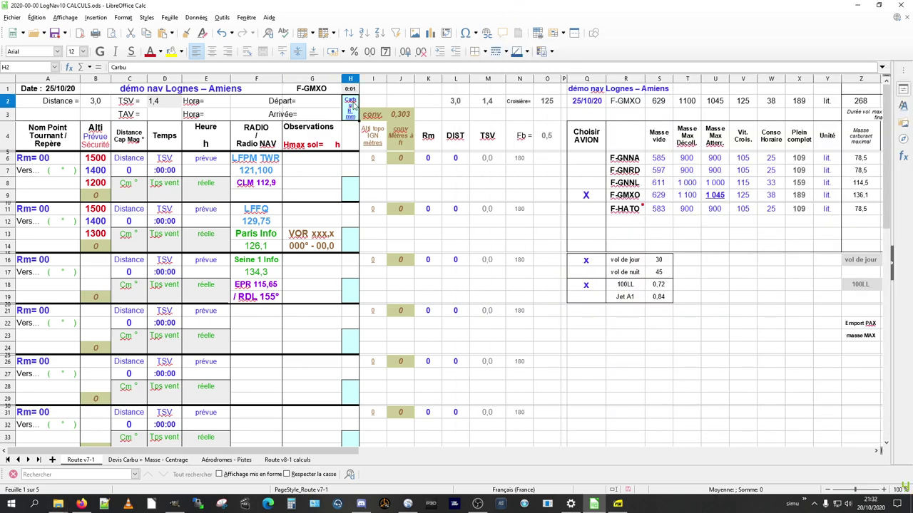
click(330, 145)
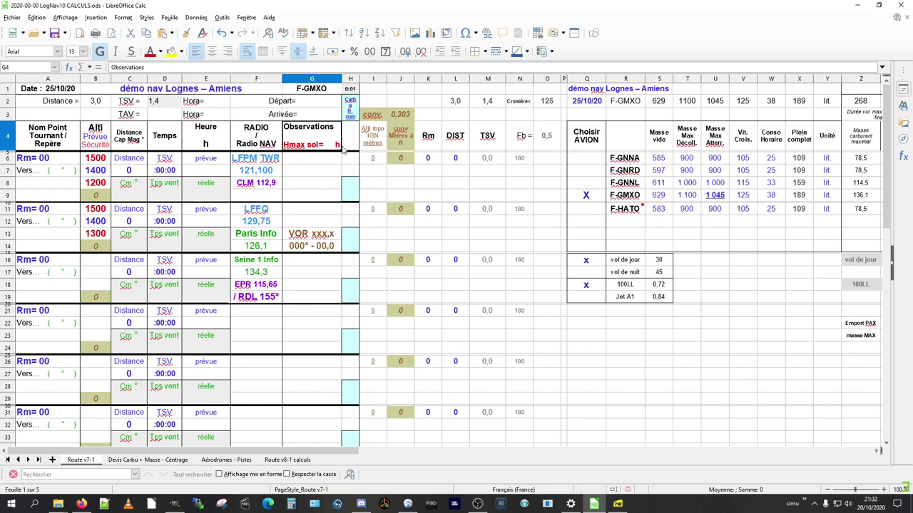
click(55, 146)
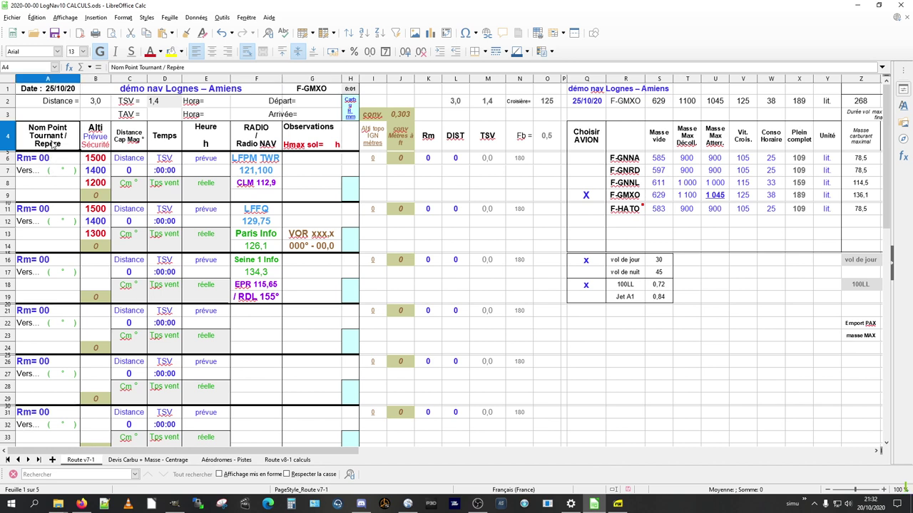
Review the magnetic route formulas and turning point cells in column A for the legs from row 6 to row 41
click(60, 161)
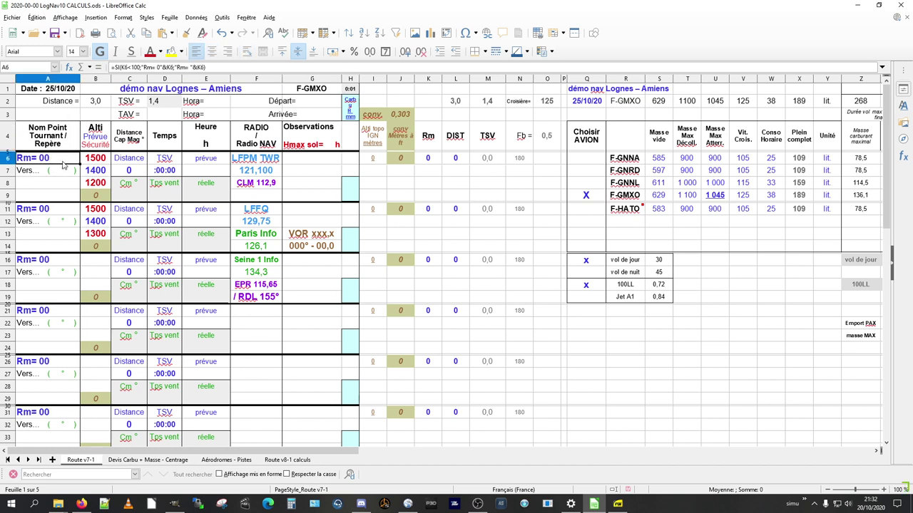
click(68, 209)
click(68, 259)
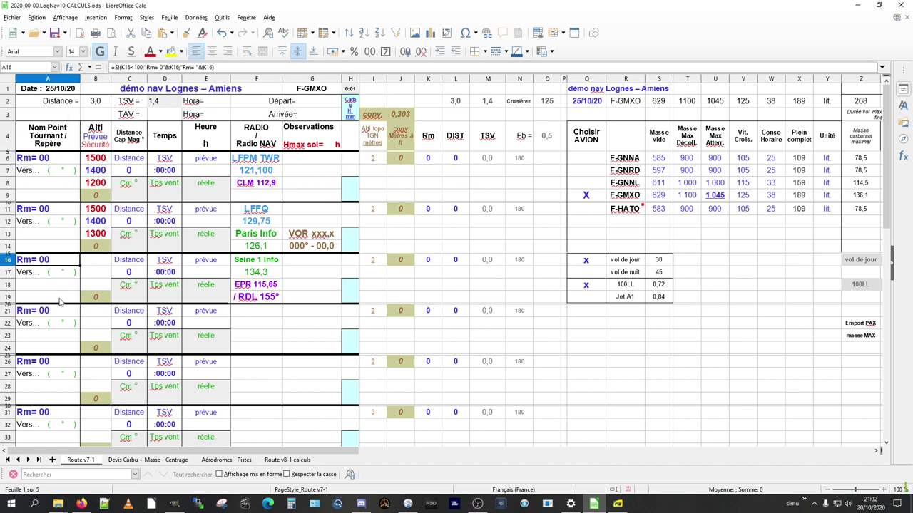
click(60, 312)
click(61, 371)
scroll(61, 371, down, 3)
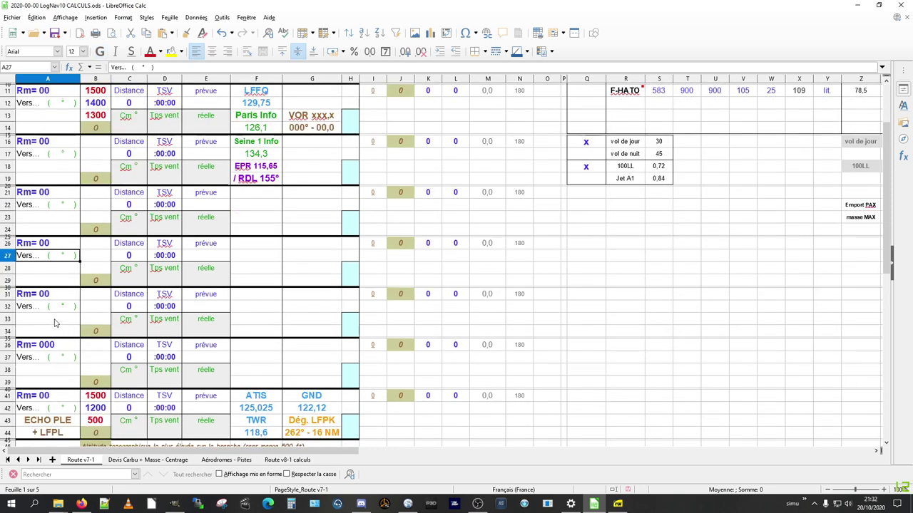
click(56, 322)
click(59, 349)
click(70, 399)
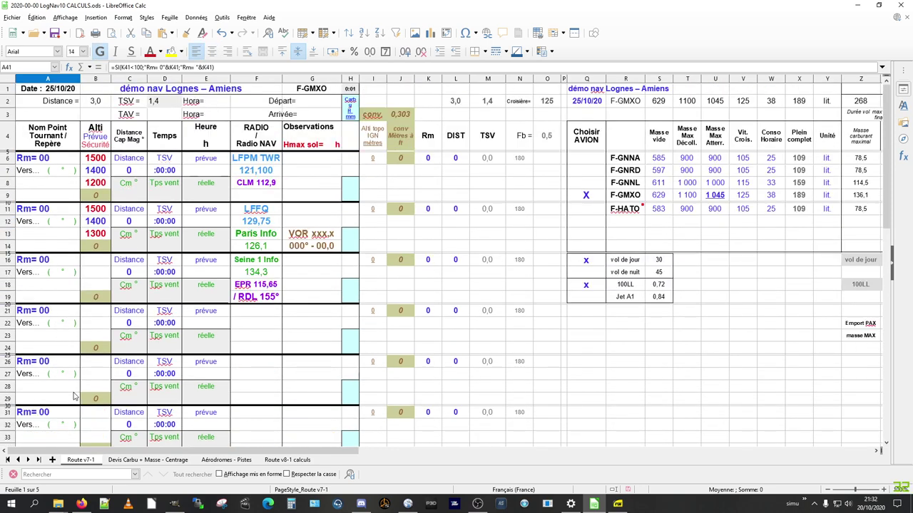
scroll(72, 393, up, 3)
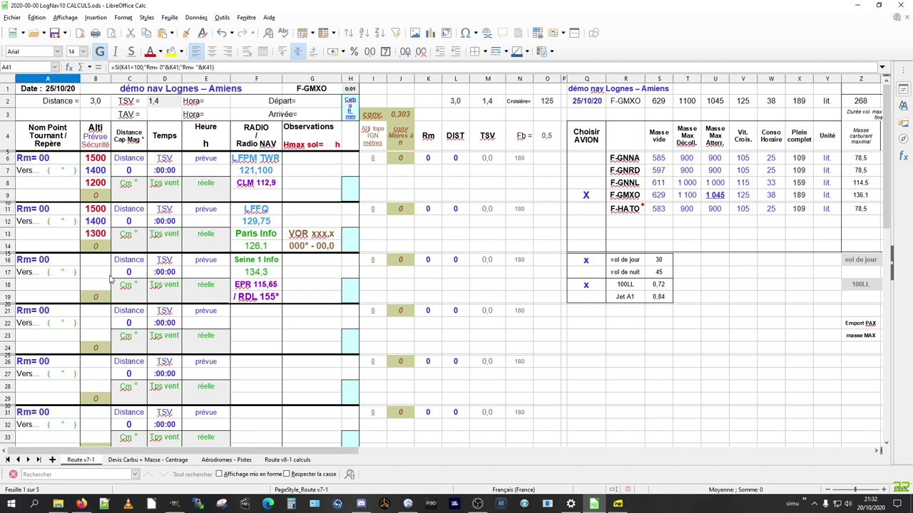
Try magnetic routes of 45 and 148 in K6 for the first leg, and undo both entries
click(51, 164)
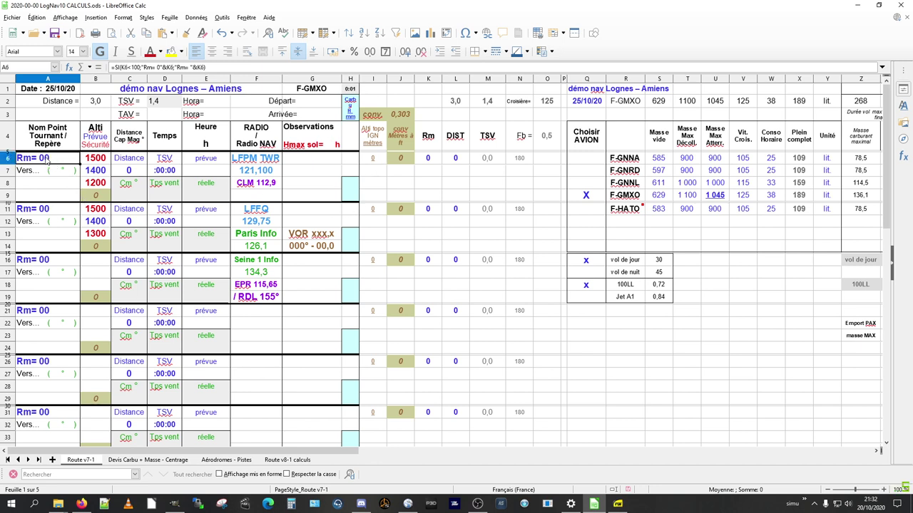
click(428, 159)
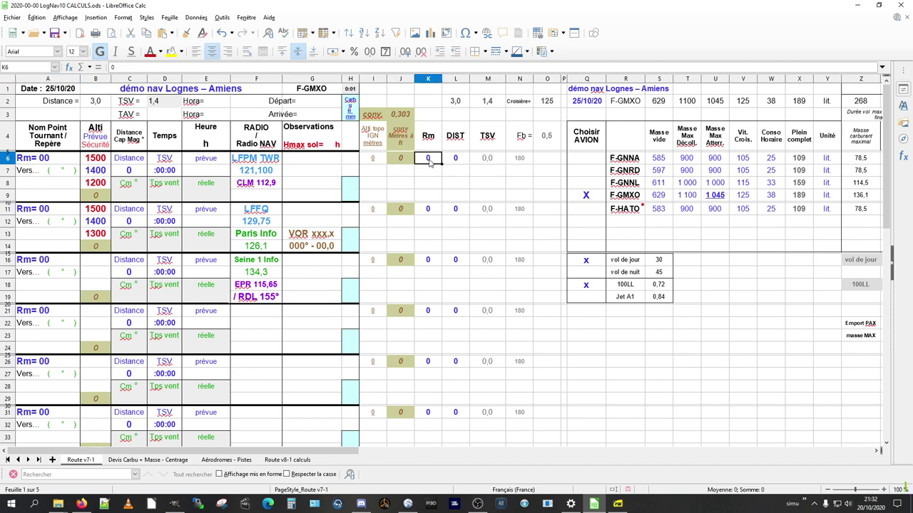
text(45)
key(Return)
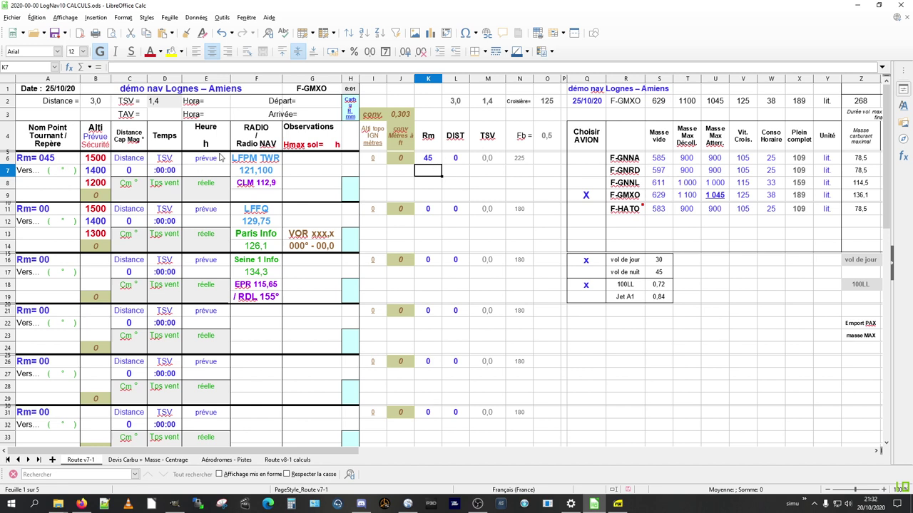
click(430, 158)
text(1)
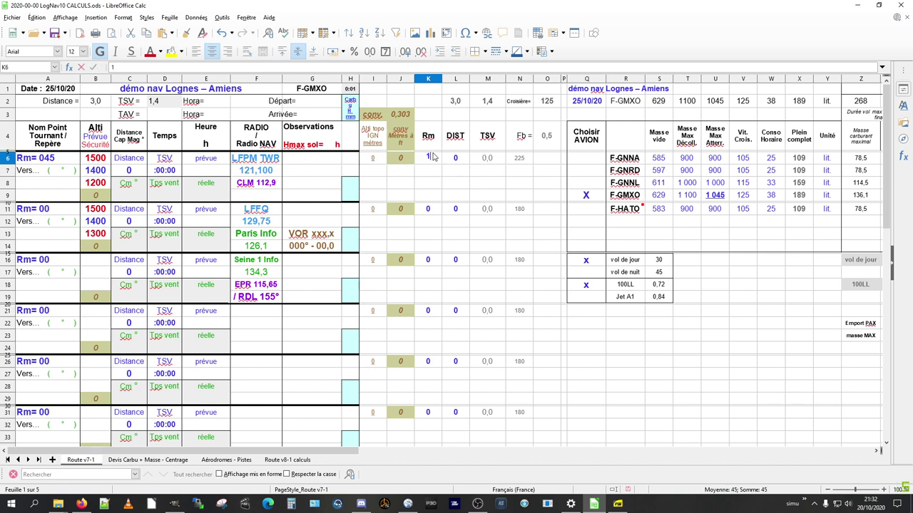
text(48)
key(Return)
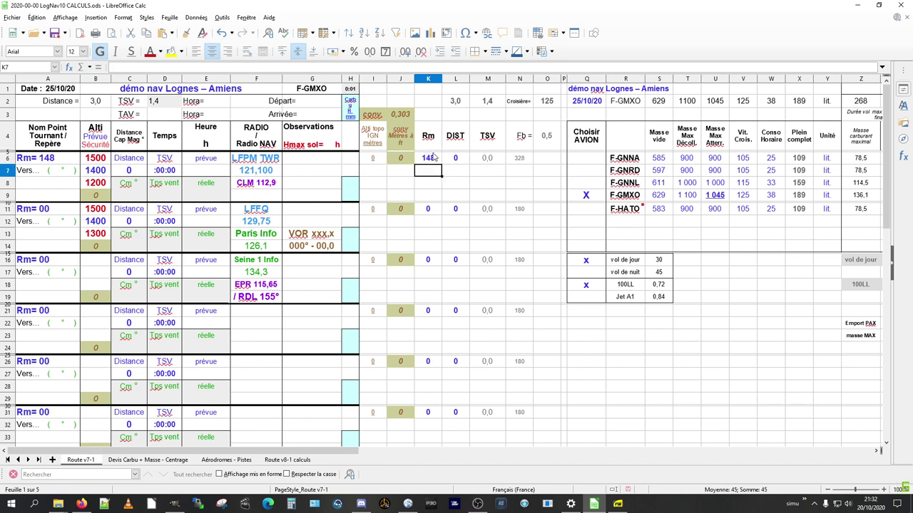
key(ctrl+z)
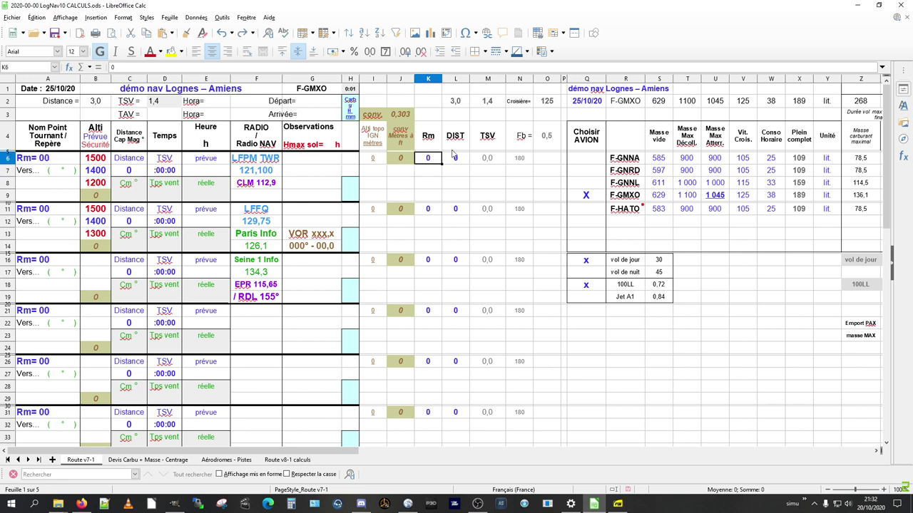
Enter a distance of 15 in L6 for the first leg
click(465, 160)
text(15)
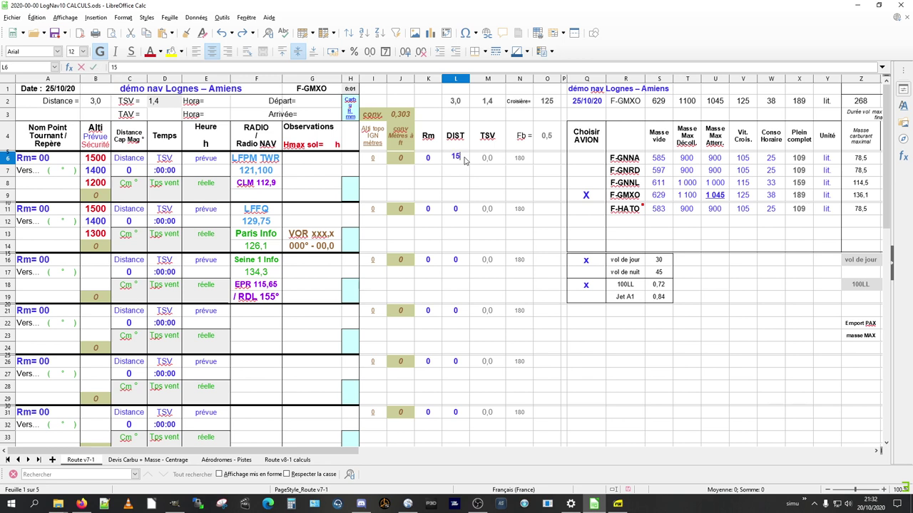
key(Return)
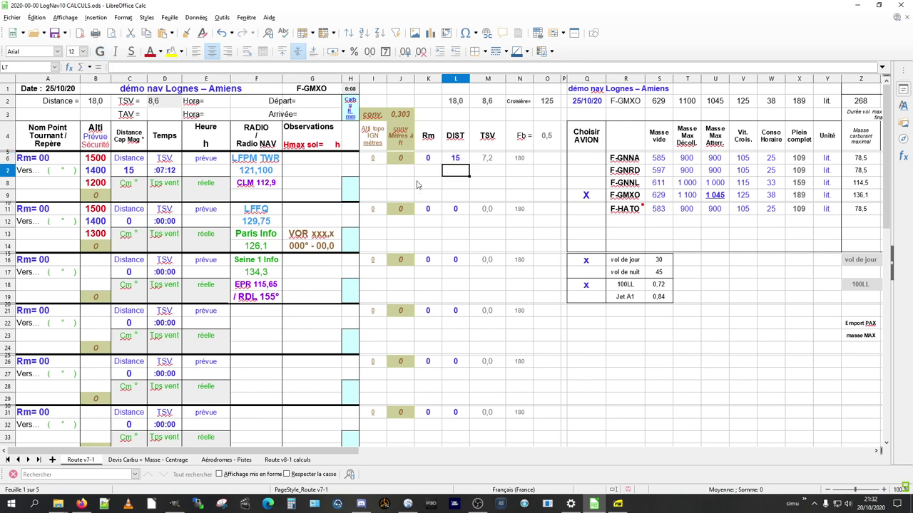
Check the first leg's distance and time formulas in C7 and D7, and undo the distance entry in L6
click(159, 174)
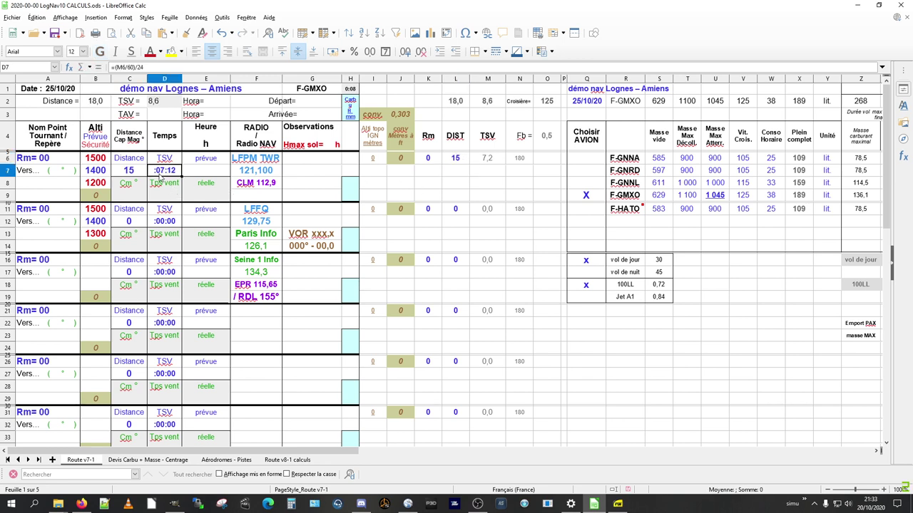
click(142, 174)
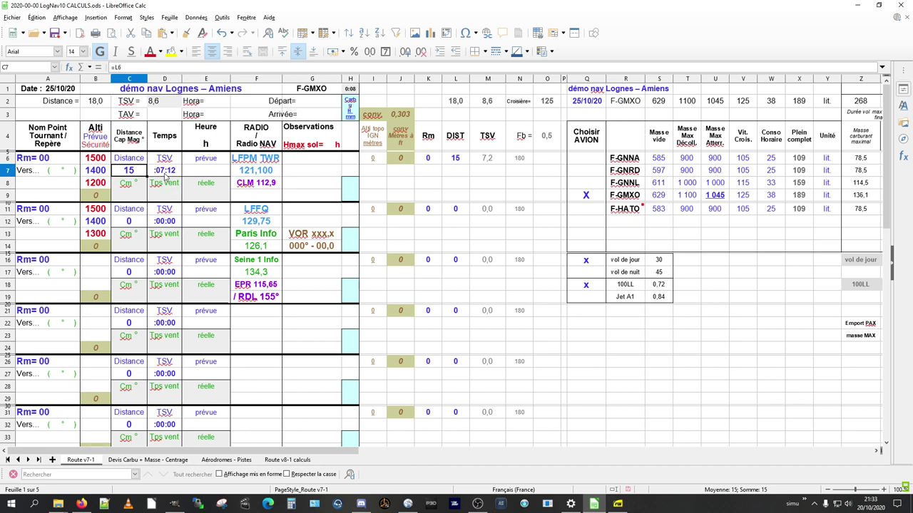
click(171, 173)
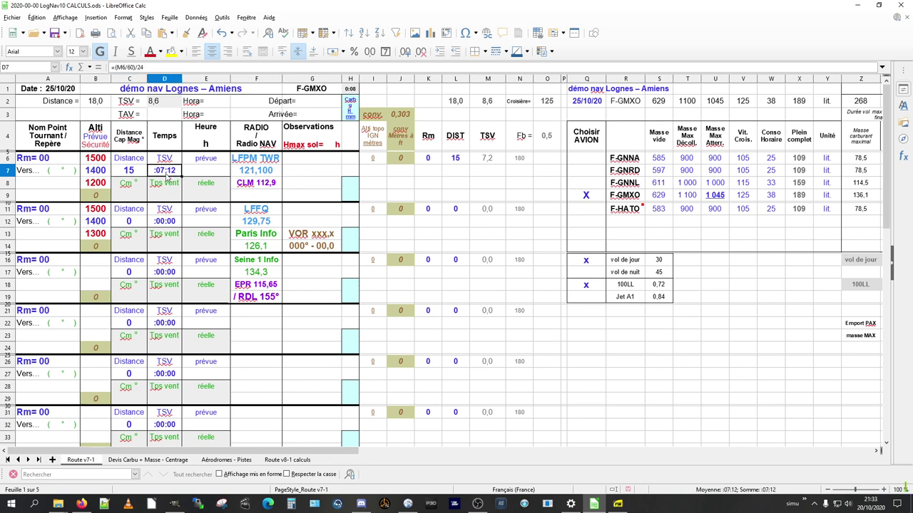
key(ctrl+z)
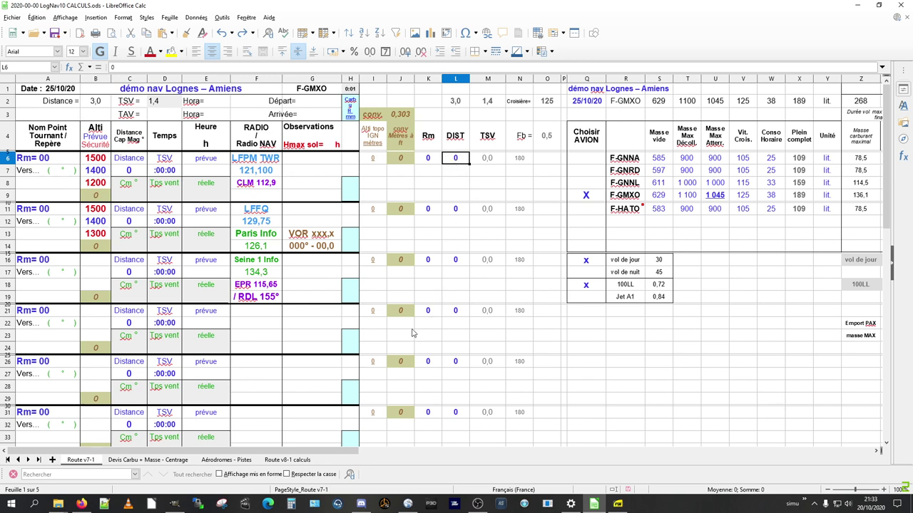
Enter LFPK as the first leg's turning point in A8
click(46, 187)
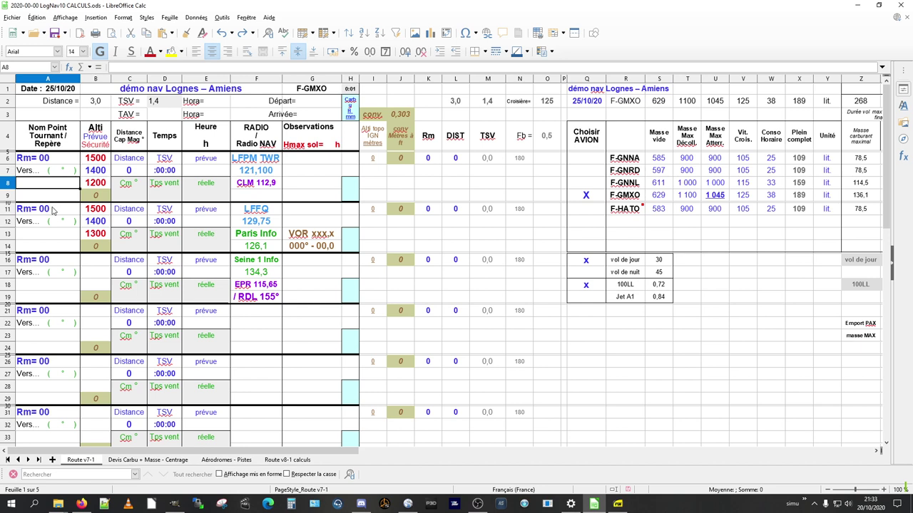
text(LFPK)
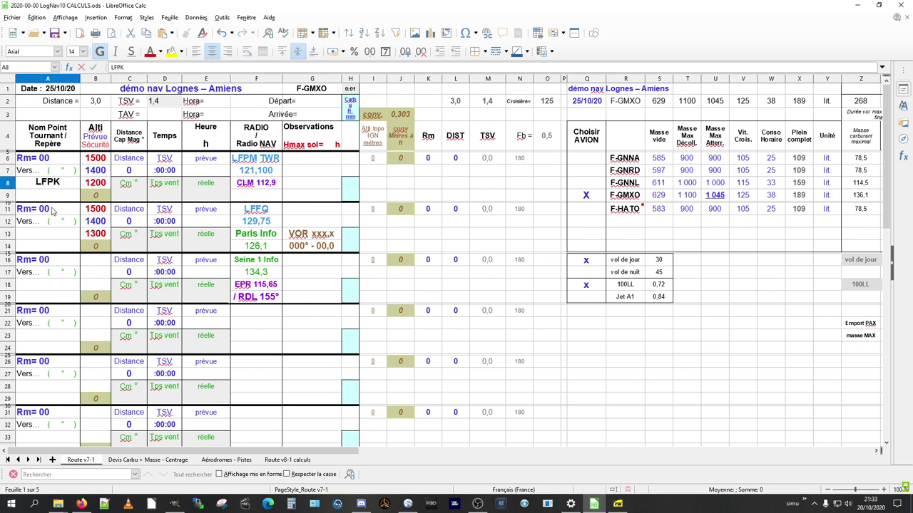
key(Return)
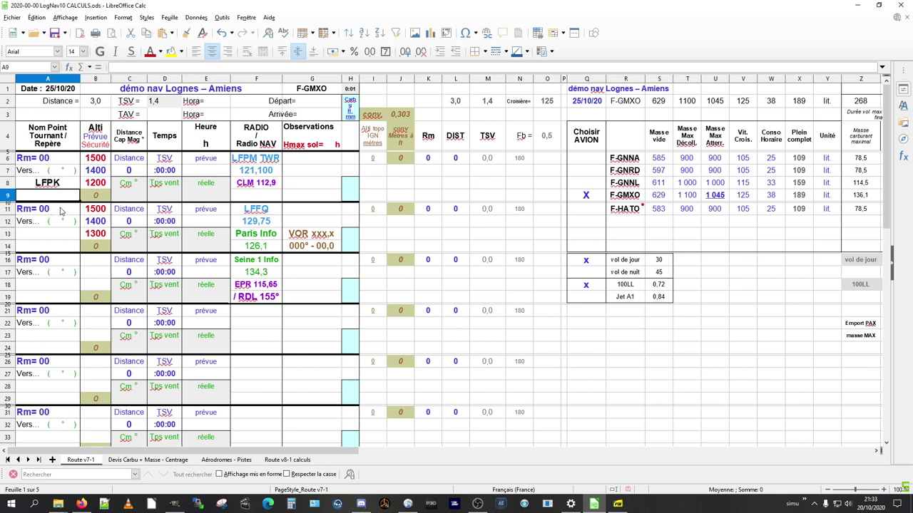
click(58, 190)
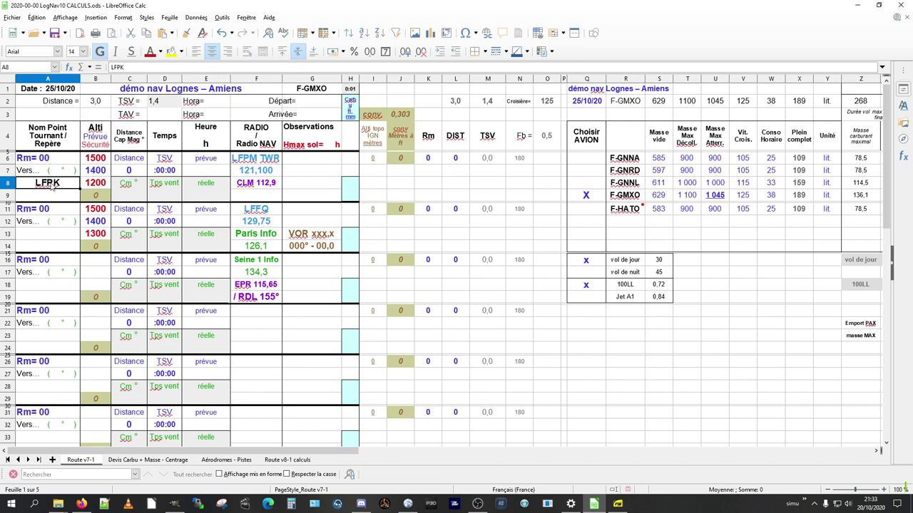
click(51, 197)
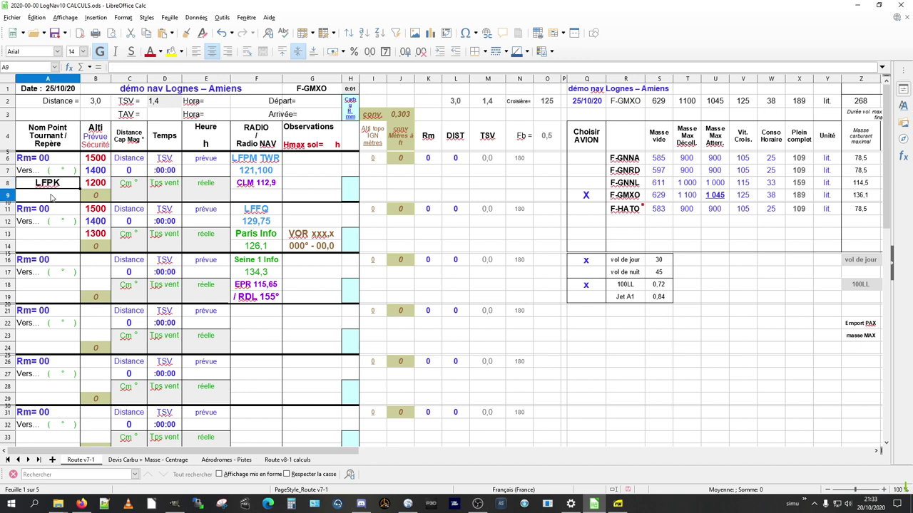
Replace the turning point in A8 with Coulommiers and enter sud est below it in A9
click(47, 187)
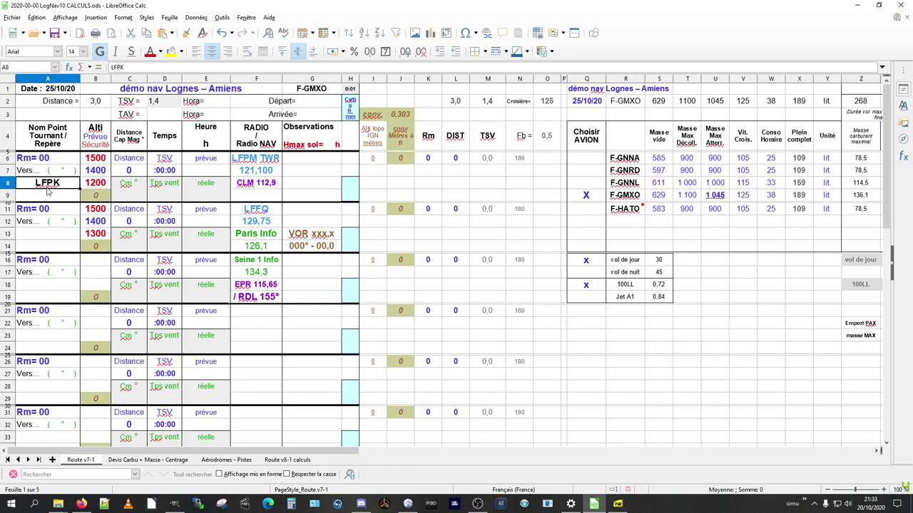
text(Coulo)
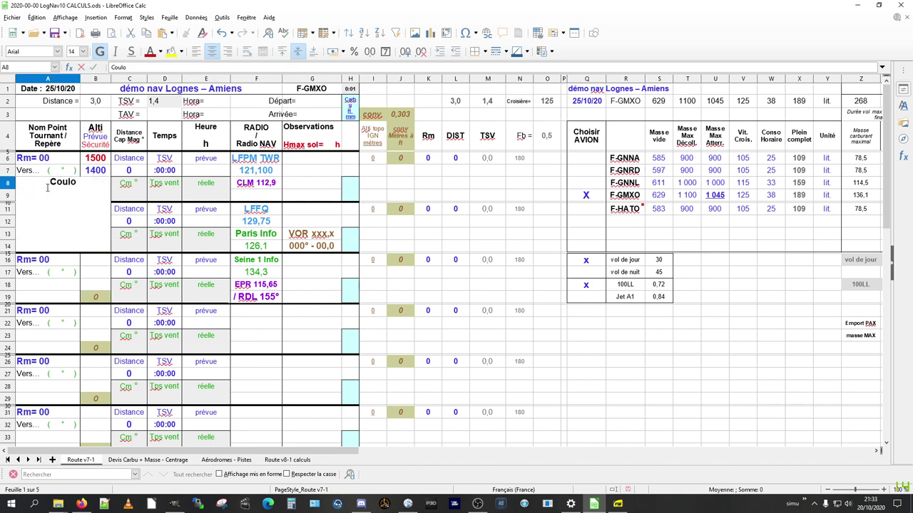
text(mmiers)
key(Return)
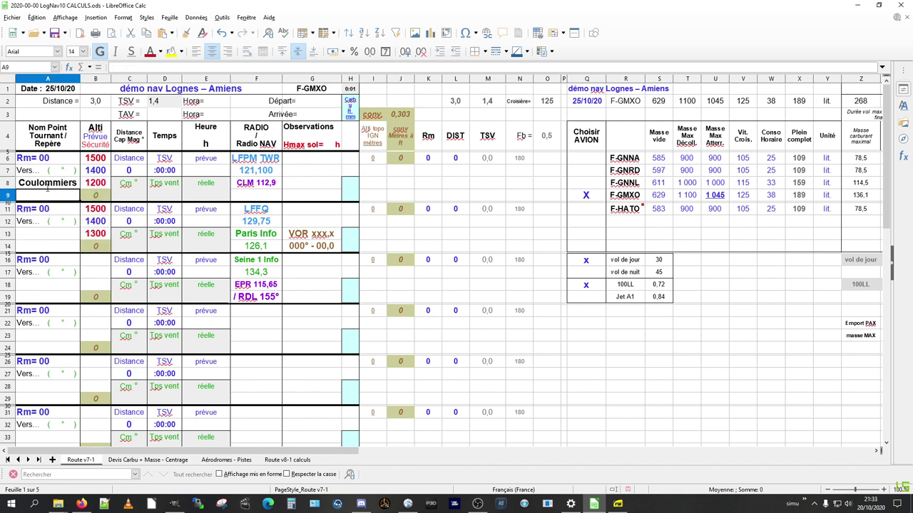
text(sud)
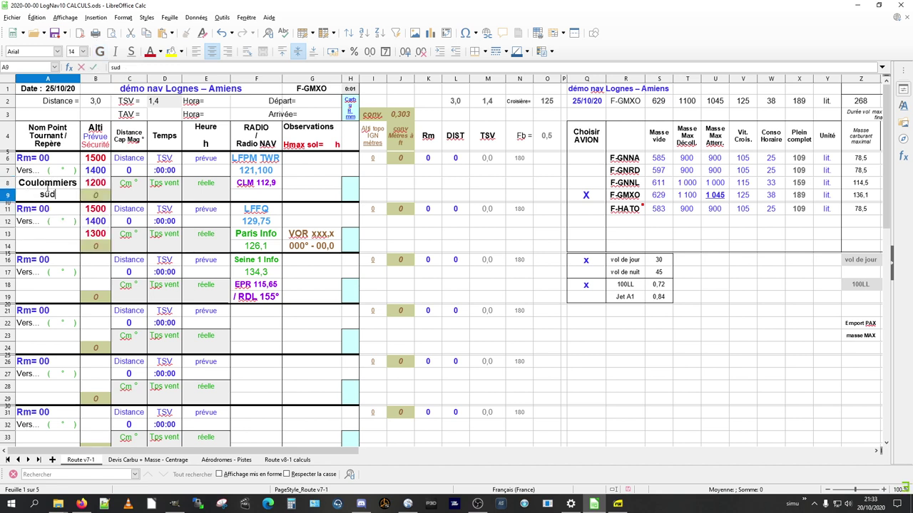
text( est)
key(Return)
Clear the first leg's turning point name and detail in A8:A9
key(Up)
key(Up)
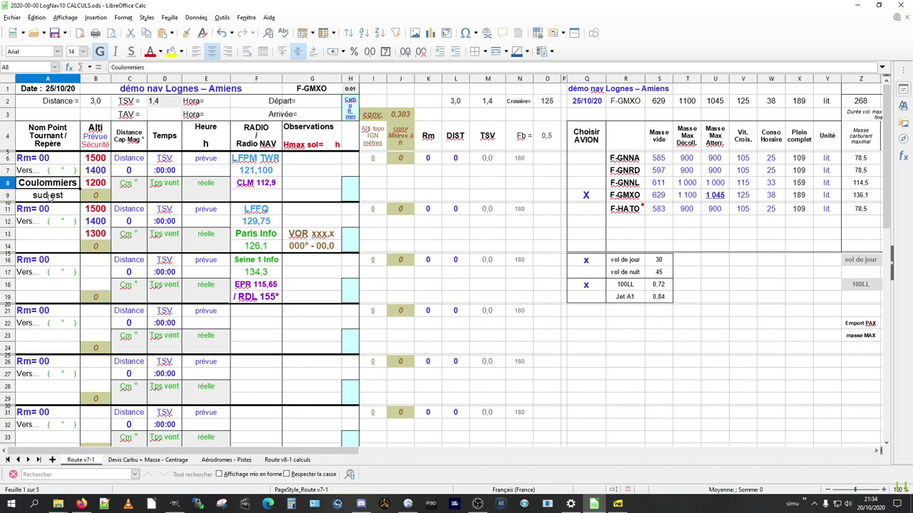
shift+click(51, 199)
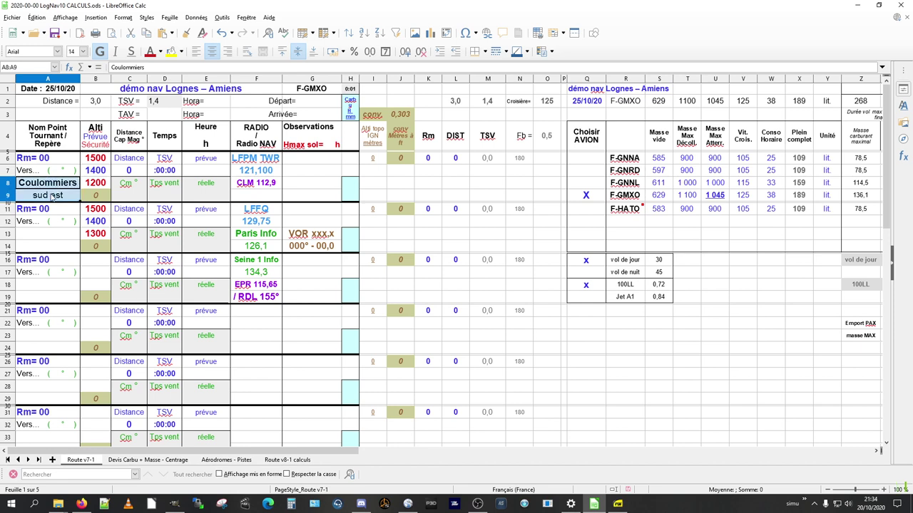
key(Delete)
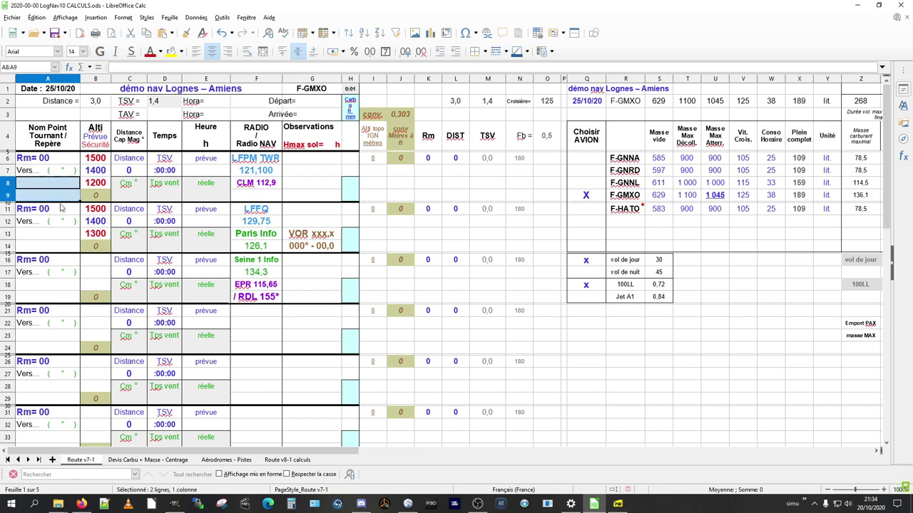
Review the first leg's planned and safety altitude cells B6 to B8 and the rounding formula in B9
click(100, 164)
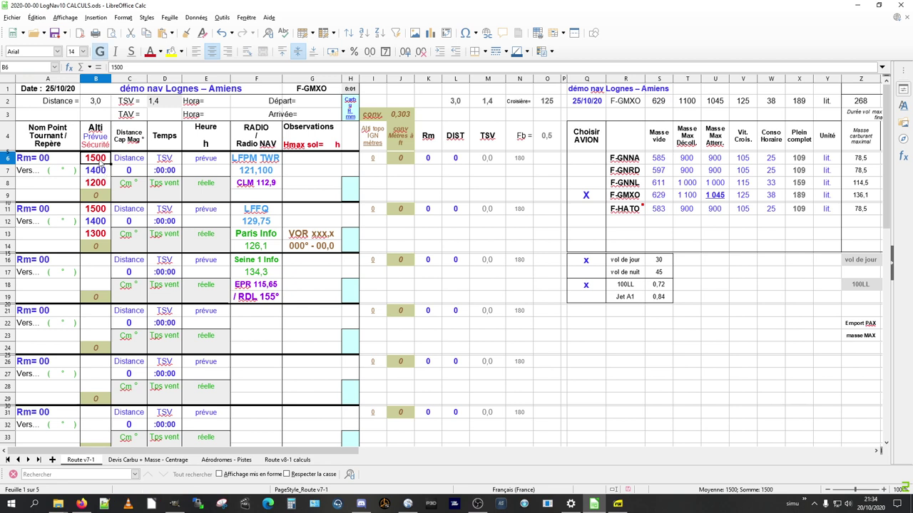
click(103, 172)
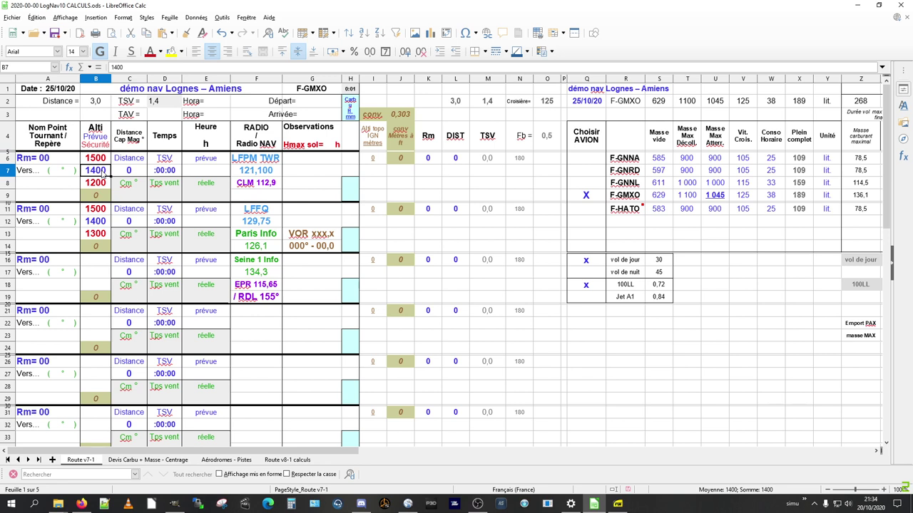
click(104, 184)
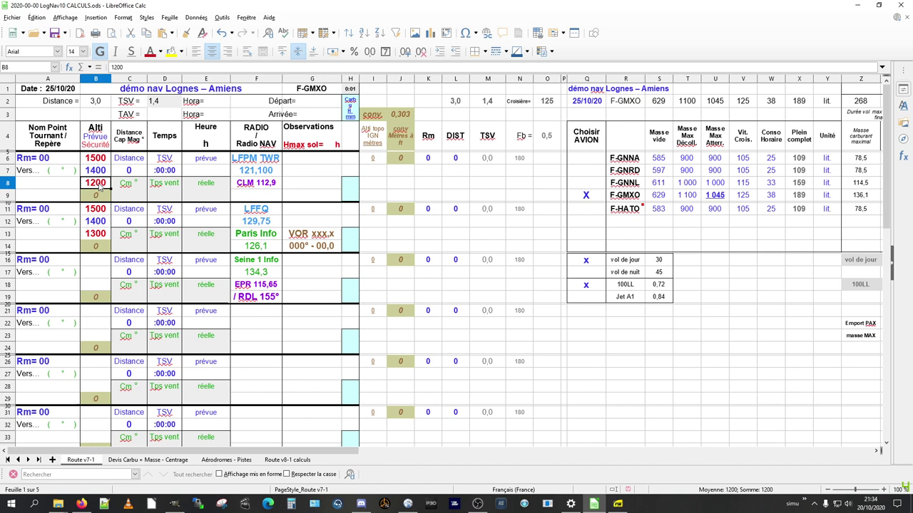
click(105, 196)
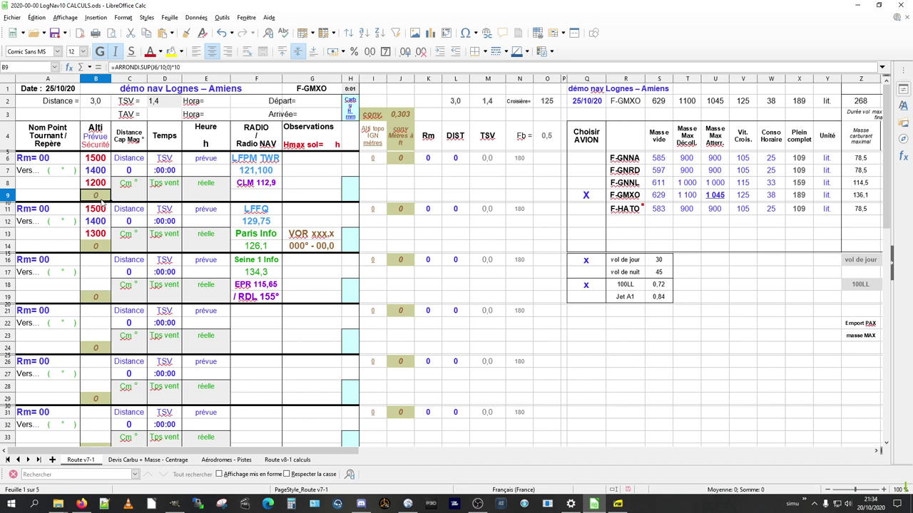
click(97, 187)
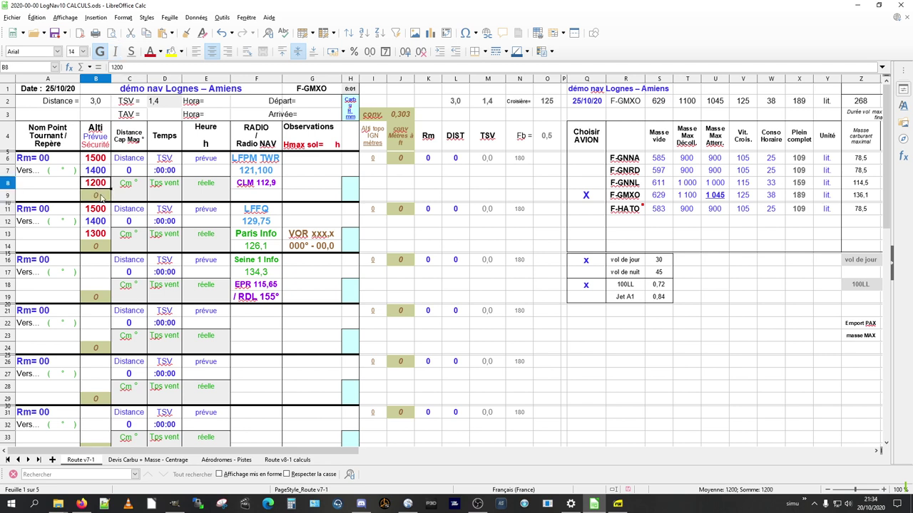
click(101, 195)
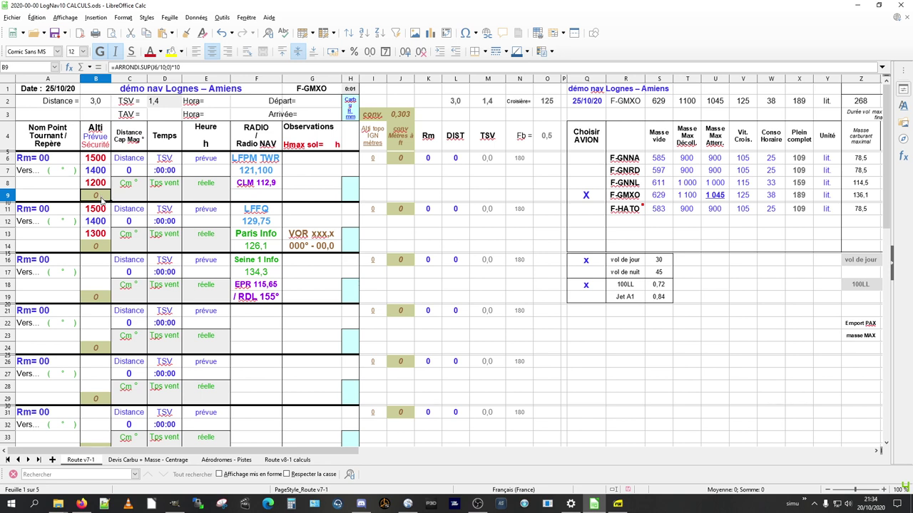
Compare the route cells A6 and A7 with the magnetic heading, wind time and actual time cells in C8:E9
click(45, 159)
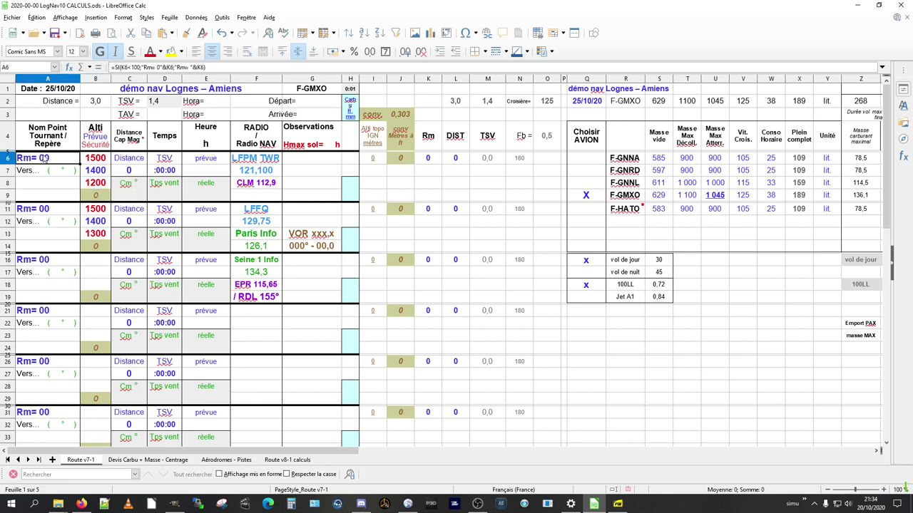
click(51, 176)
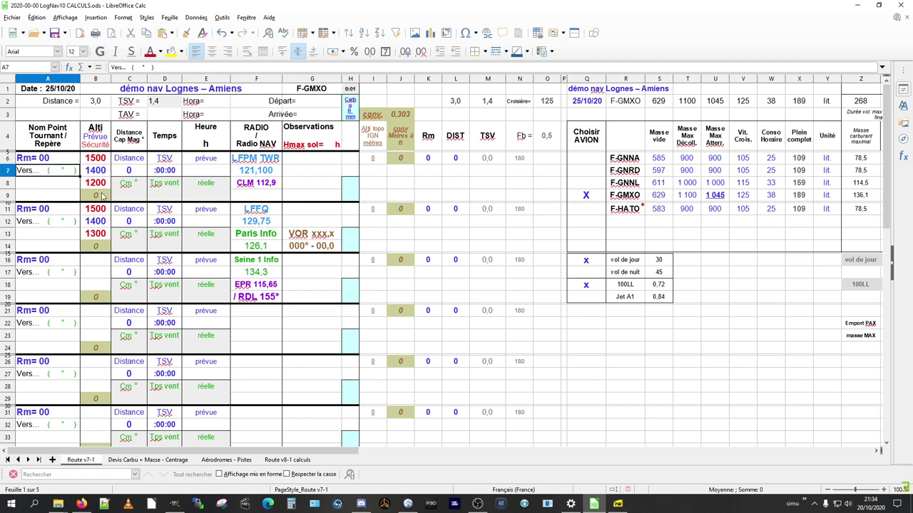
drag(122, 199, 219, 188)
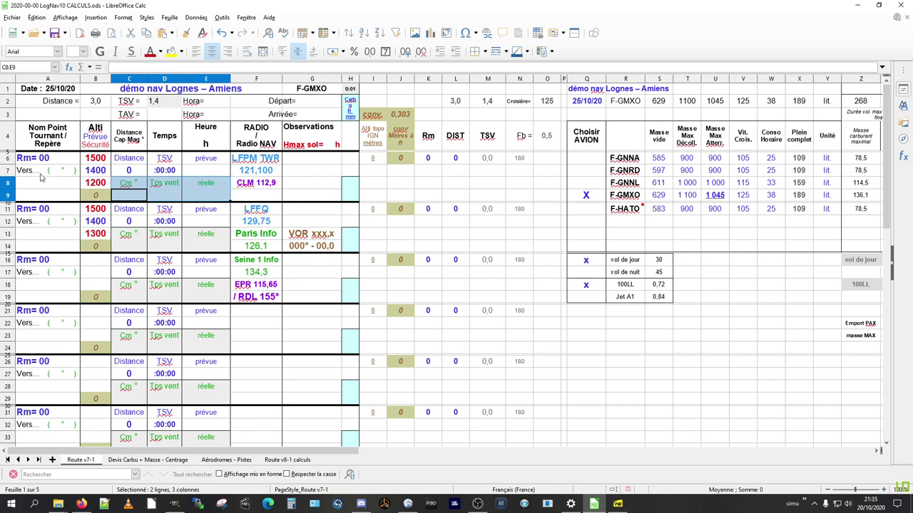
click(62, 174)
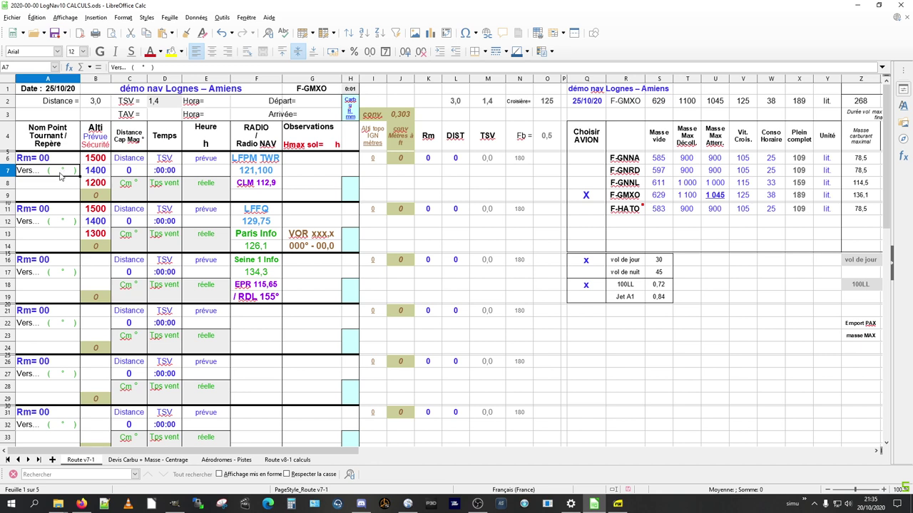
click(130, 197)
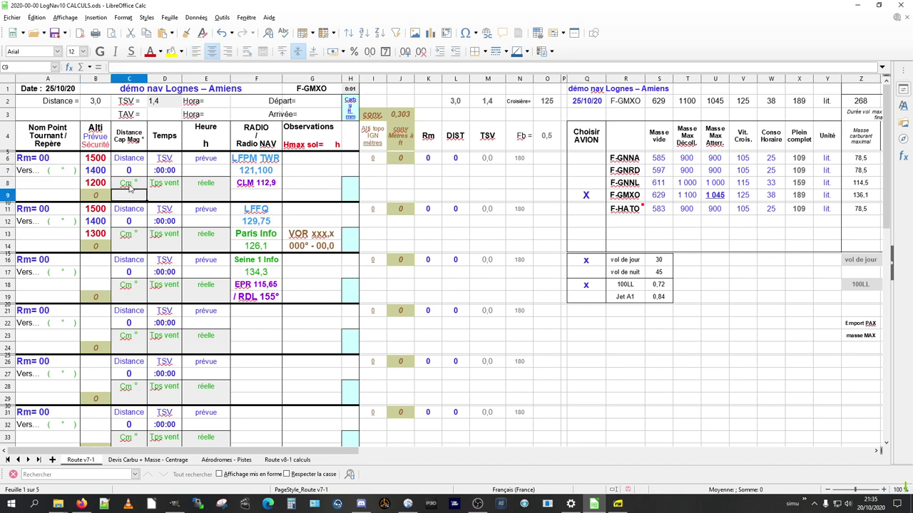
click(57, 163)
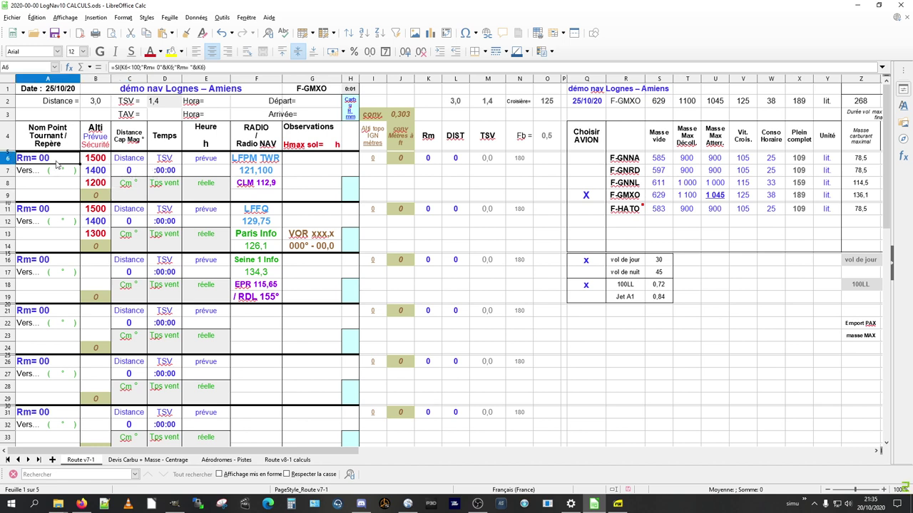
click(126, 198)
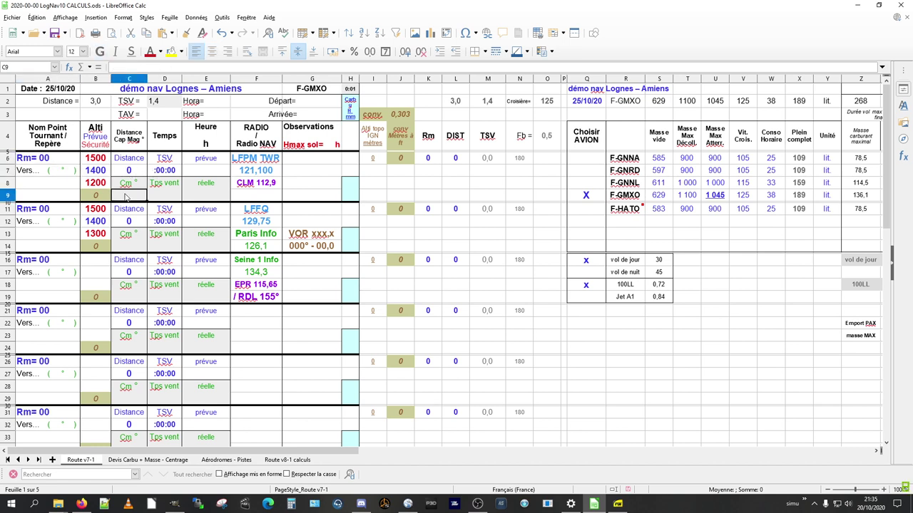
click(165, 197)
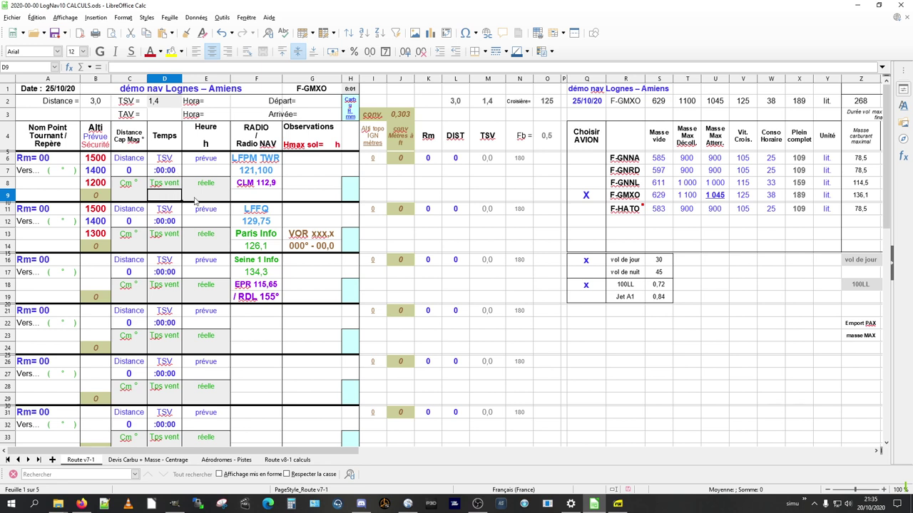
Examine the planned time cell E7, the Départ and Arrivée cells G2 and G3, the Heure heading and the leg time in D7
click(213, 170)
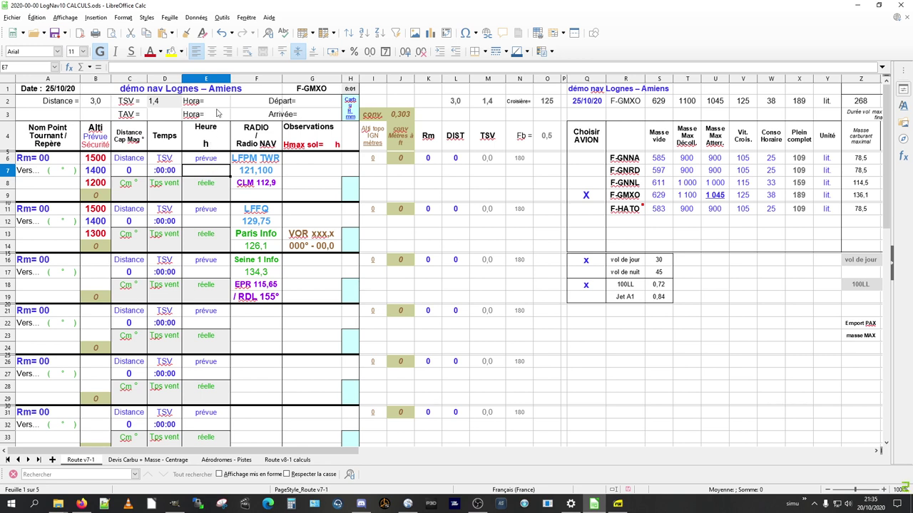
click(304, 106)
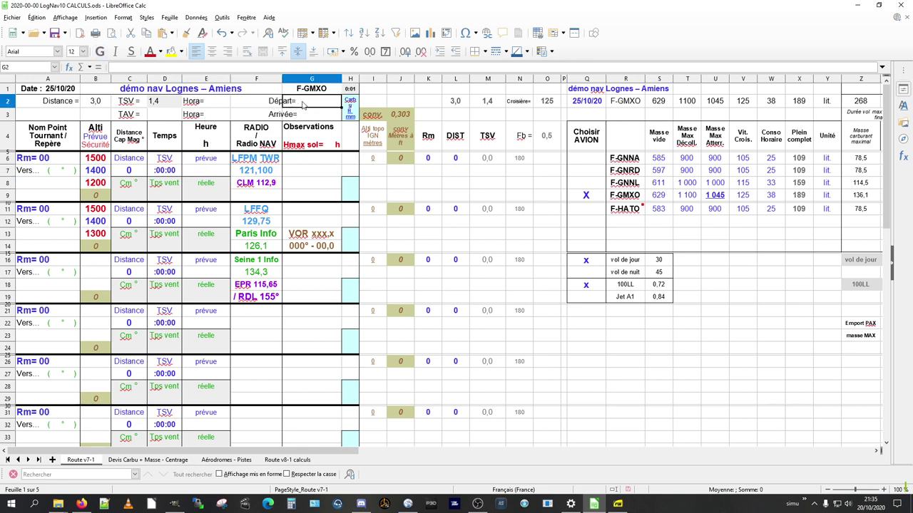
click(301, 116)
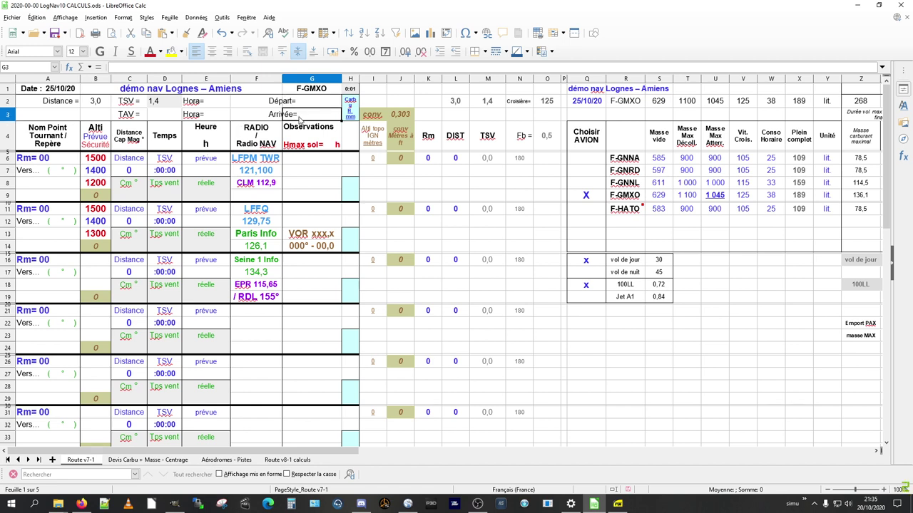
click(211, 147)
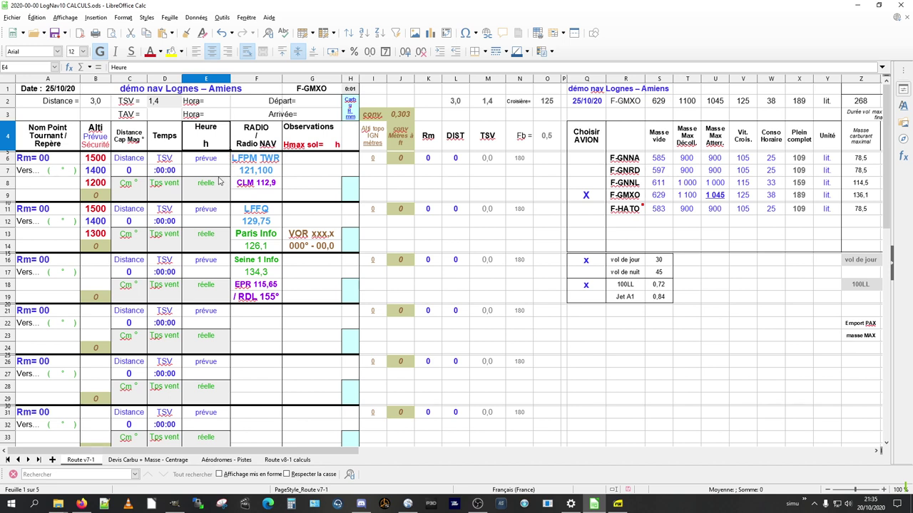
click(161, 174)
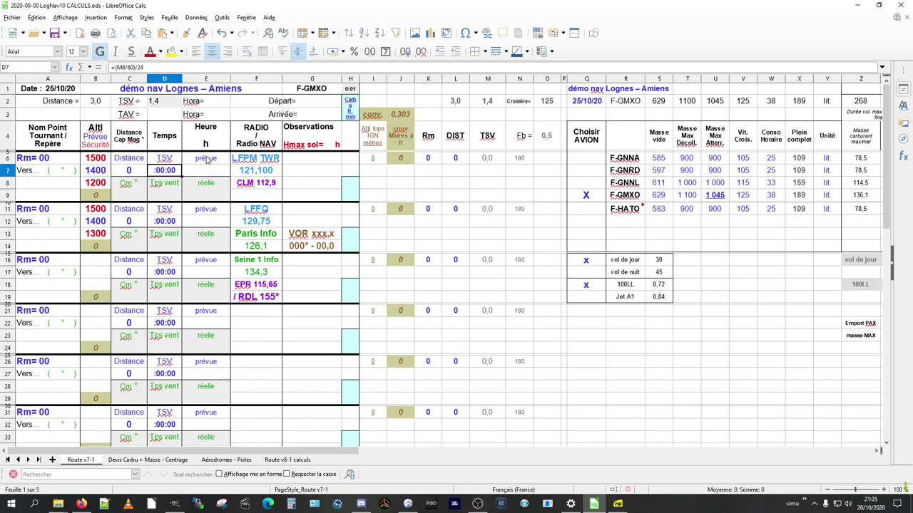
Examine the first leg's planned and actual time cells E7 and E9
click(205, 146)
click(203, 171)
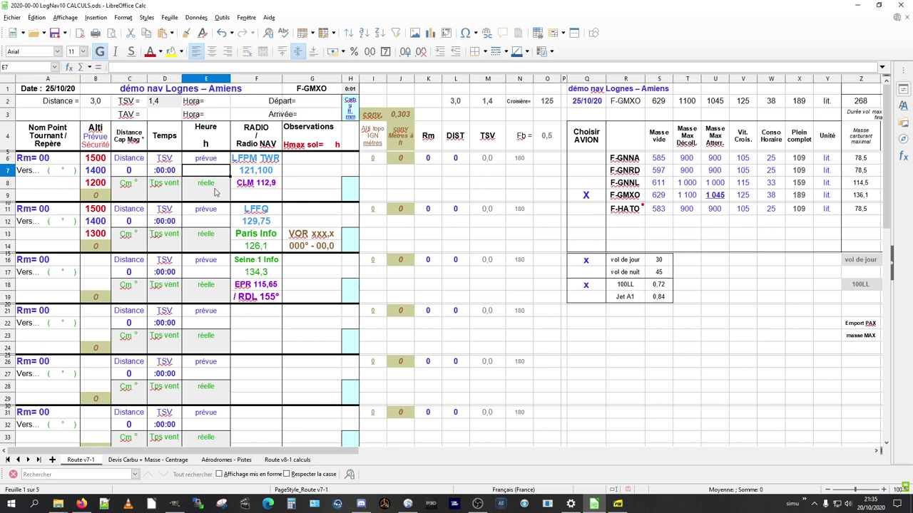
click(208, 185)
click(208, 198)
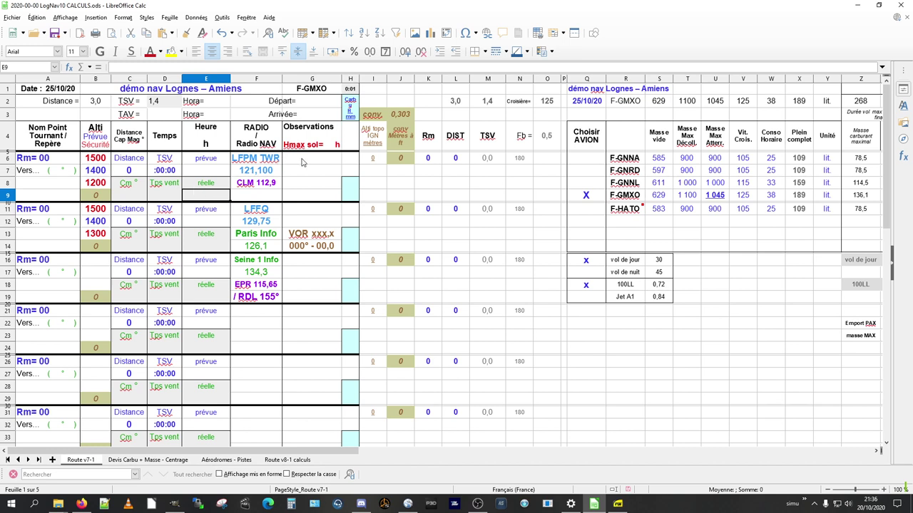
Review the turning point cells in column A from the first leg in A6 through the last leg in A41:A44
click(24, 163)
drag(24, 163, 166, 195)
click(45, 161)
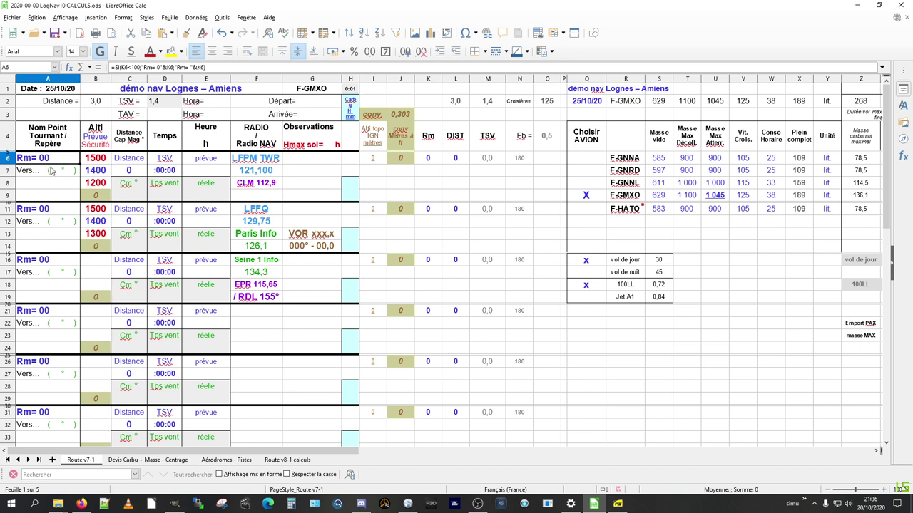
drag(51, 162, 65, 286)
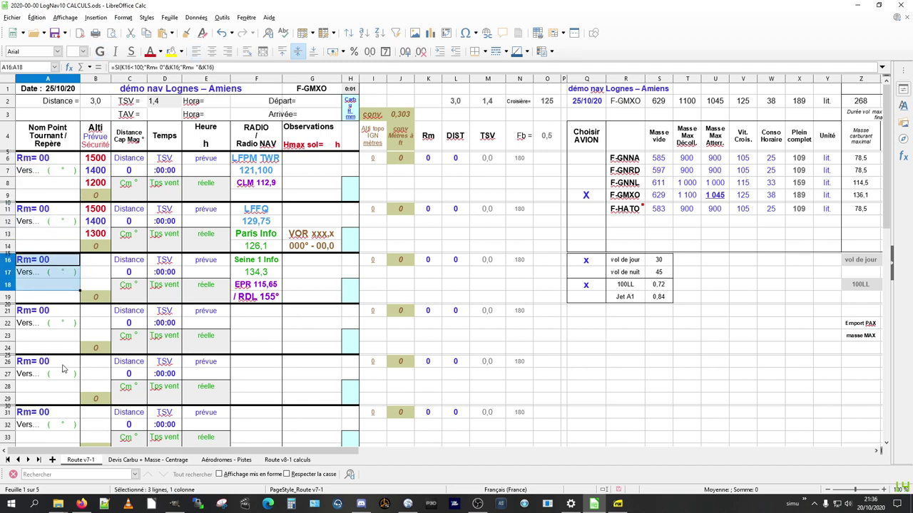
scroll(63, 369, down, 6)
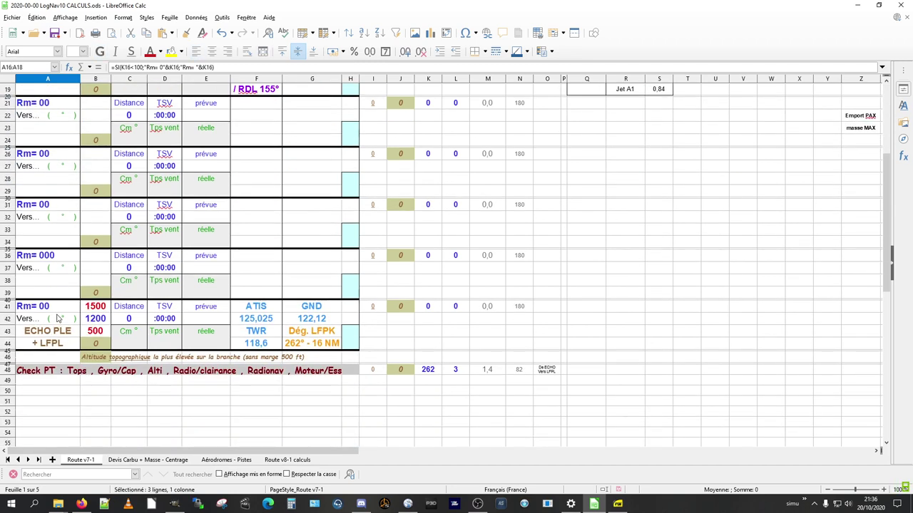
click(56, 309)
drag(57, 310, 61, 348)
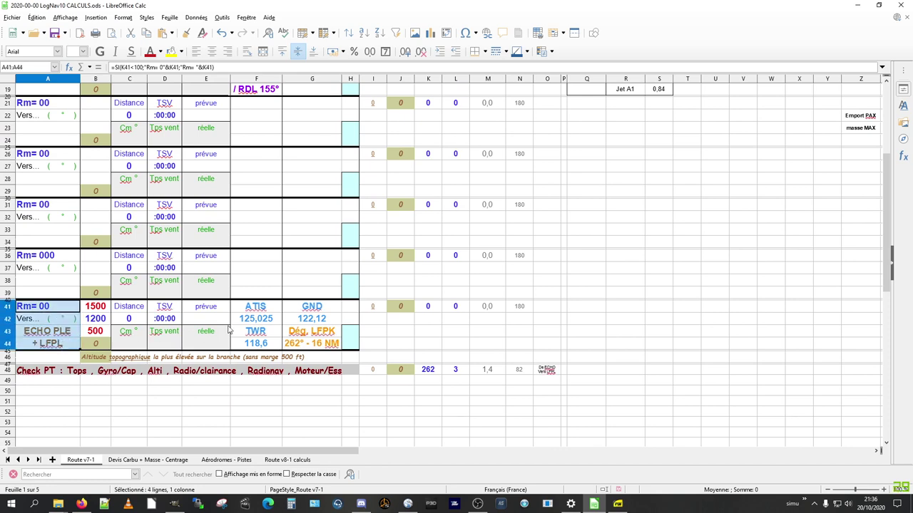
scroll(285, 330, up, 6)
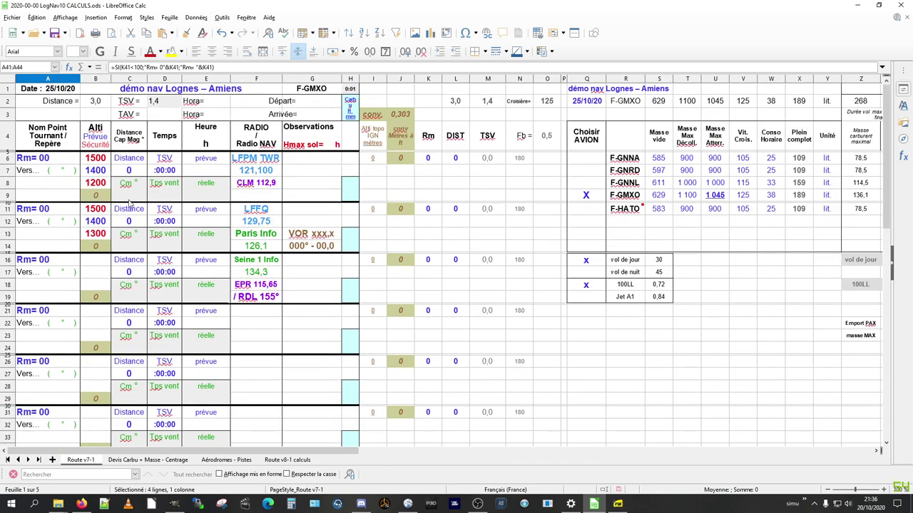
Go through the first leg's turning point, altitude, distance, time, magnetic heading and wind time cells from A6 to D9
click(63, 162)
drag(63, 163, 69, 199)
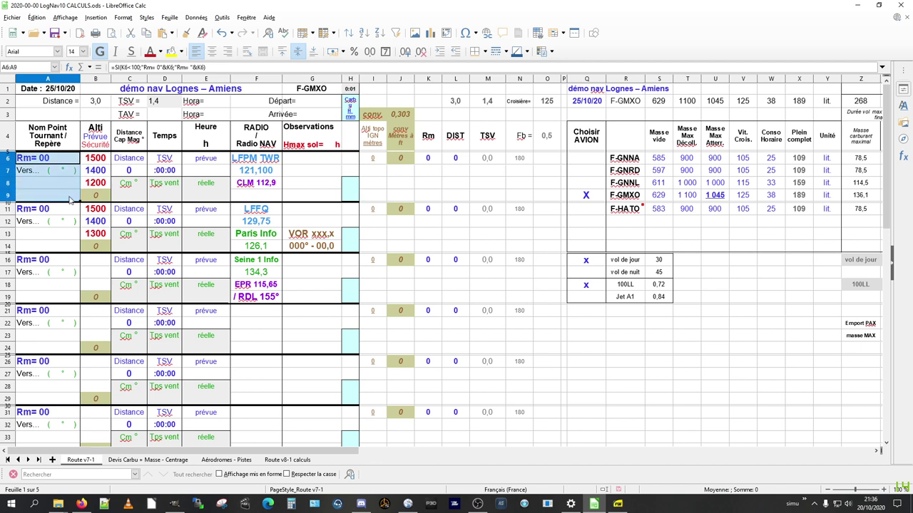
drag(107, 158, 105, 205)
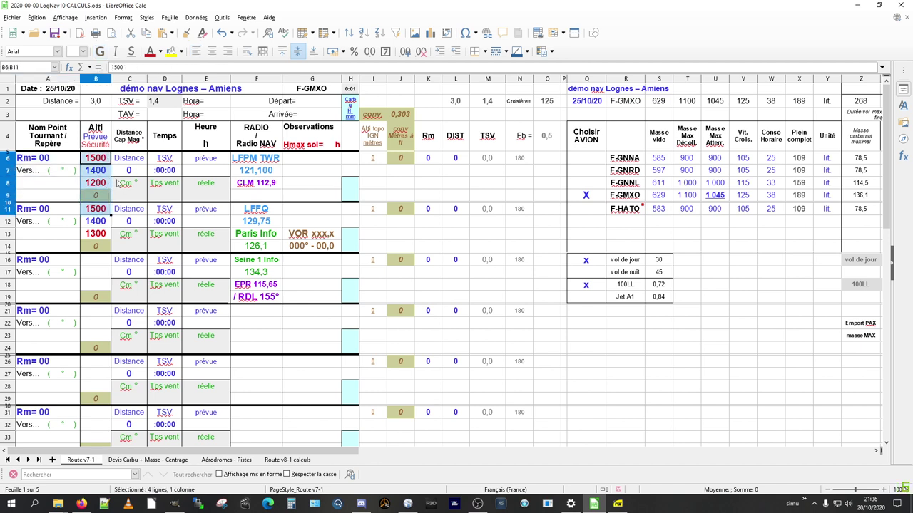
click(139, 171)
click(160, 172)
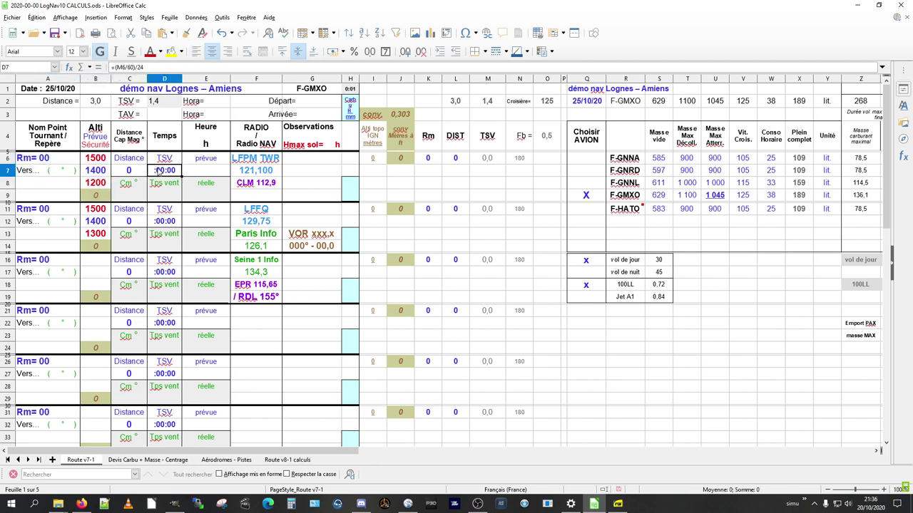
drag(128, 195, 179, 196)
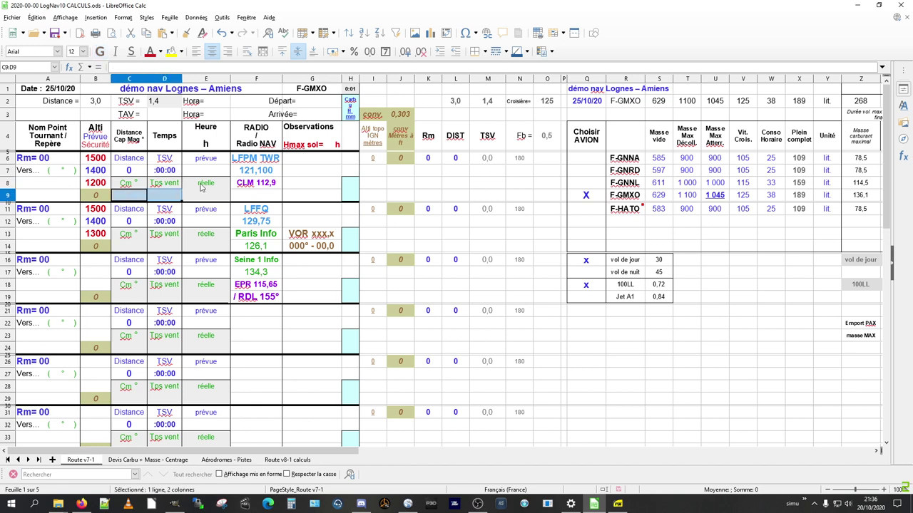
Examine radio cells F6:F9 and the Observations column, and consult the example 2019-04-14 LogNav_Amiens_LFAY_aller.pdf in the PDF viewer
click(256, 158)
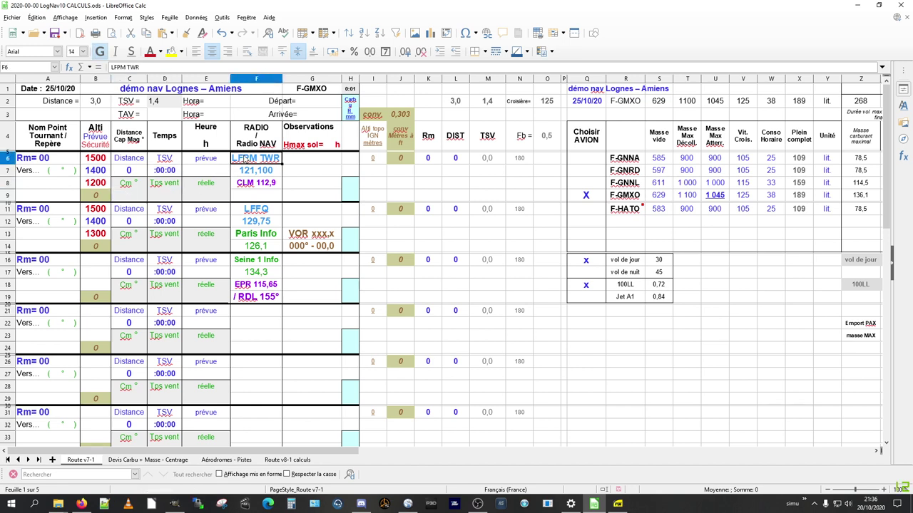
drag(246, 161, 251, 196)
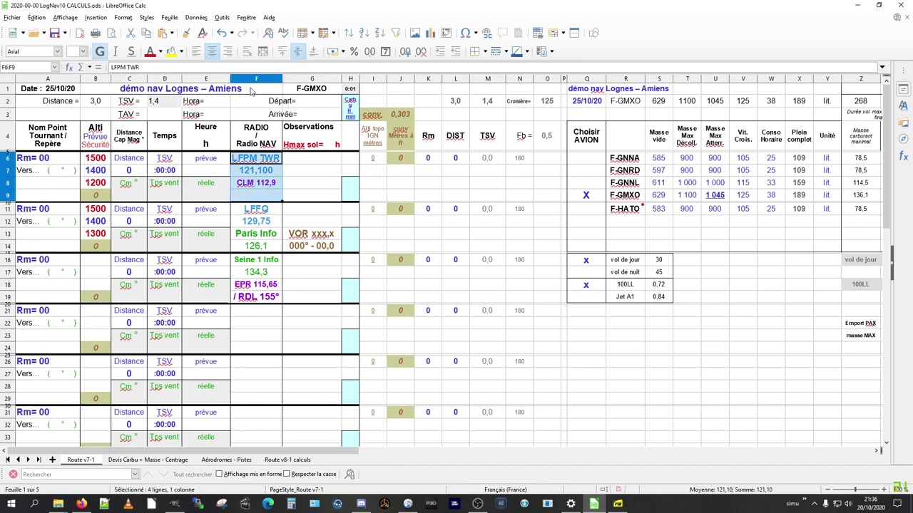
click(321, 80)
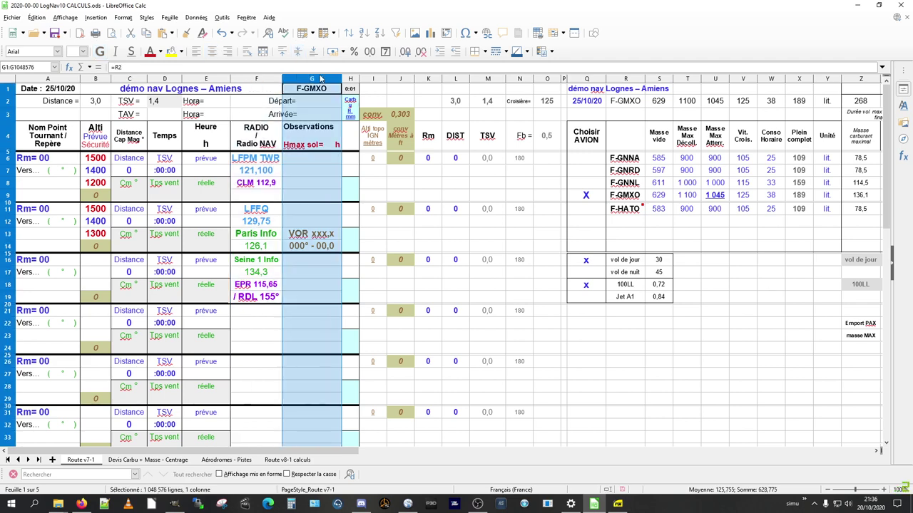
click(618, 504)
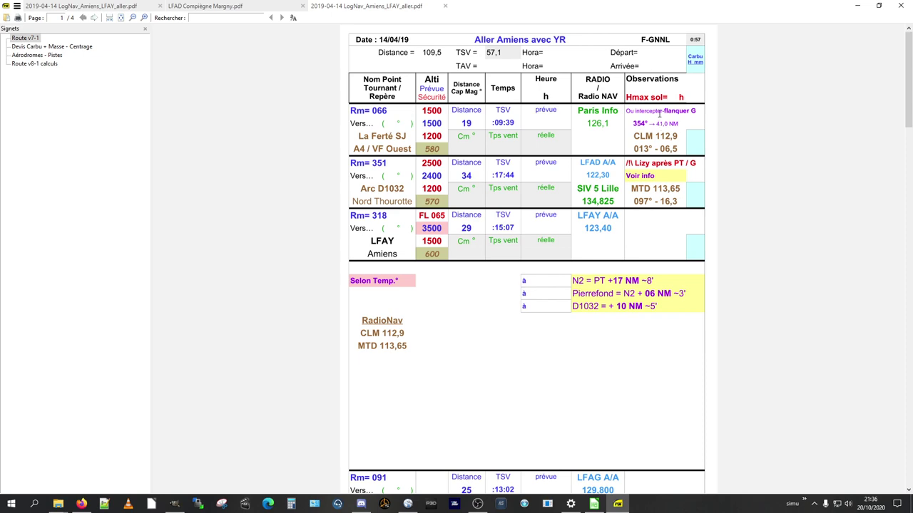
click(856, 5)
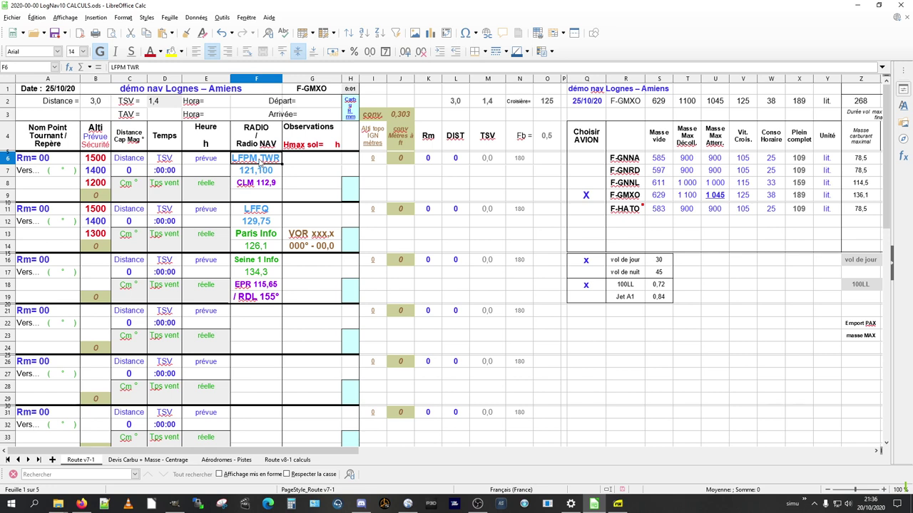
Compare the LFPM TWR station name in F6 with its frequency in F7
click(264, 175)
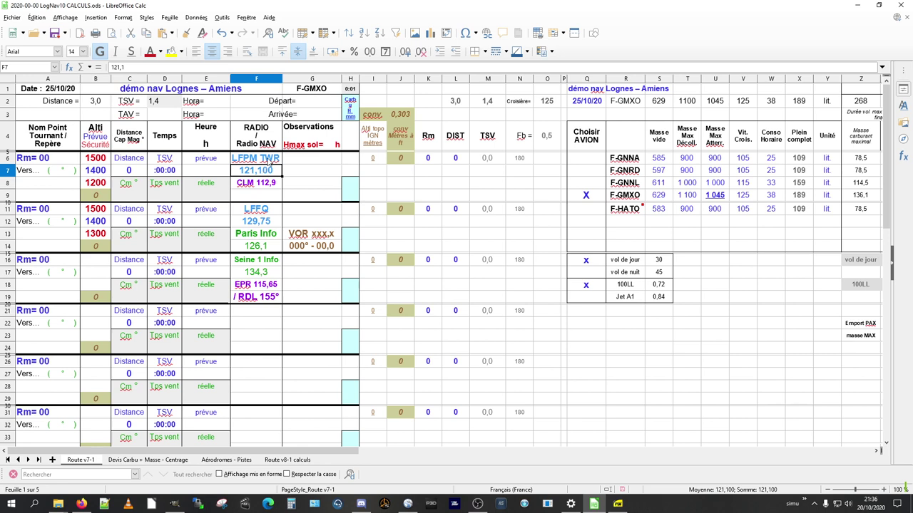
click(268, 160)
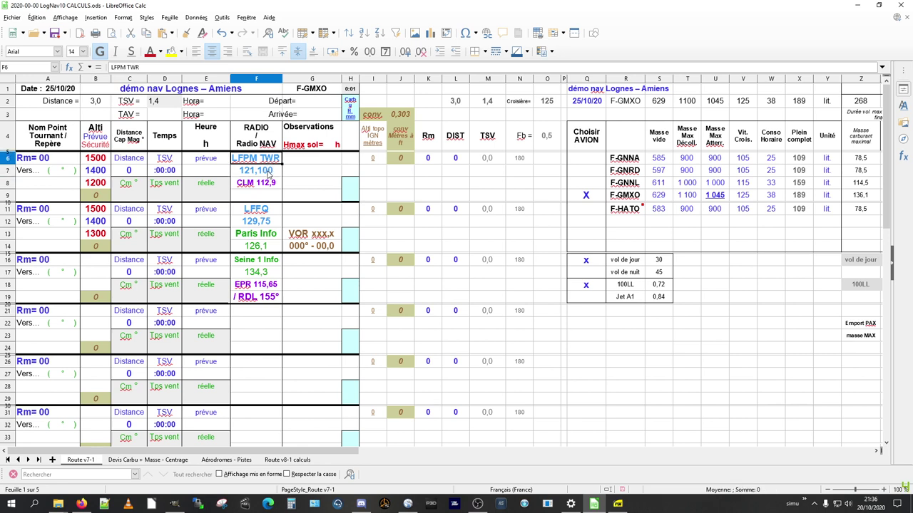
drag(269, 172, 258, 164)
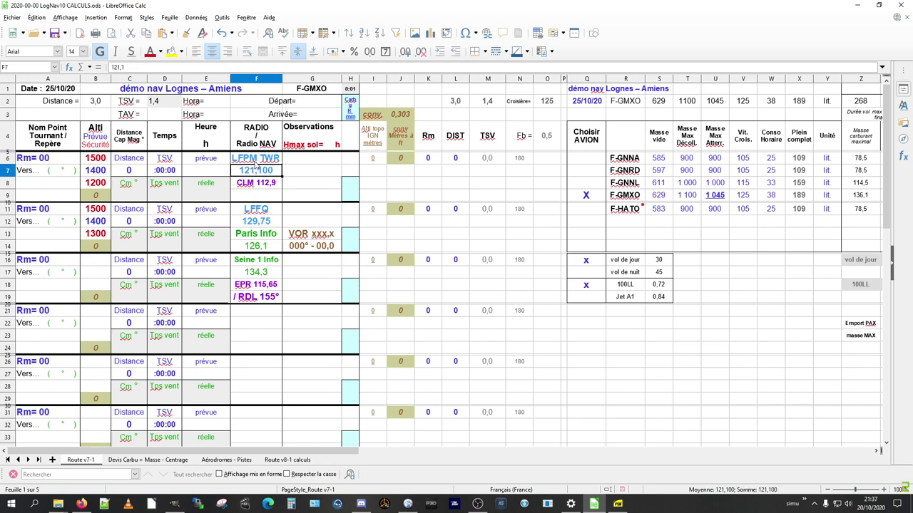
click(258, 164)
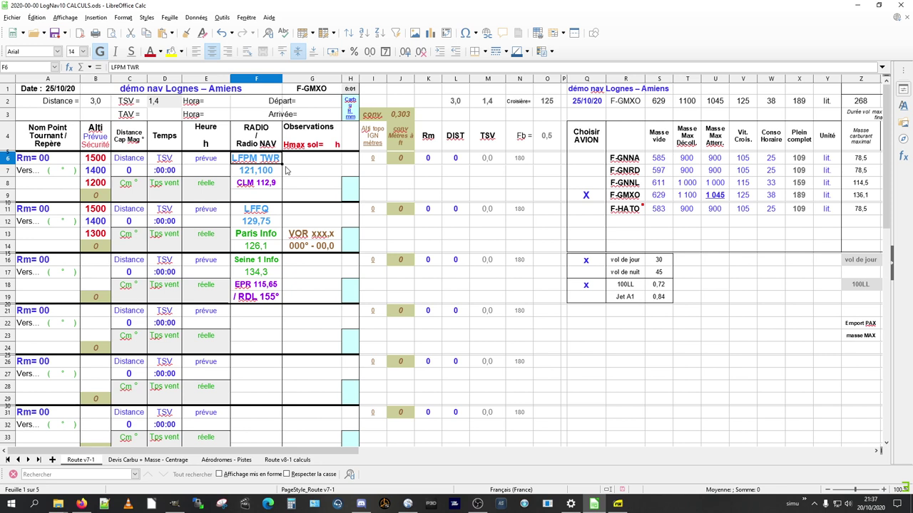
Remove two decimal places from the tower frequency in F7, and add two decimal places back
click(272, 174)
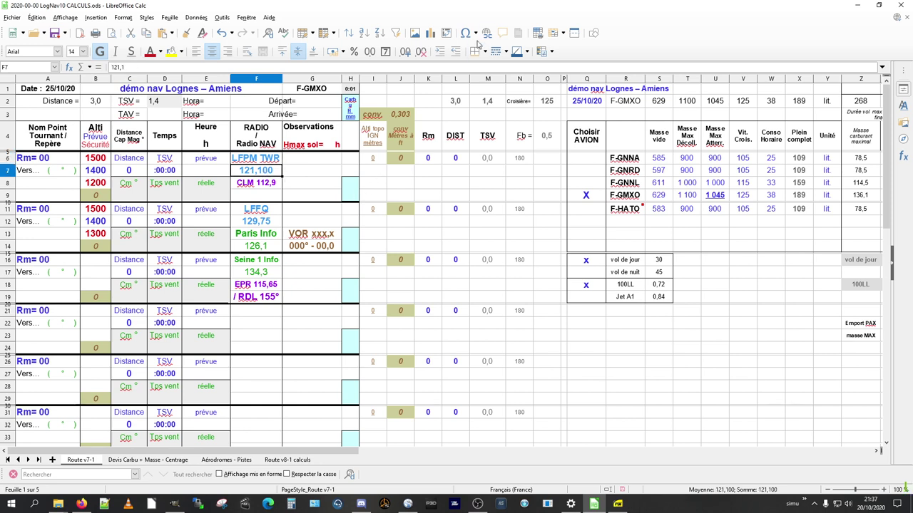
click(419, 53)
click(420, 53)
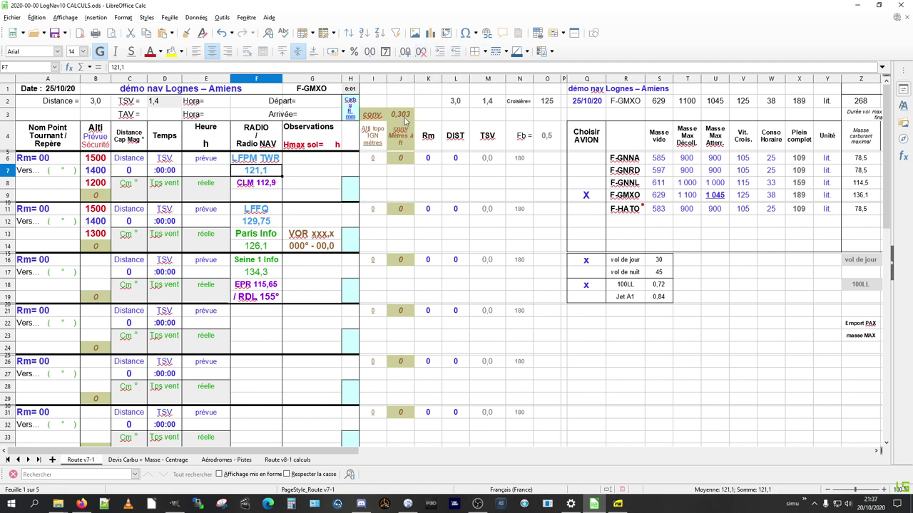
click(406, 52)
click(405, 52)
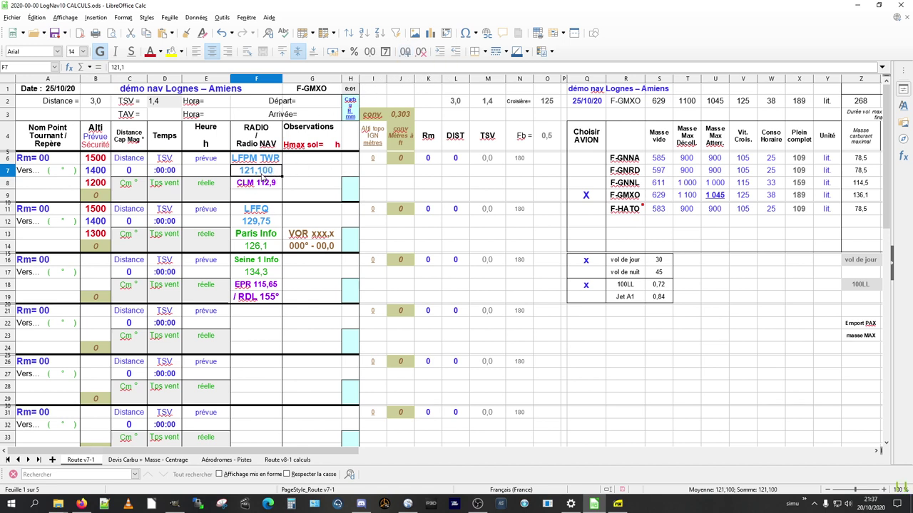
Examine the radio navigation cell F8 and the second leg's LFFQ and Paris Info entries in F11:F14
click(262, 184)
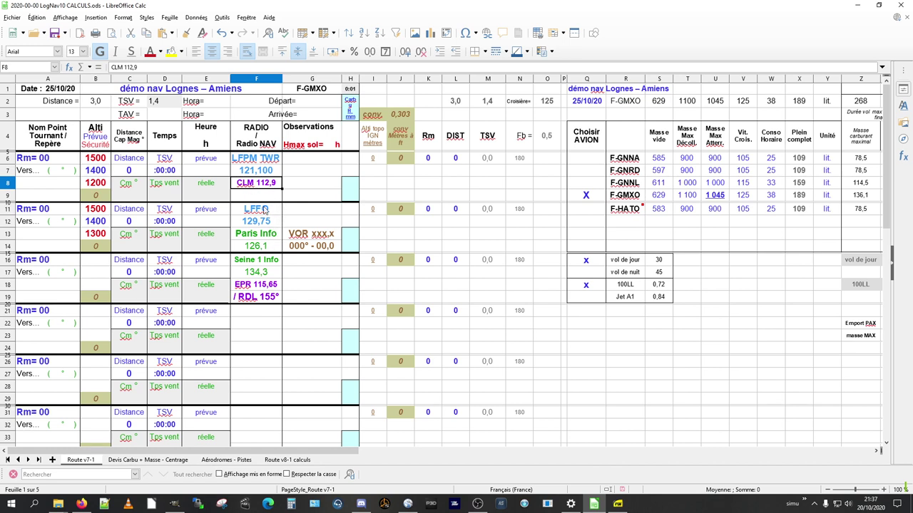
drag(266, 211, 265, 228)
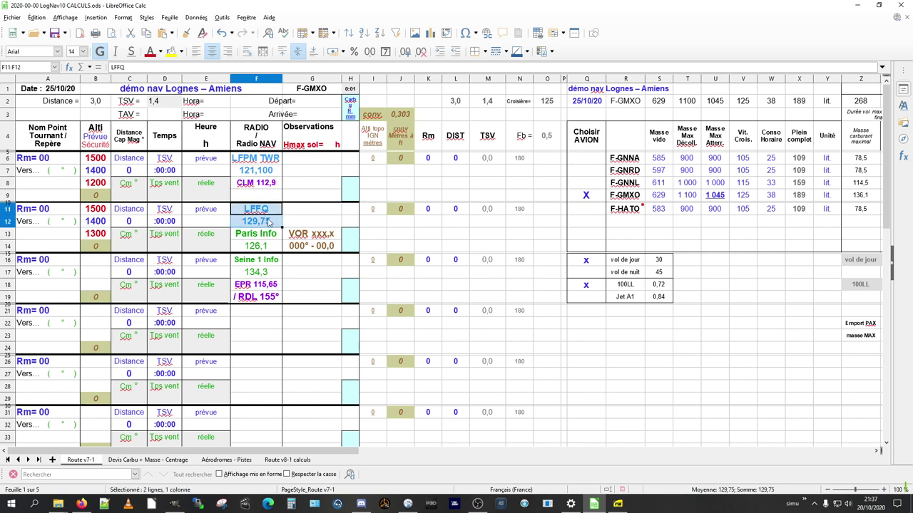
click(269, 225)
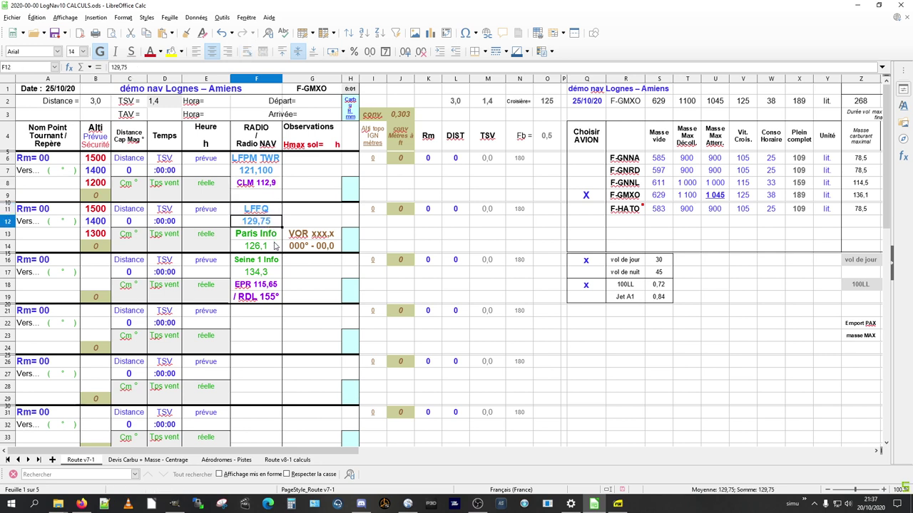
click(268, 237)
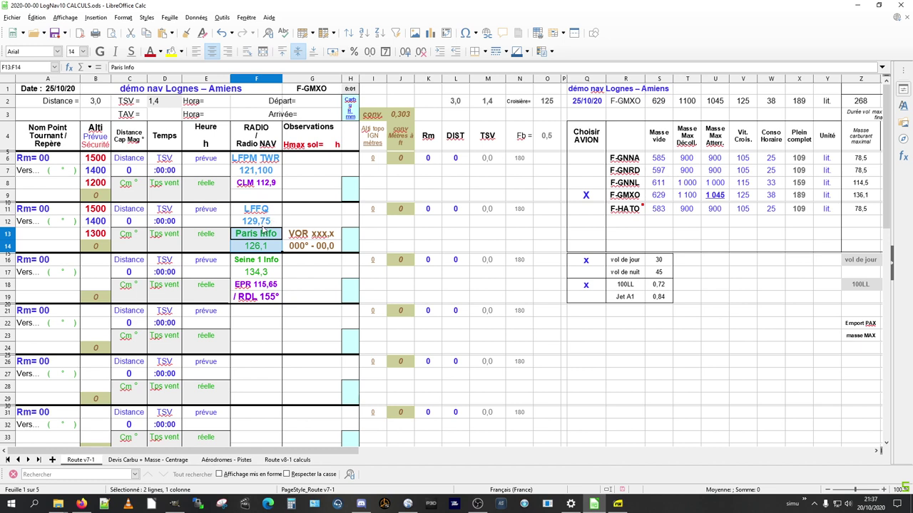
click(263, 249)
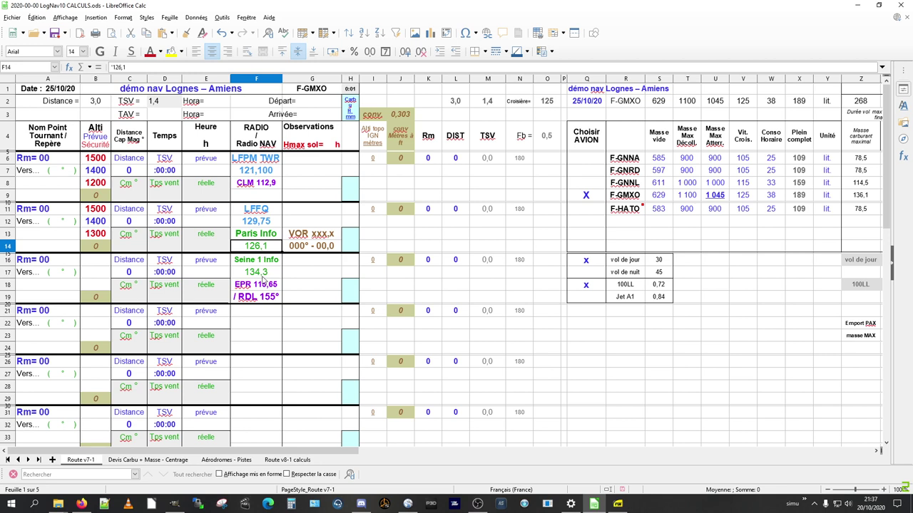
Compare the filled radio cells in F6, F13, F17 and F18 with the empty radio cells F21:F29
click(262, 162)
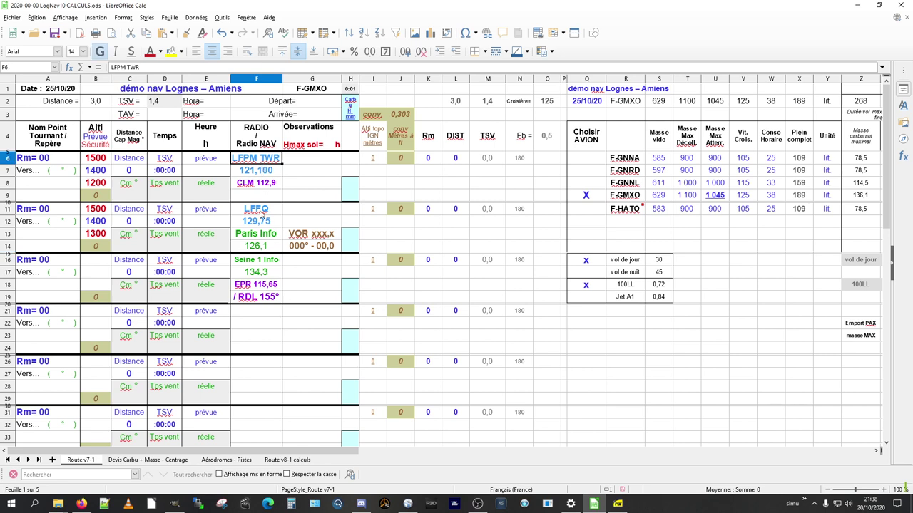
click(261, 234)
click(262, 310)
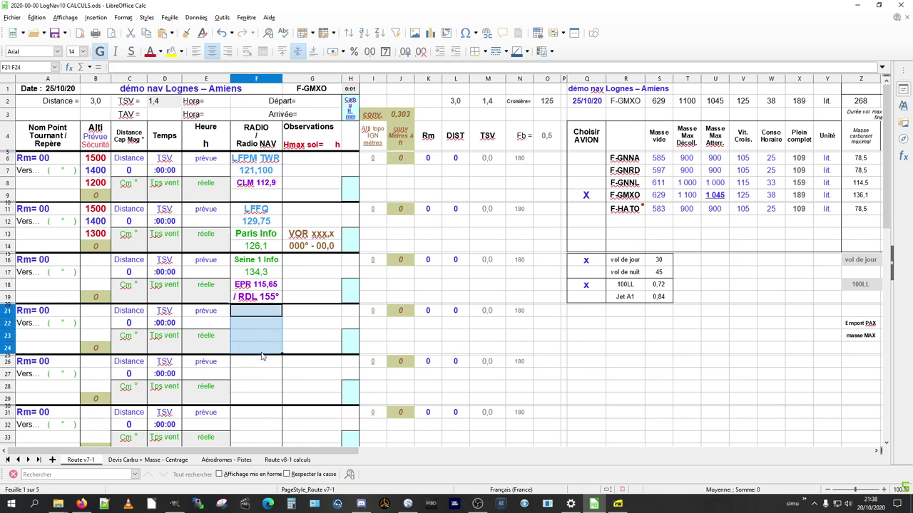
click(264, 285)
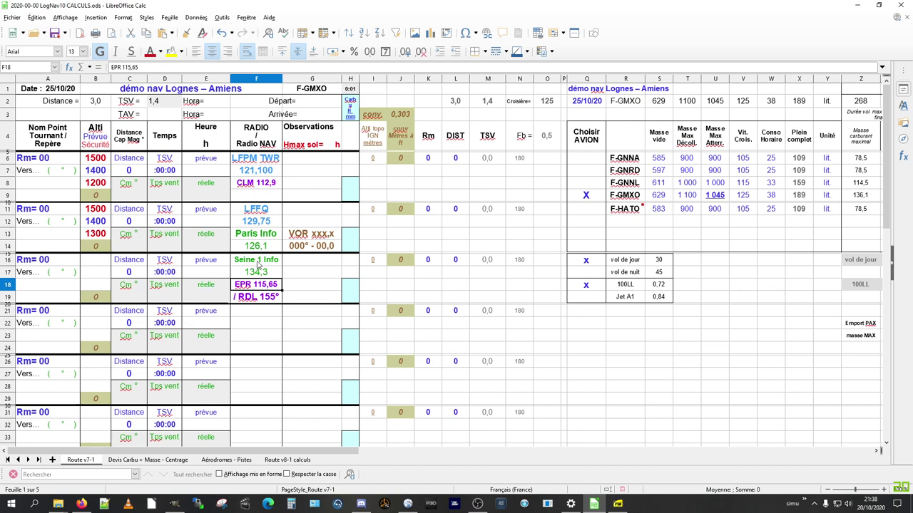
click(265, 273)
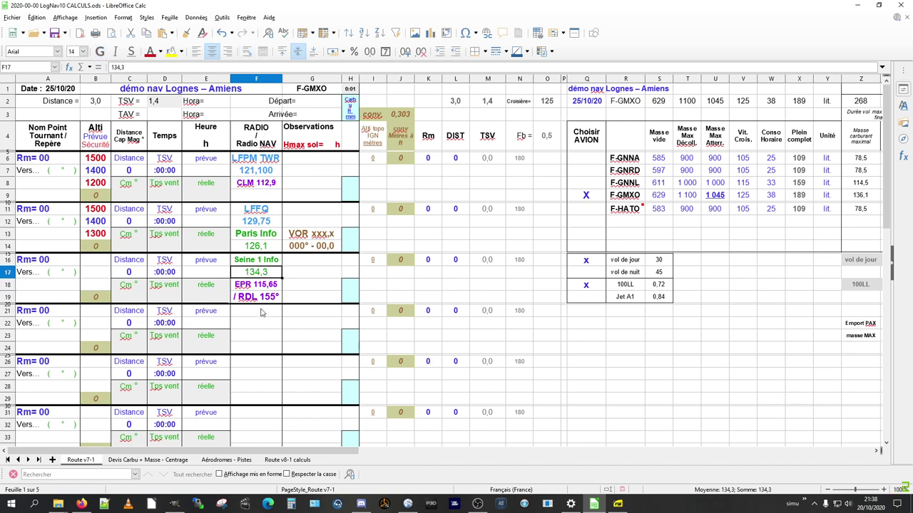
drag(263, 312, 261, 401)
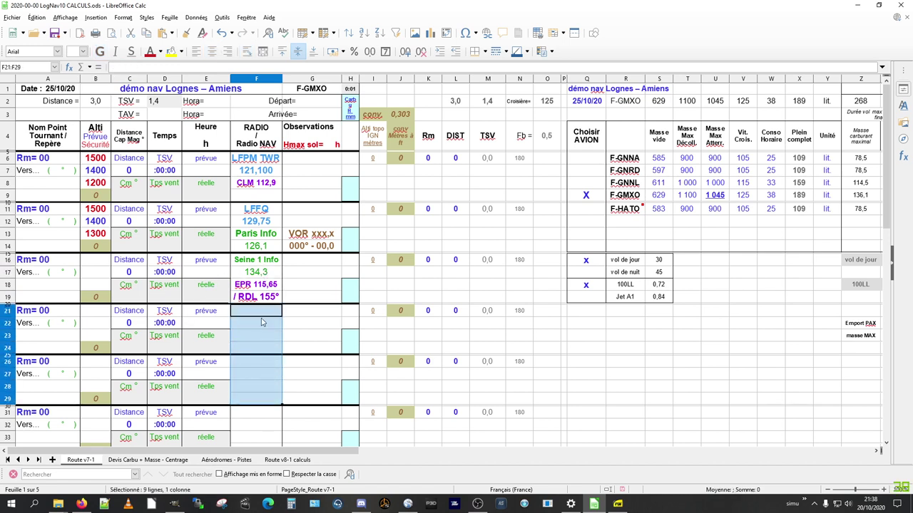
Copy the Seine 1 Info station and its frequency from F16:F17 into F31:F32
drag(255, 264, 256, 276)
key(ctrl+c)
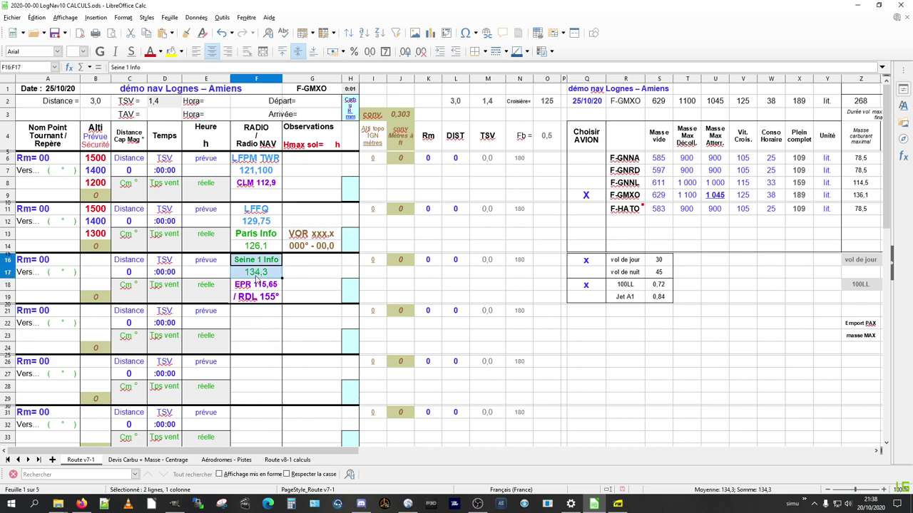
scroll(268, 346, down, 1)
click(265, 378)
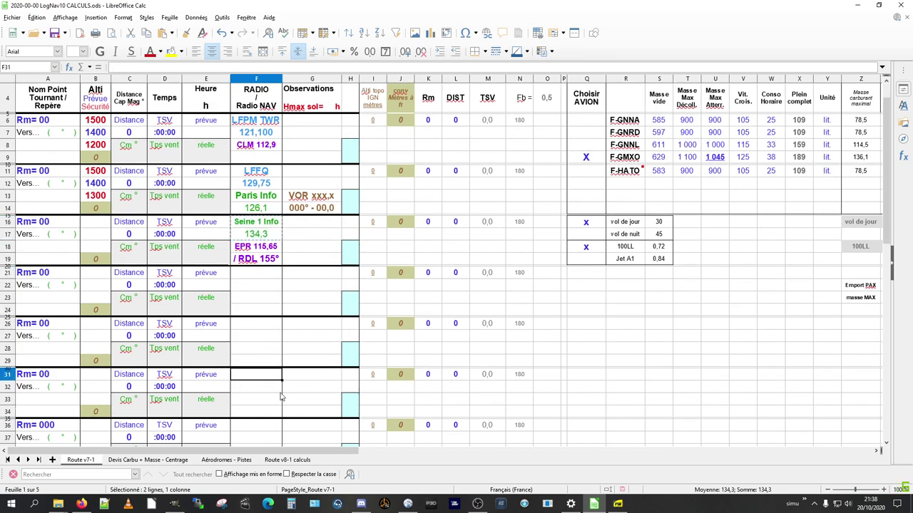
key(ctrl+v)
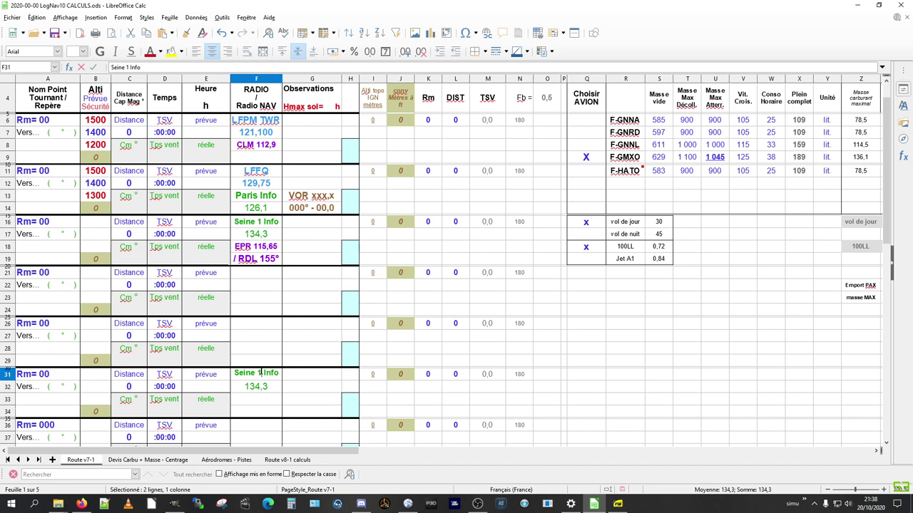
Change the copied radio entry to Seine 4 Info in F31 and 118,050 in F32
double_click(261, 372)
key(BackSpace)
text(4)
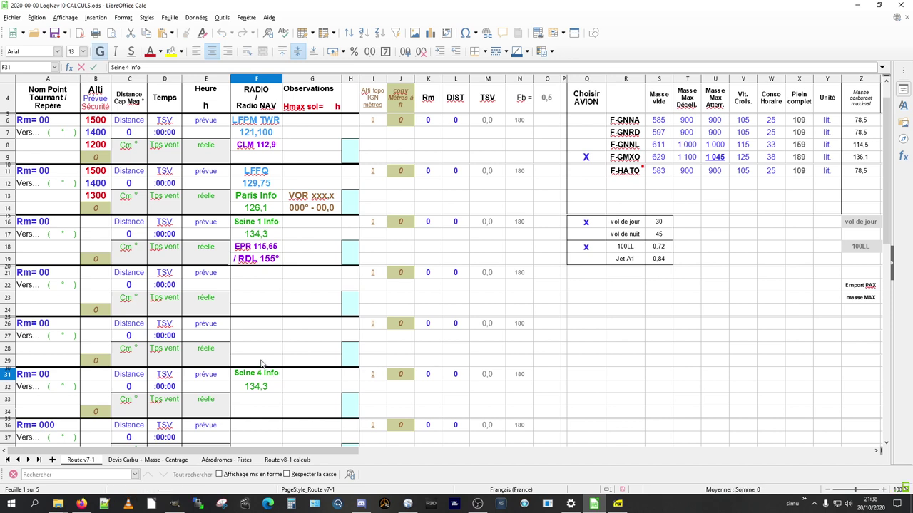
key(Return)
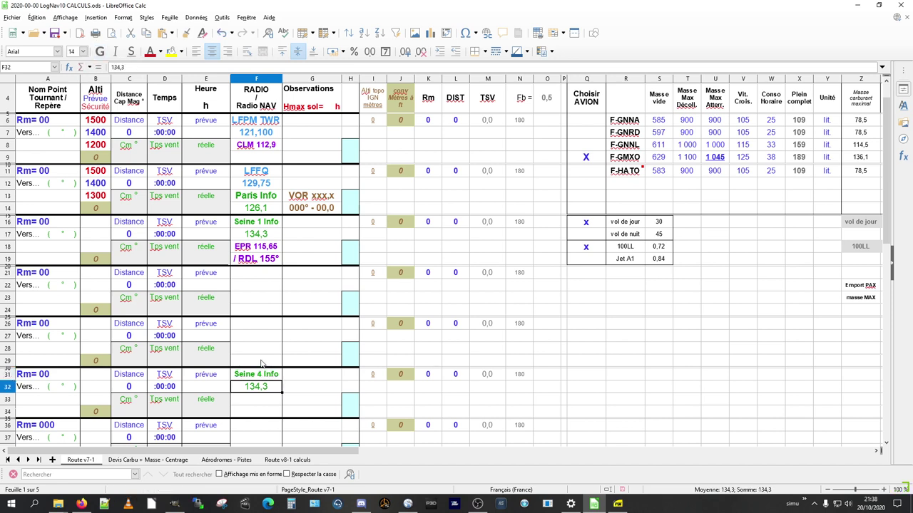
text(118,0)
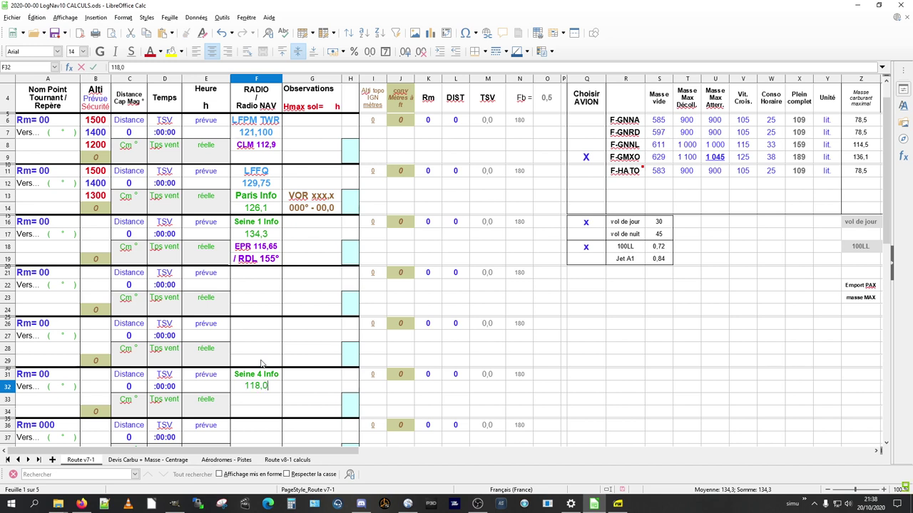
text(50)
key(Return)
click(275, 391)
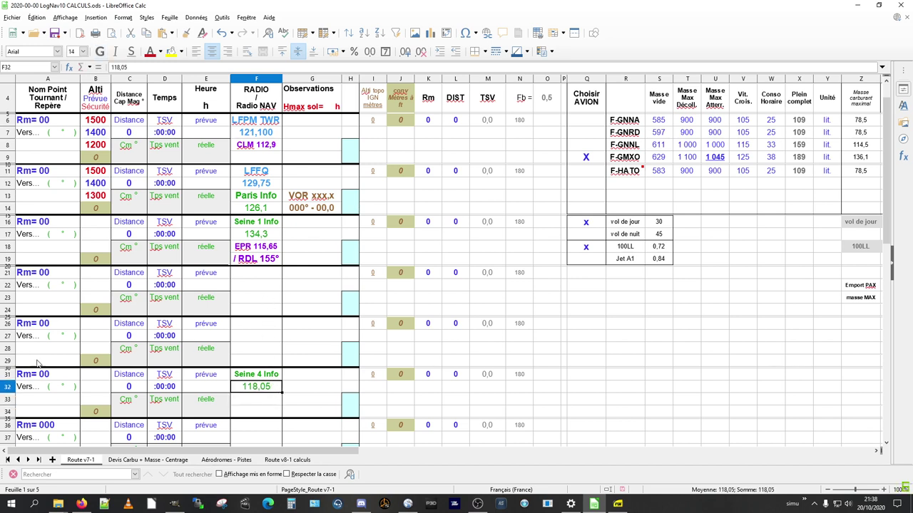
Review the Seine 4 Info station and frequency in F31:F32, and clear both cells
click(241, 376)
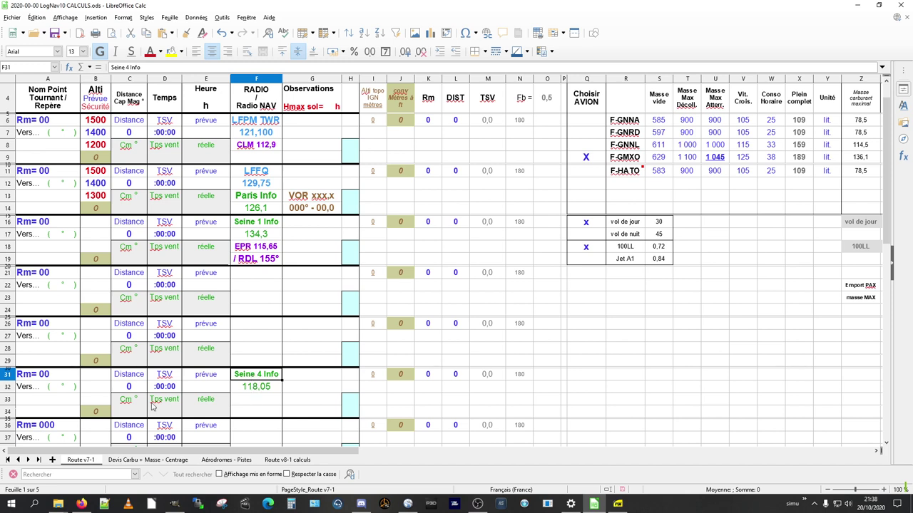
drag(255, 376, 258, 392)
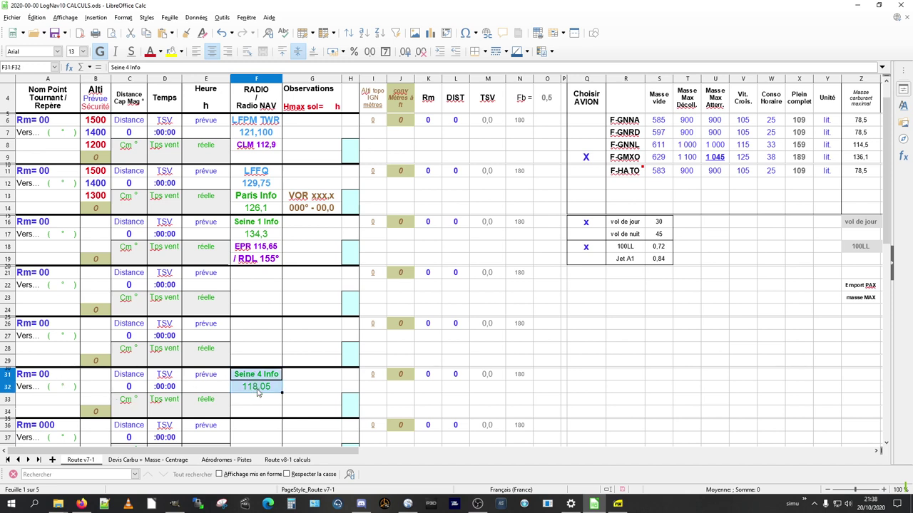
click(258, 391)
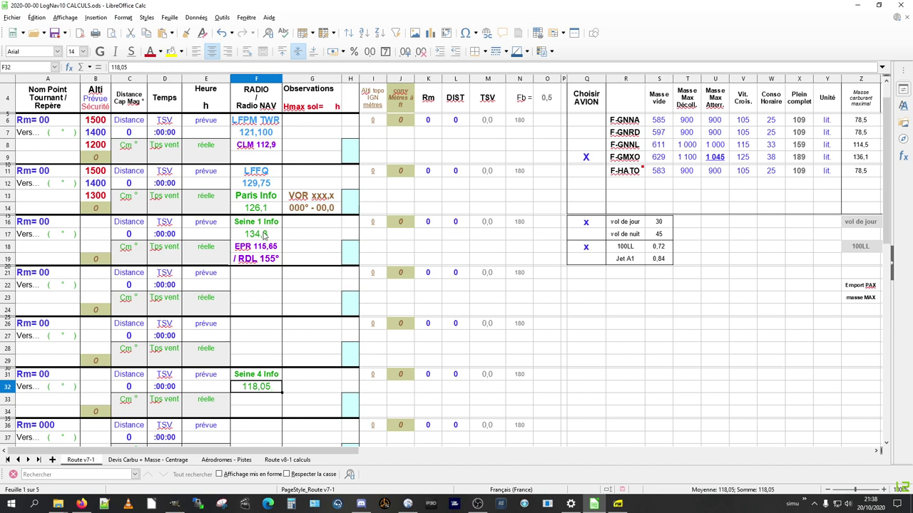
click(273, 377)
drag(272, 380, 269, 396)
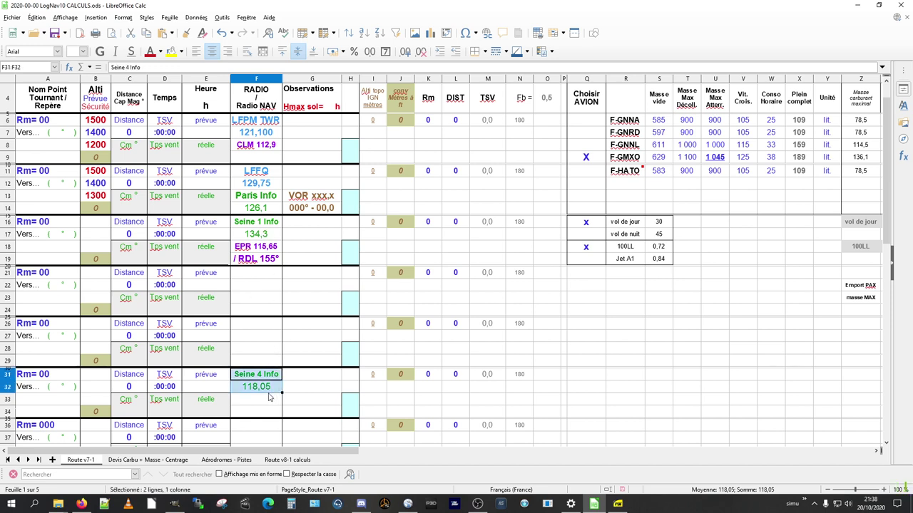
key(Delete)
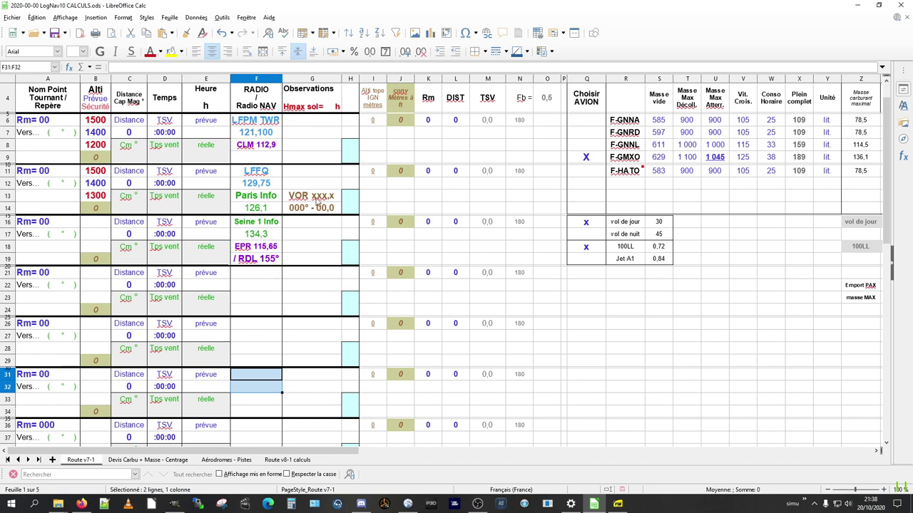
Enter the pylon warning "/!\ Pyl 1300" in the first leg's observations cell G6
click(312, 120)
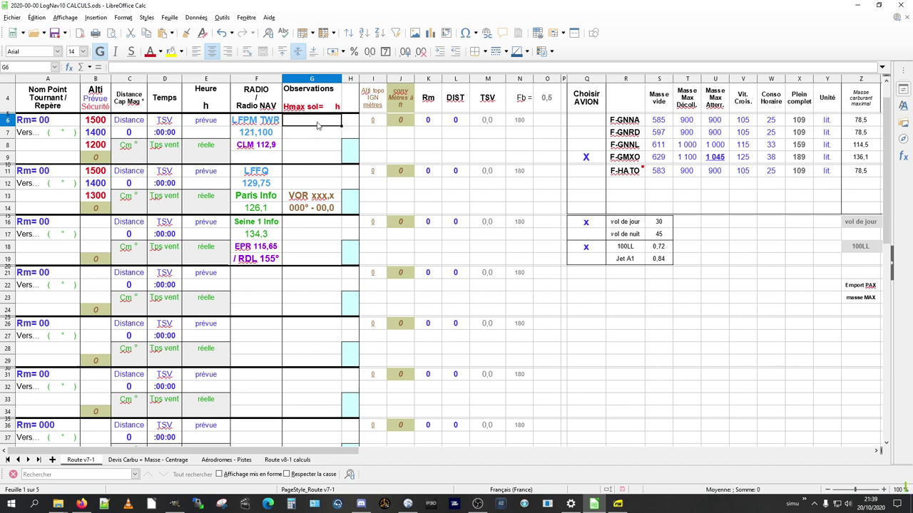
text(/ 1)
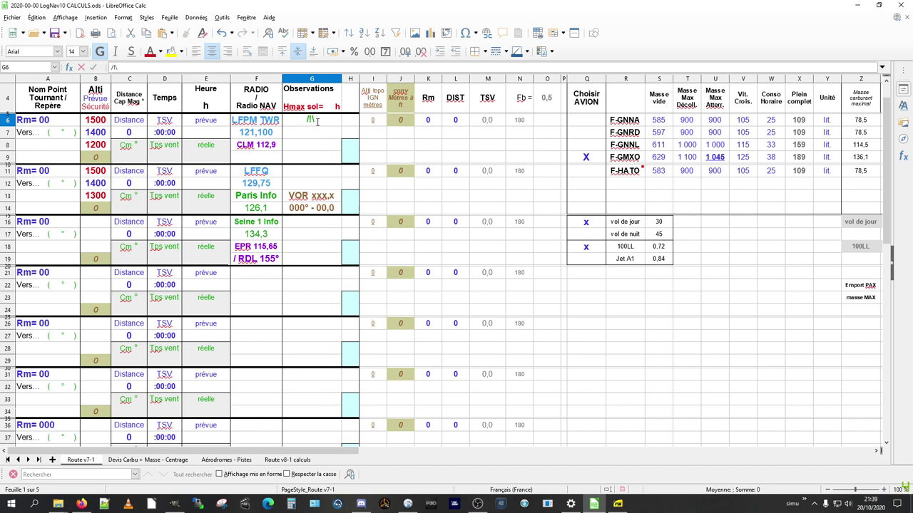
text( Pylo)
key(BackSpace)
text(1300)
key(Return)
Apply the brown font colour to the pylon warning in G6, and clear the cell's content
click(317, 122)
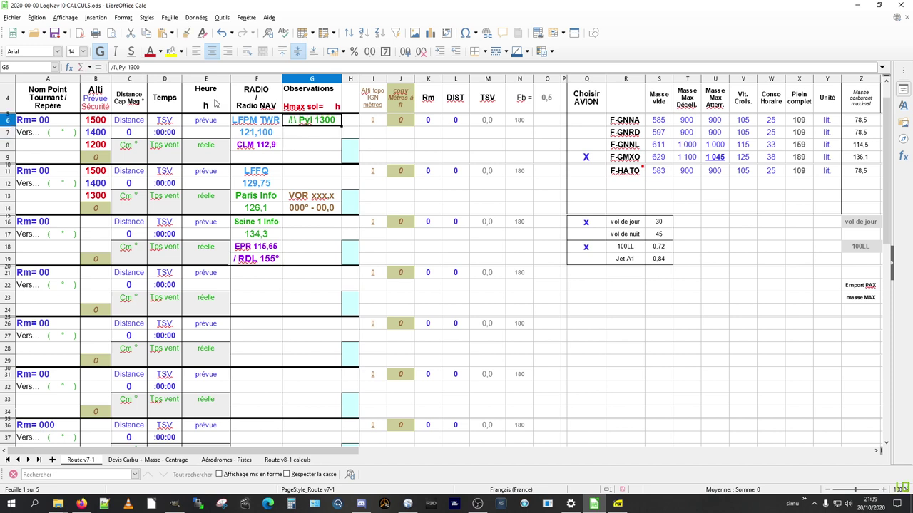
click(150, 51)
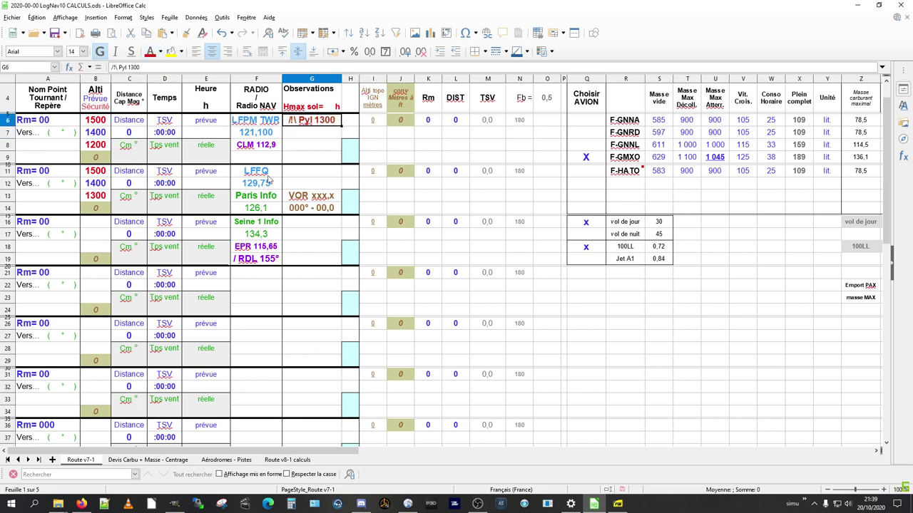
click(161, 53)
key(Escape)
key(Delete)
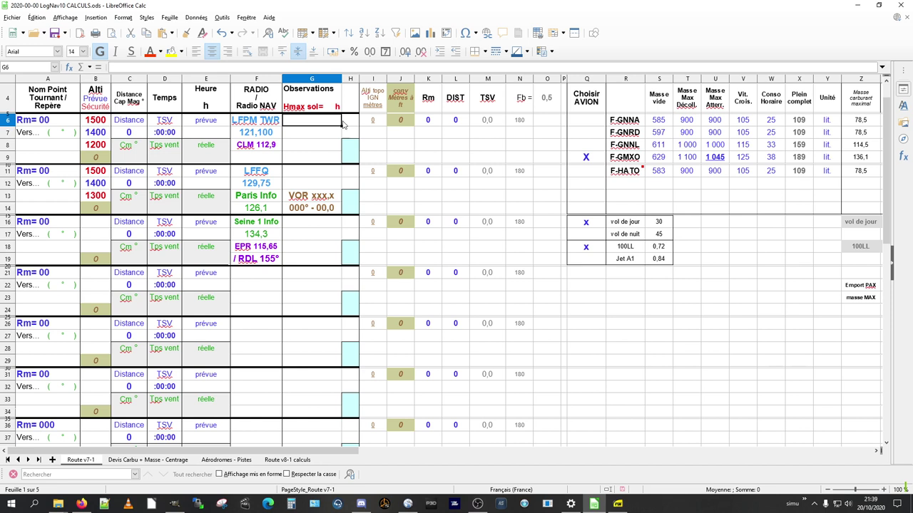
Compare the empty observations cell G8 with the VOR frequency and radial placeholders in G13:G14
click(332, 151)
key(ctrl+e)
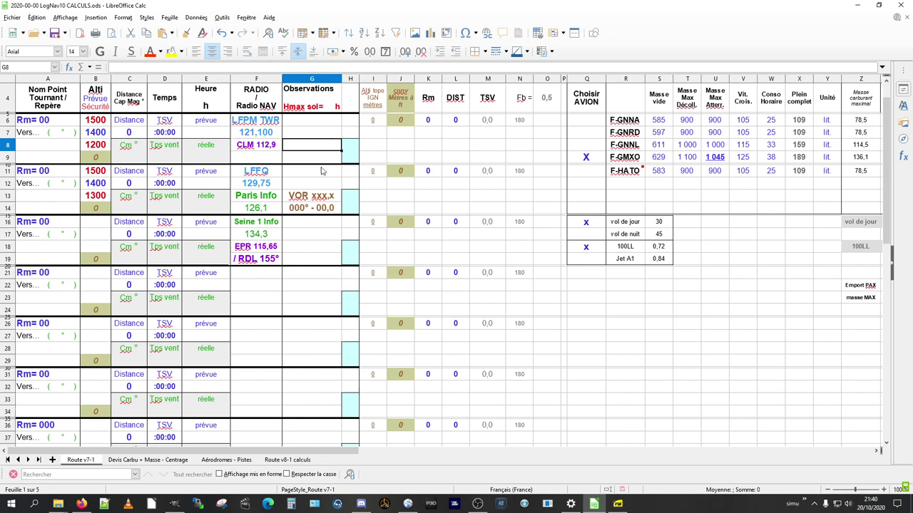
click(330, 196)
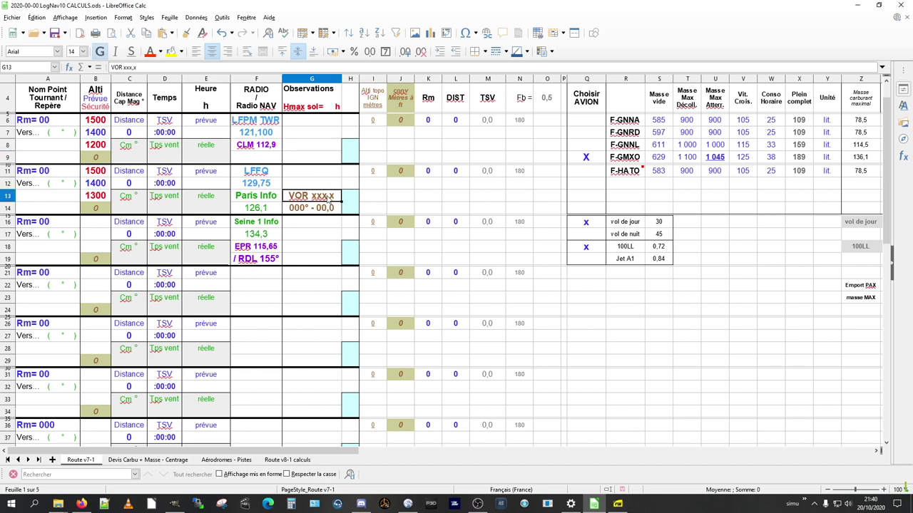
drag(330, 197, 328, 208)
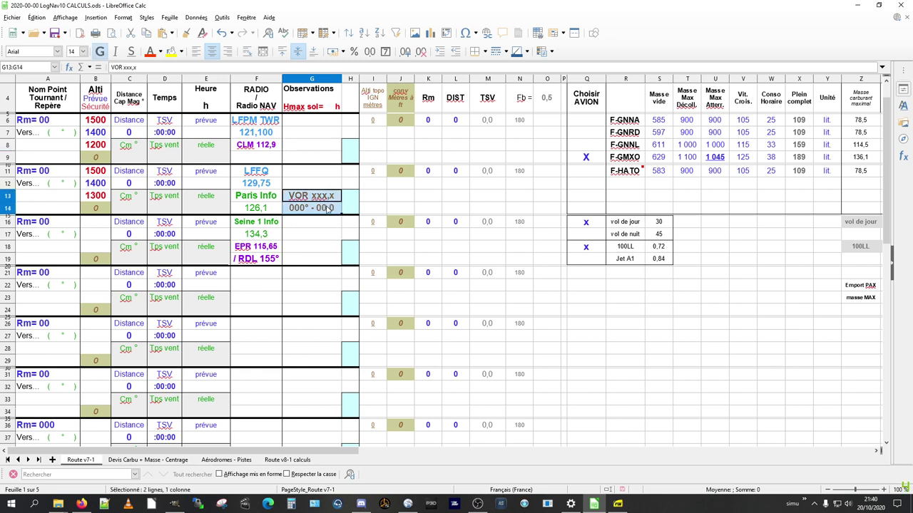
Examine the last leg's ATIS, TWR and GND frequencies and the LFPK diversion entries in F41:G44
scroll(321, 271, down, 2)
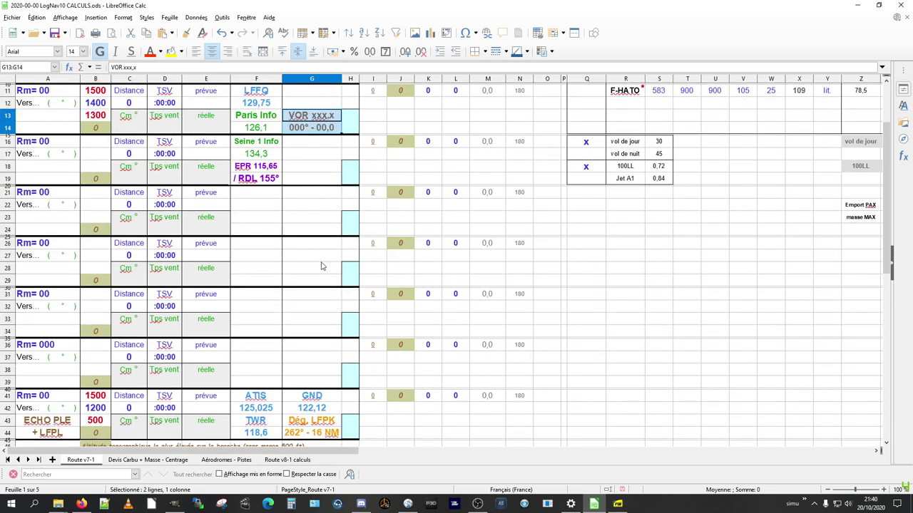
scroll(326, 241, down, 1)
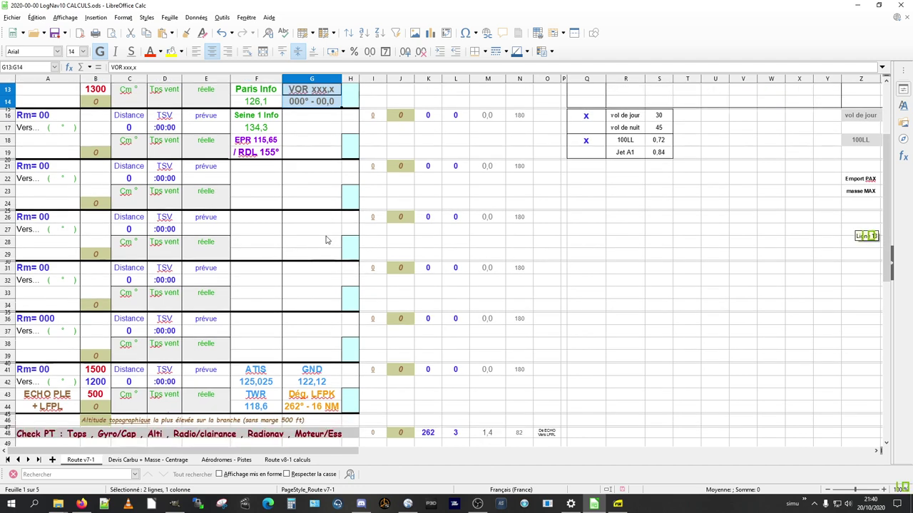
scroll(326, 240, down, 1)
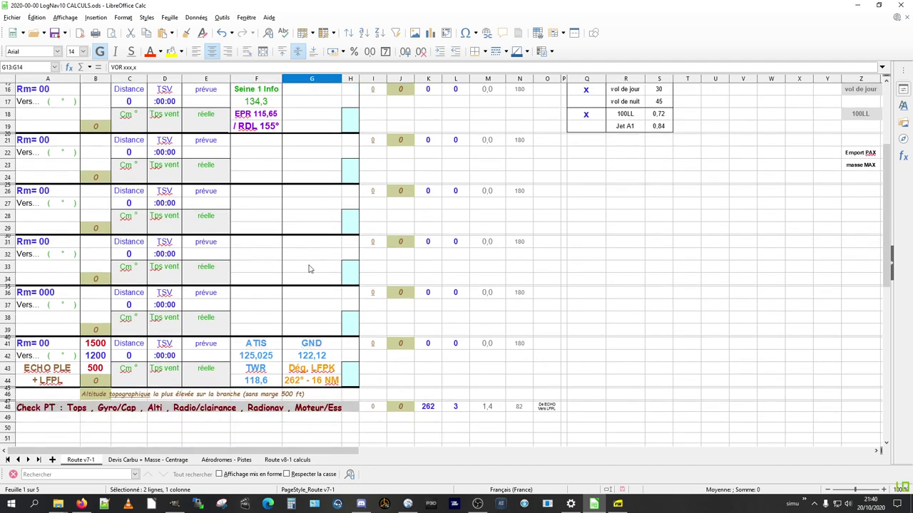
click(261, 347)
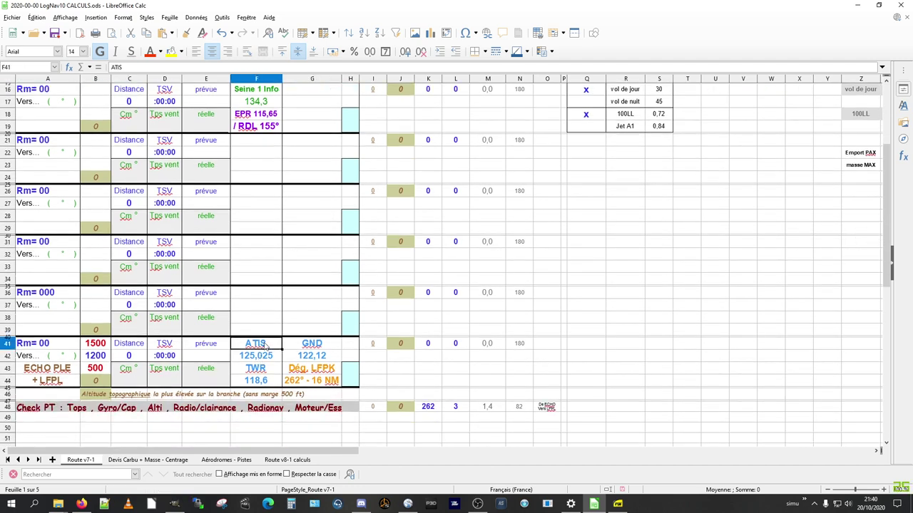
drag(265, 345, 275, 385)
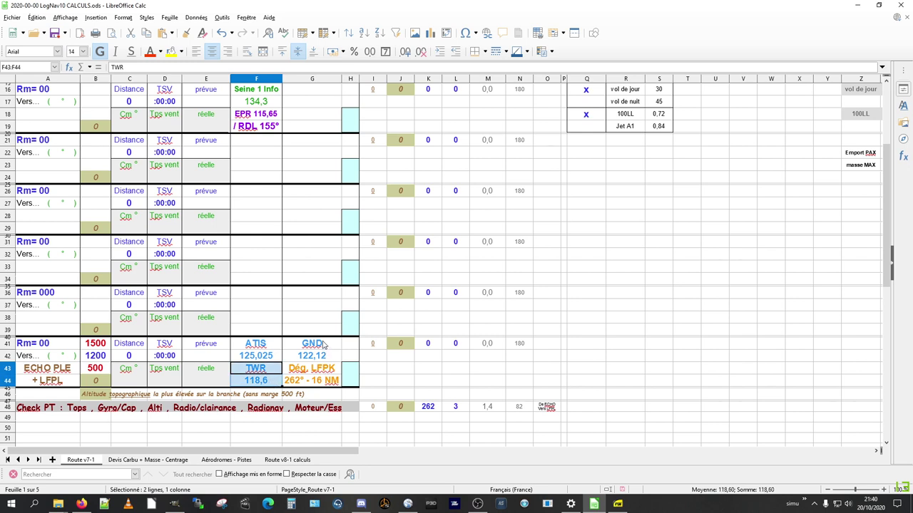
drag(323, 345, 326, 357)
click(328, 374)
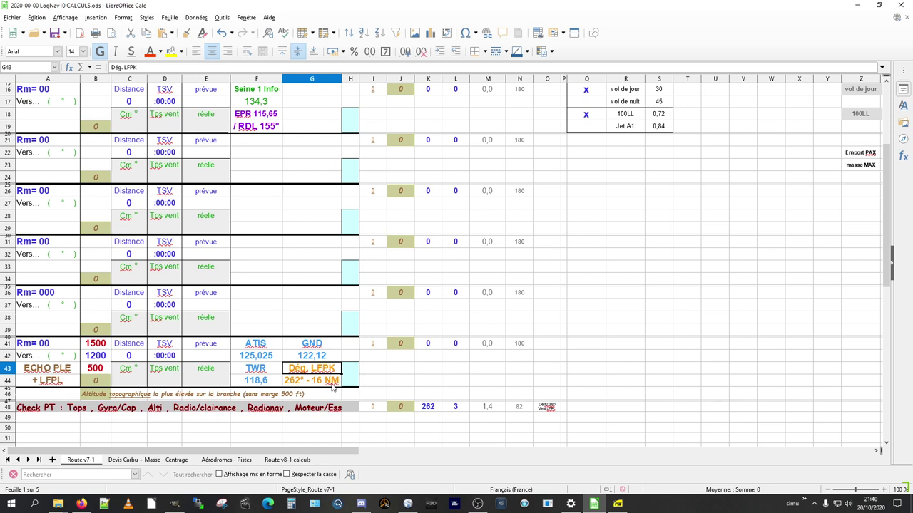
click(332, 385)
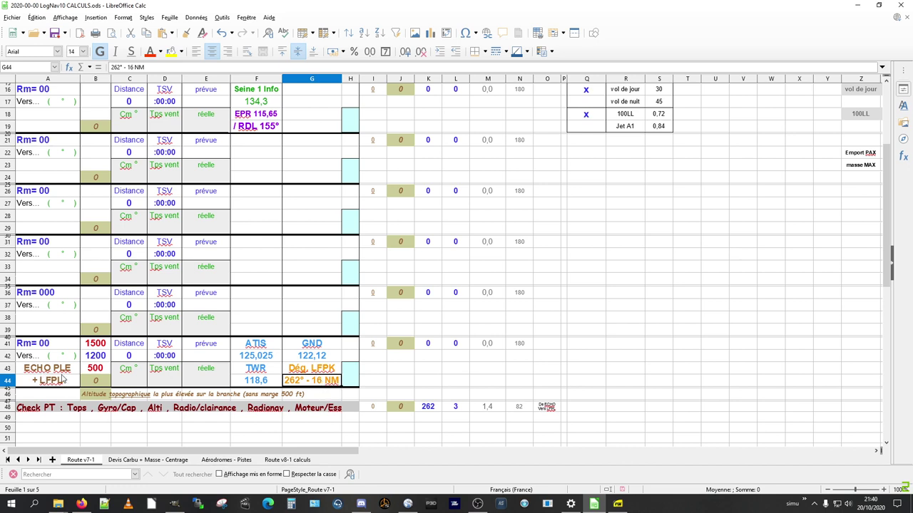
click(314, 369)
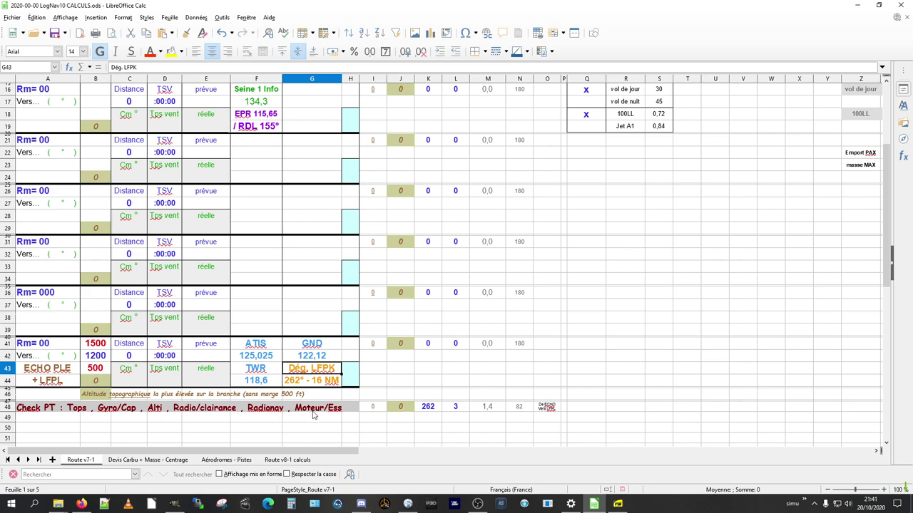
Open the Devis Carbu + Masse - Centrage sheet and examine the start-up and taxi fuel in row 6 and the hourly consumption in B3
scroll(312, 415, up, 5)
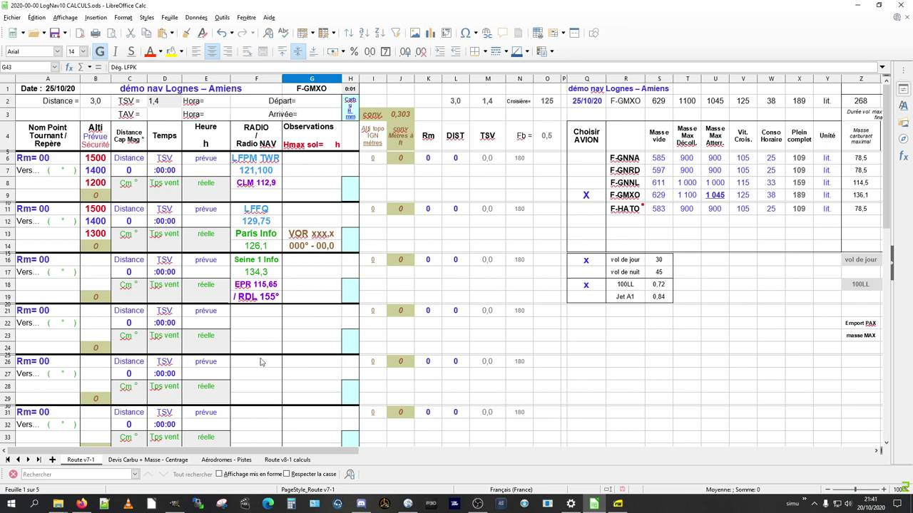
click(151, 462)
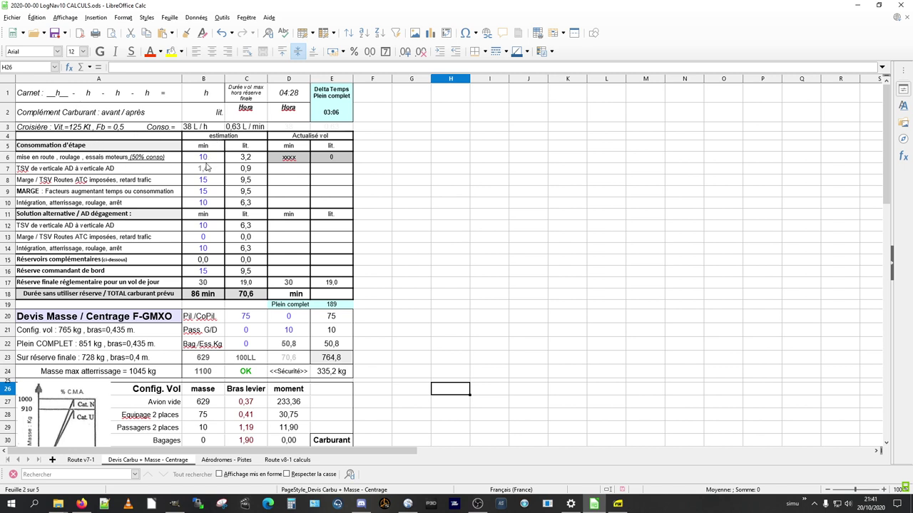
click(66, 146)
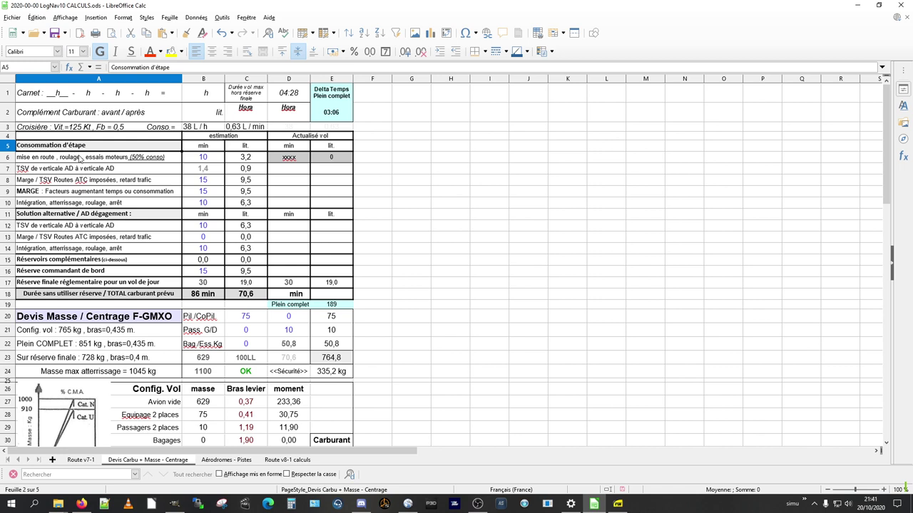
click(106, 162)
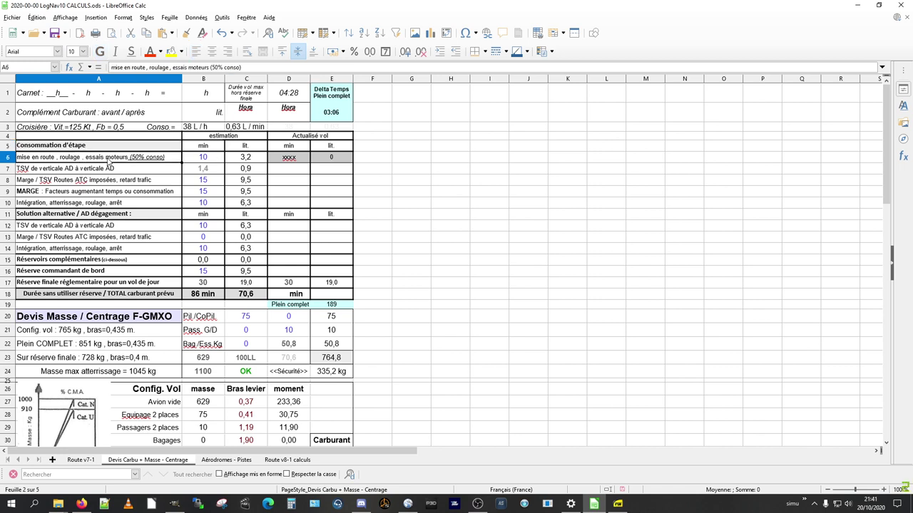
click(206, 160)
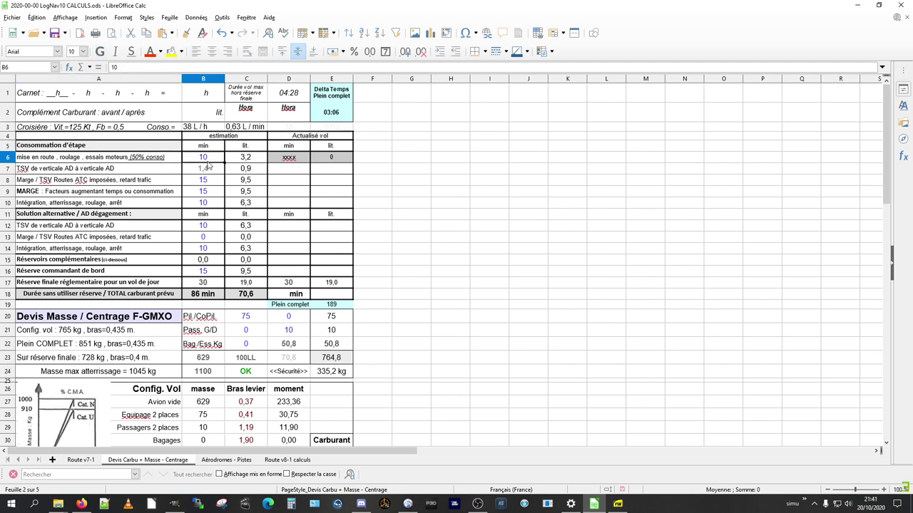
click(246, 163)
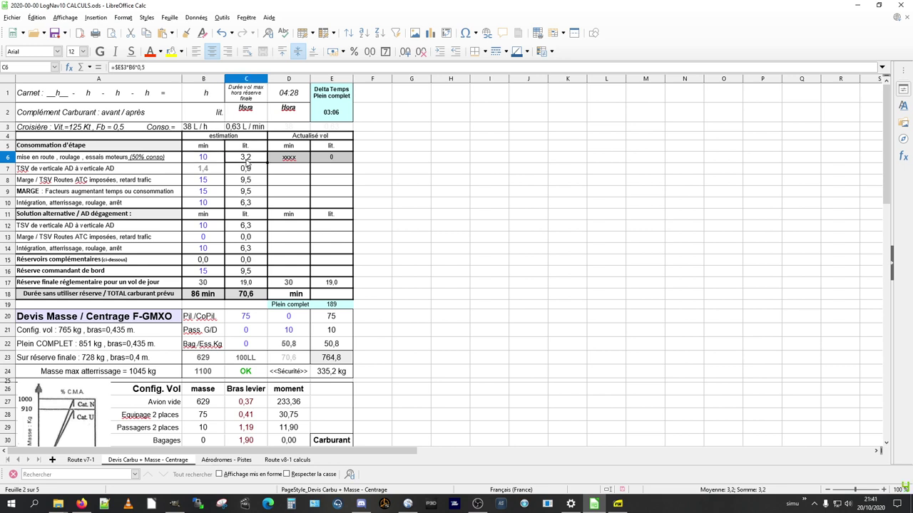
click(188, 128)
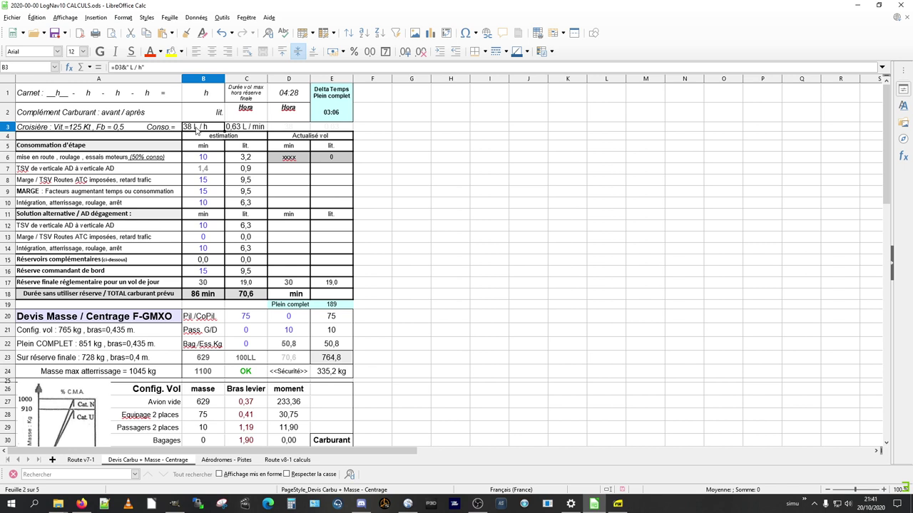
Examine the per-minute consumption in C3 and the stage time and fuel estimates in rows 6 to 10
click(243, 131)
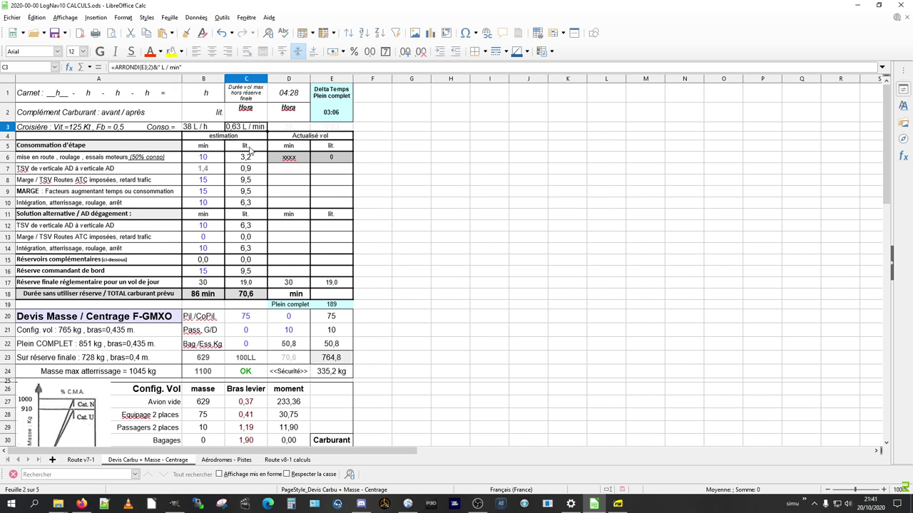
click(249, 157)
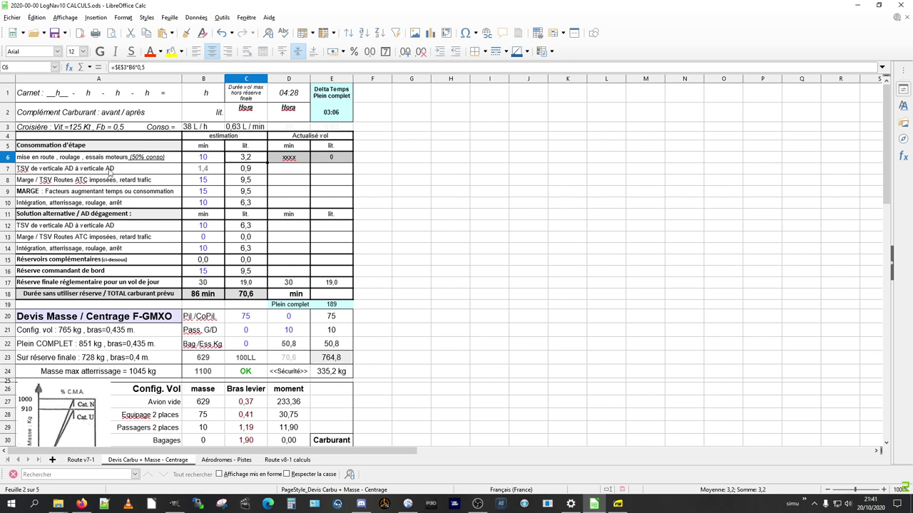
click(200, 171)
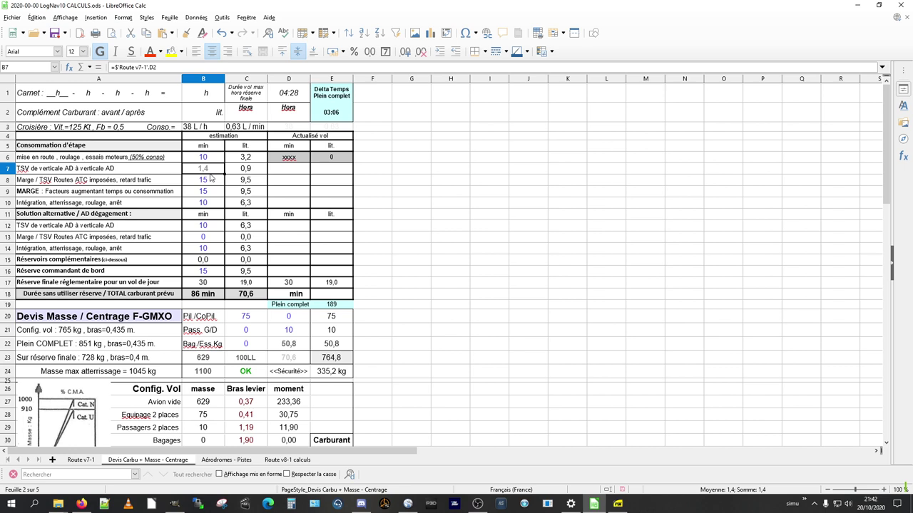
click(246, 171)
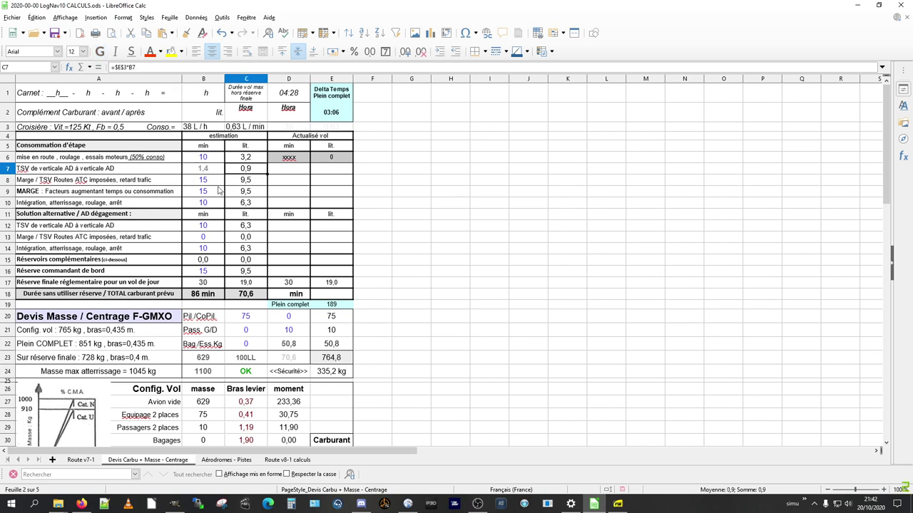
click(76, 183)
click(204, 182)
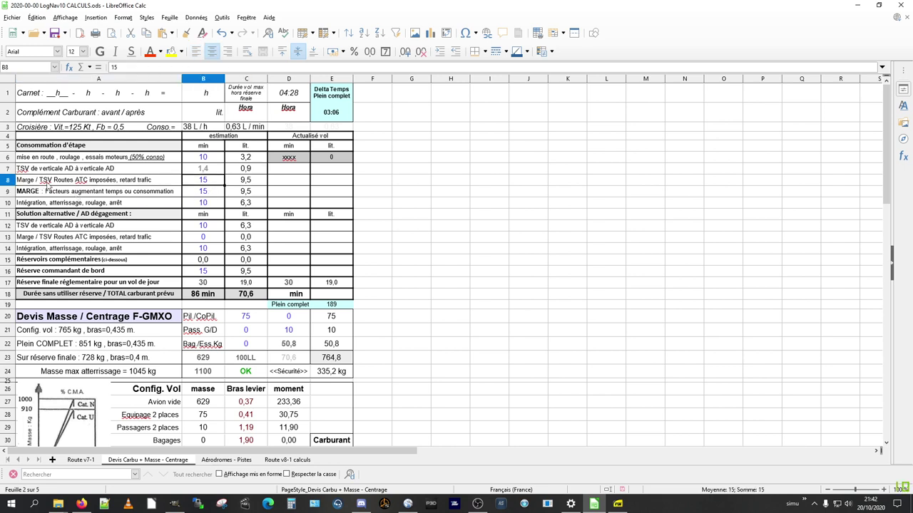
drag(218, 182, 221, 206)
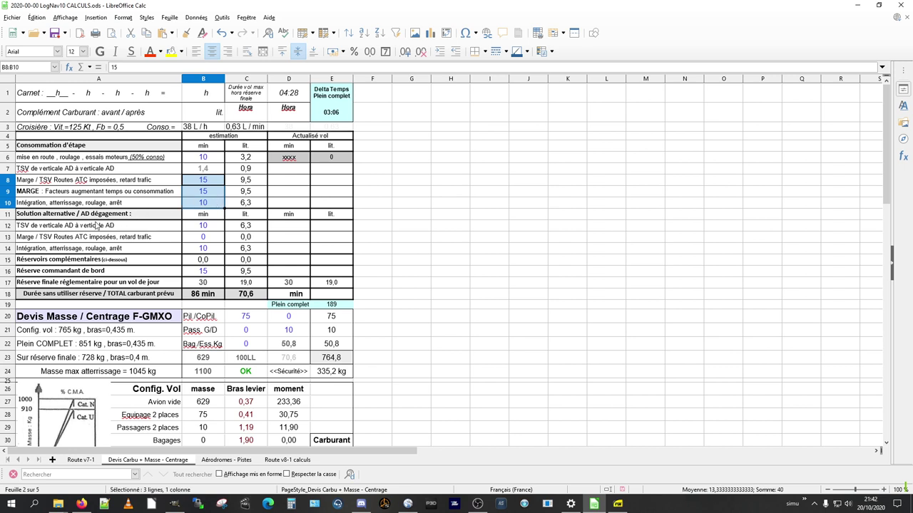
Examine the diversion times in B12:B14 and the supplementary tank, captain's reserve and regulatory final reserve entries in B15:B17
click(205, 227)
drag(205, 226, 207, 249)
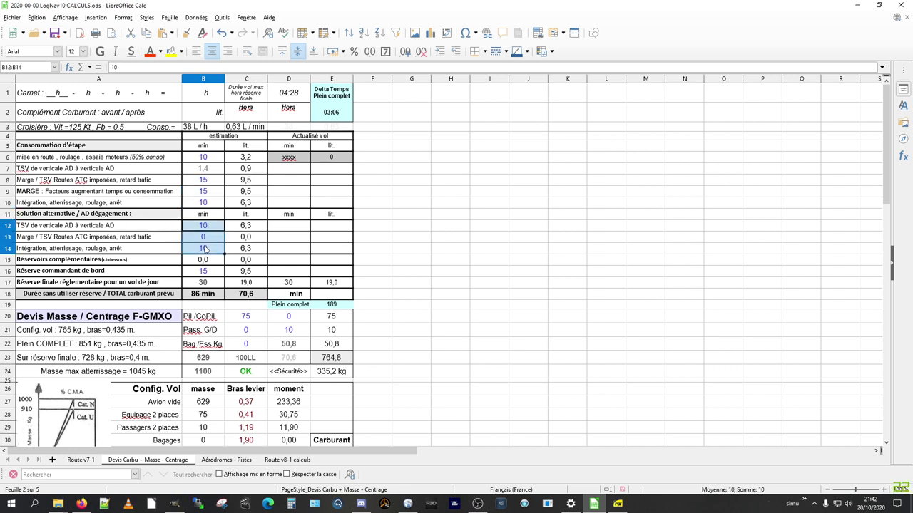
click(207, 230)
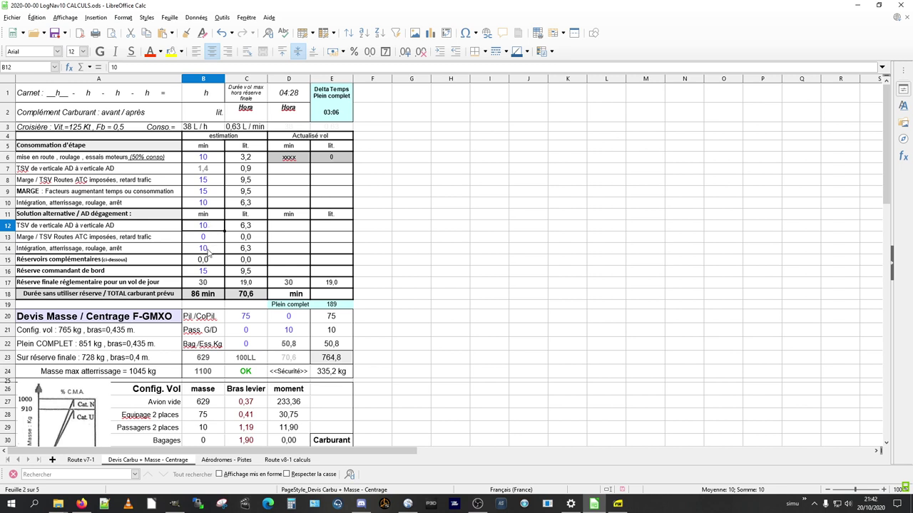
click(208, 250)
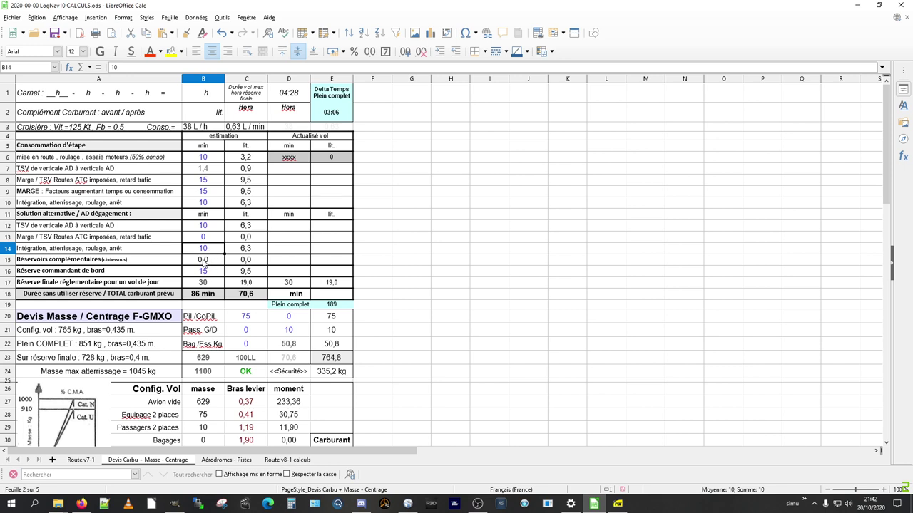
click(204, 262)
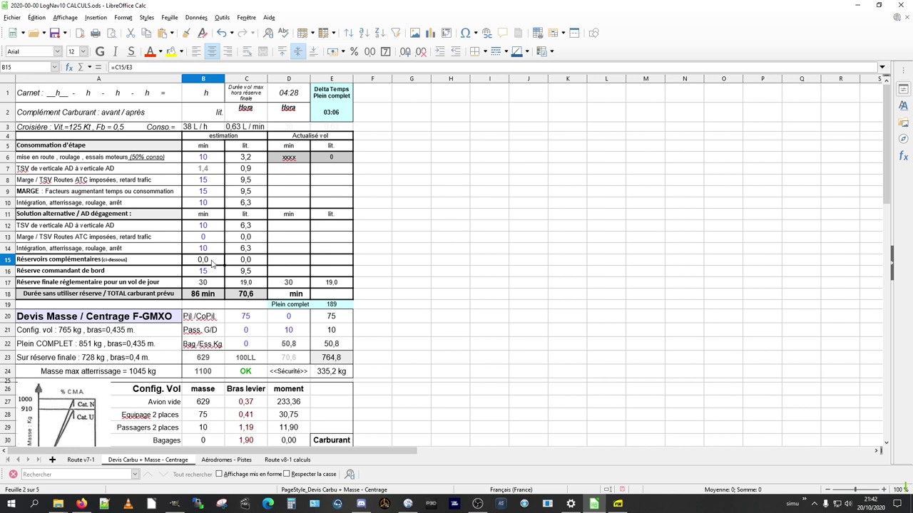
click(211, 274)
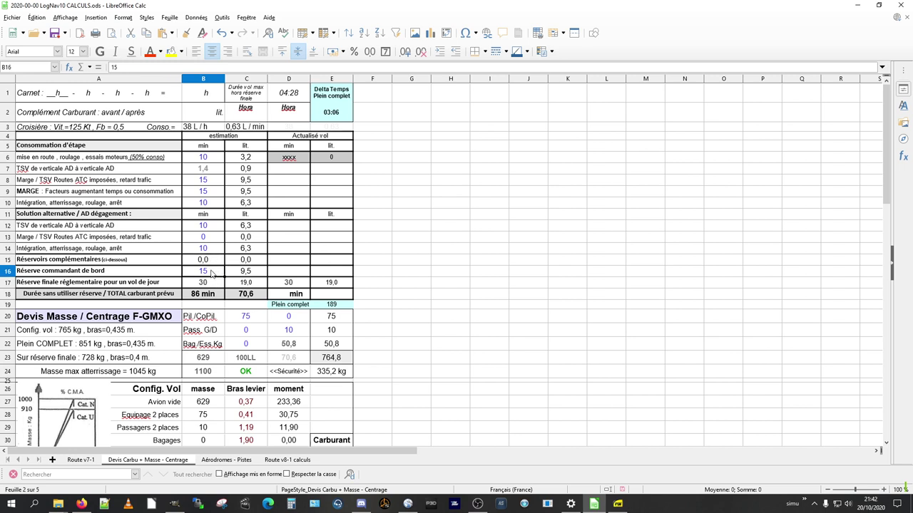
click(211, 284)
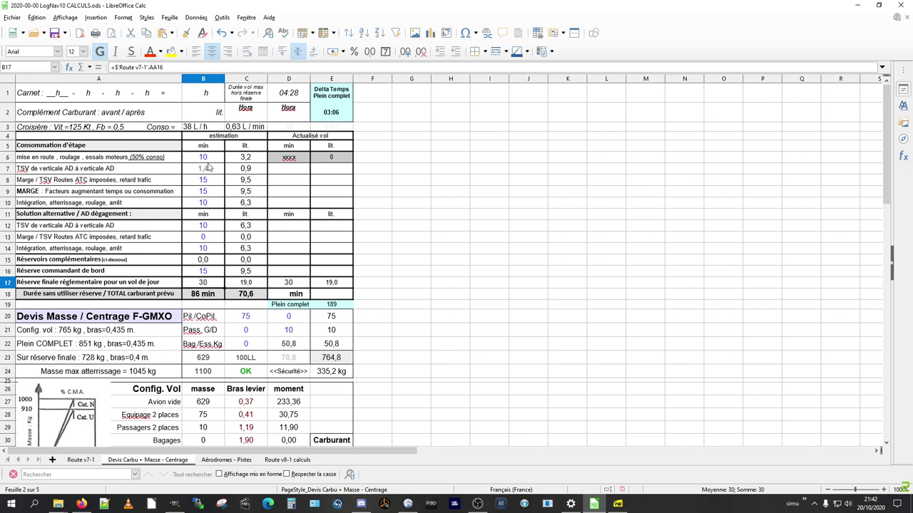
Compare the total planned fuel in C18 with the reserve fuel amounts in C16:C17
click(250, 296)
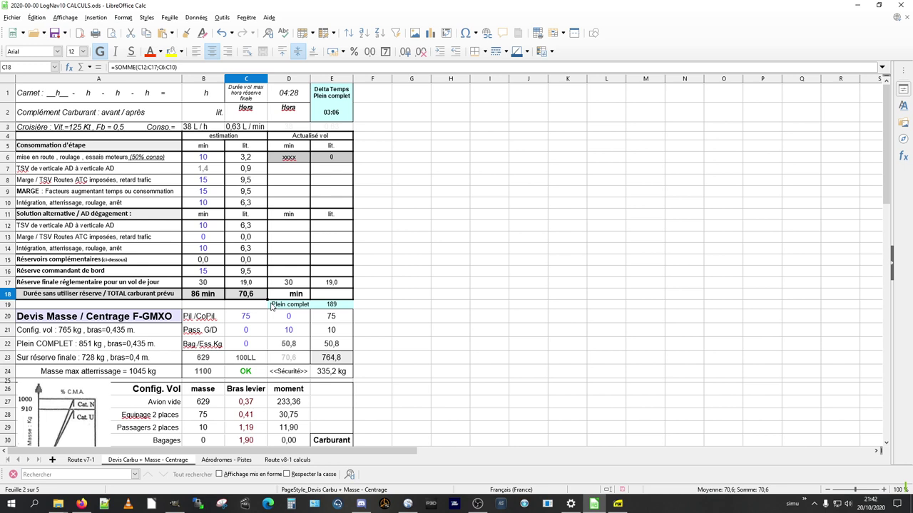
click(255, 283)
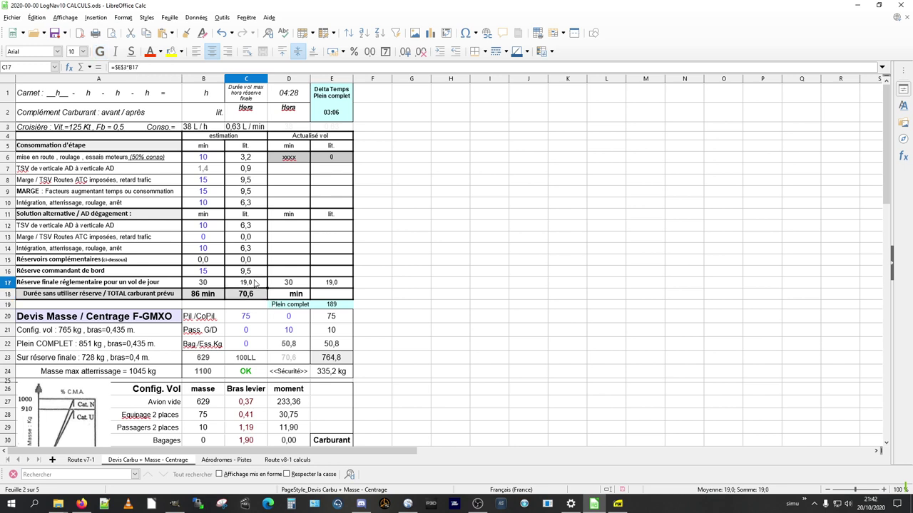
key(Up)
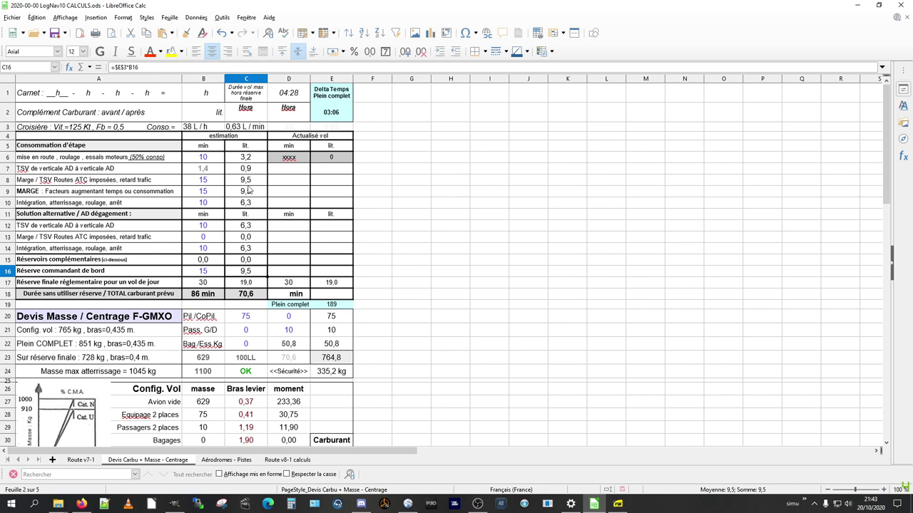
click(240, 296)
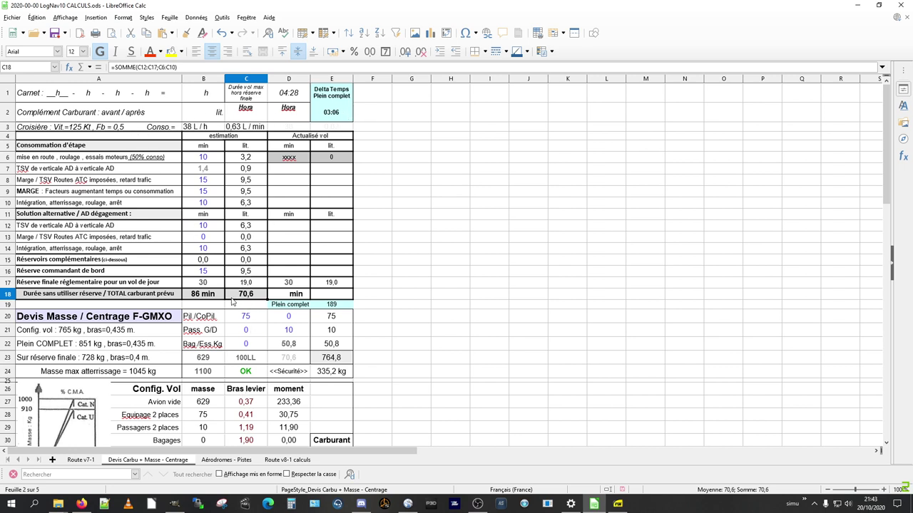
Return to the Route v7-1 sheet, and switch to the Géoportail aeronautical chart to examine the airspace east of Lognes around Coulommiers
click(80, 461)
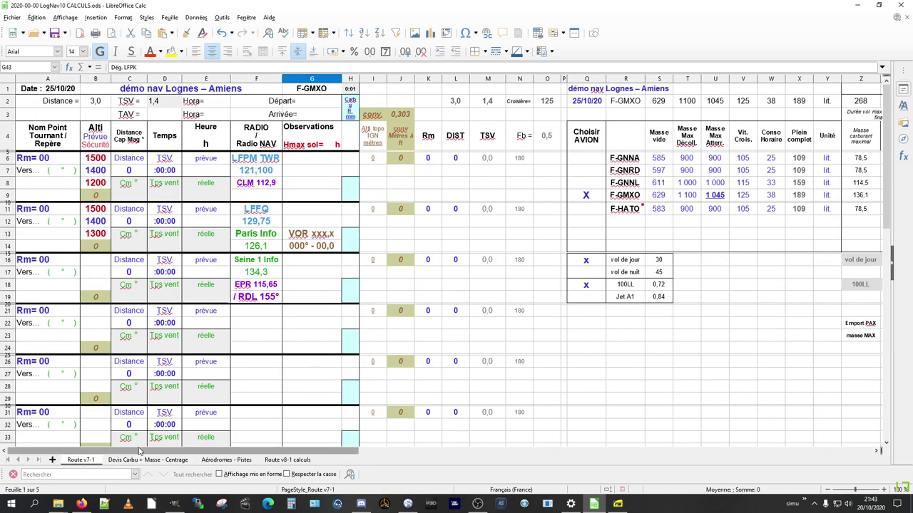
click(857, 5)
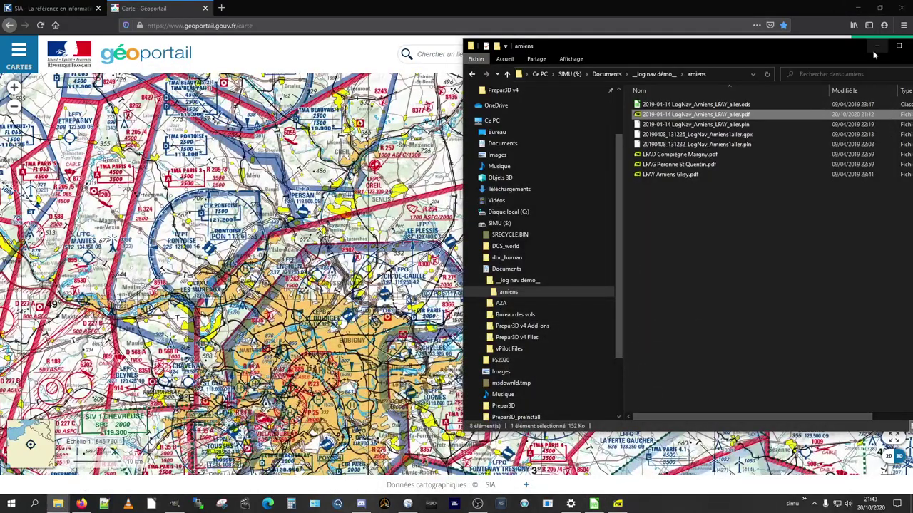
click(876, 48)
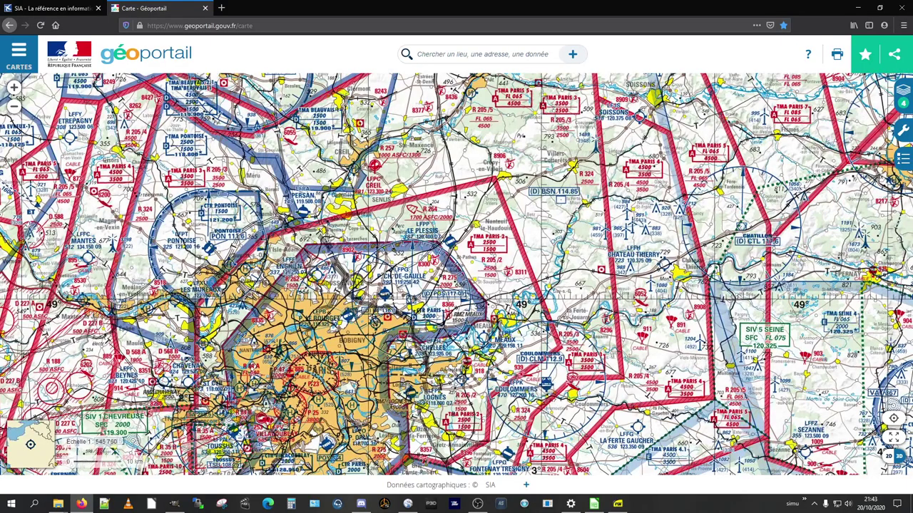
drag(581, 393, 516, 326)
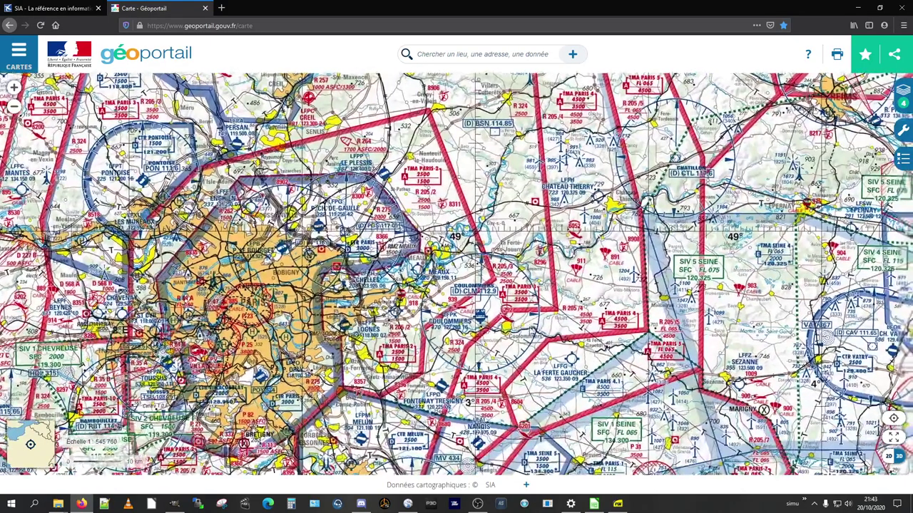
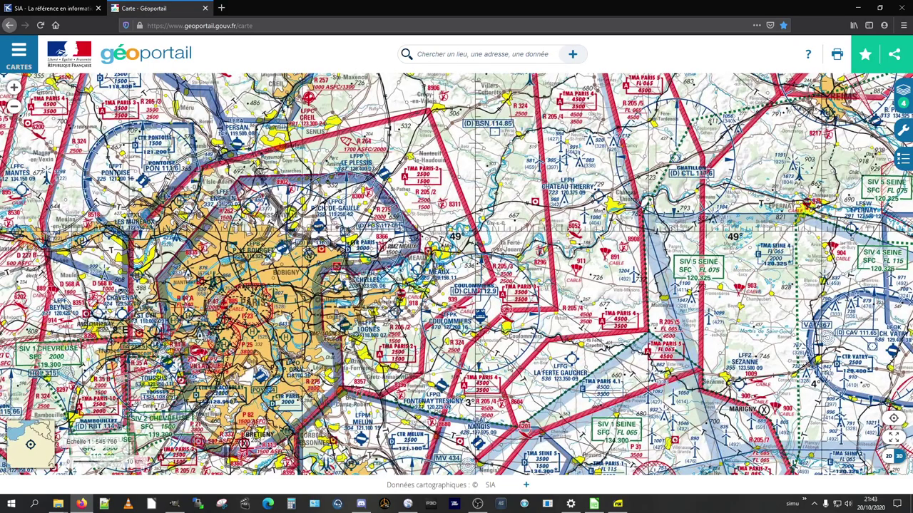
scroll(509, 367, up, 1)
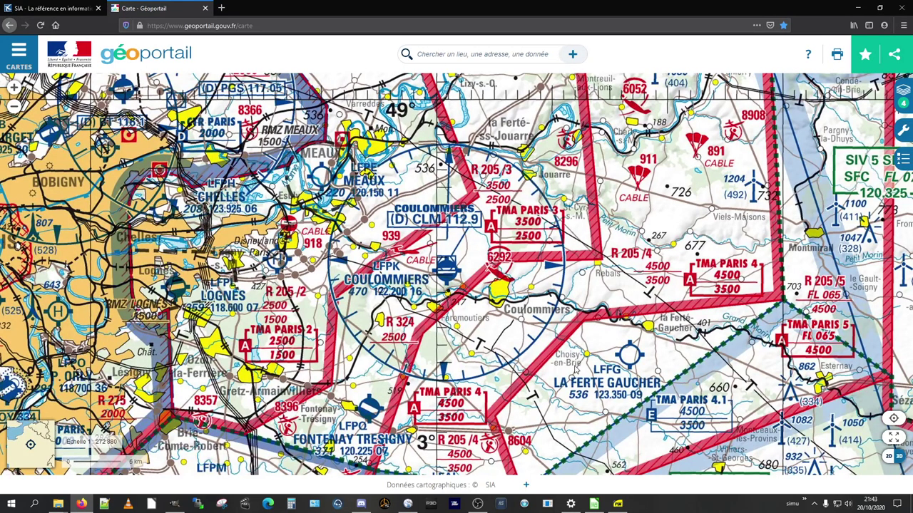
drag(566, 180, 521, 265)
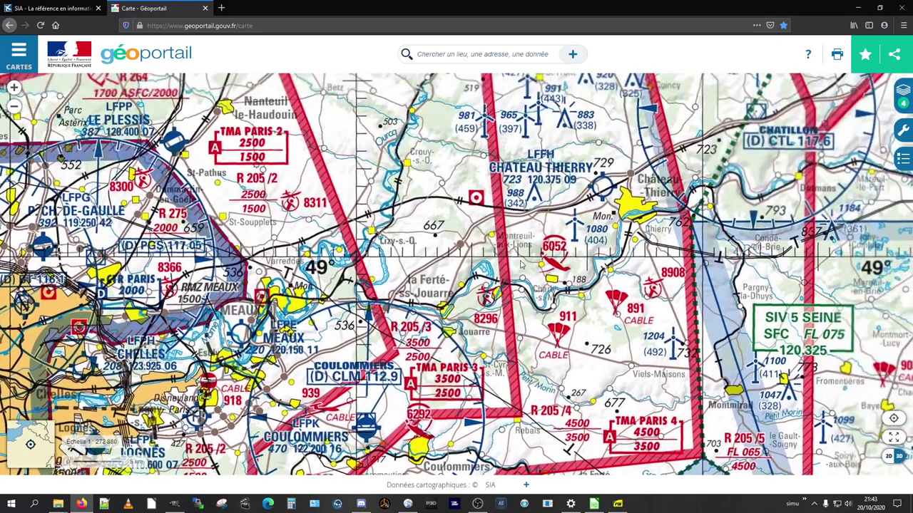
drag(540, 360, 543, 250)
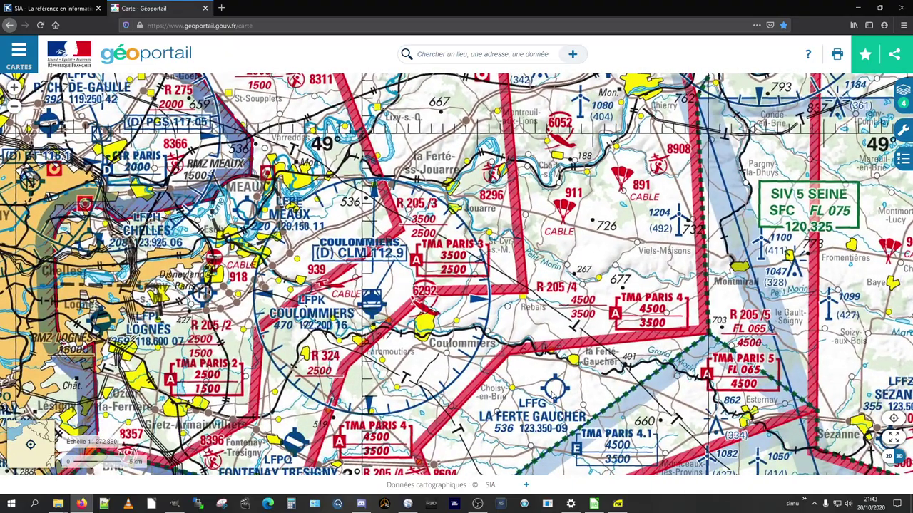
scroll(472, 392, down, 1)
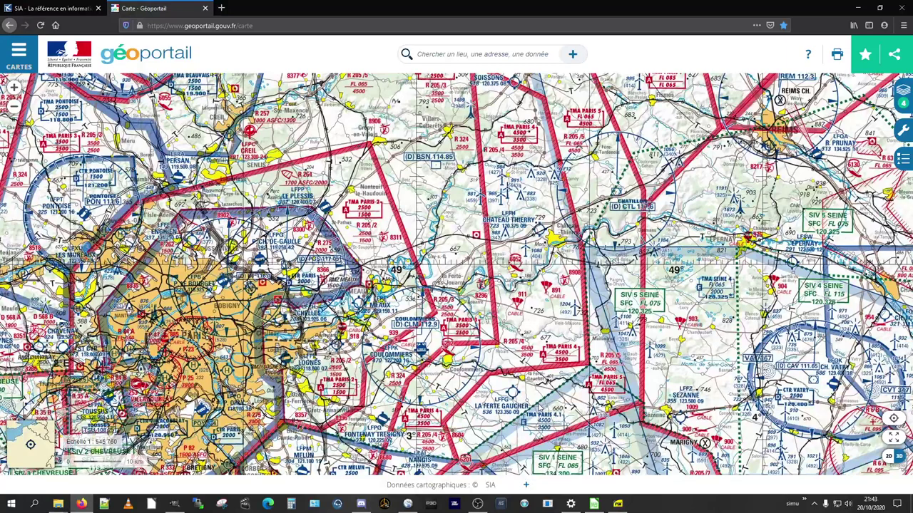
Switch to Little Navmap and open the recent flight plan 2019-04-14 LogNav_Amiens_LFAY_aller.pln
click(407, 504)
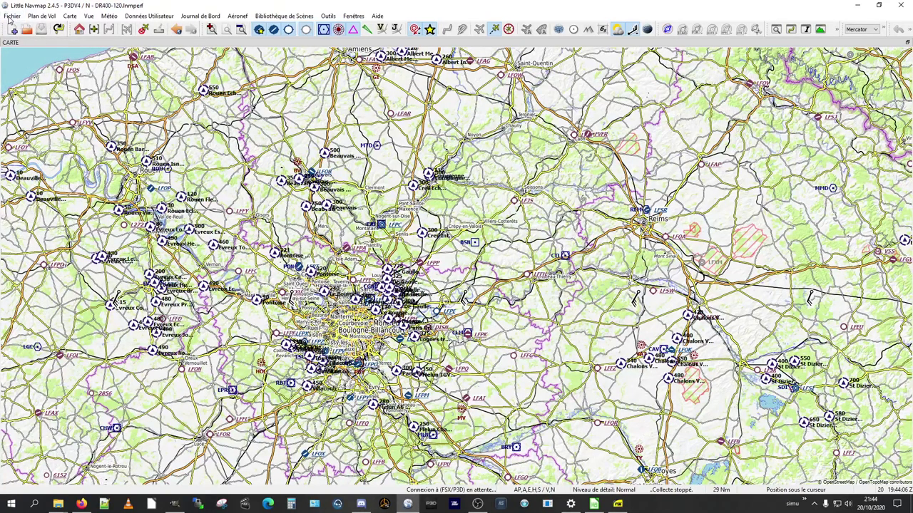
click(10, 16)
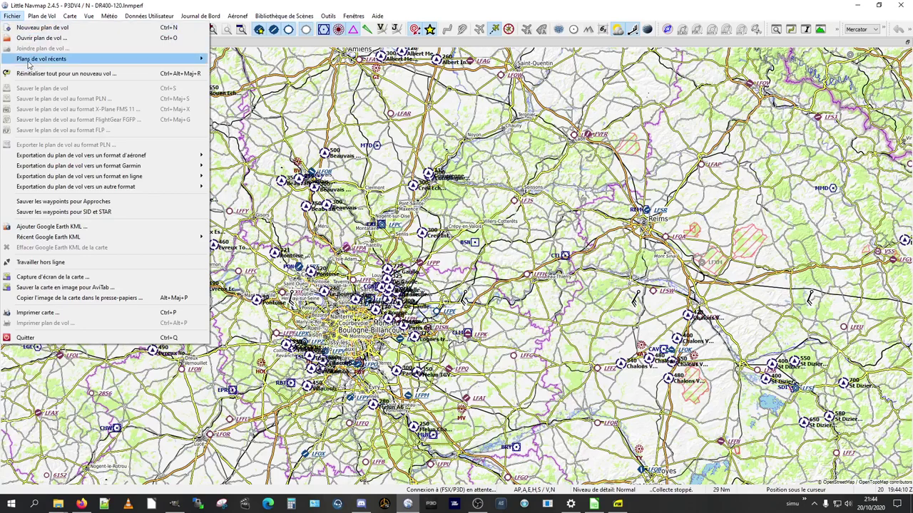
mouse_move(85, 60)
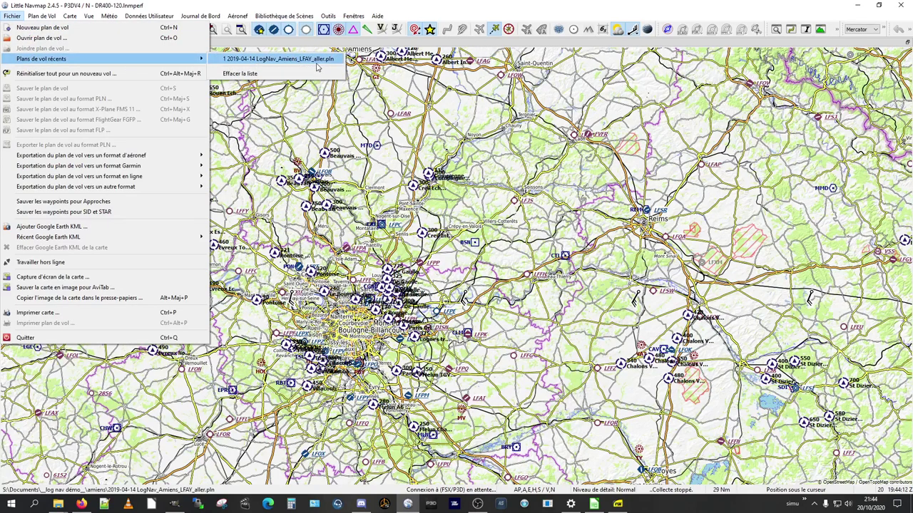
click(266, 60)
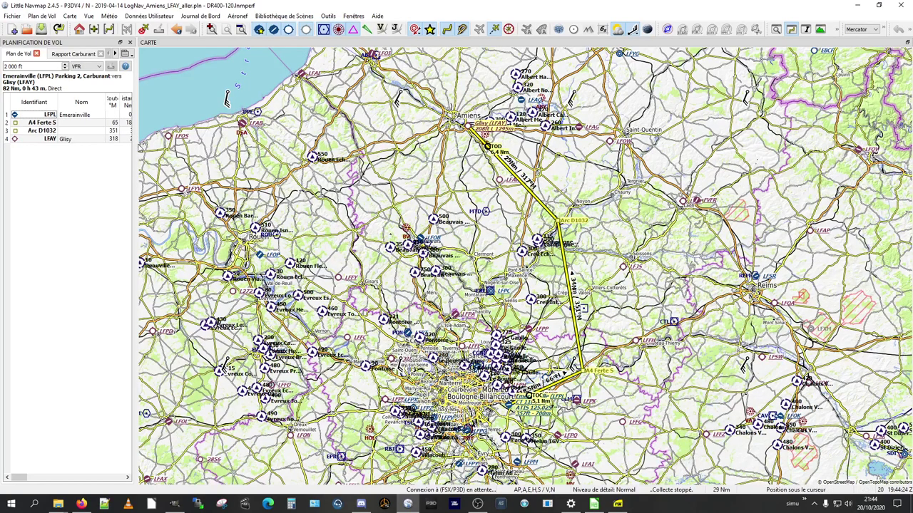
Resize the flight-plan table beside the map so its course, distance and leg-duration columns can be read
drag(136, 148, 175, 148)
drag(203, 142, 305, 146)
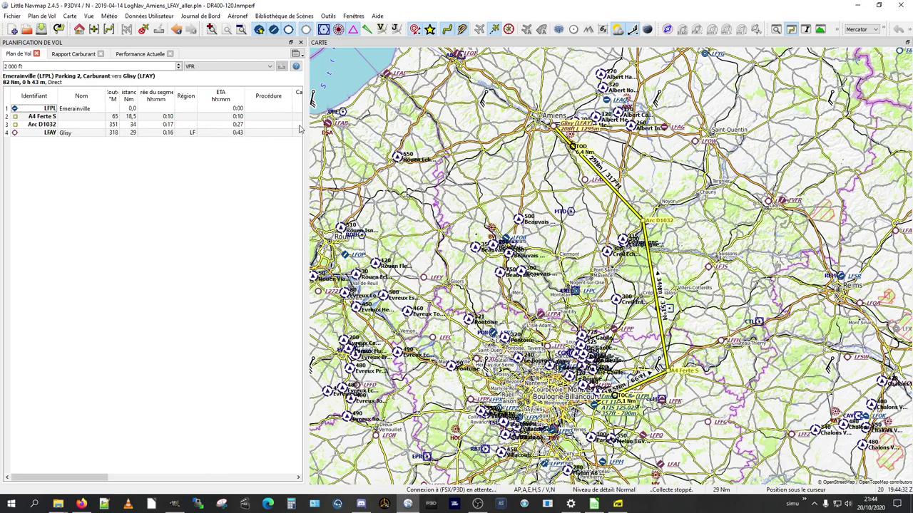
drag(311, 127, 177, 128)
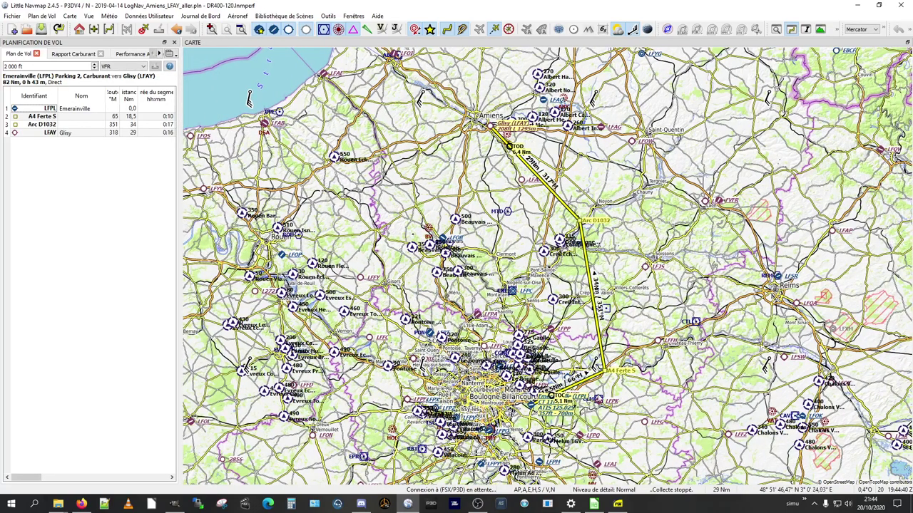
Examine the first leg from LFPL and its turning point A4 Ferte S close up on the map
scroll(598, 392, up, 3)
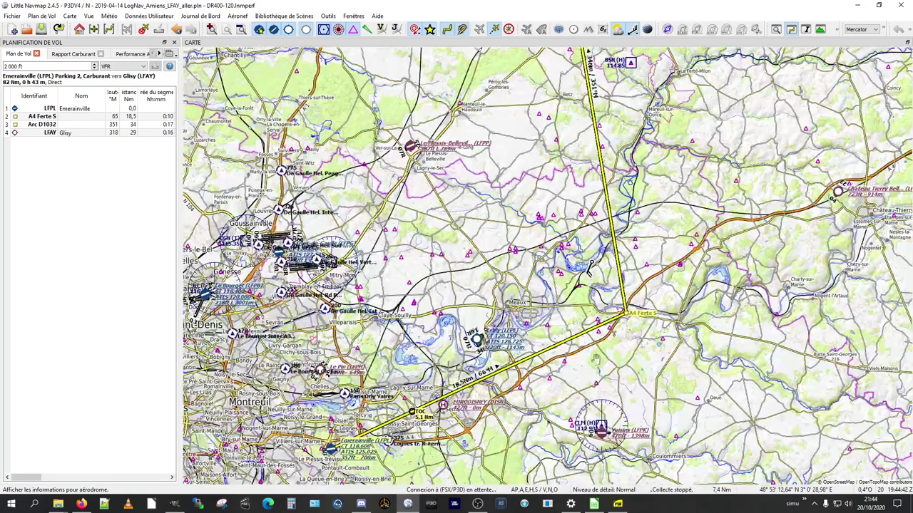
drag(589, 267, 589, 144)
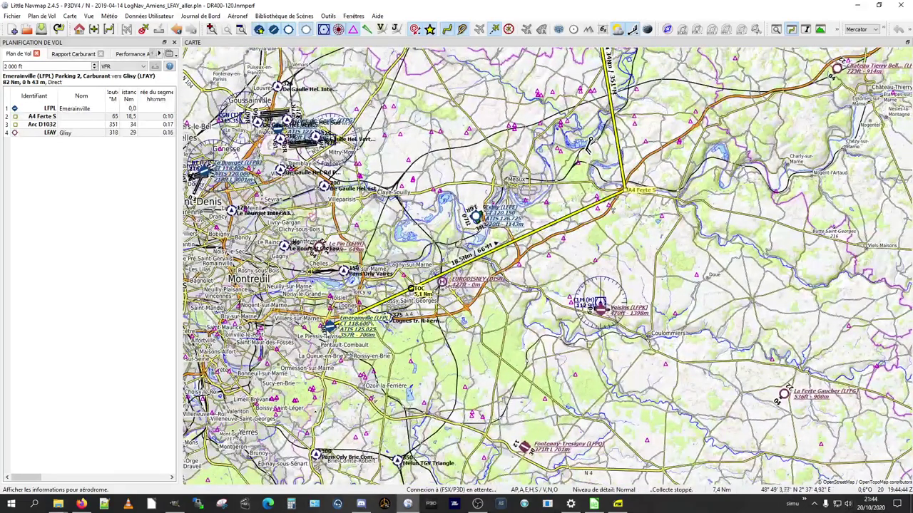
scroll(612, 276, up, 3)
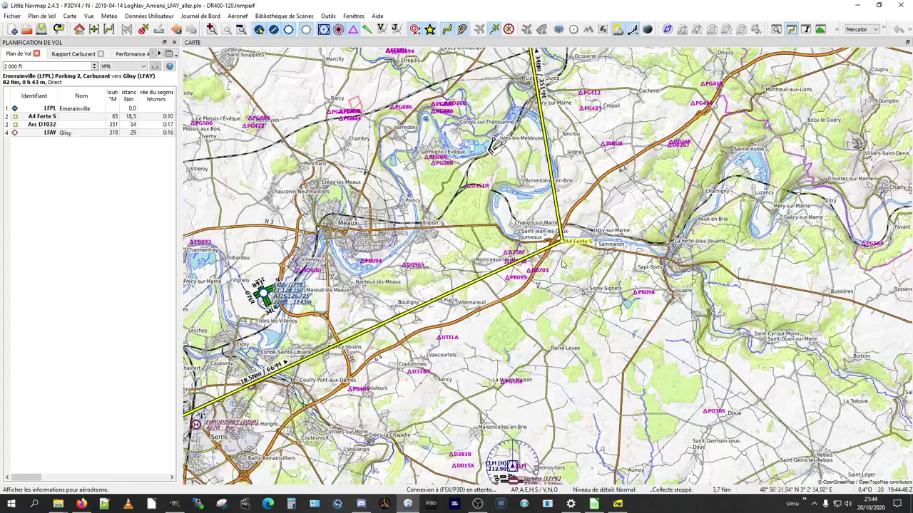
scroll(568, 249, up, 2)
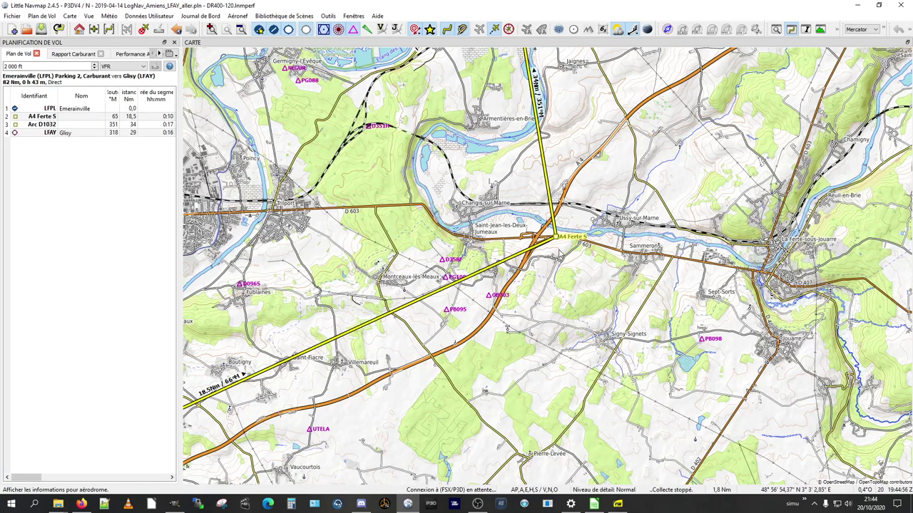
Examine the first leg along its course from Emerainville (LFPL), past Coulommiers and Meaux, to the A4 Ferte S turning point
scroll(561, 255, up, 3)
scroll(641, 125, down, 3)
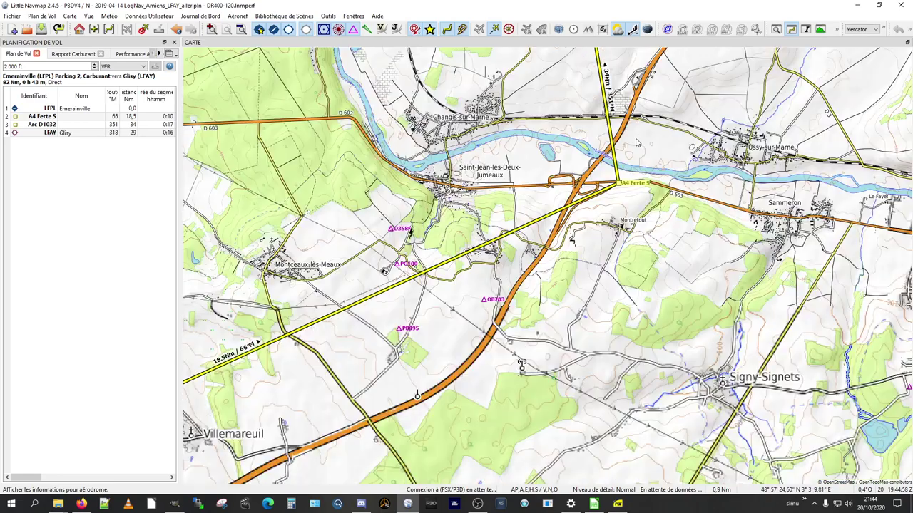
scroll(492, 306, down, 2)
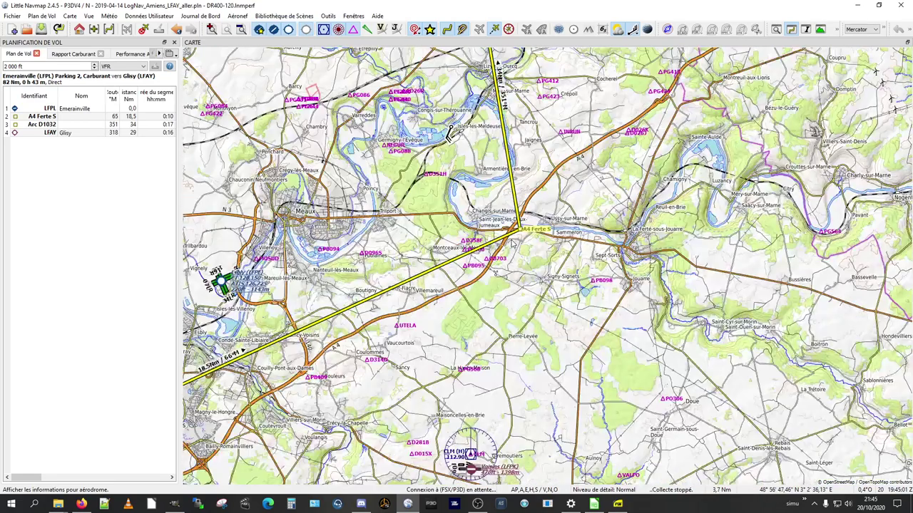
drag(496, 272, 471, 274)
drag(422, 339, 709, 134)
drag(386, 317, 458, 349)
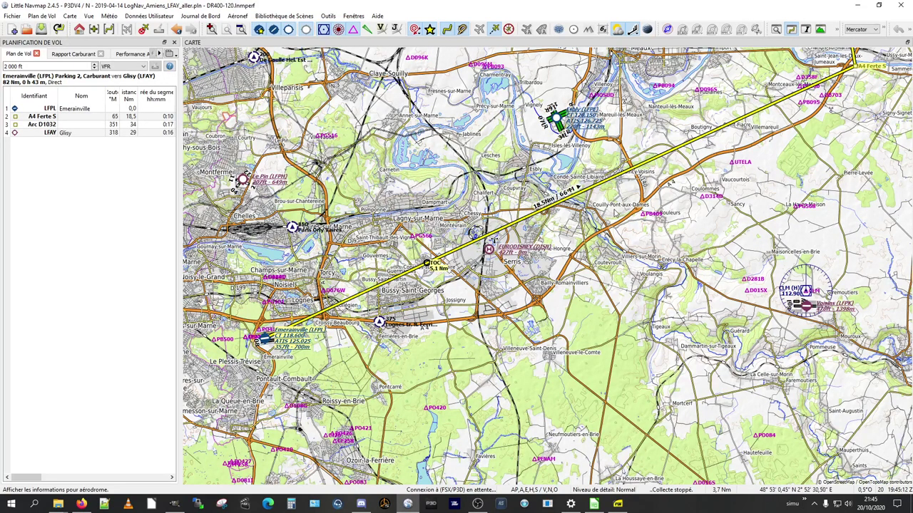
drag(617, 212, 581, 227)
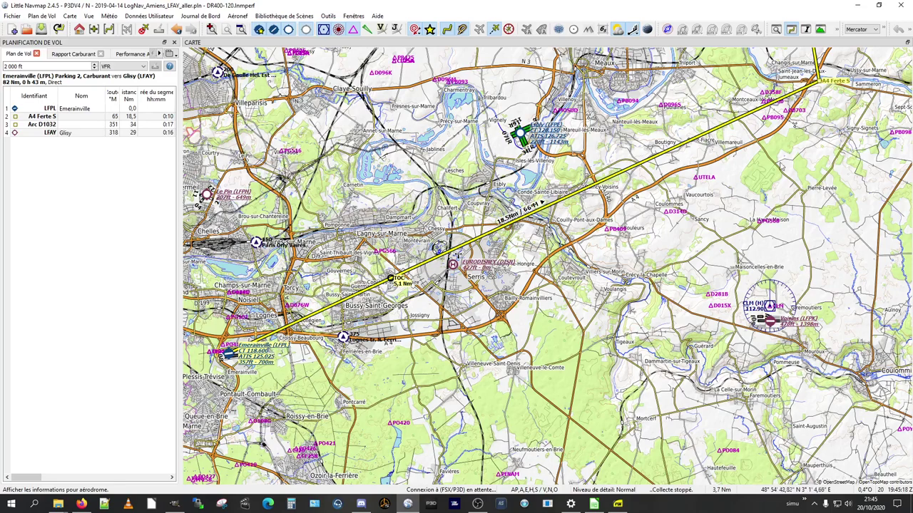
drag(781, 166, 631, 274)
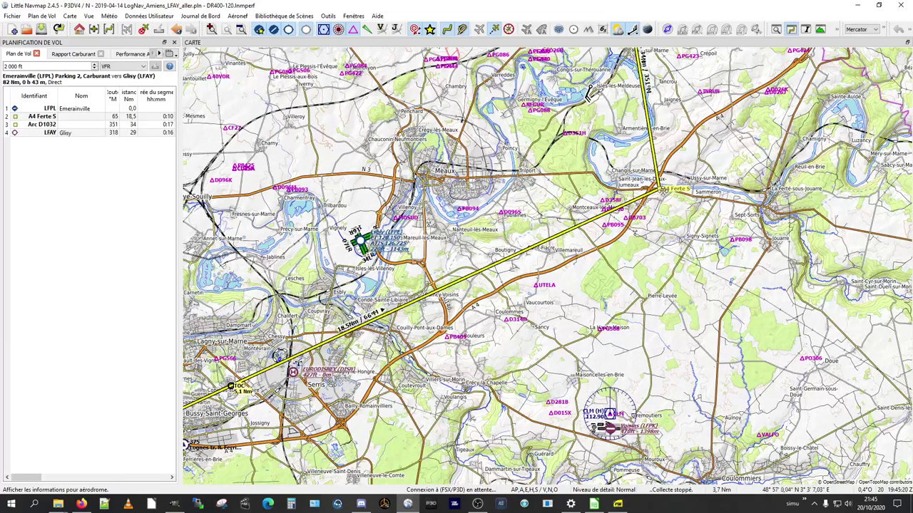
drag(657, 207, 613, 322)
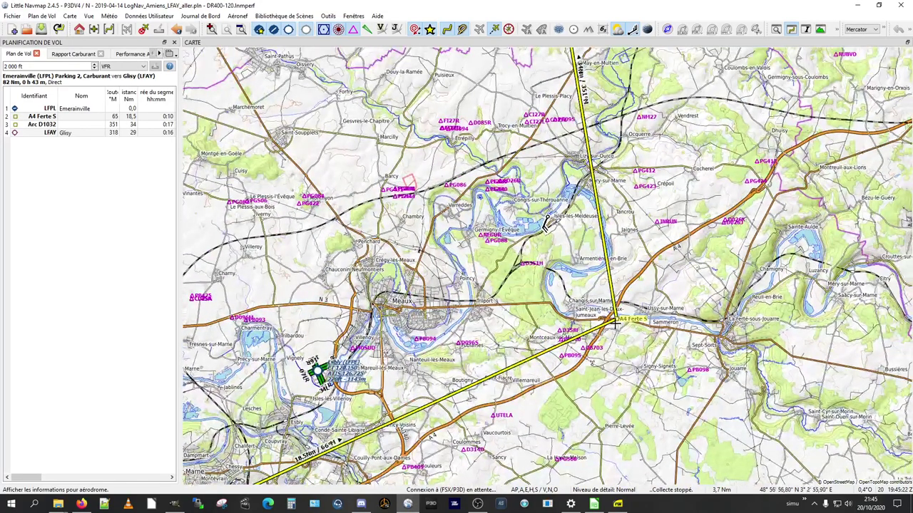
scroll(614, 325, up, 2)
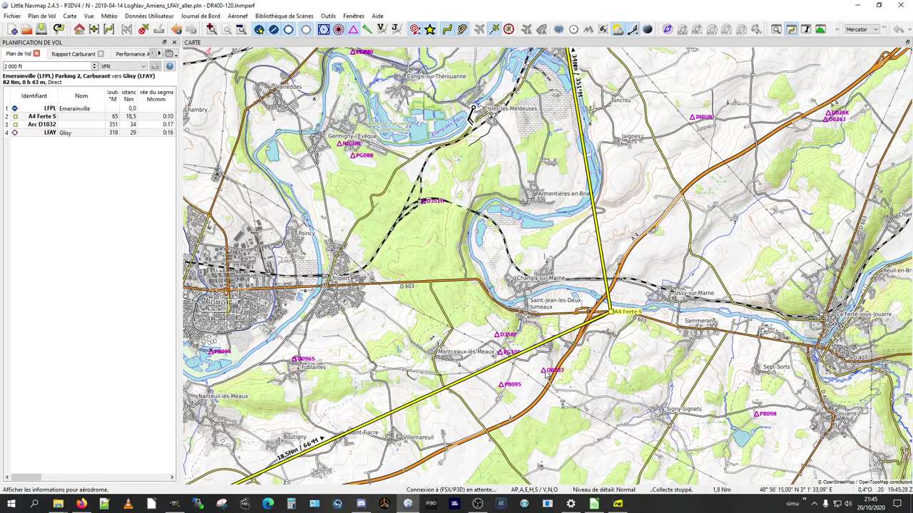
Follow the second leg from A4 Ferte S to Arc D1032, examining landmarks around Crépy-en-Valois, Pierrefonds and Compiègne
mouse_move(546, 376)
scroll(617, 323, down, 1)
scroll(617, 324, down, 1)
drag(635, 240, 619, 371)
drag(635, 238, 615, 331)
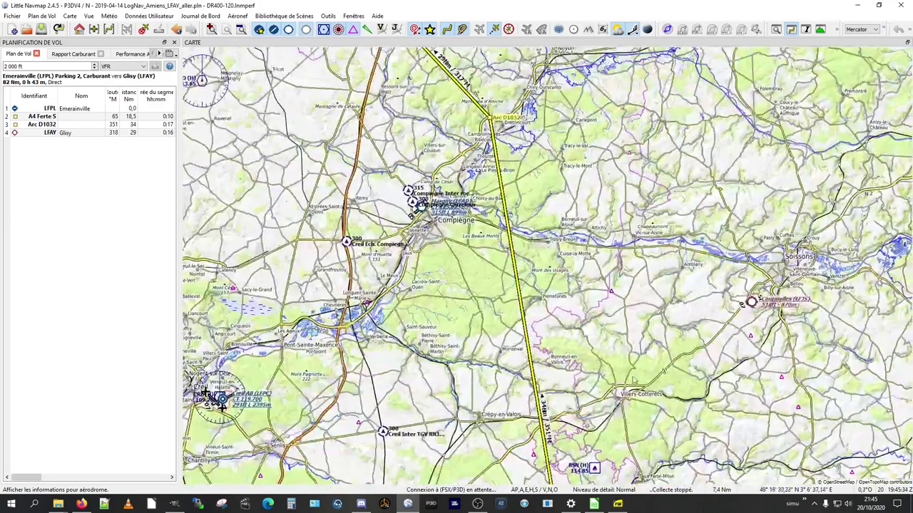
drag(582, 248, 589, 335)
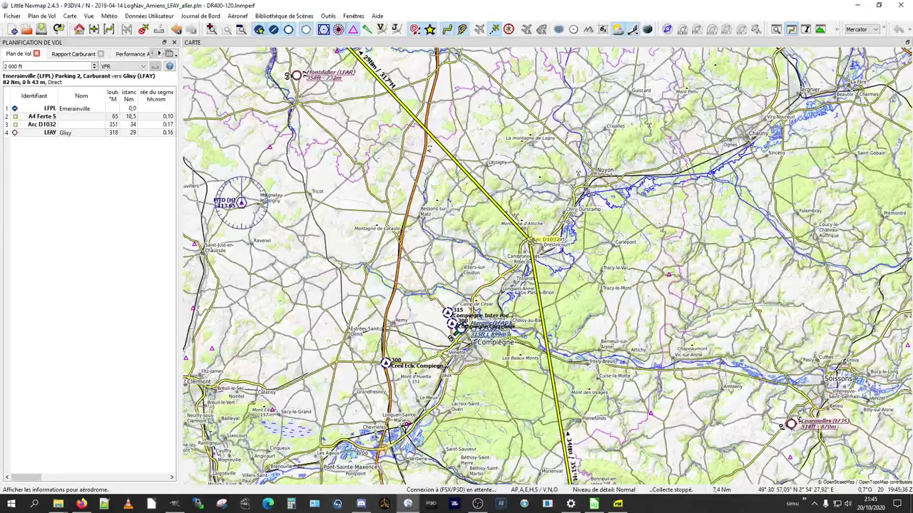
scroll(533, 244, up, 2)
scroll(546, 236, down, 1)
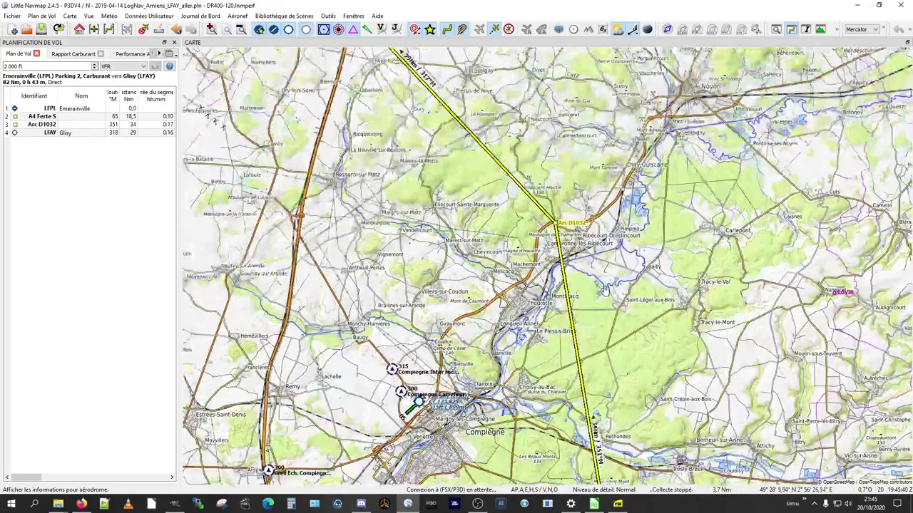
drag(605, 290, 602, 136)
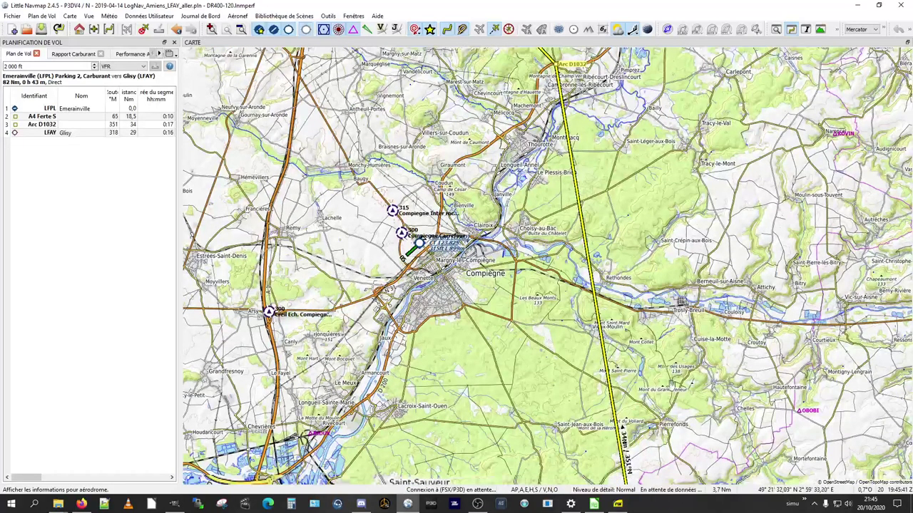
drag(592, 470, 570, 278)
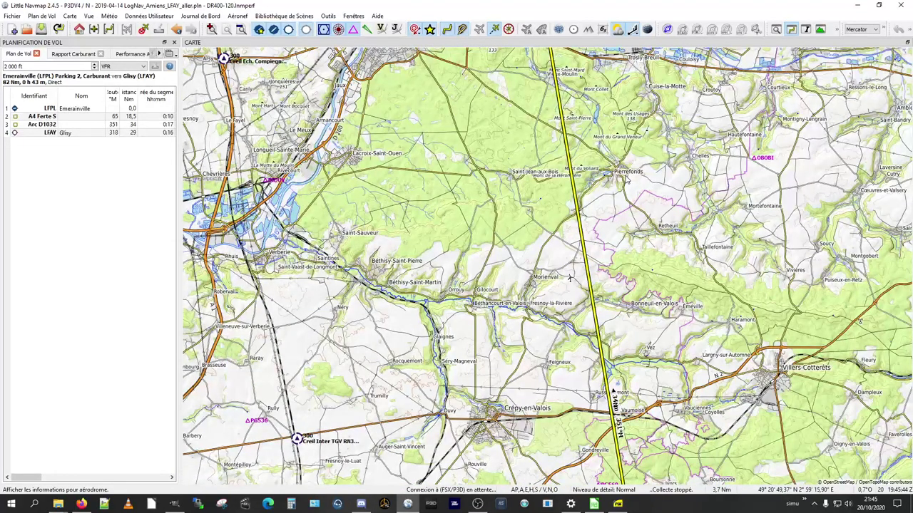
drag(570, 278, 560, 359)
drag(553, 114, 590, 336)
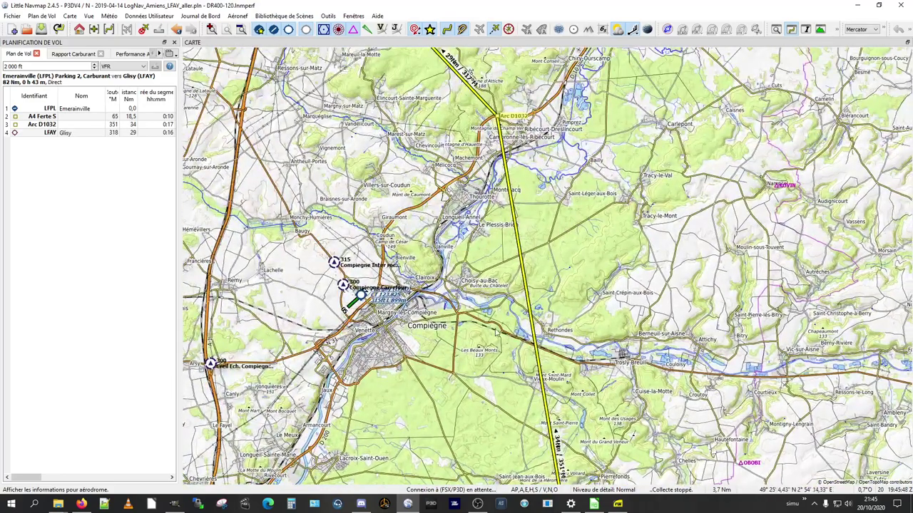
Examine close up where the second leg crosses the Aisne and the N 31 between Choisy-au-Bac and Rethondes
scroll(489, 312, up, 1)
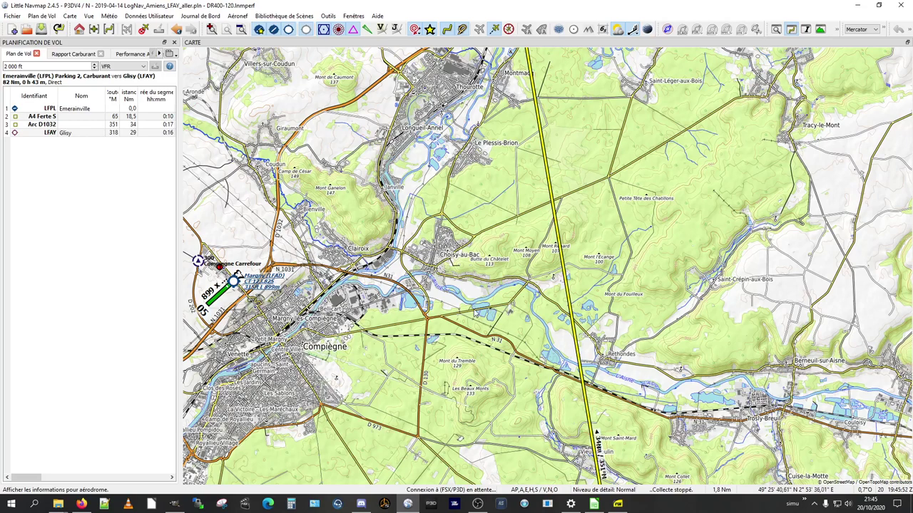
scroll(515, 319, up, 1)
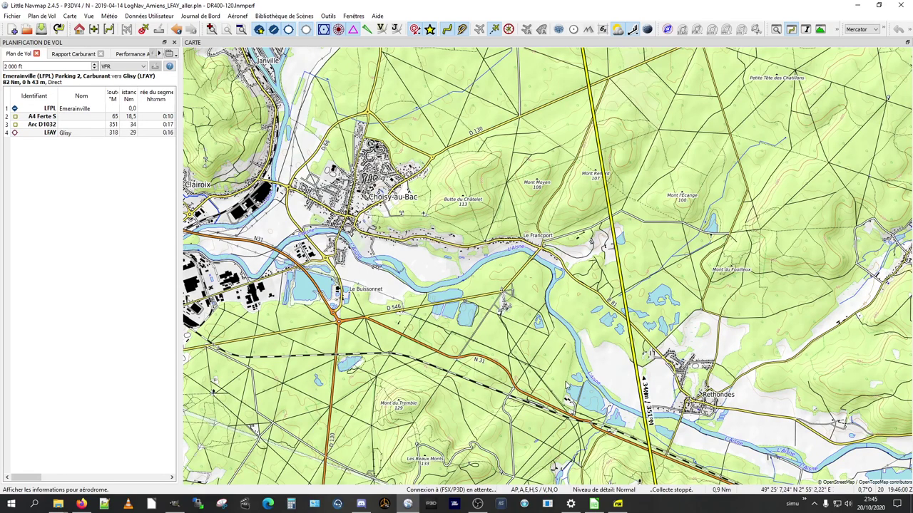
drag(607, 399, 485, 263)
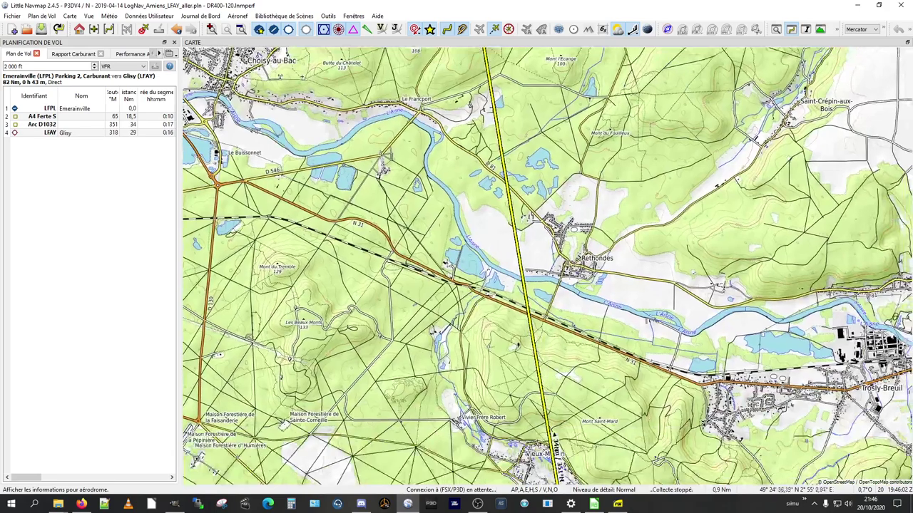
scroll(383, 159, up, 1)
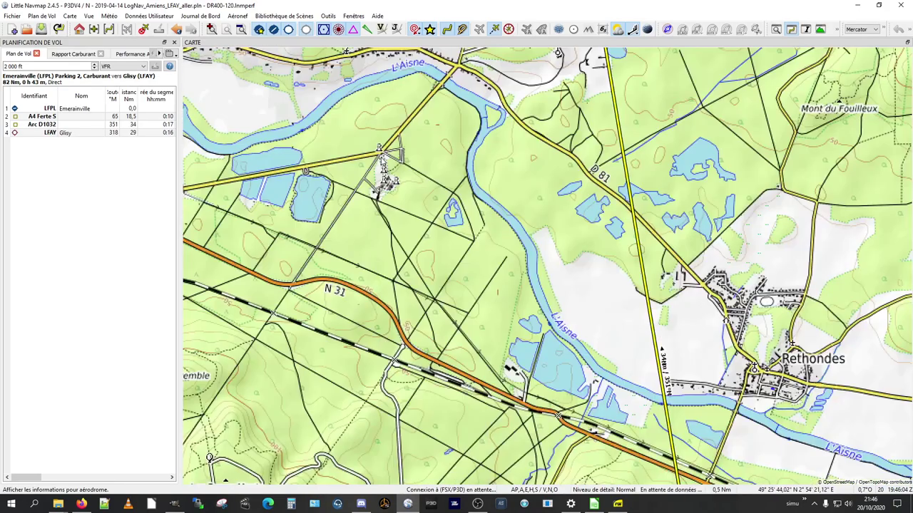
Follow the third leg on the map from Arc D1032 past Roye and Montdidier to Glisy (LFAY) near Amiens
scroll(391, 163, down, 3)
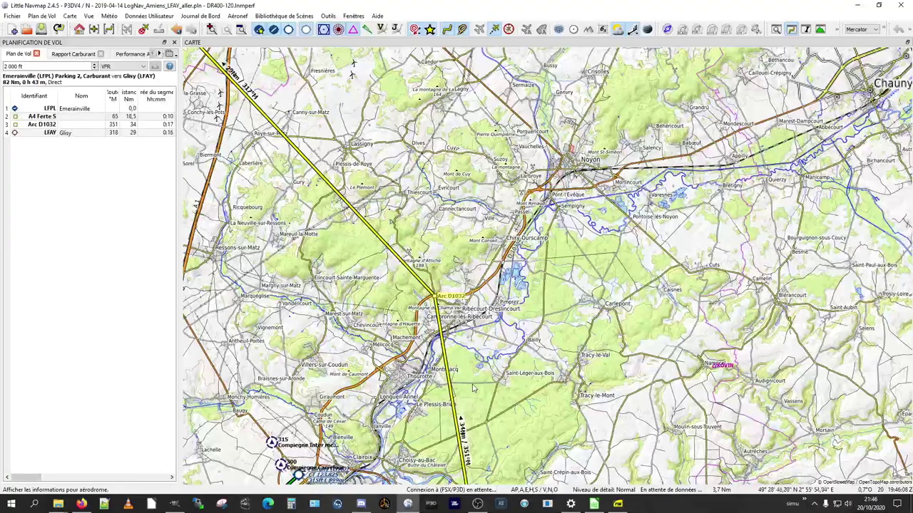
drag(473, 388, 539, 378)
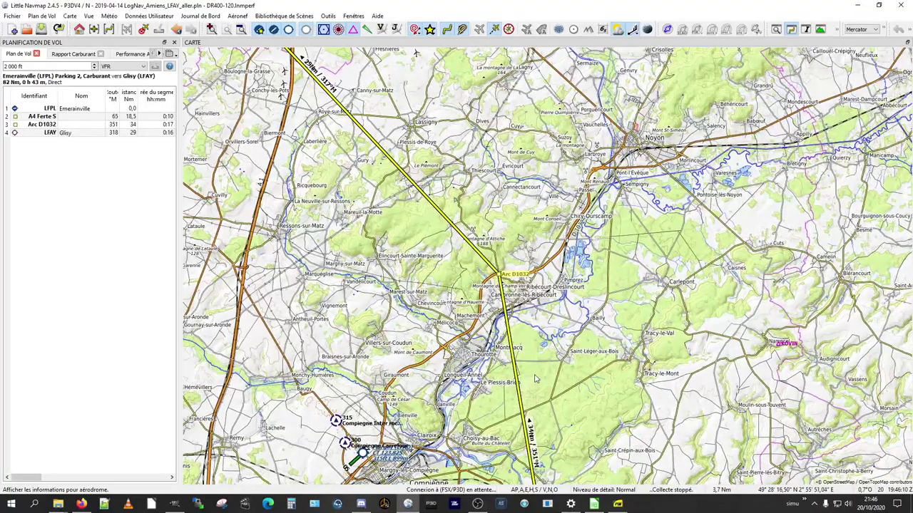
drag(403, 236, 513, 340)
drag(338, 206, 524, 341)
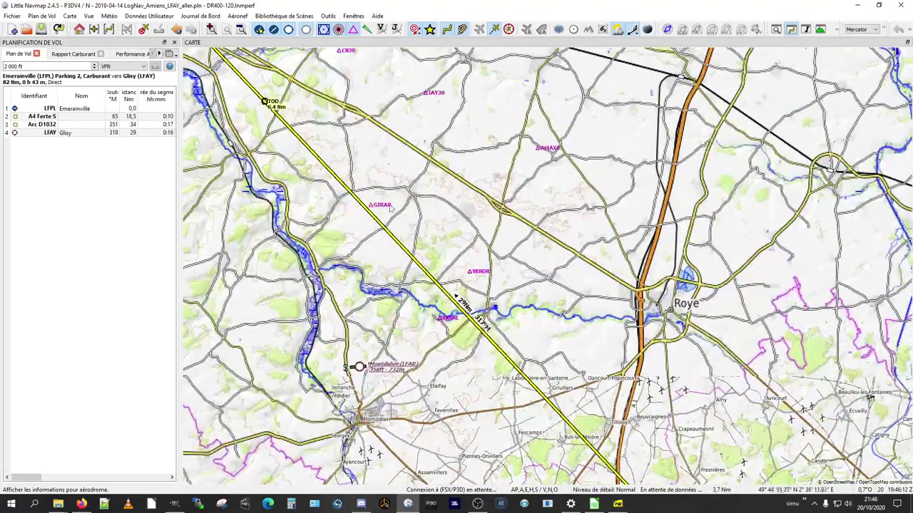
scroll(391, 207, down, 1)
drag(354, 142, 399, 181)
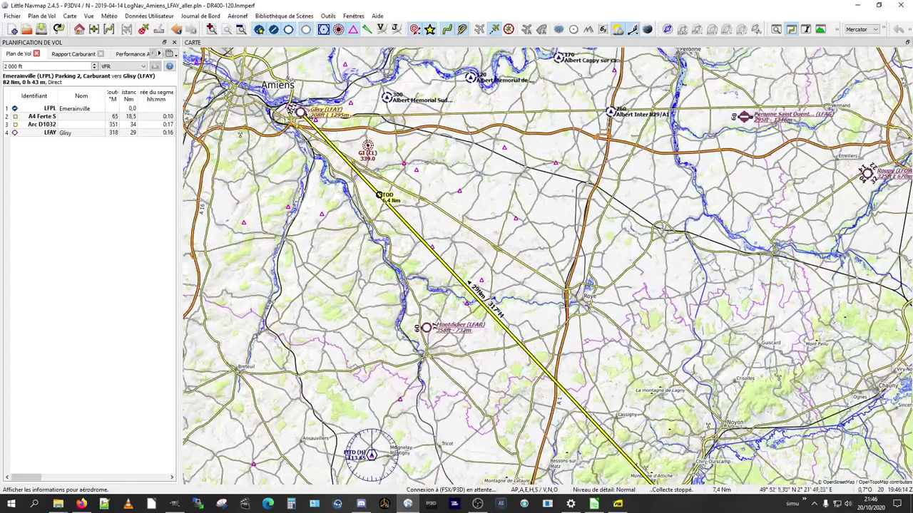
Return the map to Arc D1032 and examine the D1032 bend, railway and river near Ribécourt-Dreslincourt close up
key(alt+Left)
key(alt+Left)
key(alt+Left)
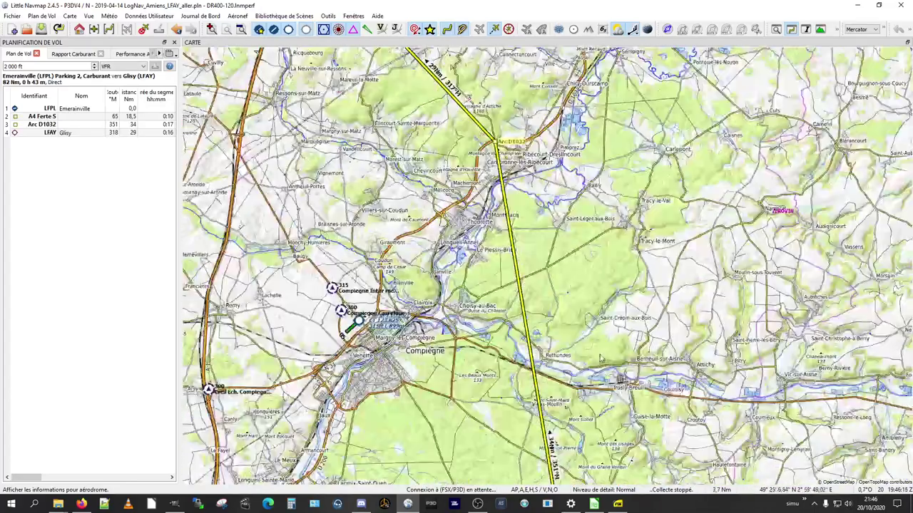
key(alt+Left)
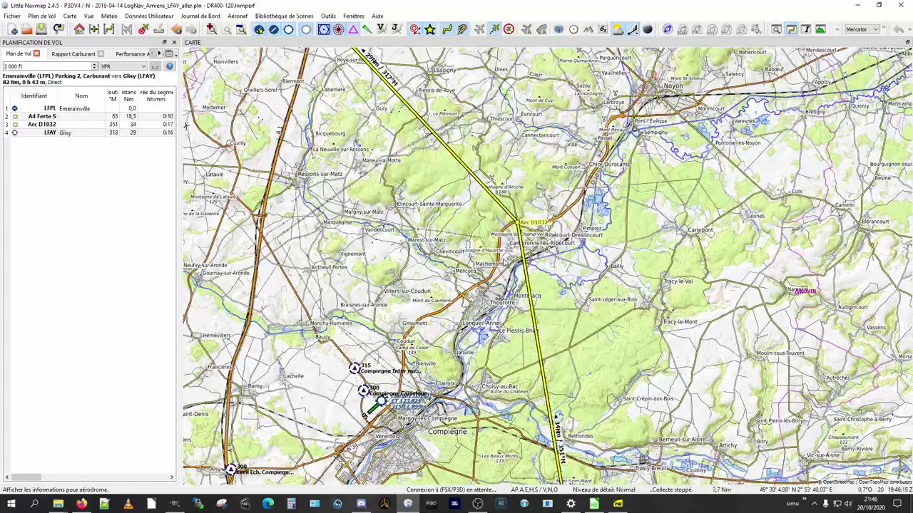
scroll(502, 257, up, 1)
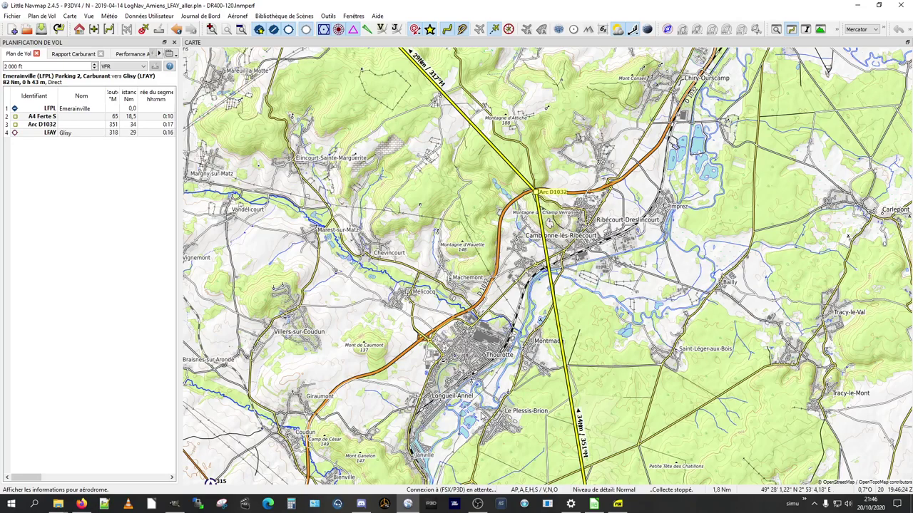
drag(625, 416, 602, 385)
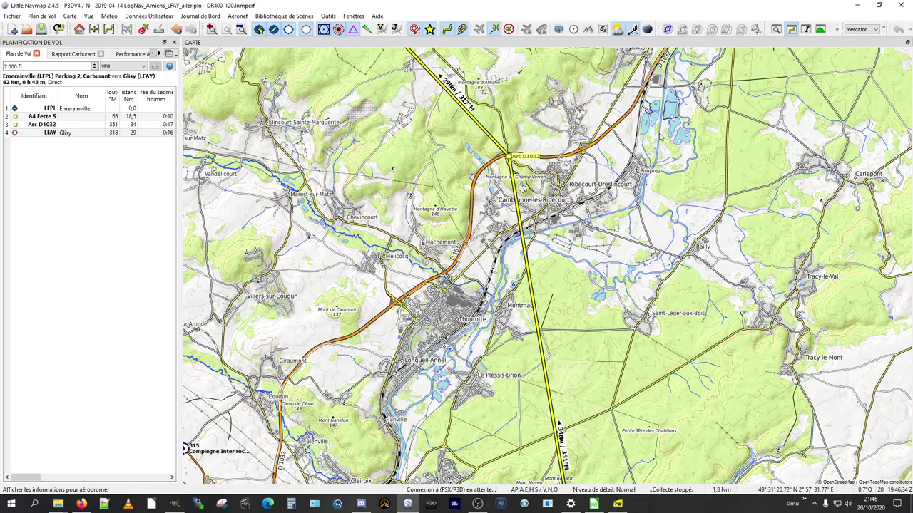
scroll(464, 378, down, 1)
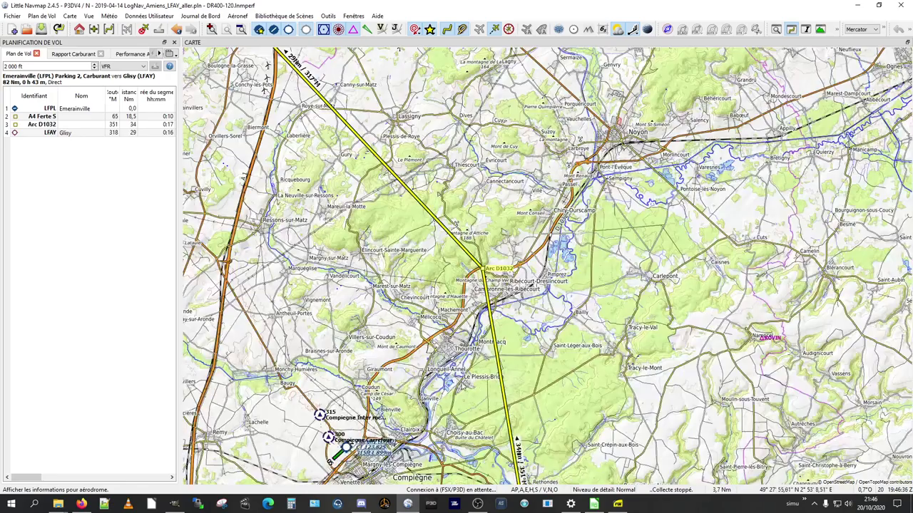
drag(551, 379, 528, 167)
drag(536, 350, 476, 440)
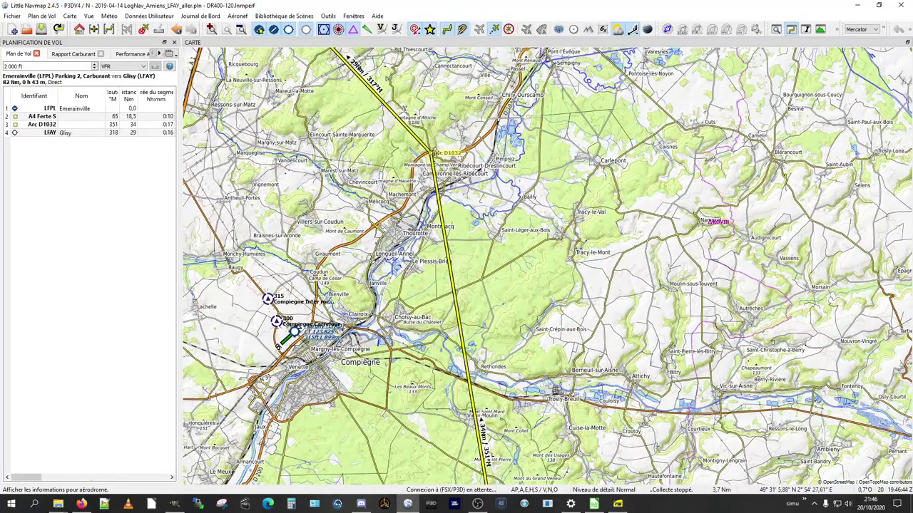
scroll(438, 154, up, 2)
scroll(441, 155, up, 1)
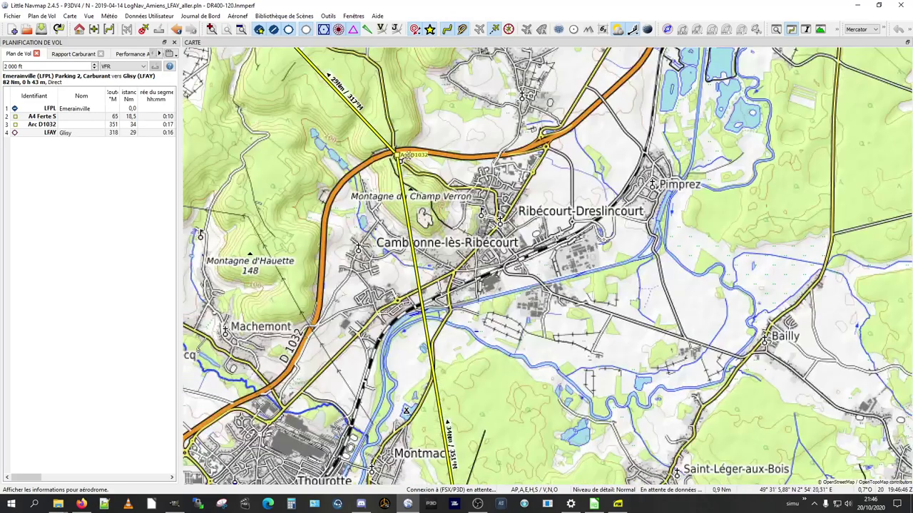
scroll(403, 155, up, 1)
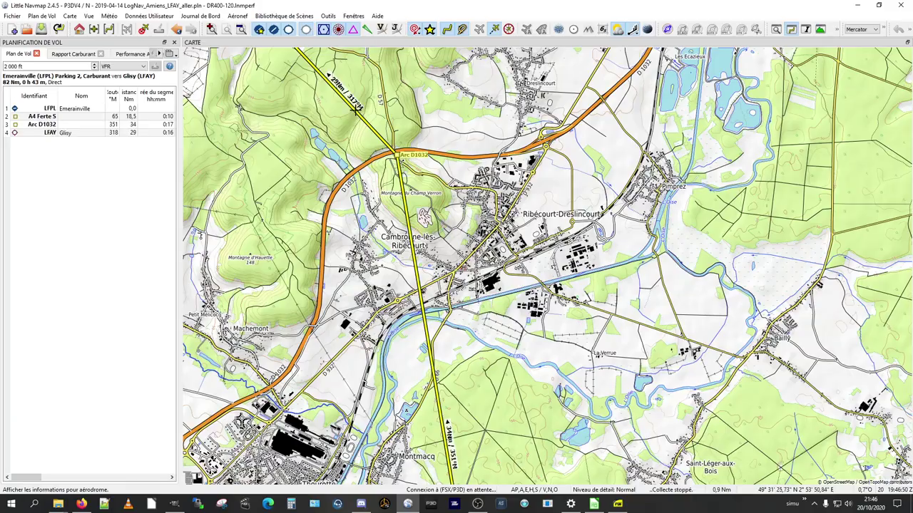
View the whole Lognes–Amiens route in overview, and examine the area around the A4 Ferte S turning point again
scroll(548, 266, down, 4)
drag(456, 442, 442, 319)
drag(462, 365, 473, 210)
scroll(490, 339, down, 2)
drag(487, 401, 504, 300)
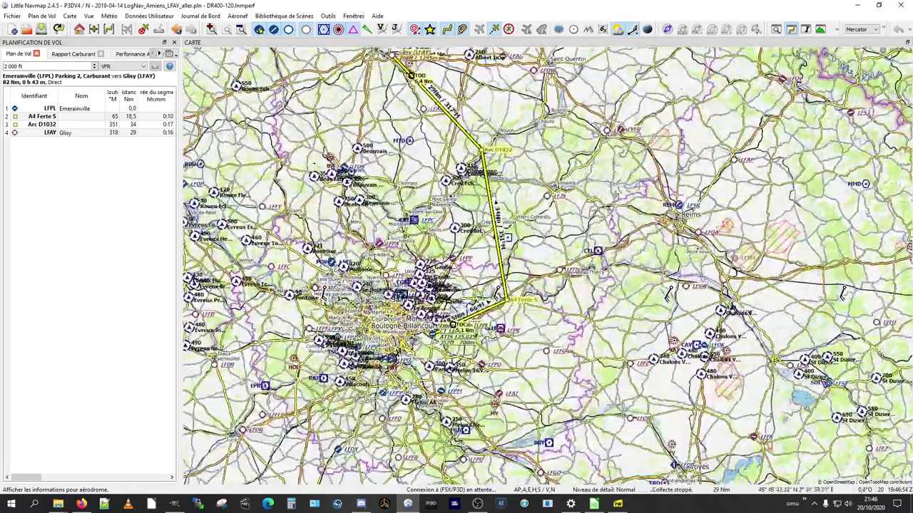
scroll(504, 299, up, 2)
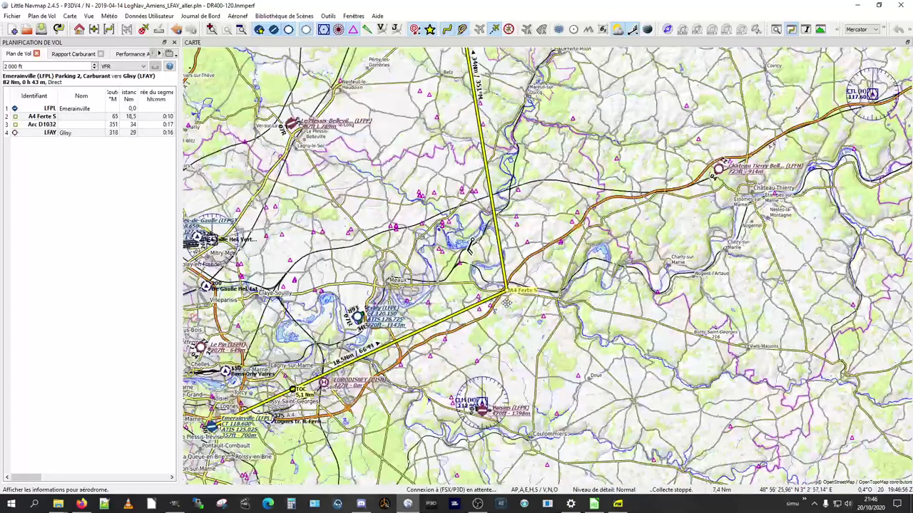
scroll(504, 292, up, 1)
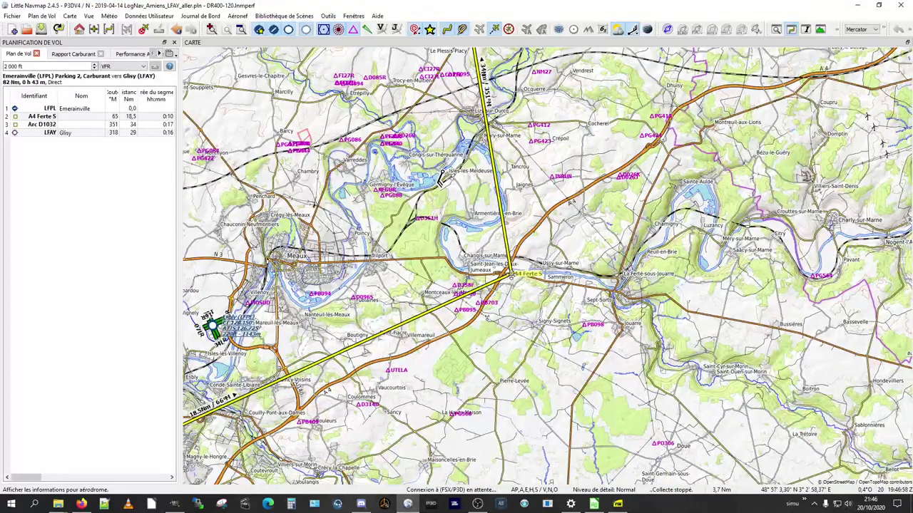
mouse_move(510, 275)
mouse_down()
mouse_move(514, 318)
mouse_move(509, 284)
mouse_up()
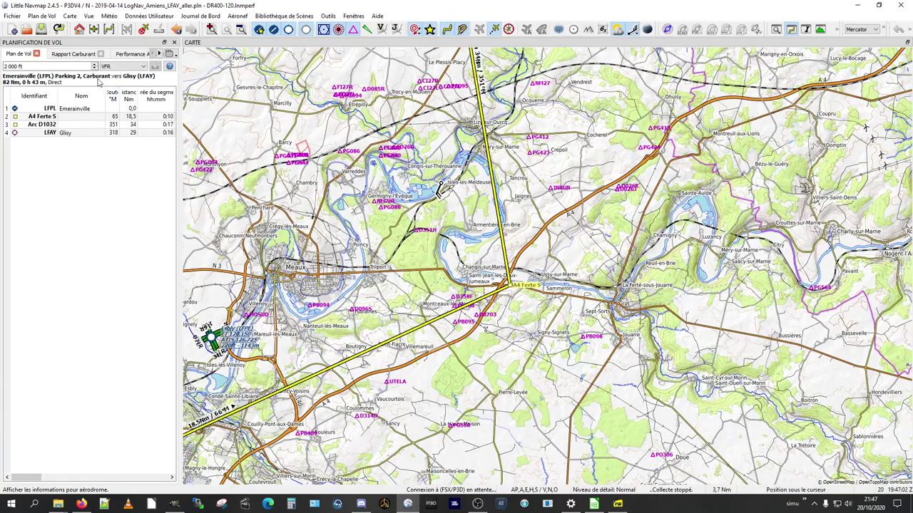
Enable flight plan editing on the map and insert a waypoint in the A4 Ferte S–Arc D1032 leg, beside the A4 near Jaignes
click(69, 16)
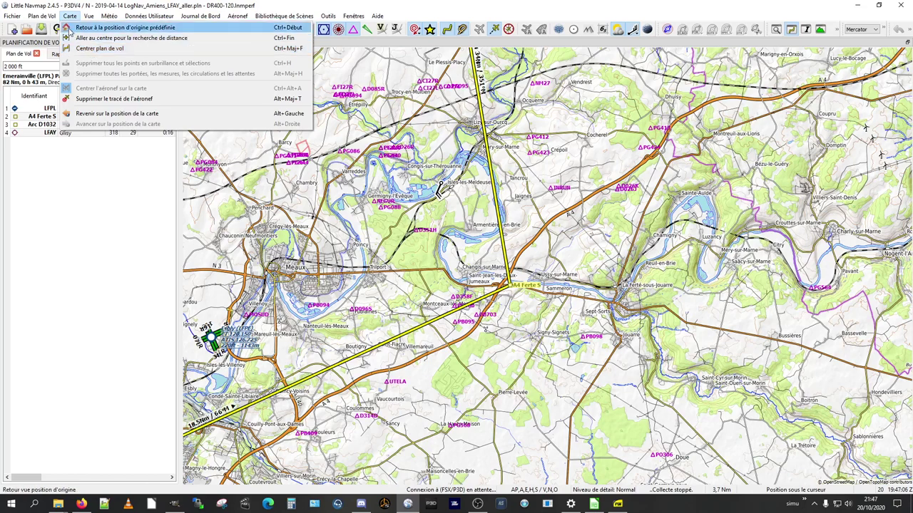
mouse_move(53, 20)
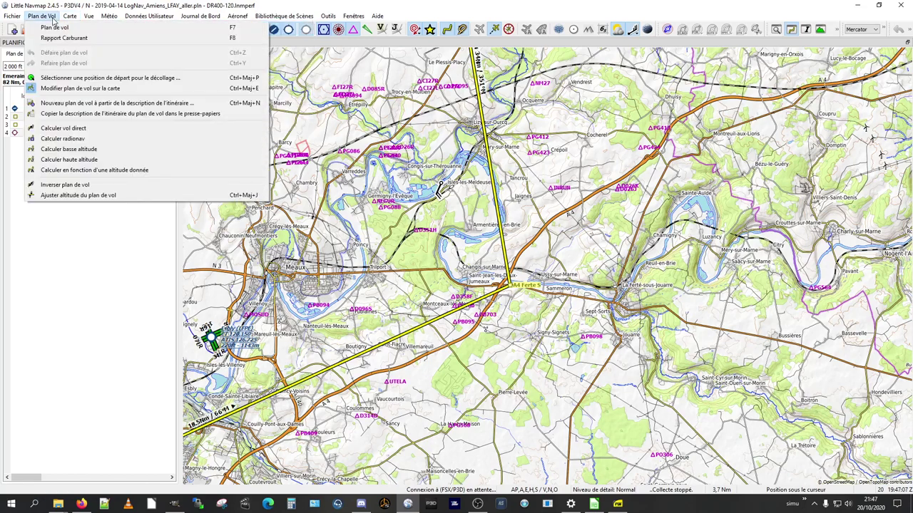
click(66, 89)
click(47, 15)
click(63, 88)
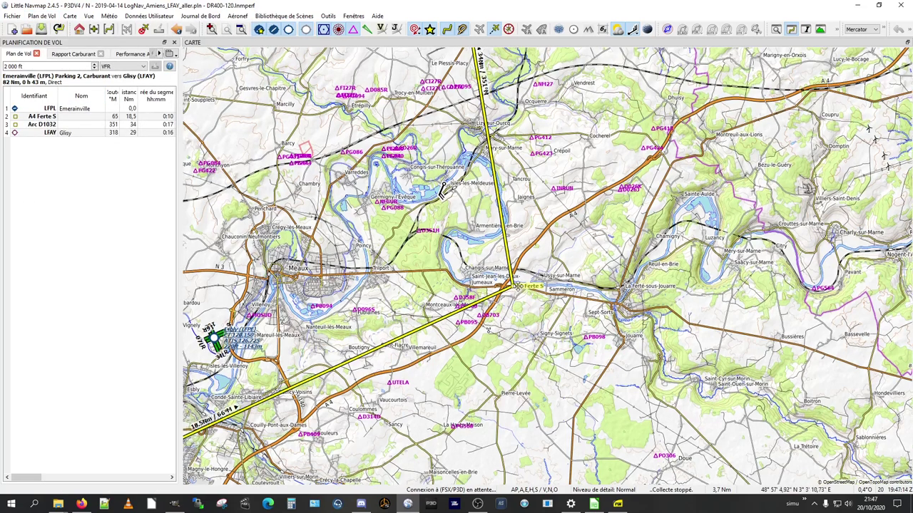
drag(509, 284, 512, 286)
drag(504, 242, 538, 214)
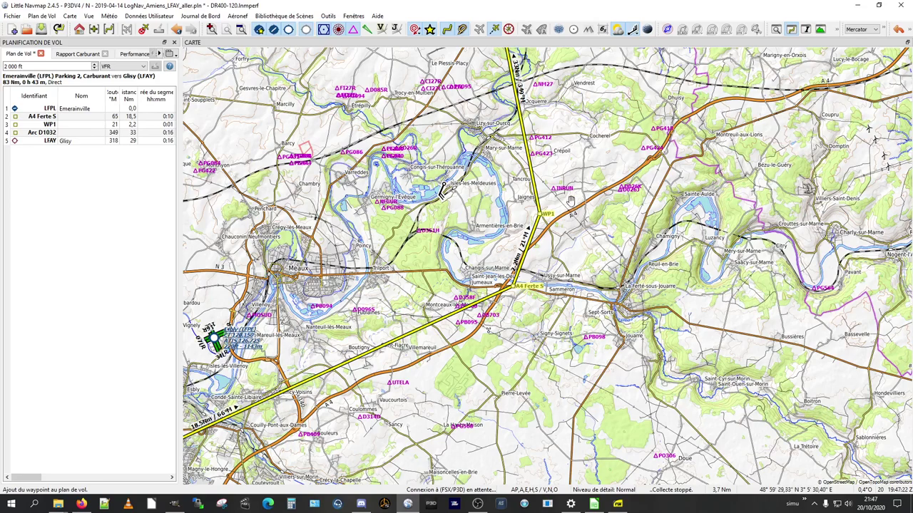
Move waypoint WP1 to the Marne bend near Mary-sur-Marne and delete it from the flight plan
drag(574, 199, 501, 287)
key(Escape)
scroll(501, 287, up, 4)
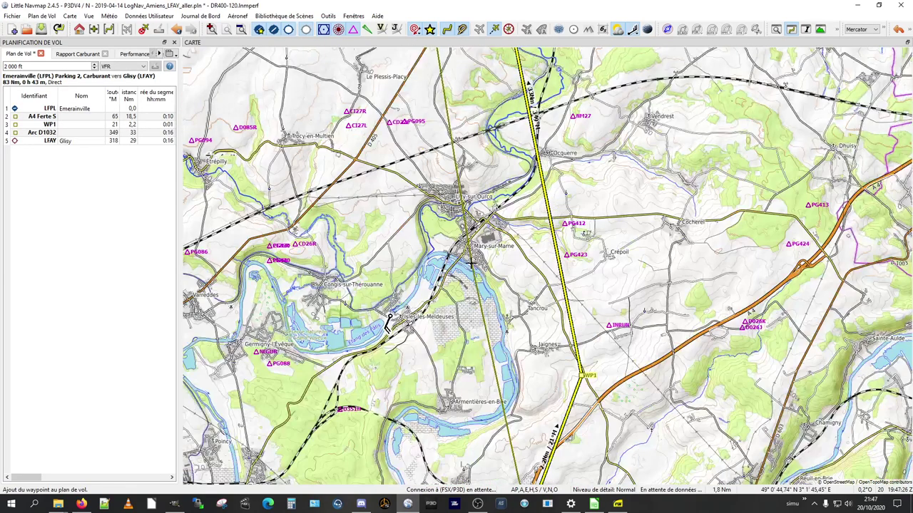
drag(423, 255, 404, 265)
scroll(499, 306, down, 4)
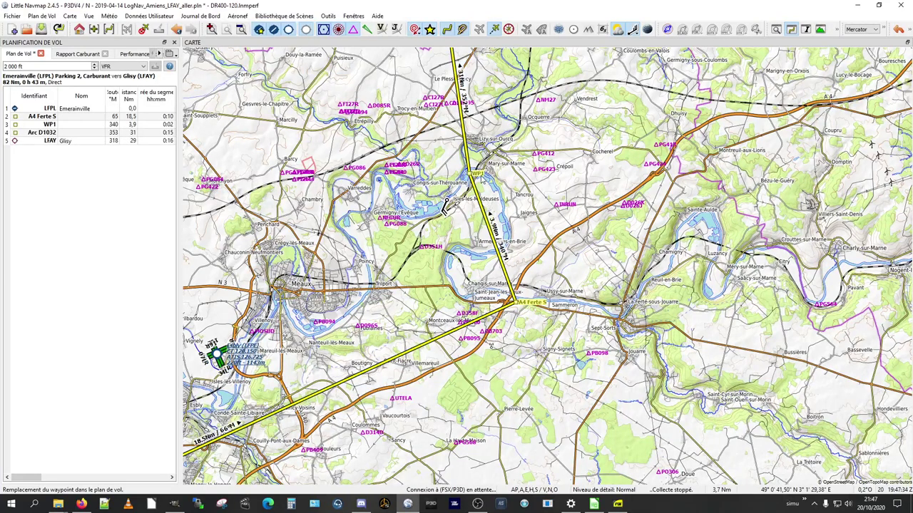
click(86, 127)
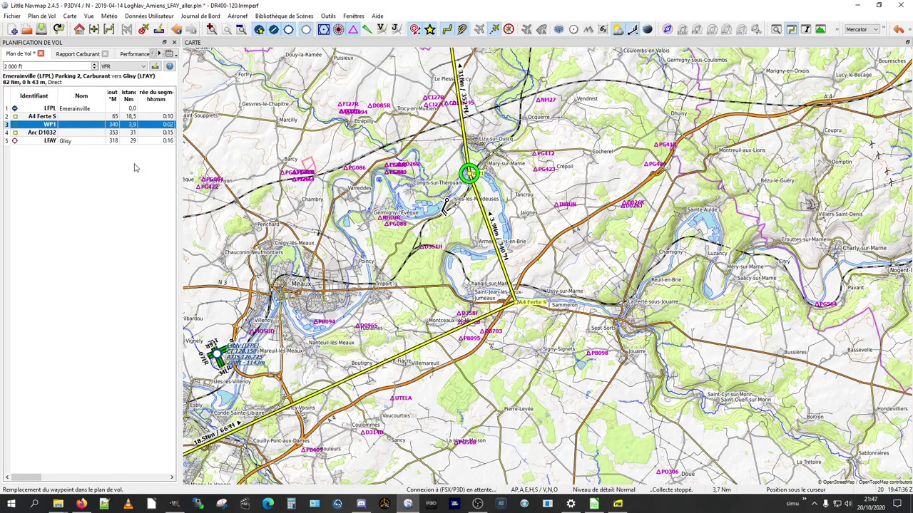
key(Delete)
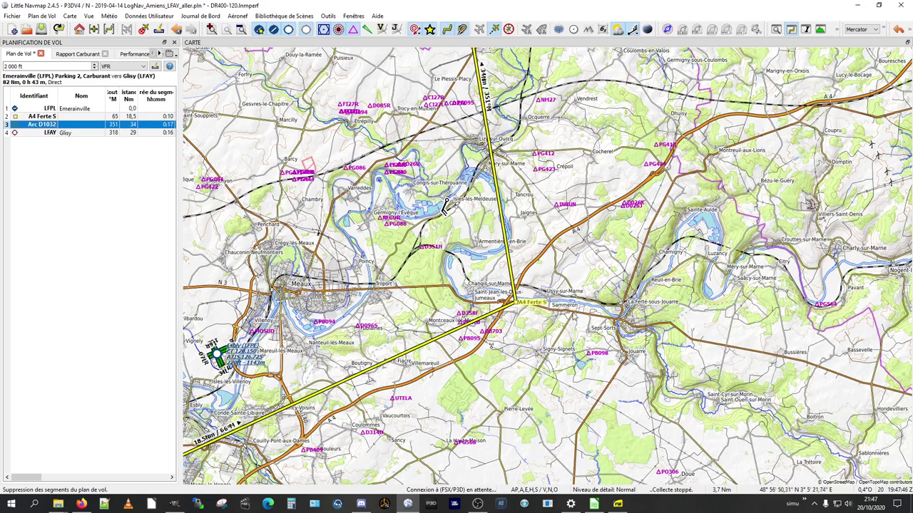
Examine the A4 Ferte S turning point close up and the first leg from Emerainville (LFPL) in overview
scroll(524, 308, up, 3)
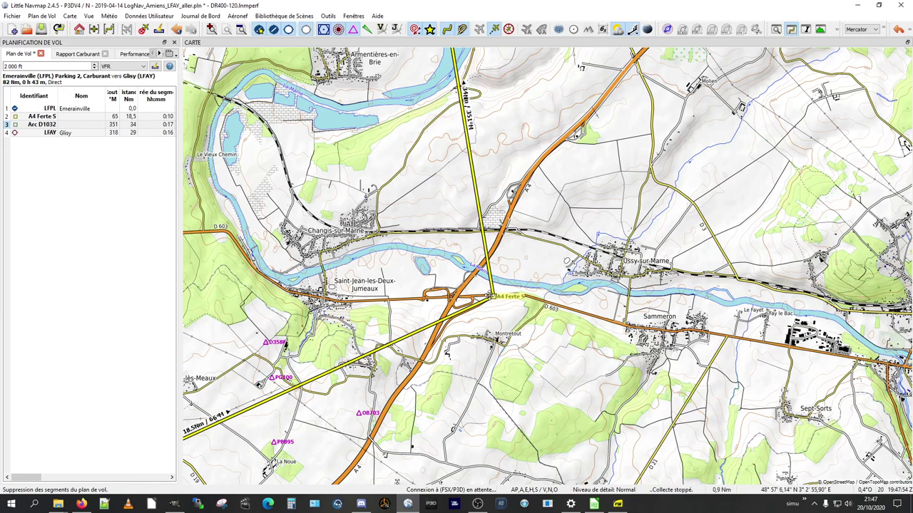
scroll(490, 295, down, 3)
scroll(491, 294, down, 2)
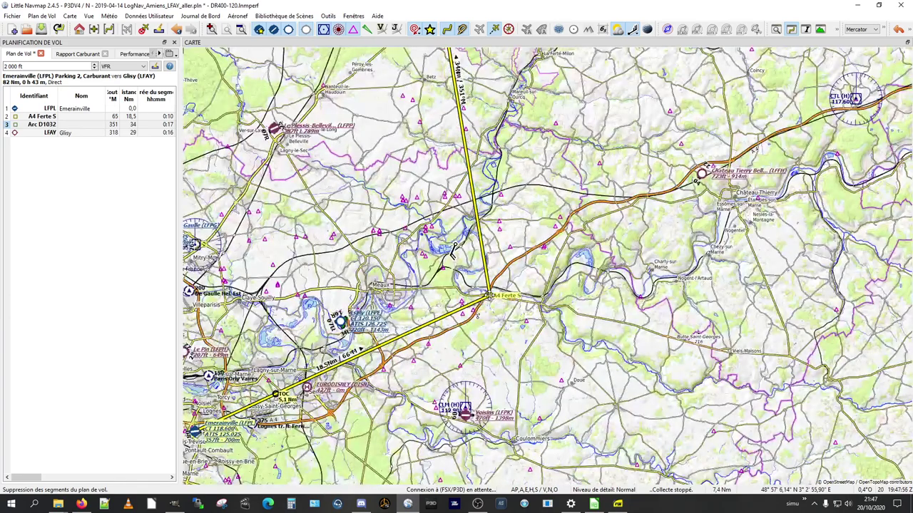
scroll(498, 325, down, 2)
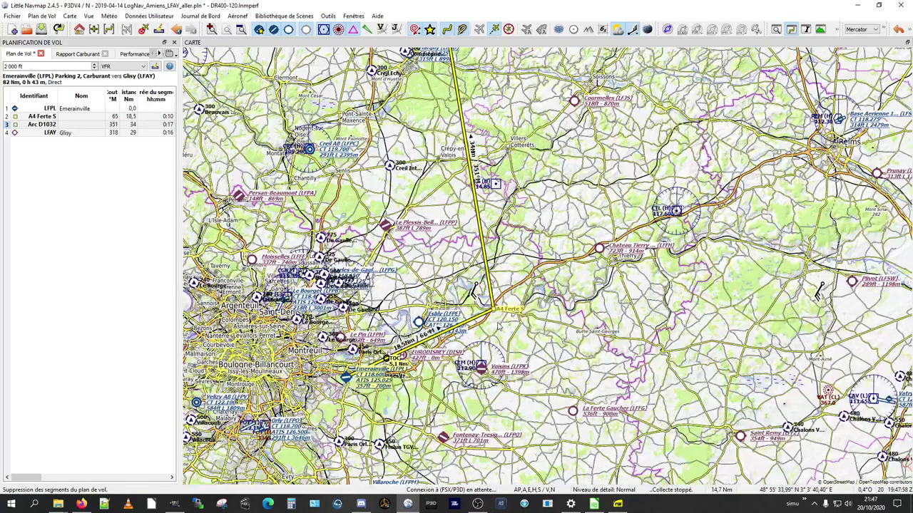
scroll(443, 325, up, 2)
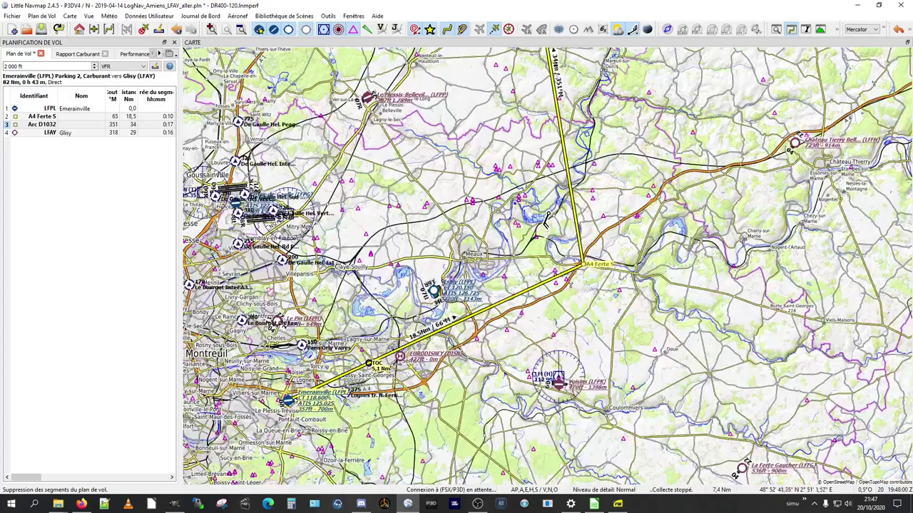
scroll(432, 321, up, 2)
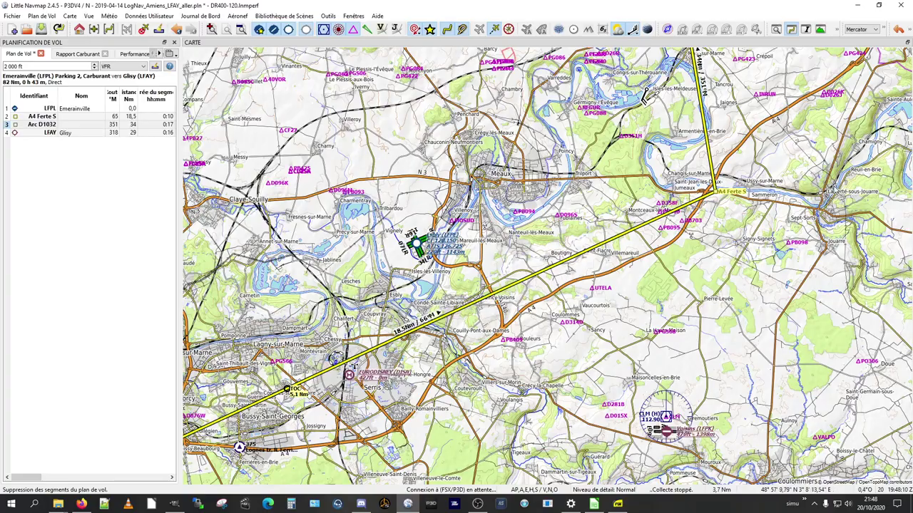
Follow the second leg north from A4 Ferte S past Crépy-en-Valois and Morienval to Arc D1032
drag(739, 165, 738, 381)
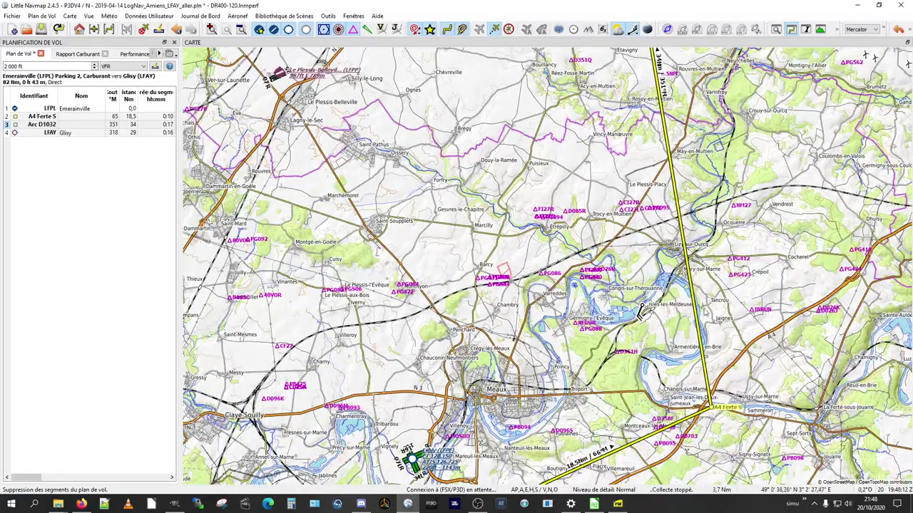
drag(697, 224, 698, 468)
drag(575, 93, 592, 429)
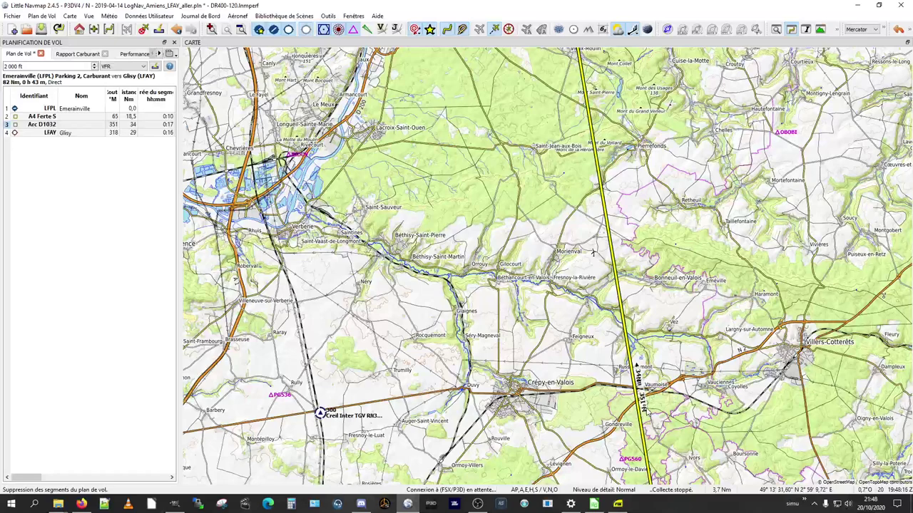
scroll(592, 251, up, 2)
mouse_move(592, 251)
mouse_down()
mouse_move(540, 100)
mouse_move(589, 237)
mouse_up()
scroll(540, 100, down, 2)
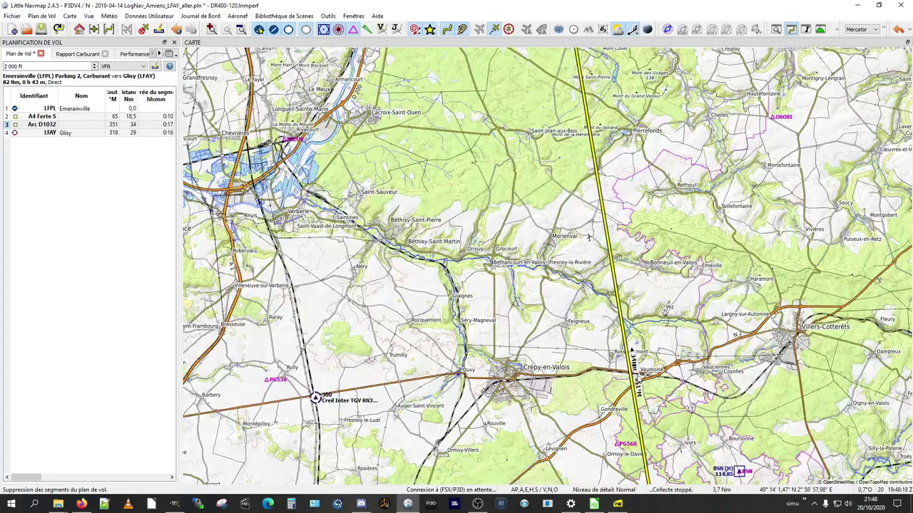
scroll(617, 382, down, 2)
drag(617, 381, 580, 315)
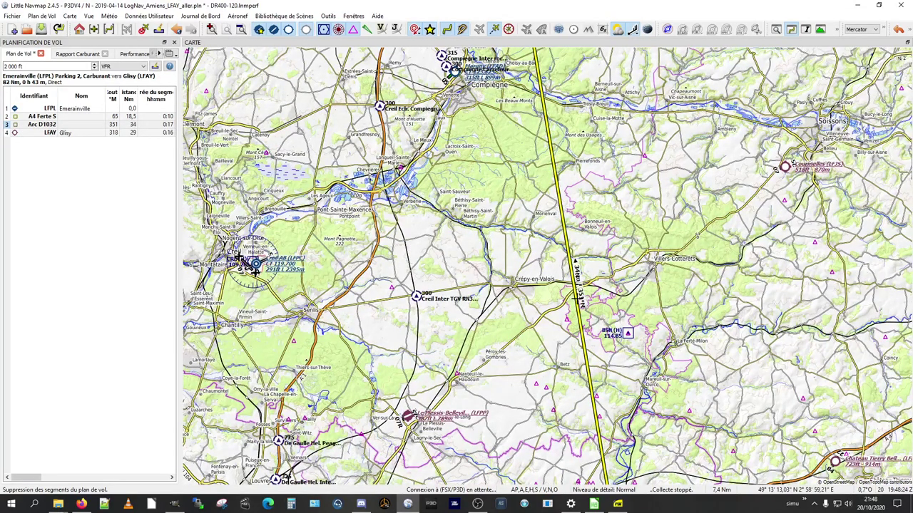
scroll(531, 273, down, 1)
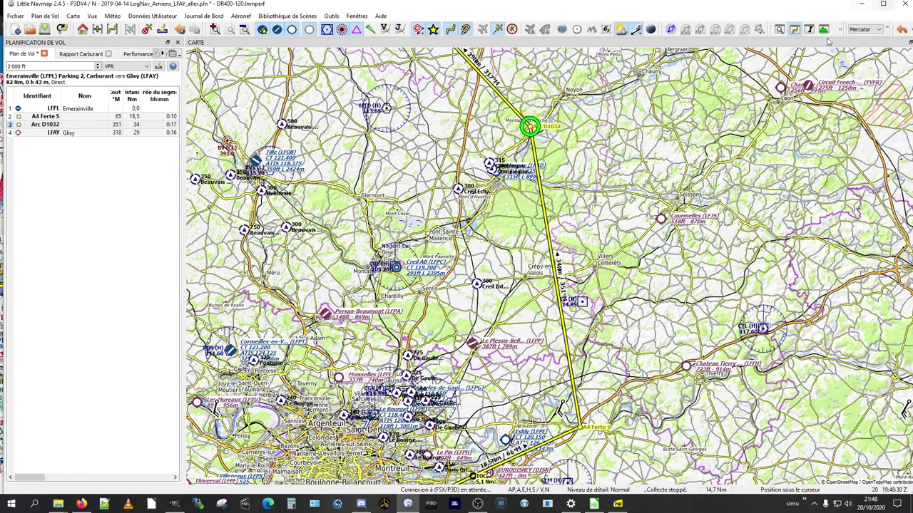
Switch to the LogNav10 CALCULS spreadsheet in LibreOffice Calc and select the first leg's DIST cell, L6
drag(509, 7, 560, 132)
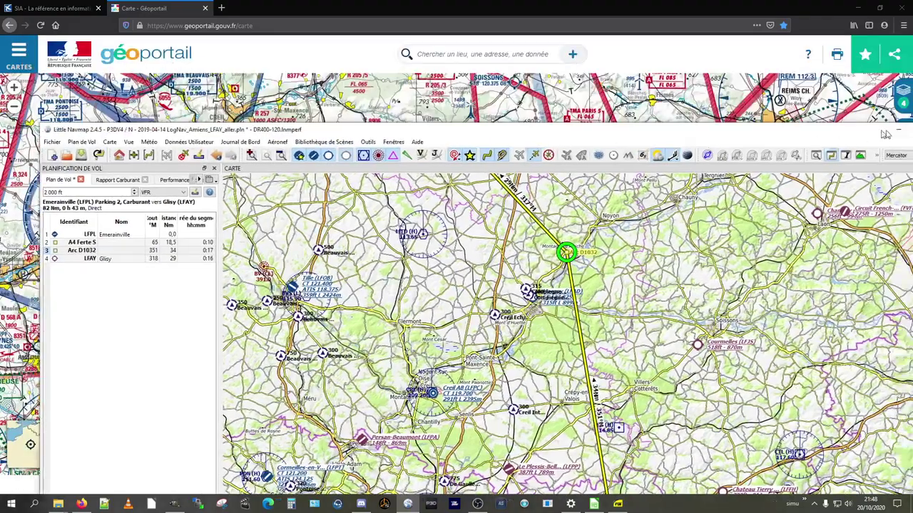
drag(906, 129, 827, 129)
click(854, 7)
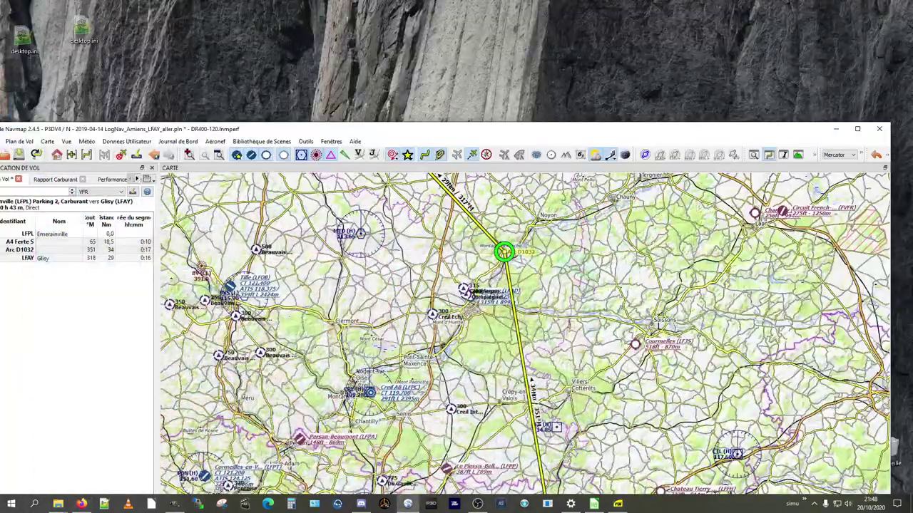
click(593, 504)
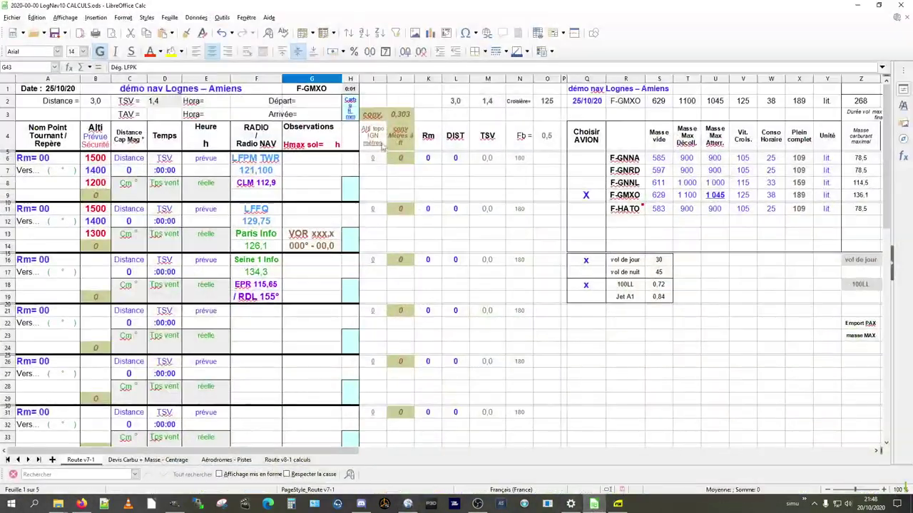
click(450, 161)
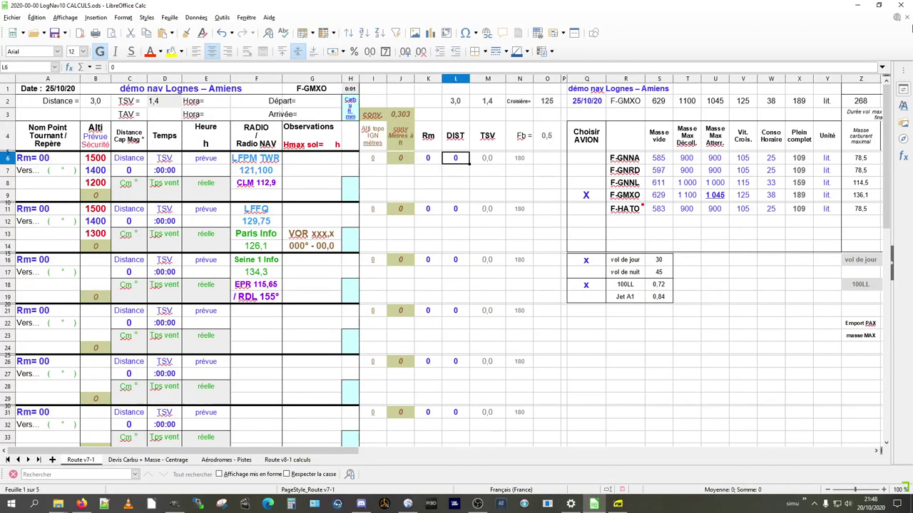
Minimise the spreadsheet and Little Navmap, and switch to the Géoportail map in Firefox
click(859, 6)
drag(536, 317, 558, 428)
double_click(604, 130)
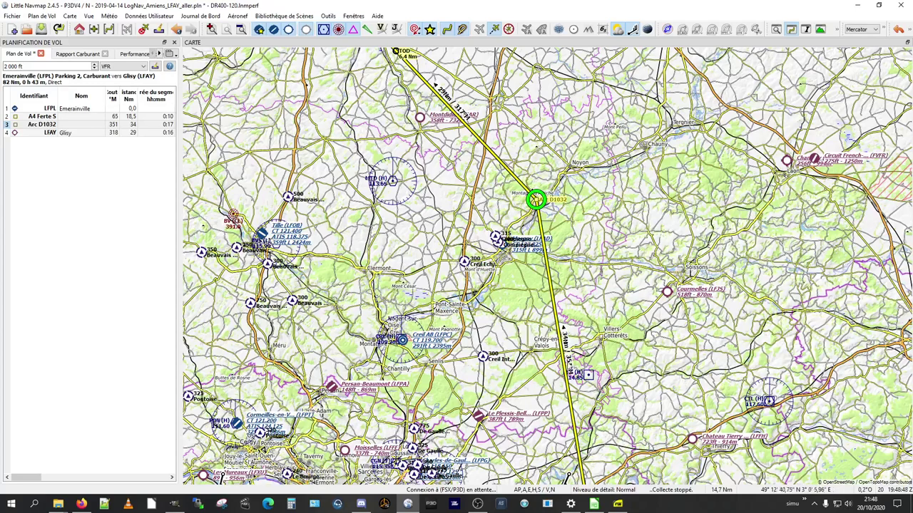
click(857, 6)
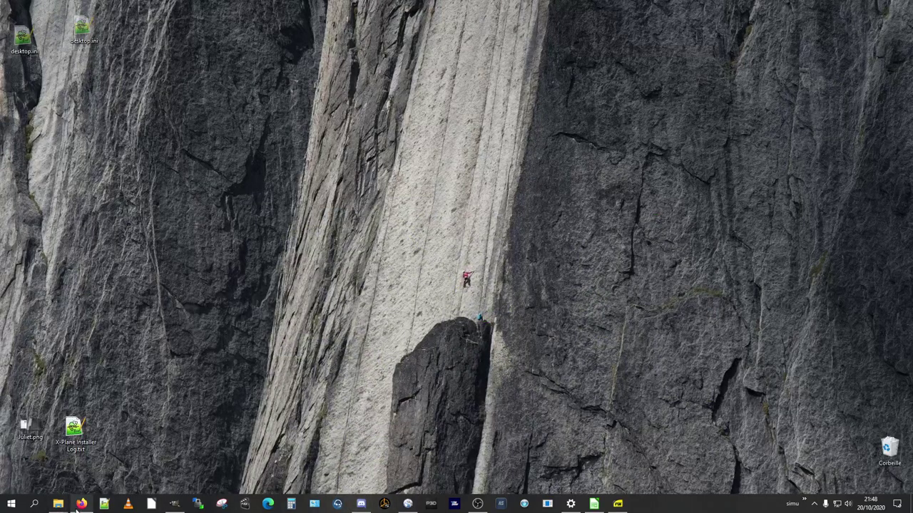
click(80, 503)
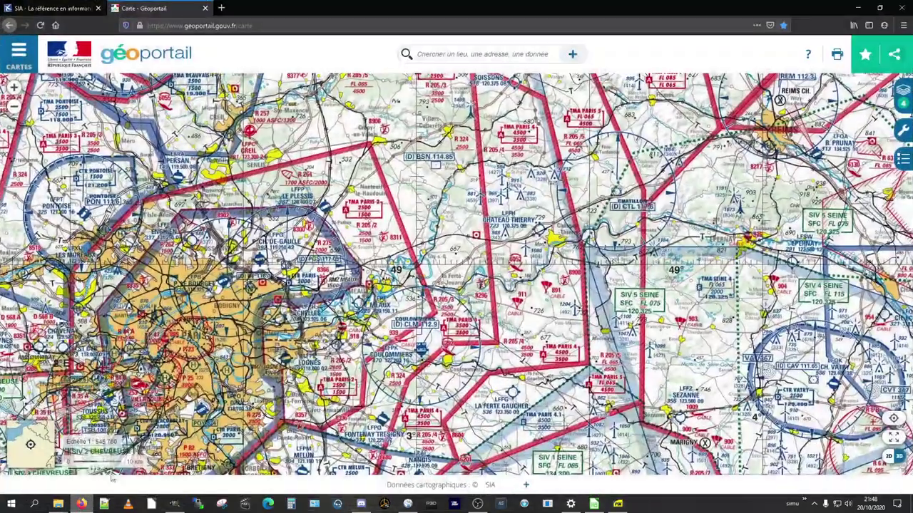
Open Géoportail's data import tool and choose GPX as the import format
click(904, 135)
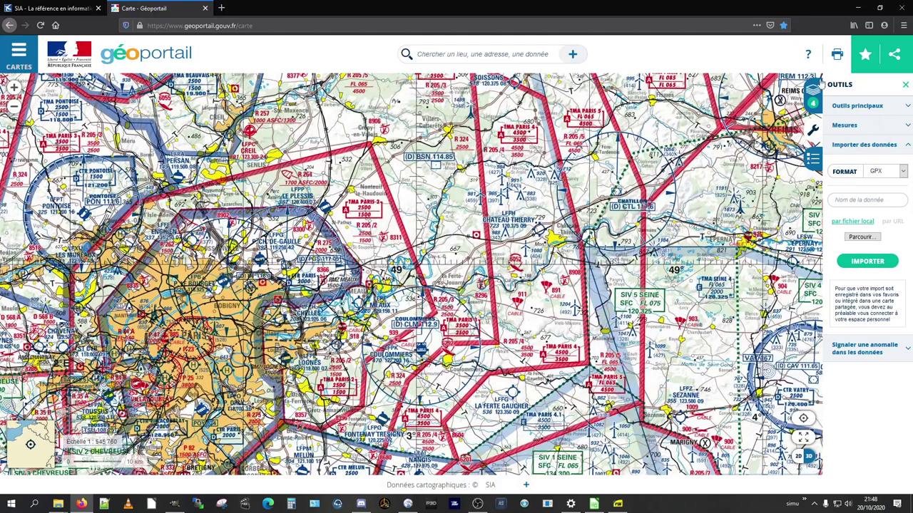
click(902, 86)
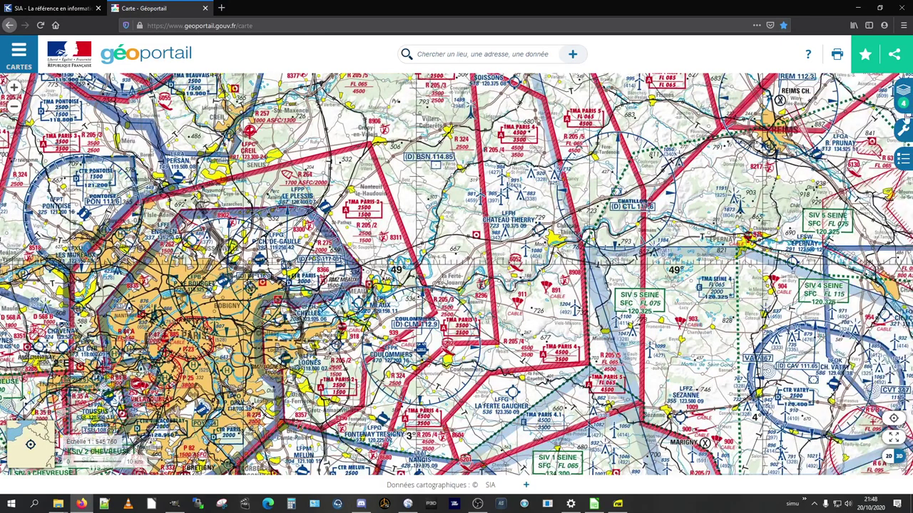
click(905, 134)
click(812, 128)
click(904, 132)
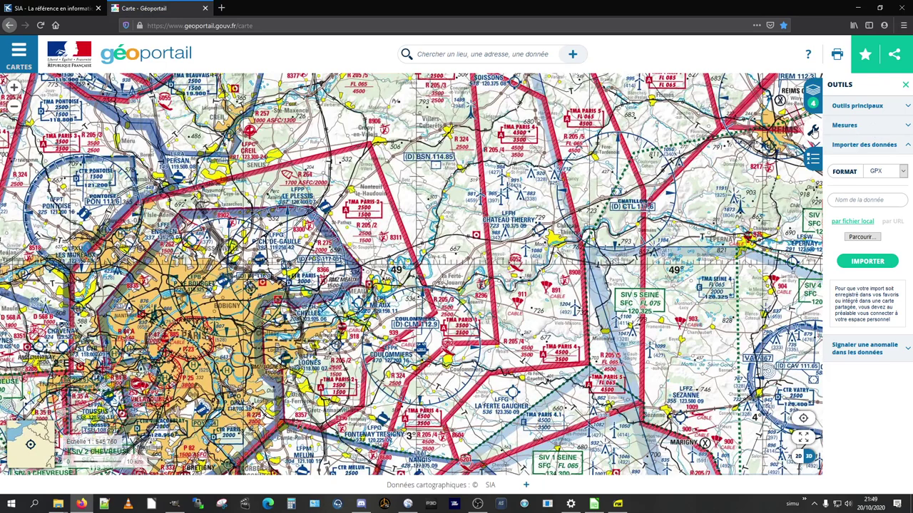
click(902, 176)
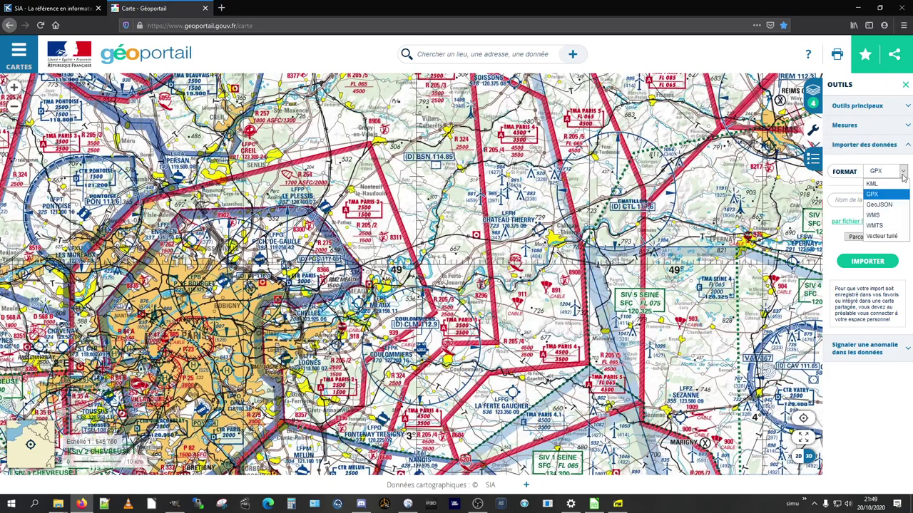
click(871, 194)
Import the local file 20190408_131226_LogNav_Amiens1aller.gpx into the map and display the map full screen
click(862, 238)
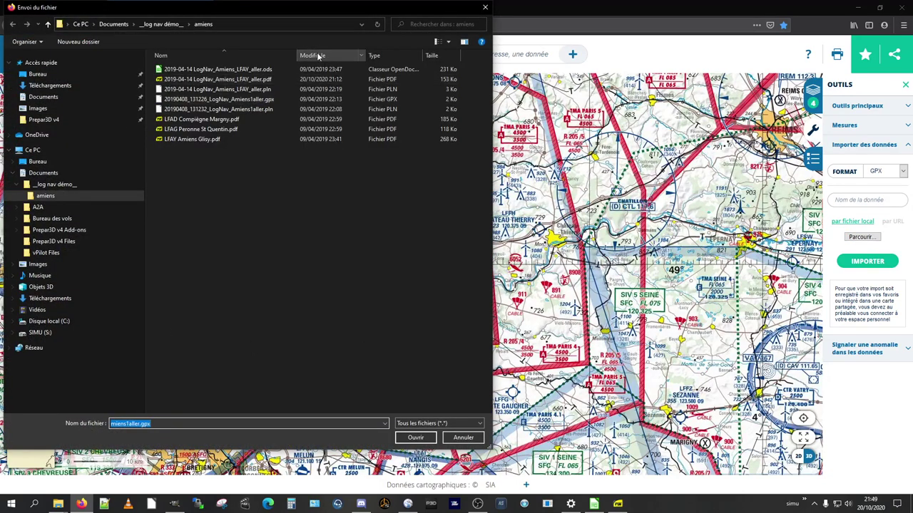
drag(297, 54, 337, 54)
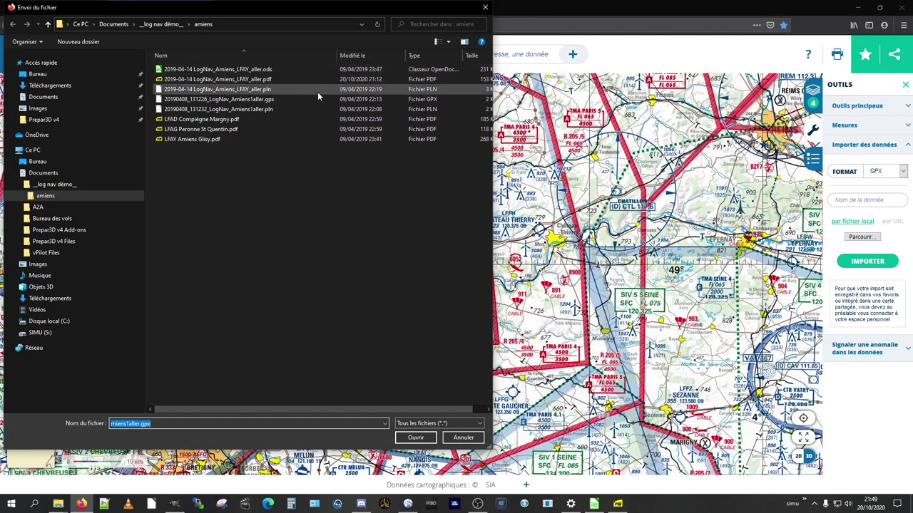
double_click(271, 100)
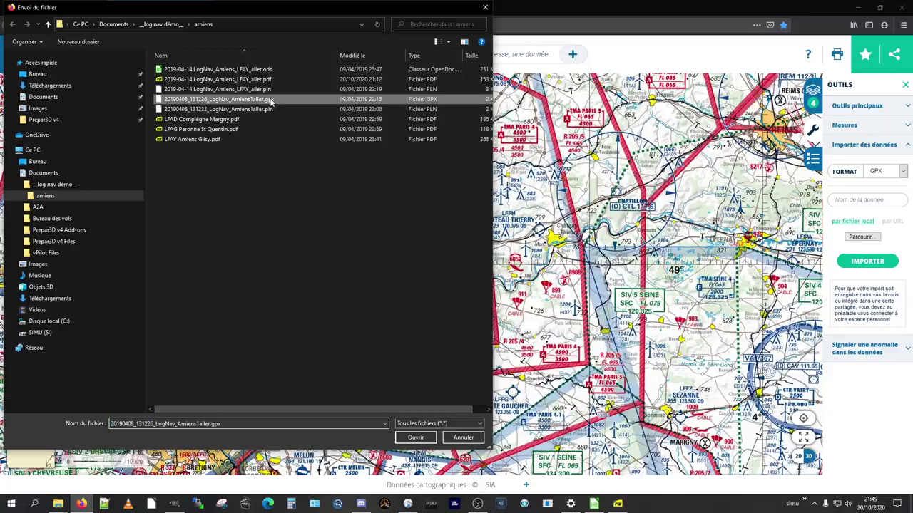
click(860, 262)
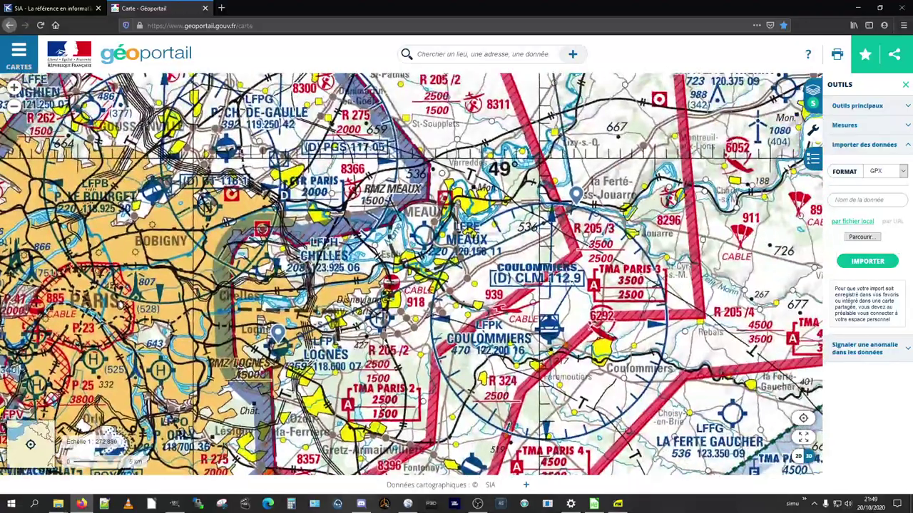
click(904, 86)
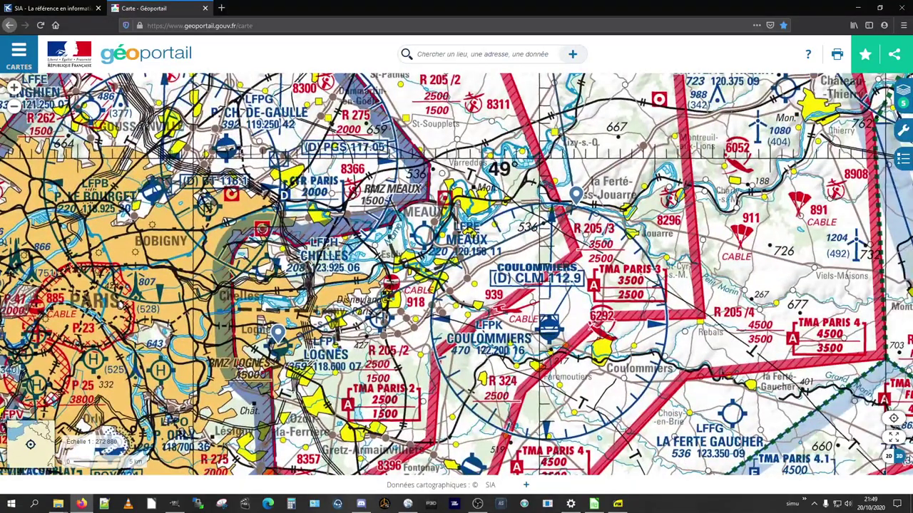
click(894, 437)
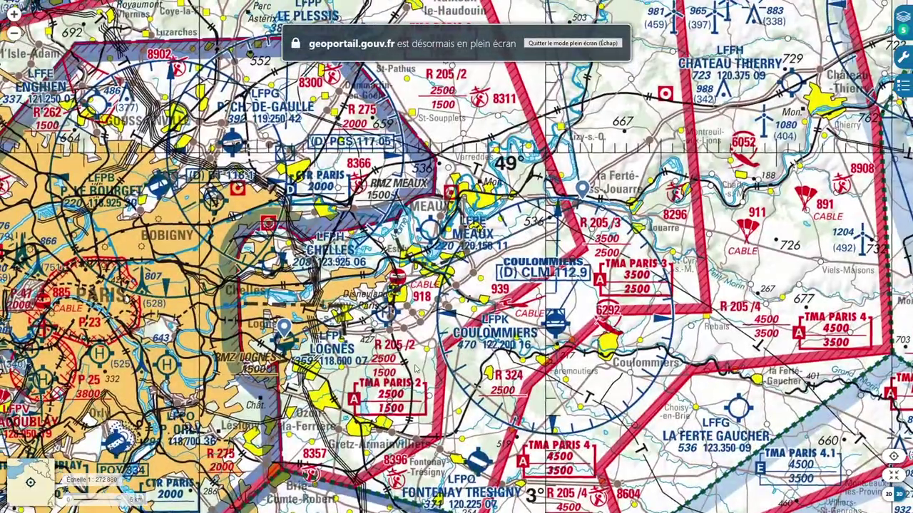
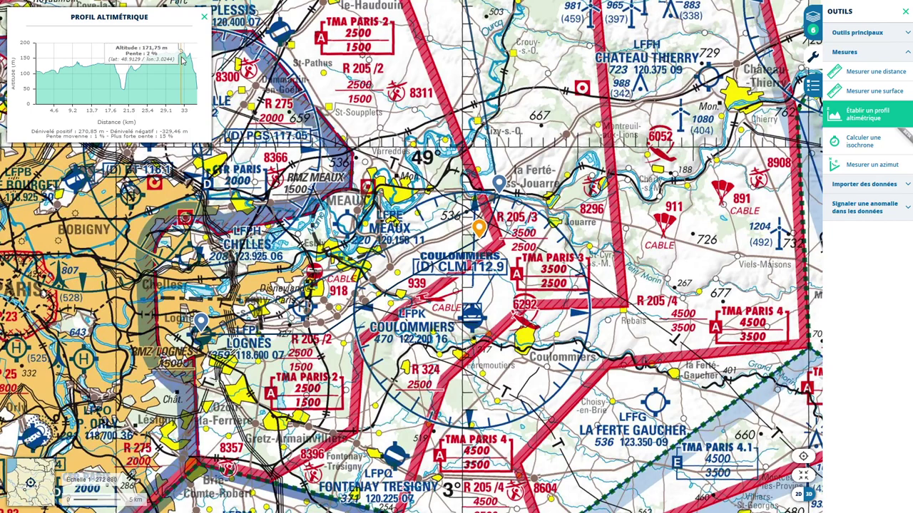
Switch to the LogNav10 CALCULS spreadsheet in LibreOffice Calc and enter 175 as the first leg's IGN topographic altitude in I6
key(alt+Tab)
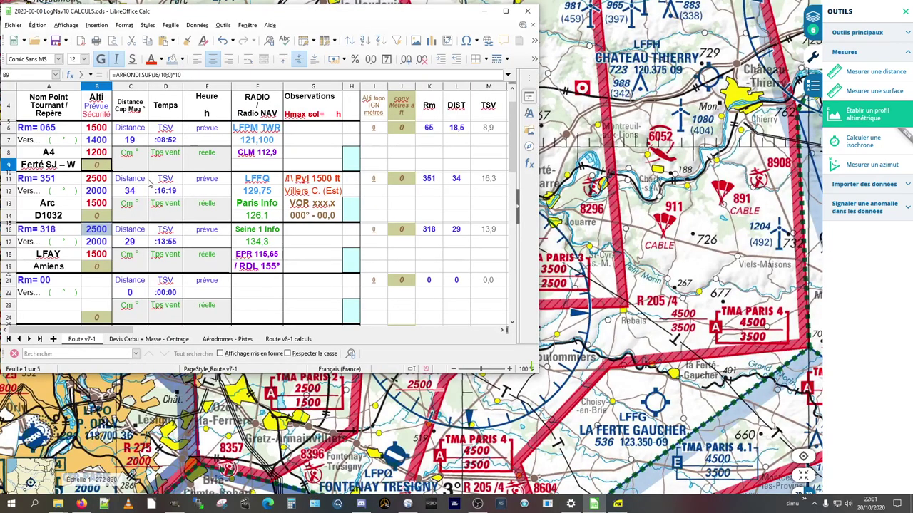
click(374, 129)
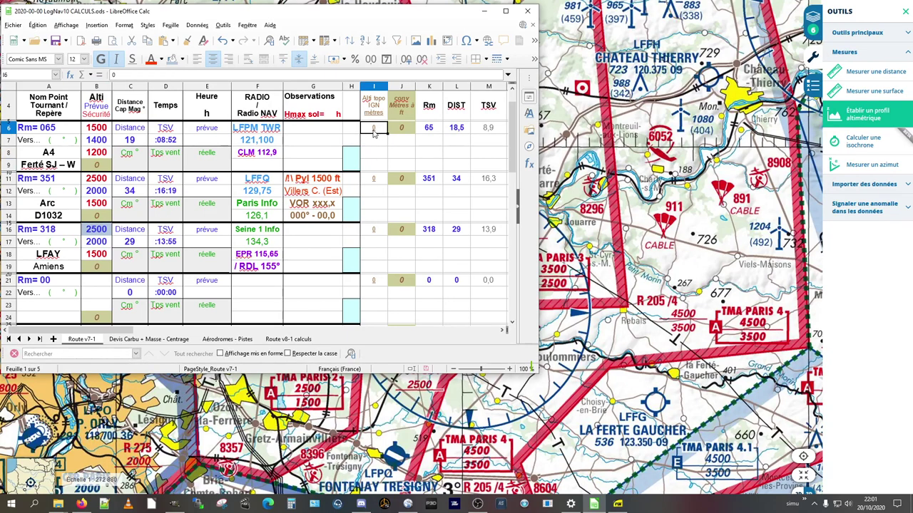
text(175)
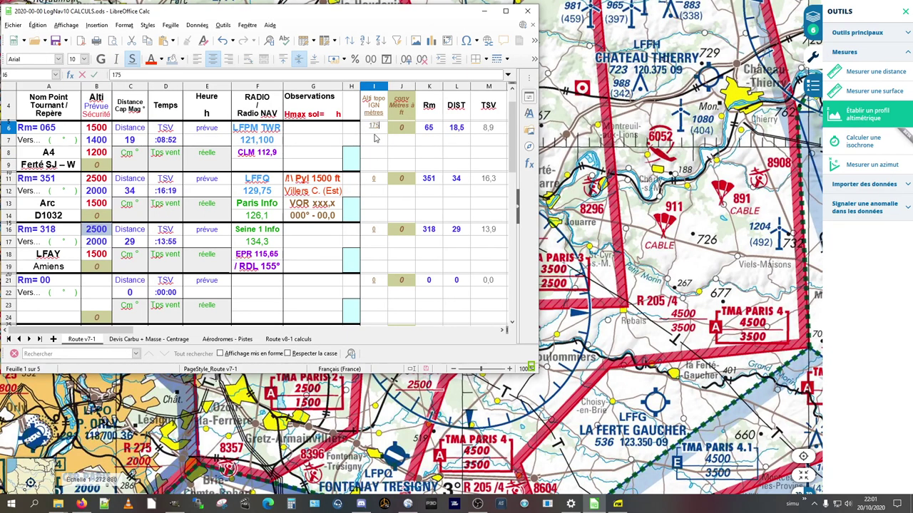
key(Return)
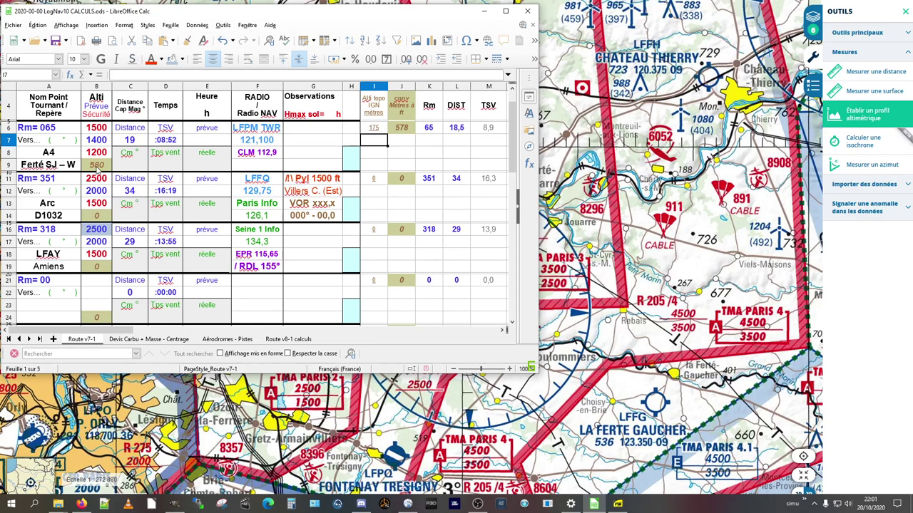
click(97, 166)
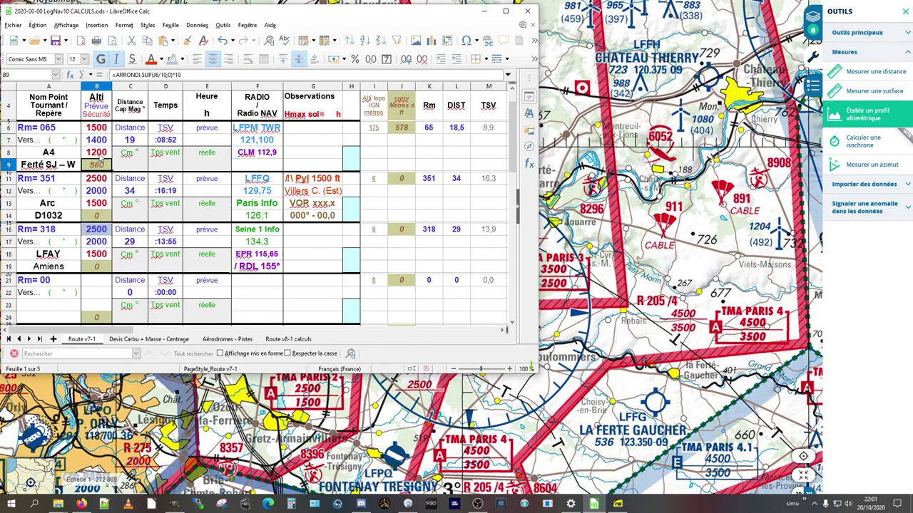
click(98, 154)
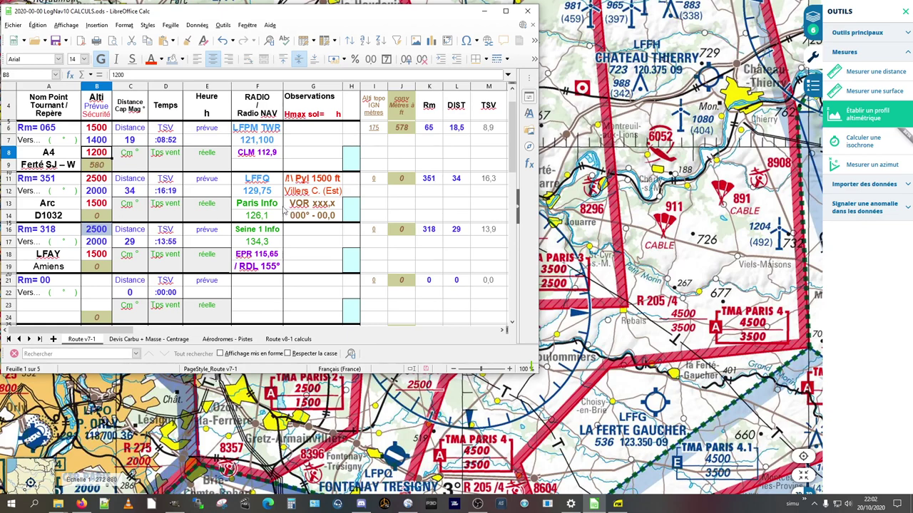
Switch back to the Géoportail map and trace an elevation profile along the second leg, from the La Ferté-sous-Jouarre waypoint to the one north of Compiègne
click(570, 267)
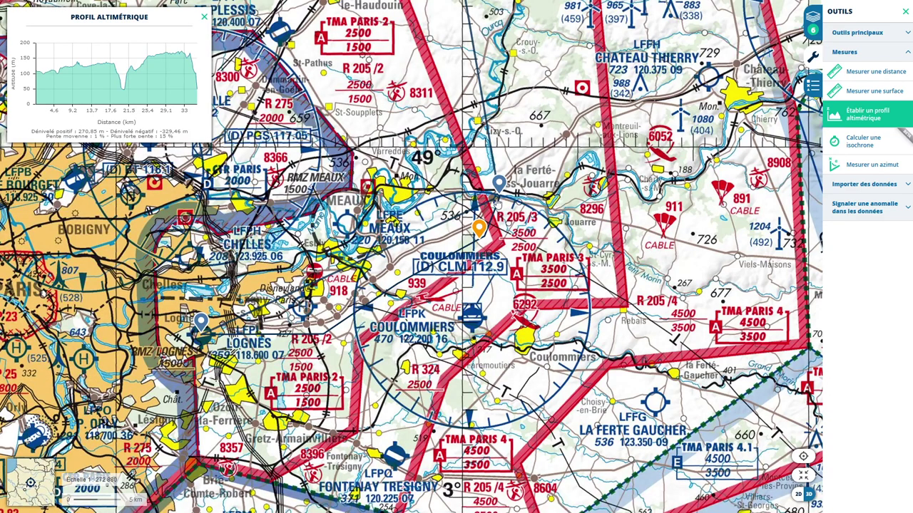
drag(499, 195, 557, 389)
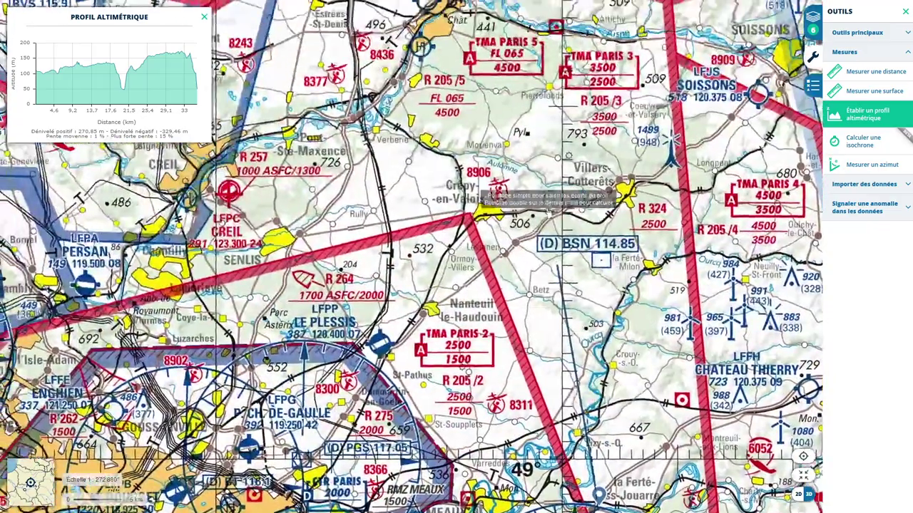
click(583, 414)
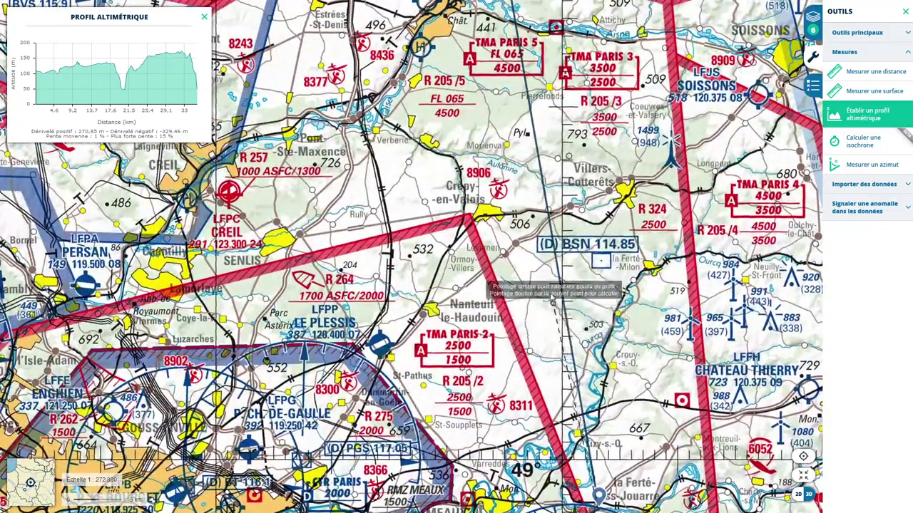
drag(515, 151, 563, 242)
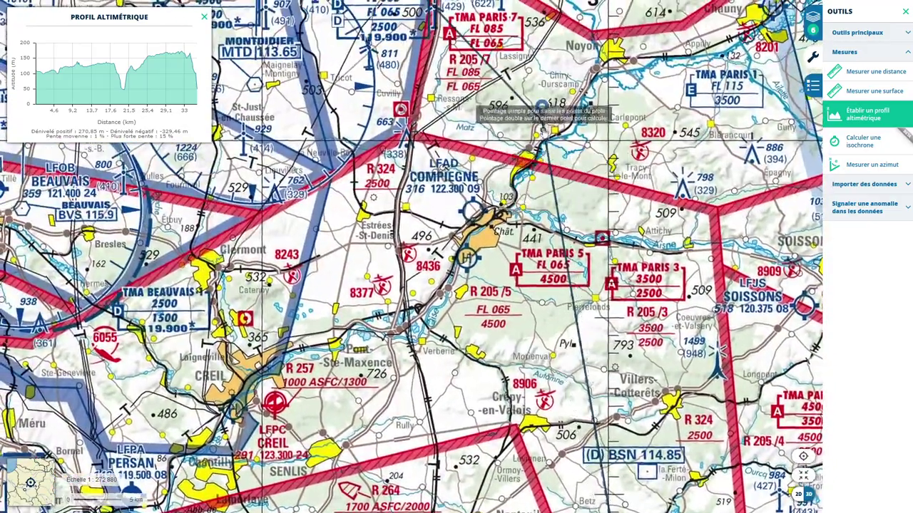
double_click(542, 126)
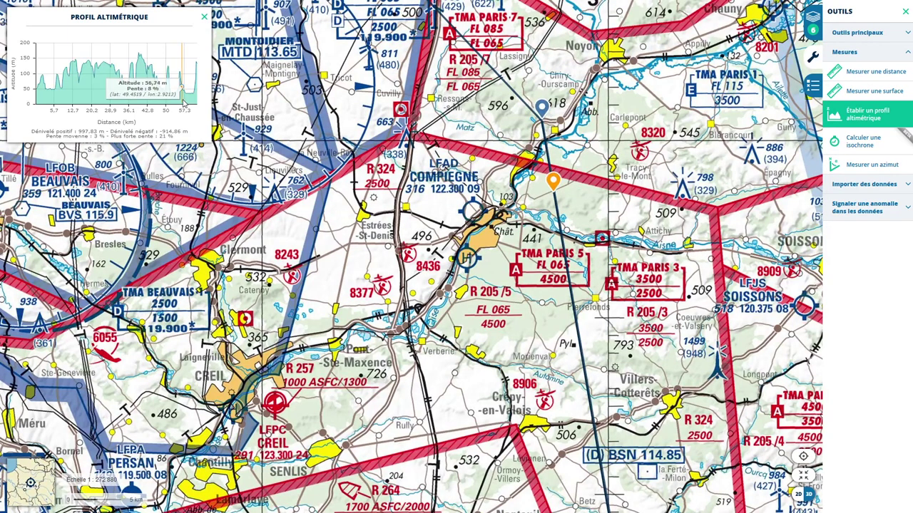
Read the second leg's highest terrain from the elevation profile and enter 170 as its IGN topographic altitude in I11 of the LogNav10 CALCULS spreadsheet
mouse_move(39, 71)
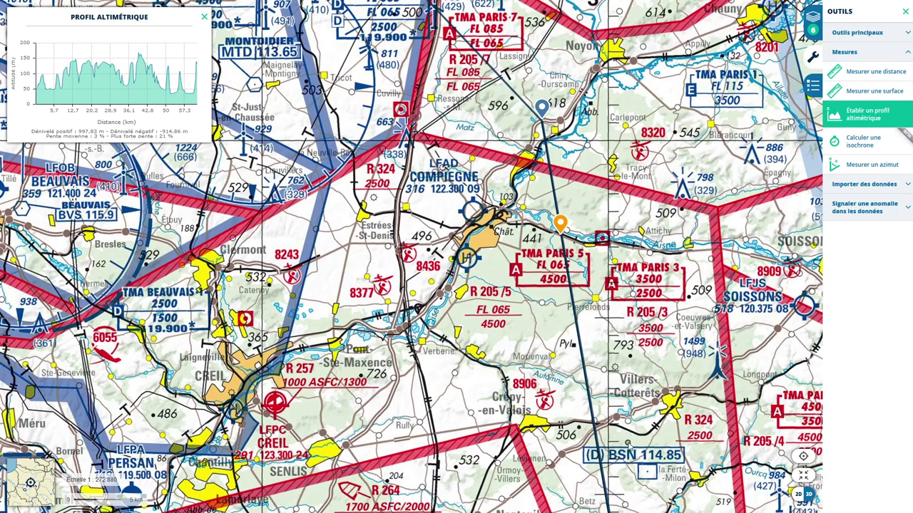
drag(627, 444, 579, 324)
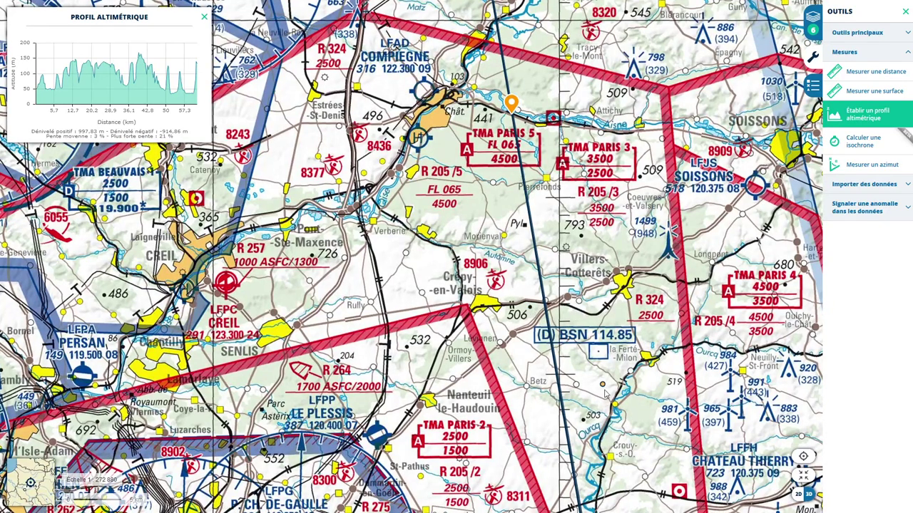
drag(606, 395, 569, 325)
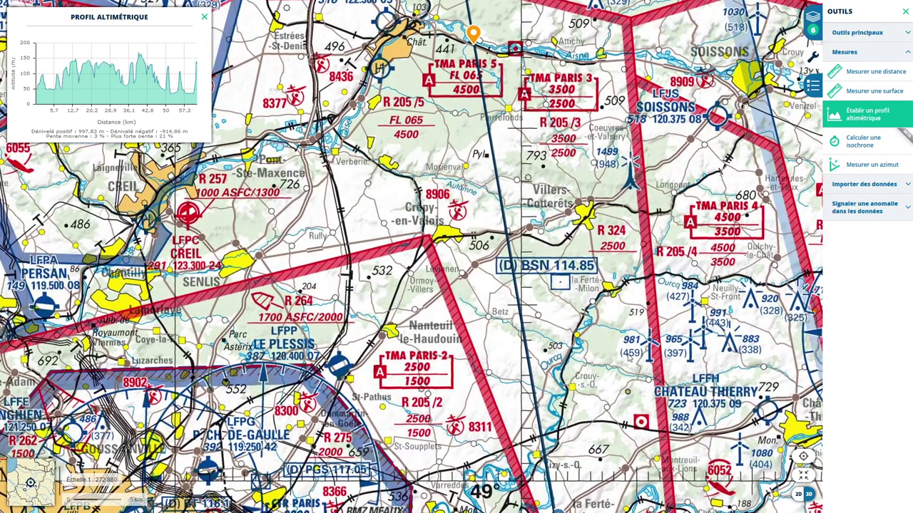
drag(518, 114, 559, 277)
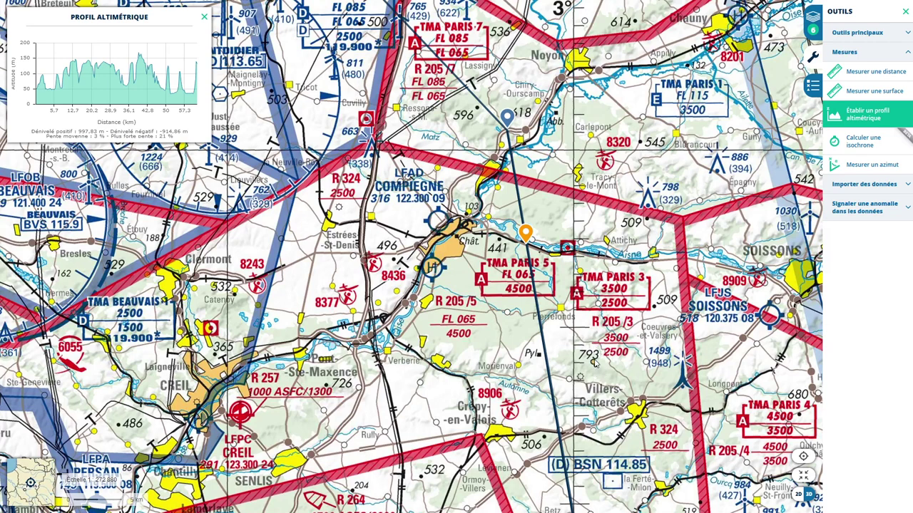
drag(599, 367, 577, 305)
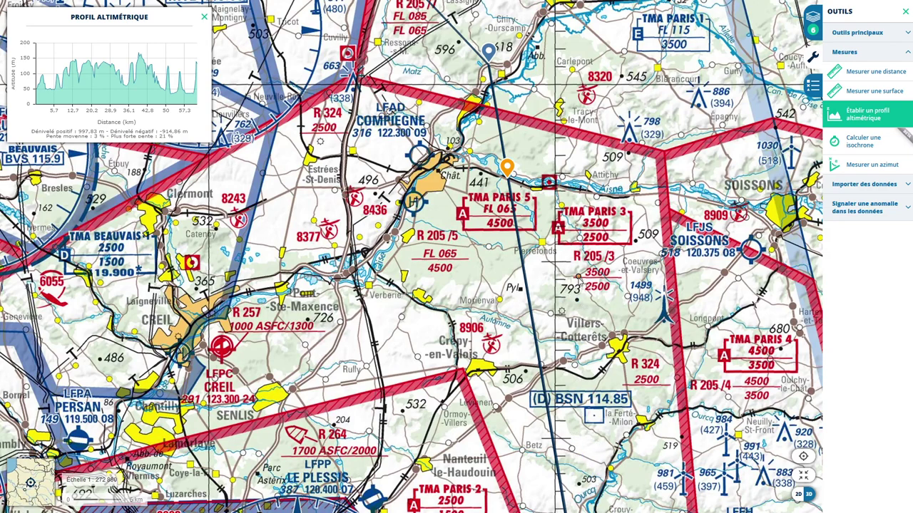
mouse_move(140, 45)
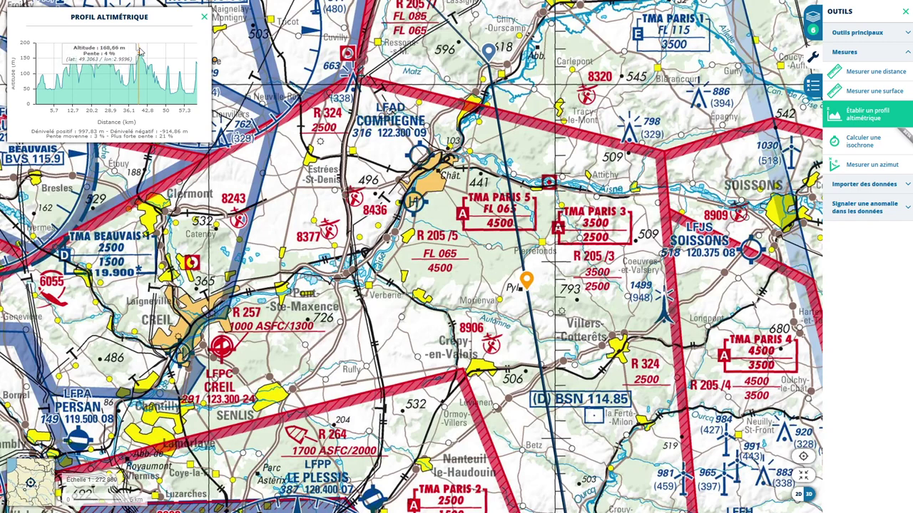
key(alt+Tab)
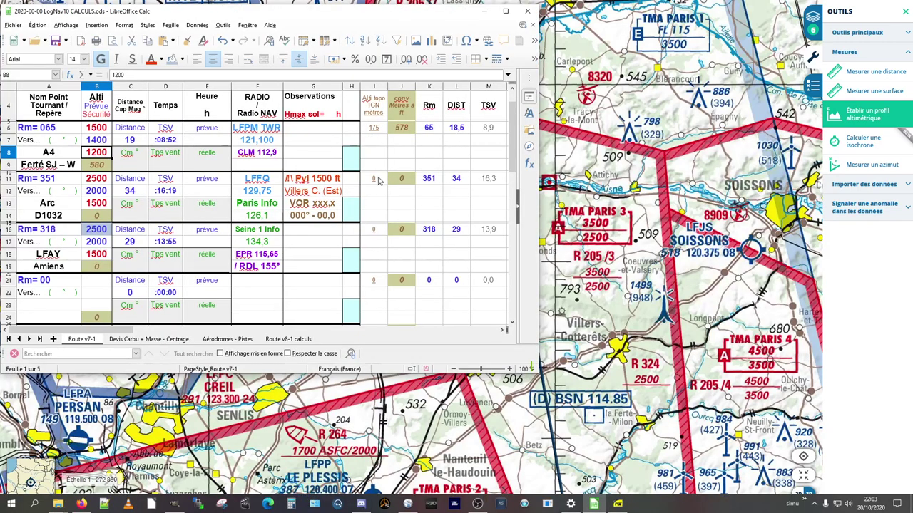
click(379, 181)
text(170)
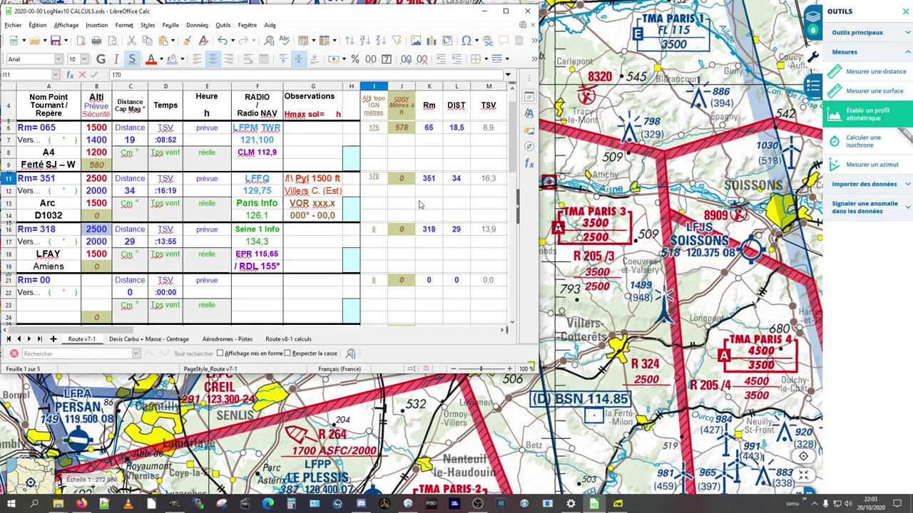
key(Return)
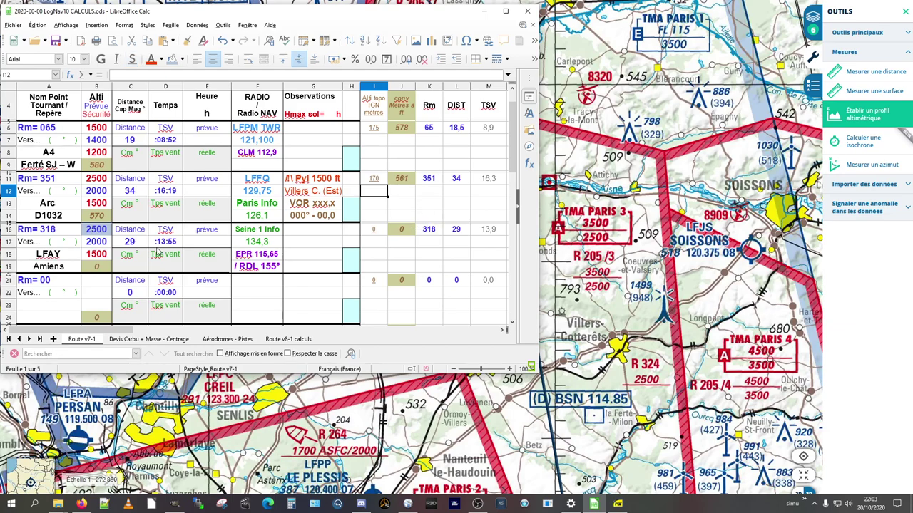
click(99, 216)
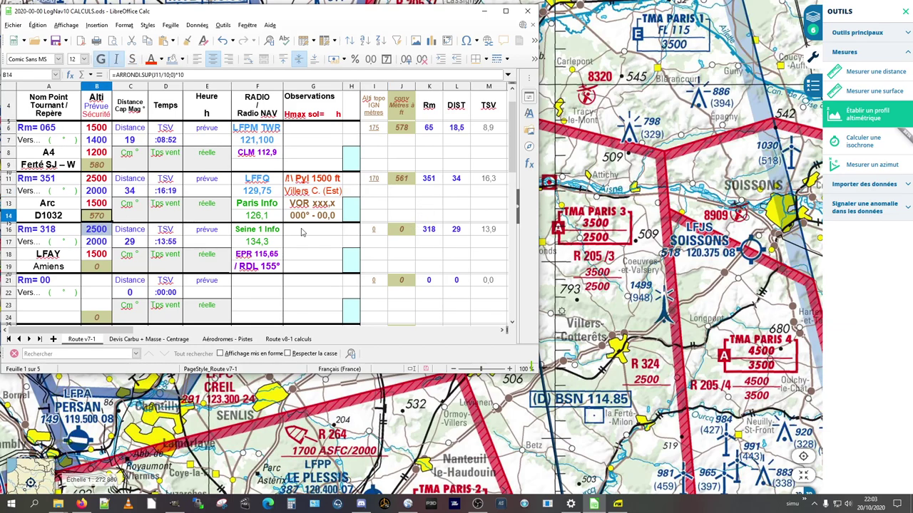
Return to the Géoportail map and examine the second leg between La Ferté-sous-Jouarre and Compiègne
drag(575, 349, 646, 235)
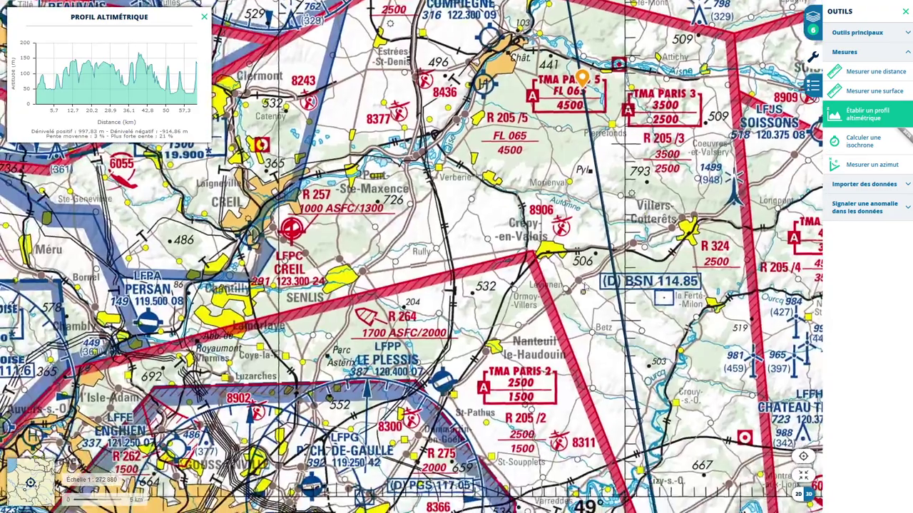
drag(660, 431, 605, 365)
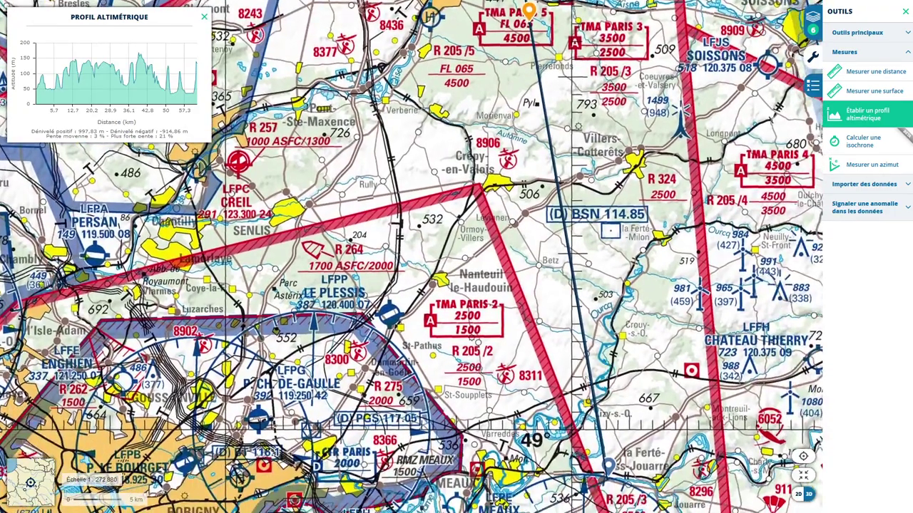
drag(503, 233, 525, 354)
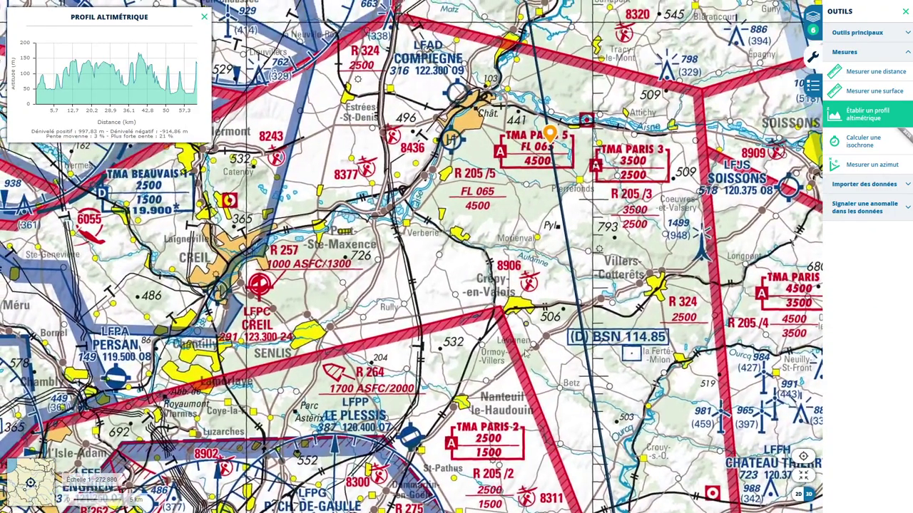
Complete the elevation profile of the leg by ending it at LFAY Amiens, and read the altitude at its highest peak
key(alt+Tab)
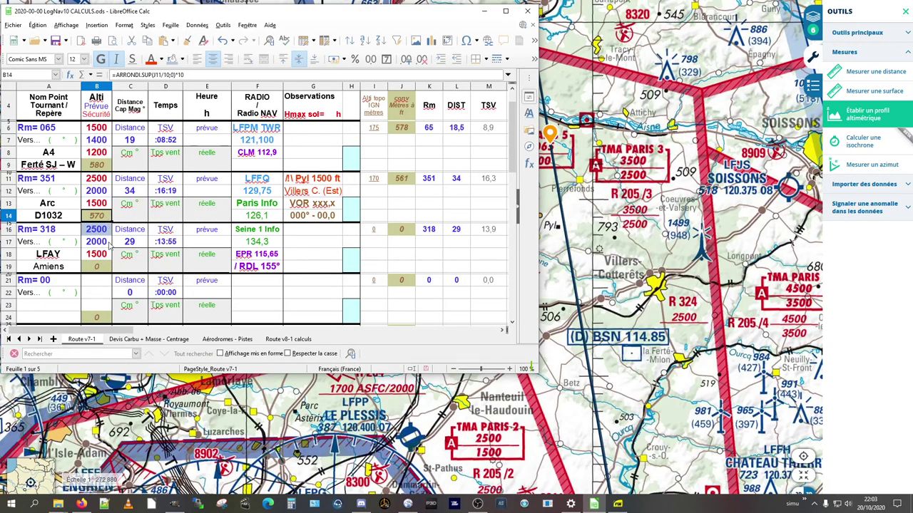
click(592, 360)
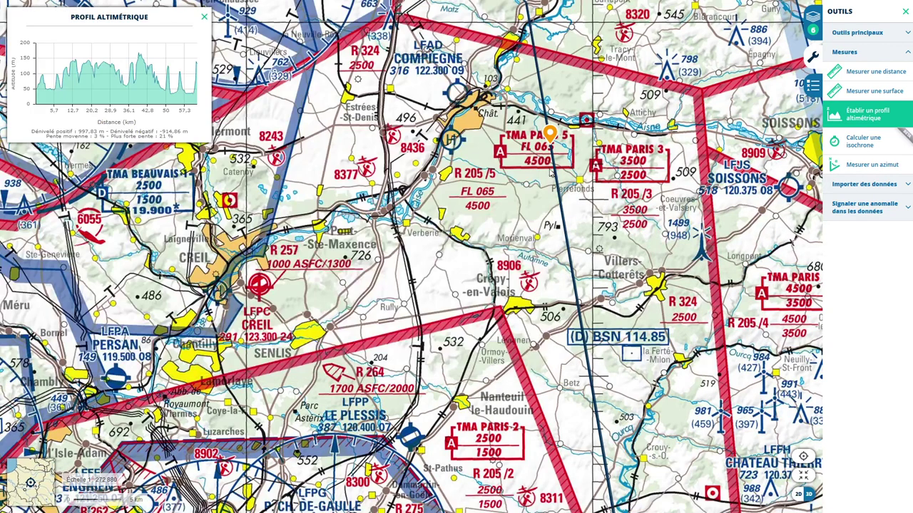
drag(550, 171, 642, 338)
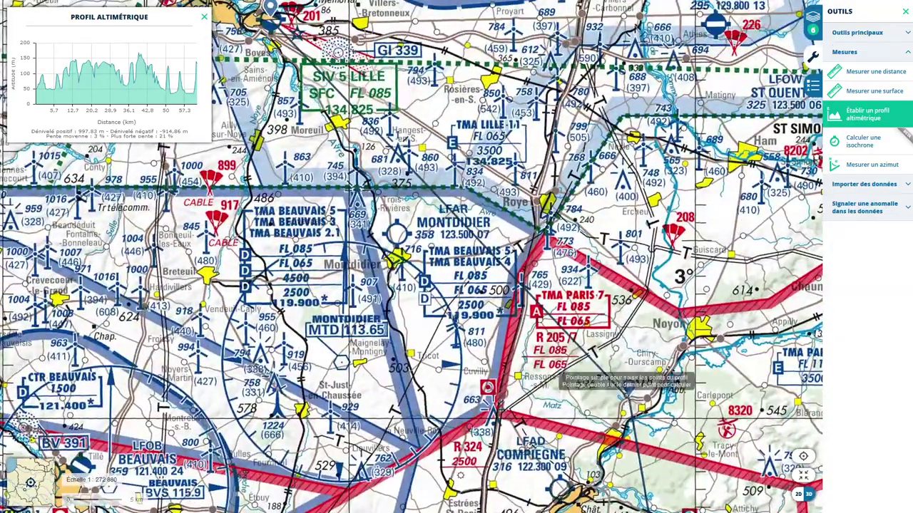
drag(317, 128, 556, 349)
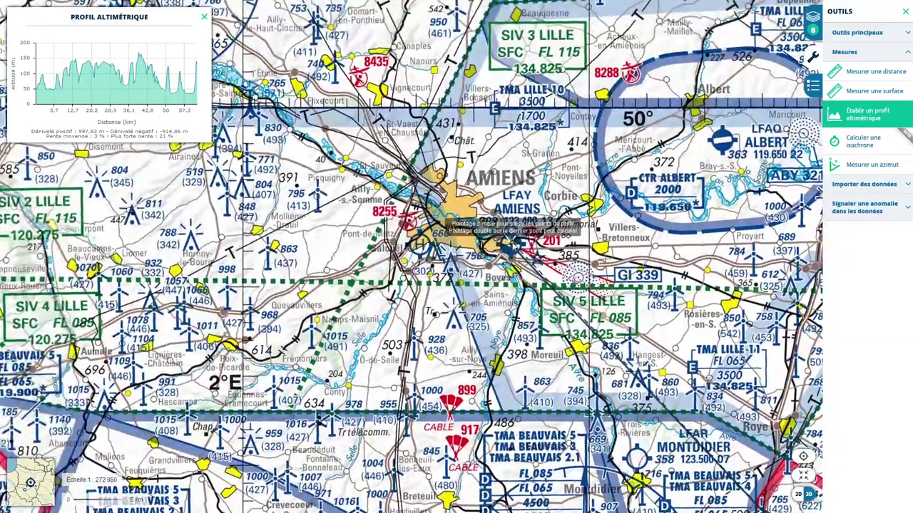
click(512, 245)
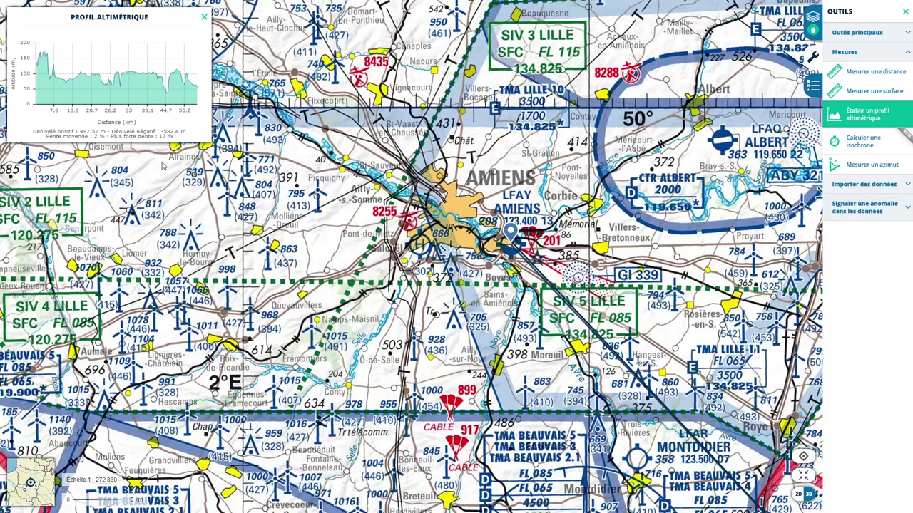
mouse_move(70, 58)
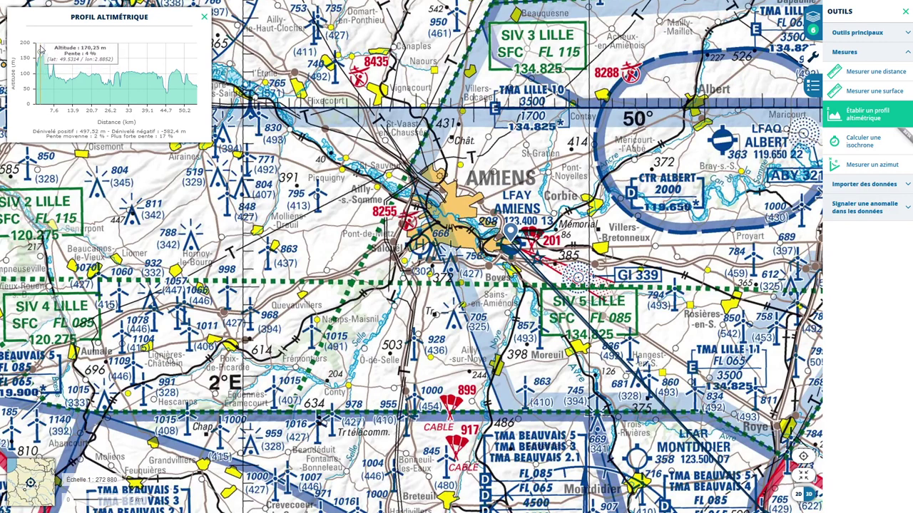
Switch to the LibreOffice Calc log and enter 170 as the IGN topographic altitude in metres for the Rm 318 leg
key(alt+Tab)
click(370, 229)
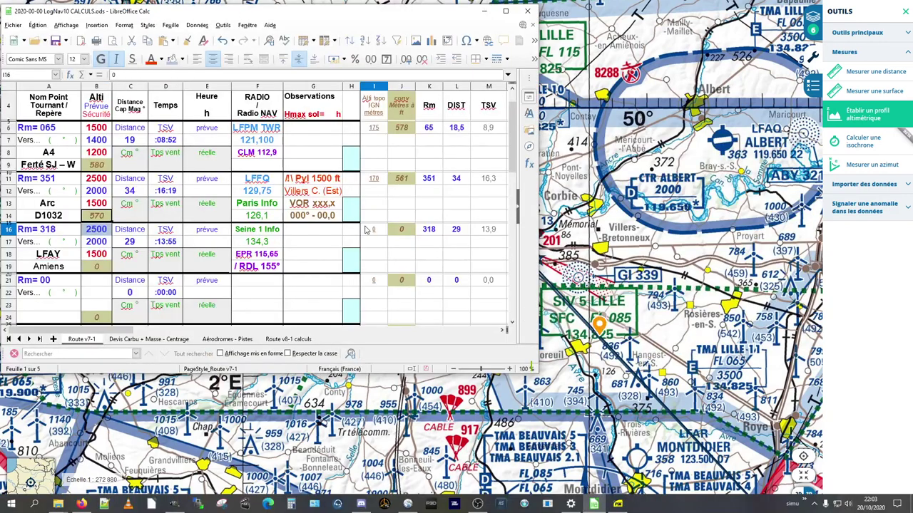
text(170)
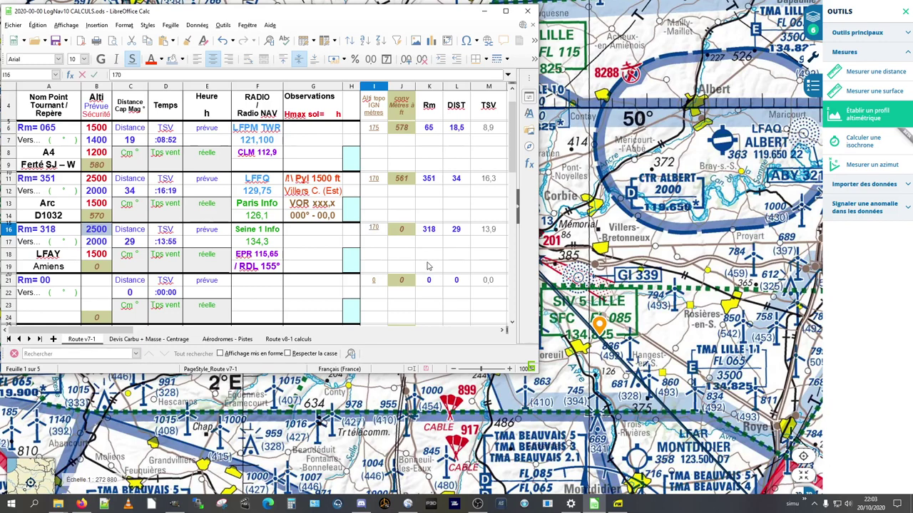
key(Return)
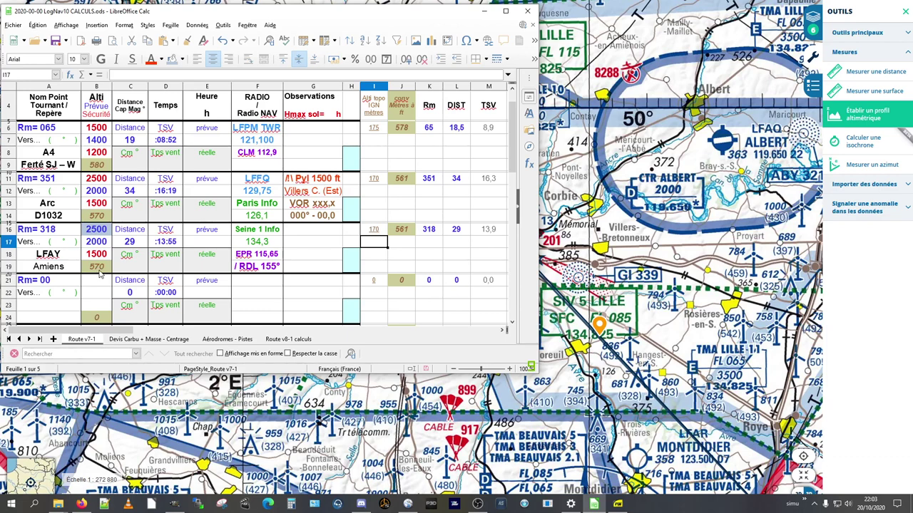
Close the elevation profile on the map and return to the Calc spreadsheet
key(alt+Tab)
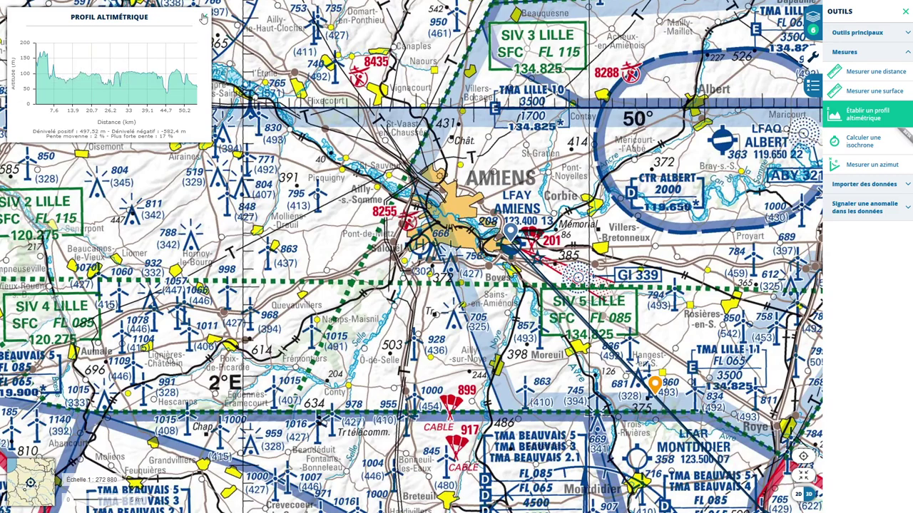
click(203, 18)
key(alt+Tab)
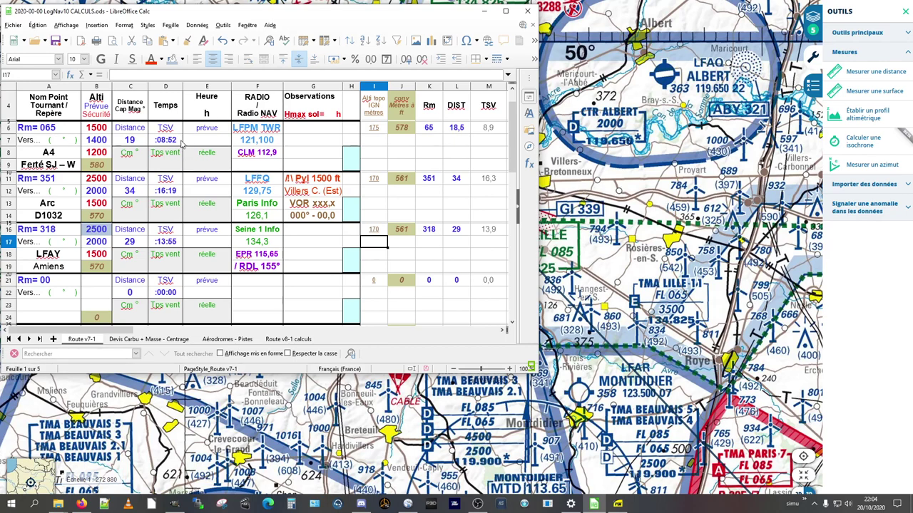
Save the spreadsheet under the name Aller.ods in the amiens folder
key(ctrl+shift+s)
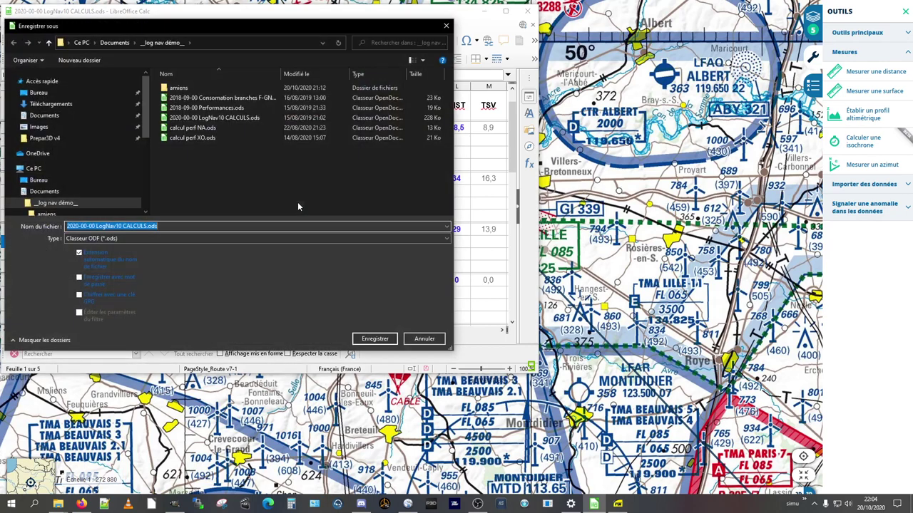
click(187, 89)
double_click(187, 91)
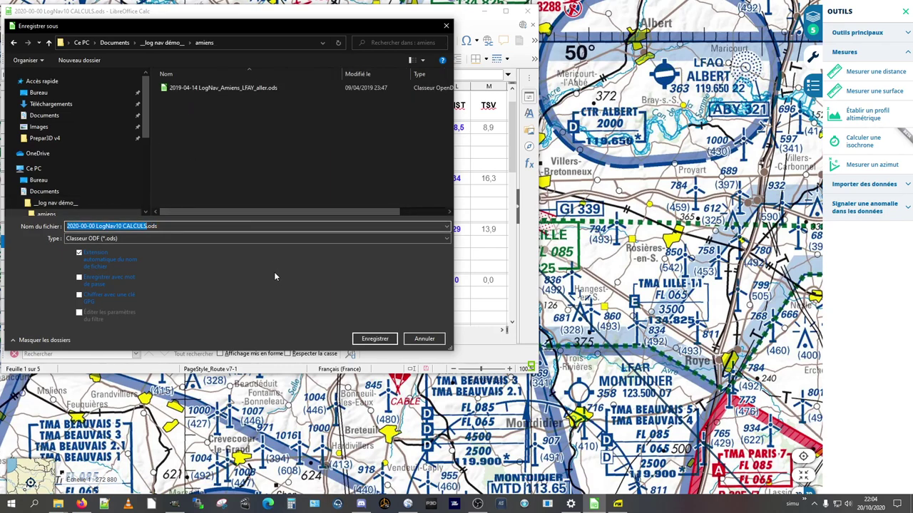
text(Aller)
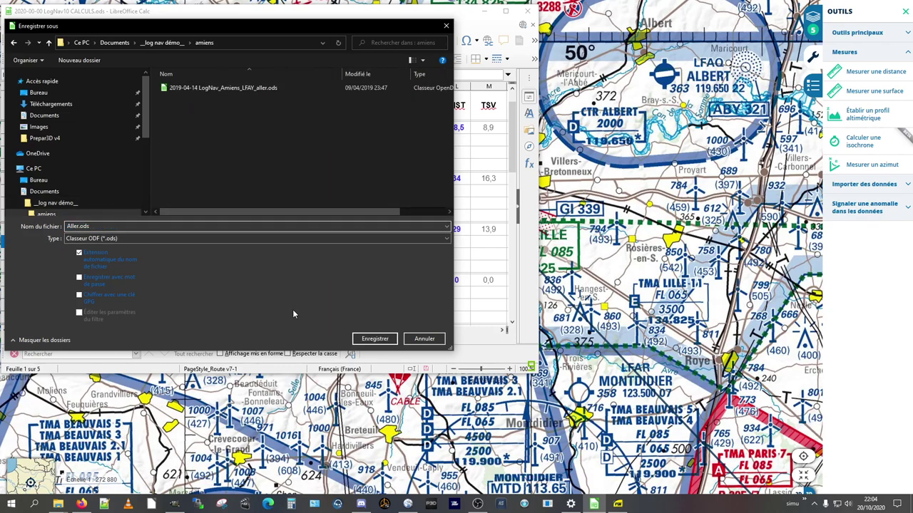
key(Return)
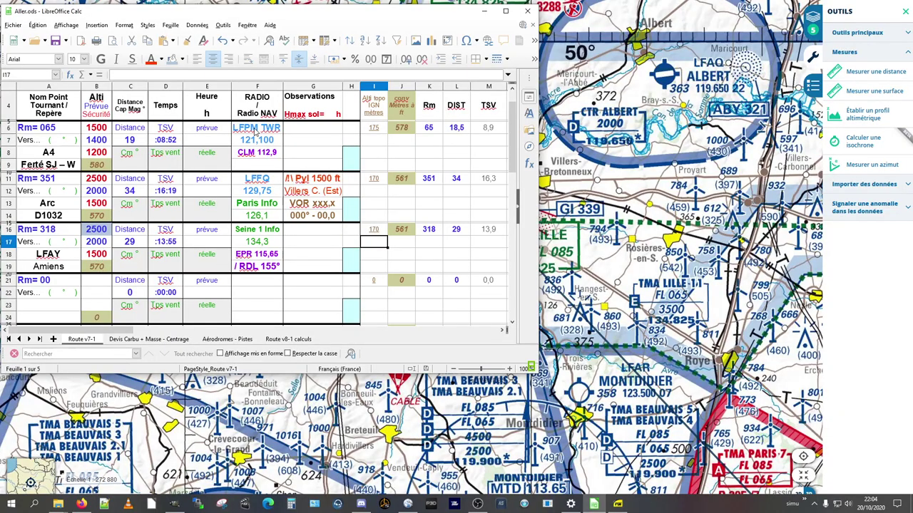
Switch to the map and examine the route on the OACI-VFR chart between the Compiègne and La Ferté-sous-Jouarre turning points
key(alt+Tab)
drag(570, 428, 336, 51)
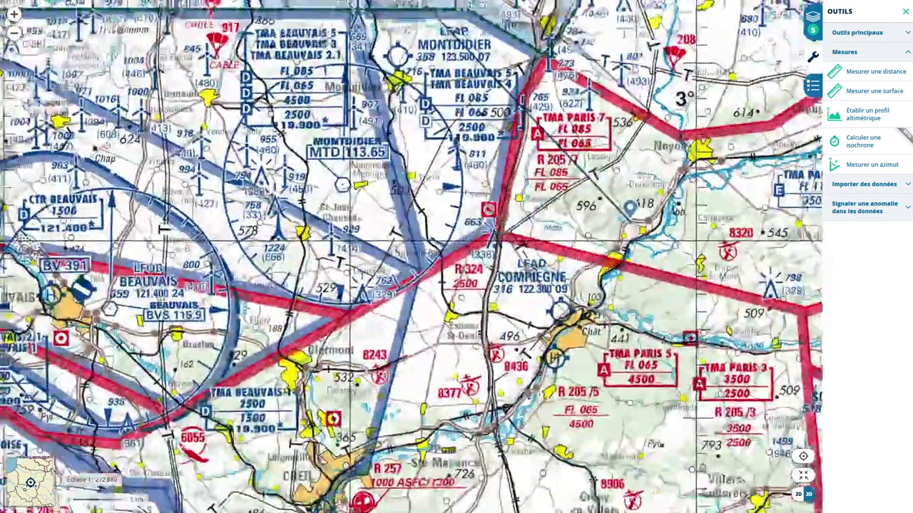
scroll(500, 257, up, 1)
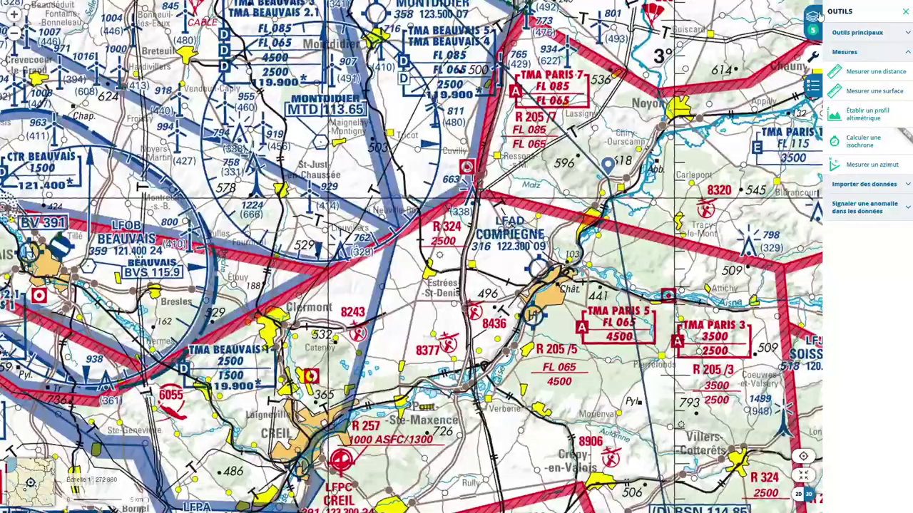
key(Down)
key(Down)
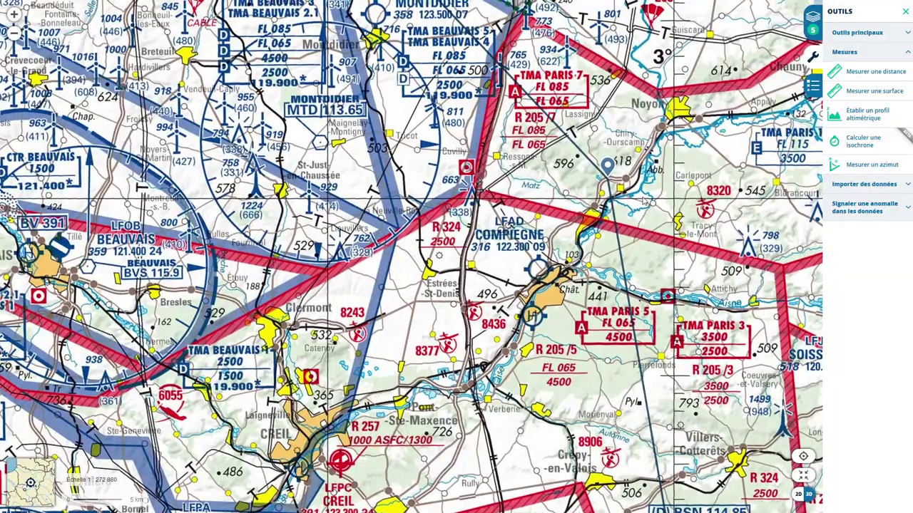
key(Right)
key(Down)
key(Down)
key(Down)
key(Right)
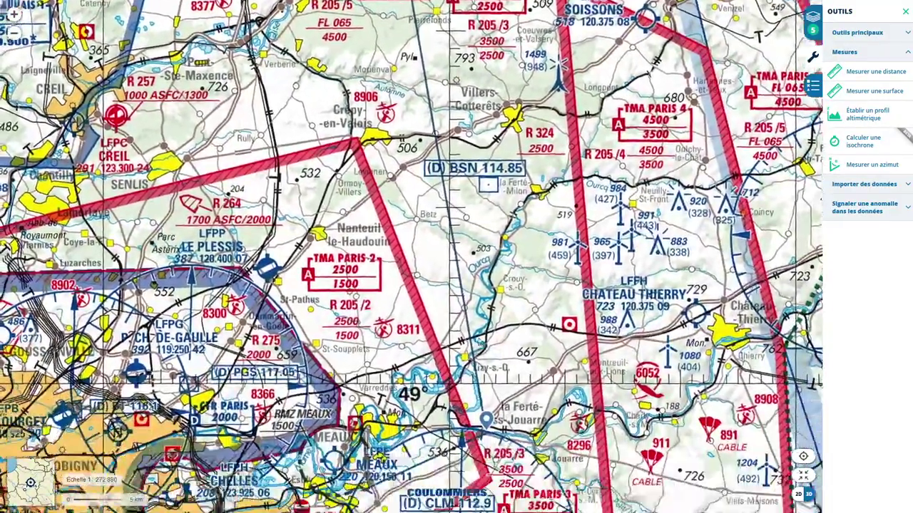
key(Up)
key(Up)
key(Up)
key(Up)
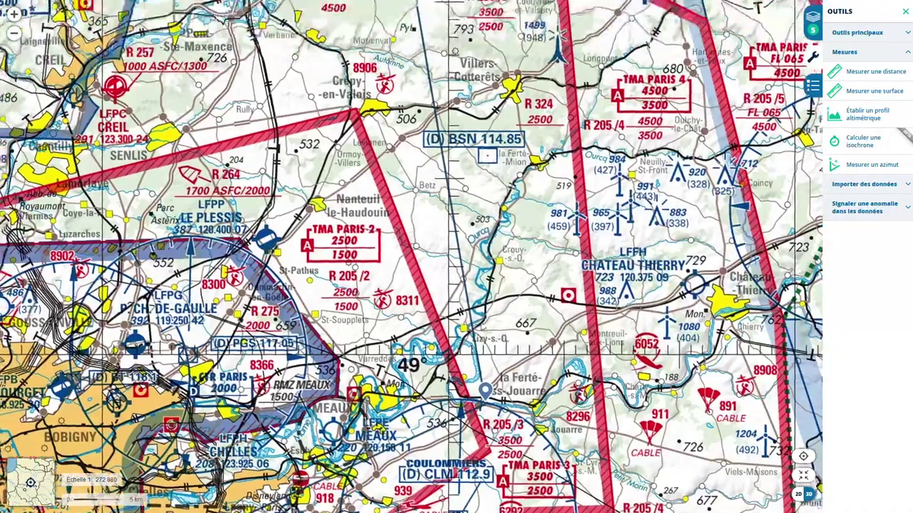
key(Left)
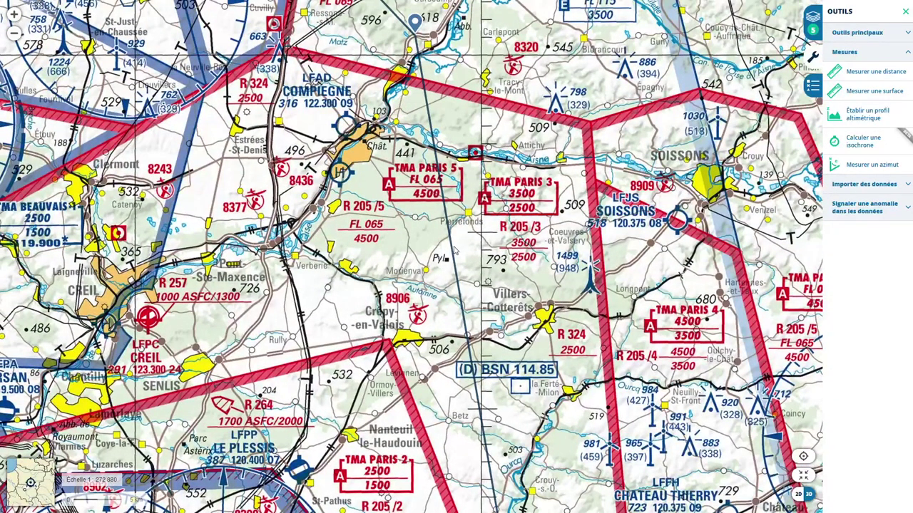
scroll(460, 198, up, 1)
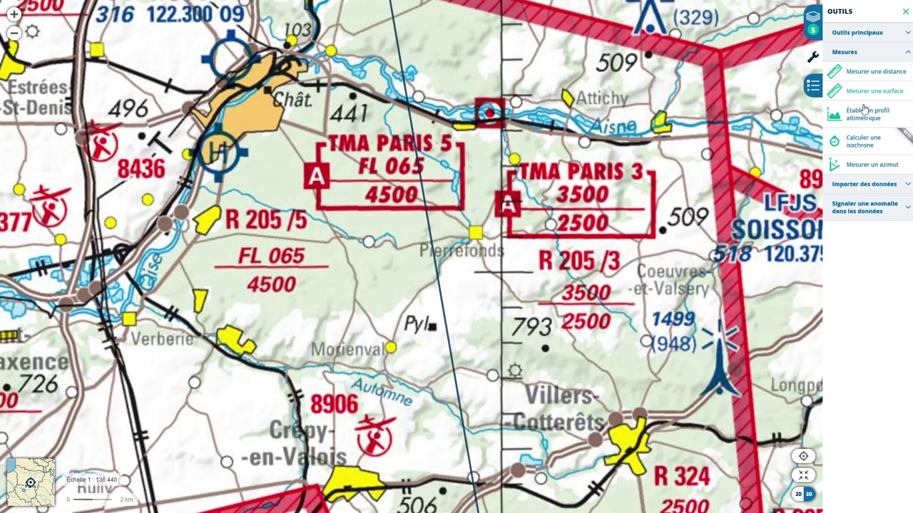
Hide the Carte OACI-VFR layer and show the Carte IGN layer instead
click(811, 23)
click(906, 98)
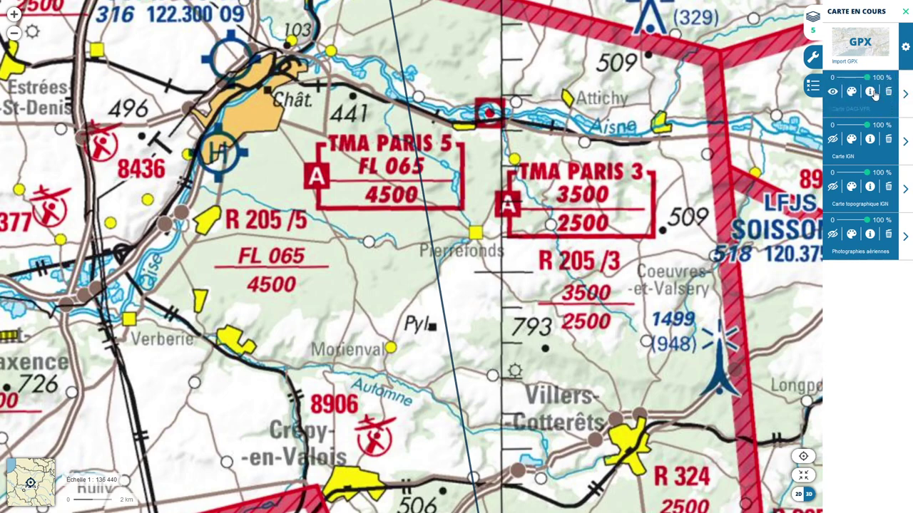
click(833, 92)
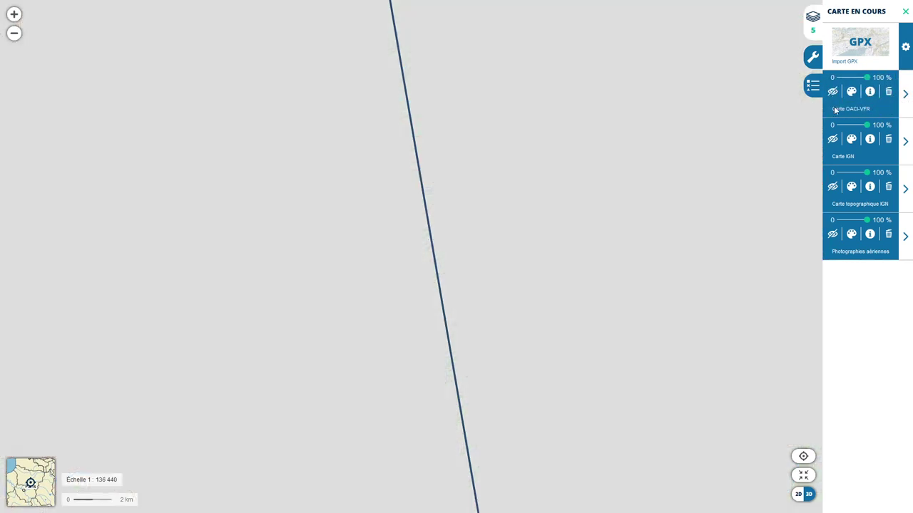
click(832, 141)
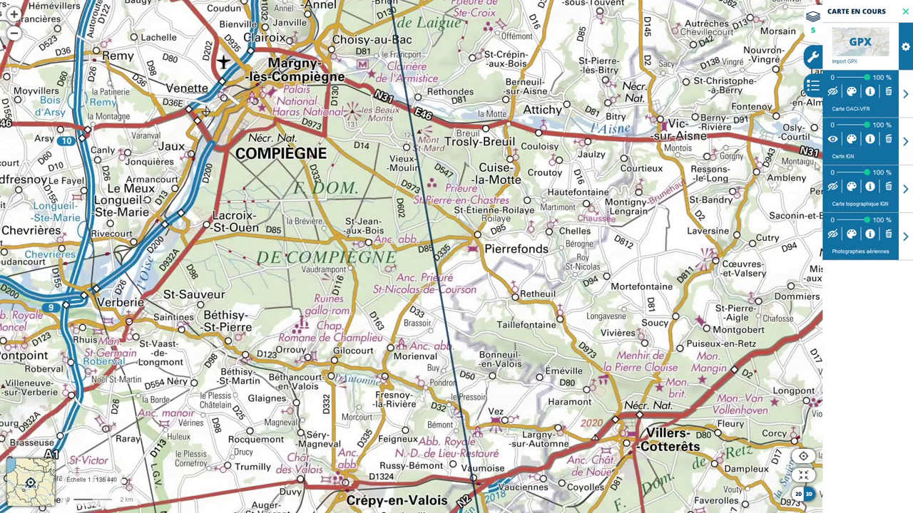
Examine the towns and roads along the leg between Compiègne and the turning point near La Ferté-sous-Jouarre on the IGN map
drag(540, 422, 511, 350)
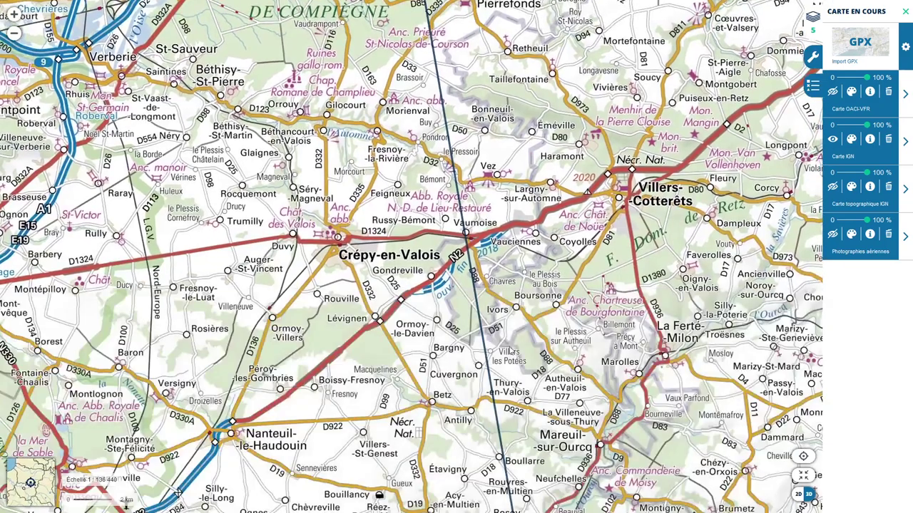
drag(527, 464, 524, 363)
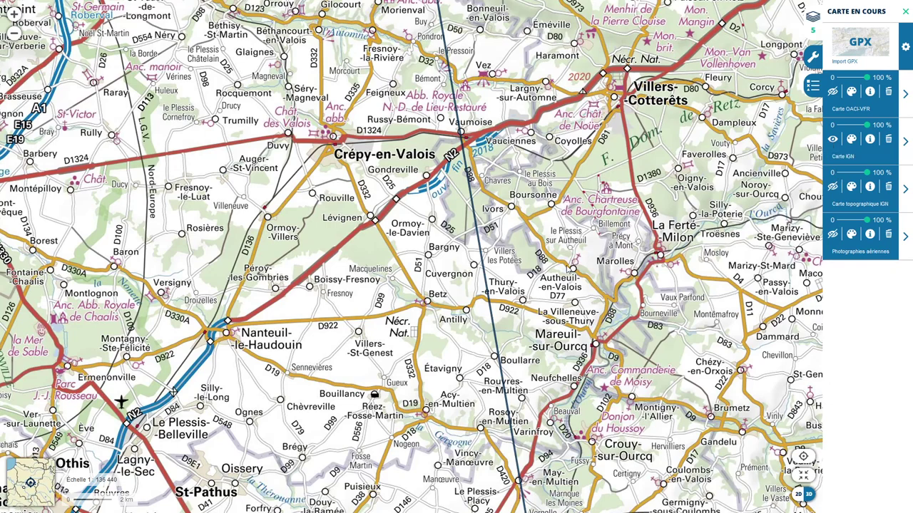
drag(499, 508, 402, 338)
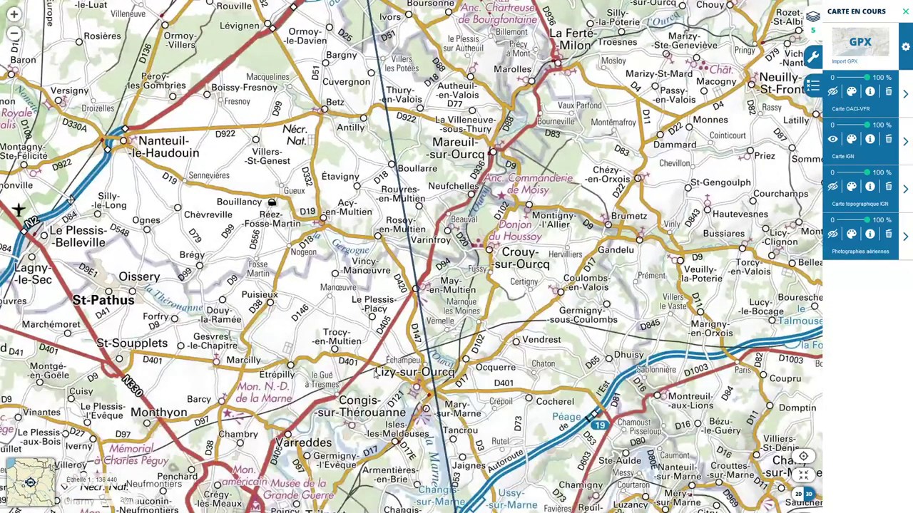
drag(440, 428, 551, 285)
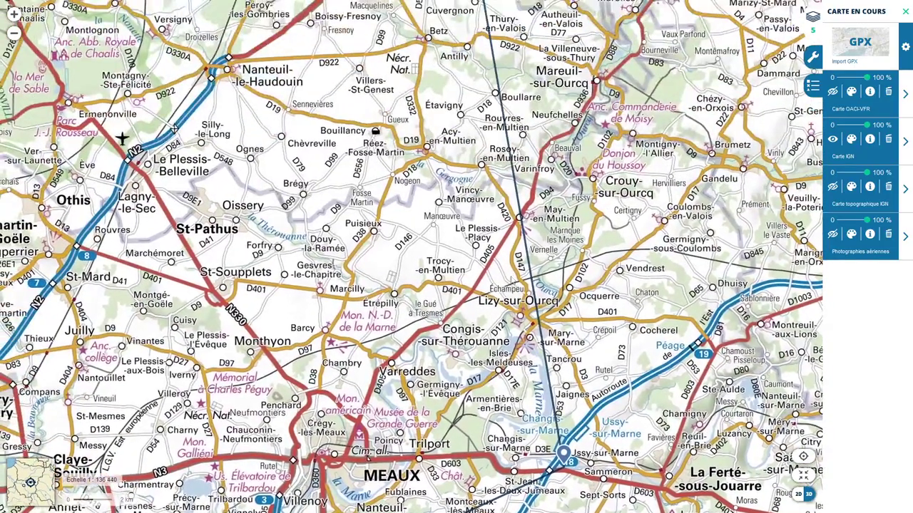
drag(514, 173, 503, 191)
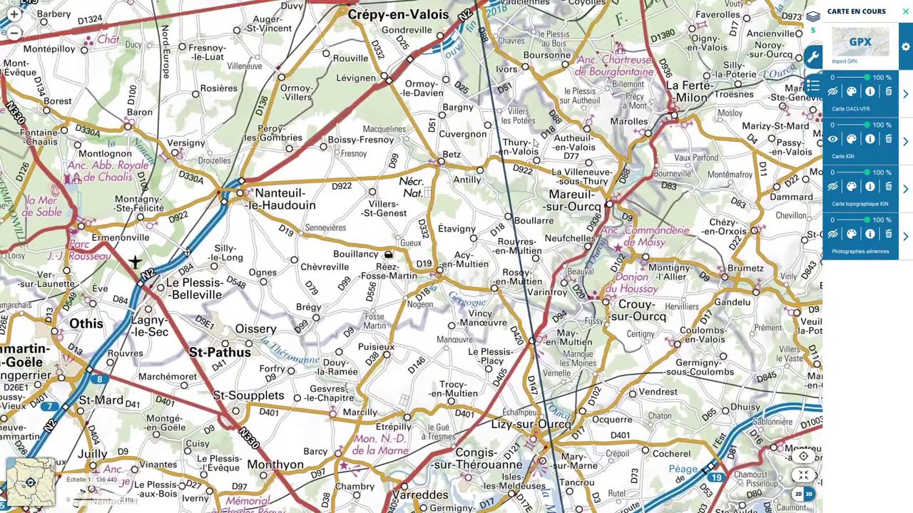
drag(535, 139, 543, 265)
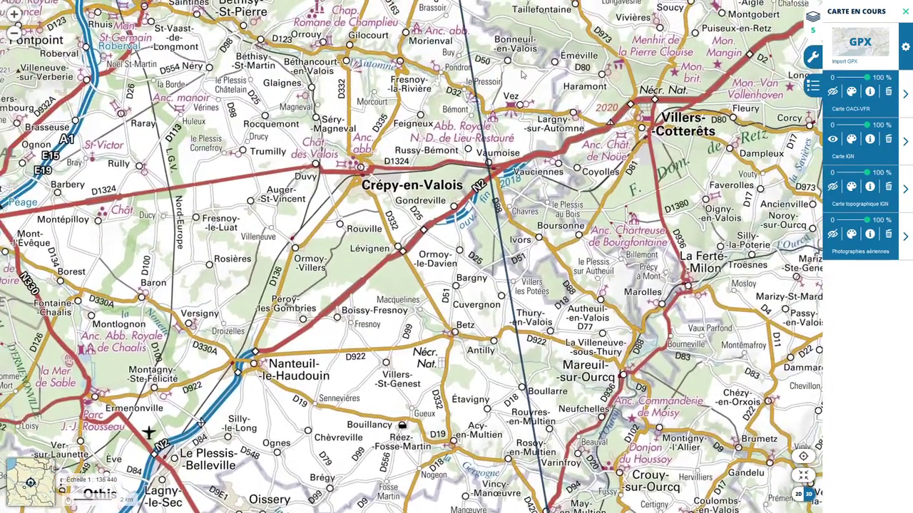
scroll(515, 115, up, 1)
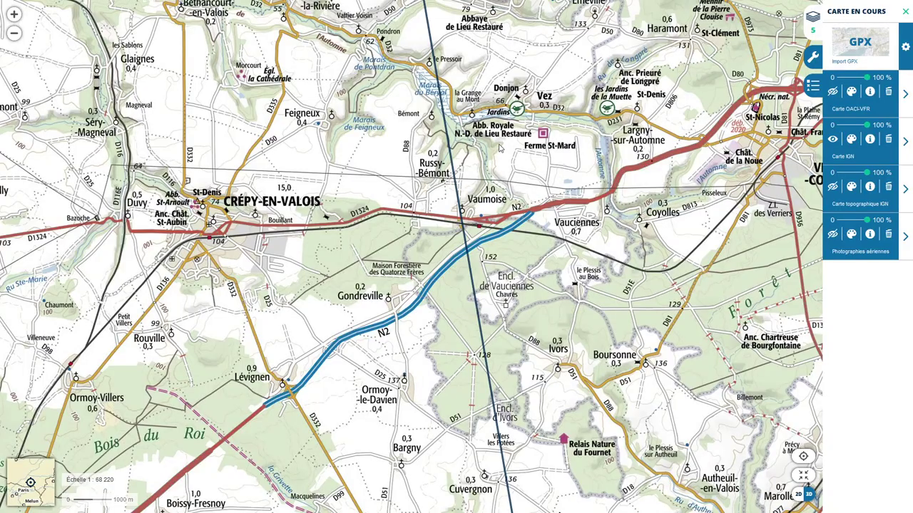
scroll(499, 148, down, 2)
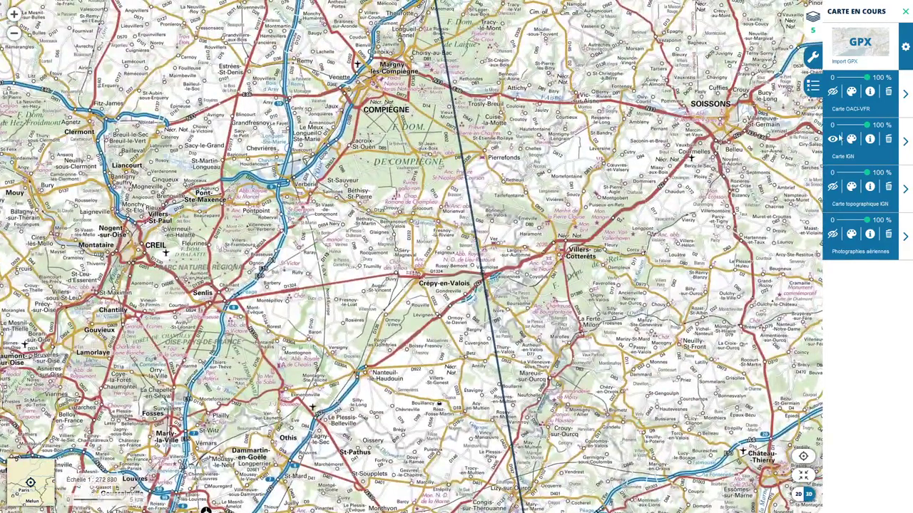
Replace the Carte IGN layer with the Carte topographique IGN layer and bring the route's two southern waypoints into view
click(831, 140)
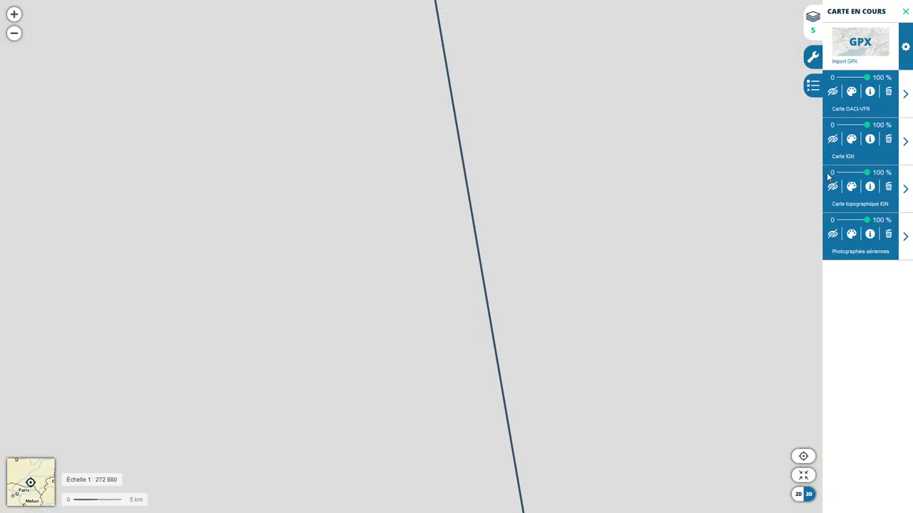
click(832, 187)
drag(479, 371, 485, 295)
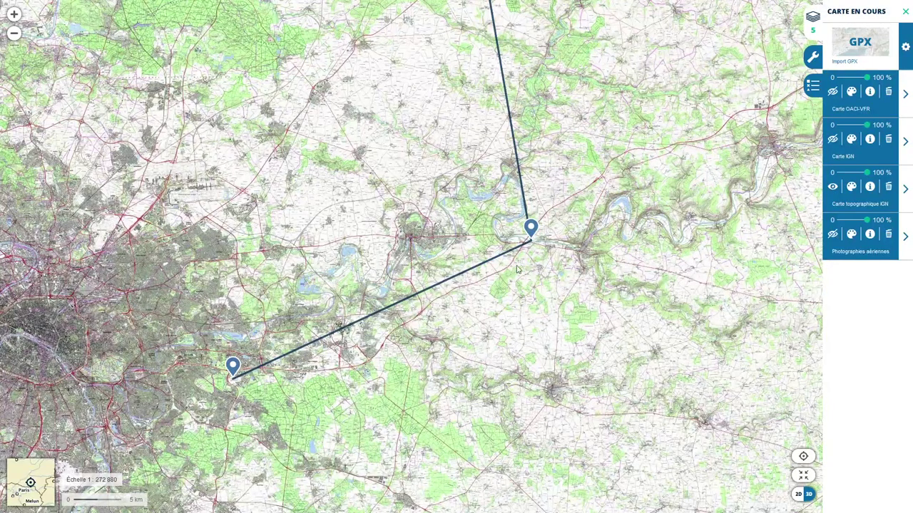
Follow the route on the topographic map from the waypoint near La Ferté-sous-Jouarre north to the Crépy-en-Valois and Villers-Cotterêts area
drag(537, 191, 539, 233)
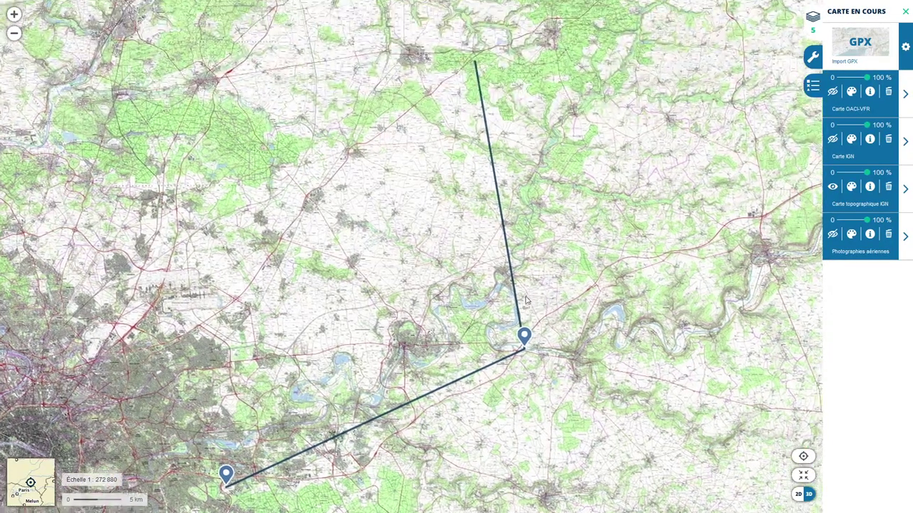
drag(512, 272, 528, 297)
scroll(519, 278, up, 1)
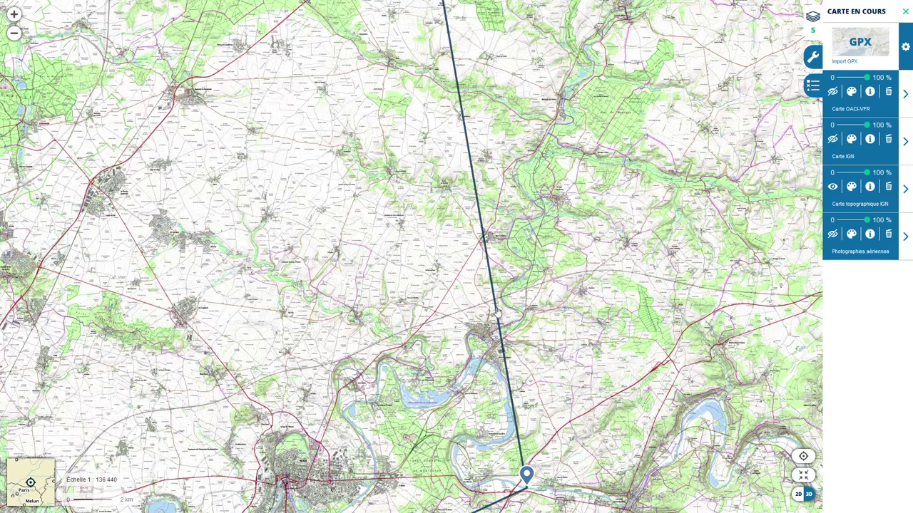
drag(569, 148, 551, 254)
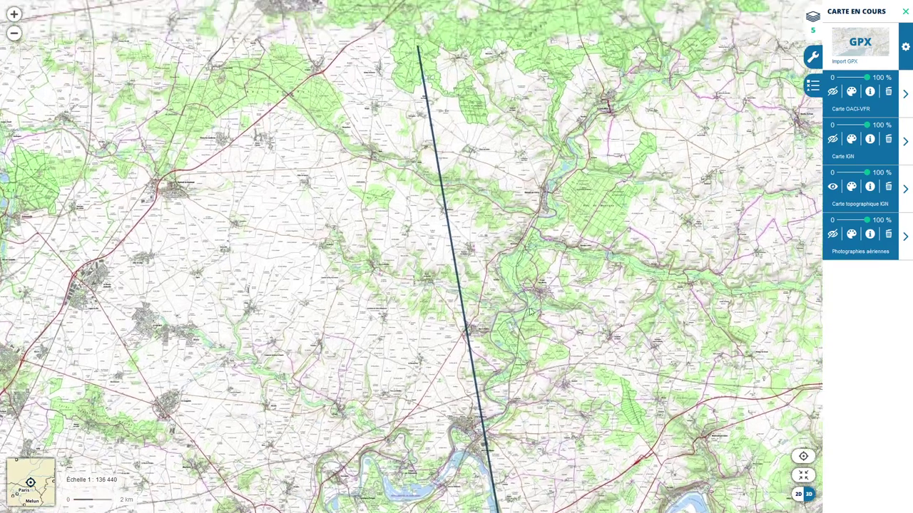
drag(530, 312, 551, 415)
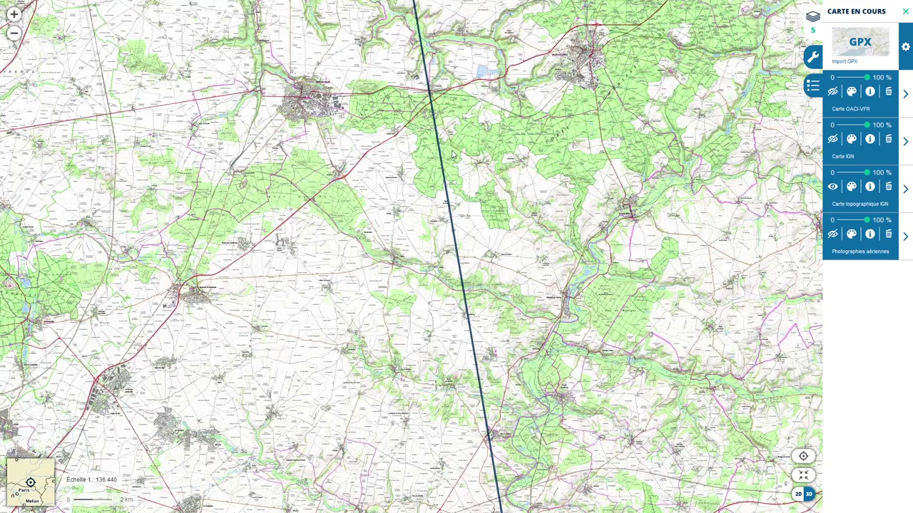
scroll(452, 153, up, 1)
drag(458, 174, 498, 289)
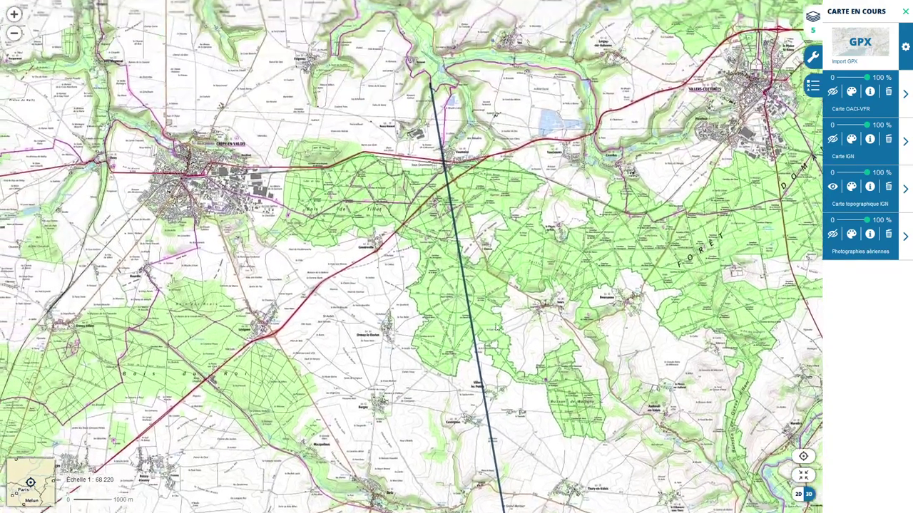
drag(441, 297, 446, 316)
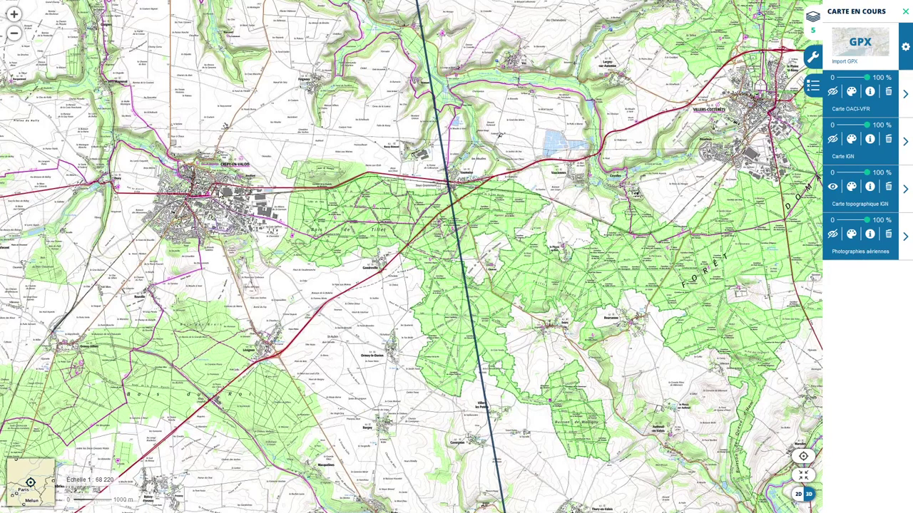
Briefly show the Carte OACI-VFR layer to compare the leg between Crépy-en-Valois and Villers-Cotterêts, and hide it again
scroll(702, 142, down, 1)
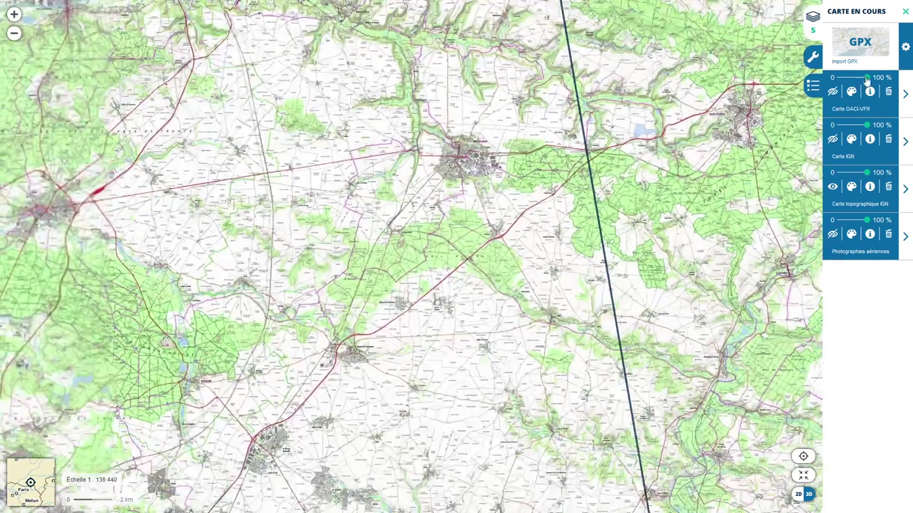
click(832, 92)
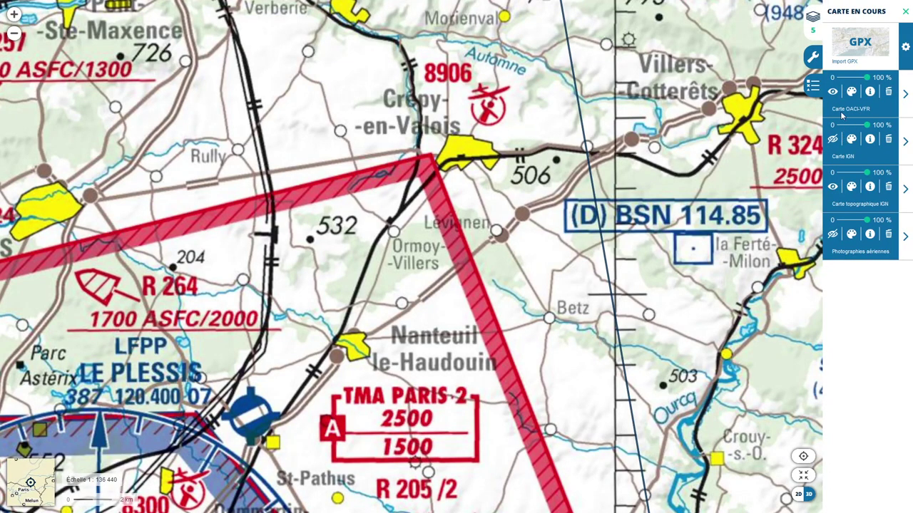
click(832, 91)
Examine the valleys and villages around Pondron, Feigneux and Bonneuil-en-Valois where the route crosses the Automne valley
drag(580, 164, 516, 308)
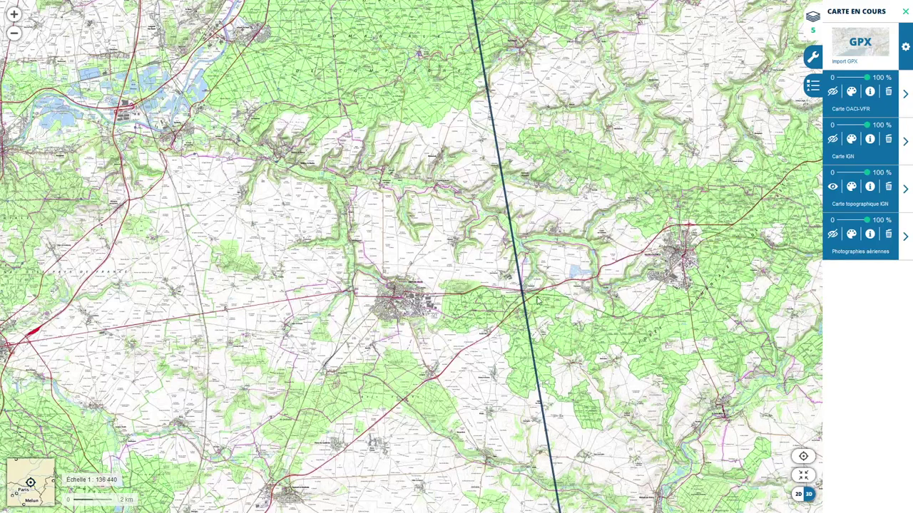
scroll(519, 241, up, 1)
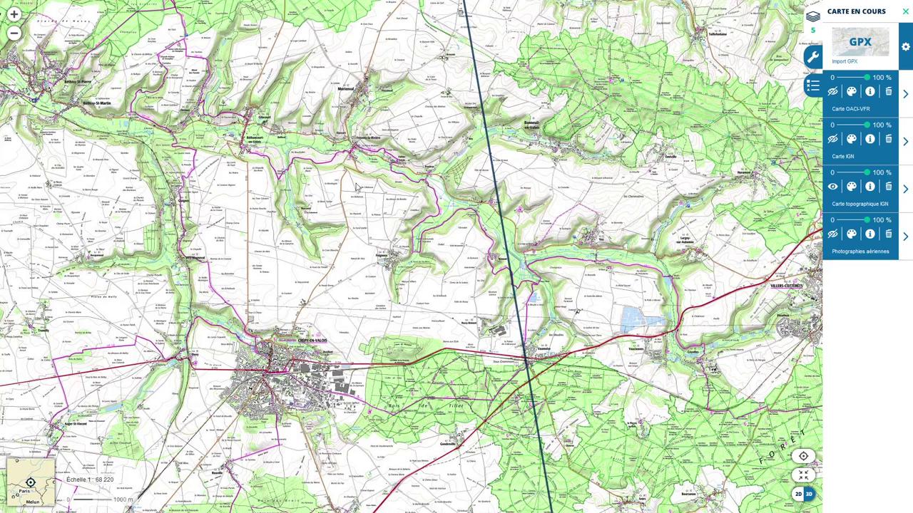
drag(331, 157, 371, 201)
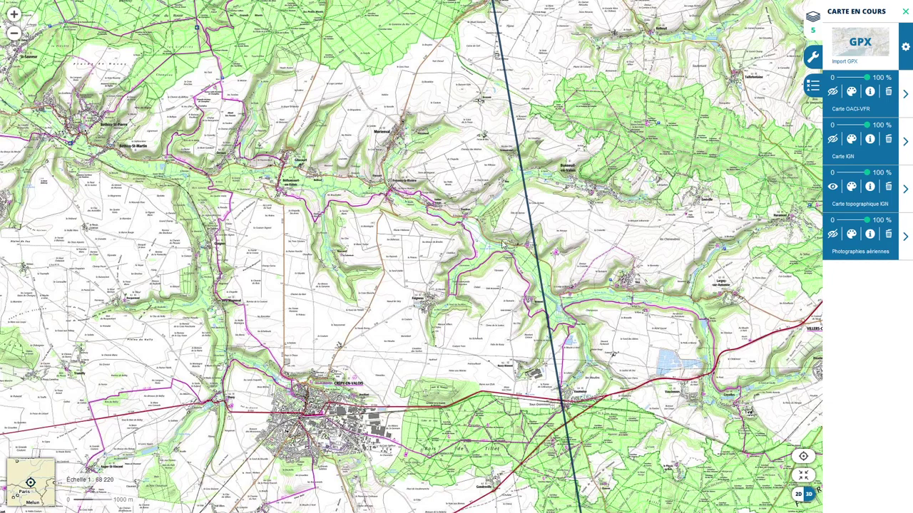
scroll(503, 245, up, 2)
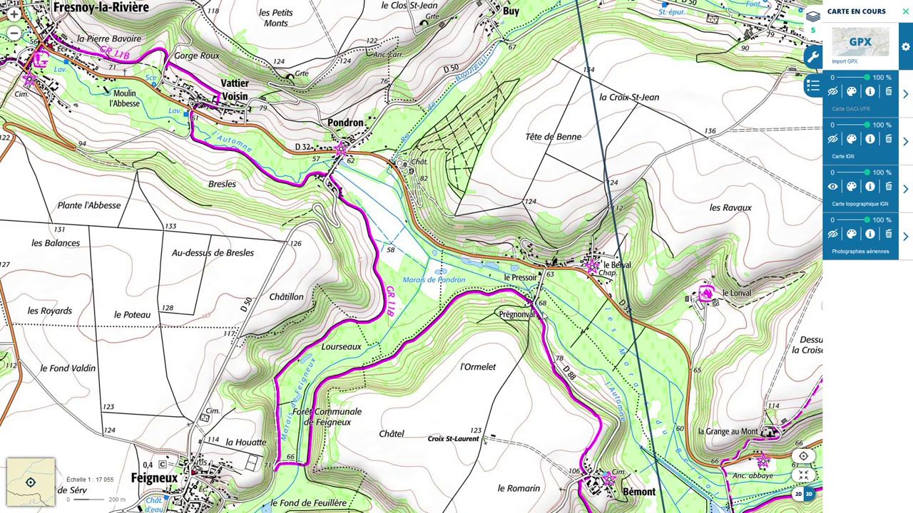
scroll(700, 364, down, 1)
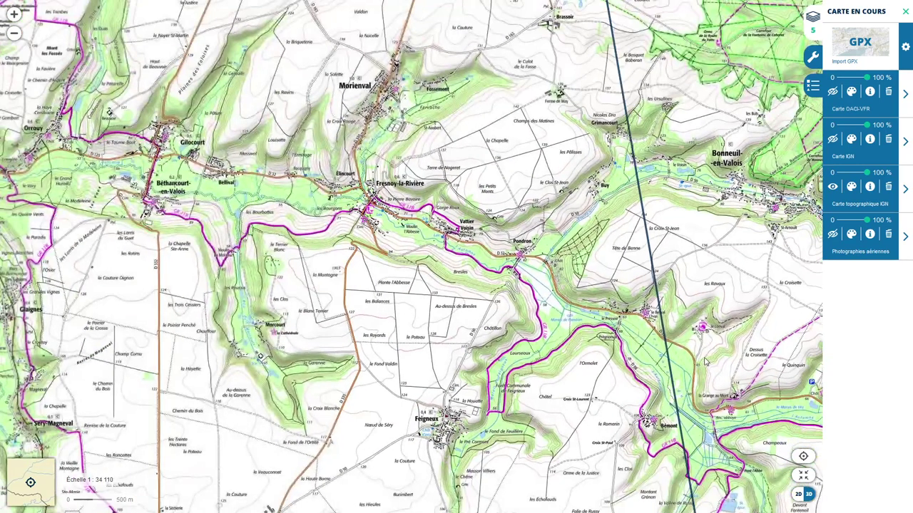
scroll(685, 360, down, 1)
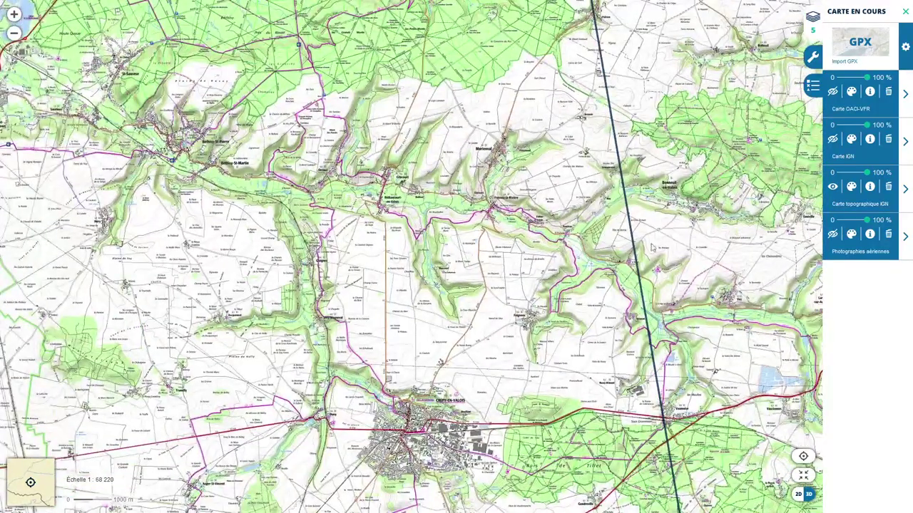
drag(653, 246, 617, 363)
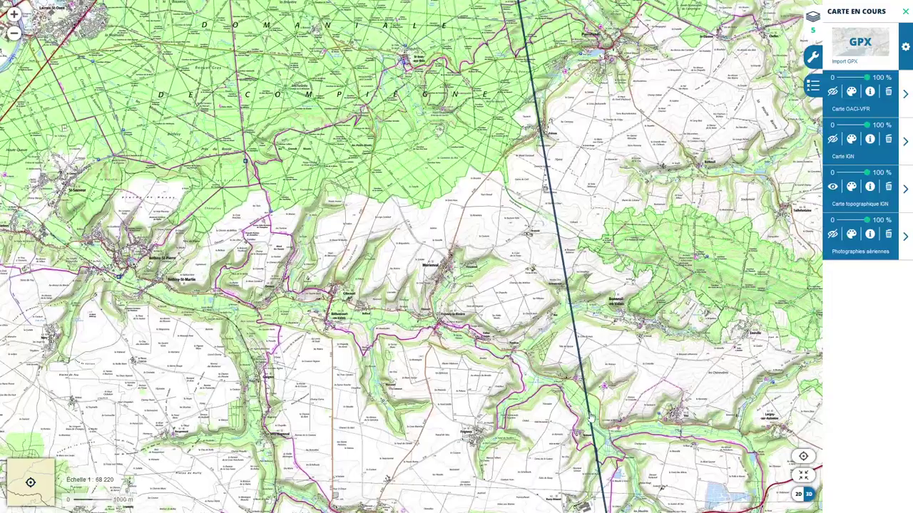
Locate Pierrefonds beside the route, comparing the Carte OACI-VFR layer with the topographic map
drag(559, 179, 284, 388)
scroll(563, 281, up, 1)
click(833, 93)
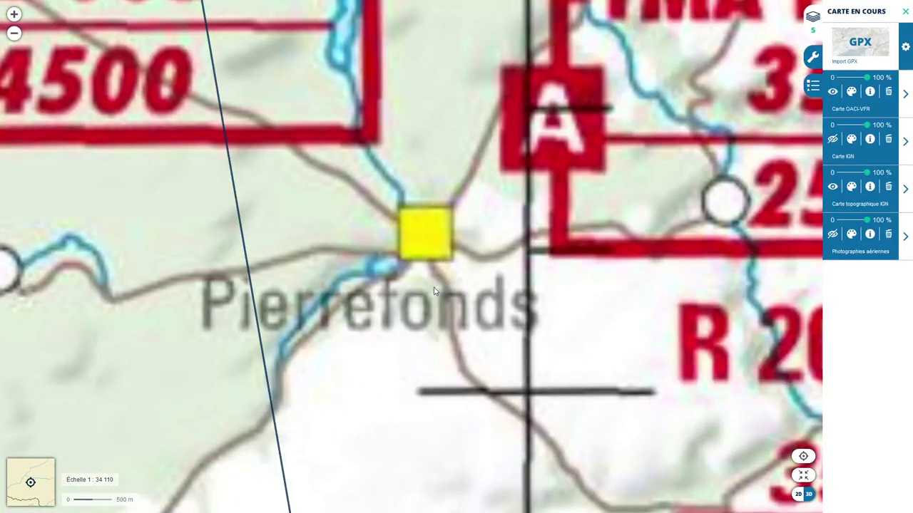
click(833, 92)
scroll(413, 316, up, 3)
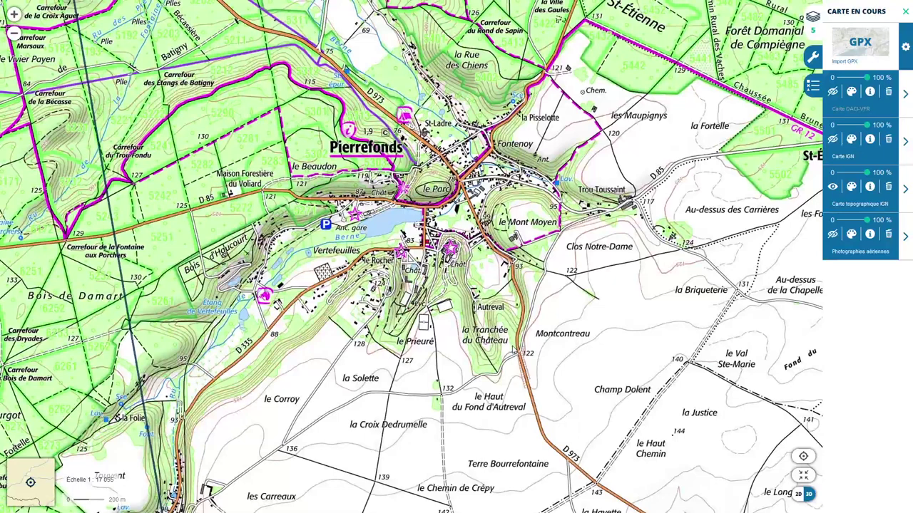
Examine the castle, lake and surrounding relief at Pierrefonds in detail on the topographic map
drag(512, 349, 523, 271)
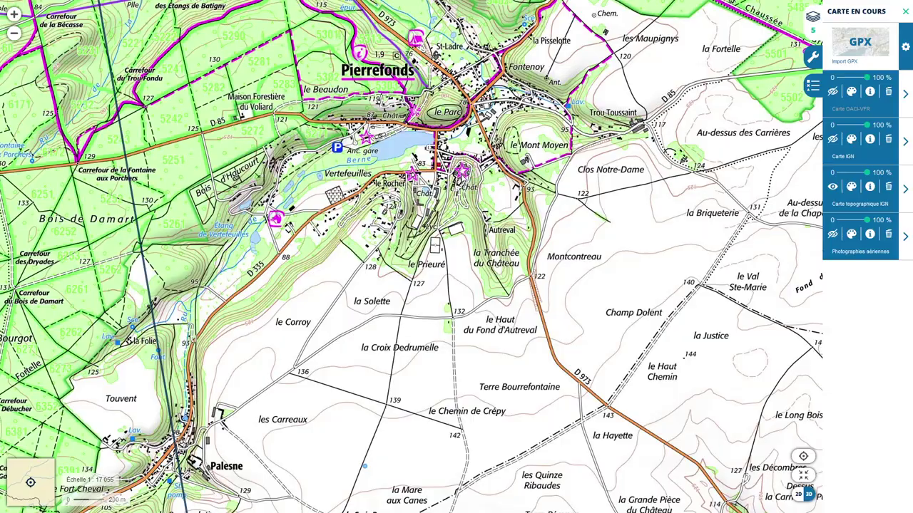
scroll(460, 171, up, 1)
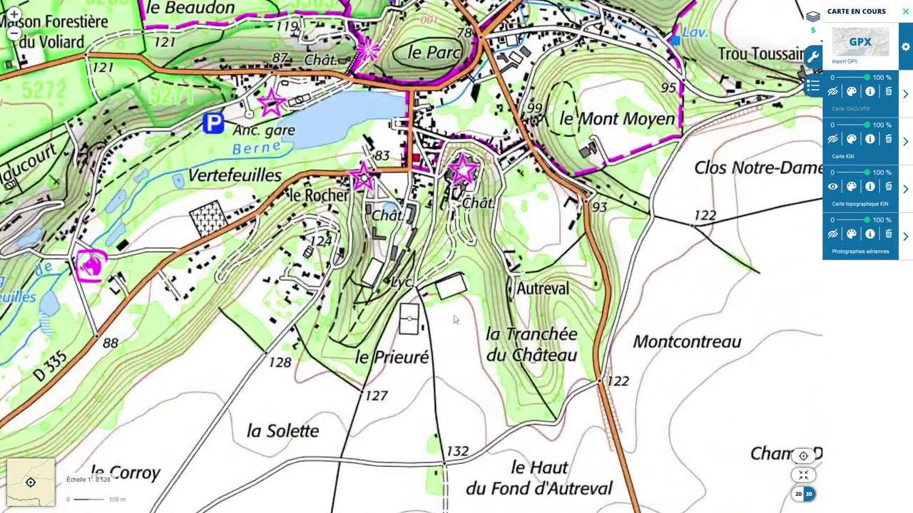
scroll(456, 344, down, 3)
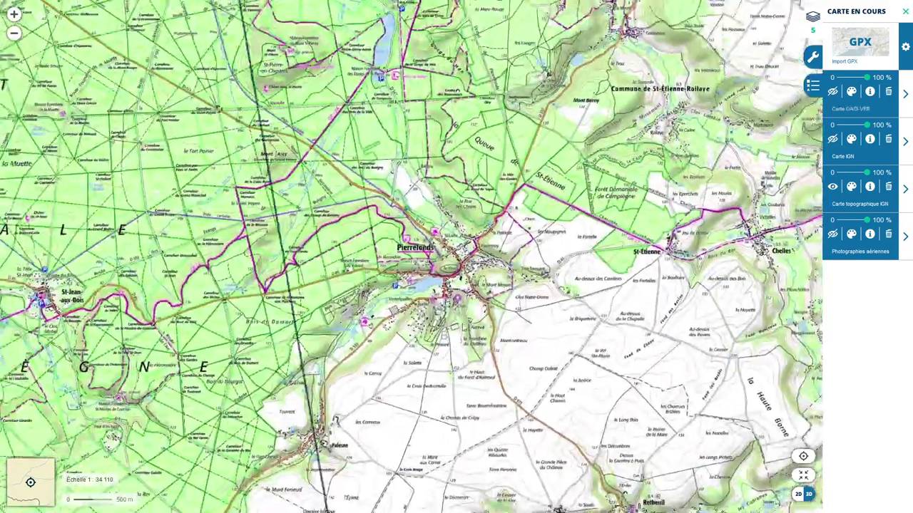
scroll(460, 345, up, 2)
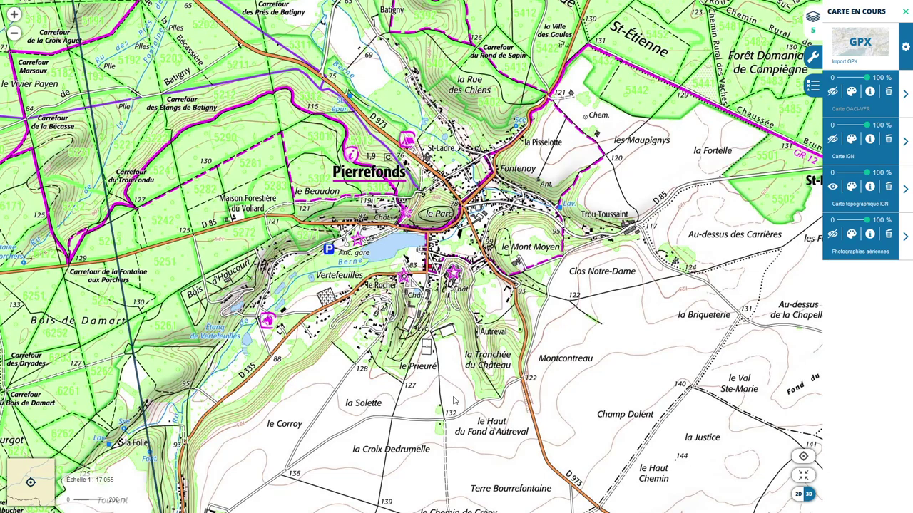
scroll(452, 401, down, 2)
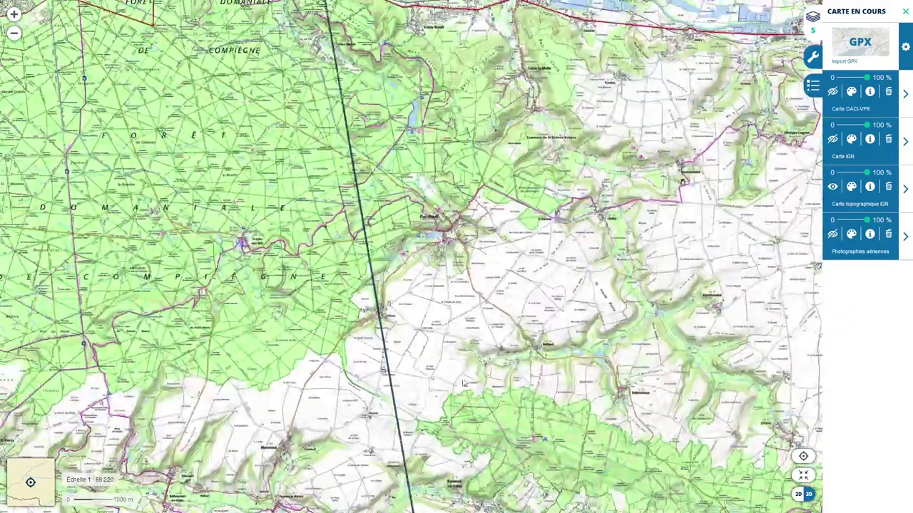
Examine the terrain and forest edge along the route between Bonneuil-en-Valois, Palesne and Pierrefonds
drag(462, 384, 465, 265)
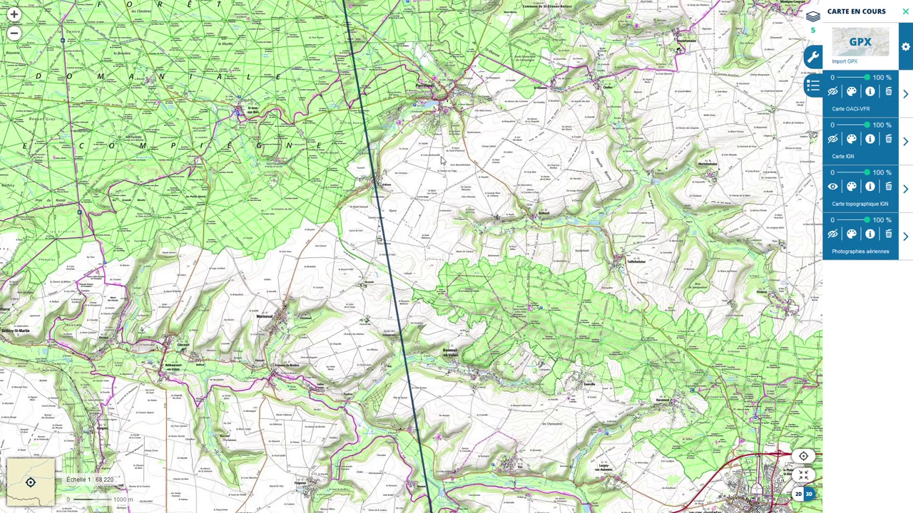
drag(445, 203, 449, 244)
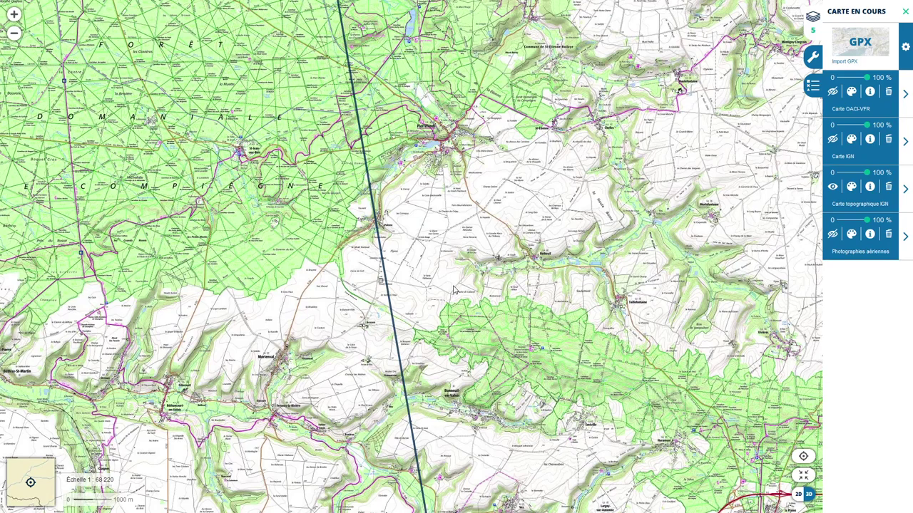
drag(454, 289, 458, 346)
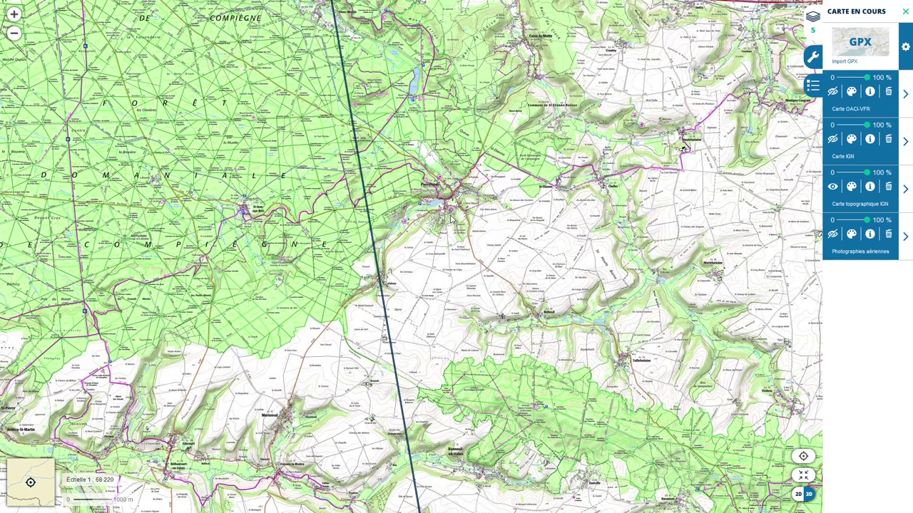
scroll(453, 213, up, 1)
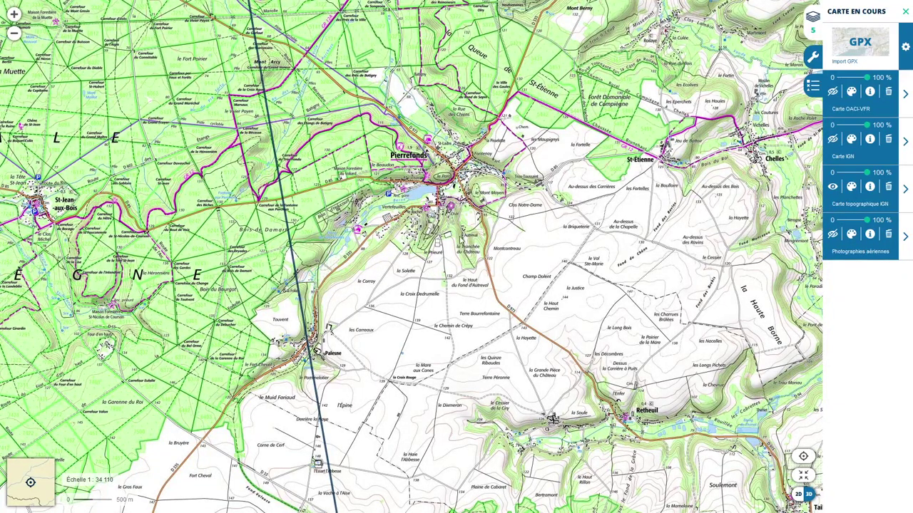
scroll(417, 323, down, 1)
scroll(417, 323, down, 1)
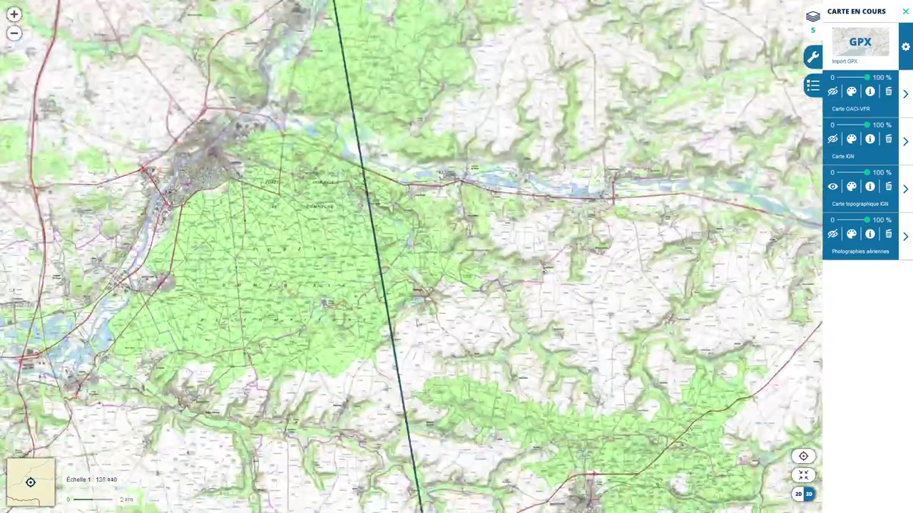
Examine the route through the Forêt de Compiègne, from the northern waypoint down to Mont St-Pierre and the Étangs de St-Pierre
drag(418, 323, 453, 376)
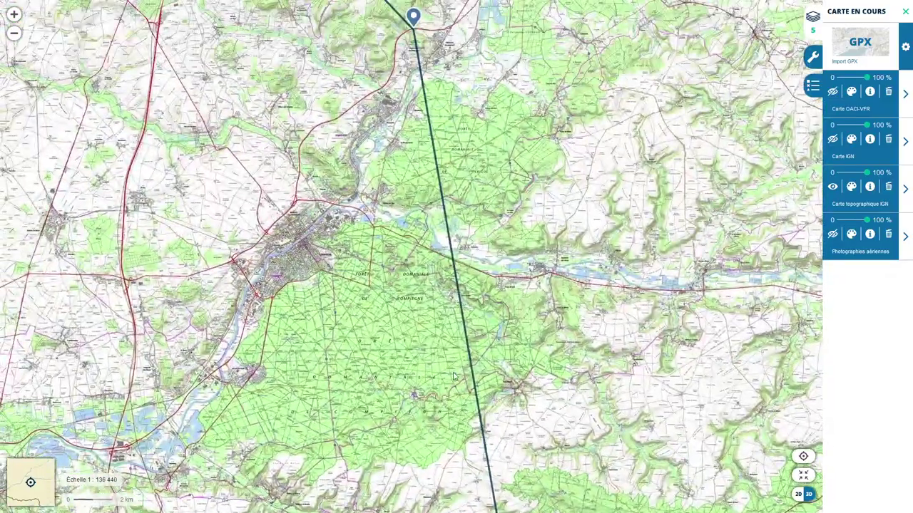
scroll(454, 345, up, 1)
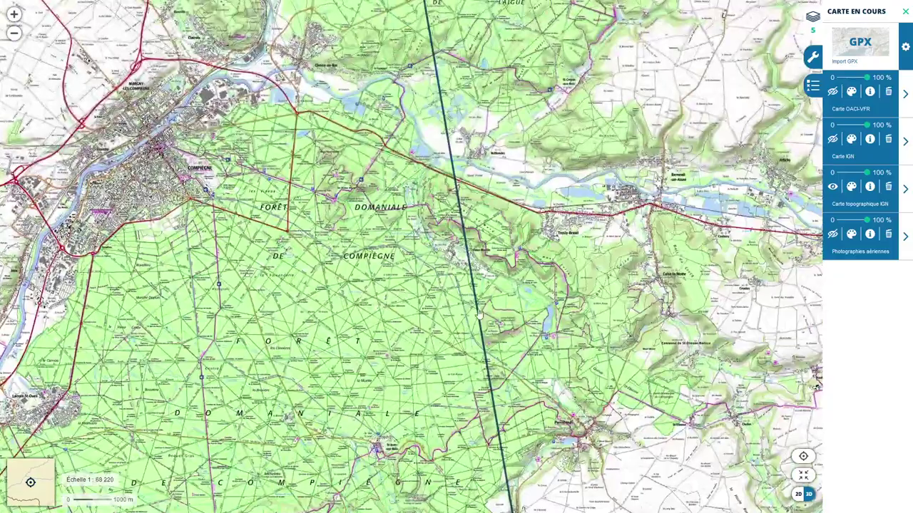
scroll(478, 314, up, 1)
drag(498, 395, 490, 317)
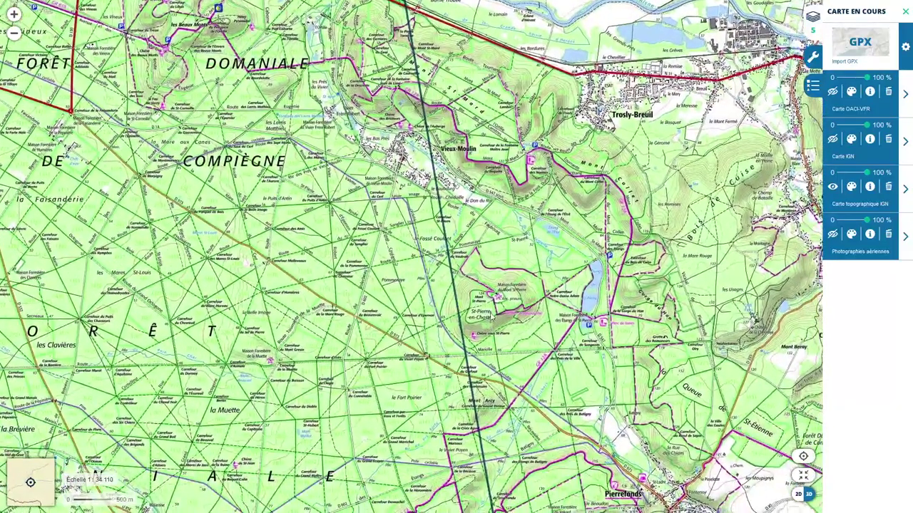
scroll(491, 316, up, 1)
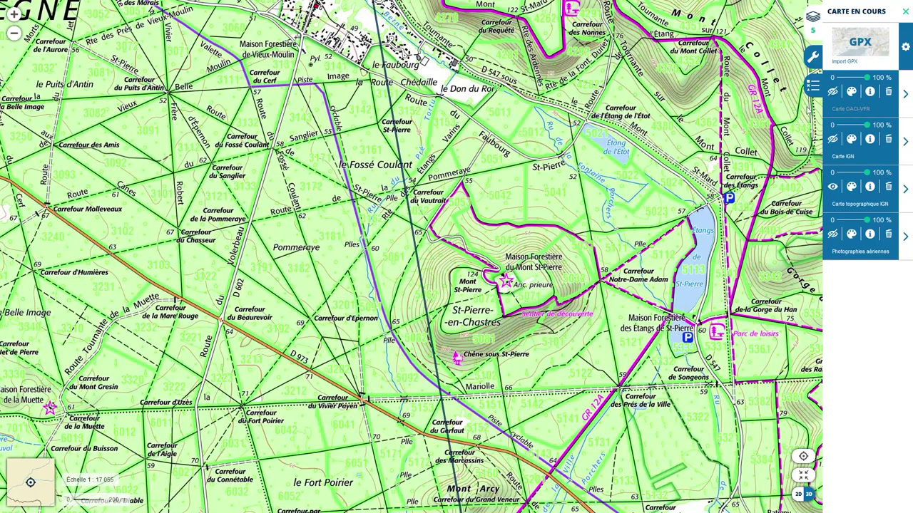
Briefly show the Carte OACI-VFR layer to check the airspace between Compiègne and Pierrefonds, and hide it again
click(833, 92)
scroll(509, 284, down, 1)
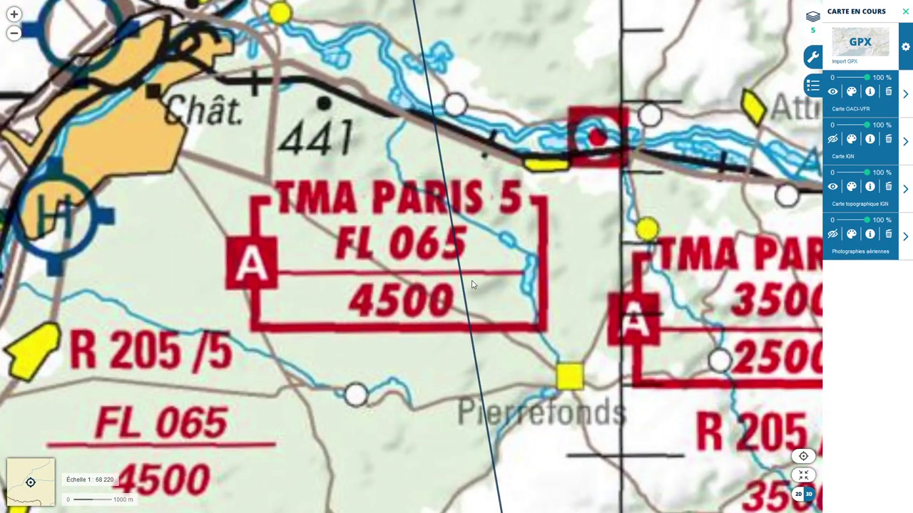
click(833, 92)
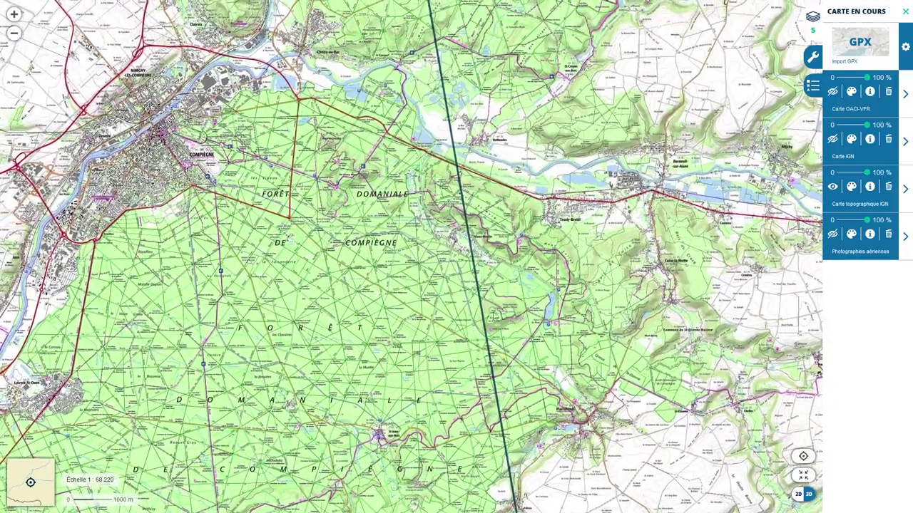
Follow the route on the topographic map from south of Pierrefonds across the Forêt de Compiègne to the river valley east of Compiègne
scroll(497, 322, up, 2)
scroll(497, 310, down, 2)
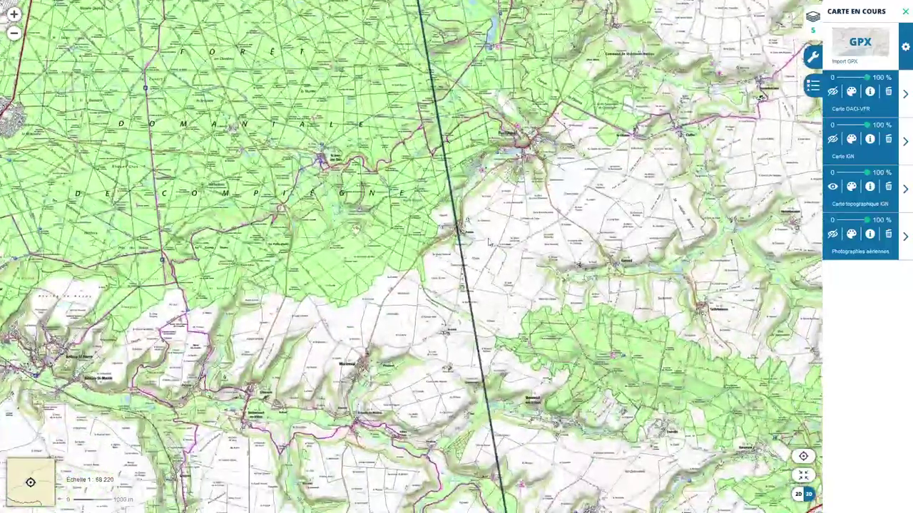
drag(497, 311, 515, 400)
drag(457, 178, 528, 419)
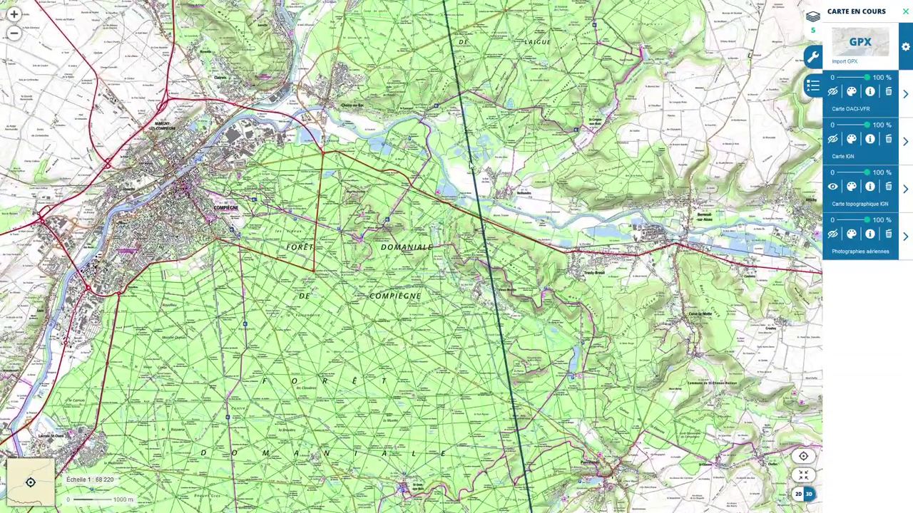
Examine the route on the topographic map from Pierrefonds across the Aisne valley and the Forêt de Laigue to the waypoint near Ribécourt
drag(453, 66, 481, 197)
scroll(482, 197, up, 1)
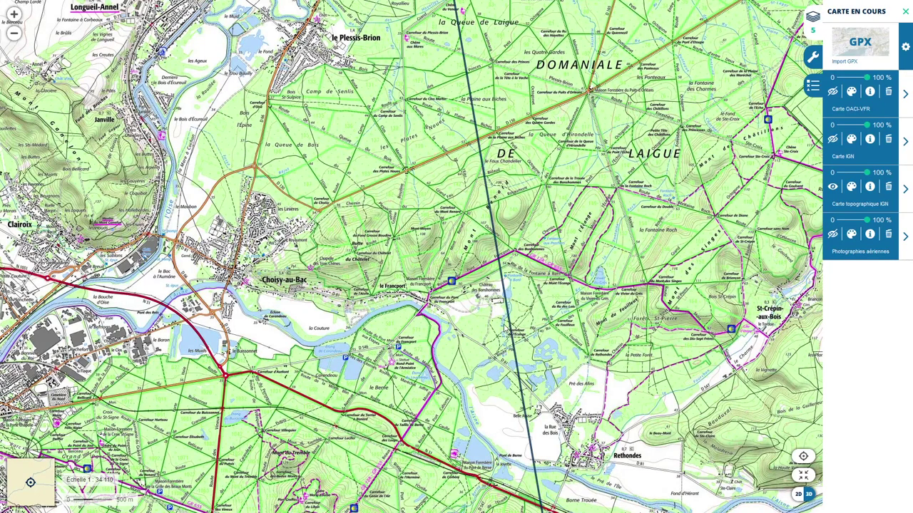
scroll(502, 323, down, 1)
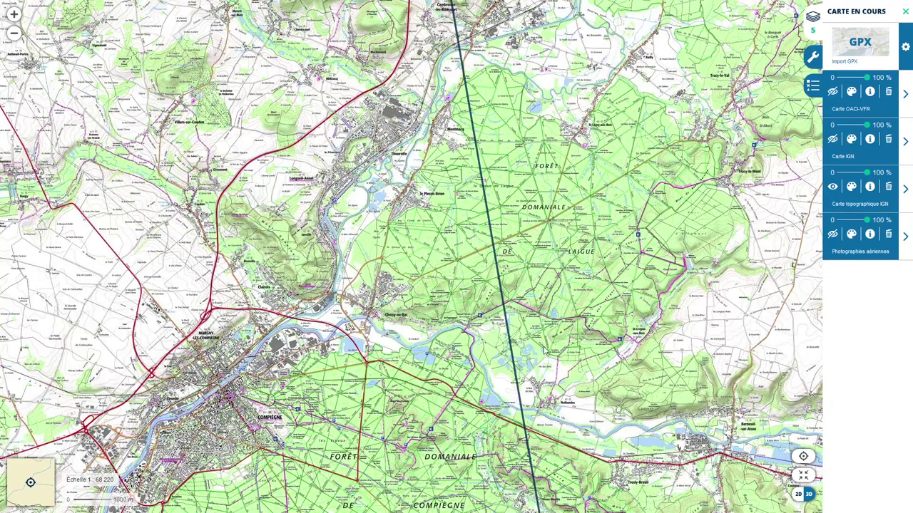
drag(546, 352, 502, 122)
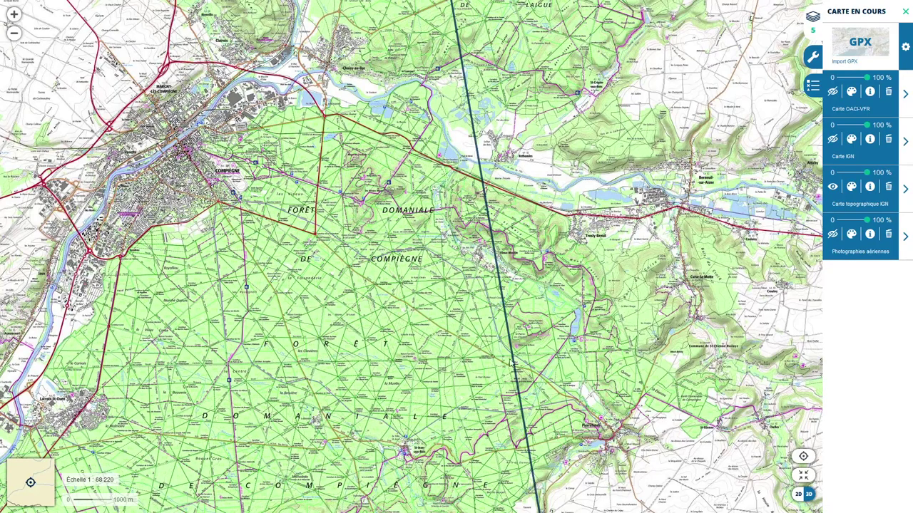
drag(525, 463, 532, 385)
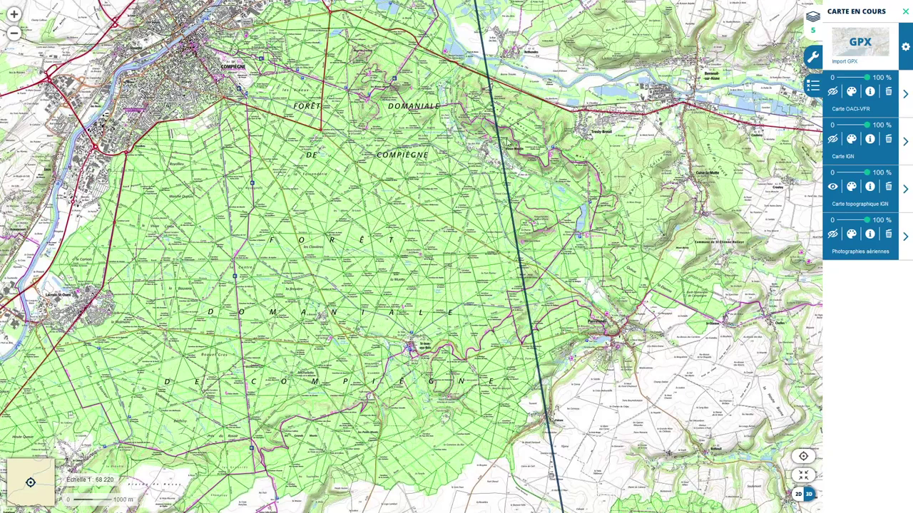
drag(508, 143, 509, 245)
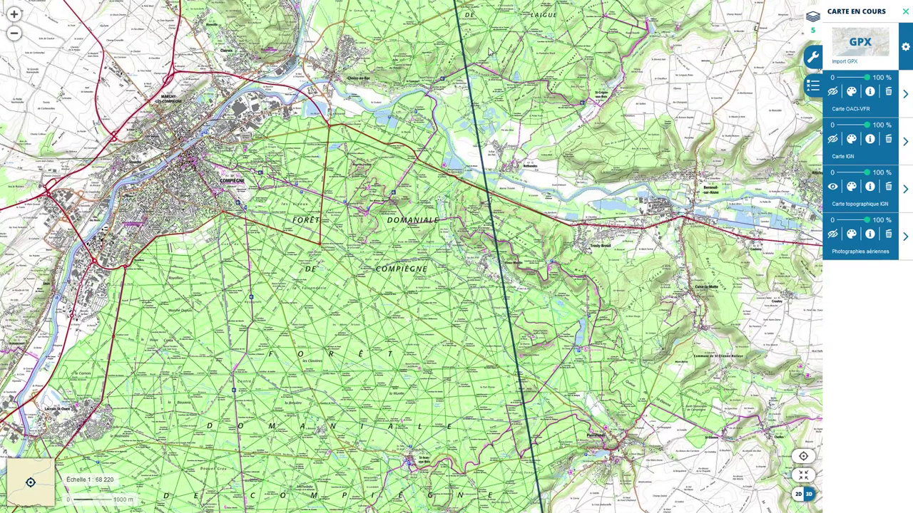
drag(448, 39, 436, 118)
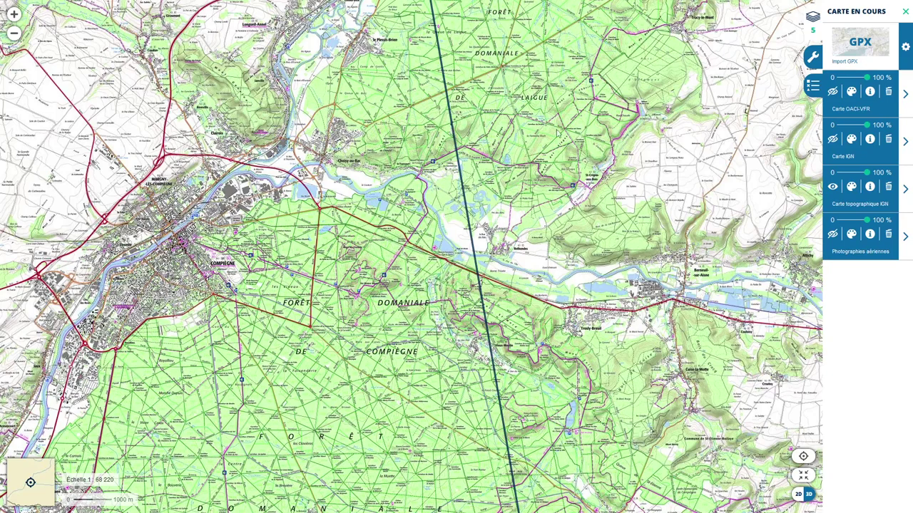
drag(567, 84, 516, 258)
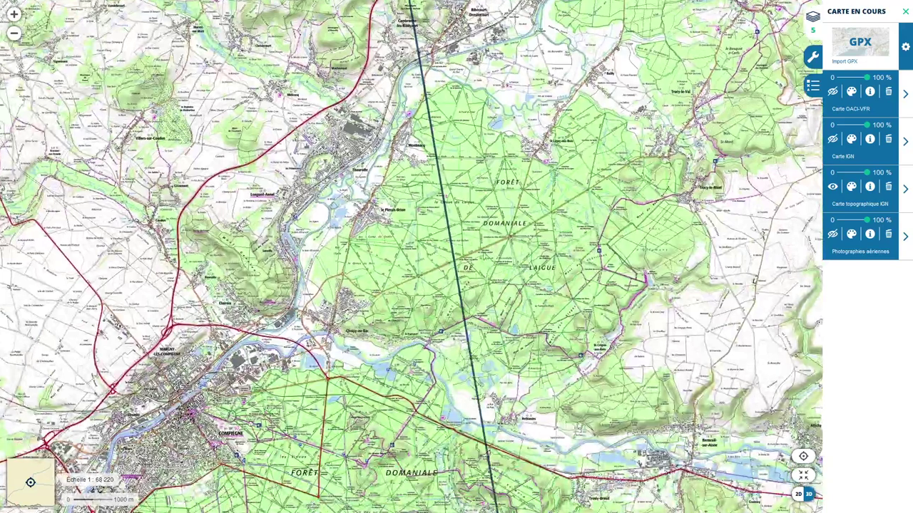
scroll(451, 282, down, 1)
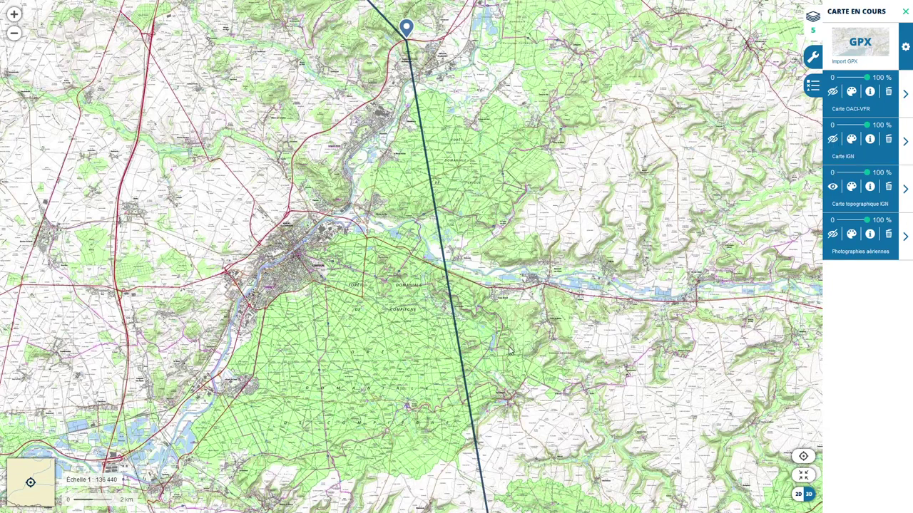
drag(506, 336, 482, 291)
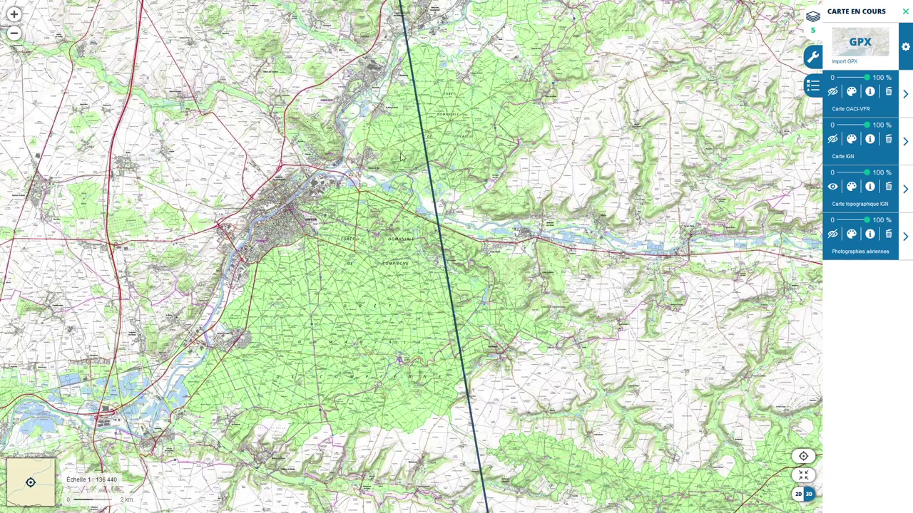
scroll(436, 262, up, 1)
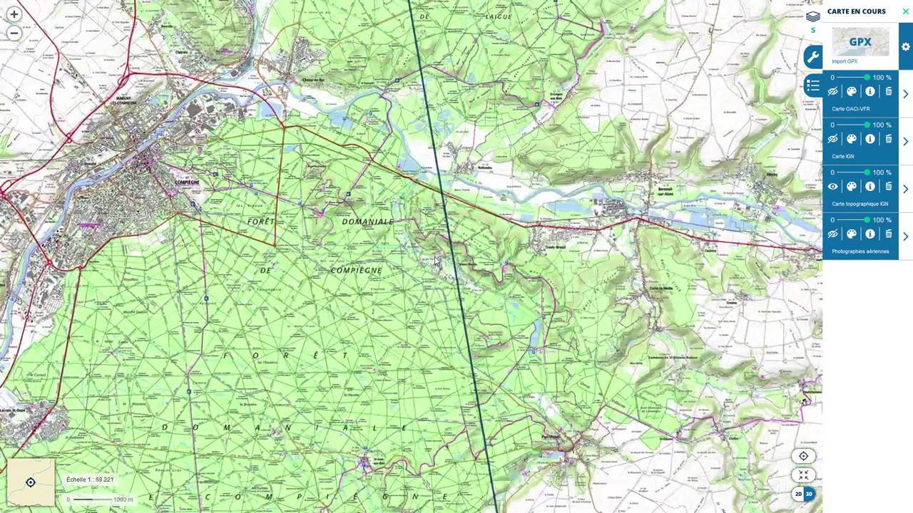
scroll(435, 263, down, 2)
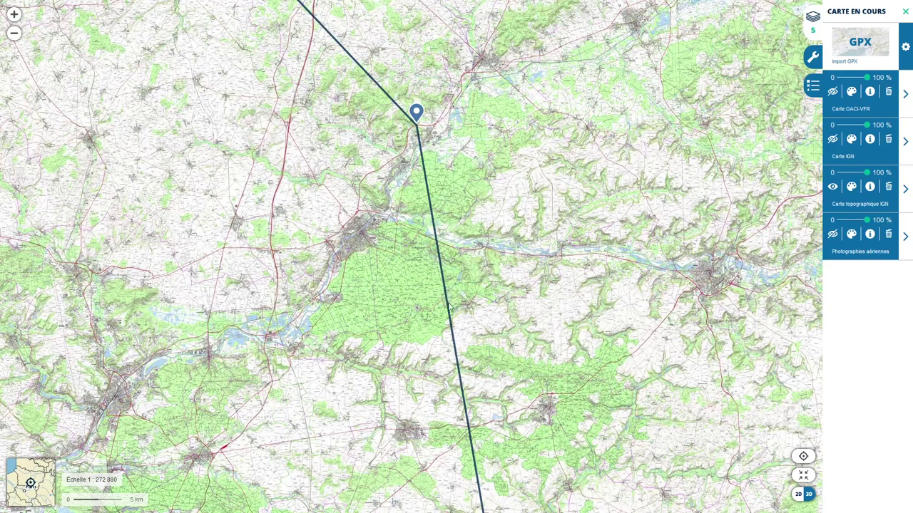
Show the Carte OACI-VFR layer over the topographic map, keeping the Carte IGN layer hidden
click(833, 138)
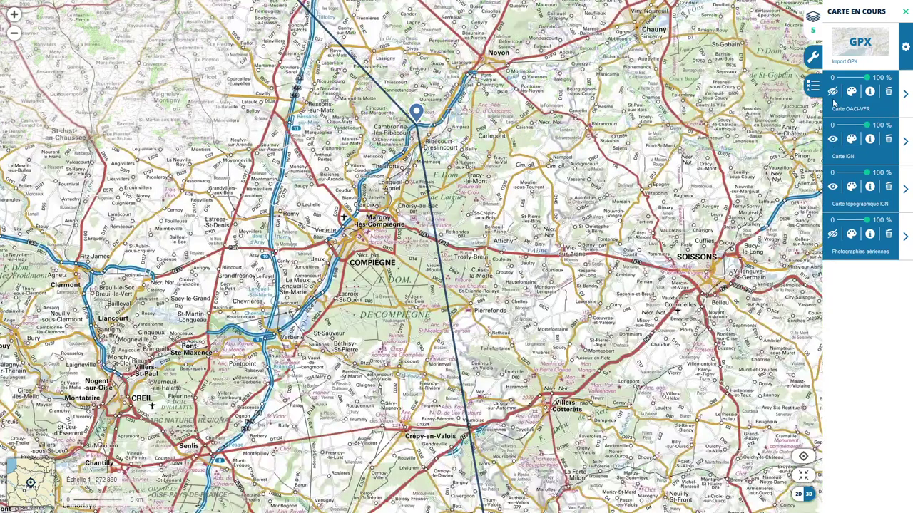
click(832, 92)
click(832, 140)
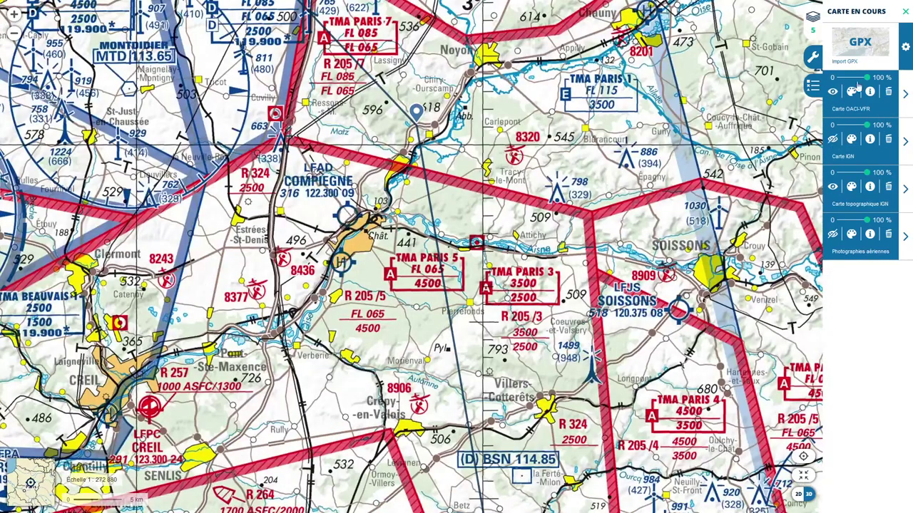
scroll(452, 90, down, 1)
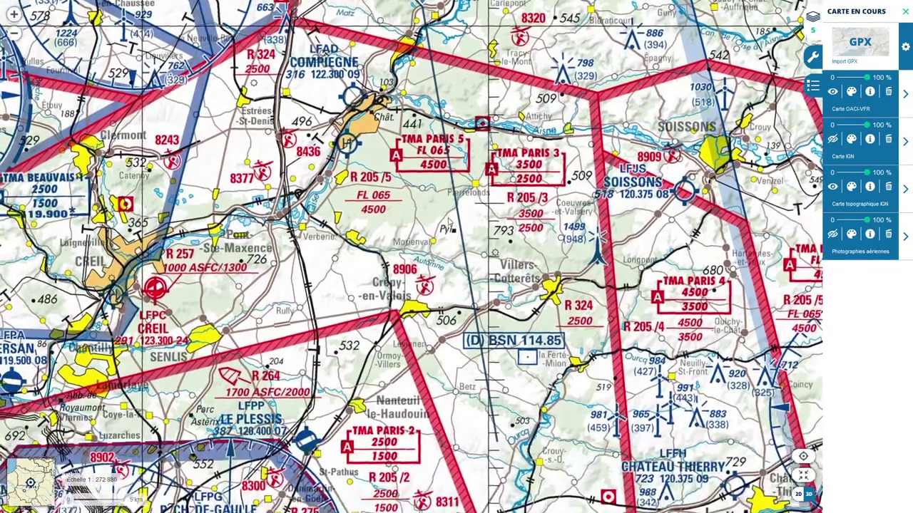
Compare the radio and VOR entries in Aller.ods with the Coulommiers VOR (CLM 112.9) on the OACI-VFR map
key(alt+Tab)
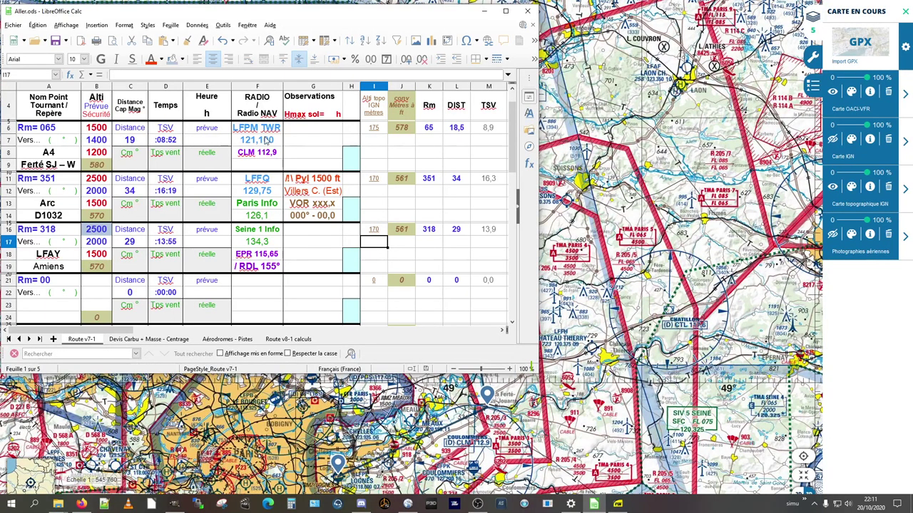
key(alt+Tab)
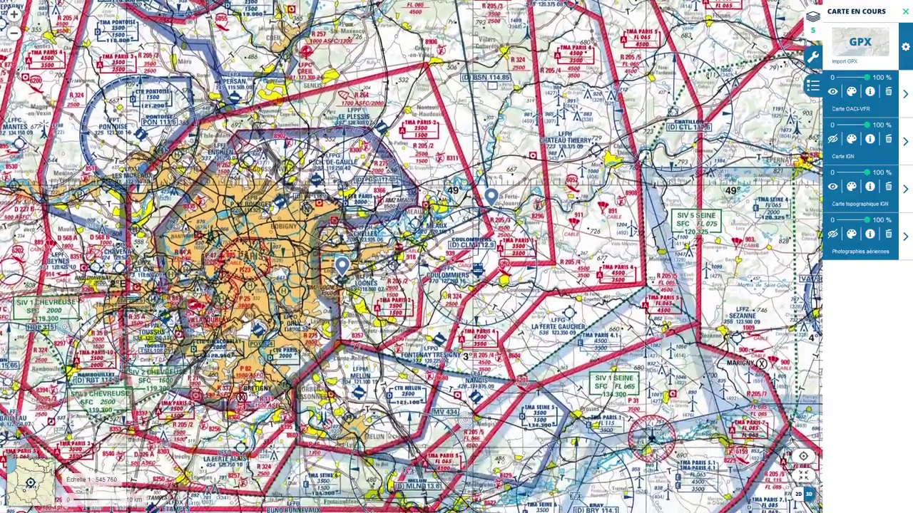
scroll(400, 173, up, 2)
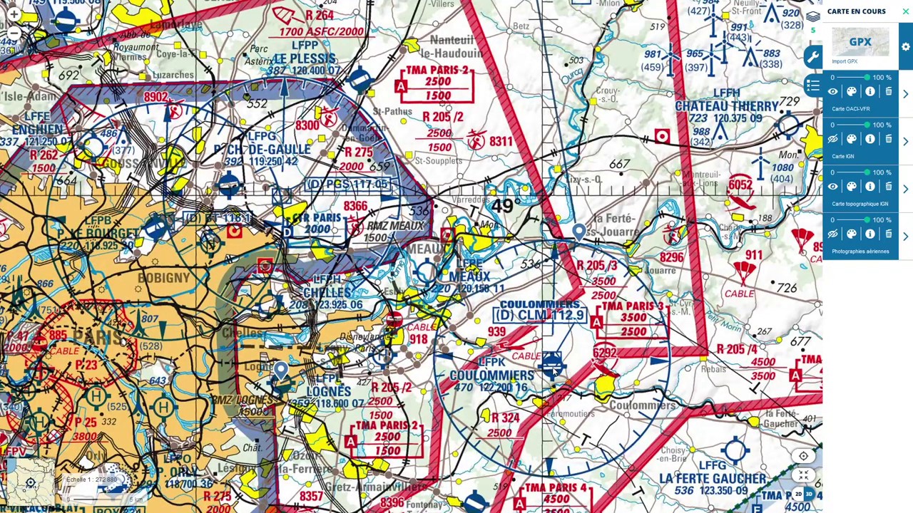
key(alt+Tab)
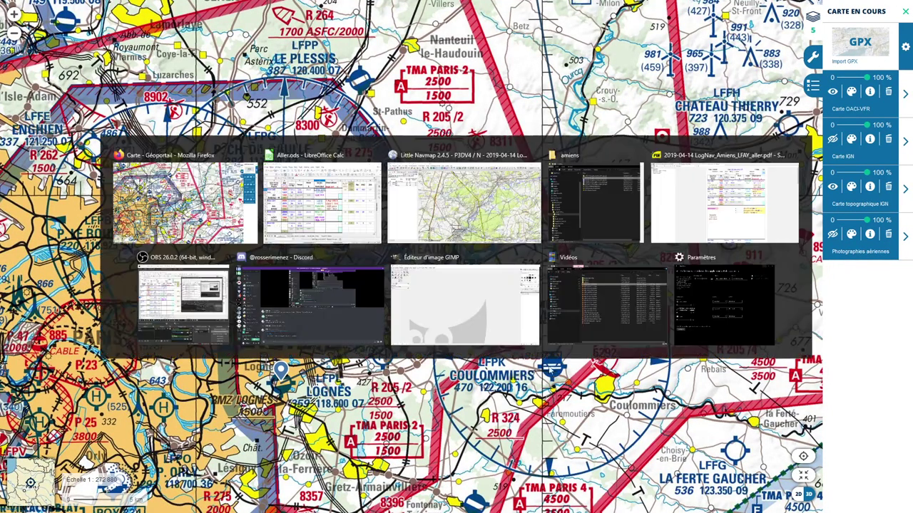
click(282, 226)
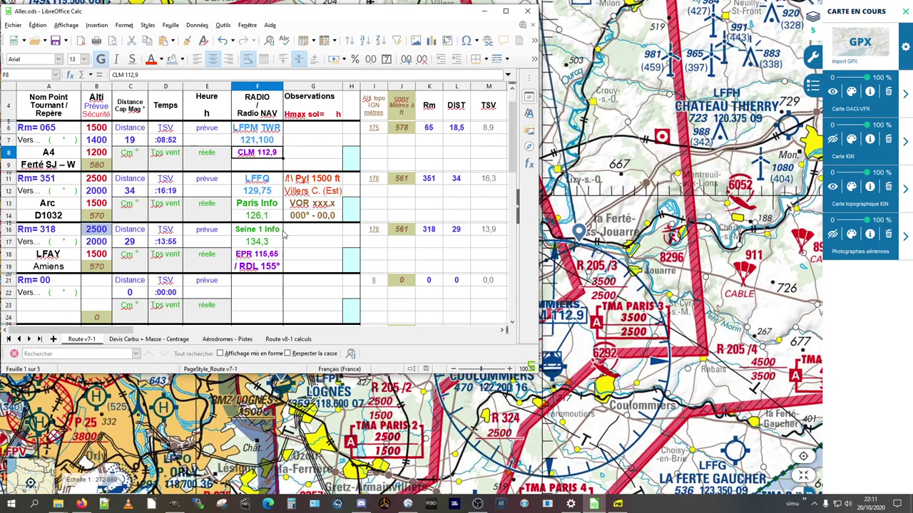
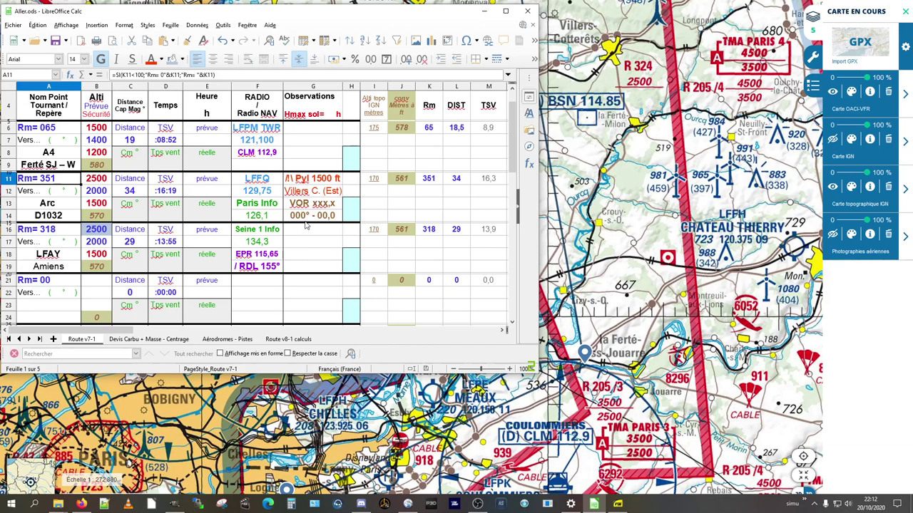
click(309, 205)
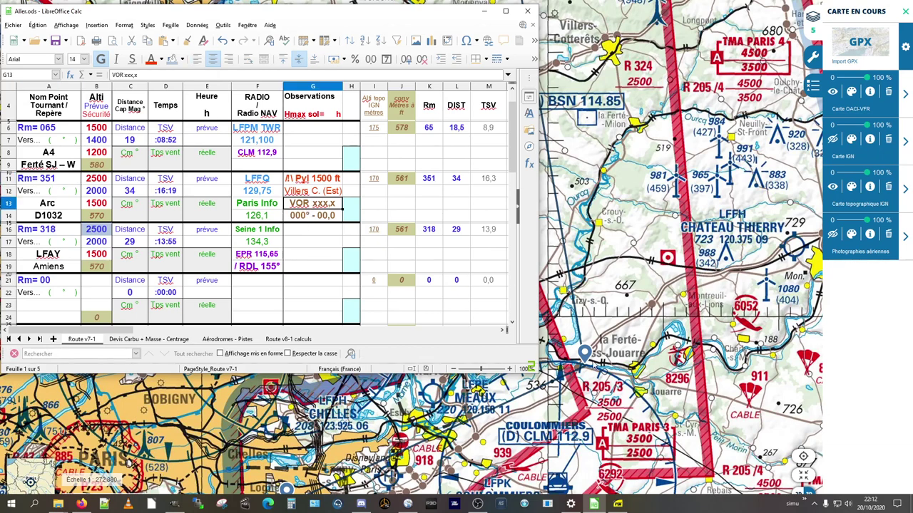
Follow the route on the OACI-VFR map from La Ferté-sous-Jouarre north to the waypoint beyond Compiègne
drag(589, 370, 592, 343)
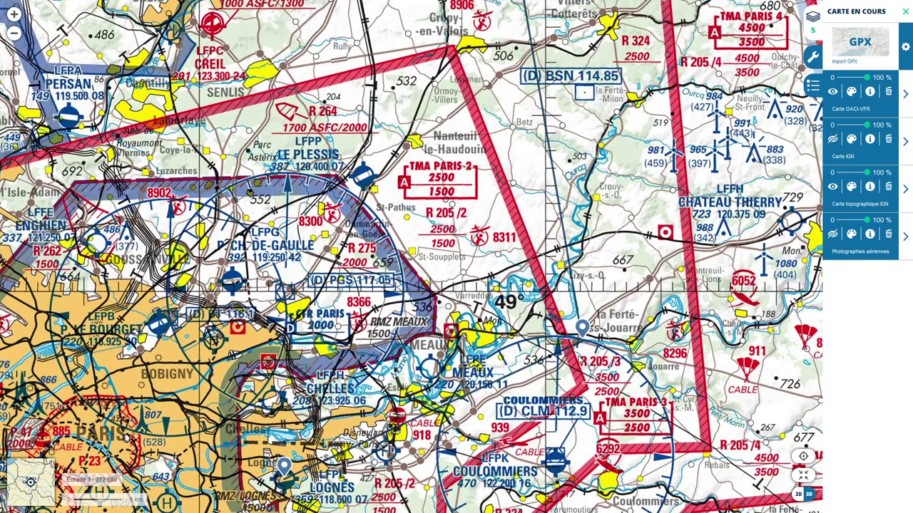
drag(546, 140, 496, 111)
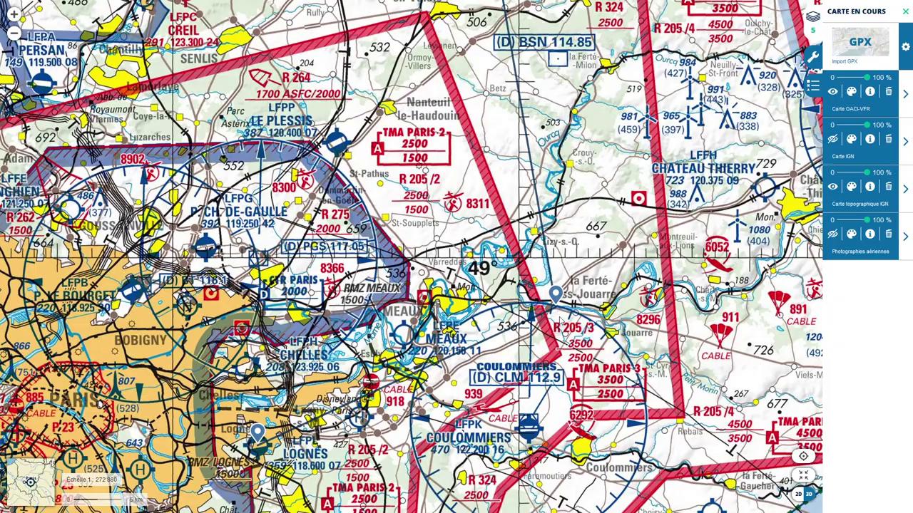
drag(557, 308, 580, 402)
drag(499, 143, 559, 436)
drag(536, 104, 539, 151)
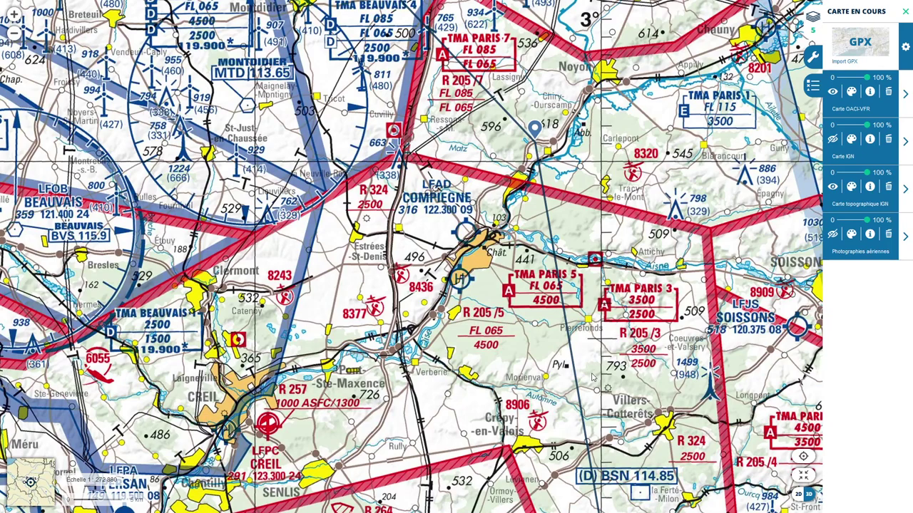
Switch to Little Navmap and measure the great-circle distance and bearing from VORDME Coulommiers (CLM) to the A4 Ferte S waypoint
key(alt+Tab)
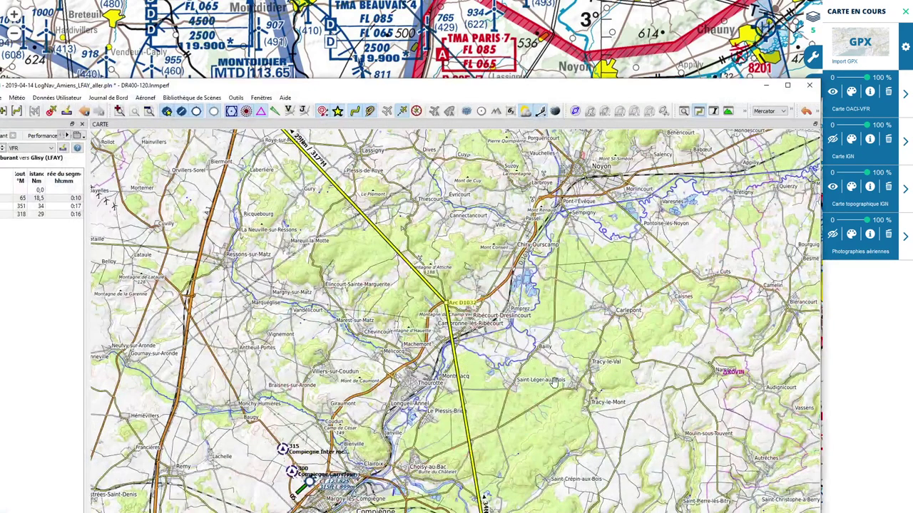
drag(555, 385, 542, 270)
drag(558, 435, 539, 129)
click(788, 85)
drag(599, 299, 593, 260)
scroll(593, 260, down, 3)
drag(579, 425, 554, 323)
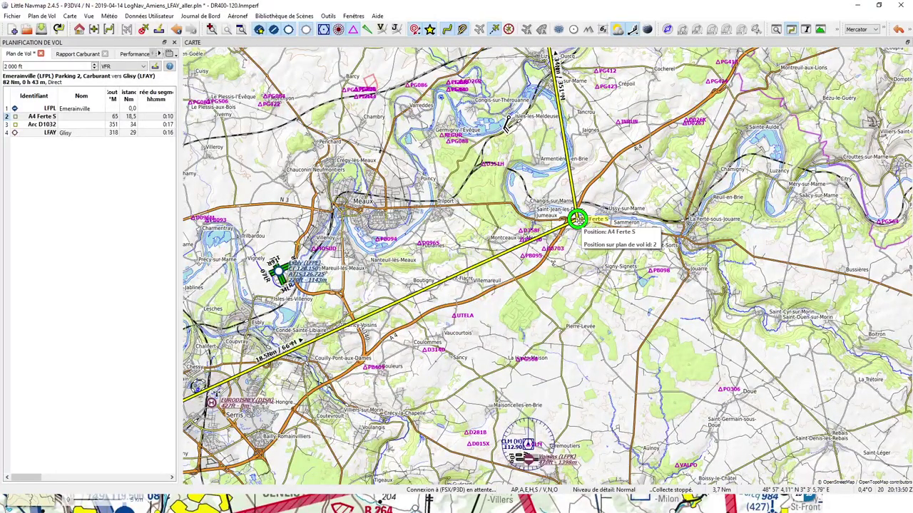
mouse_move(577, 221)
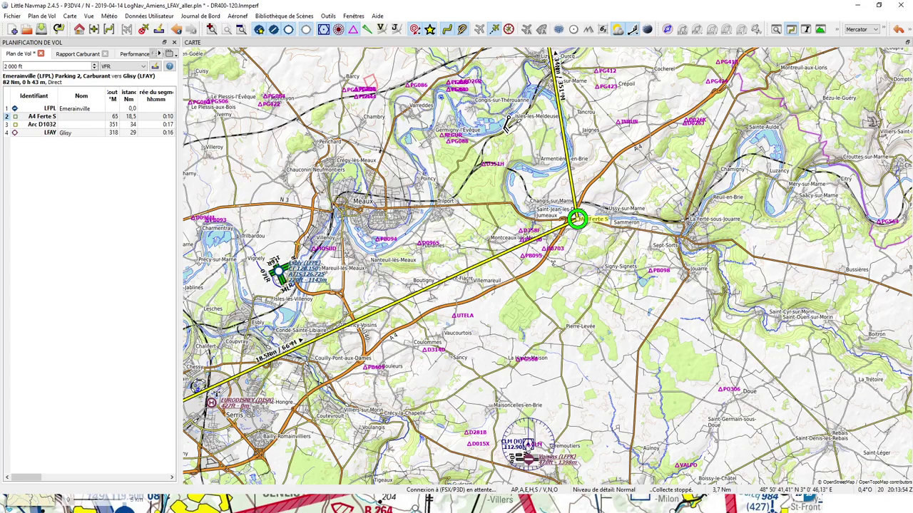
right_click(529, 444)
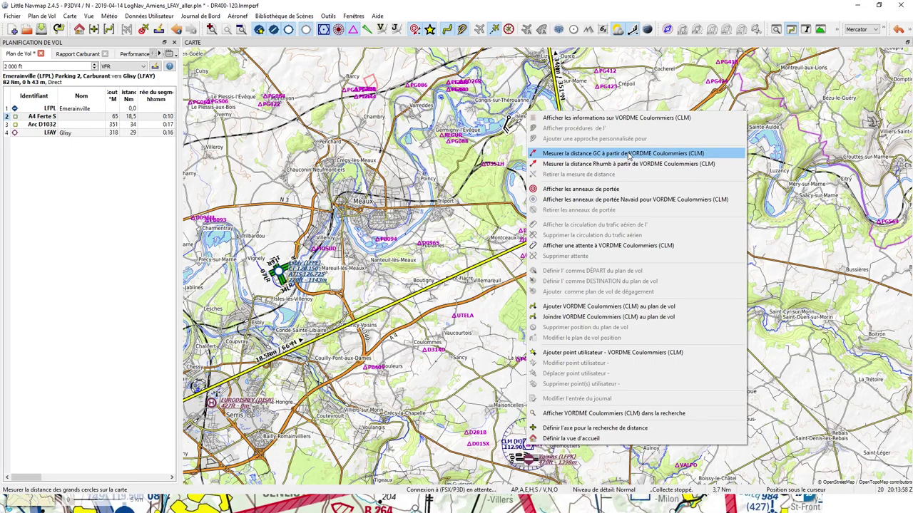
click(629, 154)
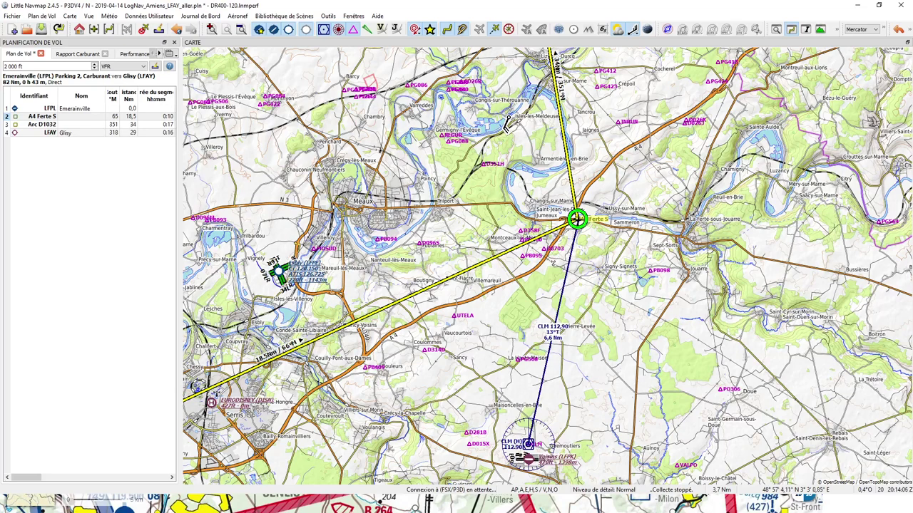
scroll(576, 220, up, 2)
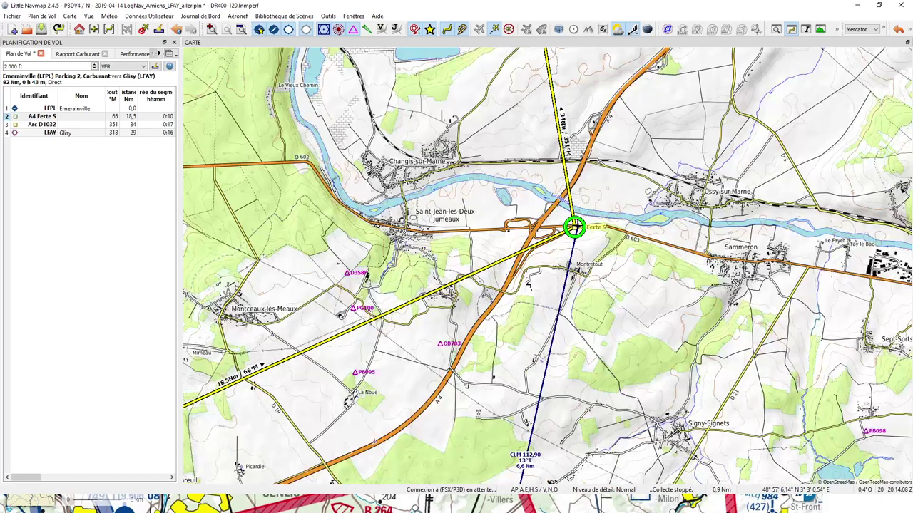
Switch to Aller.ods and set the VOR radial and distance in cell G14 to 013° - 06,6
key(alt+Tab)
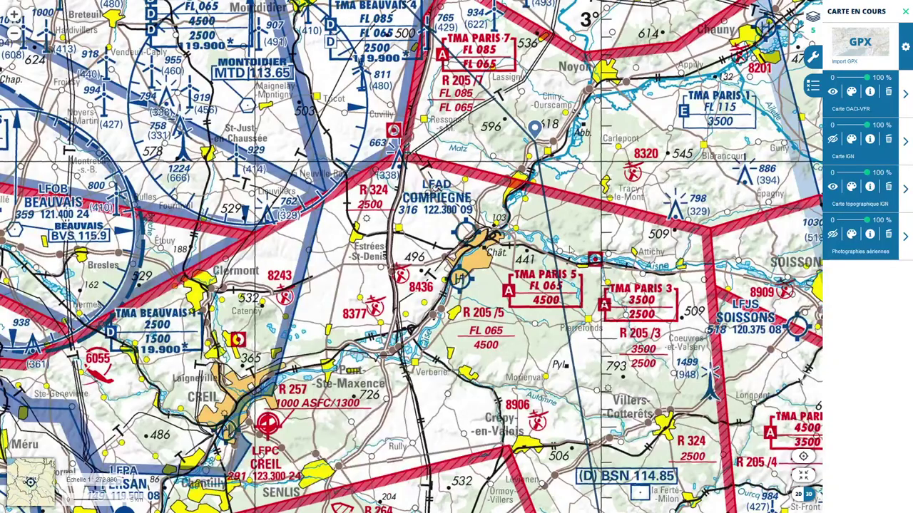
key(alt+Tab)
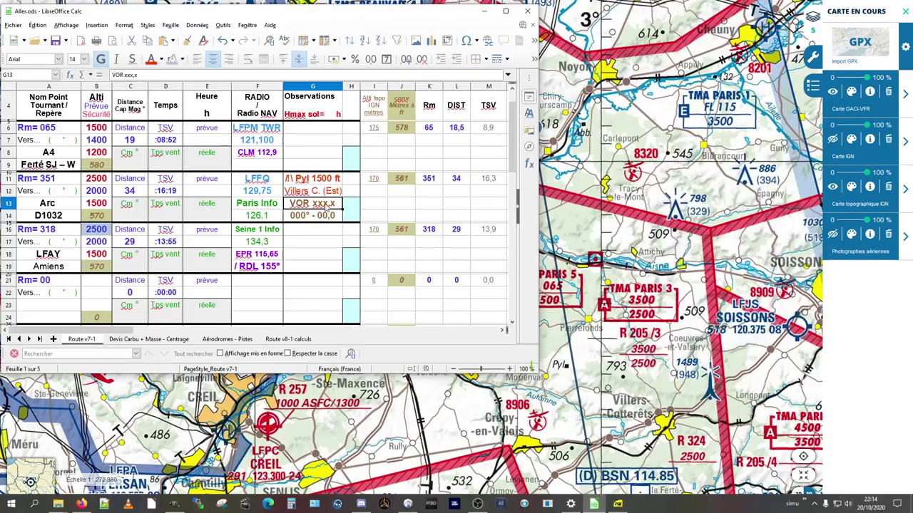
click(306, 216)
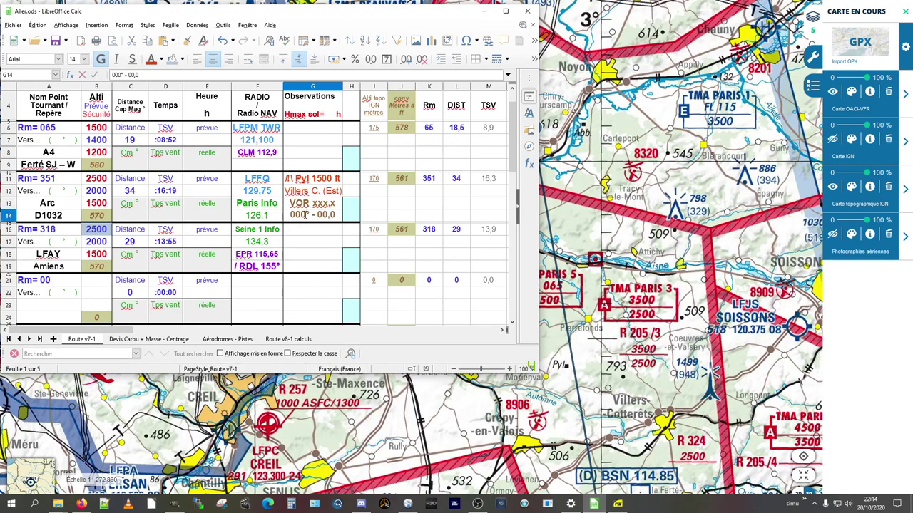
drag(305, 214, 295, 215)
text(13)
key(Right)
key(Right)
key(Right)
key(Right)
key(Right)
key(shift+Right)
text(5)
text(6)
key(Right)
key(shift+Right)
text(6)
key(Return)
Copy the VOR frequency and radial entries from G13:G14 into G8:G9 for the A4 Ferté SJ – W waypoint
key(Up)
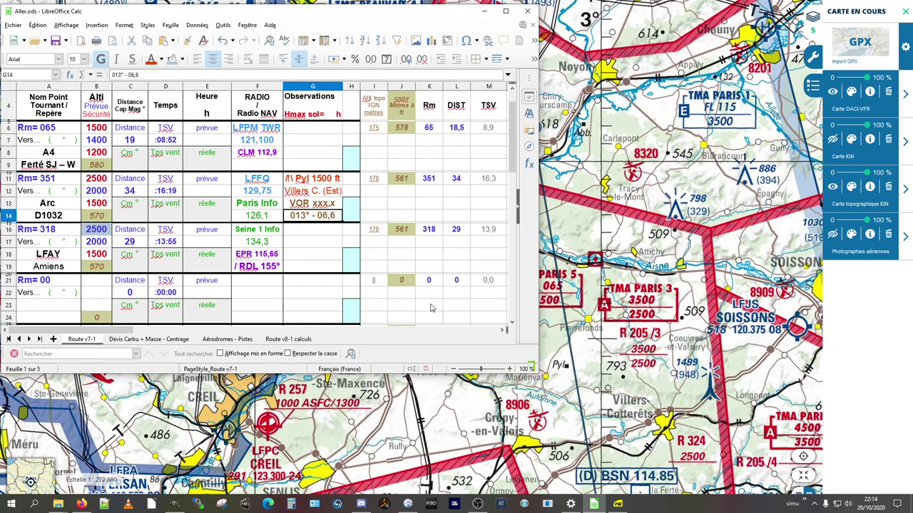
key(shift+Up)
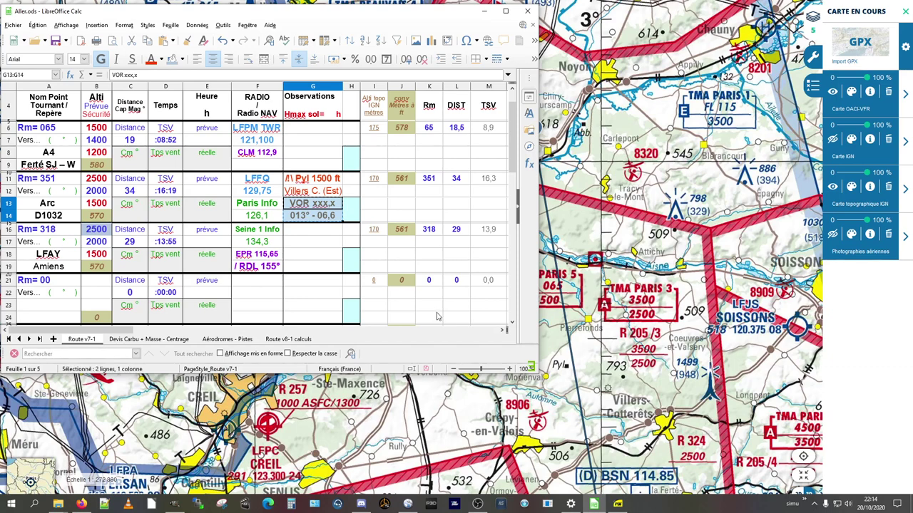
key(ctrl+c)
key(Up)
key(Up)
key(Up)
key(Up)
key(ctrl+v)
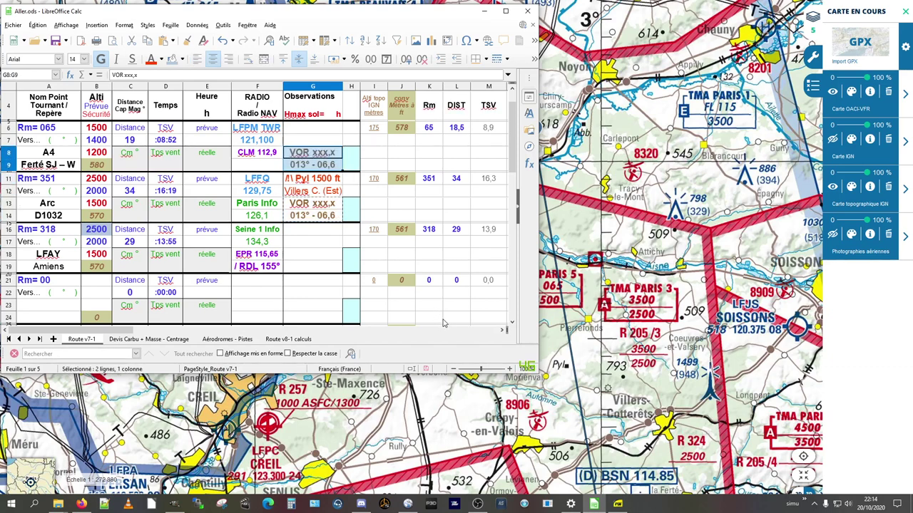
Replace the placeholder VOR frequency in cell G8 with 112,9
click(308, 154)
double_click(308, 154)
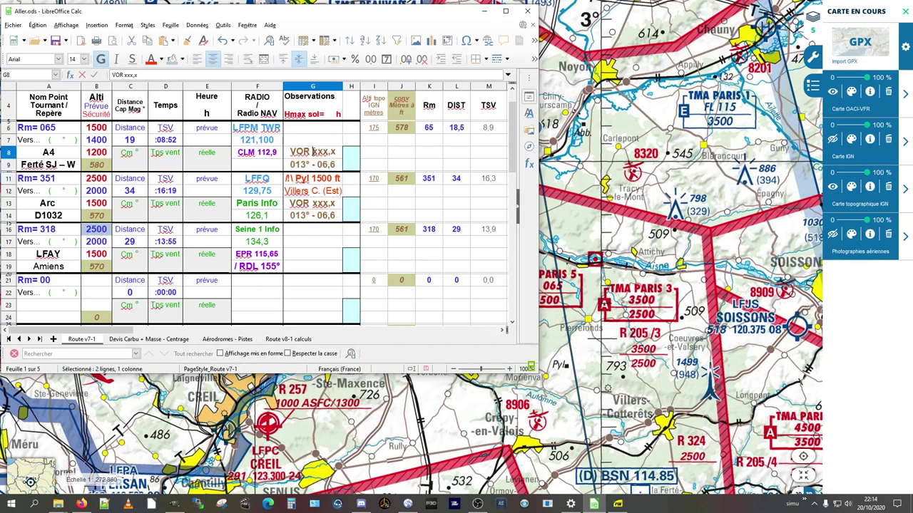
key(shift+Right)
key(shift+Right)
key(shift+Right)
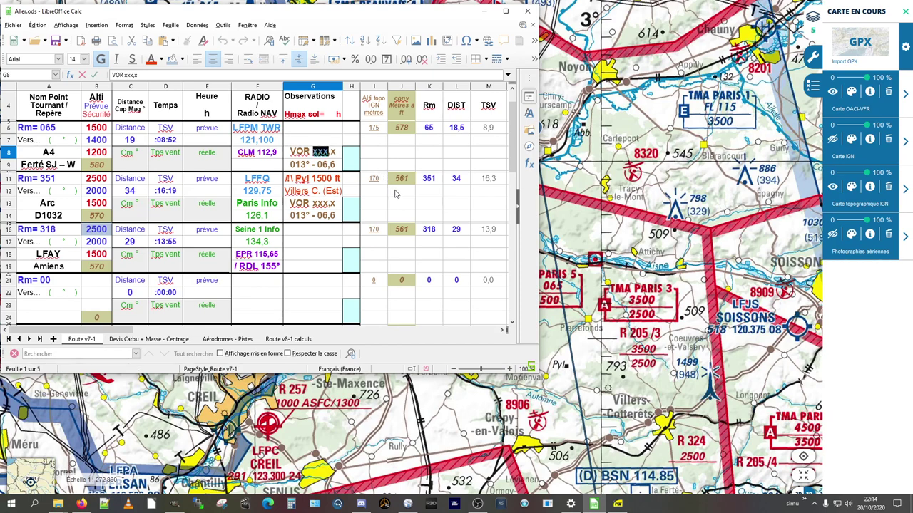
text(112)
key(shift+Right)
text(9)
key(Return)
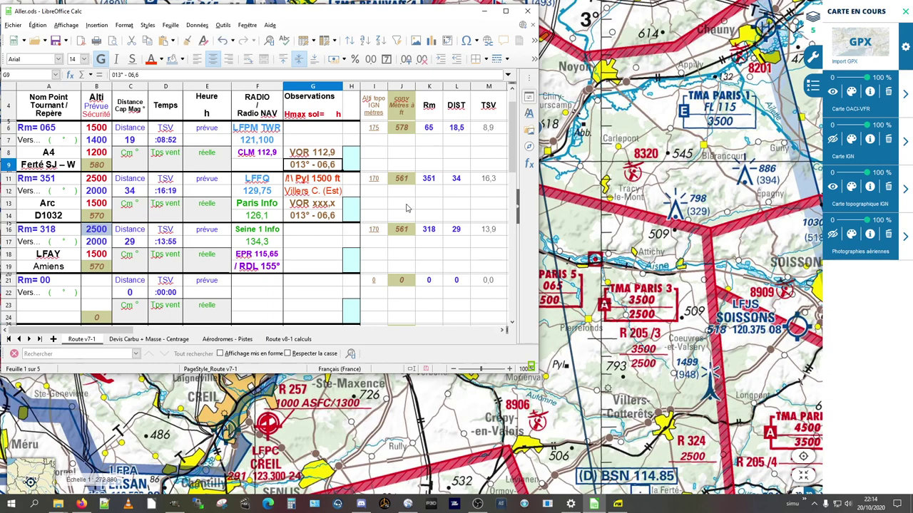
Clear the CLM 112,9 entry from radio cell F8
key(Up)
key(Left)
key(Delete)
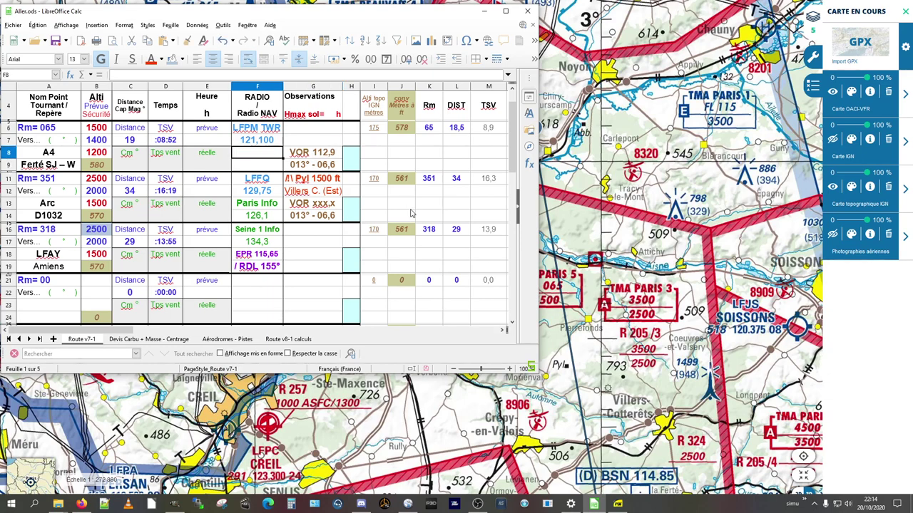
key(Right)
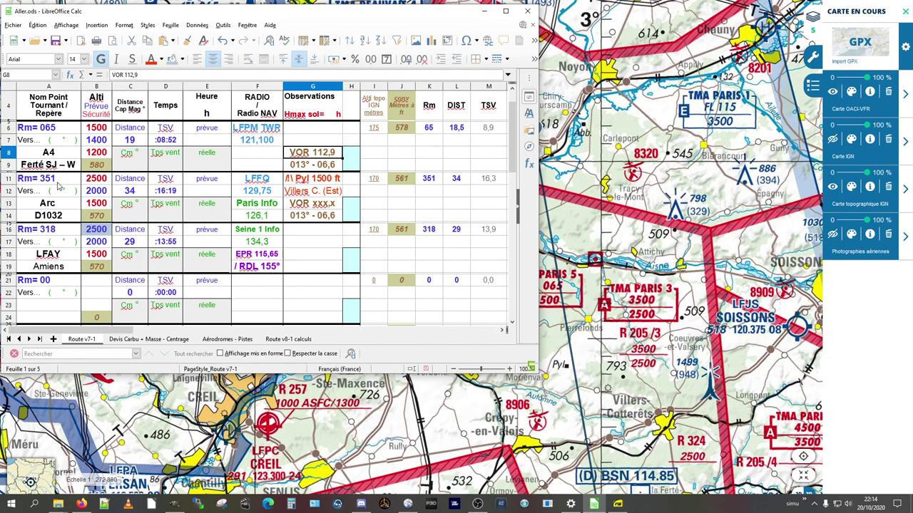
Replace the word VOR in cell G8 with the identifier CLM, keeping the frequency
drag(48, 153, 50, 164)
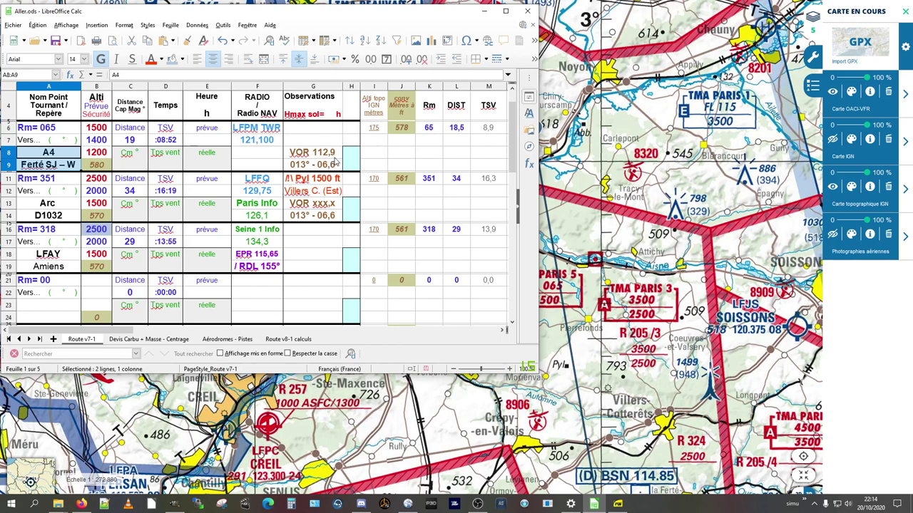
click(331, 157)
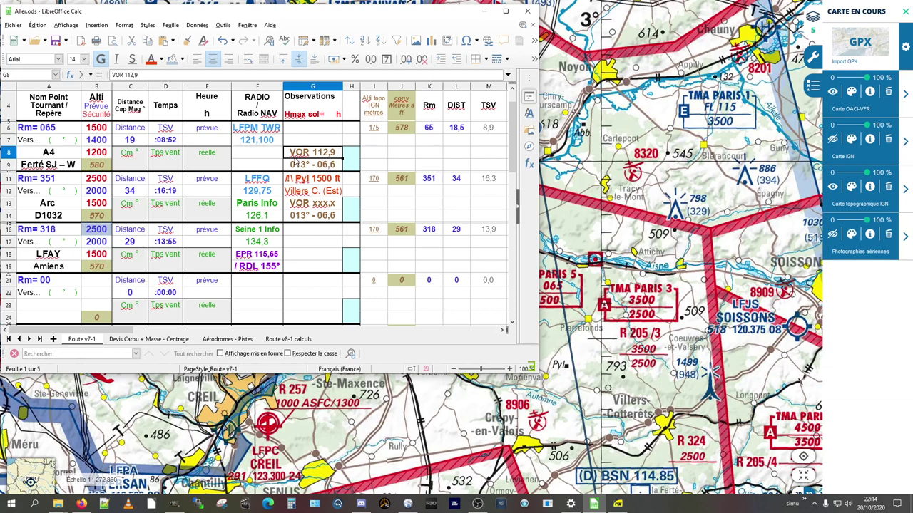
double_click(313, 154)
drag(311, 153, 288, 152)
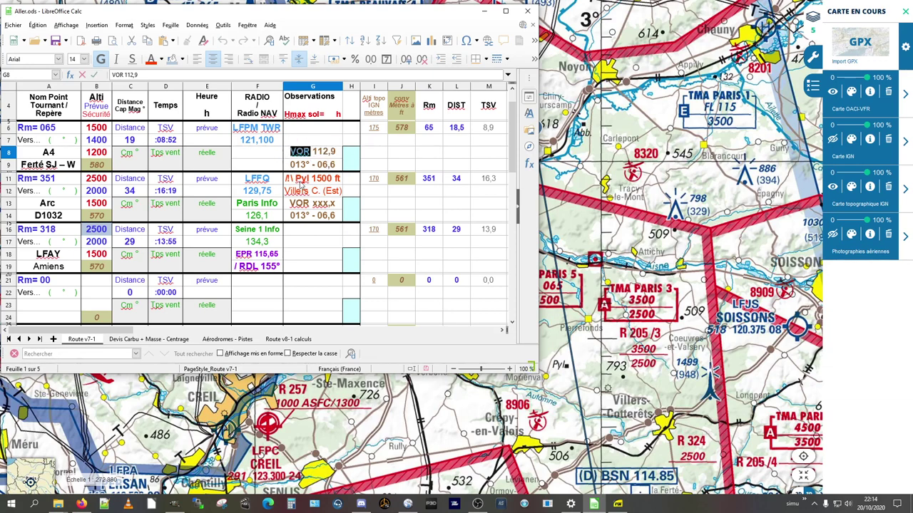
text(CLM)
key(Return)
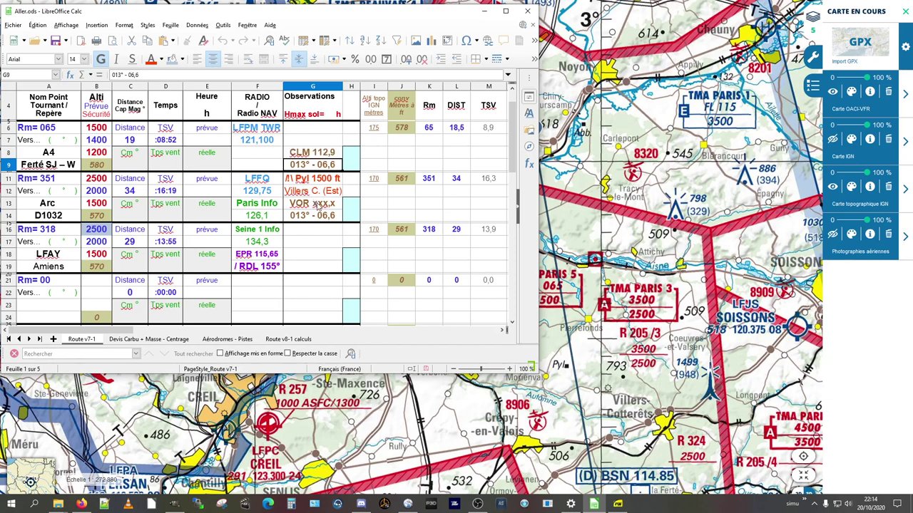
key(Up)
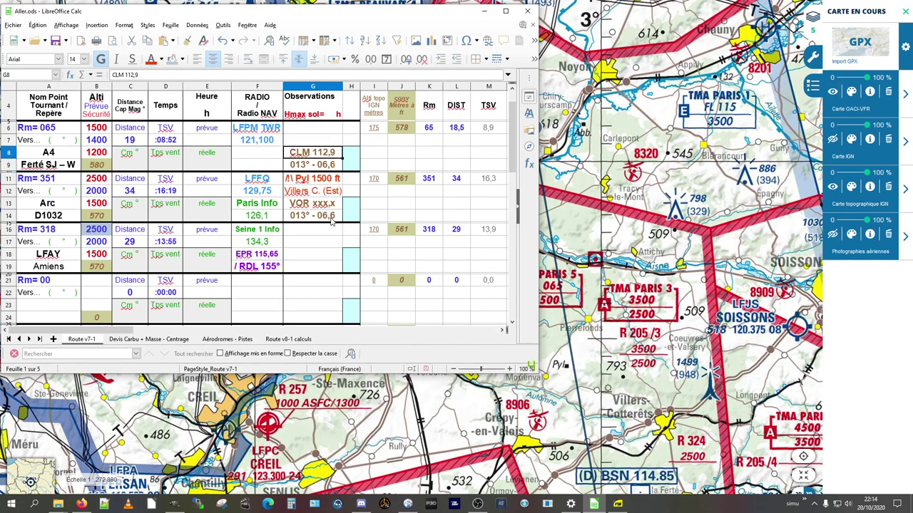
key(Down)
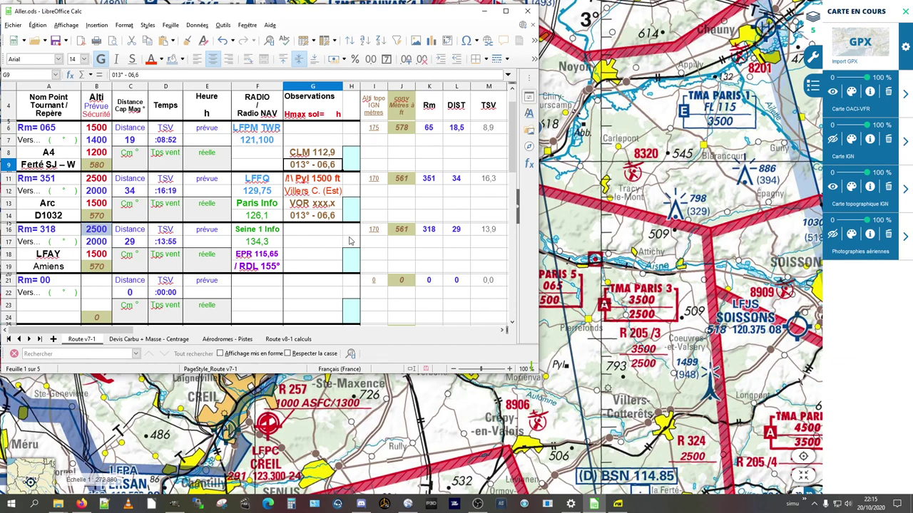
key(Up)
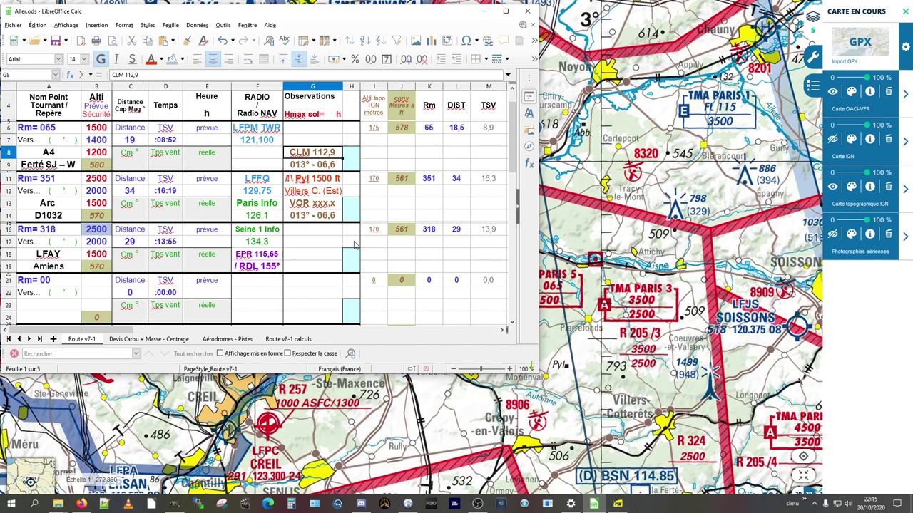
Switch to Little Navmap and measure the great-circle distance and bearing from the Montdidier VOR (MTD) to the Arc D1032 waypoint
key(alt+Tab)
key(alt+Tab)
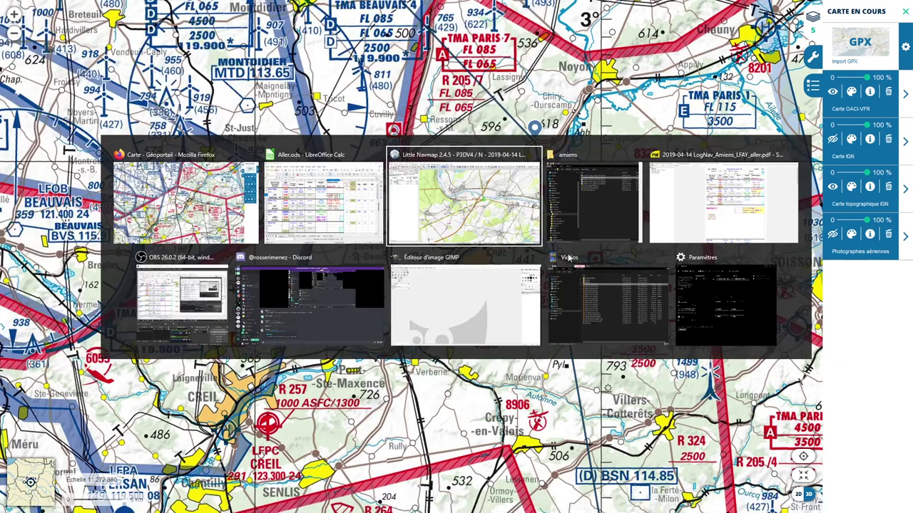
scroll(546, 188, down, 2)
scroll(544, 234, up, 1)
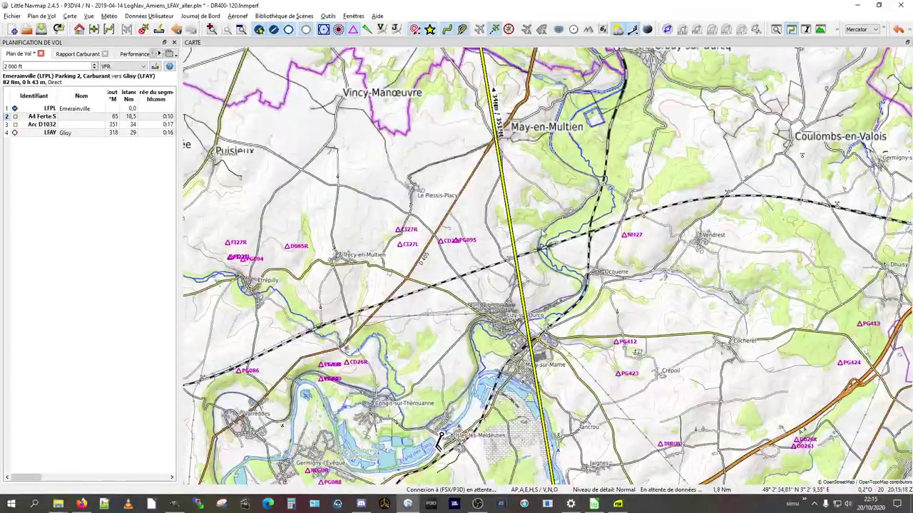
scroll(537, 179, down, 1)
scroll(490, 337, down, 4)
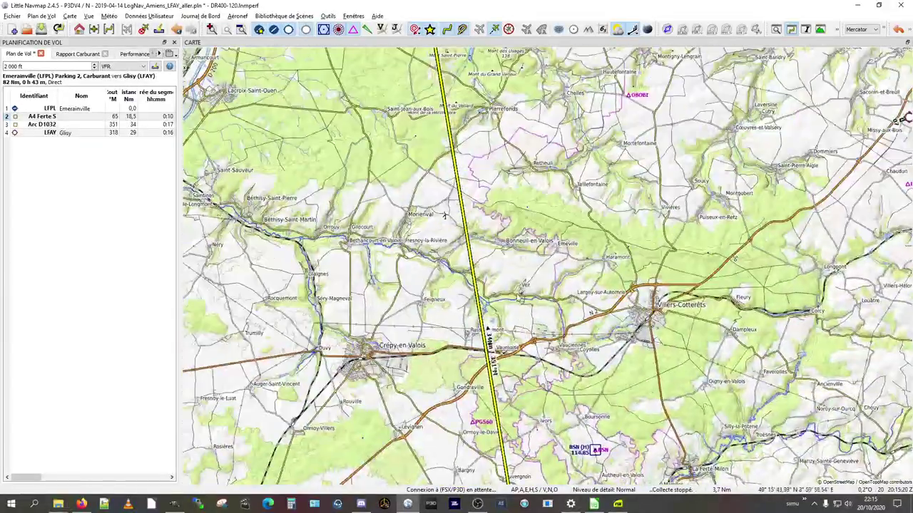
scroll(551, 268, up, 2)
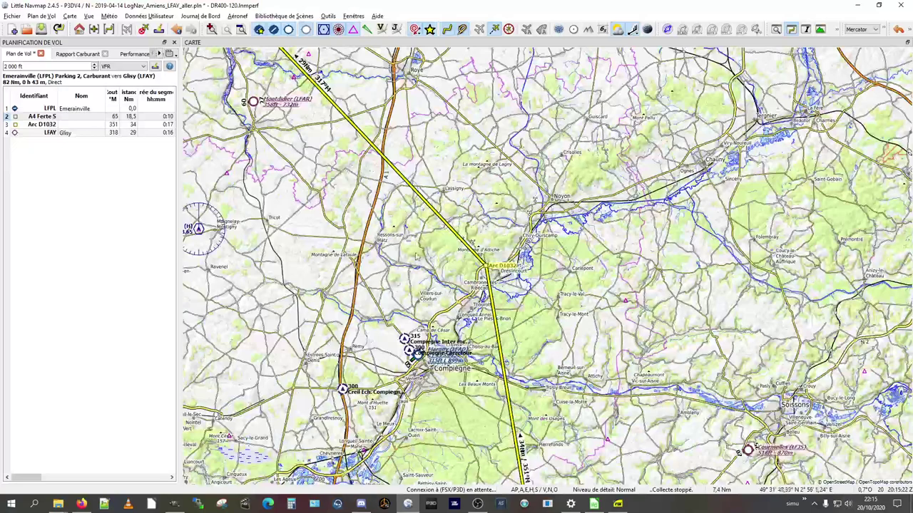
scroll(551, 268, up, 1)
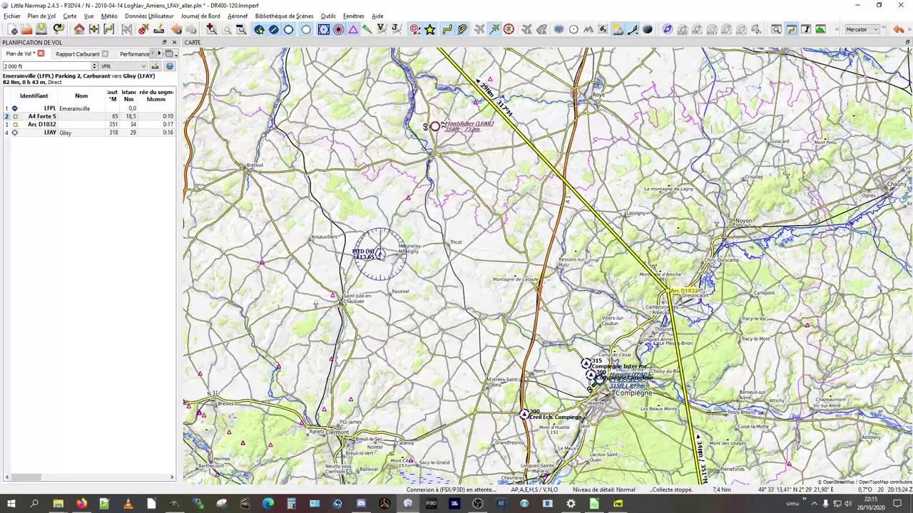
right_click(380, 254)
click(458, 42)
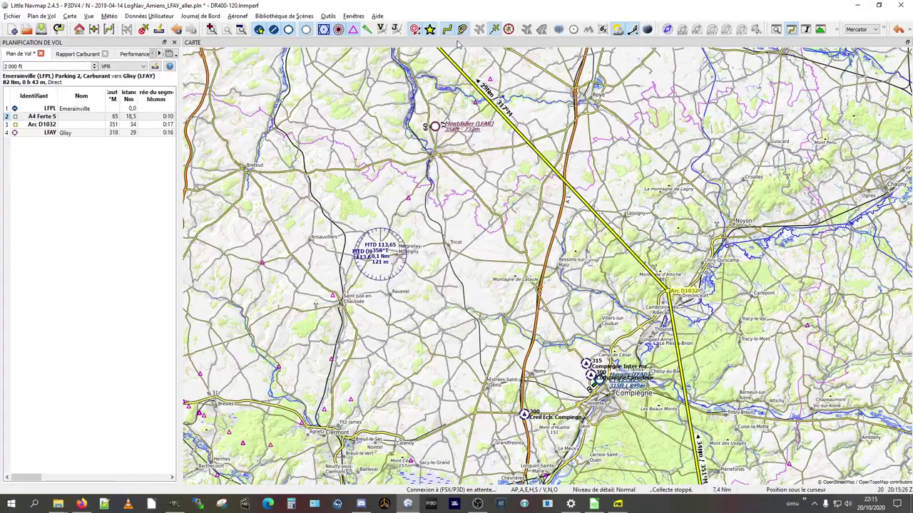
scroll(662, 296, up, 3)
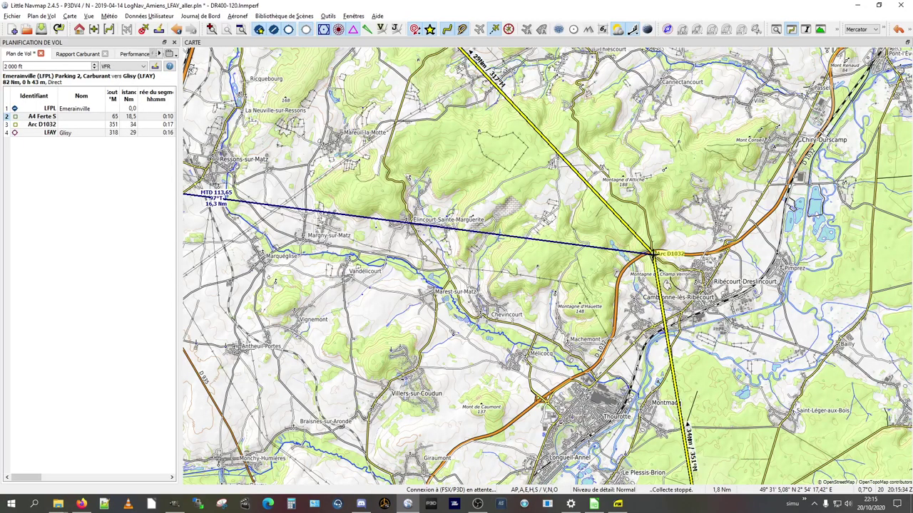
Switch to Aller.ods and set the VOR radial and distance in cell G14 to 097° - 16,3
key(alt+Tab)
key(alt+Tab)
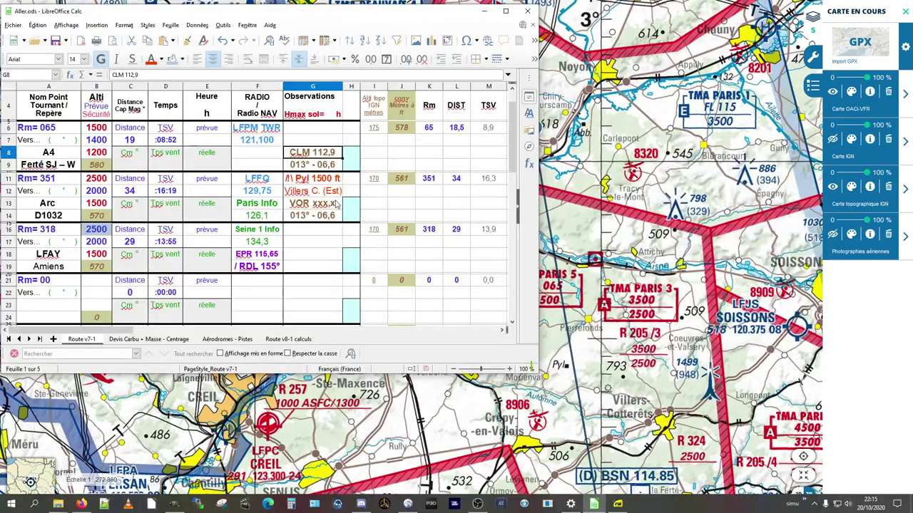
click(338, 205)
click(306, 215)
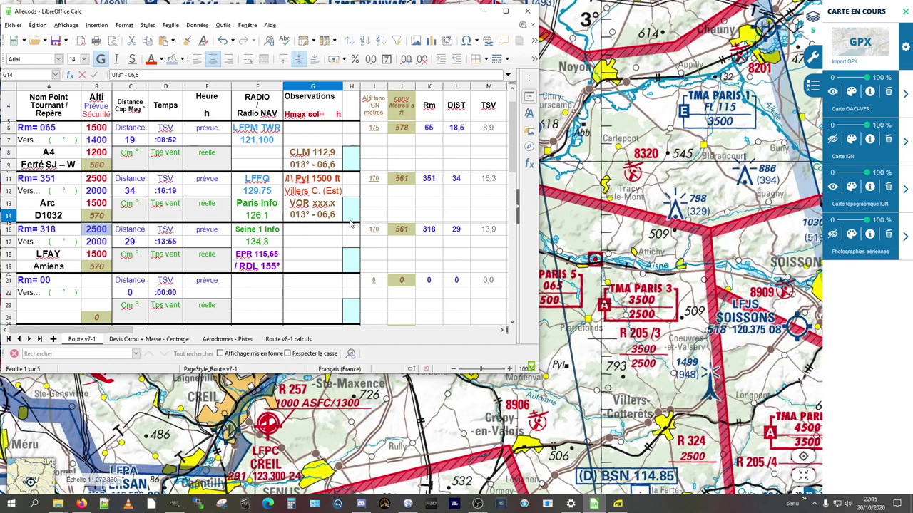
key(shift+Home)
text(097)
key(Right)
key(Right)
key(Right)
key(Right)
key(shift+Right)
text(1)
key(shift+Left)
text(2)
Locate the Montdidier VOR on the Géoportail OACI-VFR map, and replace VOR with MTD in cell G13 of Aller.ods
key(alt+Tab)
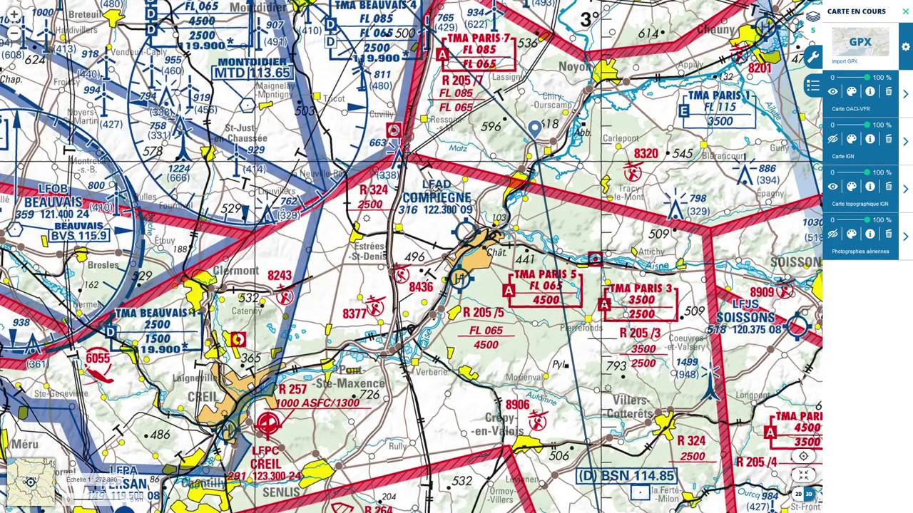
drag(308, 95, 356, 286)
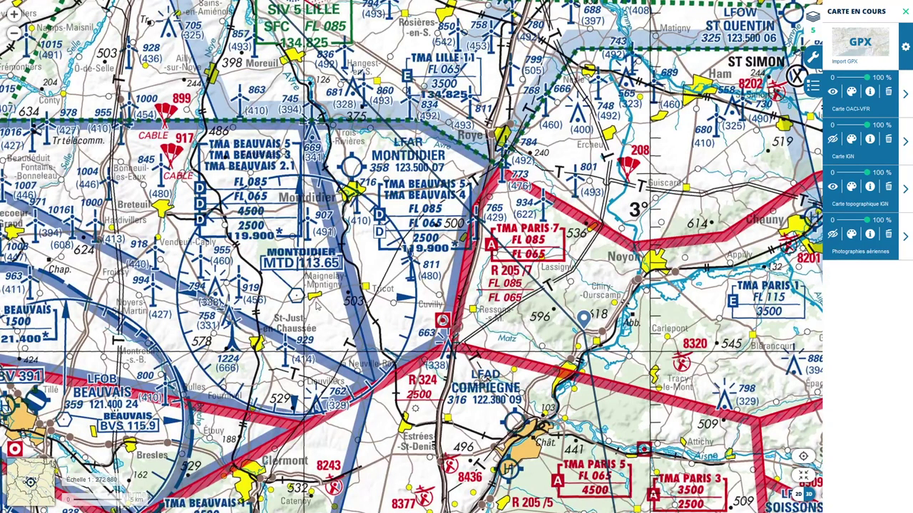
key(alt+Tab)
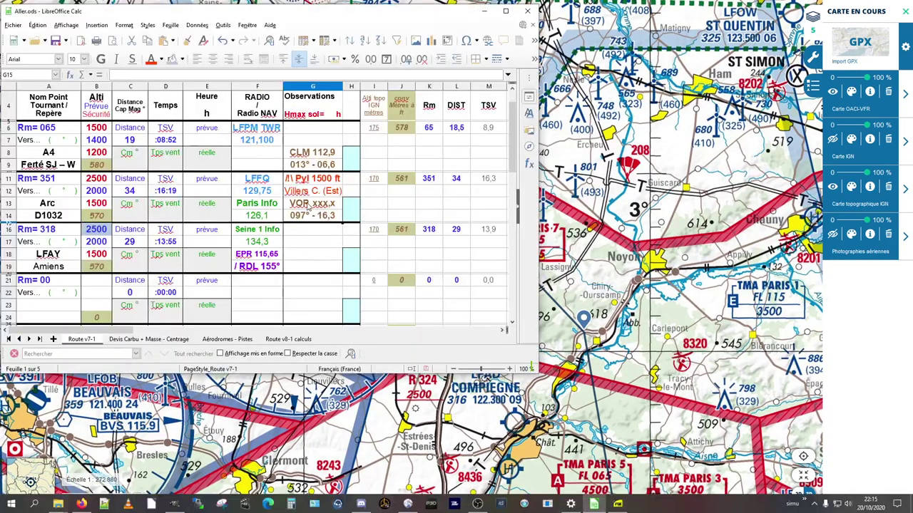
click(313, 205)
triple_click(312, 205)
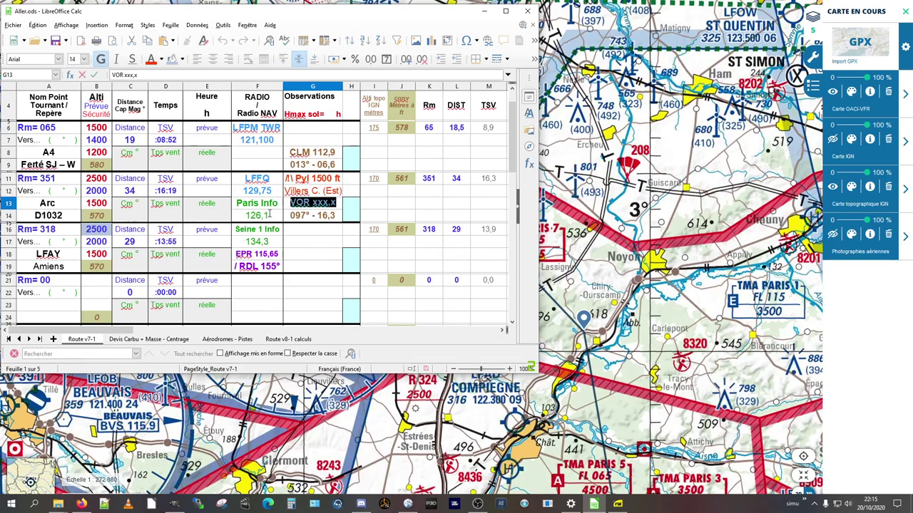
key(Home)
key(Delete)
key(Delete)
key(Delete)
key(Delete)
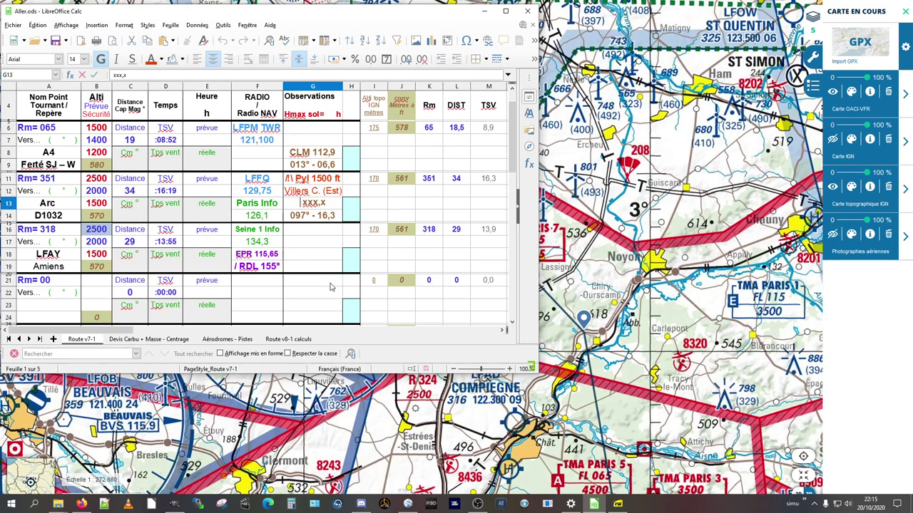
text(MTD)
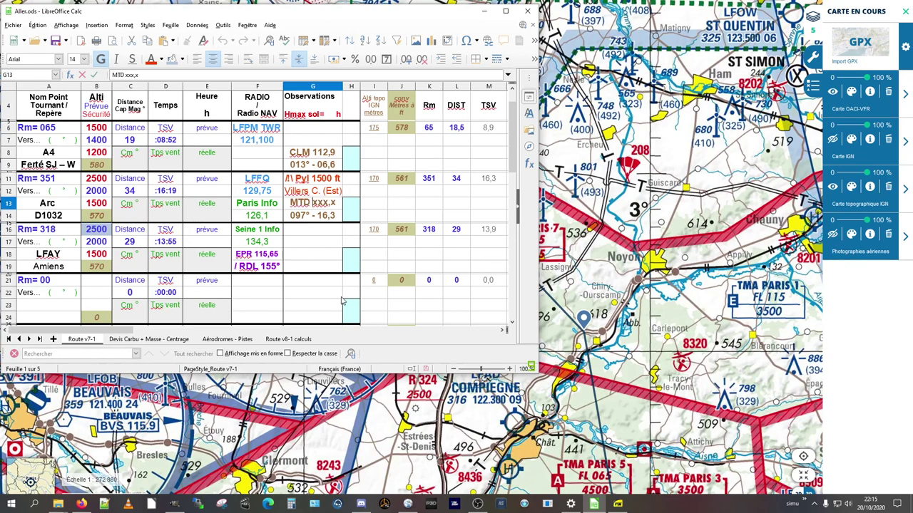
Set the MTD frequency in cell G13 to 113,65 and check it against the Montdidier VOR on the OACI-VFR map
key(shift+Right)
key(shift+Right)
key(shift+Right)
text(011)
key(BackSpace)
key(BackSpace)
key(BackSpace)
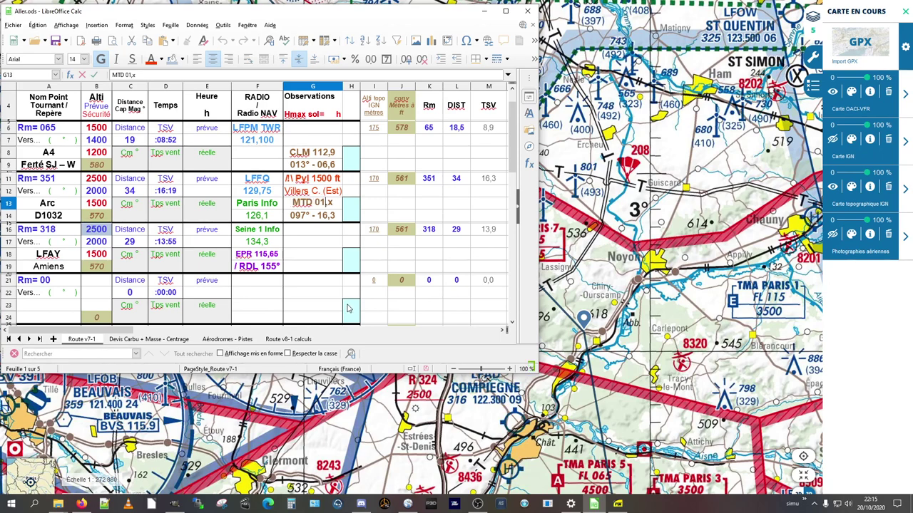
text(113)
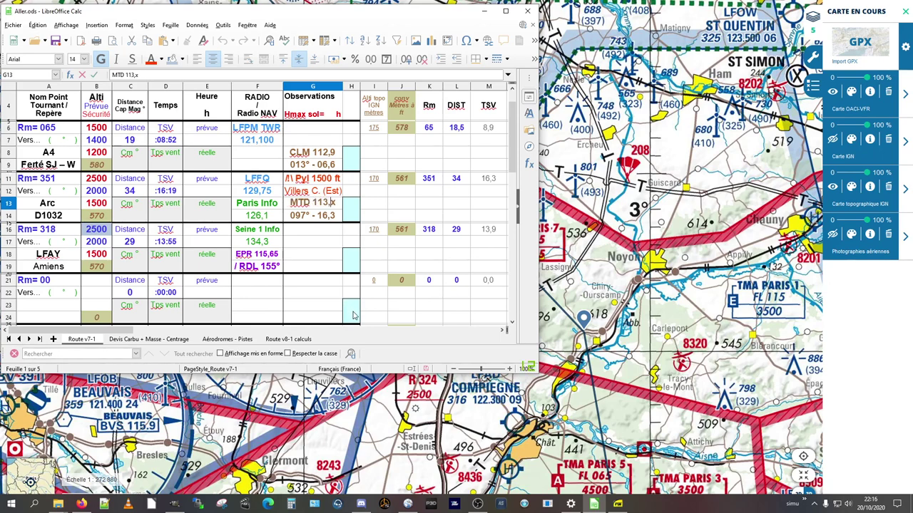
key(shift+Right)
text(65)
key(Return)
key(alt+Tab)
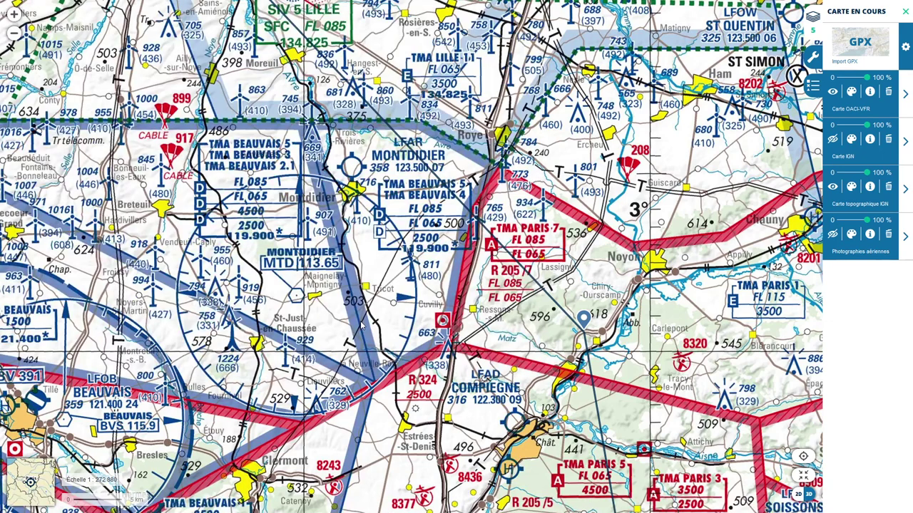
key(alt+Tab)
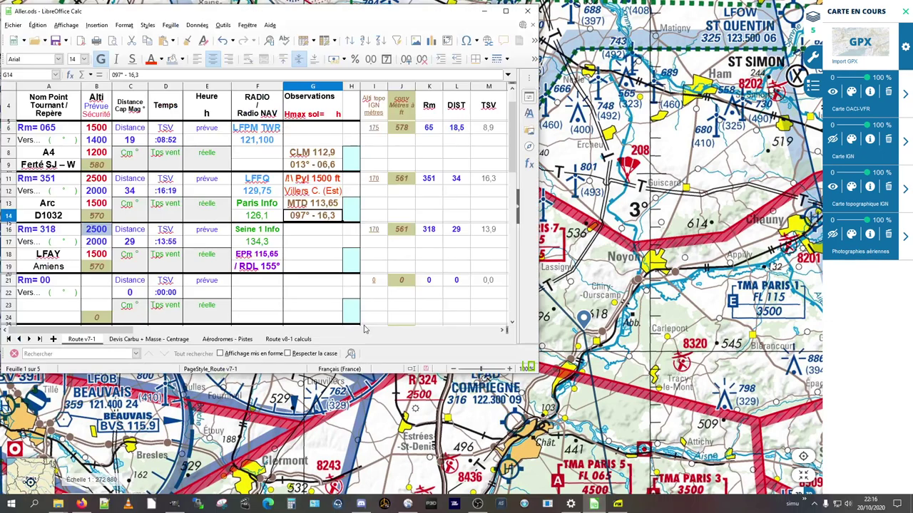
key(Up)
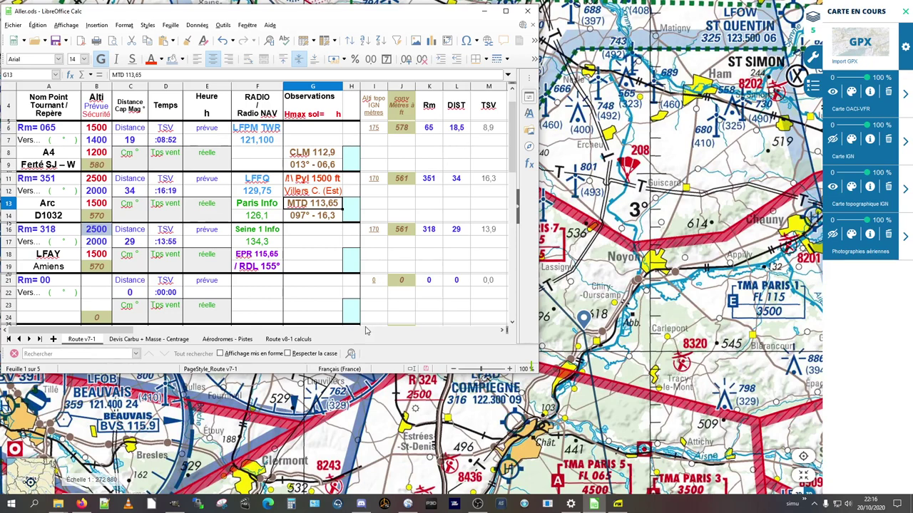
Format the pylon warning in cells G11:G12 with font size 13 and left alignment
key(Up)
key(shift+Up)
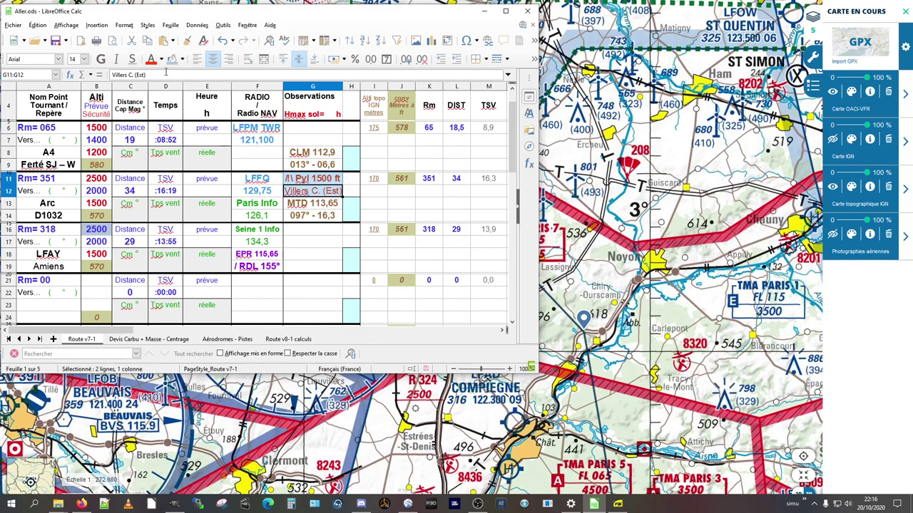
click(83, 58)
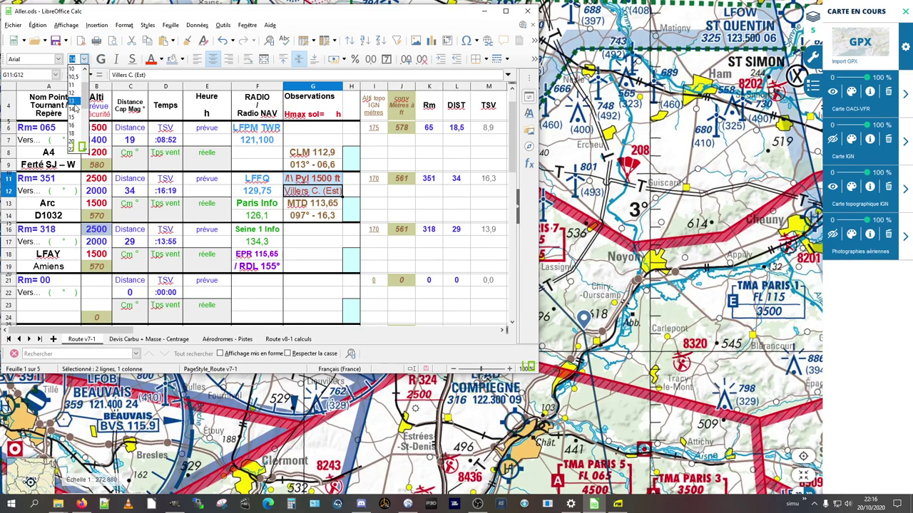
click(74, 105)
click(197, 58)
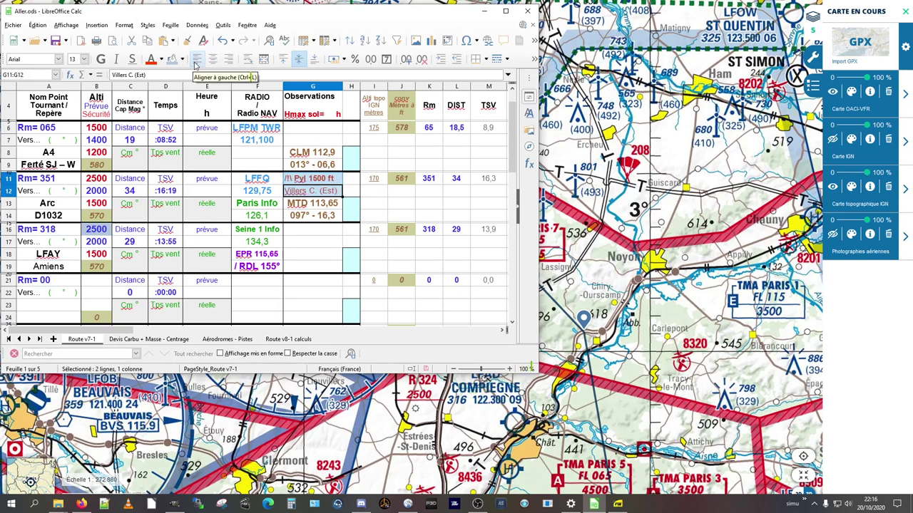
key(Down)
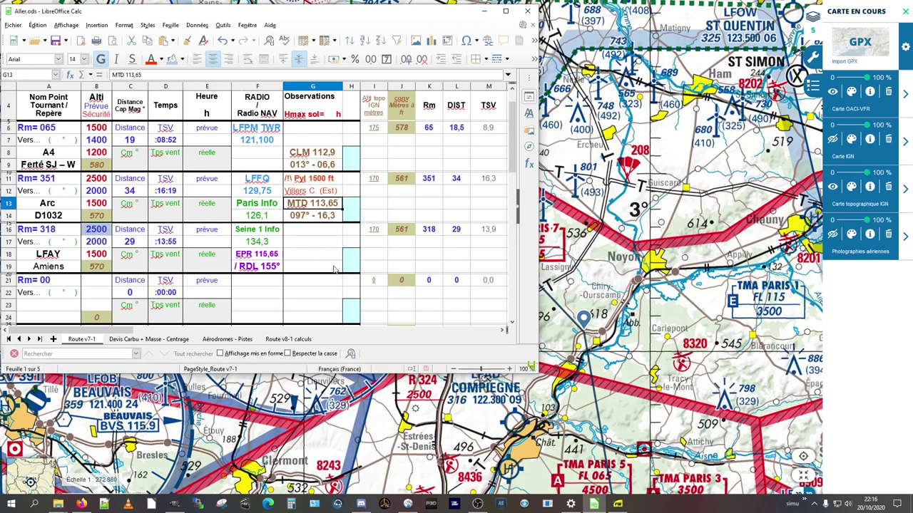
Review the CLM and MTD entries, and examine the route between Lognes and the D1032 waypoint on the Géoportail OACI-VFR map
click(316, 154)
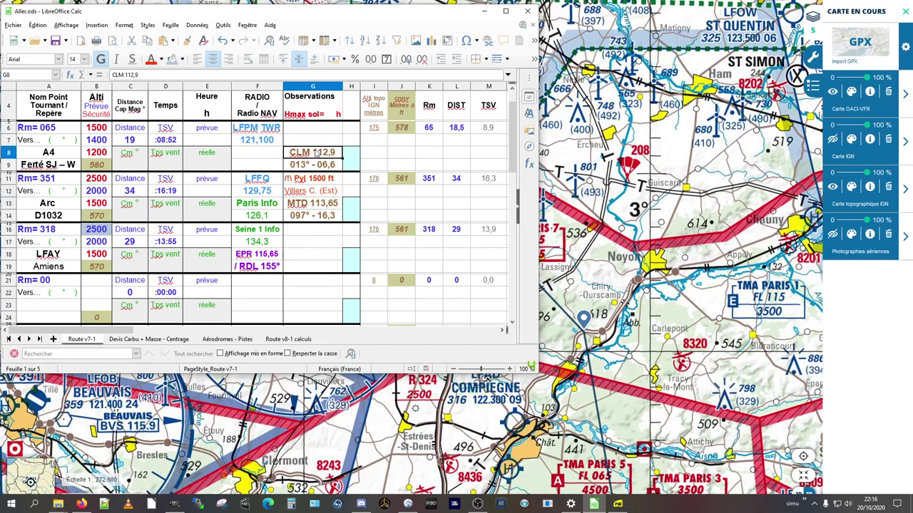
click(312, 214)
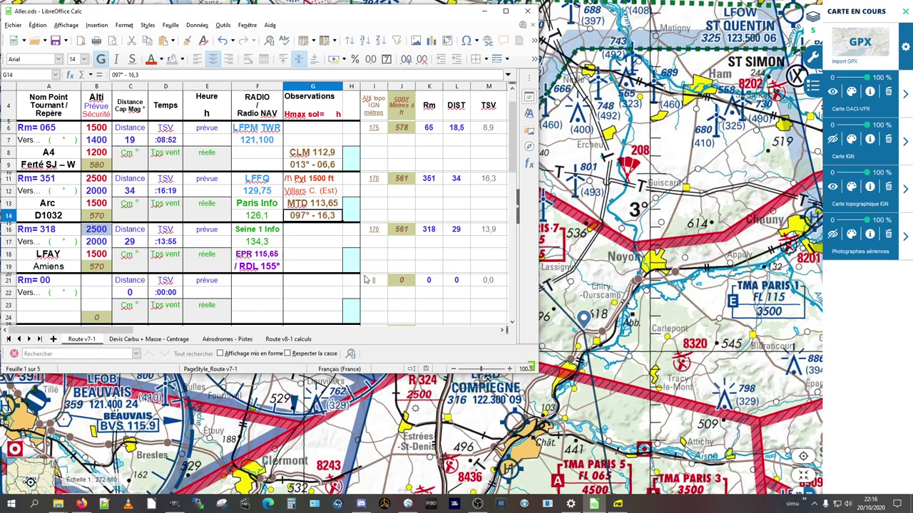
key(alt+Tab)
scroll(370, 282, down, 2)
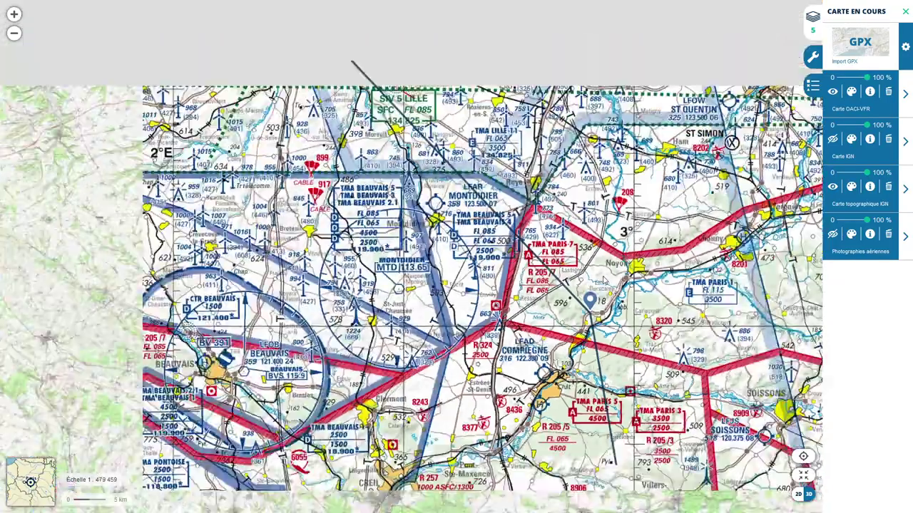
drag(370, 282, 362, 134)
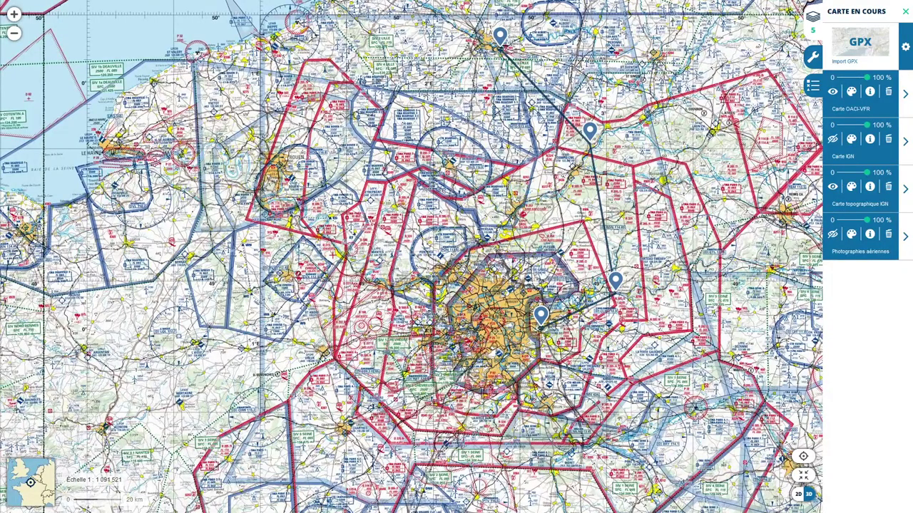
scroll(620, 264, up, 1)
drag(613, 313, 497, 329)
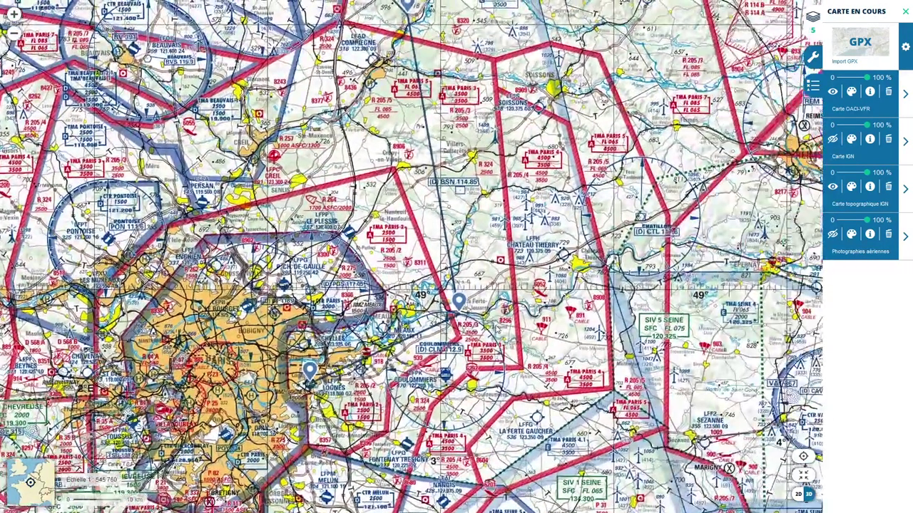
key(alt+Tab)
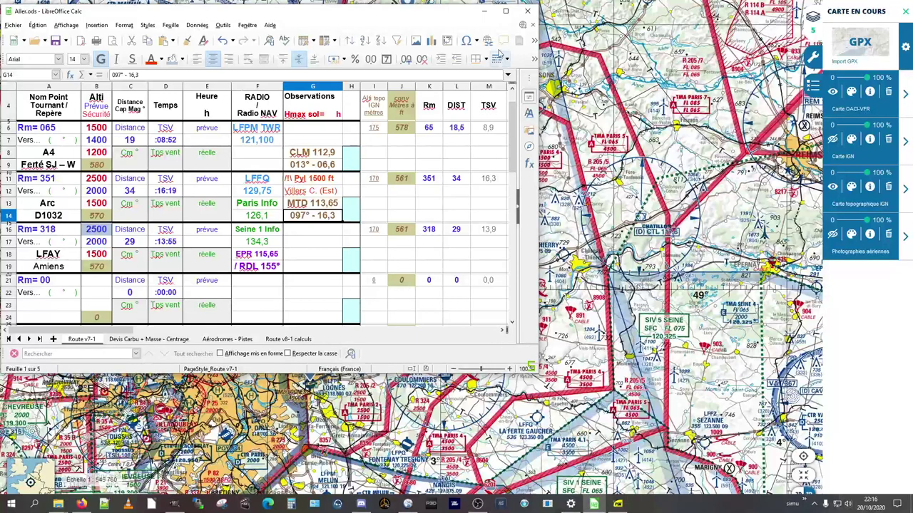
click(487, 13)
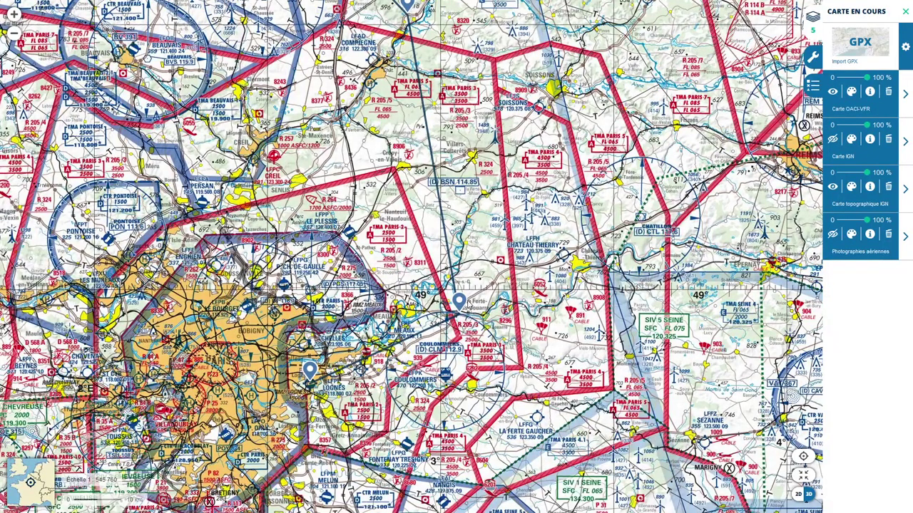
drag(464, 278, 474, 307)
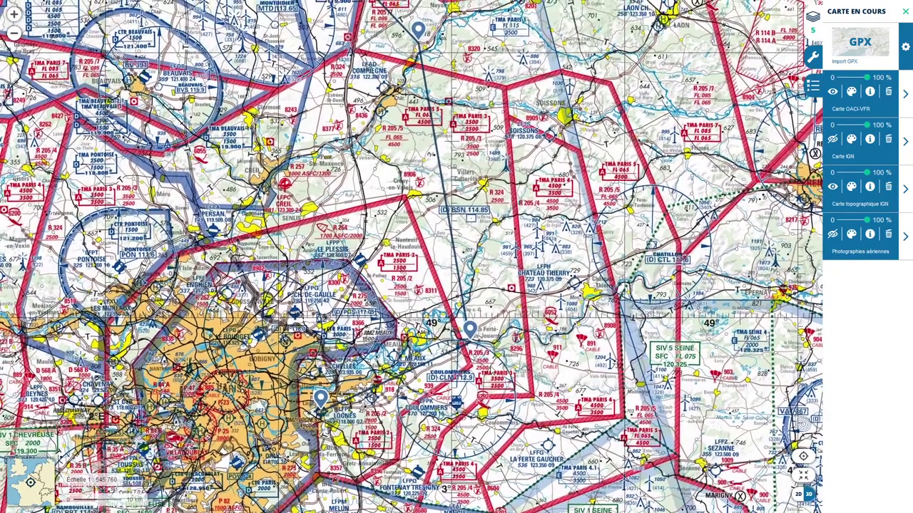
Compare the first leg's radio entry in cell F6 of Aller.ods with the aerodromes around Coulommiers on the OACI-VFR map
key(alt+Tab)
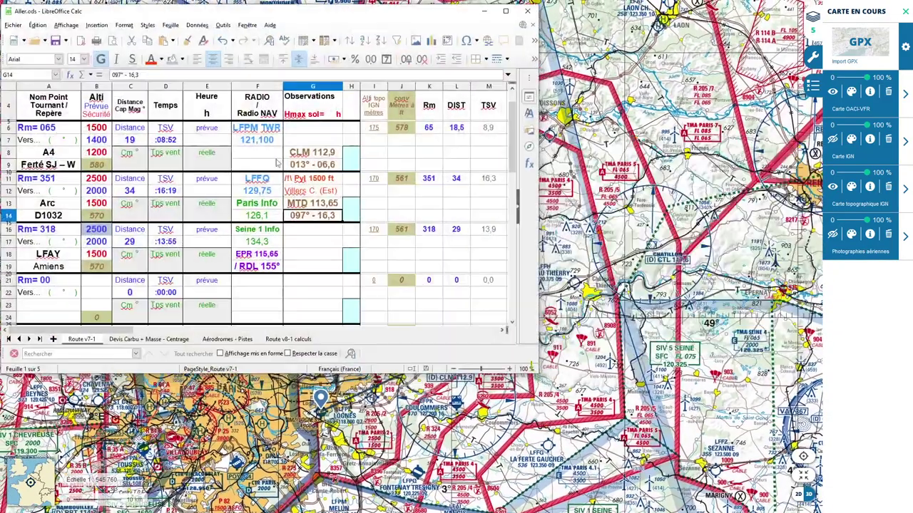
click(255, 133)
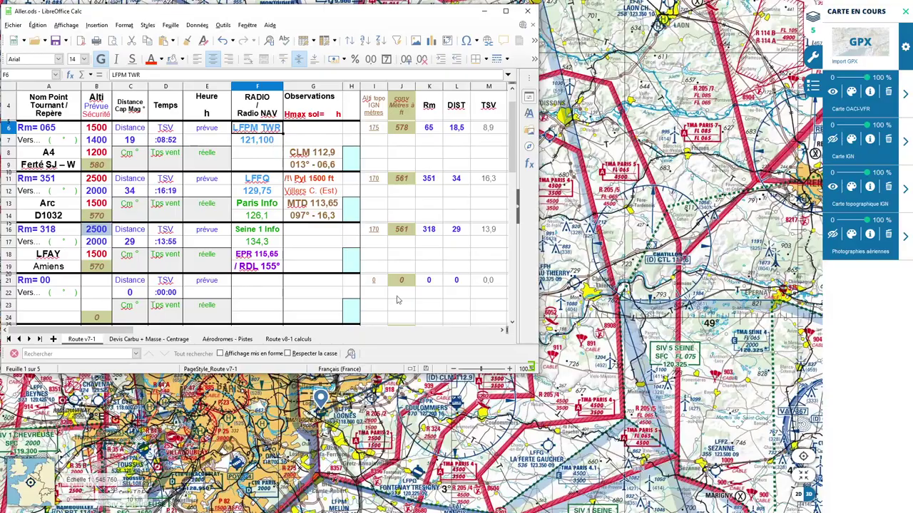
key(alt+Tab)
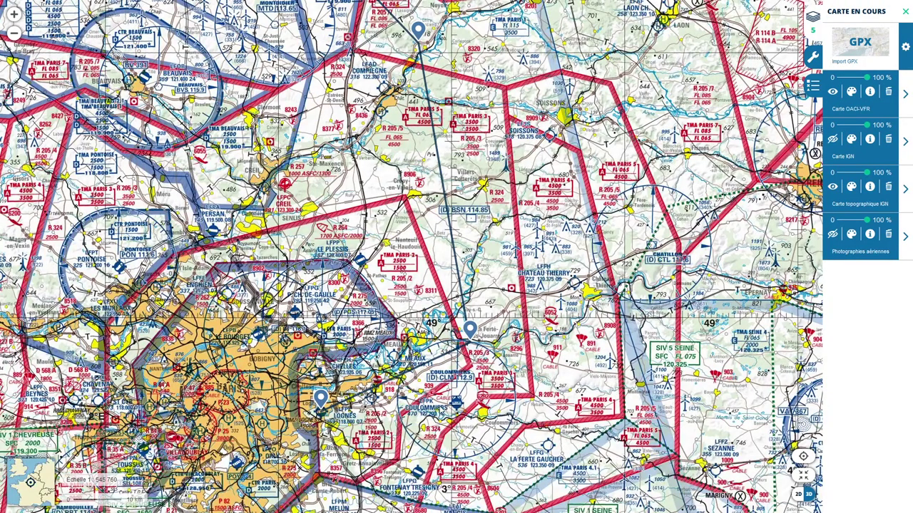
scroll(385, 435, up, 2)
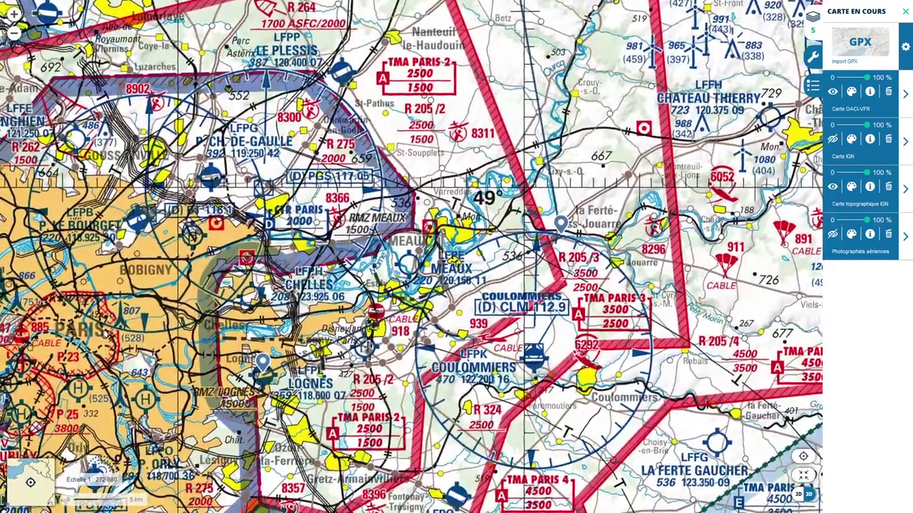
Switch to Aller.ods and copy the Paris Info 126,1 entry from F13:F14 into F8:F9
key(alt+Tab)
drag(257, 204, 258, 217)
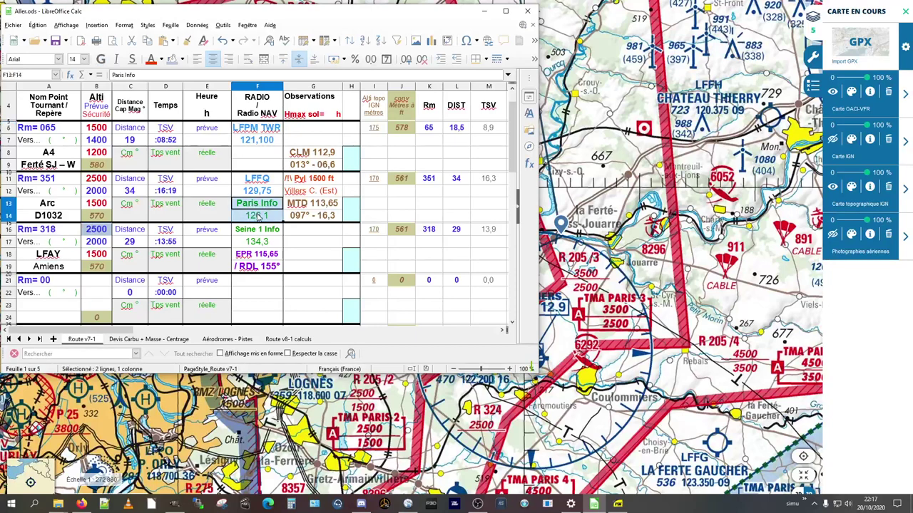
key(ctrl+c)
key(Up)
key(Up)
key(Up)
key(Up)
key(Up)
key(ctrl+v)
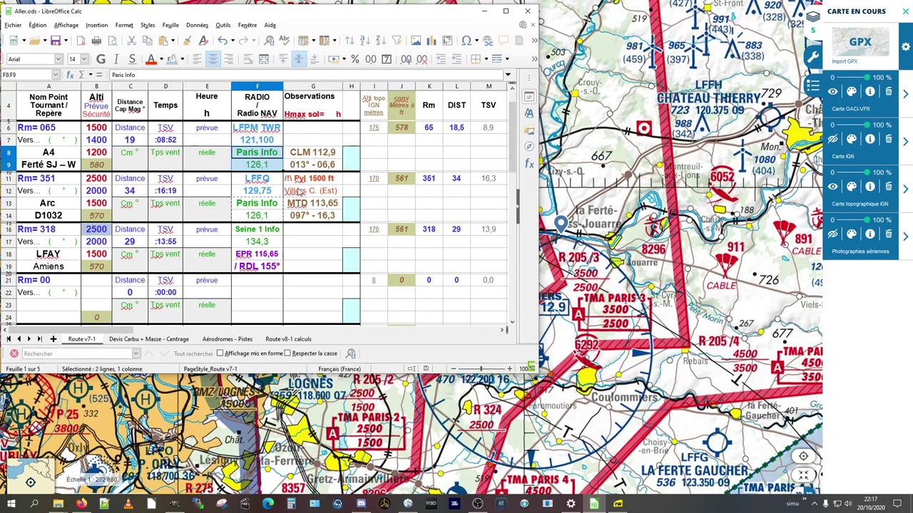
Check the Coulommiers aerodrome on the OACI-VFR map, and replace LFPM TWR with LFPK in cell F6 of Aller.ods
key(alt+Tab)
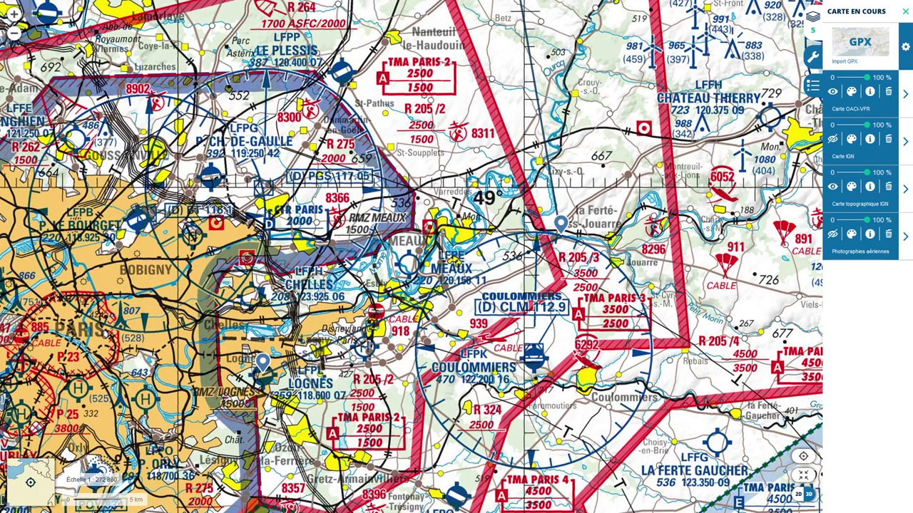
key(alt+Tab)
key(Up)
key(Up)
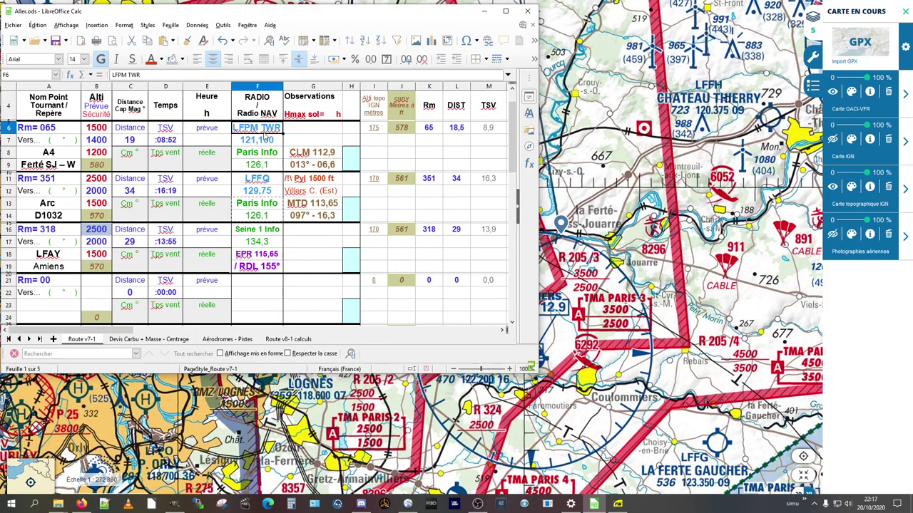
double_click(261, 130)
key(Left)
key(shift+Left)
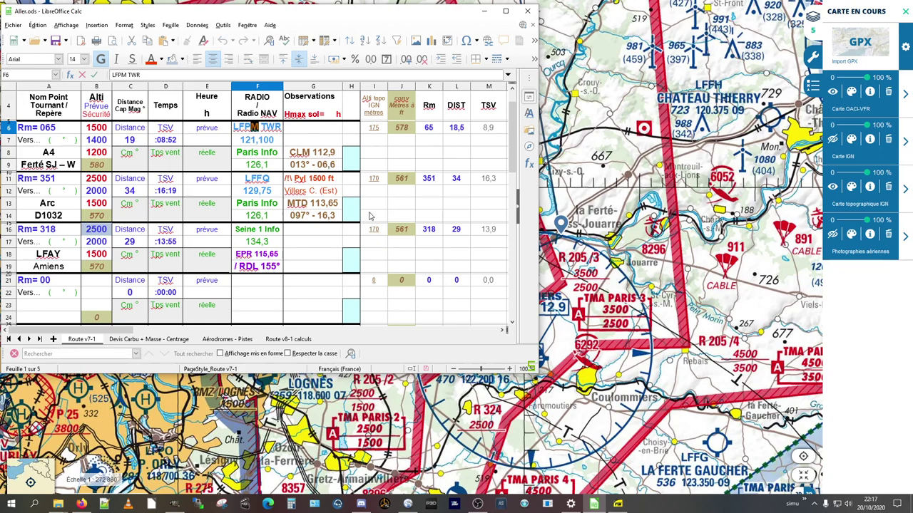
text(K)
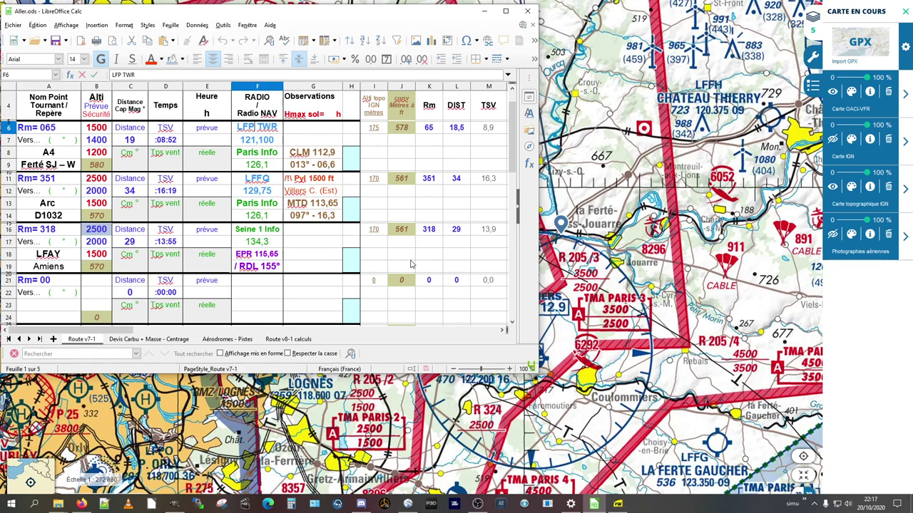
key(Delete)
key(Delete)
key(Delete)
key(Delete)
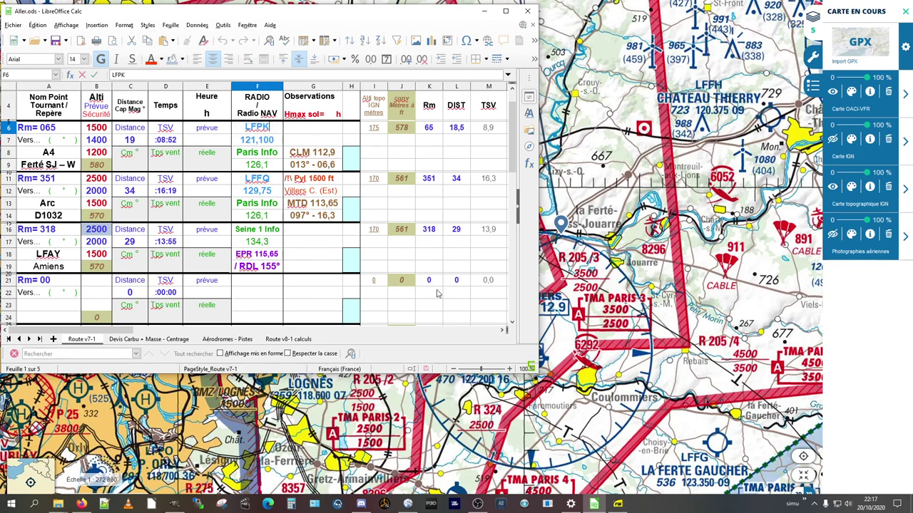
key(Return)
Set the LFPK frequency in cell F7 to 122,2 and reduce its display to one decimal place
key(F2)
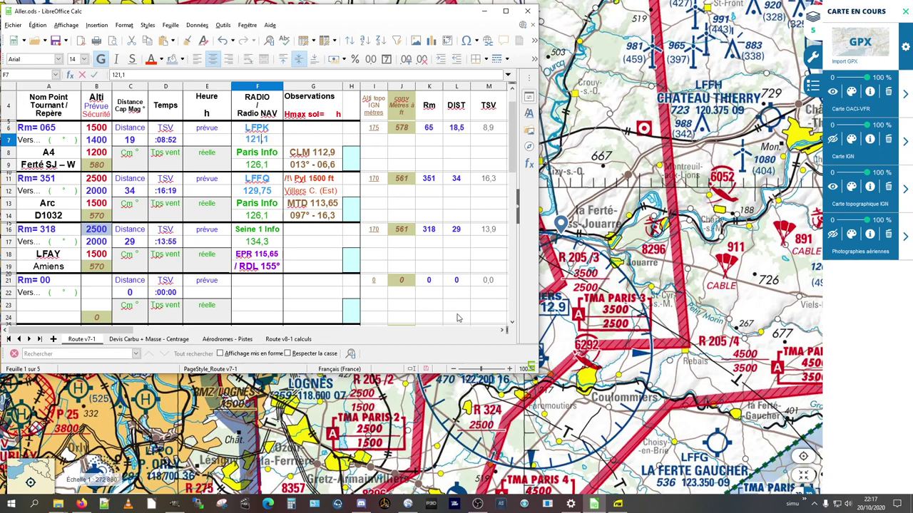
key(Right)
key(Delete)
text(22)
key(Return)
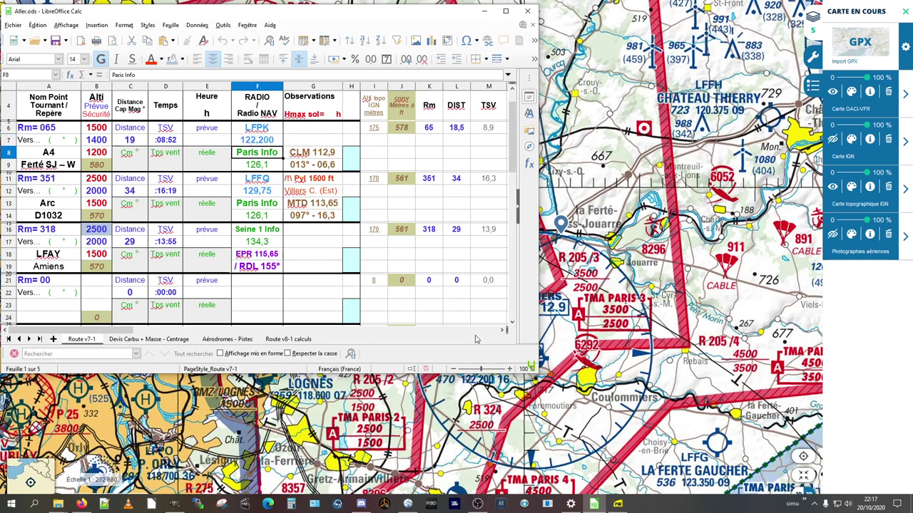
click(264, 143)
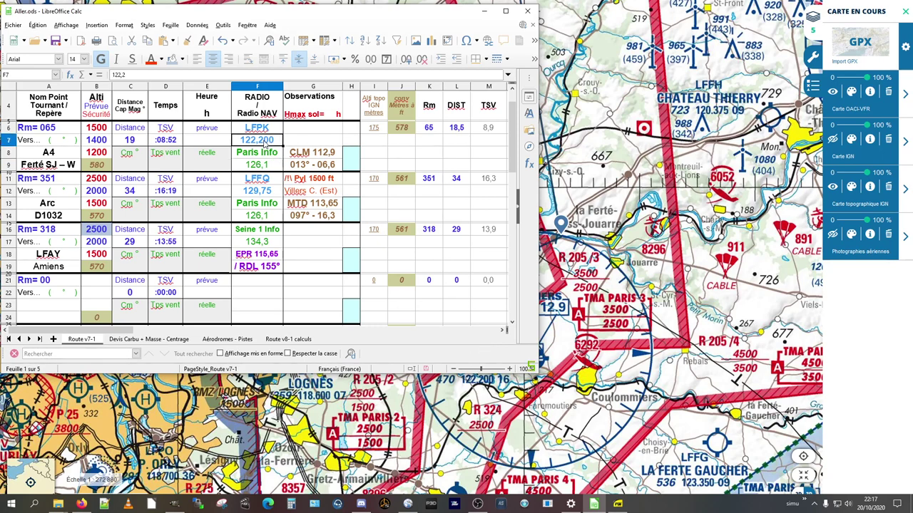
click(420, 58)
click(420, 58)
Examine the aerodromes along the leg from La Ferté-sous-Jouarre to Compiègne on the OACI-VFR map against the LFFQ entry in F11:F12
click(617, 199)
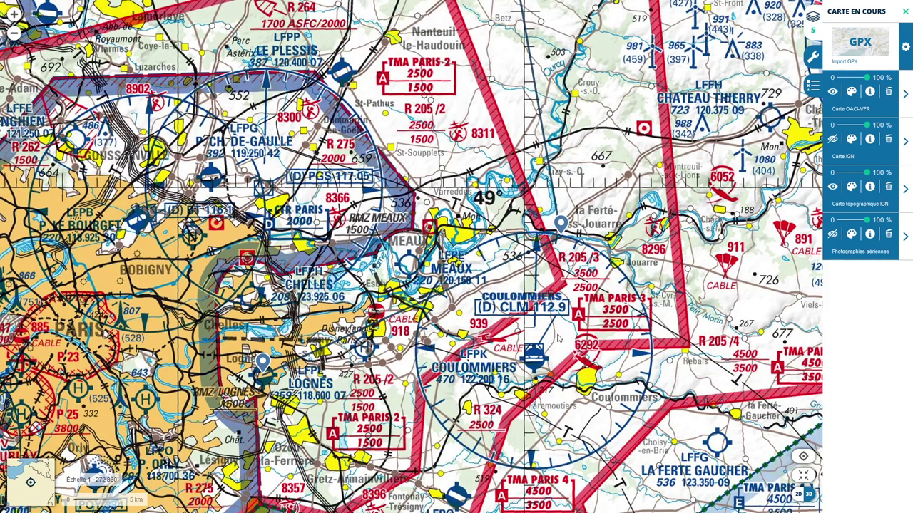
drag(540, 362, 511, 351)
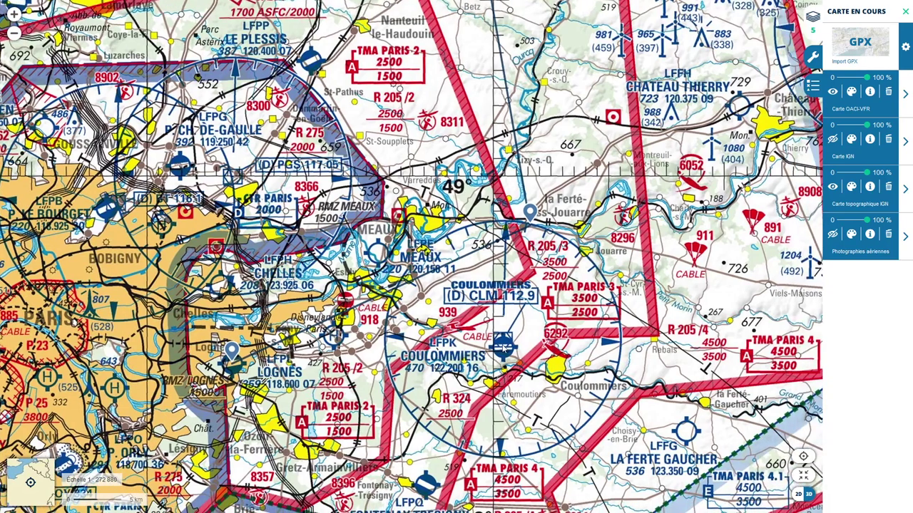
key(alt+Tab)
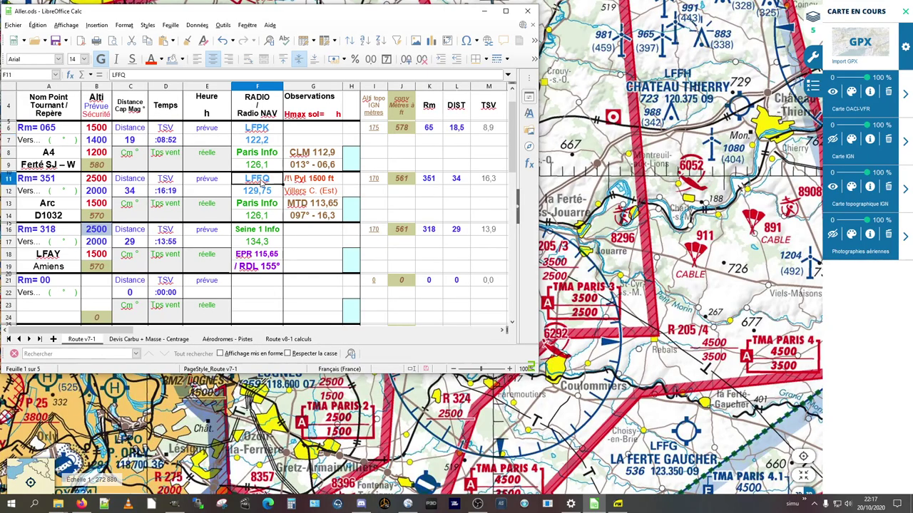
click(592, 262)
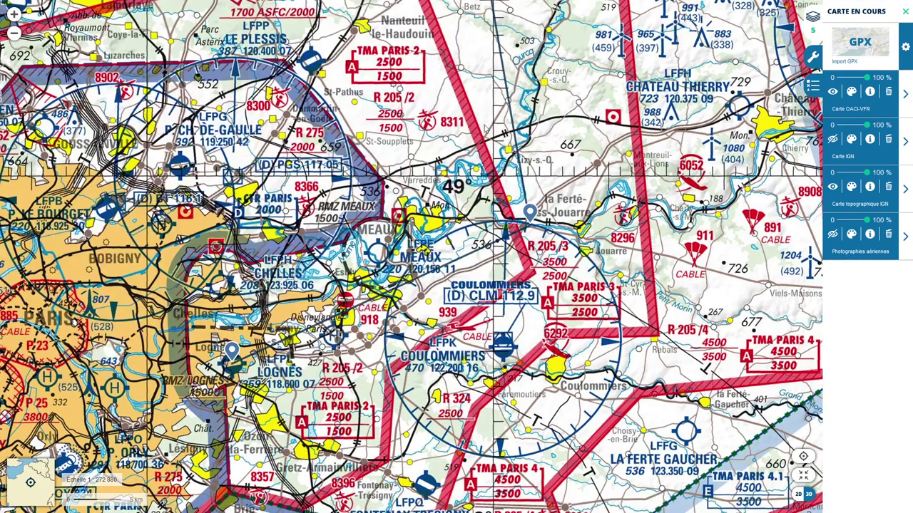
drag(428, 57, 529, 456)
drag(428, 143, 436, 197)
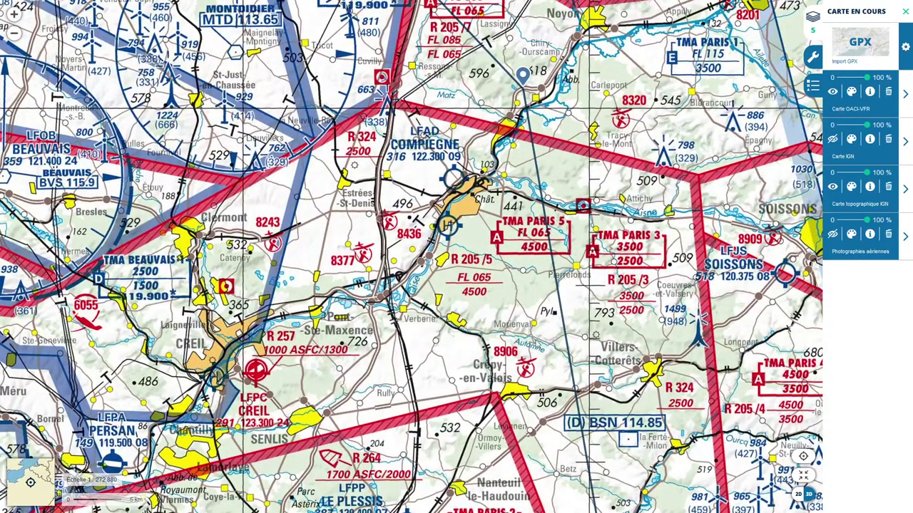
drag(539, 344, 539, 287)
drag(497, 390, 479, 320)
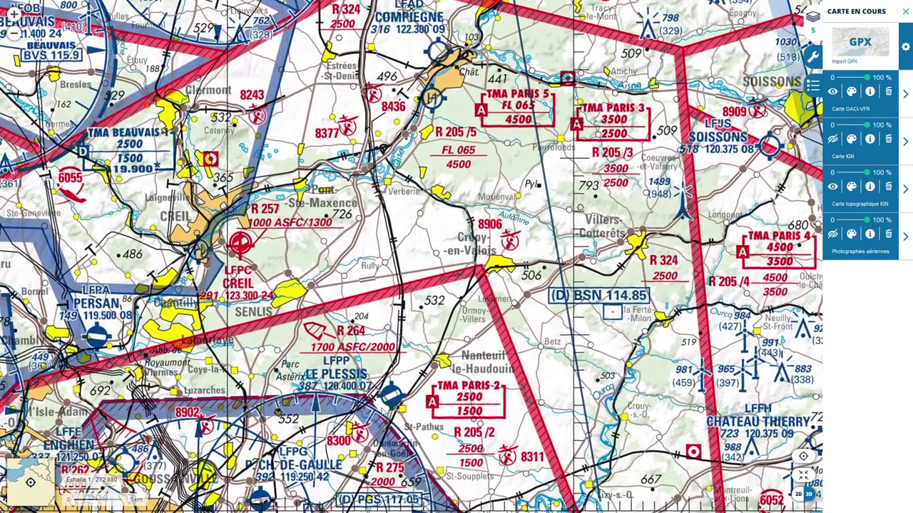
drag(463, 176, 451, 285)
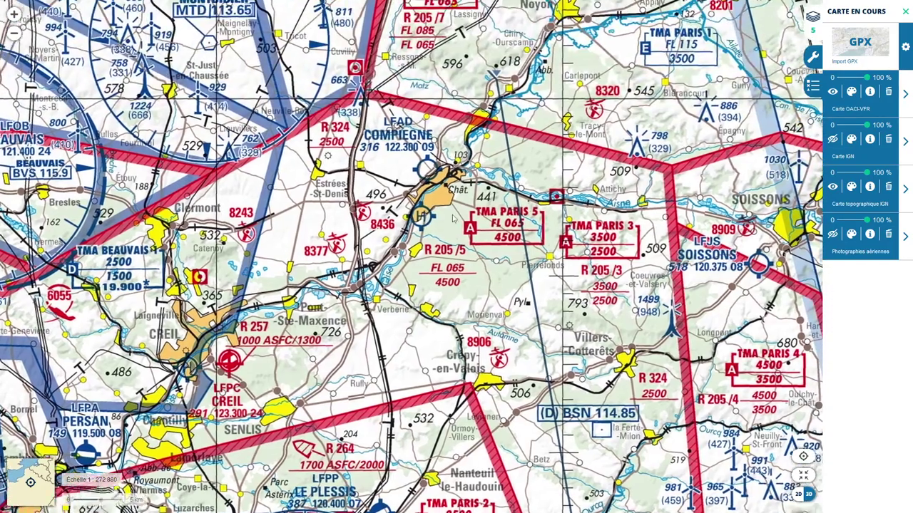
drag(391, 510, 388, 396)
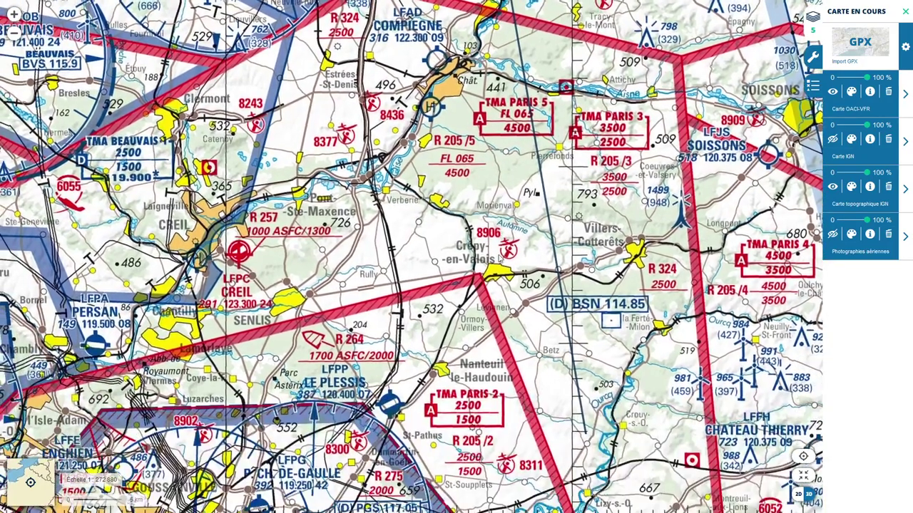
key(alt+Tab)
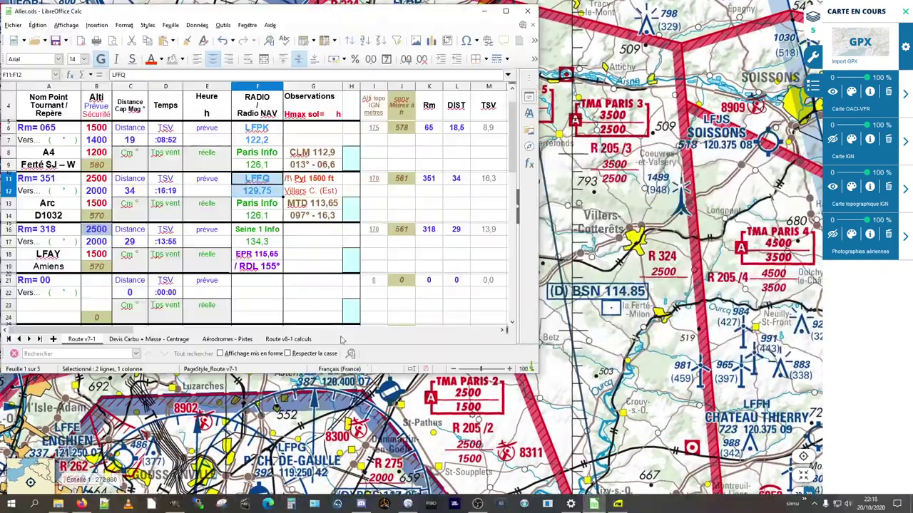
Examine the aerodromes between La Ferté-sous-Jouarre and Compiègne on the OACI-VFR map for the radio entry in F13:F14
click(270, 213)
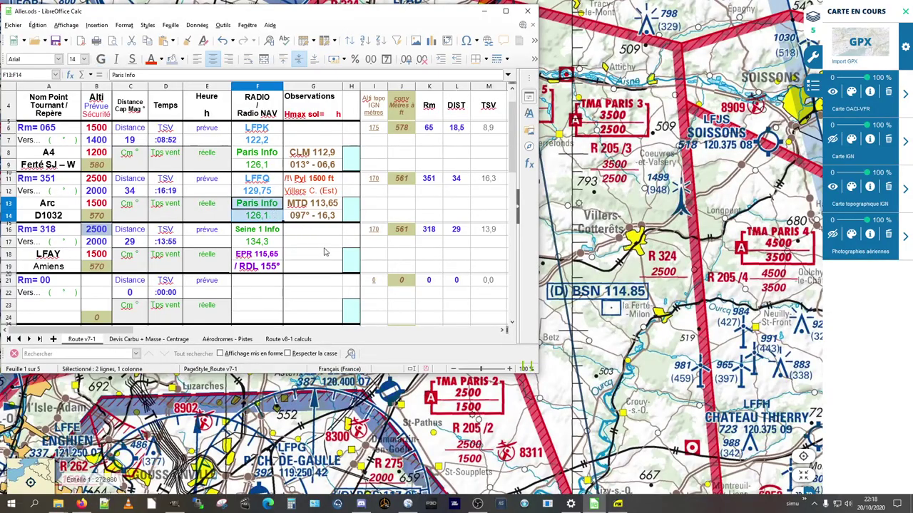
key(alt+Tab)
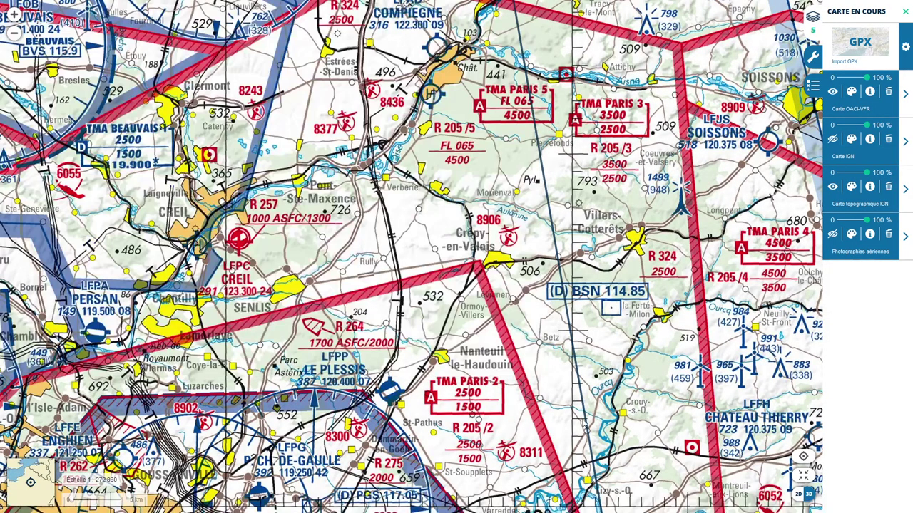
scroll(575, 271, down, 2)
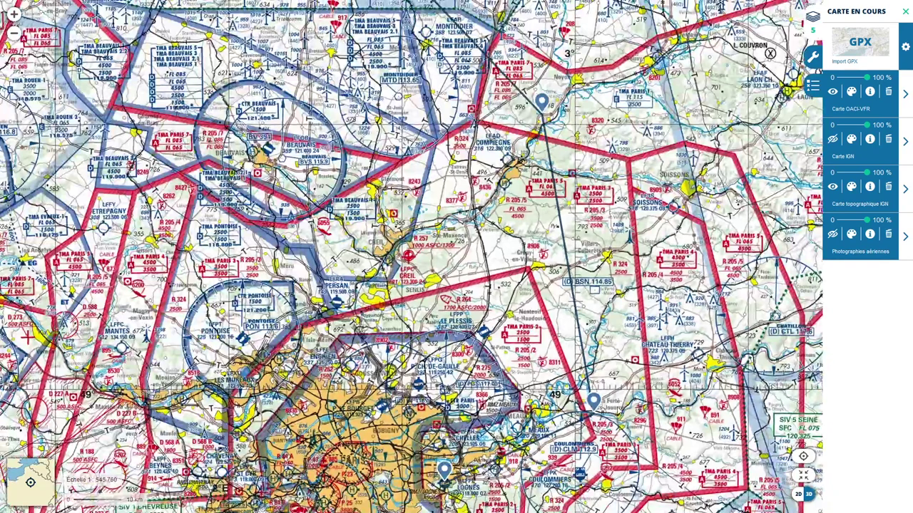
drag(608, 405, 590, 365)
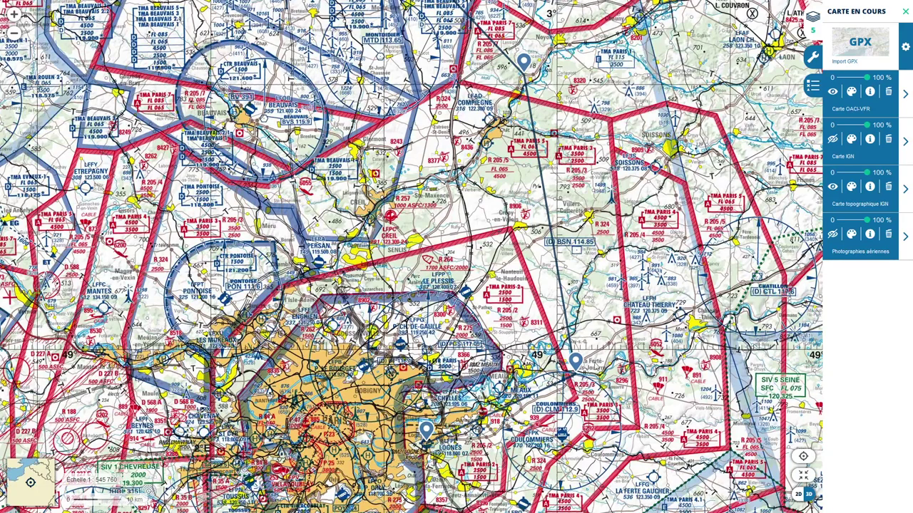
drag(706, 258, 610, 326)
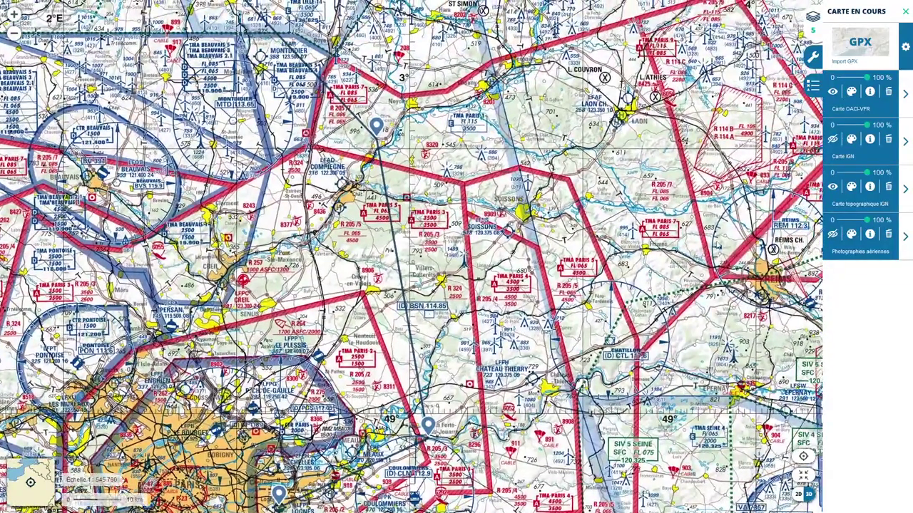
drag(464, 348, 542, 333)
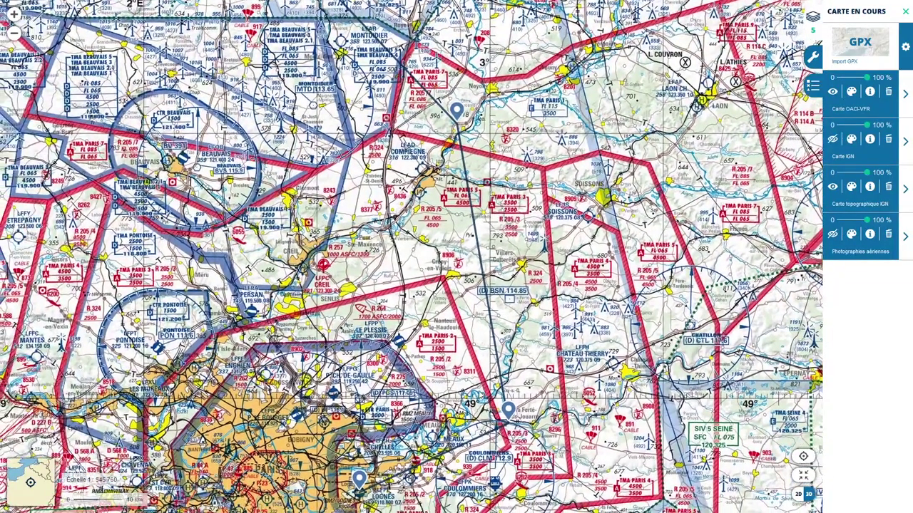
Switch to Aller.ods, clear the Paris Info entry from F13:F14 and copy the LFFQ 129,75 entry from F11:F12 there
key(alt+Tab)
click(268, 191)
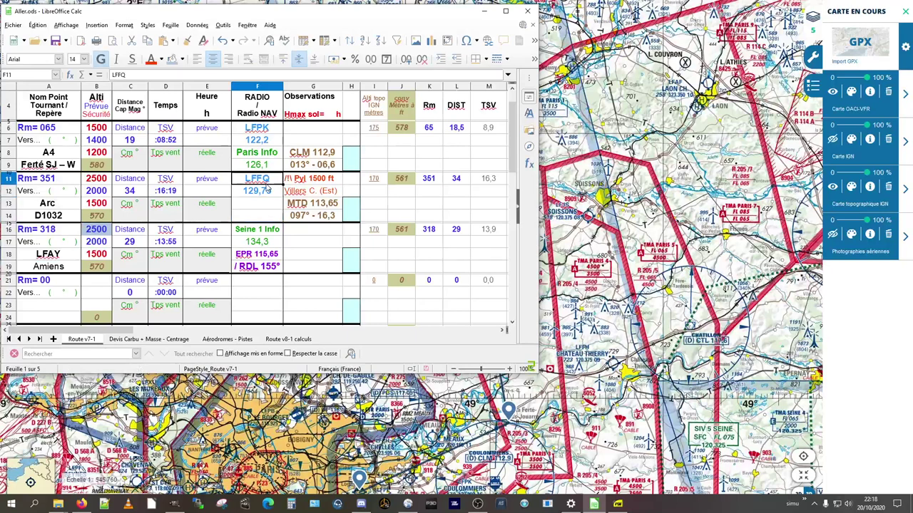
drag(267, 191, 269, 193)
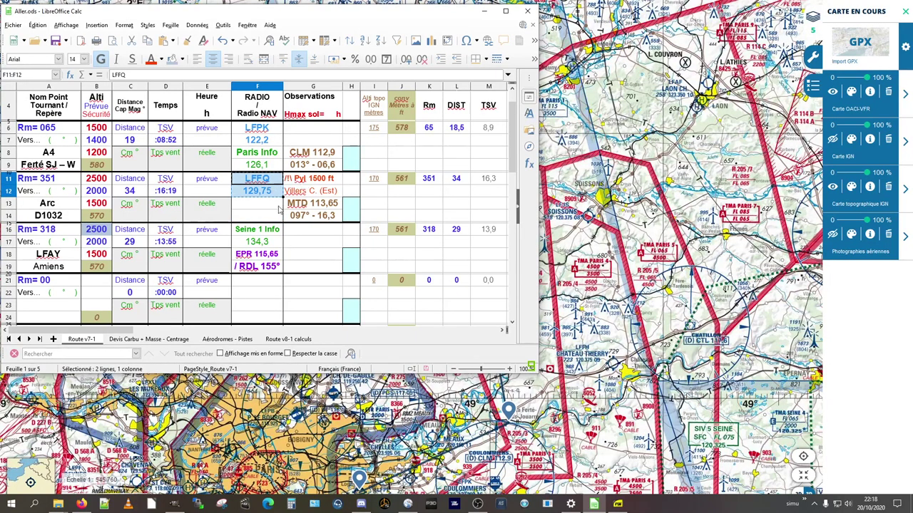
Check the Le Plessis aerodrome on the OACI-VFR map, and replace LFFQ with LFPP in cell F11 of Aller.ods
key(alt+Tab)
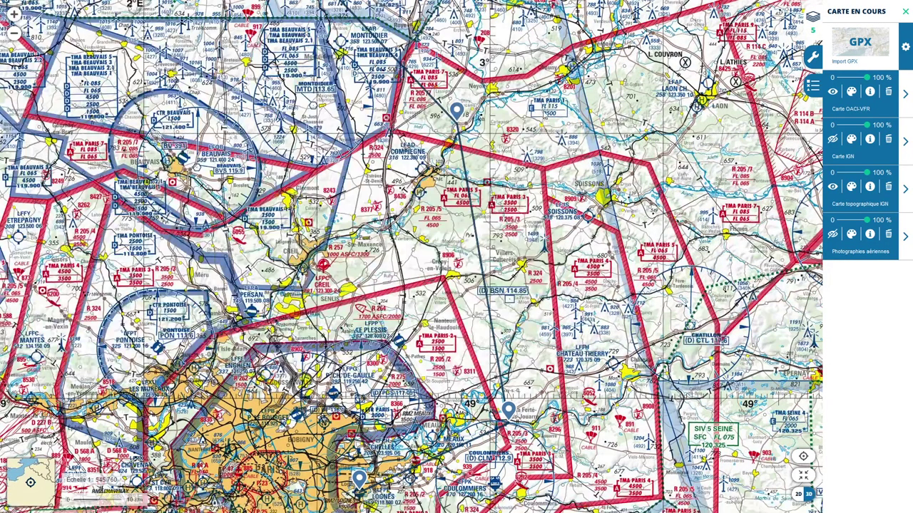
scroll(460, 285, up, 1)
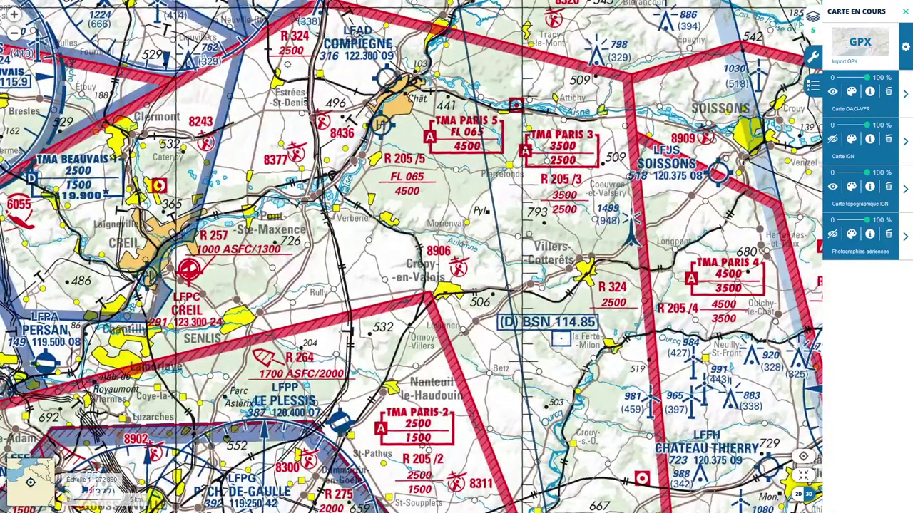
key(alt+Tab)
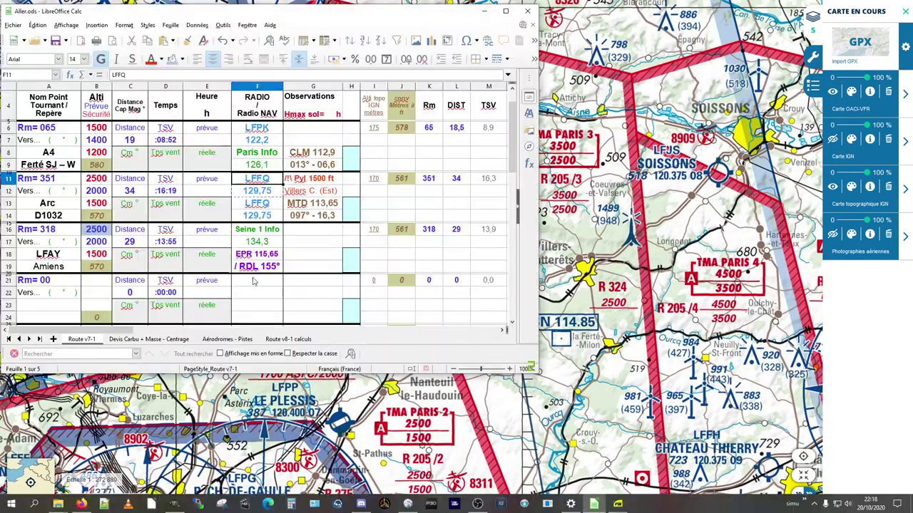
key(BackSpace)
key(BackSpace)
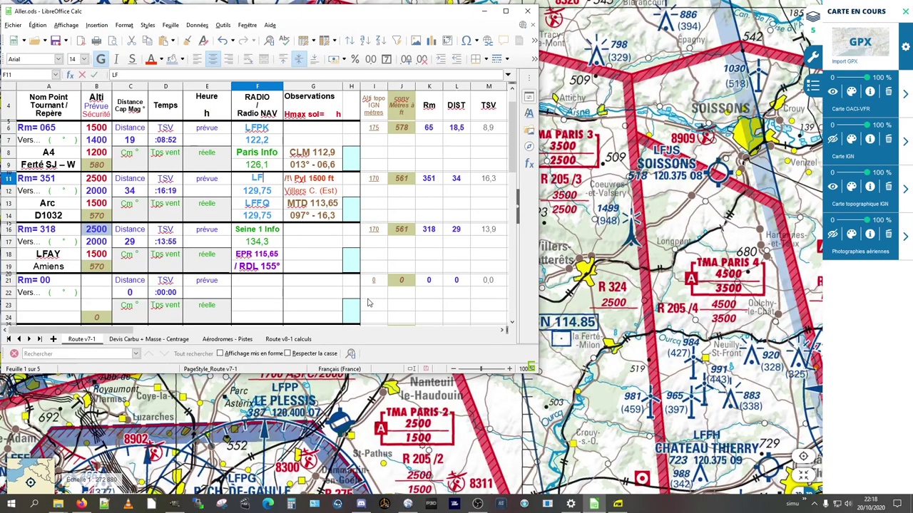
text(PP)
key(Return)
Set the LFPP frequency in cell F12 to 120,4 and reduce its display to one decimal place
key(F2)
key(Left)
key(Left)
key(Left)
key(shift+Left)
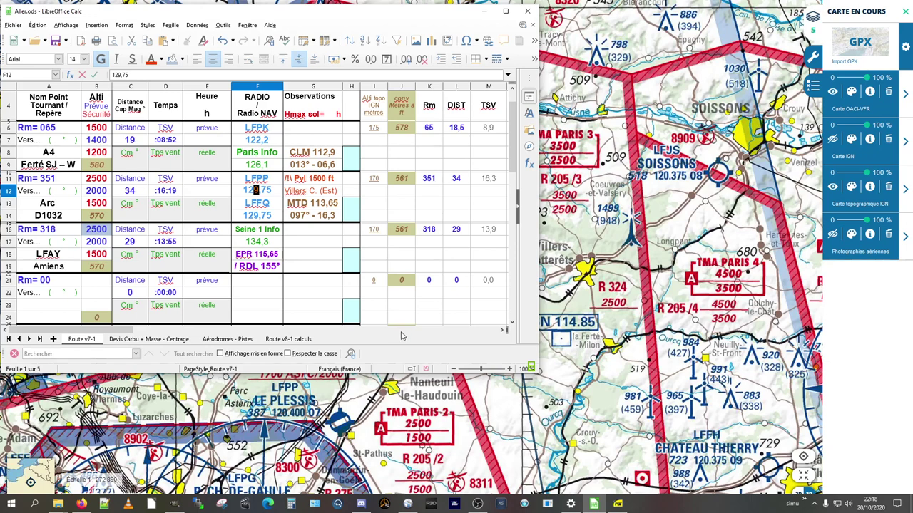
text(0)
key(Right)
key(Delete)
key(Delete)
text(40)
key(Tab)
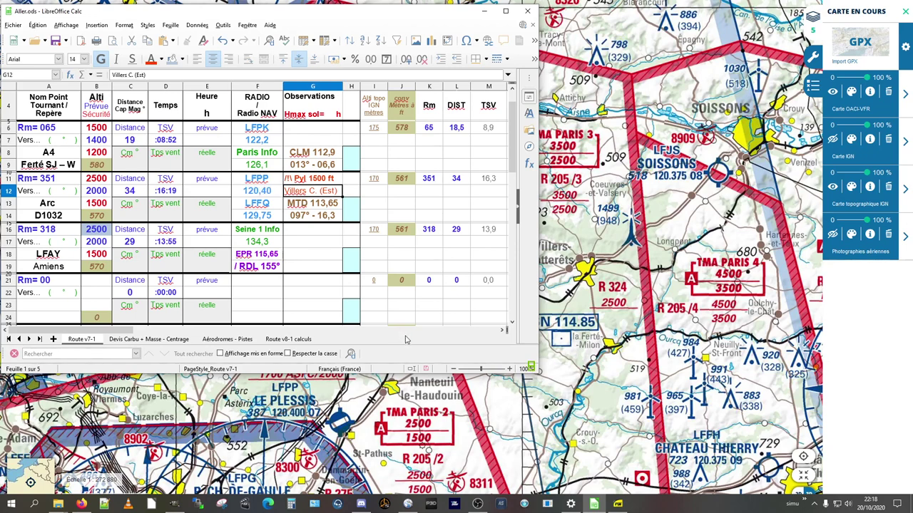
key(Left)
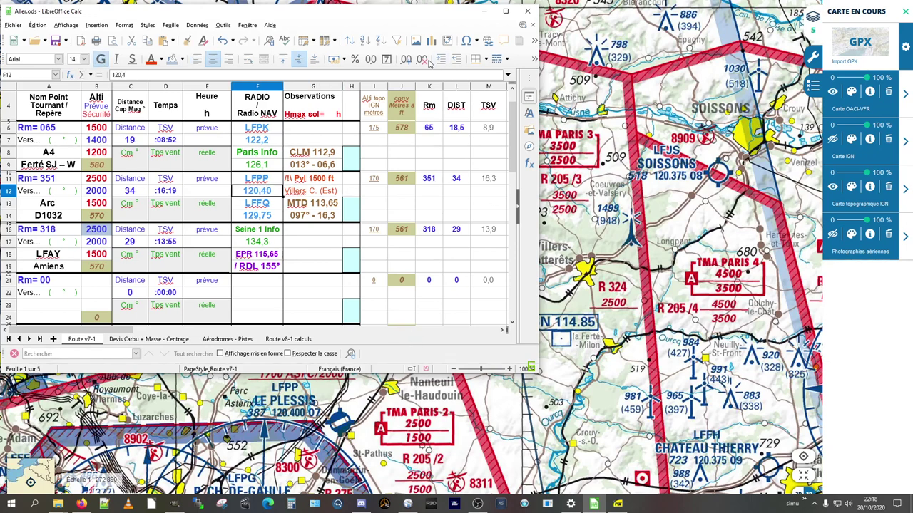
key(Down)
Check the Compiègne aerodrome on the OACI-VFR map, and enter LFAD in cell F13 of Aller.ods
key(alt+Tab)
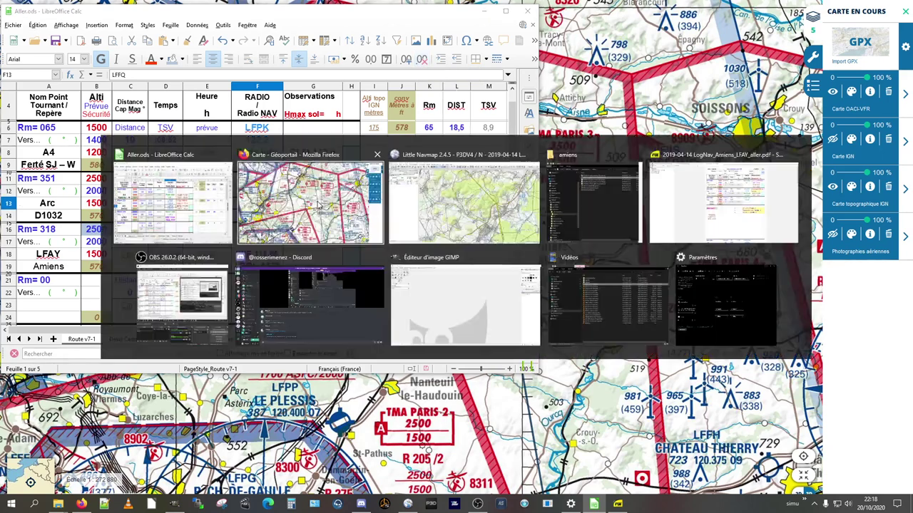
click(317, 205)
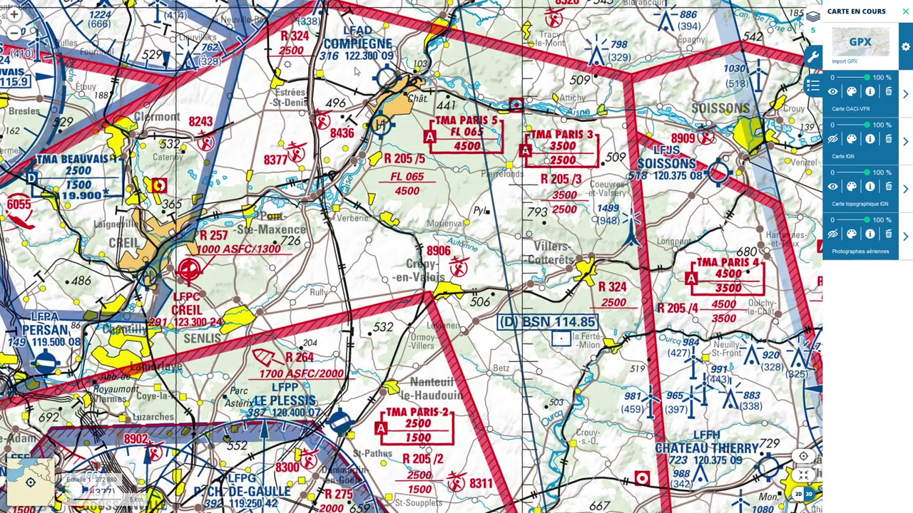
key(alt+Tab)
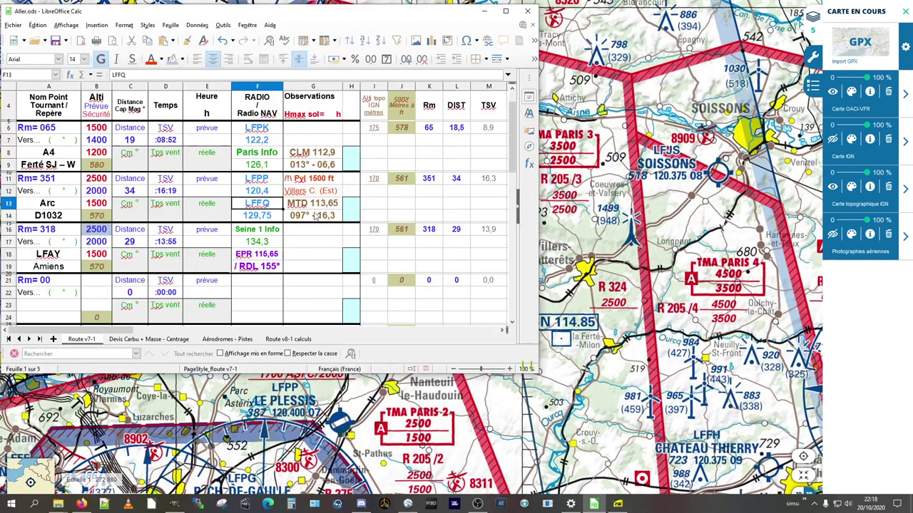
text(LFAD)
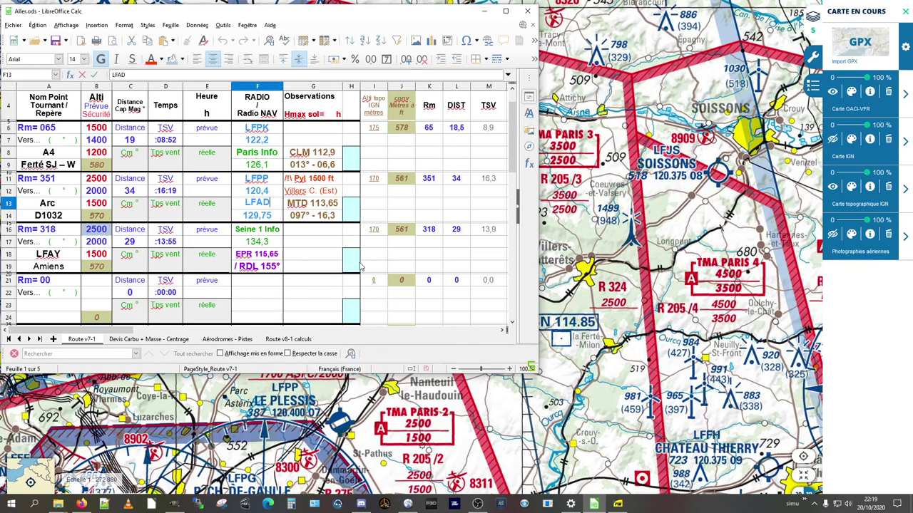
key(Return)
Check the Compiègne frequency on the map, set cell F14 to 122,3 and reduce its display to one decimal place
key(F2)
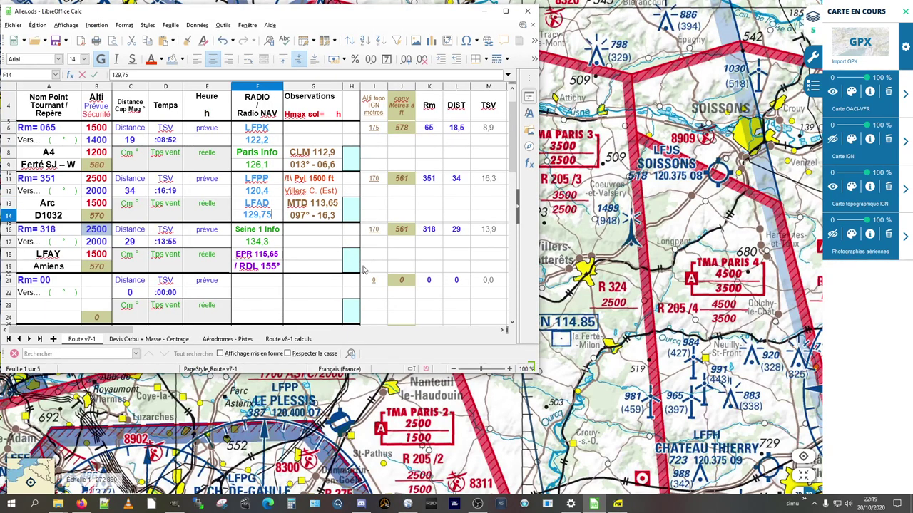
key(alt+Tab)
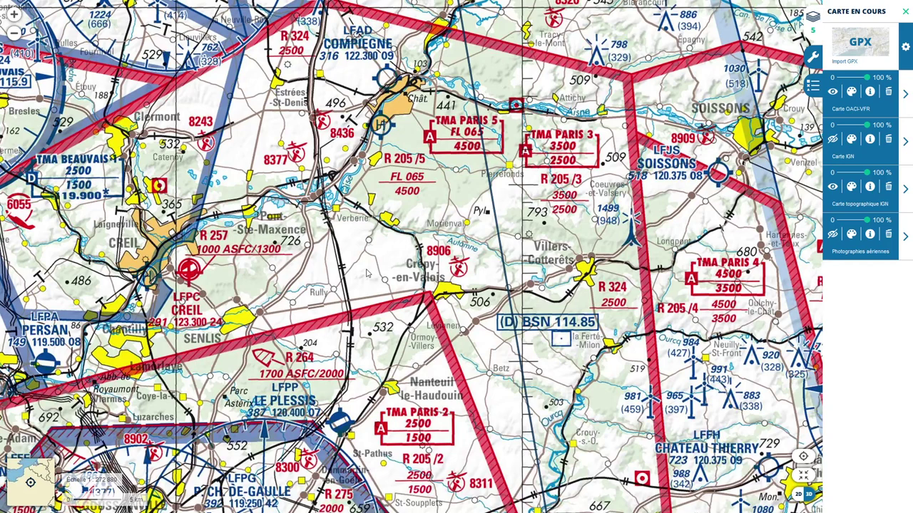
key(alt+Tab)
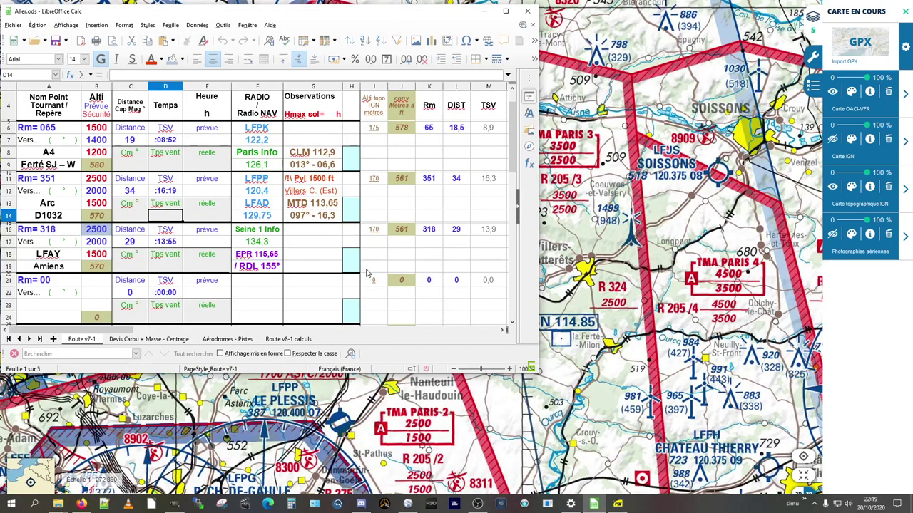
key(shift+Left)
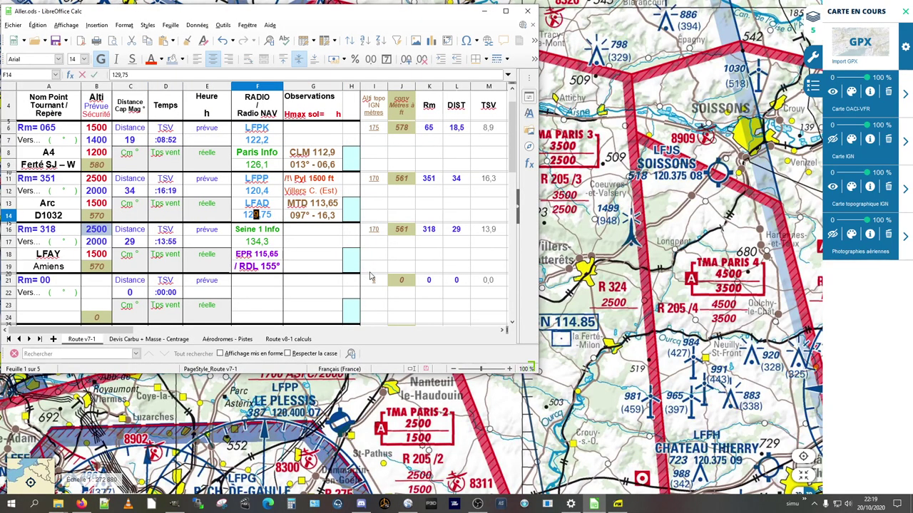
key(shift+End)
text(2)
key(BackSpace)
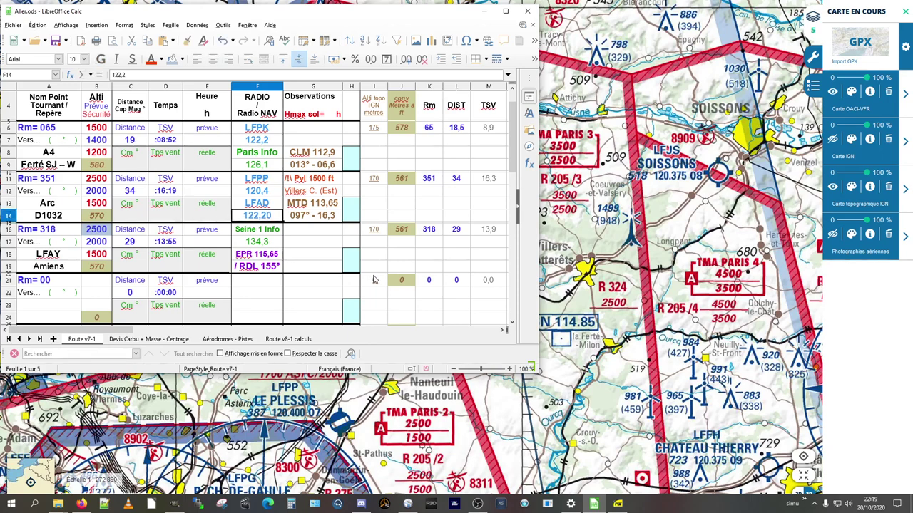
text(3)
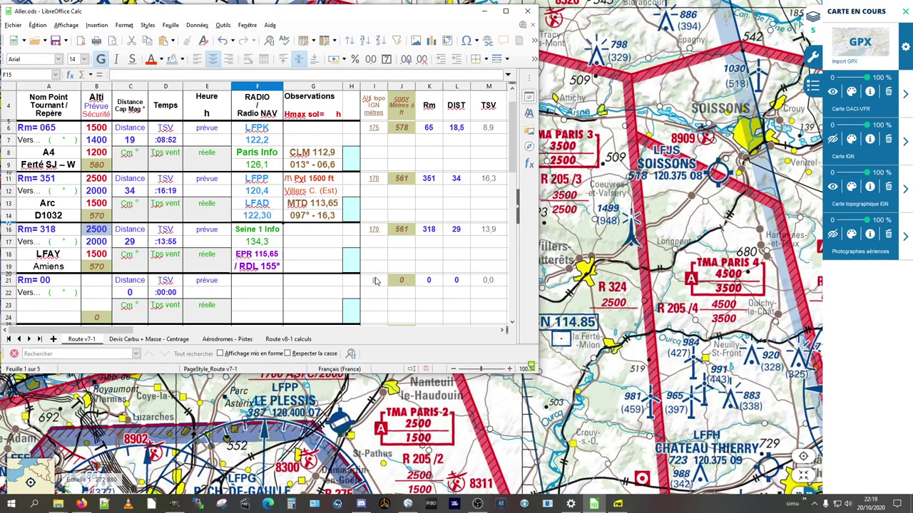
key(Return)
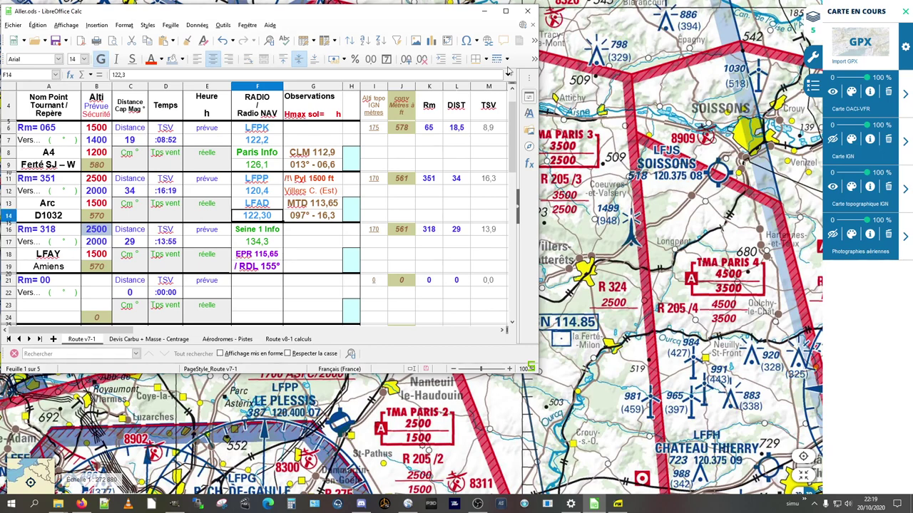
Set the font size of the aerodrome radio entries in F11:F14 and F6:F7 to 12
click(277, 183)
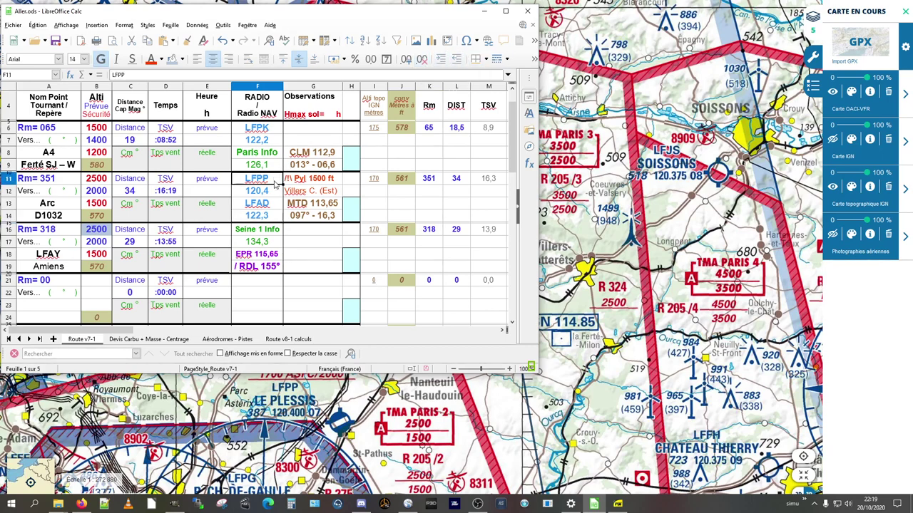
drag(277, 184, 276, 216)
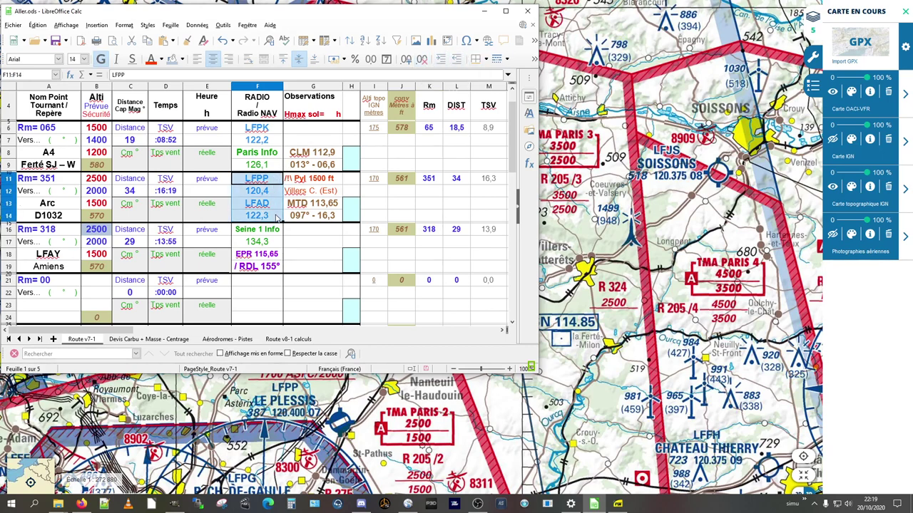
click(84, 60)
click(73, 98)
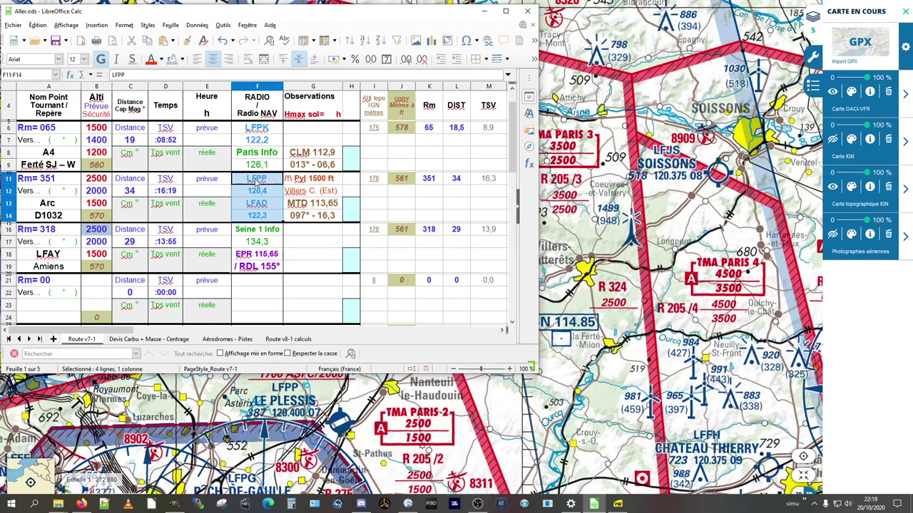
click(258, 183)
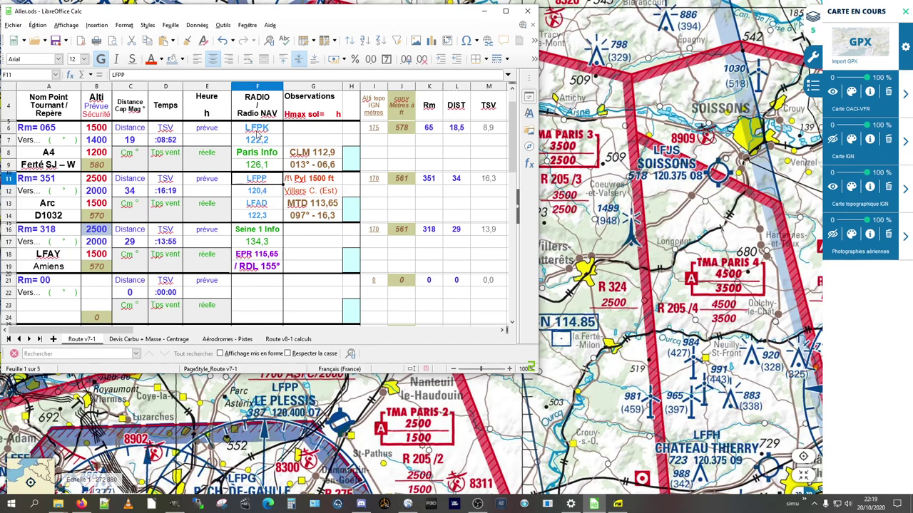
drag(258, 129, 258, 141)
click(83, 59)
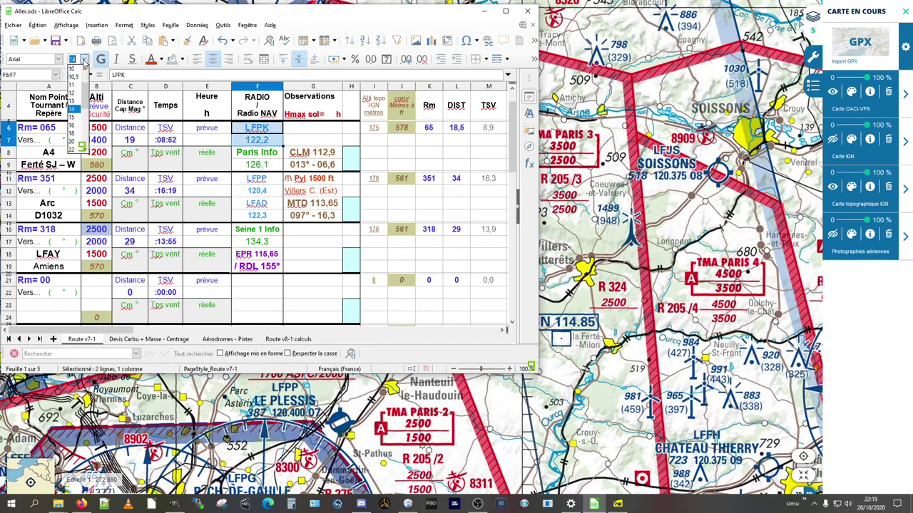
click(77, 92)
click(312, 179)
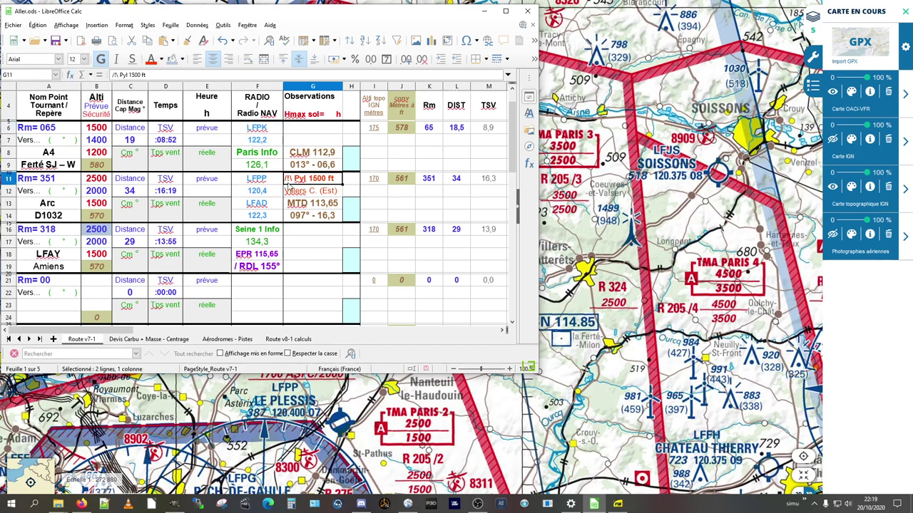
Check the airspace north of Compiègne around Montdidier on the OACI-VFR map, and clear the radio entries in F16:F17
click(257, 203)
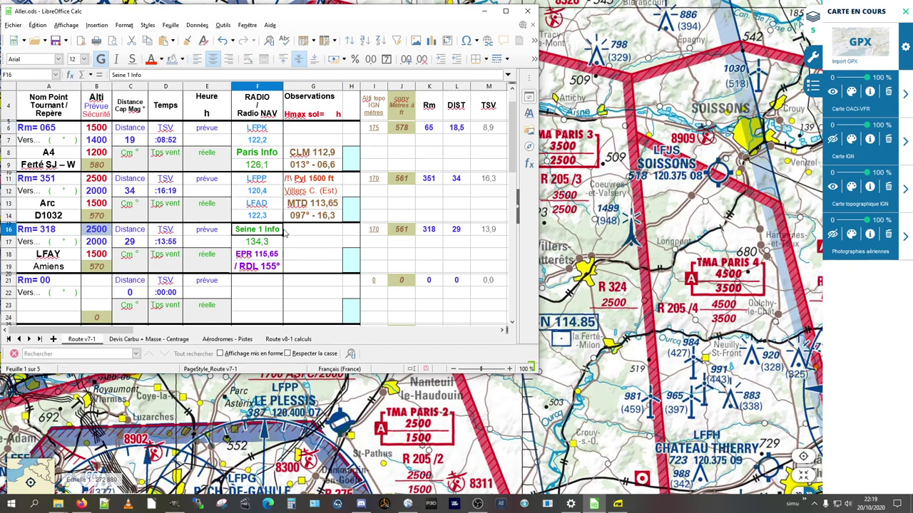
click(565, 207)
mouse_move(520, 230)
mouse_down()
mouse_move(537, 284)
mouse_move(528, 213)
mouse_up()
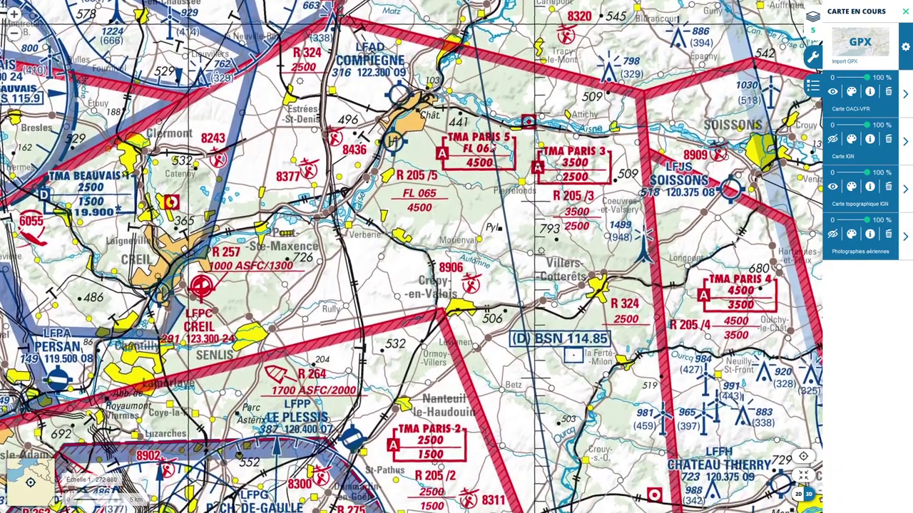
drag(492, 145, 551, 226)
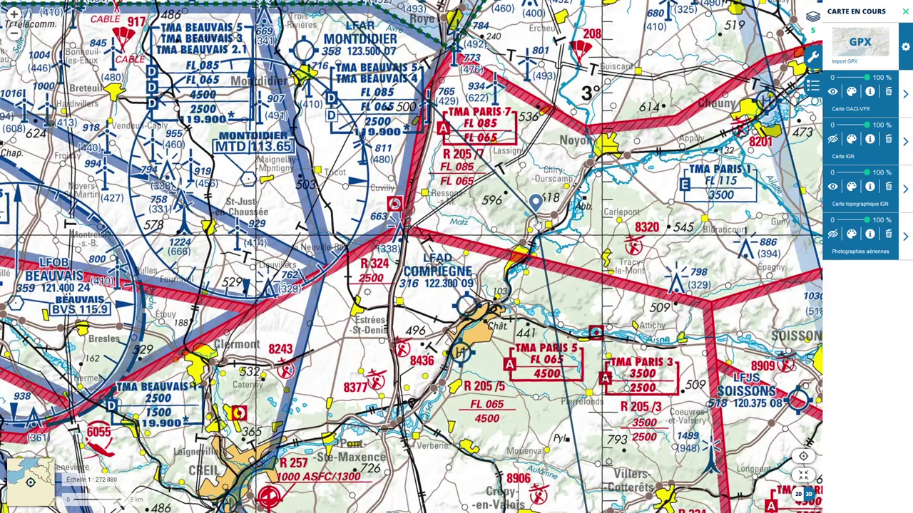
drag(494, 158, 555, 251)
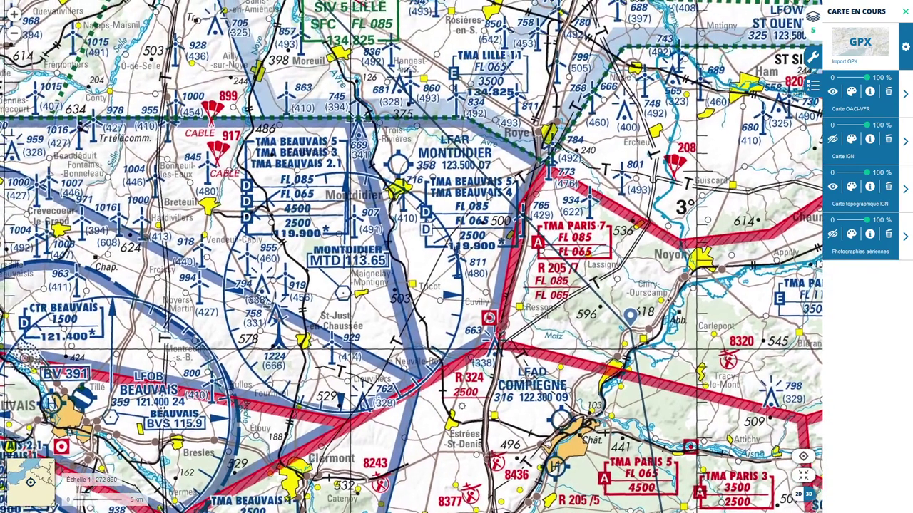
key(alt+Tab)
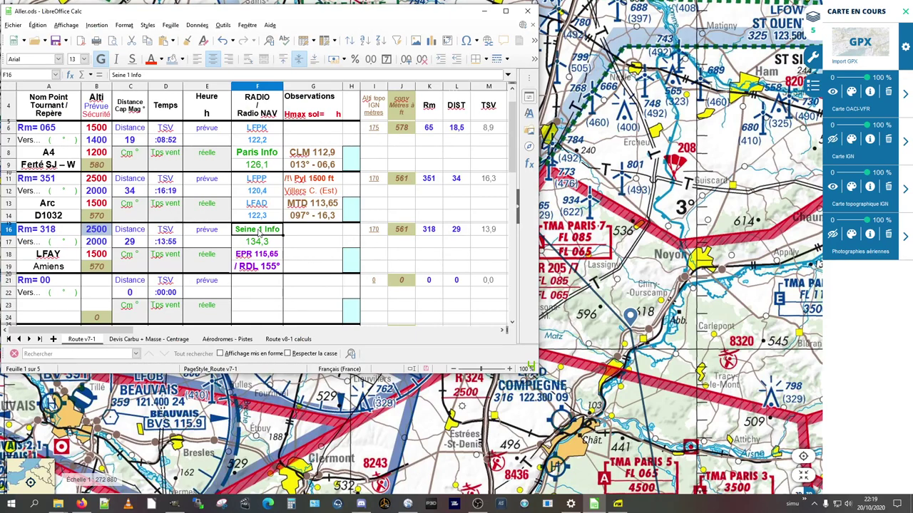
drag(247, 235, 259, 245)
key(Delete)
Copy the LFPP radio entries from F11:F12 into F16:F17, and check the Beauvais TMA on the map
key(Up)
key(Up)
key(Up)
key(Up)
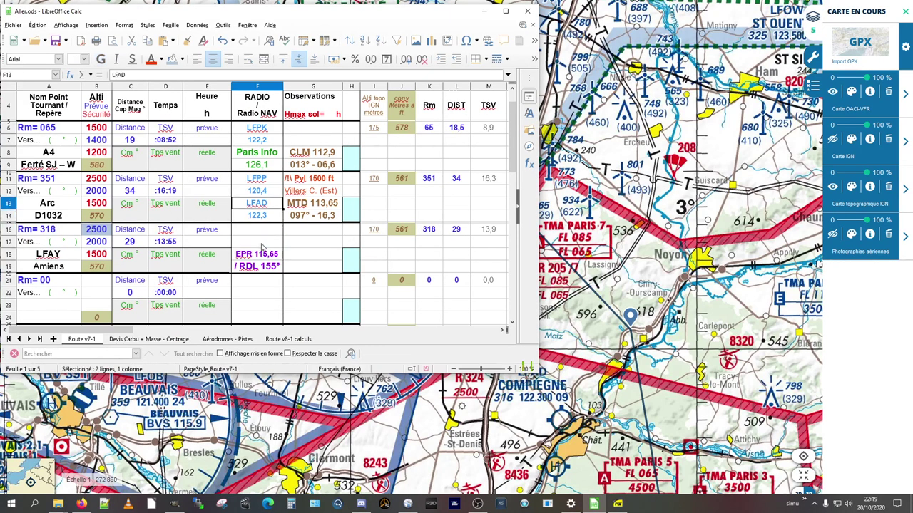
key(shift+Down)
key(ctrl+c)
key(Down)
key(Down)
key(Down)
key(Down)
key(Down)
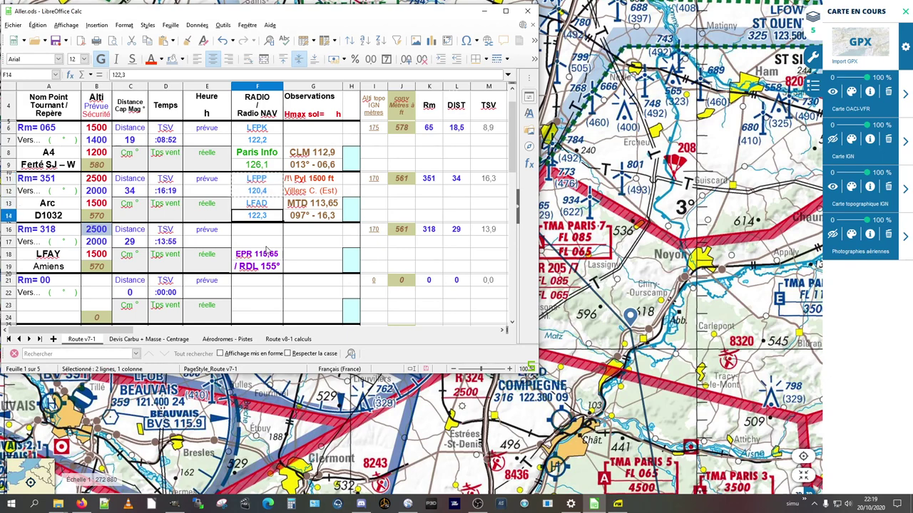
key(ctrl+v)
key(Up)
key(alt+Tab)
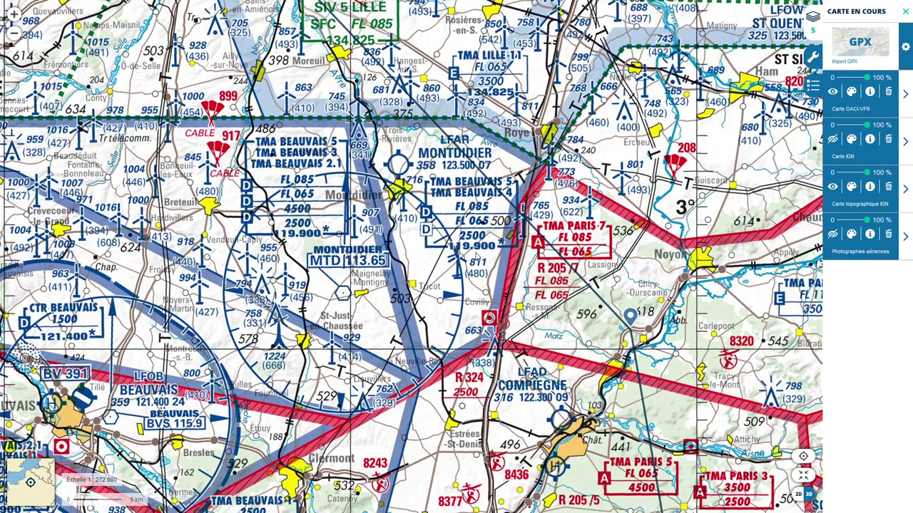
key(alt+Tab)
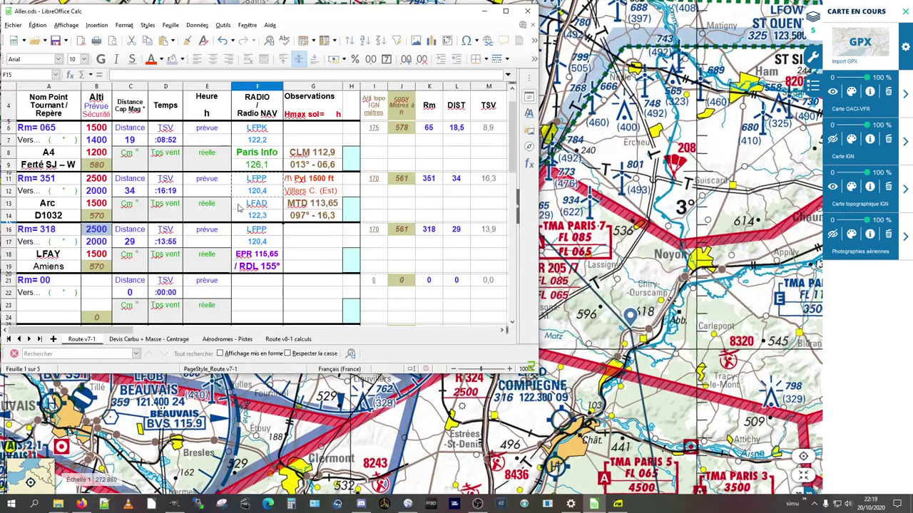
Set the font size of the radio entries in F16:F17 to 14
click(262, 242)
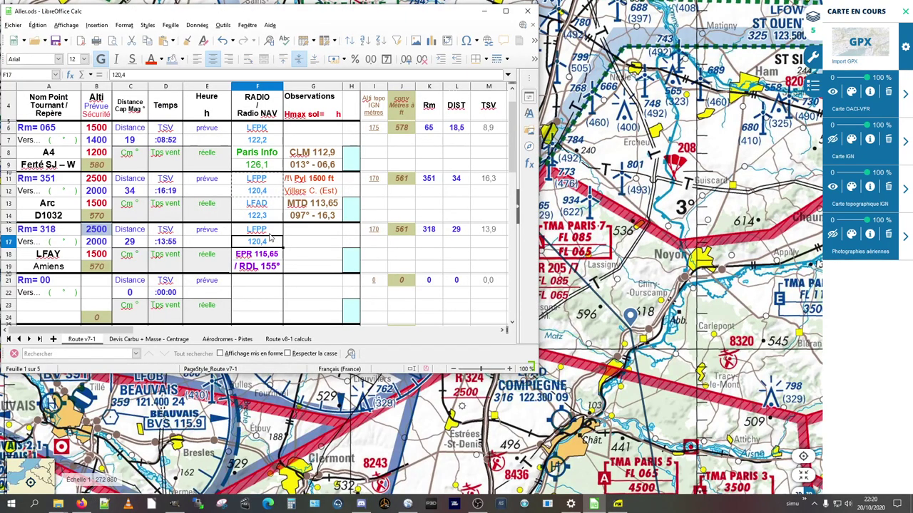
drag(266, 231, 264, 242)
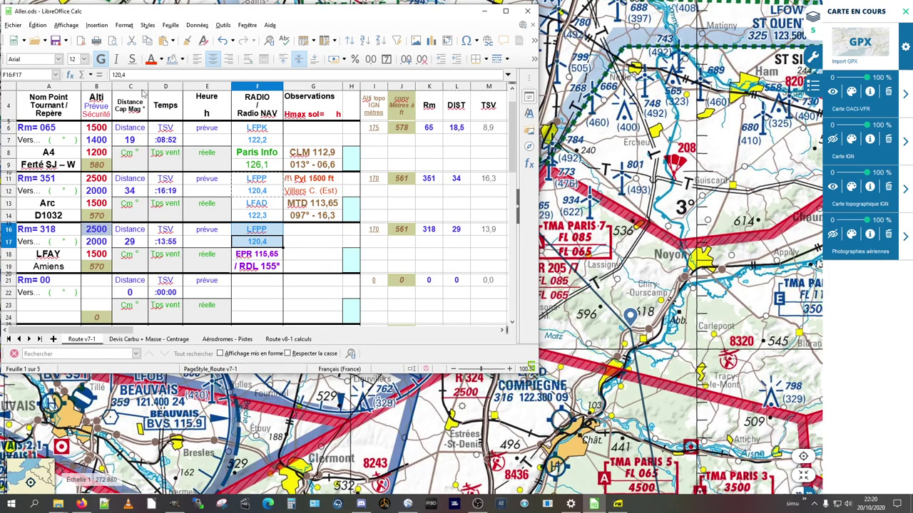
click(83, 59)
click(72, 125)
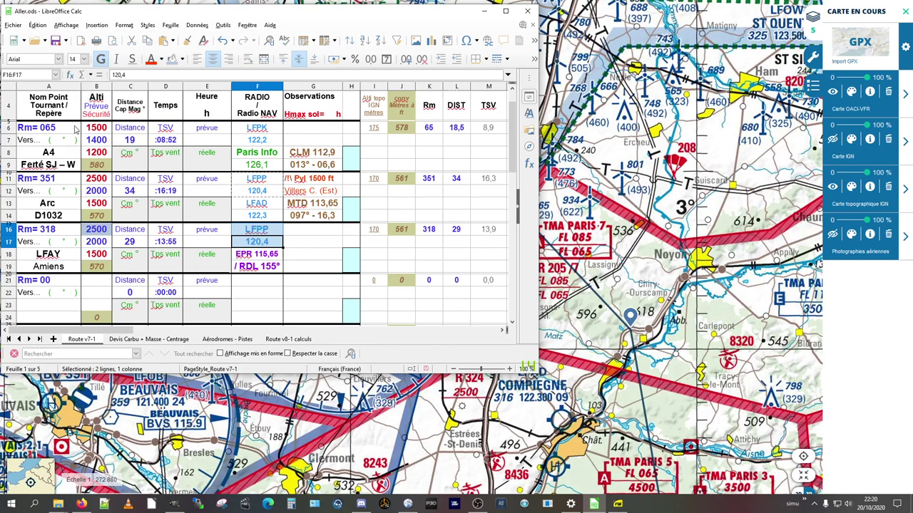
Set the radio frequency in cell F17 to 119,9
double_click(258, 241)
key(shift+Left)
key(shift+Left)
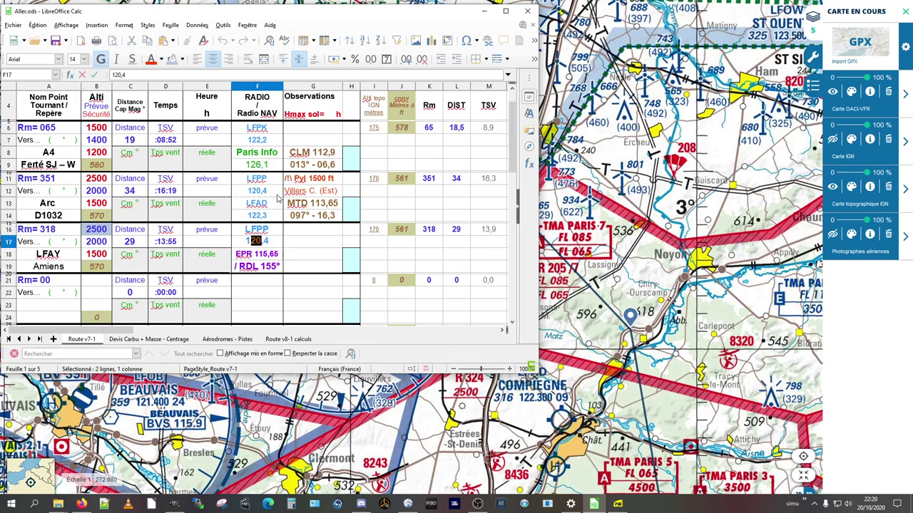
text(19,8)
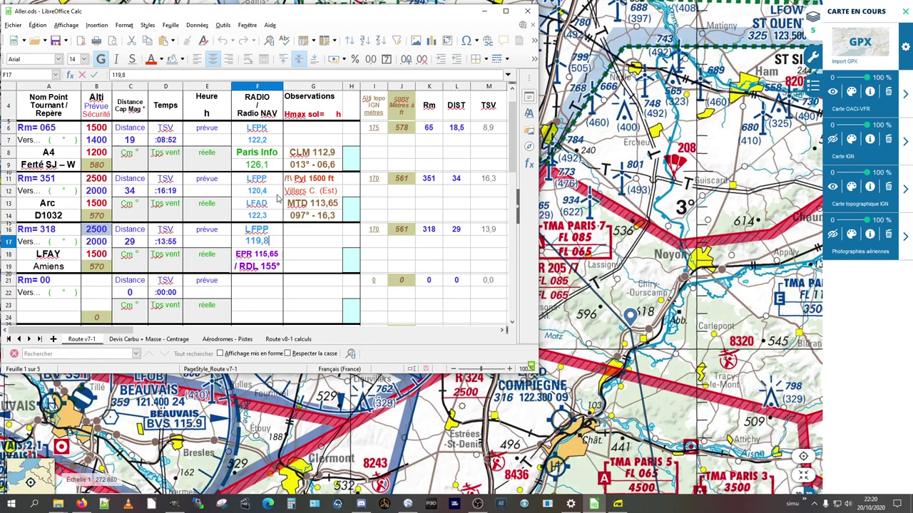
key(Return)
key(Up)
key(Up)
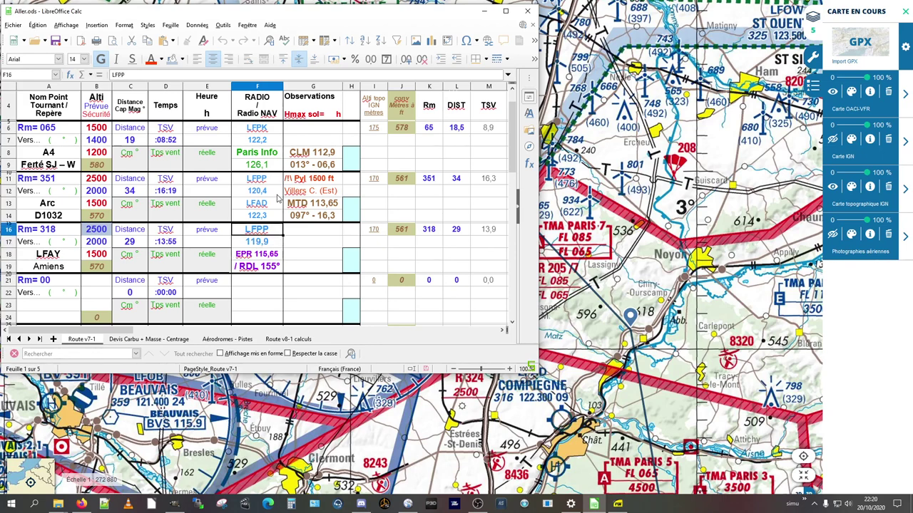
Check the station name for the frequency on the map, and enter Beauvais in cell F16
key(alt+Tab)
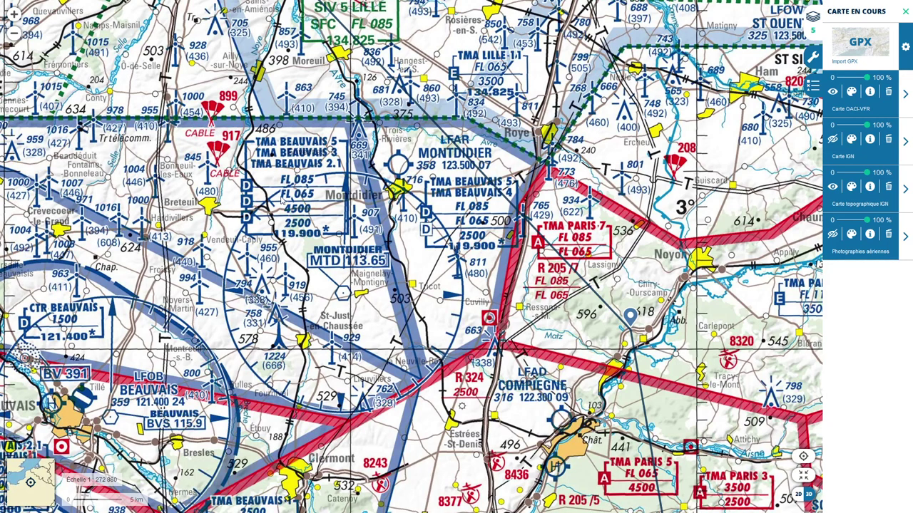
key(alt+Tab)
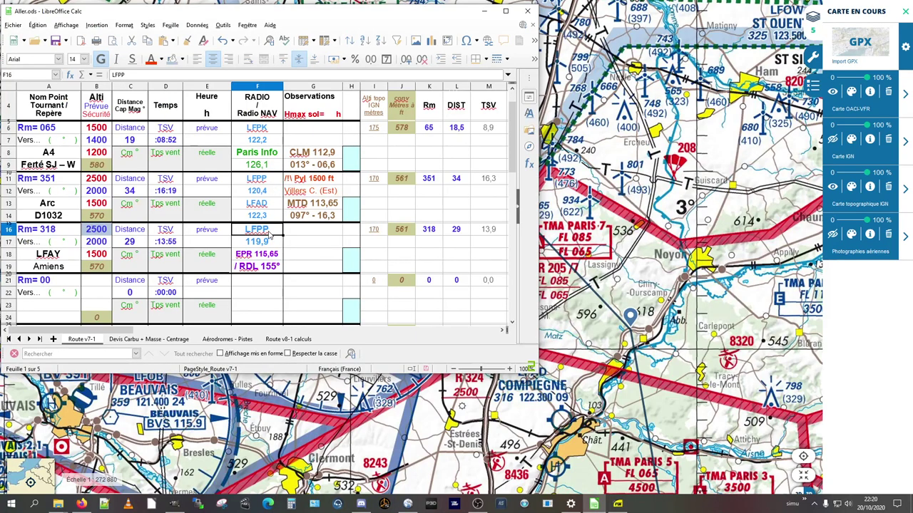
text(Beauvais)
key(Return)
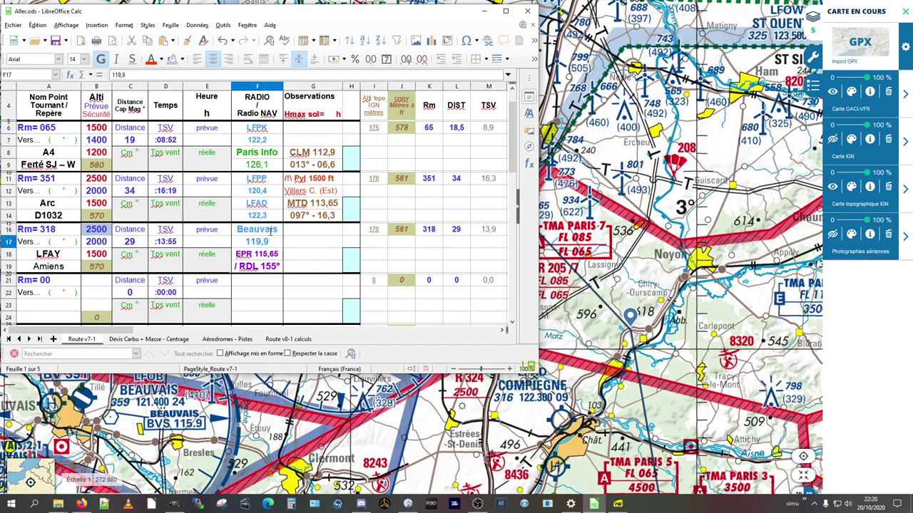
Give the Beauvais cell F16 the same light blue background as the altitude cell B16
click(270, 233)
click(90, 230)
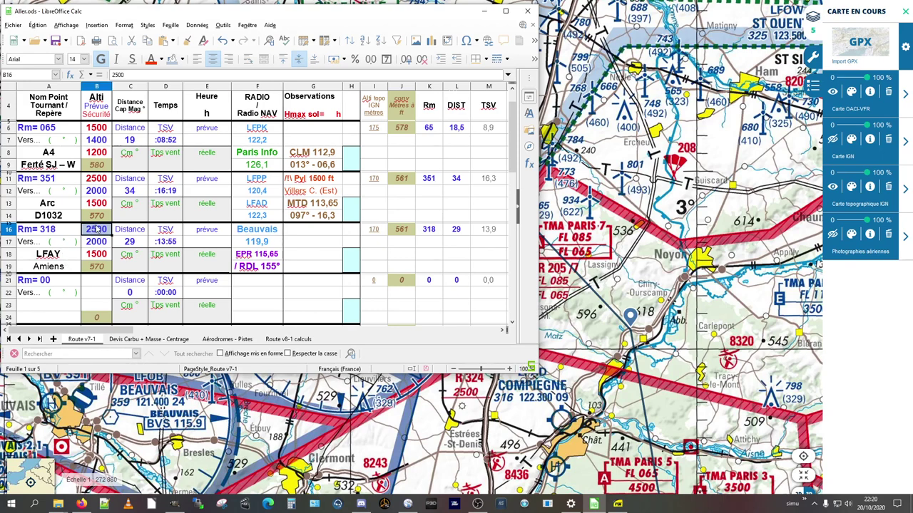
click(262, 230)
click(272, 255)
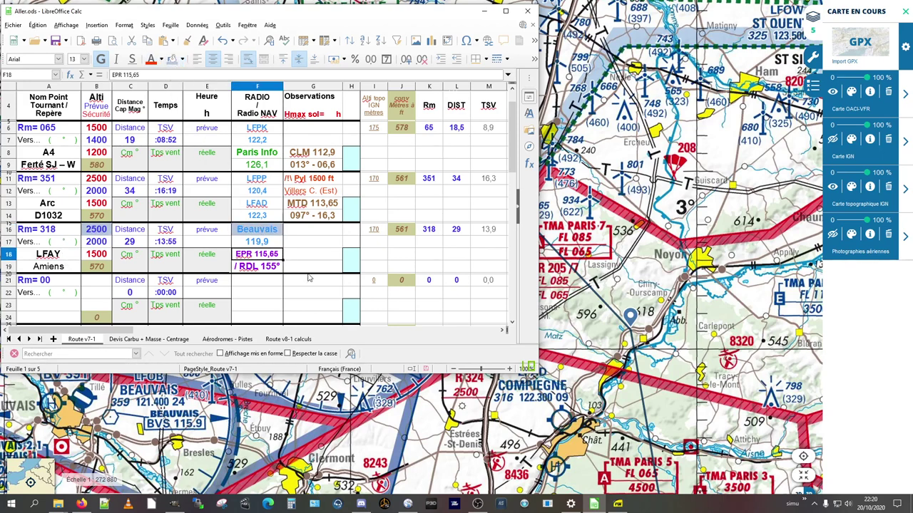
click(278, 243)
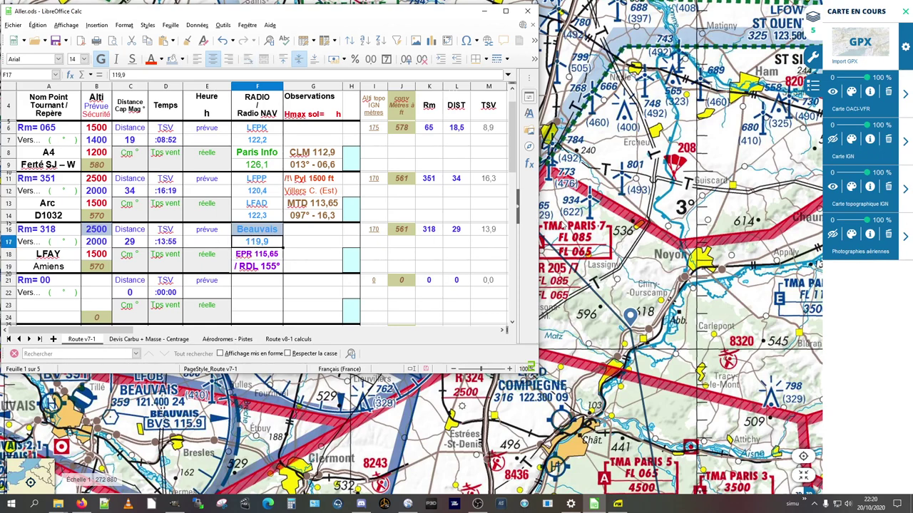
Check the Montdidier VOR on the OACI-VFR map, and enter MTD 113,65 in cell G18
click(562, 224)
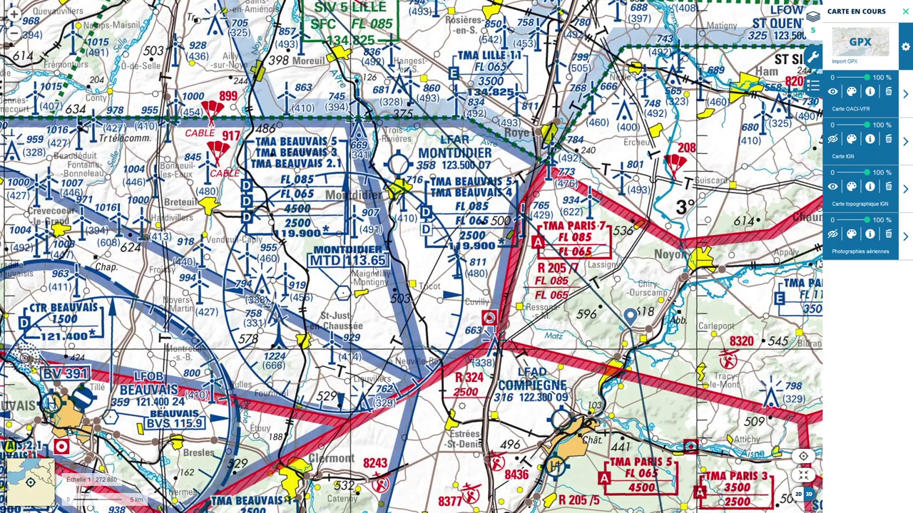
key(alt+Tab)
drag(319, 208, 321, 223)
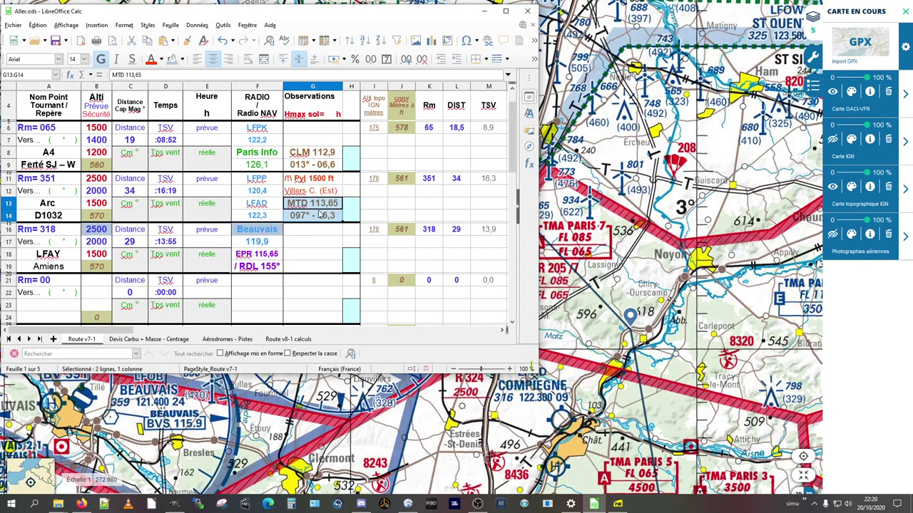
key(alt+Tab)
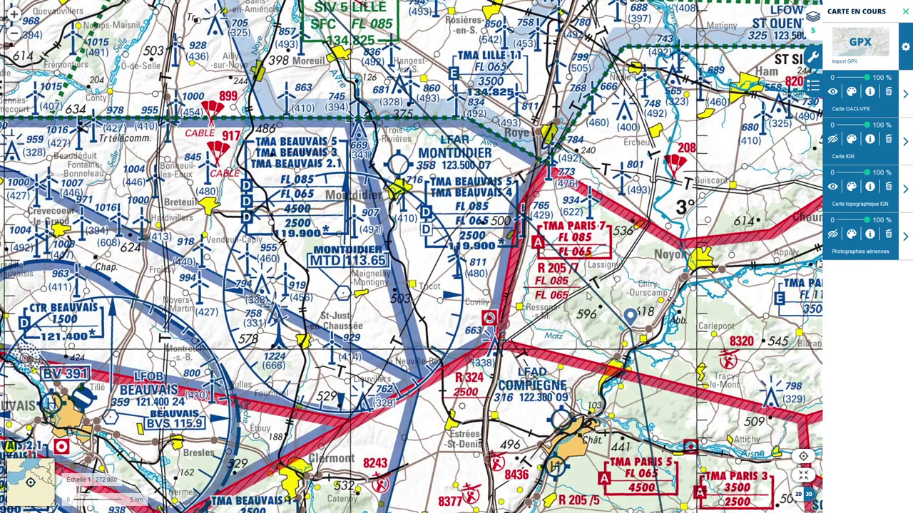
key(alt+Tab)
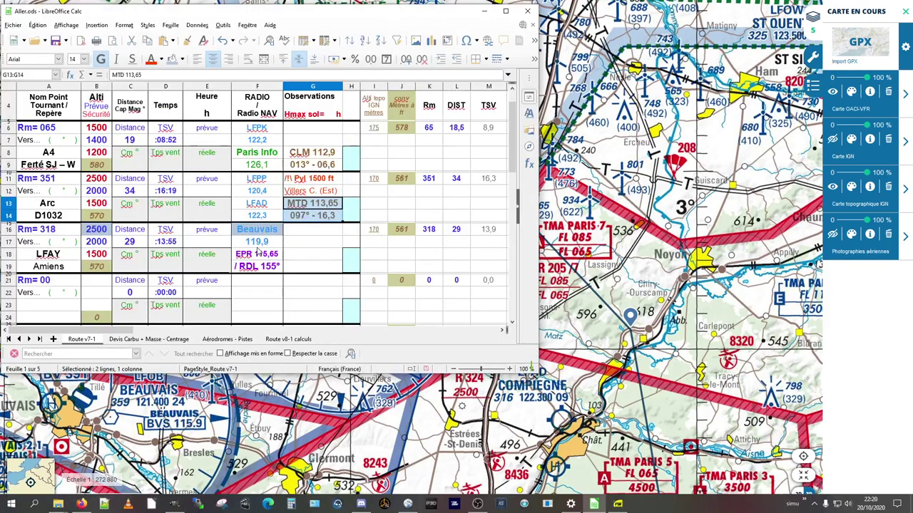
click(259, 259)
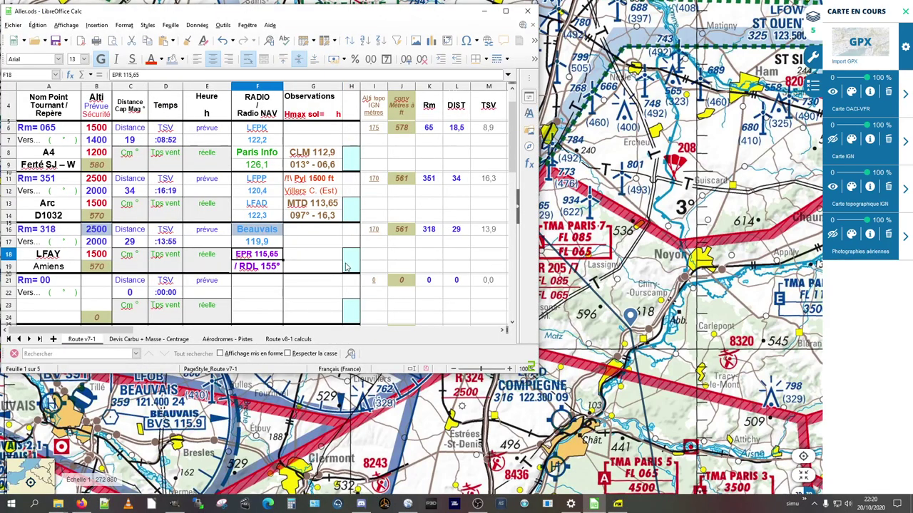
key(Right)
text(EPR 115,65)
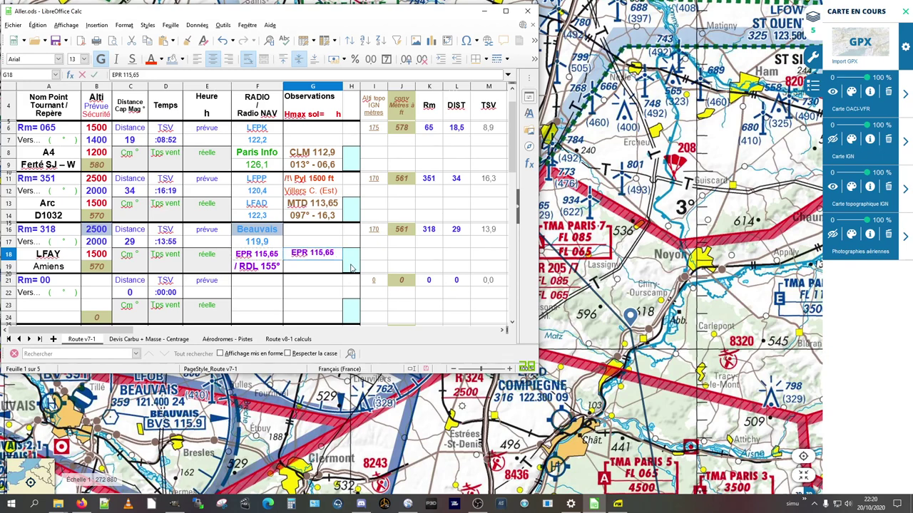
key(shift+Left)
key(shift+Left)
key(shift+Left)
key(shift+Left)
key(shift+Left)
key(shift+Left)
key(End)
key(Home)
key(shift+Right)
key(shift+Right)
key(shift+Right)
text(MTD)
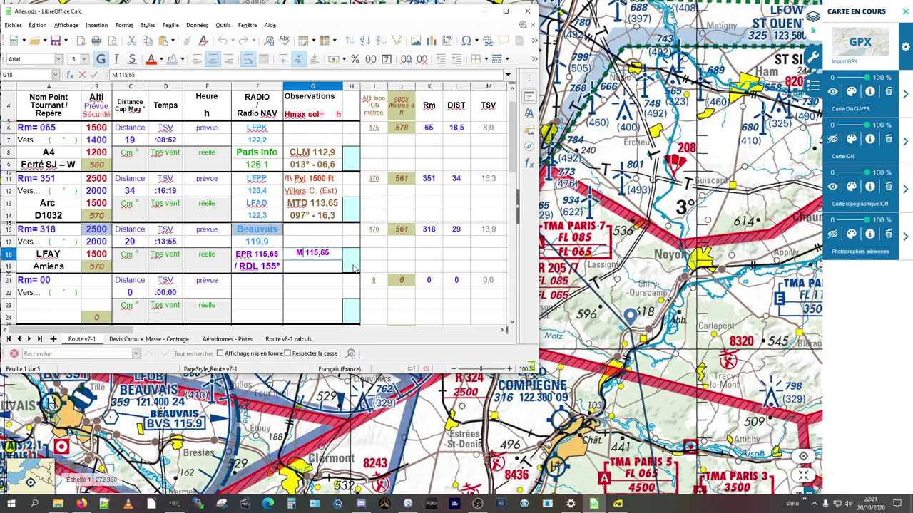
key(shift+Right)
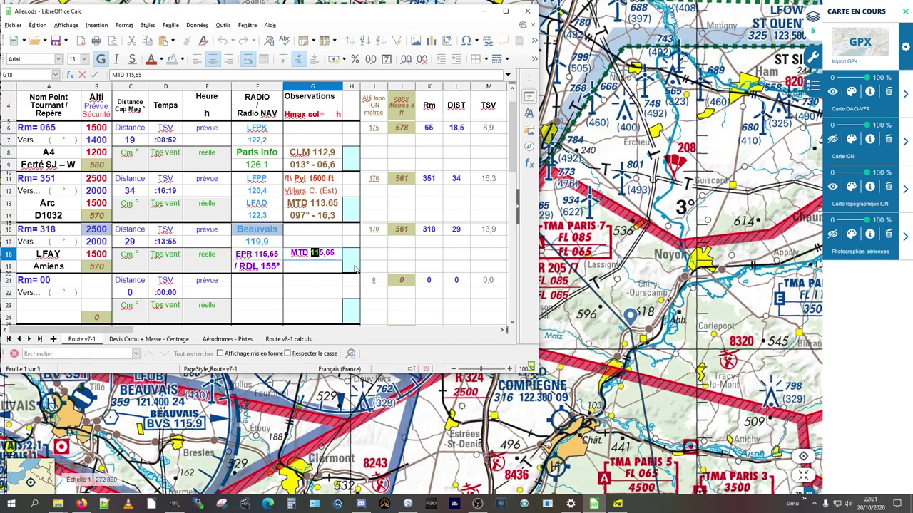
text(113)
key(Return)
Clear the old EPR VOR frequency and radial entries from cells F18:F19
key(Up)
key(Left)
key(Down)
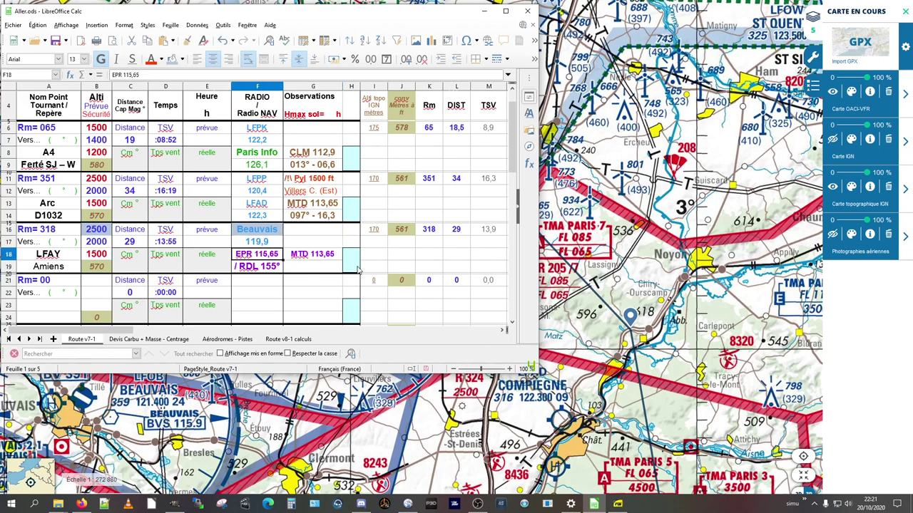
key(Delete)
key(Right)
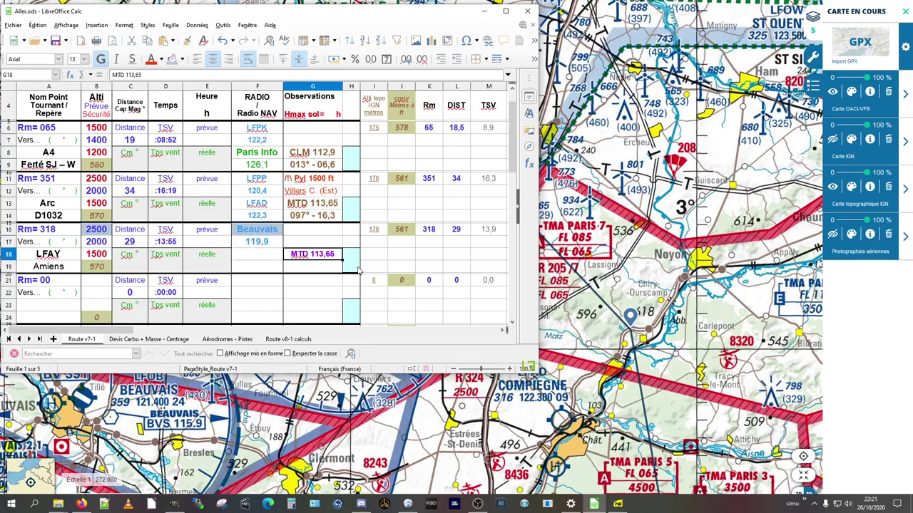
Examine the OACI-VFR map around Montdidier and along the final leg to Amiens, comparing it with the log
key(alt+Tab)
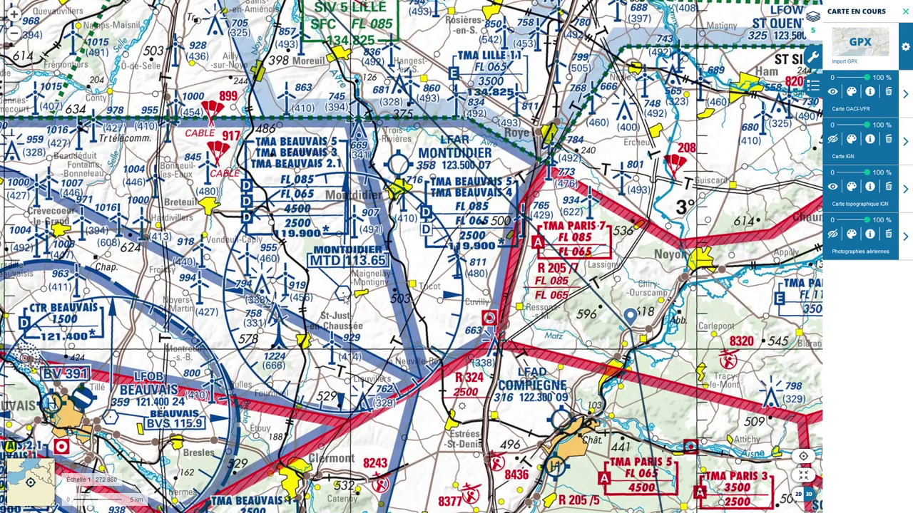
key(alt+Tab)
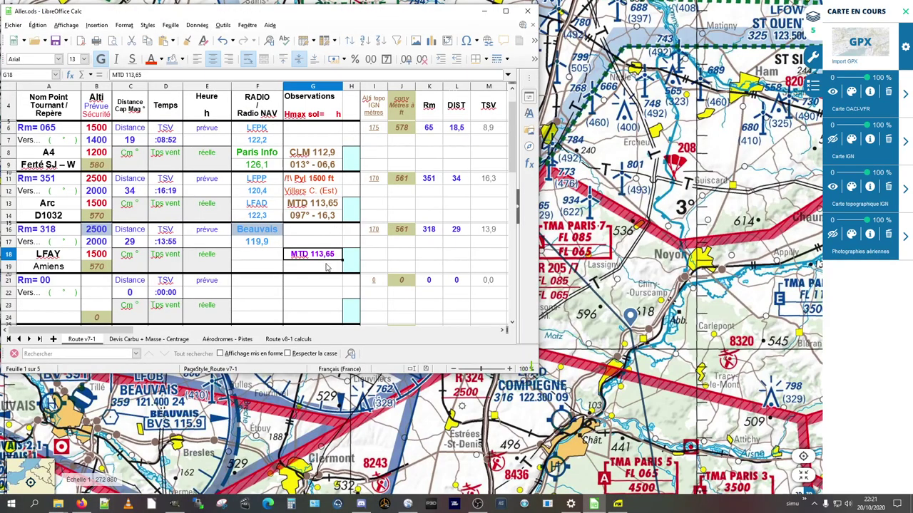
key(Down)
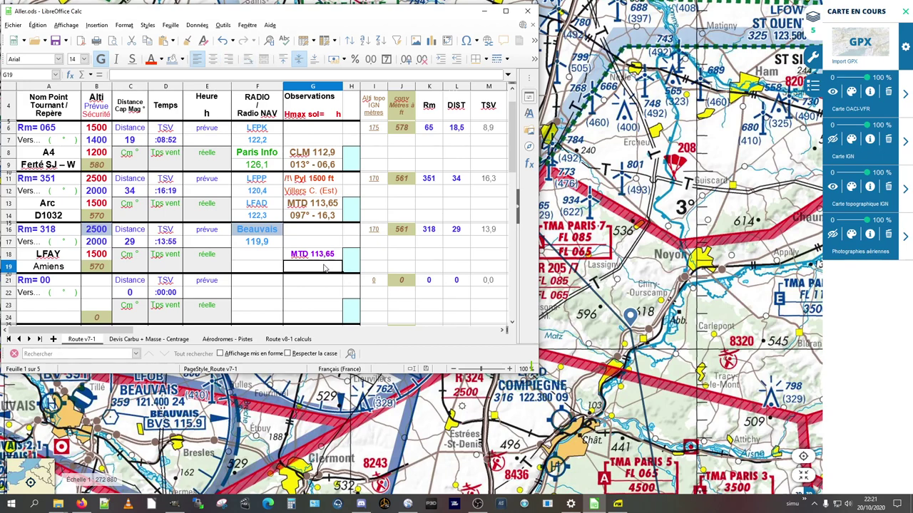
click(564, 227)
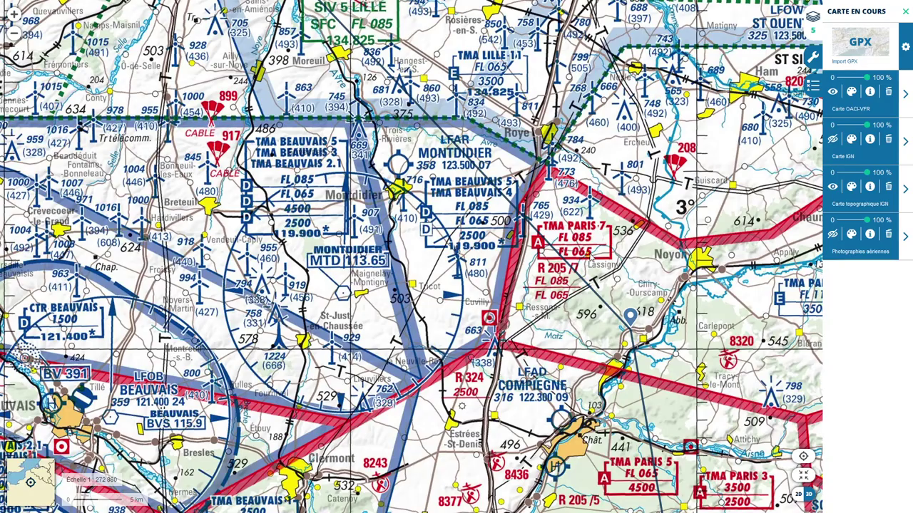
key(alt+Tab)
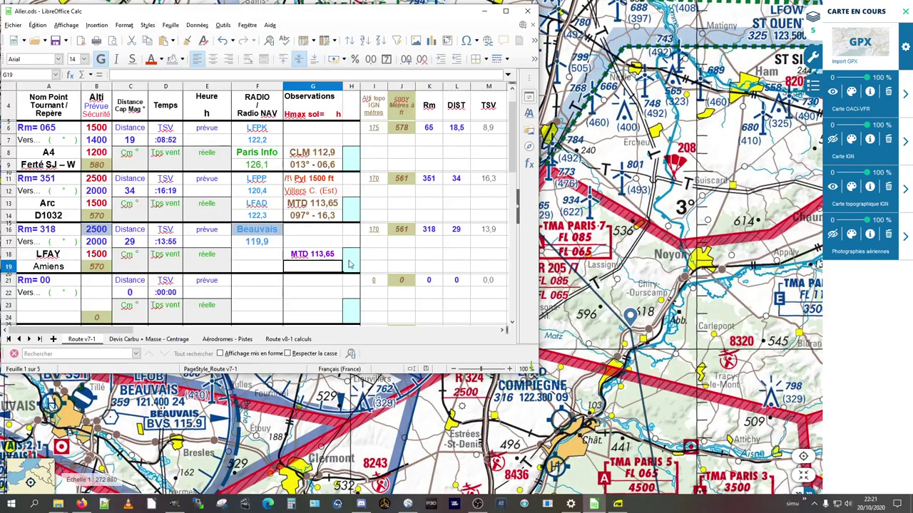
click(324, 257)
key(alt+Tab)
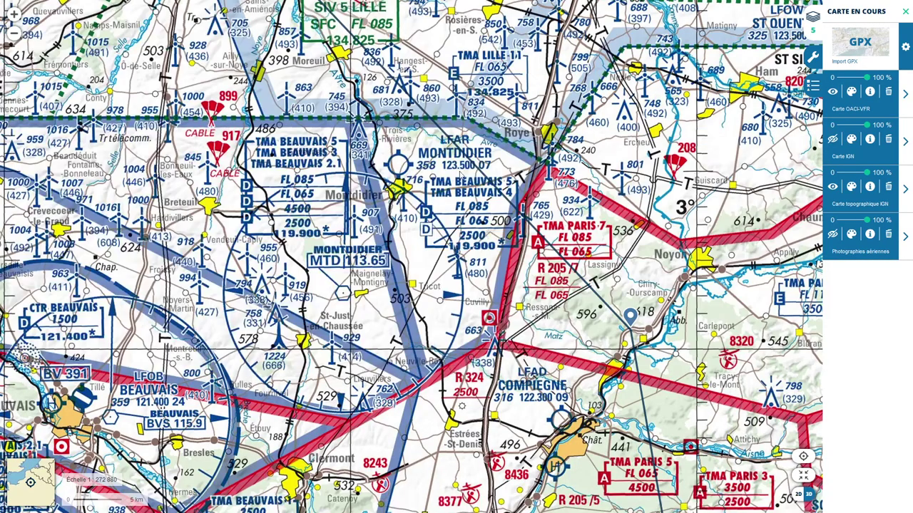
drag(391, 261, 466, 357)
drag(457, 278, 496, 340)
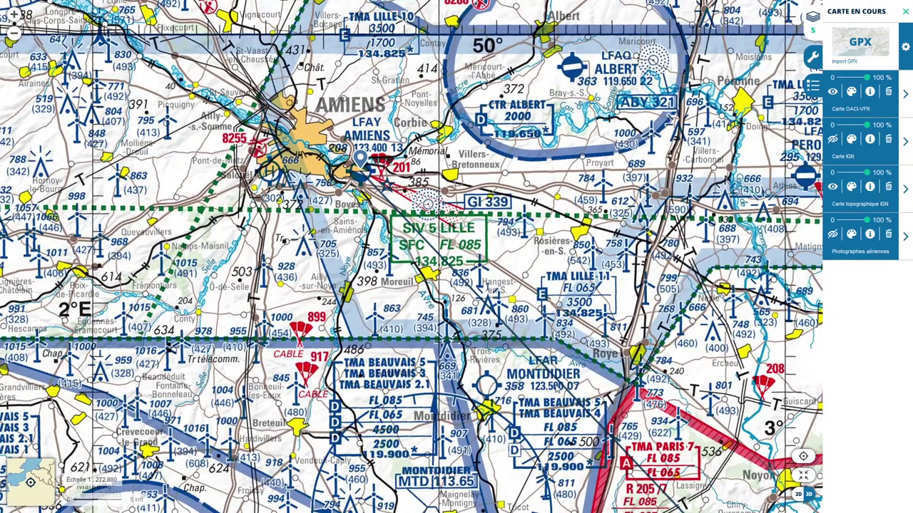
key(alt+Tab)
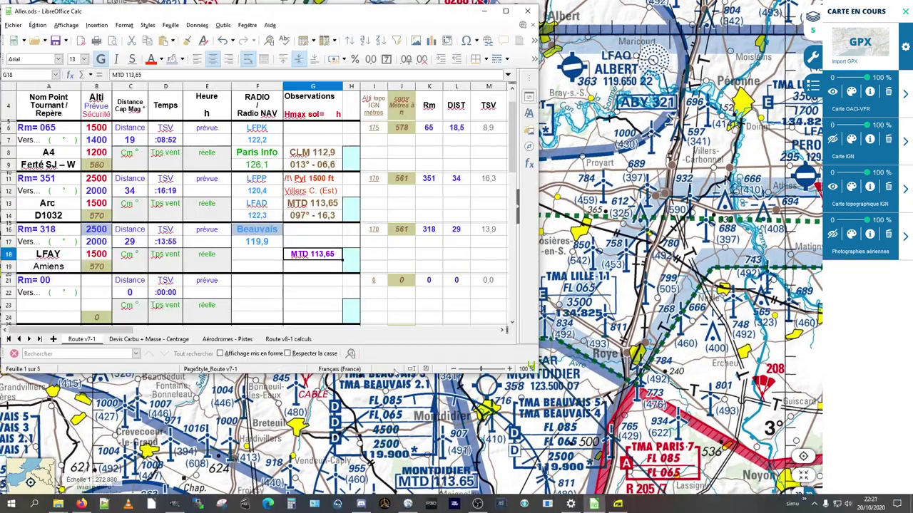
Copy the LFAD radio entry and frequency from F13:F14 to F18:F19, and change the identifier in F18 to LFAR
click(251, 203)
drag(251, 203, 254, 215)
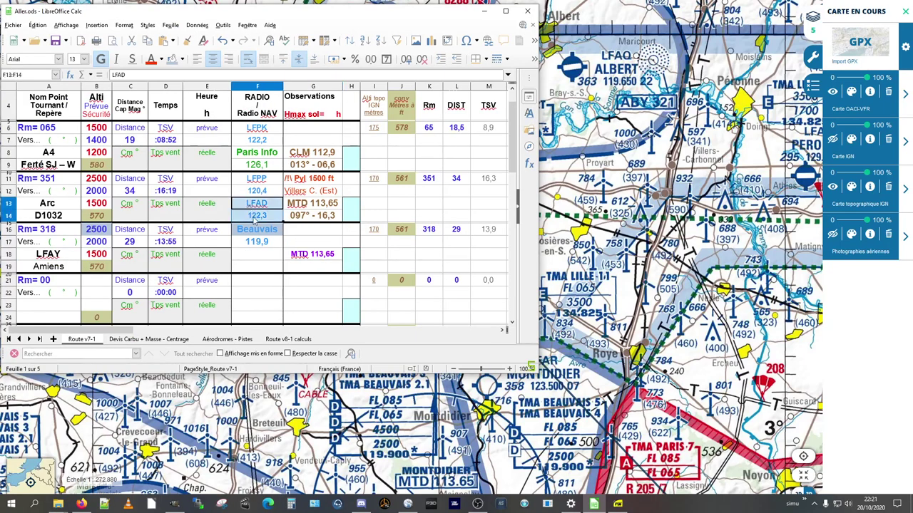
key(ctrl+c)
click(263, 254)
key(ctrl+v)
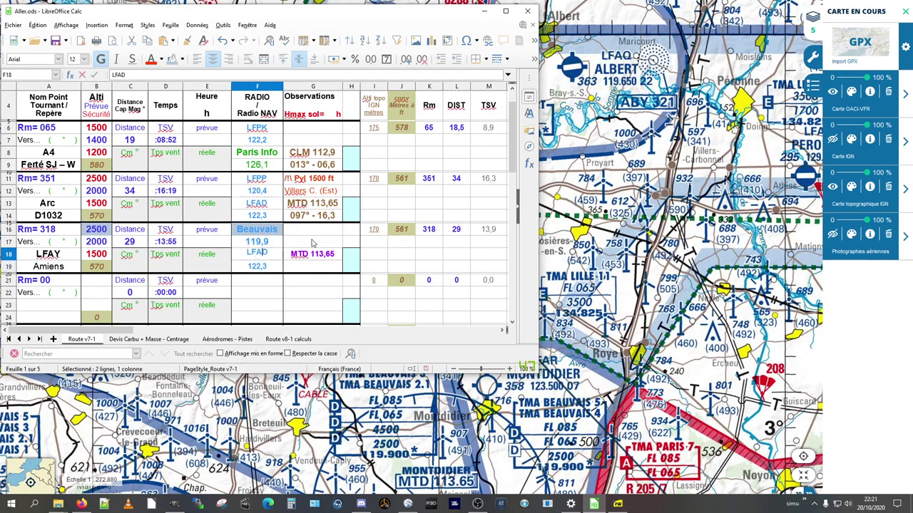
key(F2)
key(shift+Left)
text(Y)
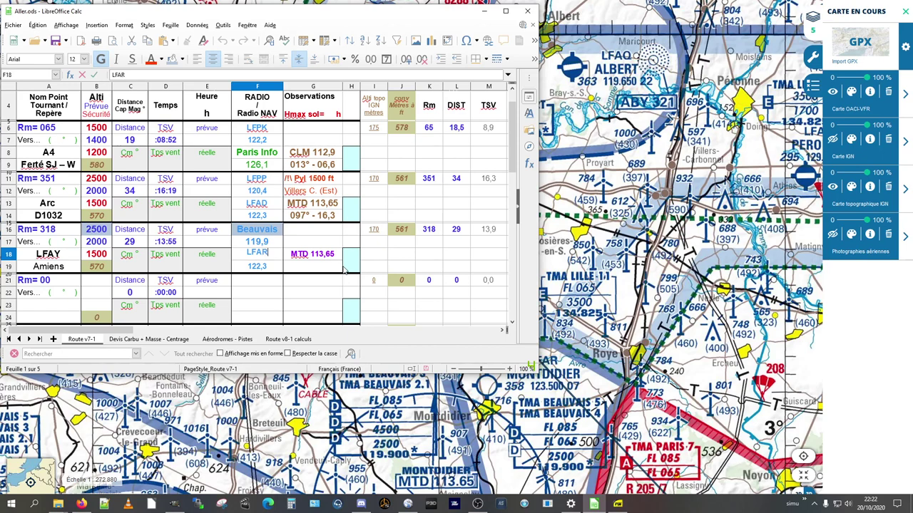
key(Return)
Check the Montdidier aerodrome frequency on the map, and set cell F19 to 123,5
key(alt+Tab)
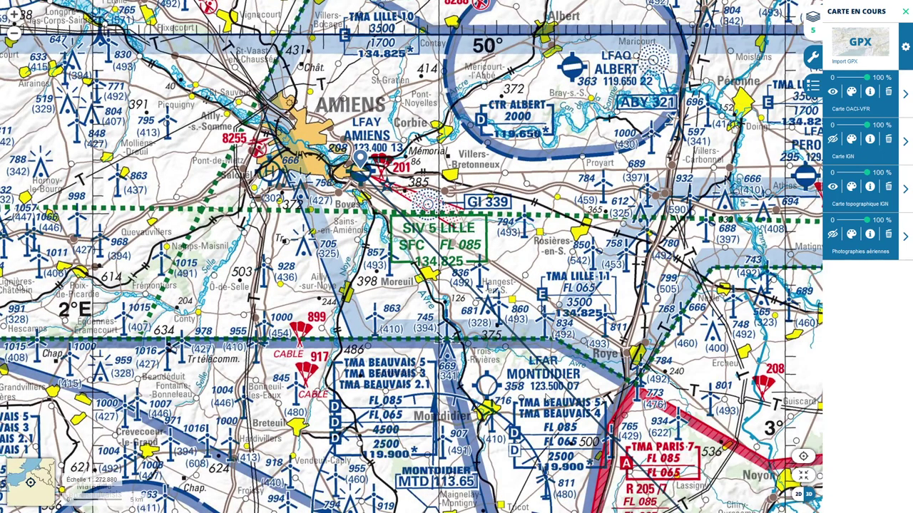
key(alt+Tab)
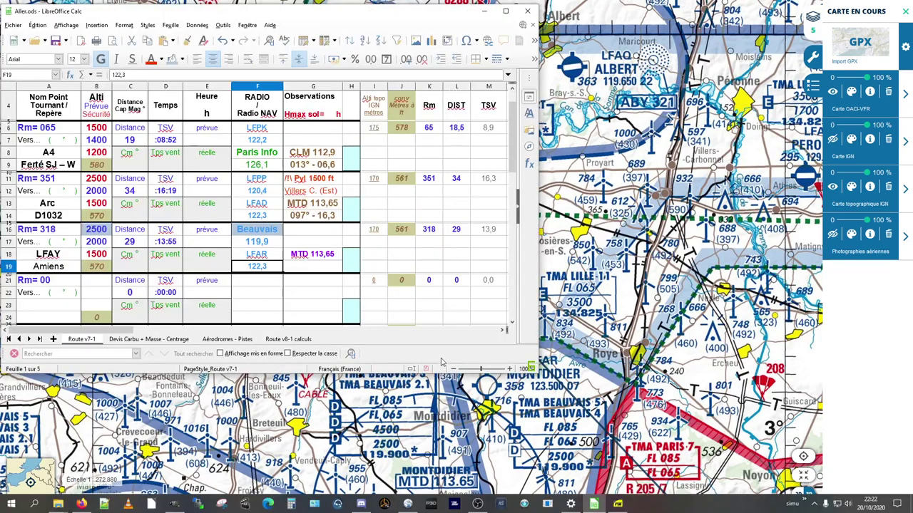
key(F2)
key(BackSpace)
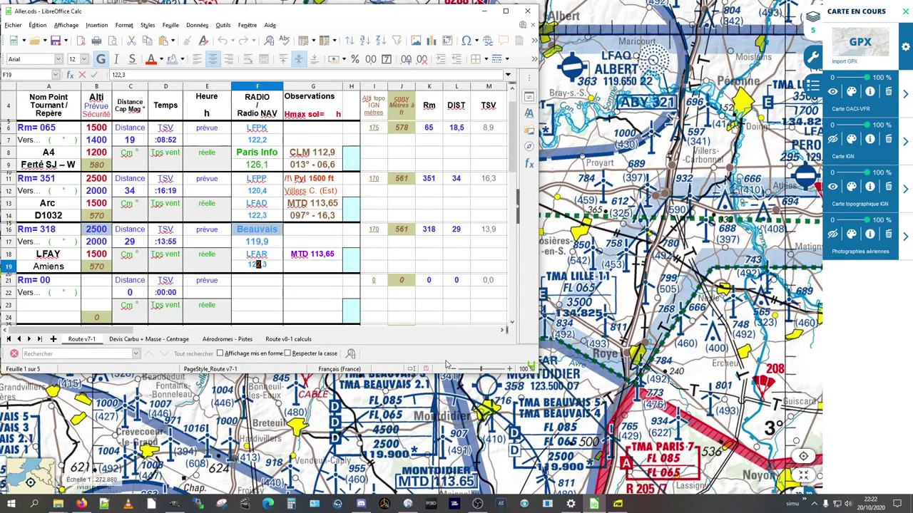
text(3)
key(Return)
key(Up)
key(Up)
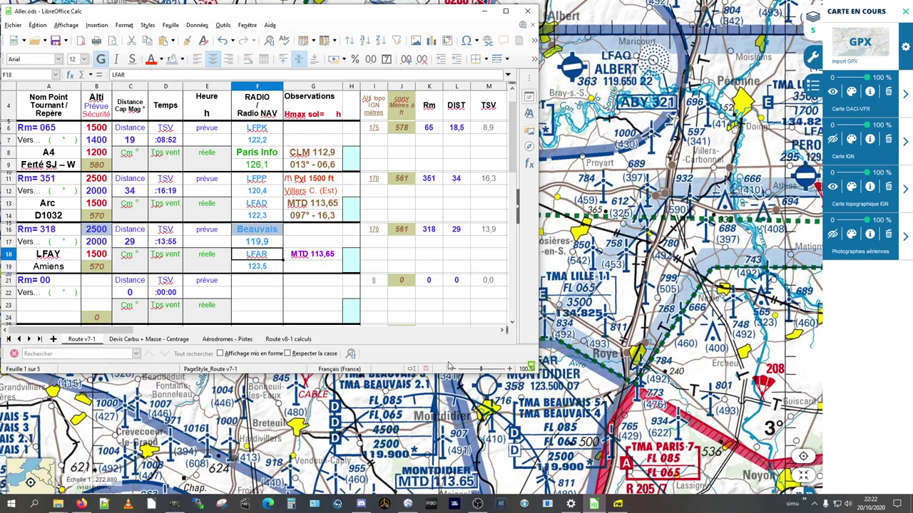
Leave the full-screen map, switch to the SIA website and open the Atlas VAC France aerodrome charts
click(783, 393)
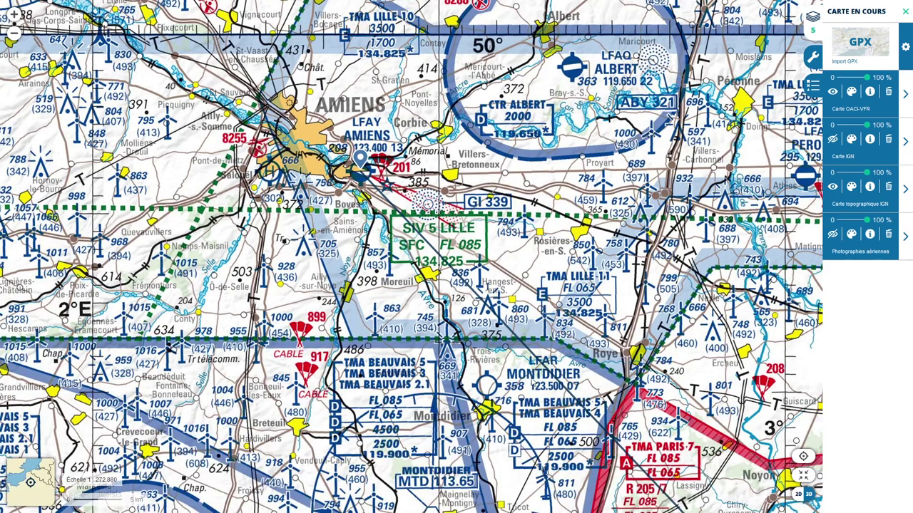
key(alt+Tab)
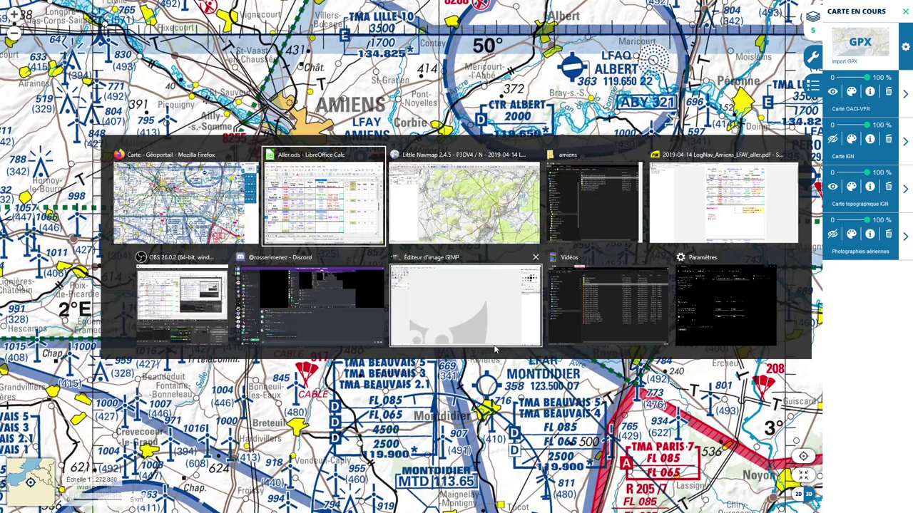
key(Escape)
key(F11)
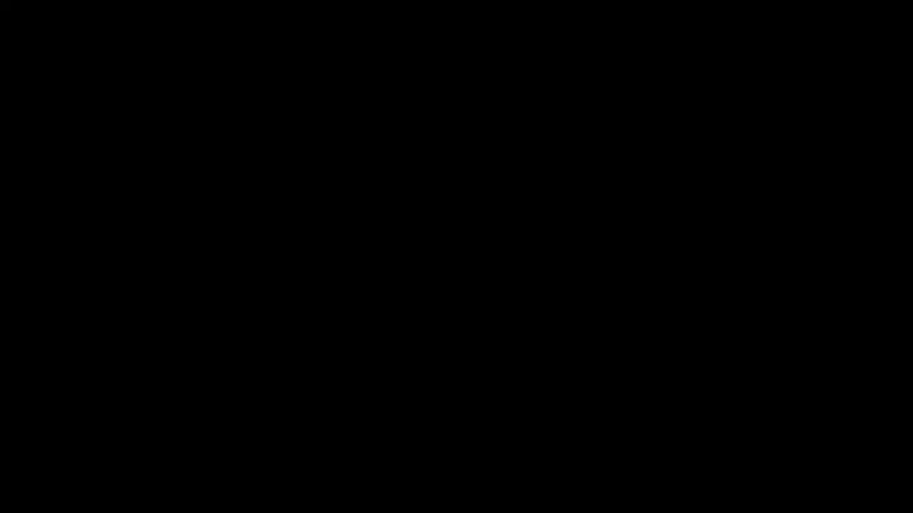
click(56, 8)
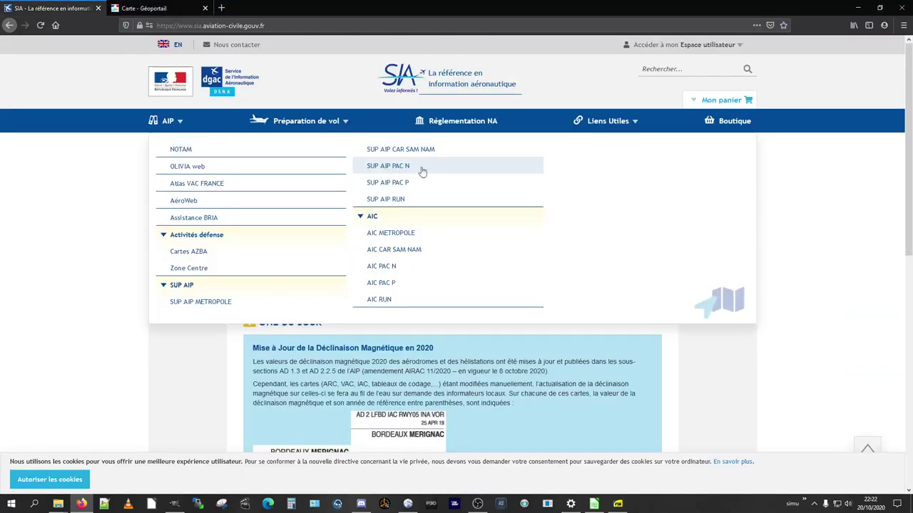
mouse_move(291, 126)
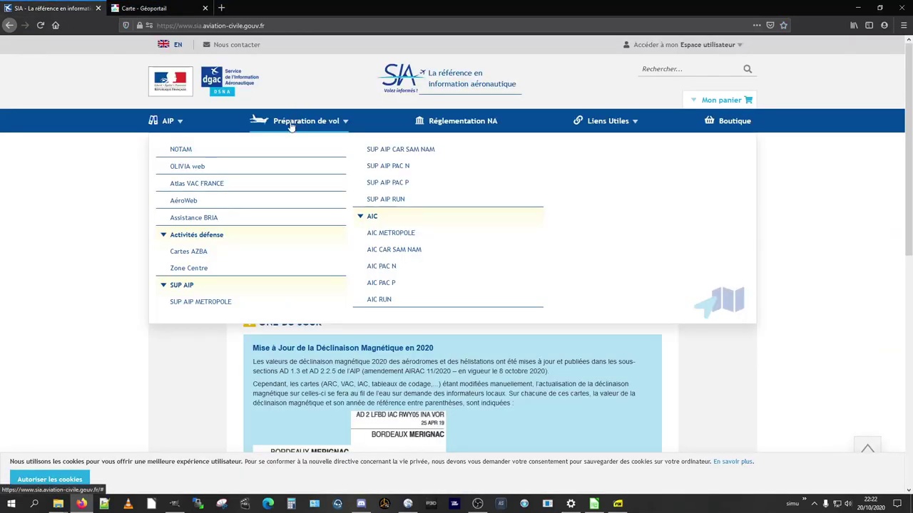
click(203, 187)
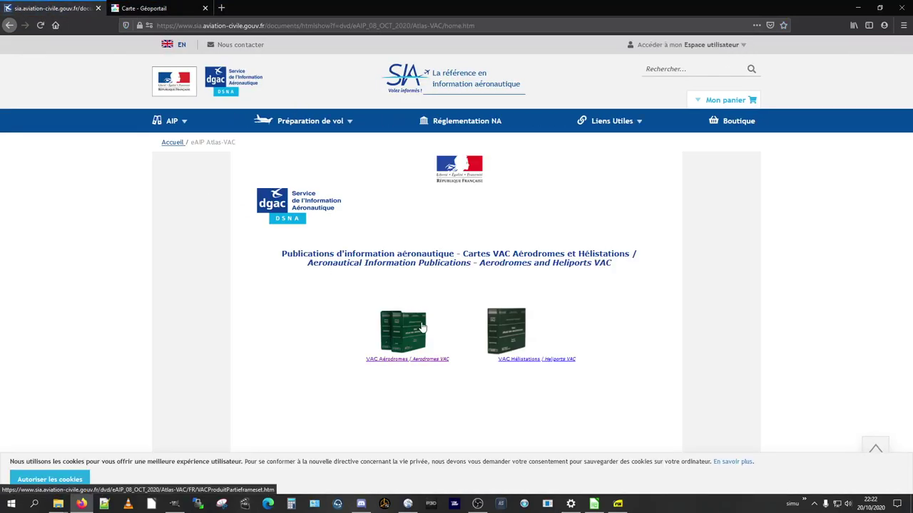
click(417, 324)
Look up the aerodrome by OACI code LFAR and open its VAC chart
click(473, 267)
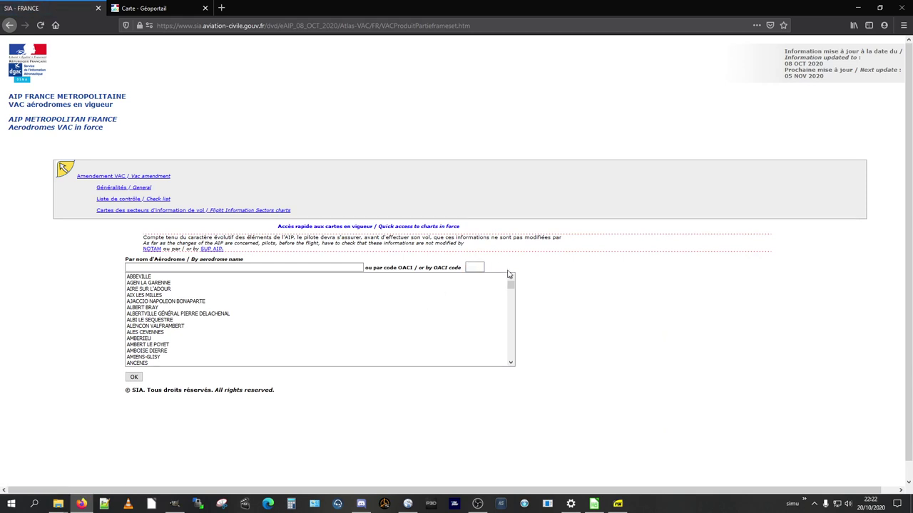
text(LFAR)
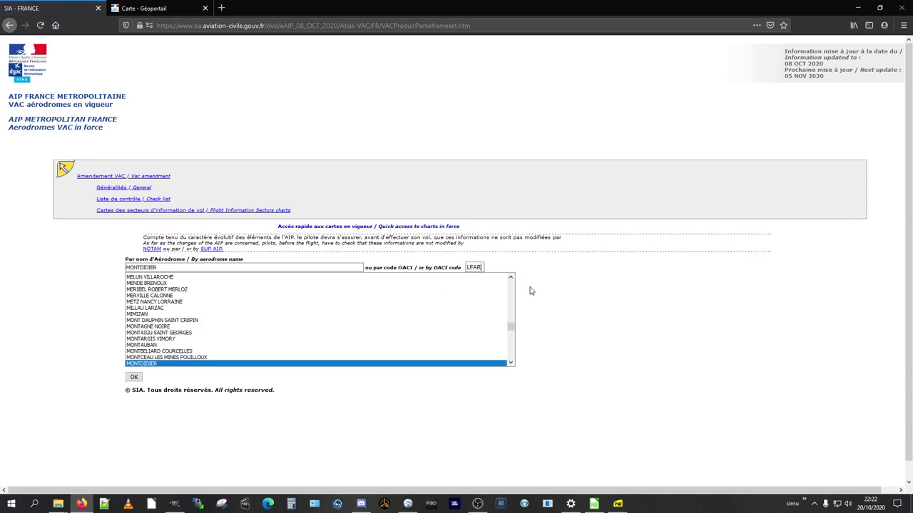
click(133, 378)
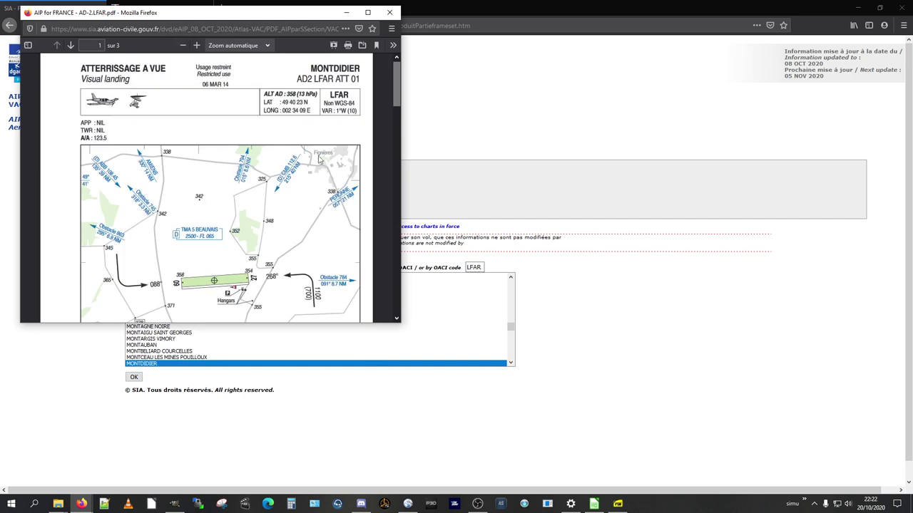
scroll(264, 235, down, 3)
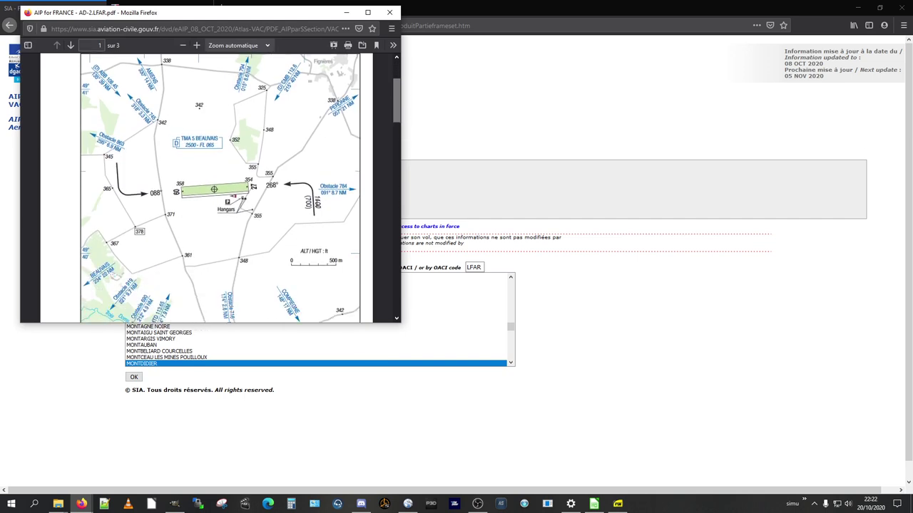
key(alt+Tab)
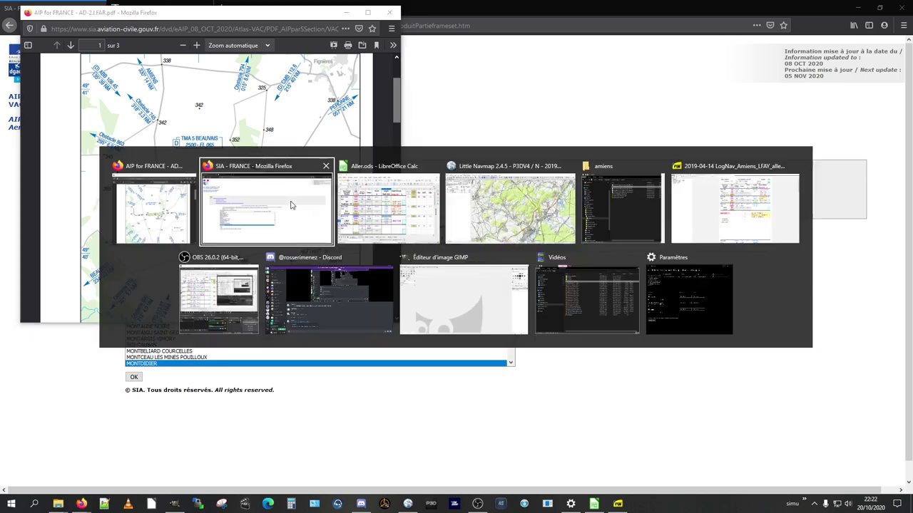
key(alt+Tab)
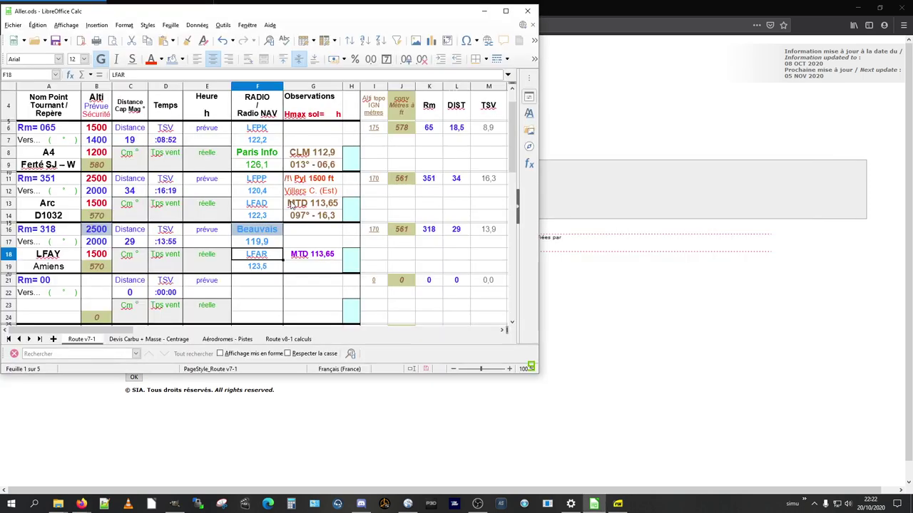
key(alt+Tab)
key(alt+Tab)
key(alt+Tab)
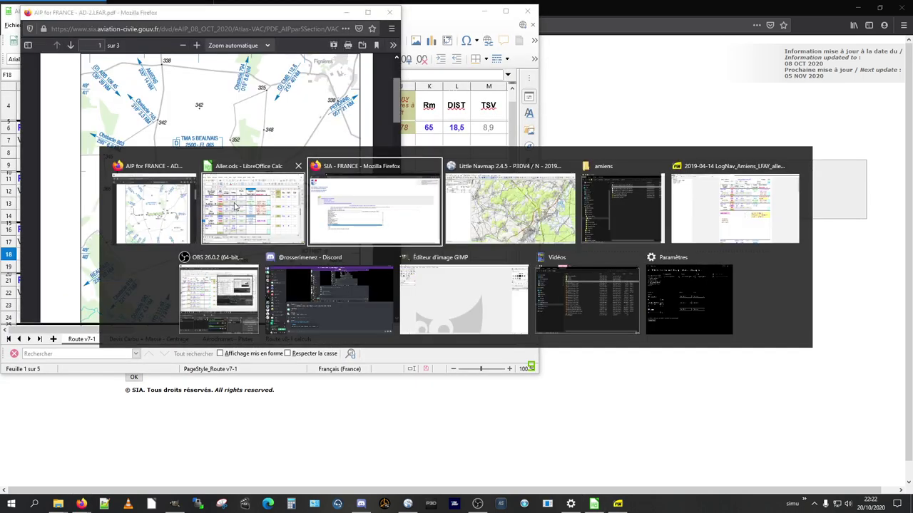
key(alt+shift+Tab)
key(alt+shift+Tab)
Close the pop-up chart window and open the same AD-2.LFAR.pdf address in a new tab of the main browser window
click(266, 45)
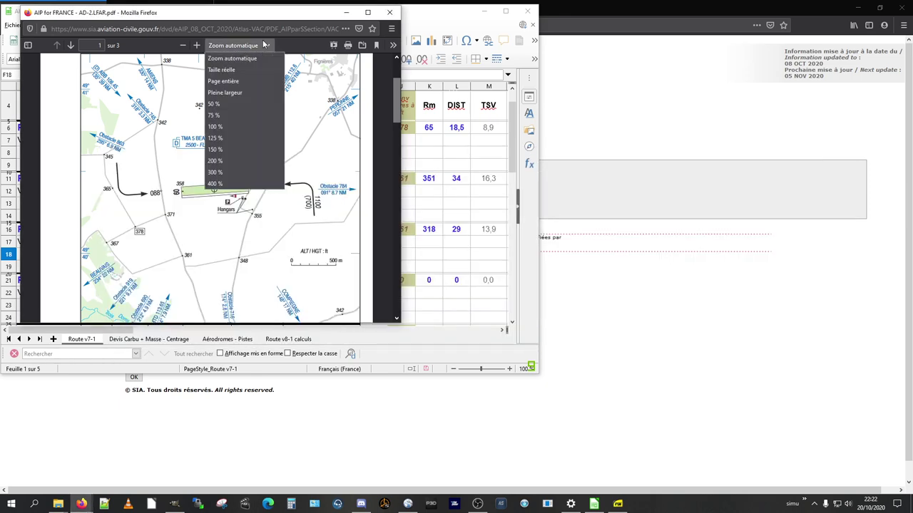
click(264, 44)
click(264, 30)
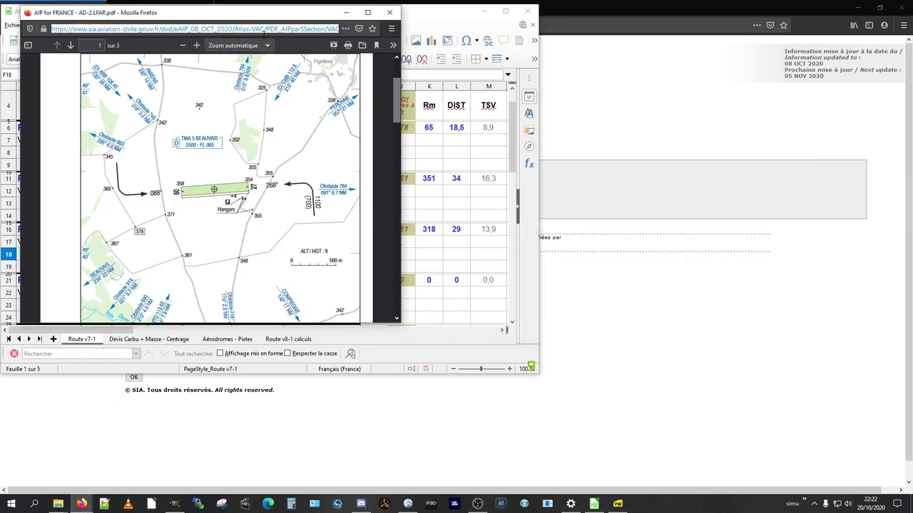
click(390, 12)
key(alt+Tab)
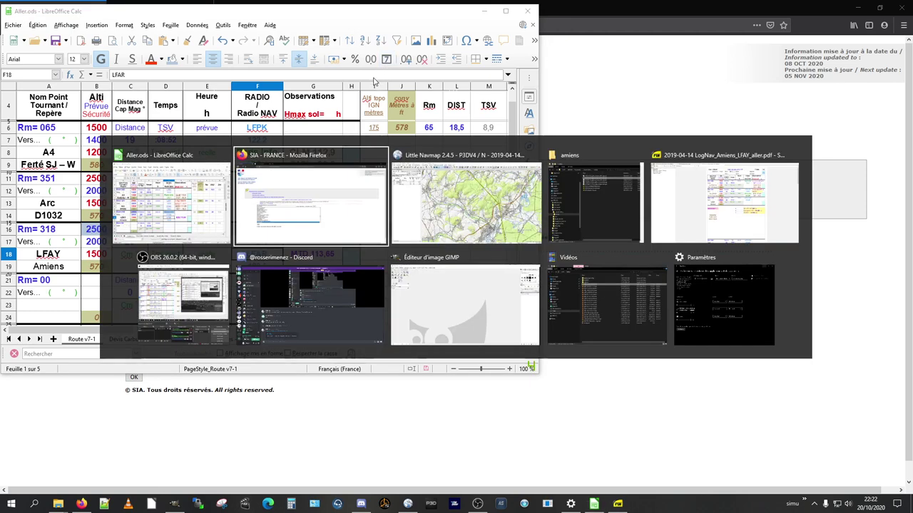
key(ctrl+t)
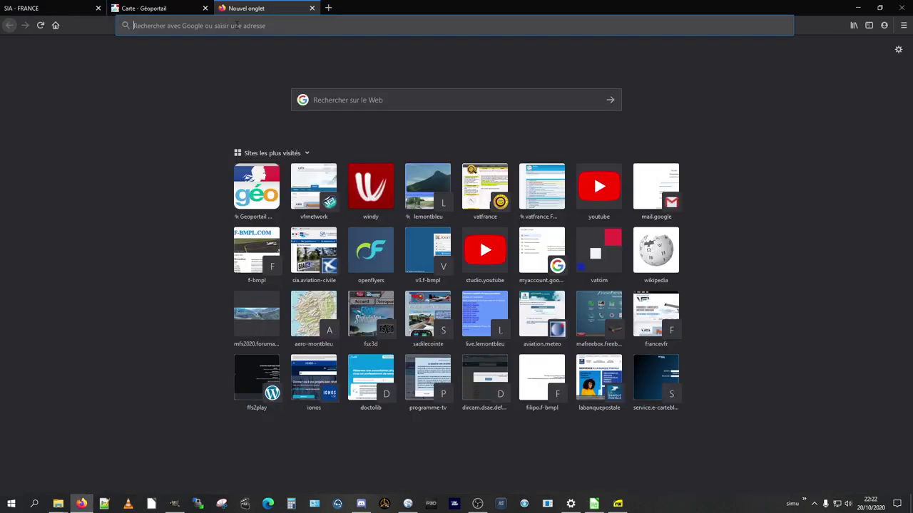
text(https://www.sia.aviation-civile.gouv.fr/dvd/eAIP_08_OCT_2020/Atlas-VAC/PDF_AIPparSSection/VAC/AD/AD-2.LFAR.pdf)
key(Return)
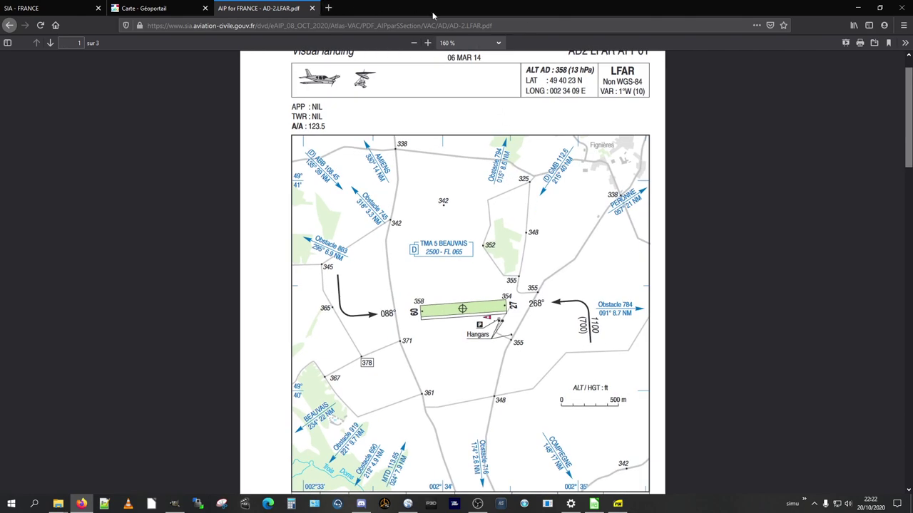
Read the Montdidier visual landing chart and the special instructions on its second page
scroll(517, 225, down, 8)
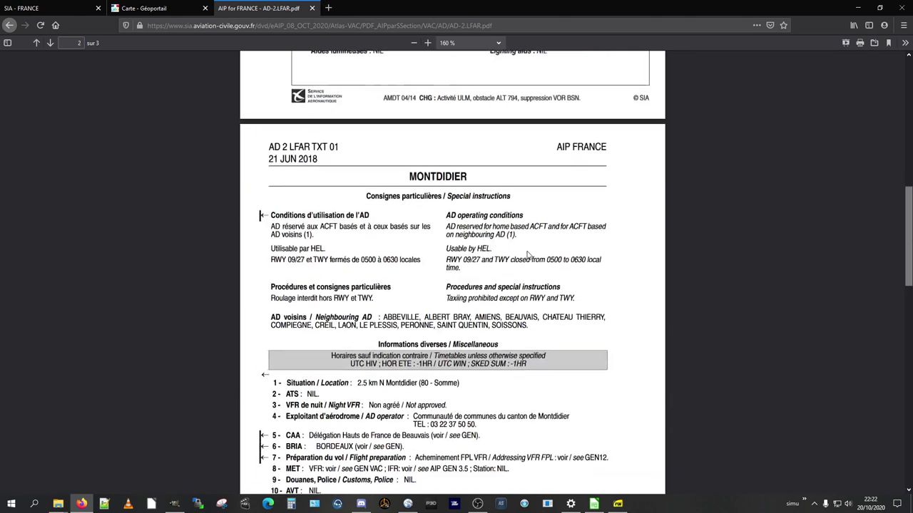
scroll(528, 252, up, 8)
scroll(528, 254, up, 1)
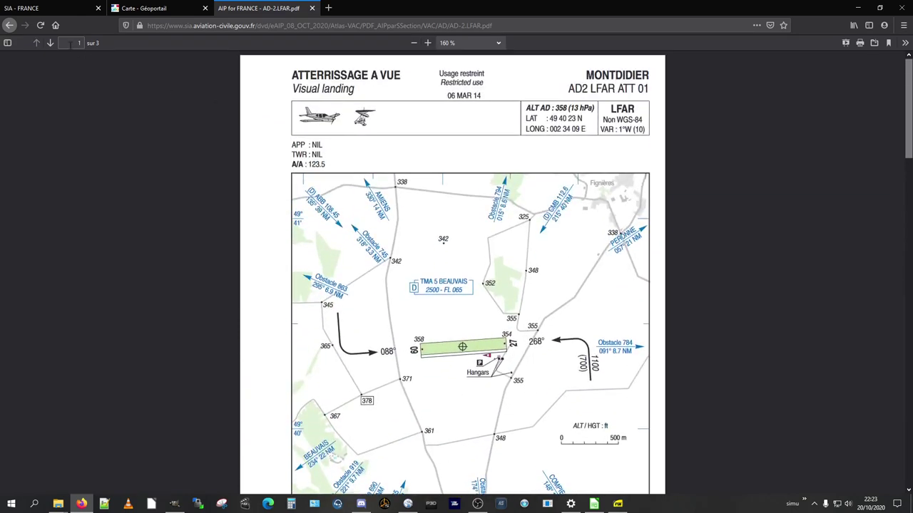
Check the planned altitude of the Amiens leg in the Aller.ods navigation log
key(alt+Tab)
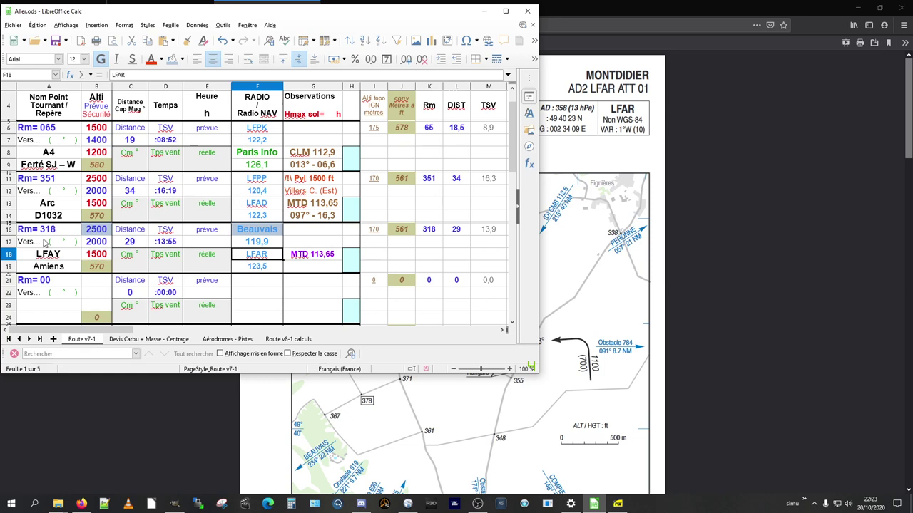
click(102, 247)
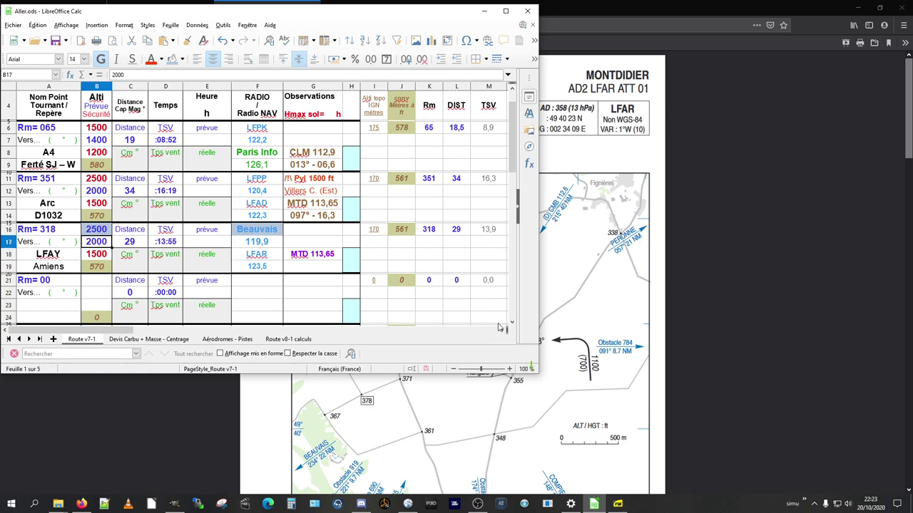
key(alt+Tab)
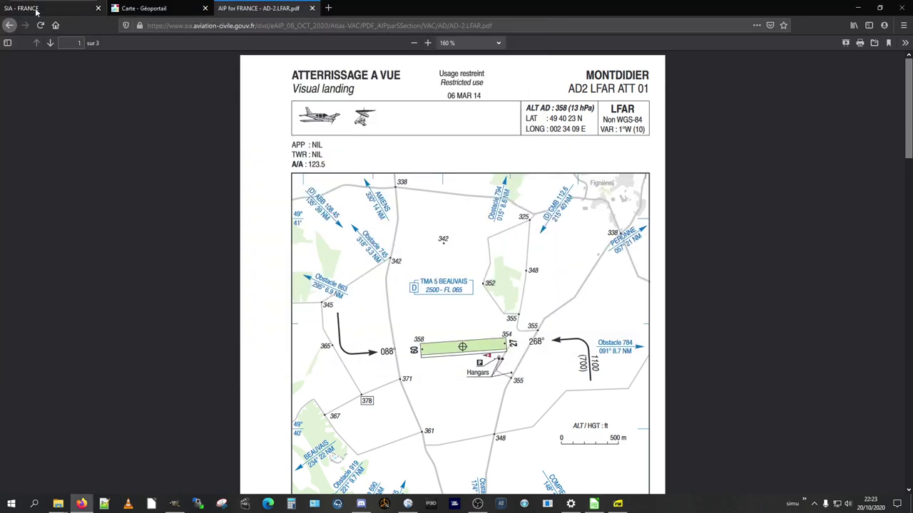
On the Géoportail aeronautical map, measure the distance from Montdidier aerodrome to the plotted route
click(143, 8)
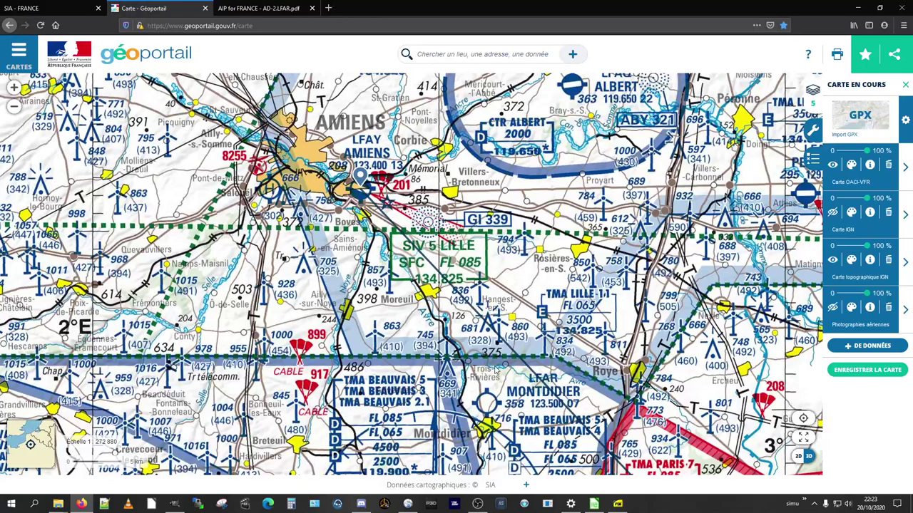
drag(497, 370, 477, 303)
click(813, 132)
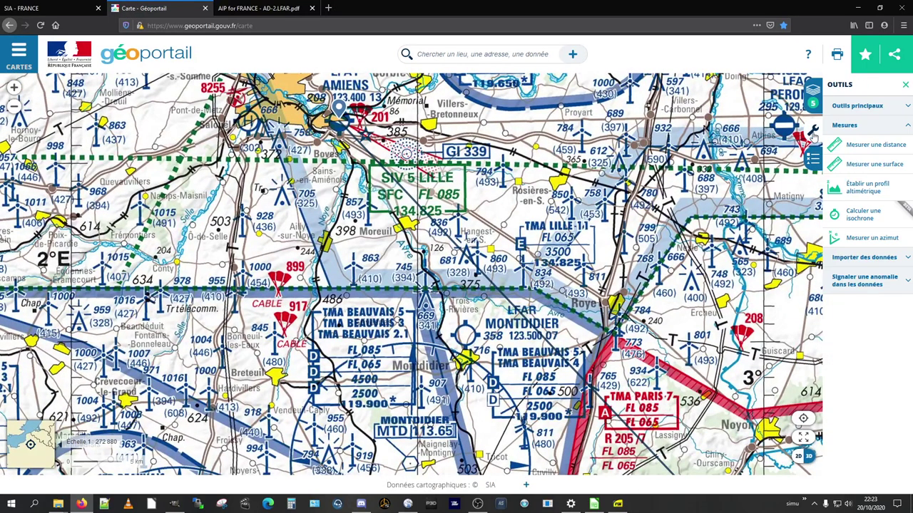
click(864, 145)
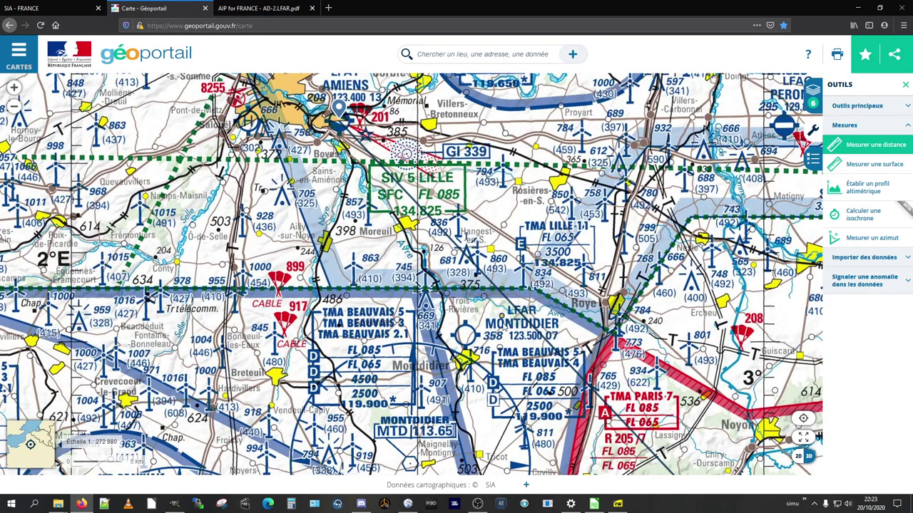
click(466, 337)
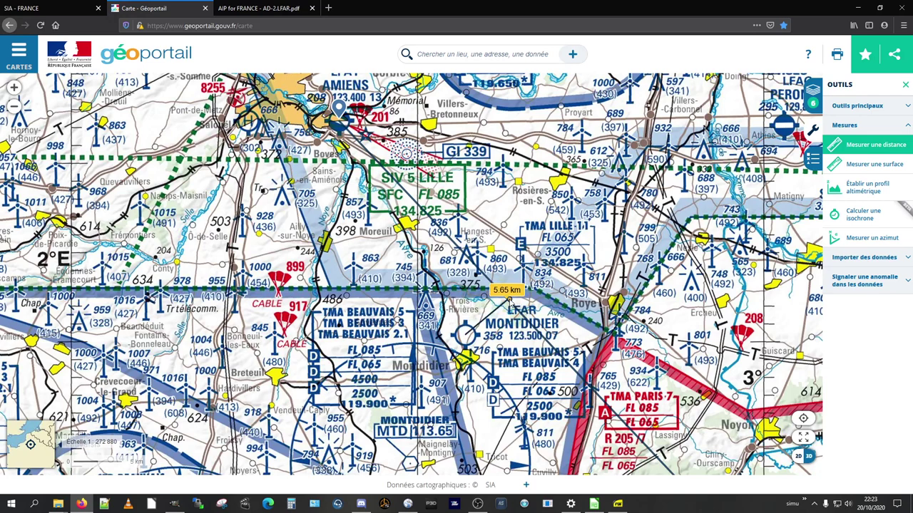
scroll(509, 301, up, 1)
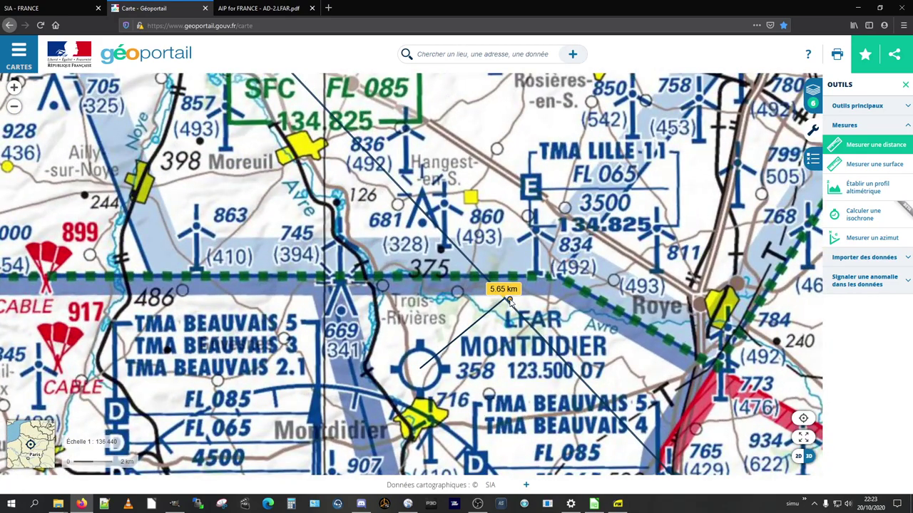
scroll(509, 302, down, 1)
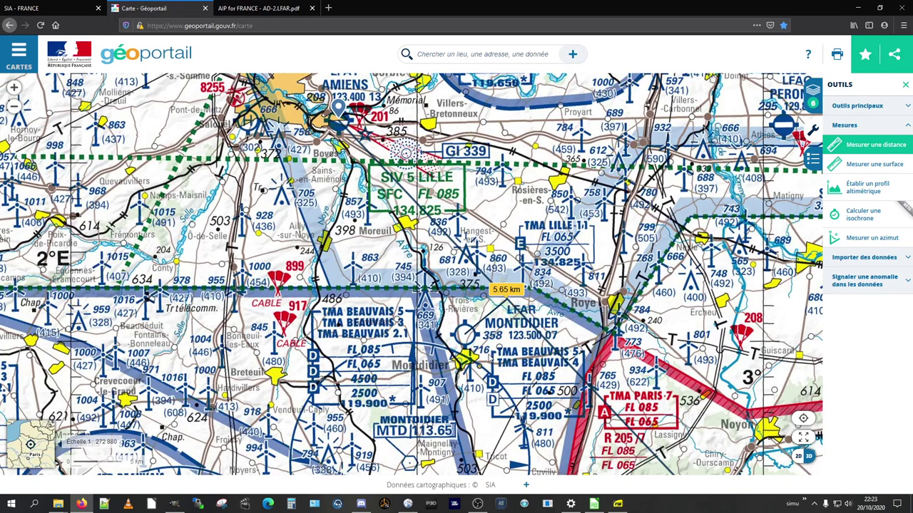
scroll(549, 399, up, 1)
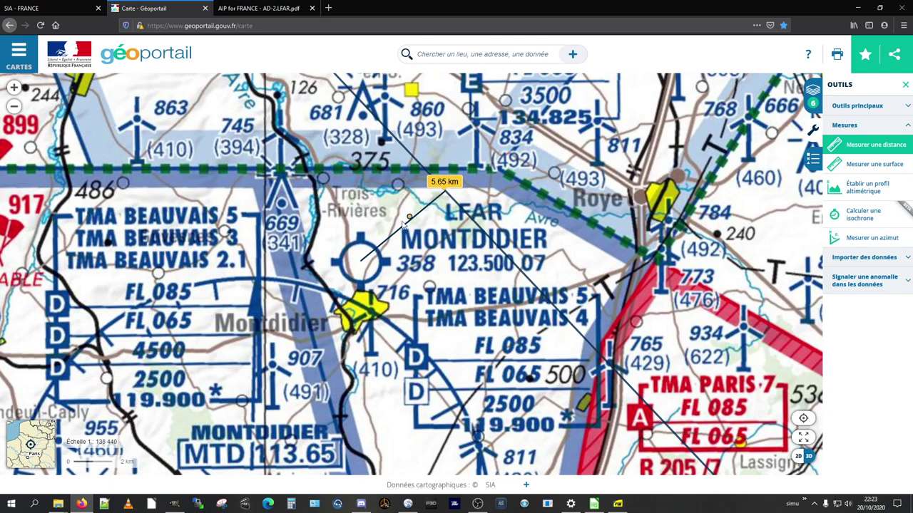
drag(365, 259, 356, 268)
Check the runway dimensions and declared distances on the LFAR Montdidier chart
key(alt+Tab)
key(alt+Tab)
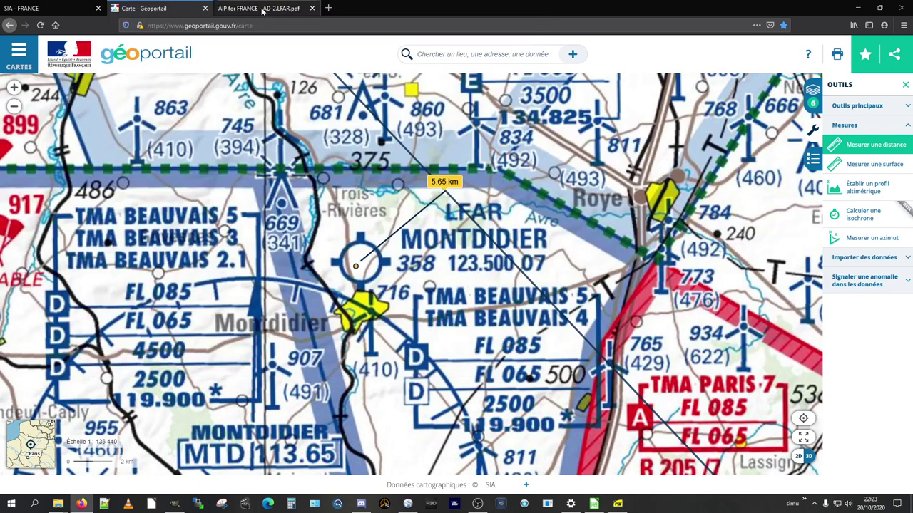
click(262, 10)
scroll(605, 318, down, 5)
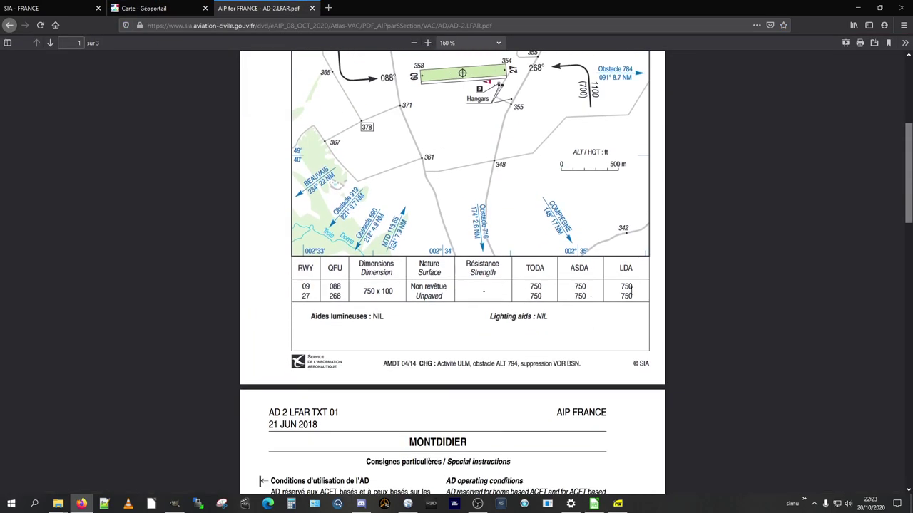
scroll(630, 288, down, 2)
scroll(631, 288, up, 4)
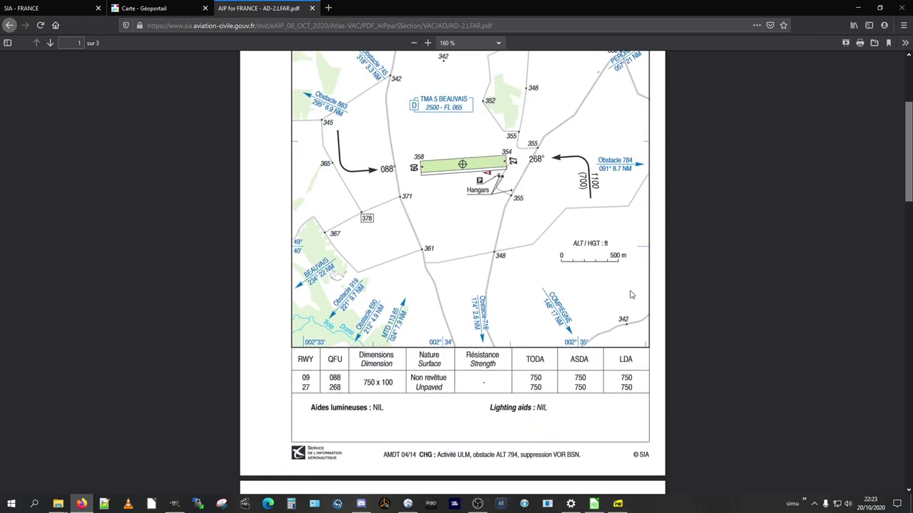
Examine the airspace and aerodromes around Amiens, Albert and Montdidier on the Géoportail map
key(alt+Tab)
key(alt+Tab)
key(ctrl+shift+Tab)
scroll(321, 197, down, 1)
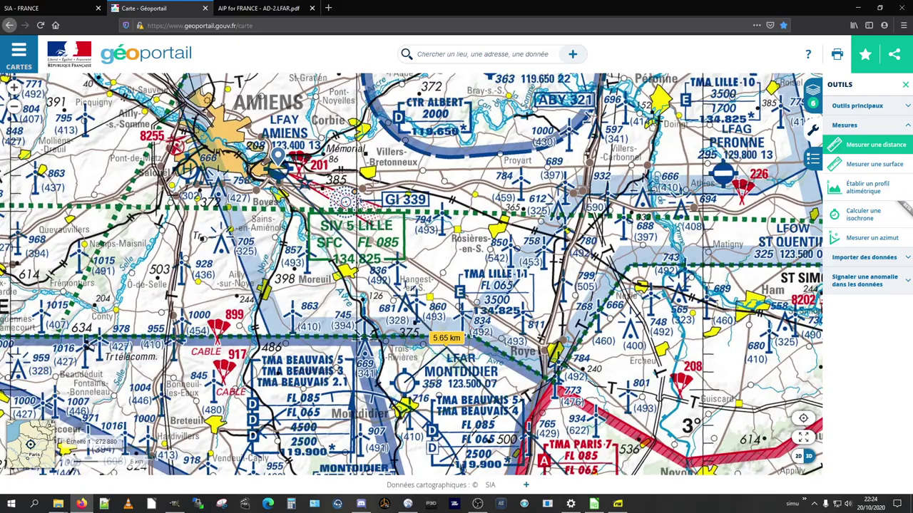
drag(360, 208, 388, 322)
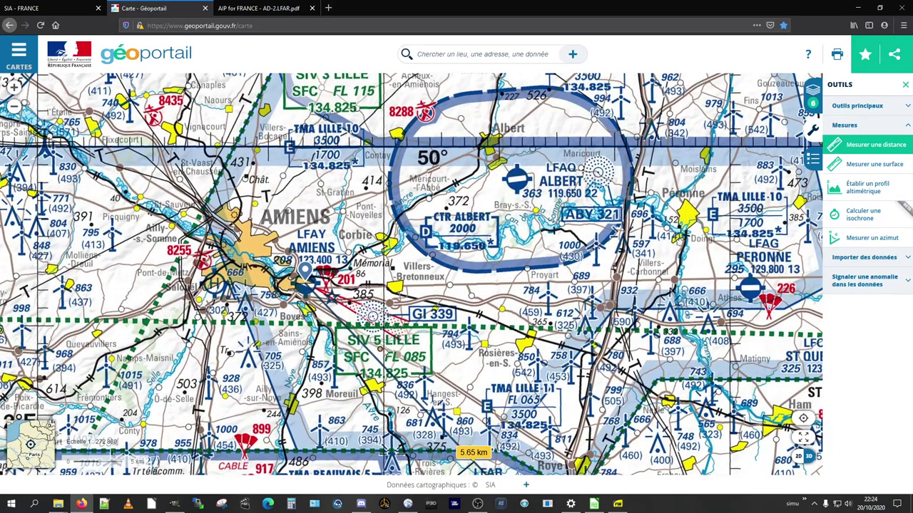
drag(378, 358, 567, 271)
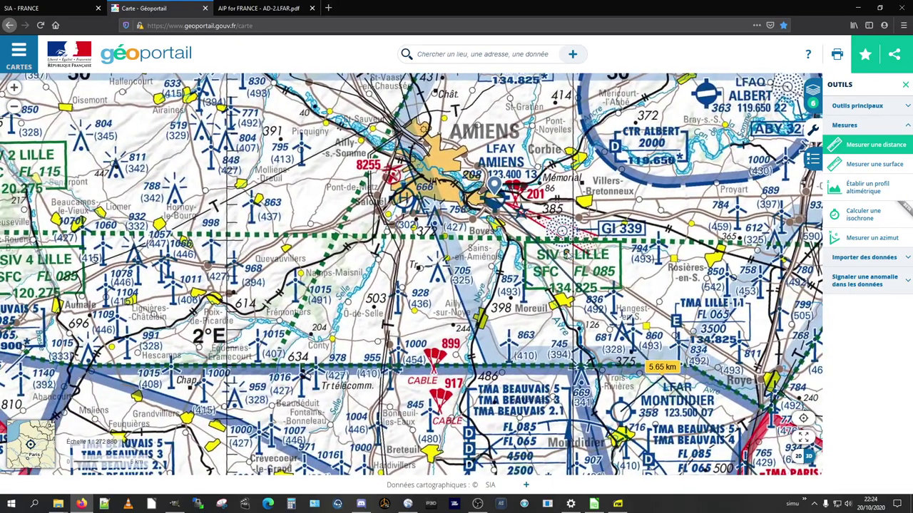
drag(458, 238, 414, 125)
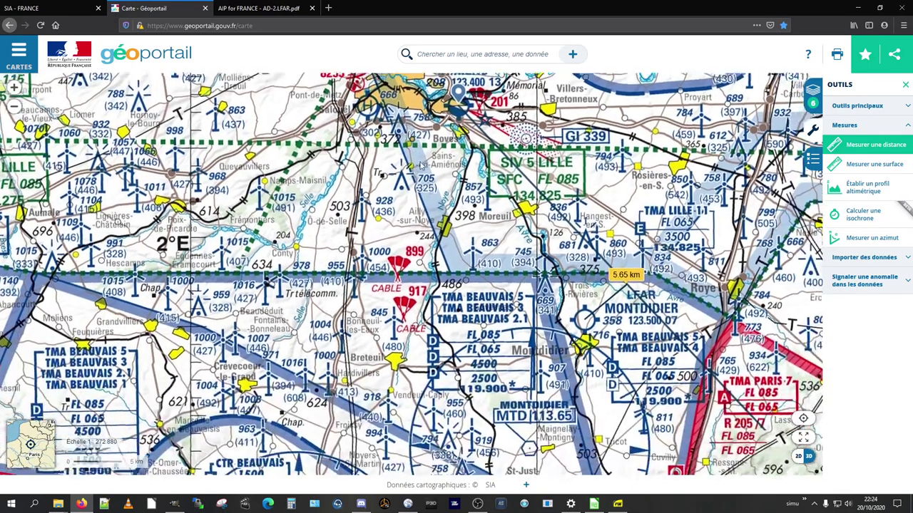
drag(600, 278, 553, 356)
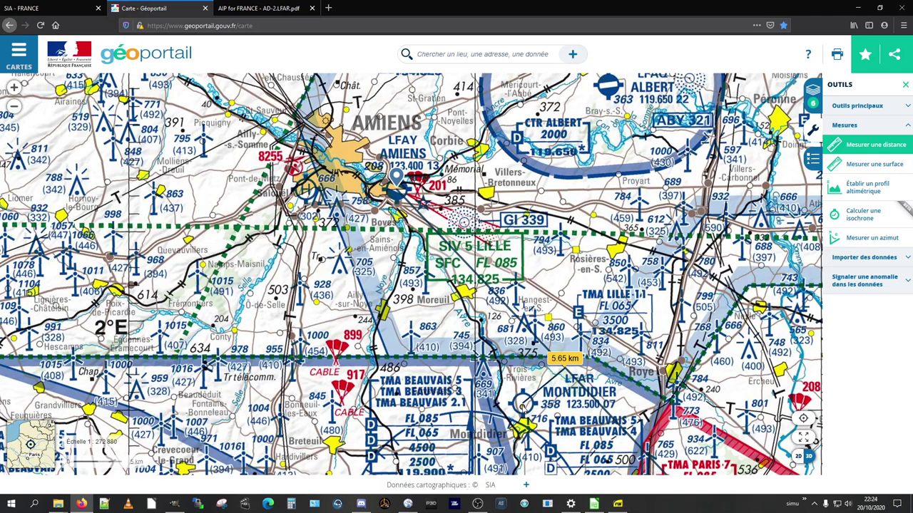
Review the Montdidier VAC chart again, including the operating conditions and the fuel entry (AVT) on its second page
key(alt+Tab)
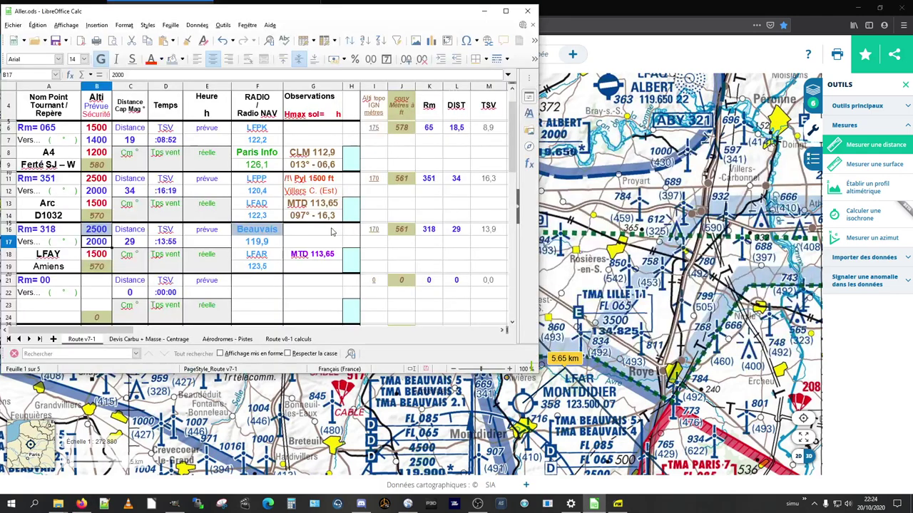
key(alt+Tab)
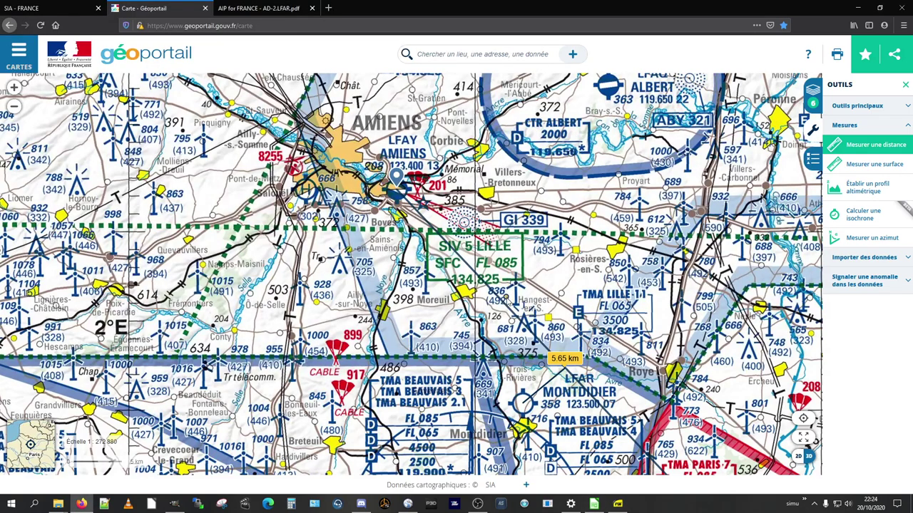
click(258, 15)
scroll(497, 307, up, 4)
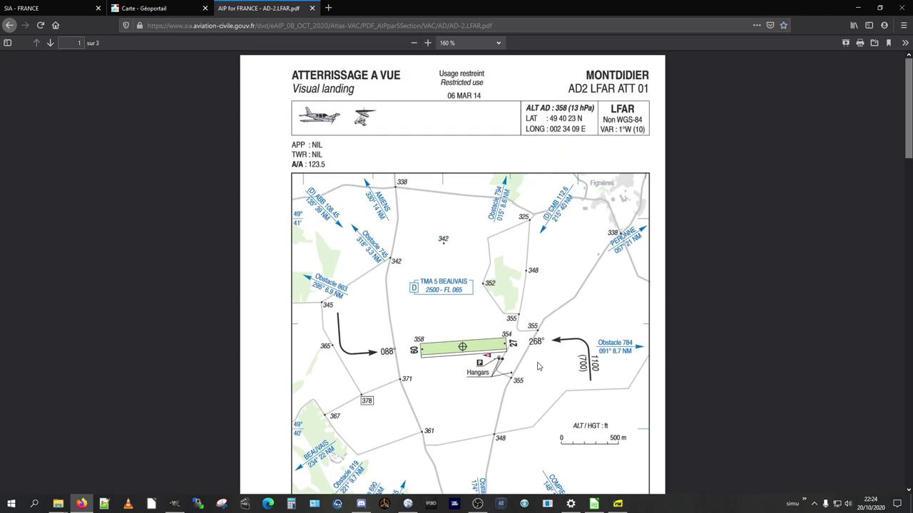
scroll(539, 366, down, 4)
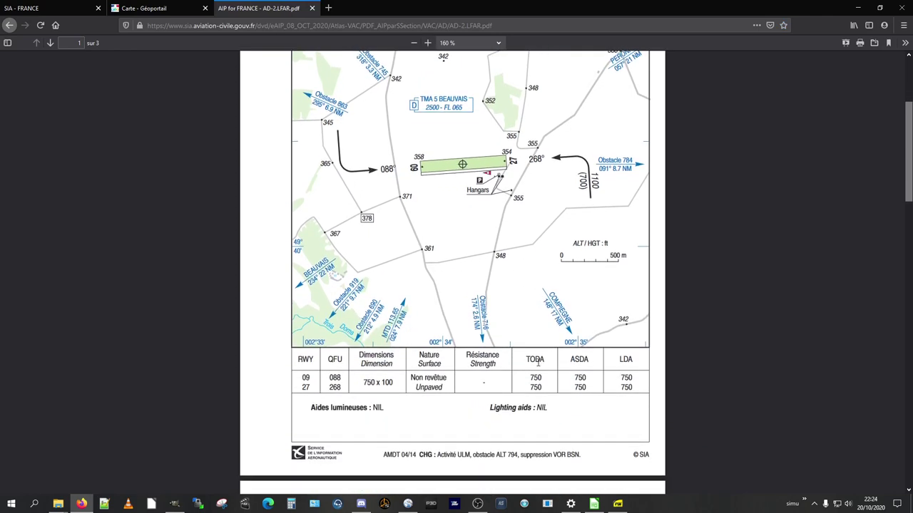
scroll(539, 367, down, 4)
scroll(538, 367, down, 4)
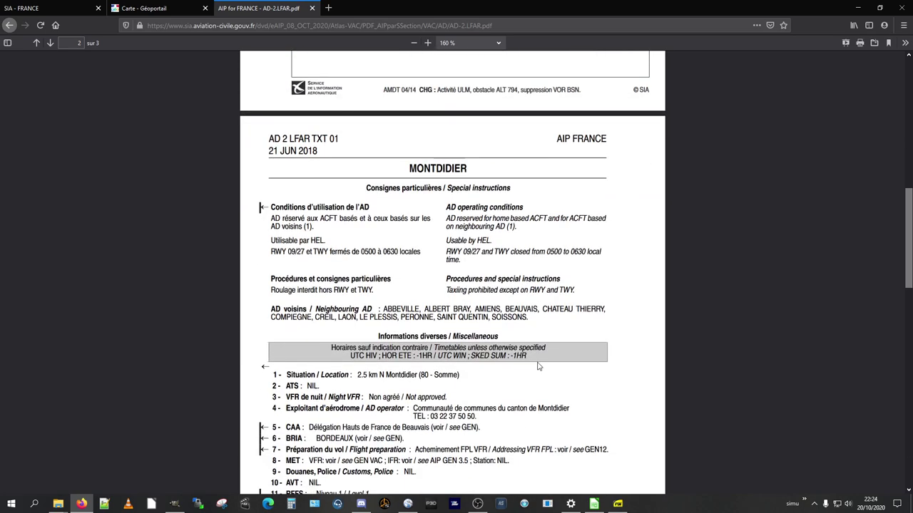
scroll(538, 367, down, 4)
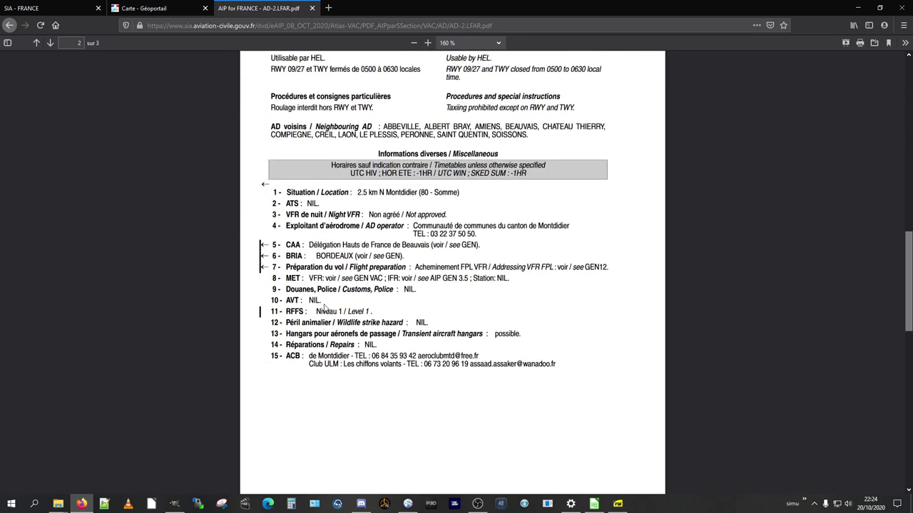
drag(322, 304, 320, 301)
click(307, 304)
key(alt+Tab)
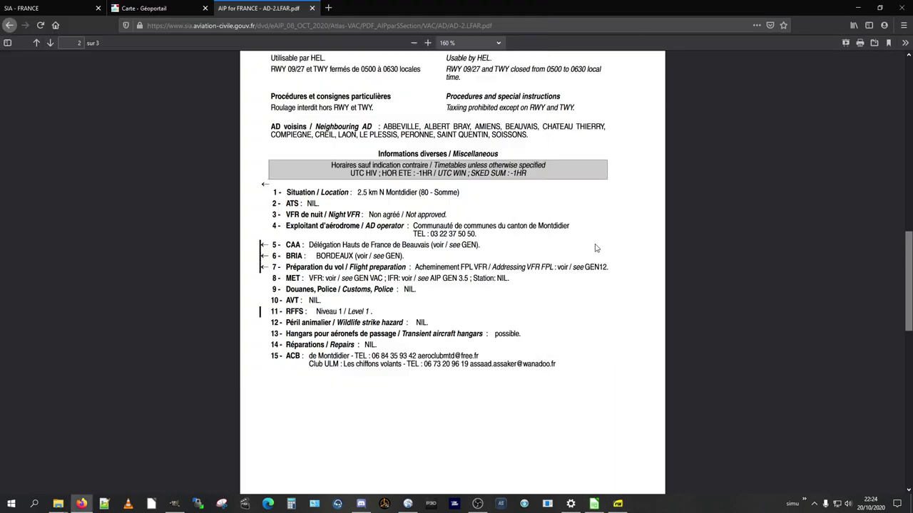
Return to the Géoportail map and inspect the aerodromes around Amiens, from Abbeville to Albert and Péronne
click(581, 244)
click(858, 9)
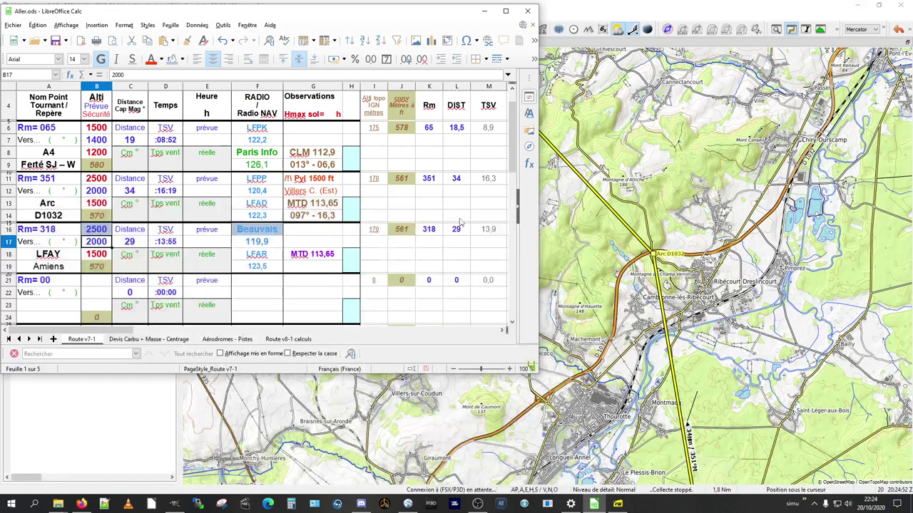
key(alt+Tab)
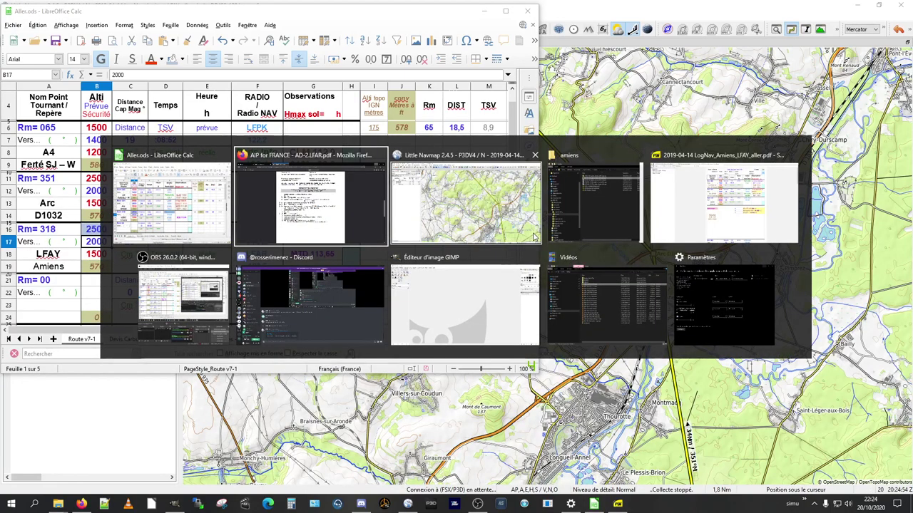
key(ctrl+shift+Tab)
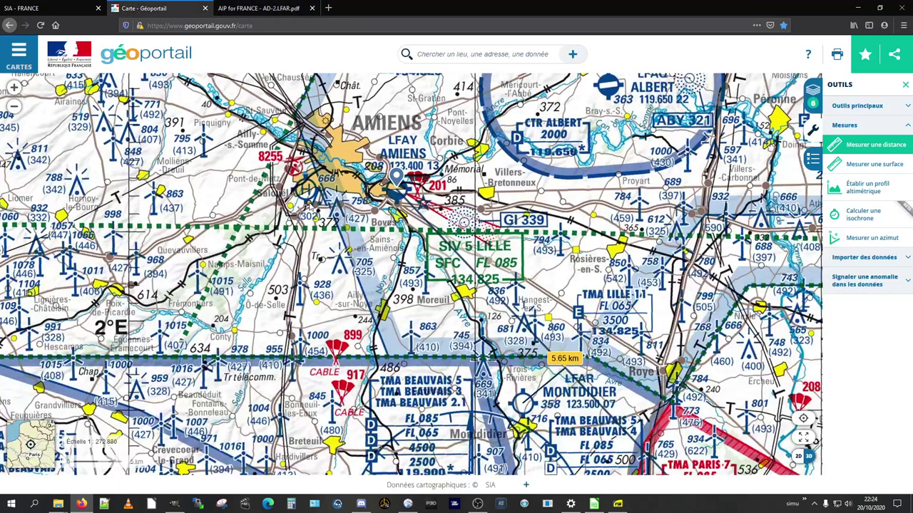
drag(401, 343, 439, 307)
drag(455, 215, 505, 348)
drag(405, 238, 435, 297)
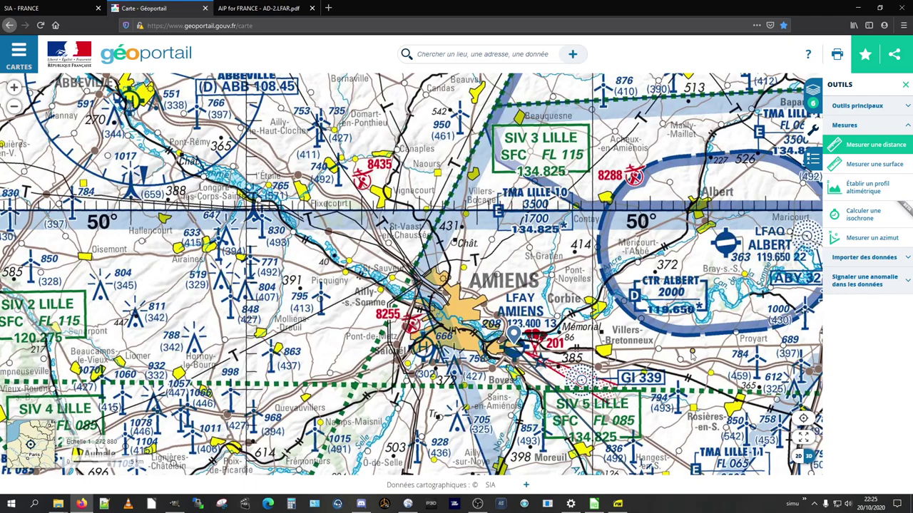
drag(693, 355, 530, 234)
drag(591, 341, 572, 298)
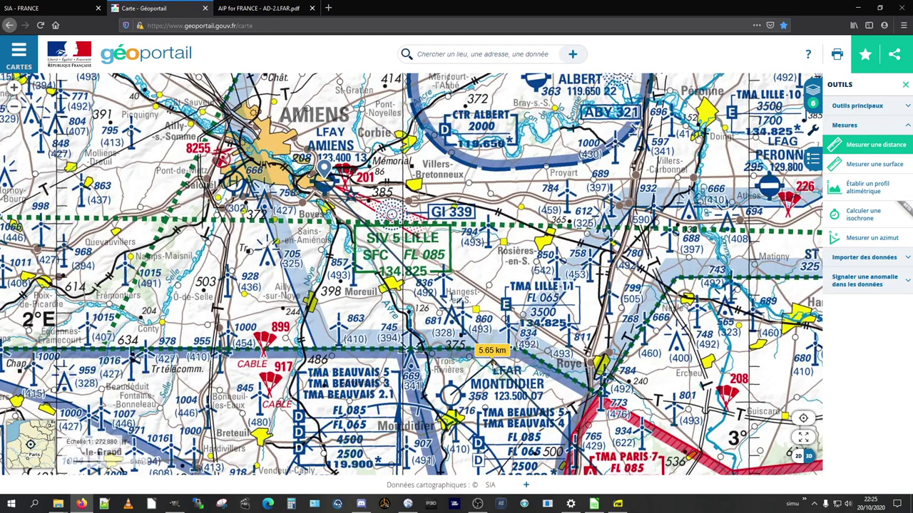
click(431, 298)
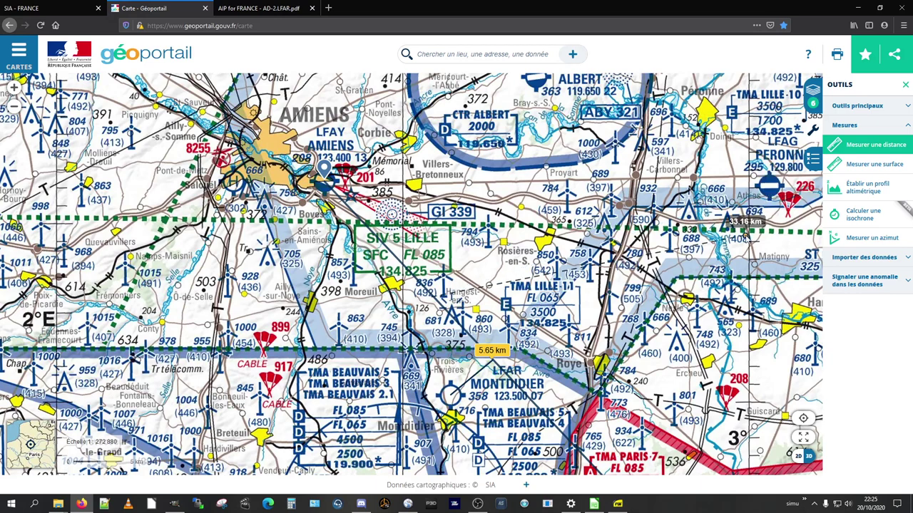
Load AD-2.LFAG.pdf by changing the aerodrome code in the chart address, and read the Péronne Saint-Quentin chart and special instructions
key(alt)
click(273, 26)
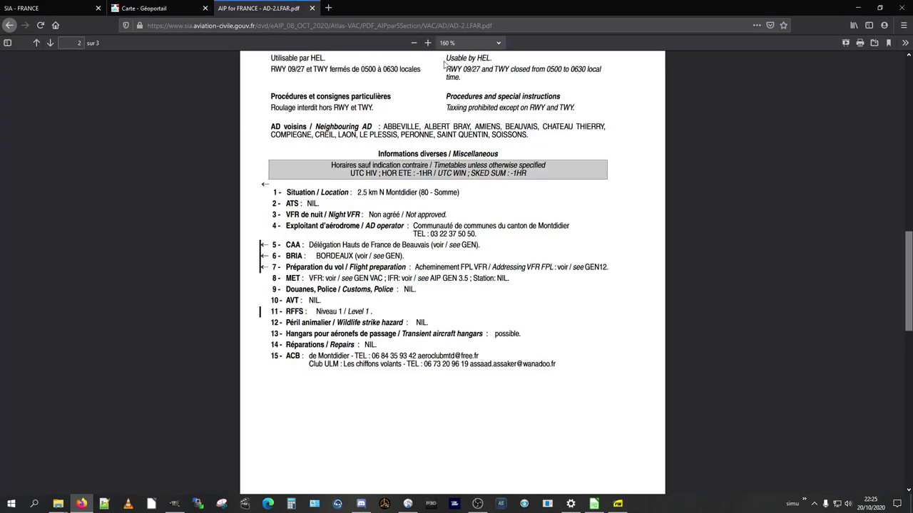
click(476, 26)
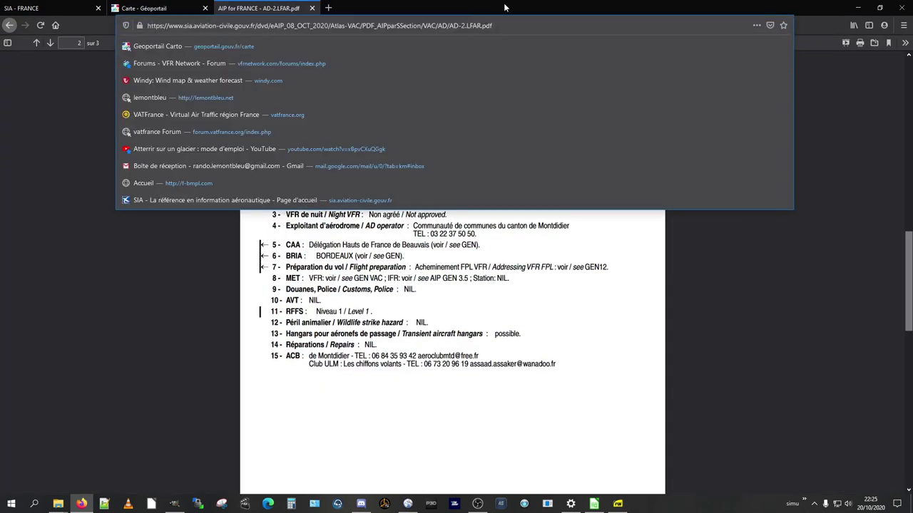
text(G)
key(Return)
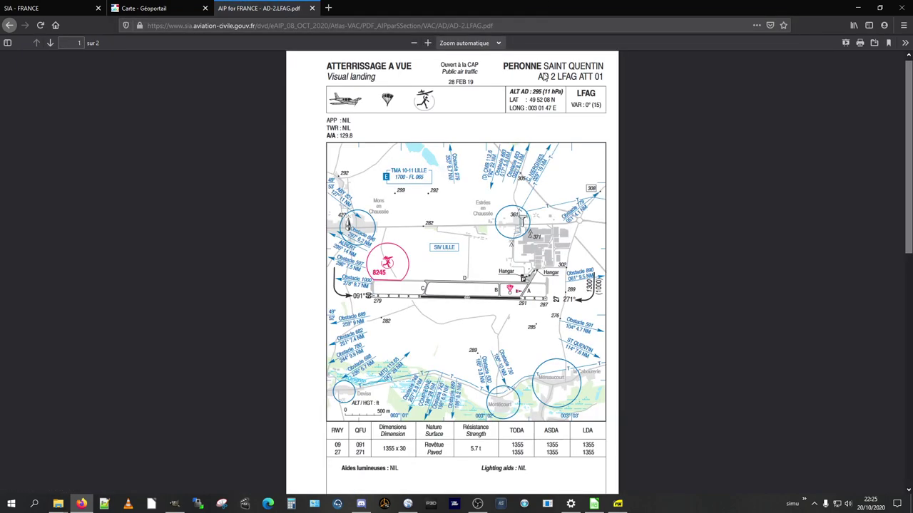
scroll(565, 459, down, 6)
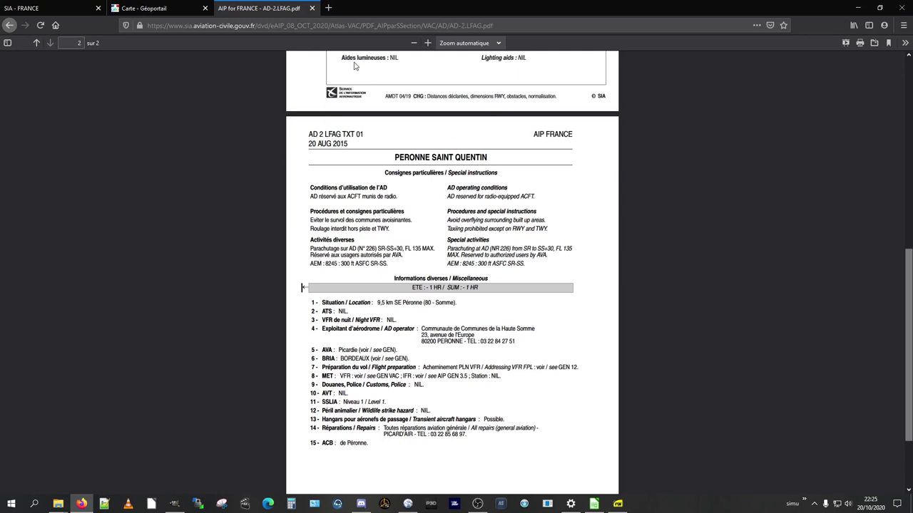
Check the Géoportail map around Amiens once more and return to the observations of the Amiens leg in Aller.ods
key(alt+Tab)
key(alt+Tab)
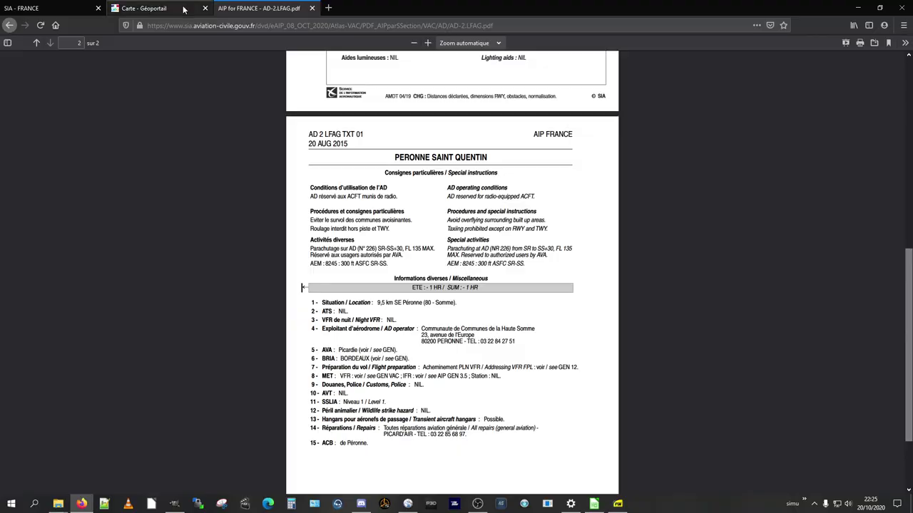
click(183, 9)
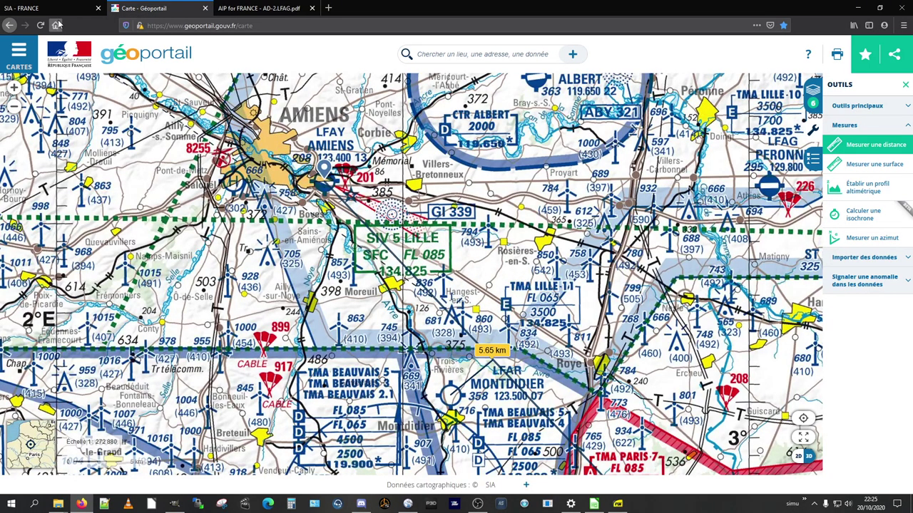
key(alt+Tab)
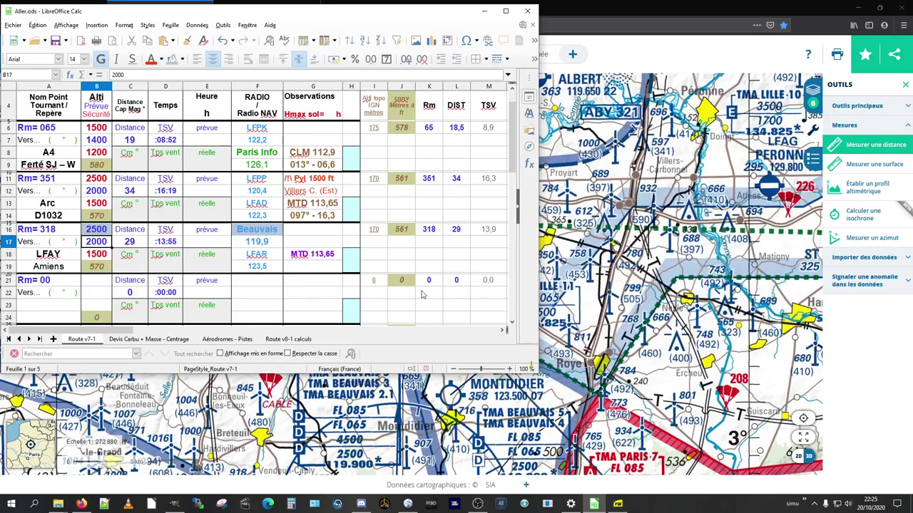
click(291, 241)
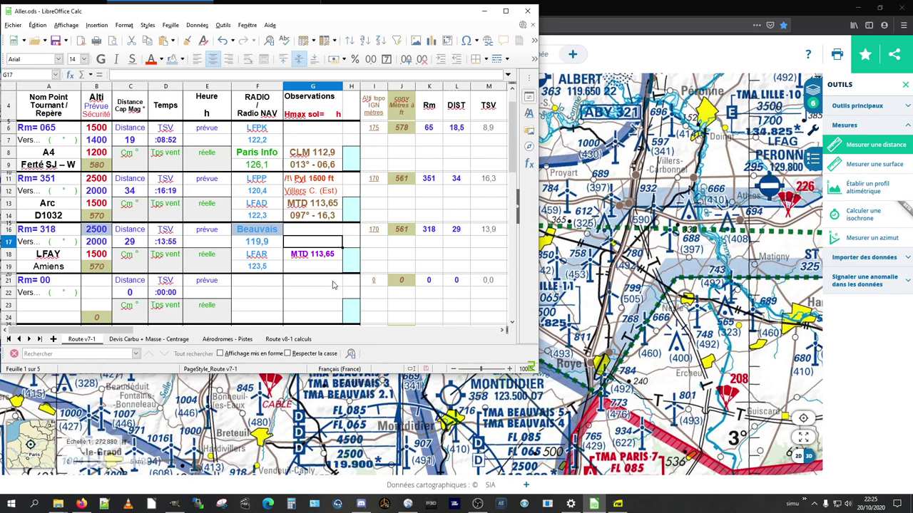
Clear the contents of the unused leg block A21:H24 below the Amiens leg and remove its background fill
scroll(333, 285, down, 8)
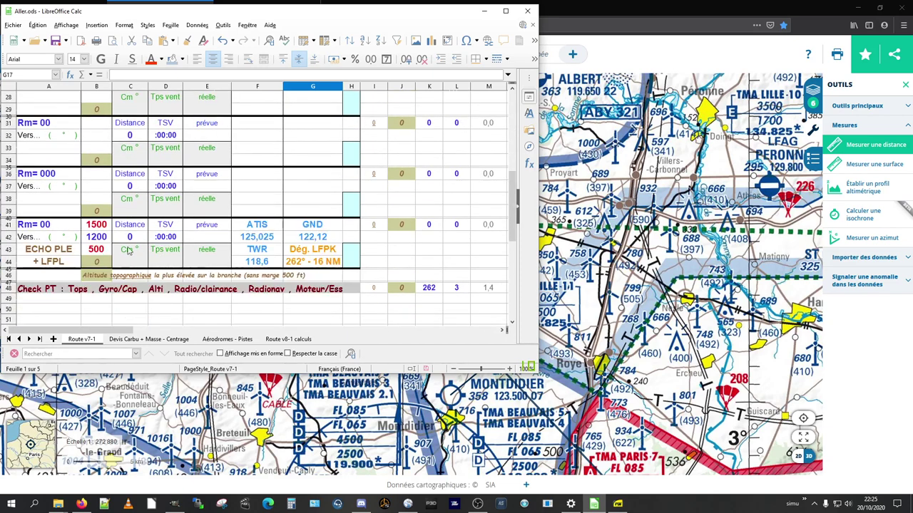
scroll(78, 228, up, 4)
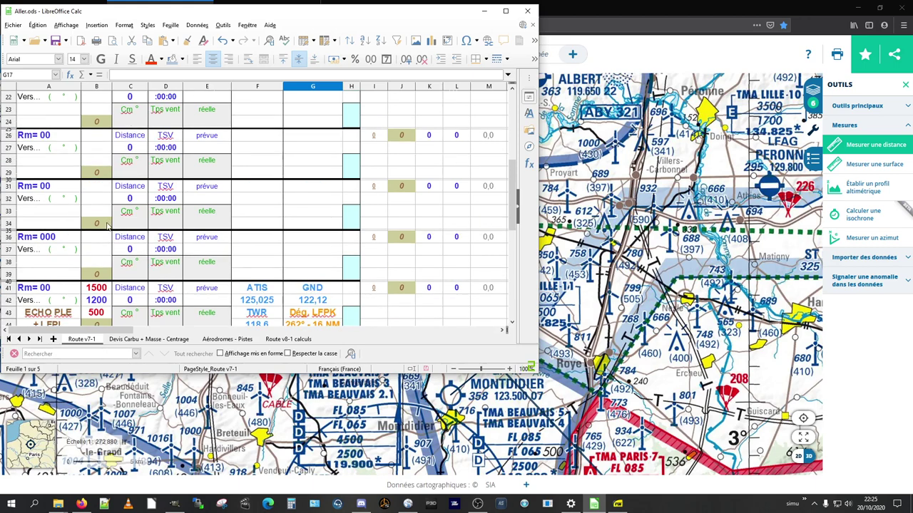
drag(54, 153, 328, 149)
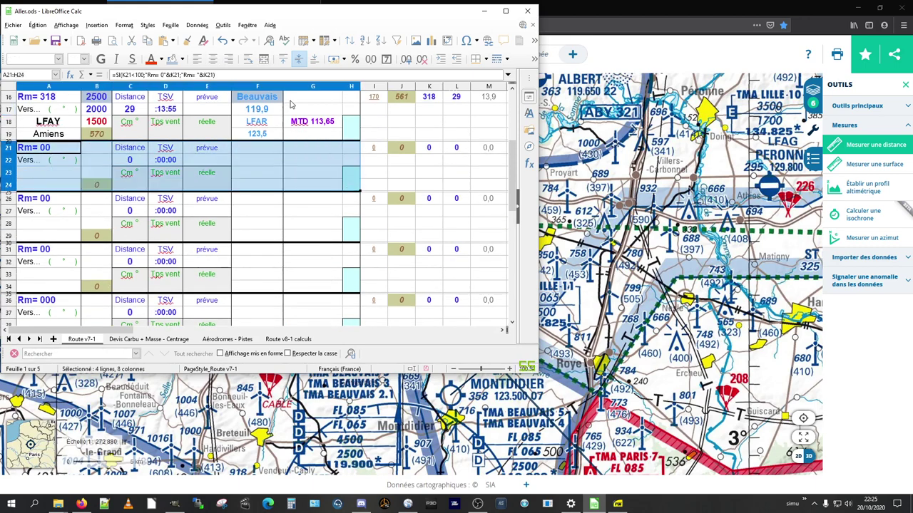
key(Delete)
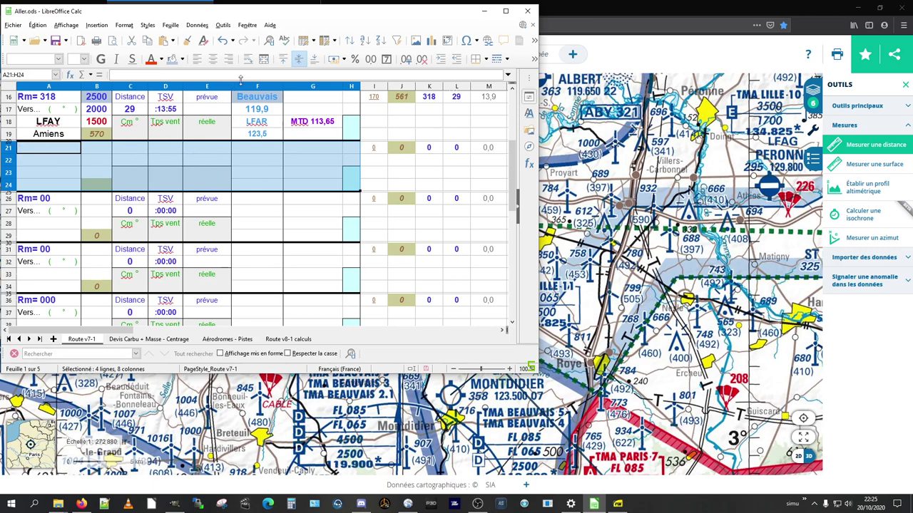
click(181, 59)
click(194, 88)
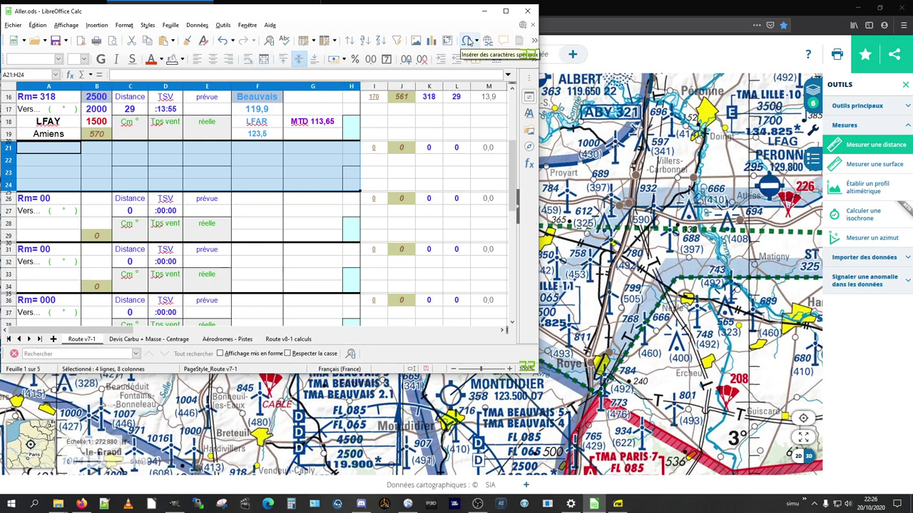
Maximize the spreadsheet window and remove the inner borders of block A21:H24, keeping only its left and right outer borders
click(505, 11)
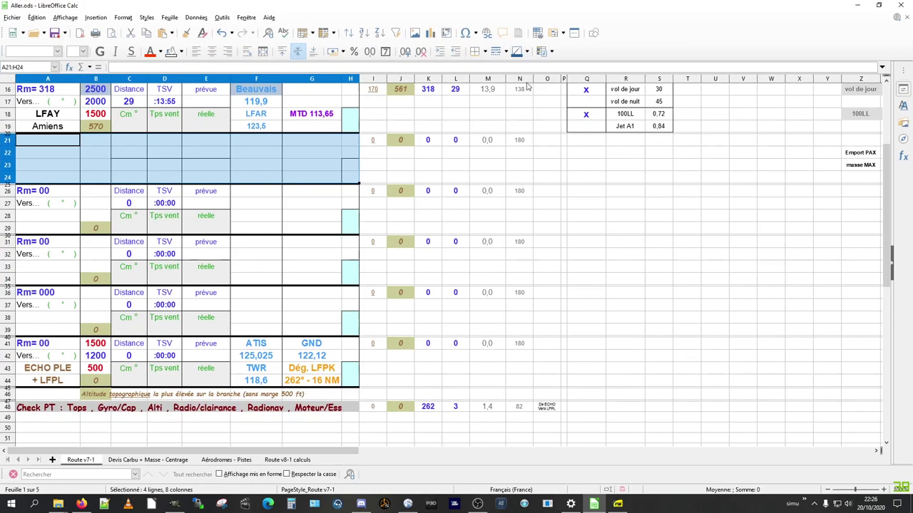
click(505, 52)
click(477, 81)
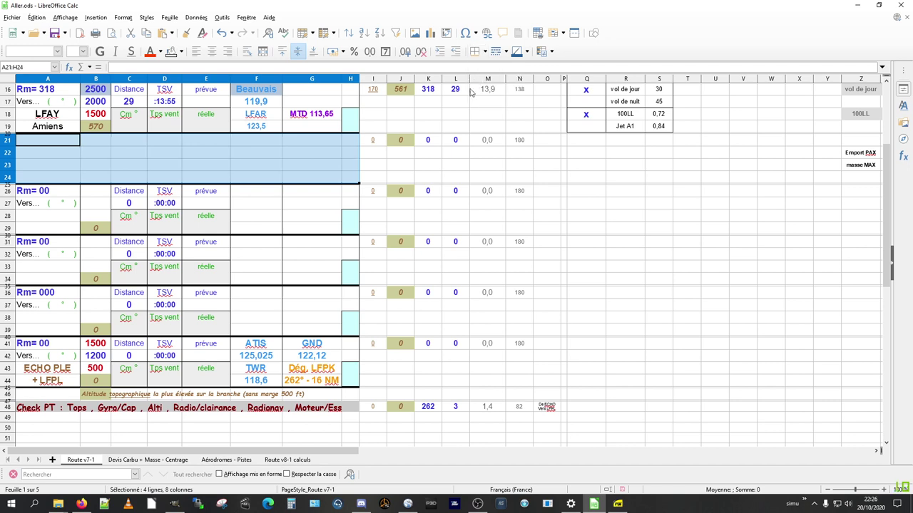
click(393, 165)
drag(35, 144, 343, 182)
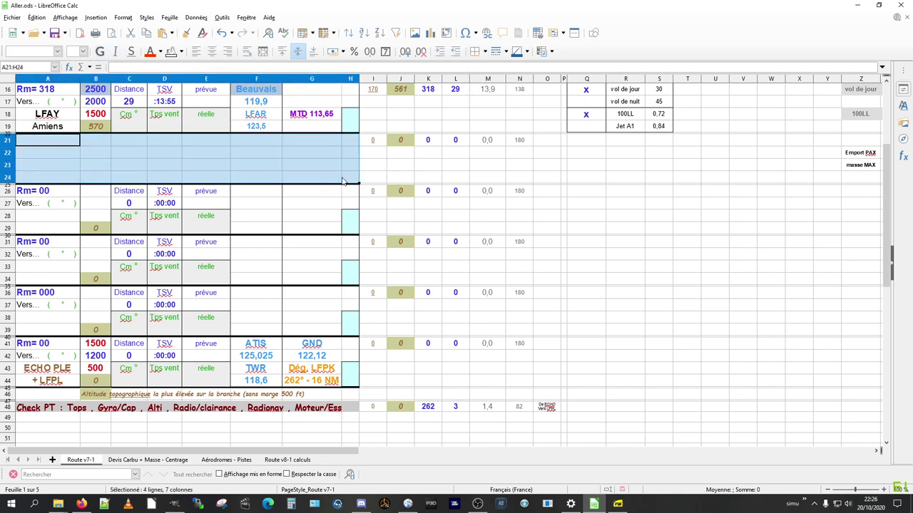
click(486, 52)
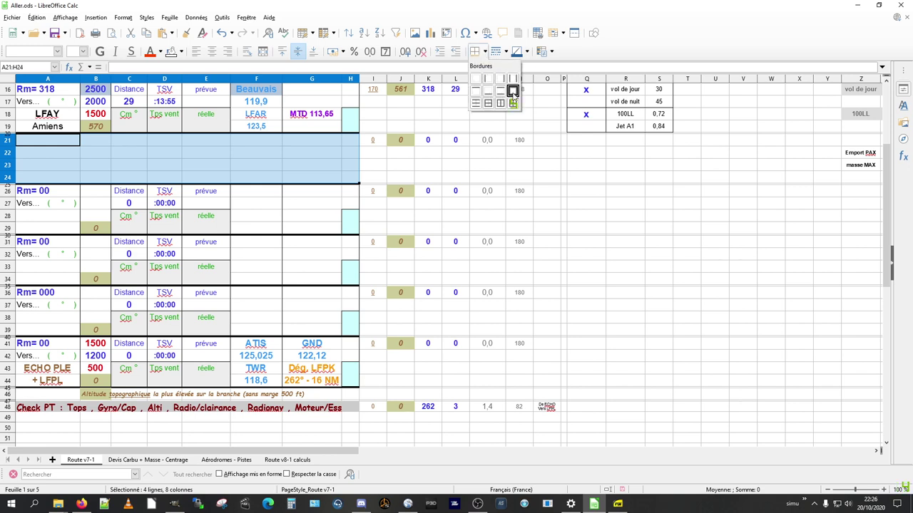
click(489, 81)
click(513, 79)
click(400, 167)
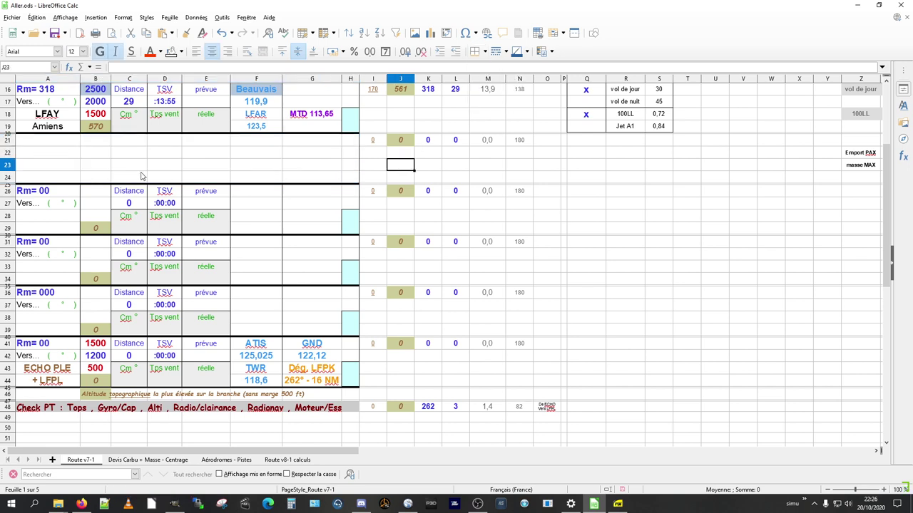
Copy the blank block A21:H24 over the unused leg blocks starting at A26, A31, A36 and A41, overwriting their existing data
drag(36, 140, 345, 182)
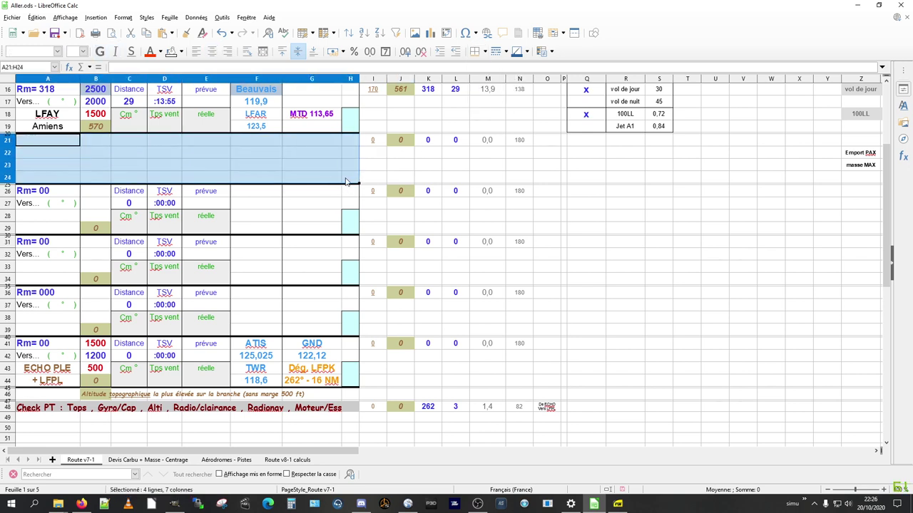
key(ctrl+c)
click(61, 194)
key(ctrl+v)
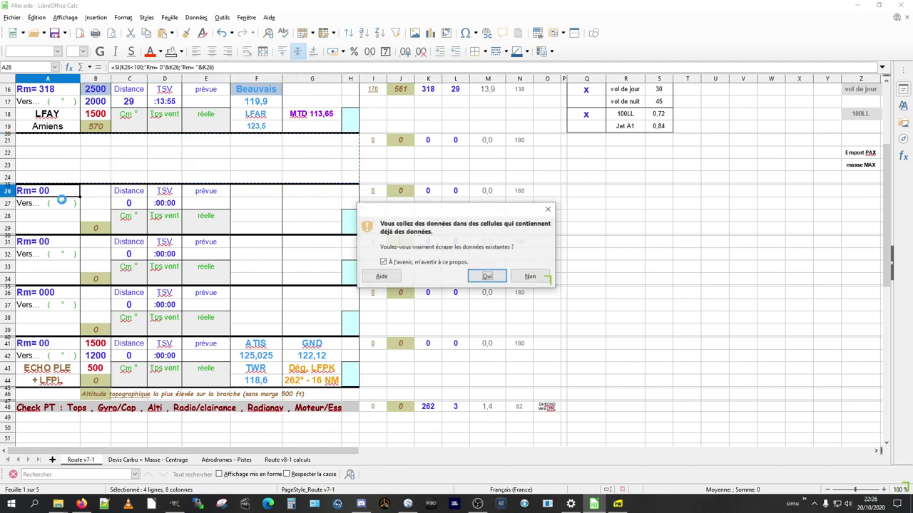
click(487, 277)
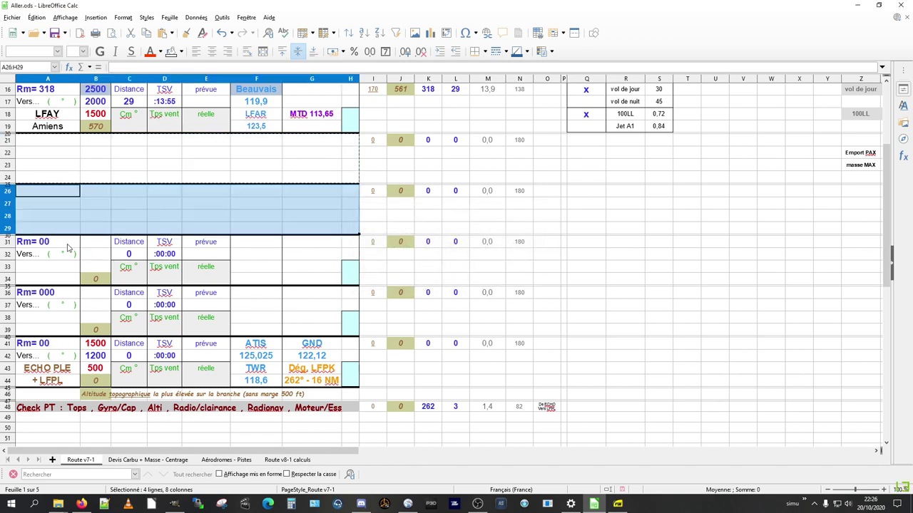
click(61, 243)
key(ctrl+v)
click(487, 277)
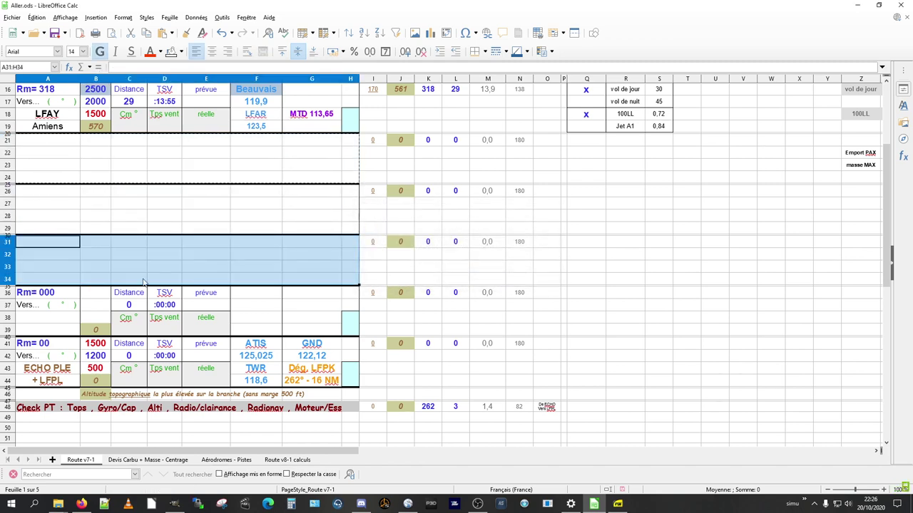
click(66, 293)
key(ctrl+v)
click(487, 277)
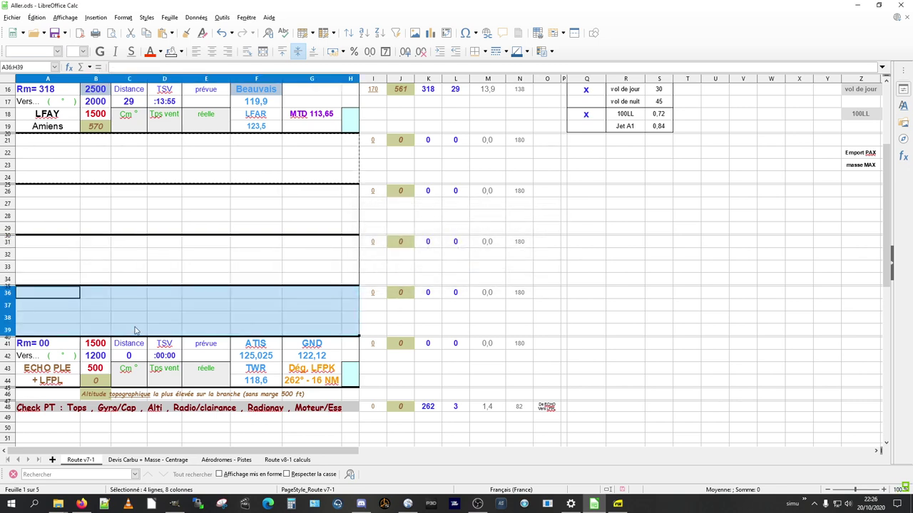
click(44, 344)
key(ctrl+v)
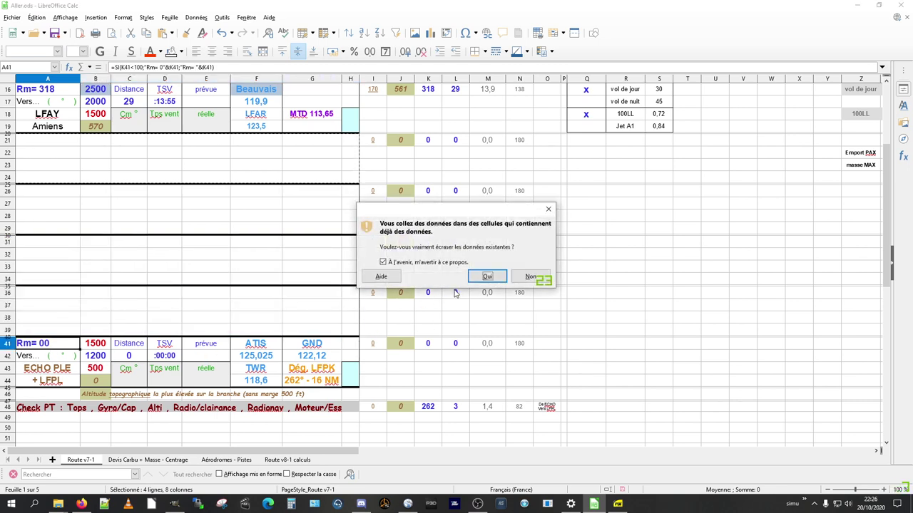
click(487, 276)
Set the final leg's distance in L48 and its magnetic route in K48 to 0
click(456, 405)
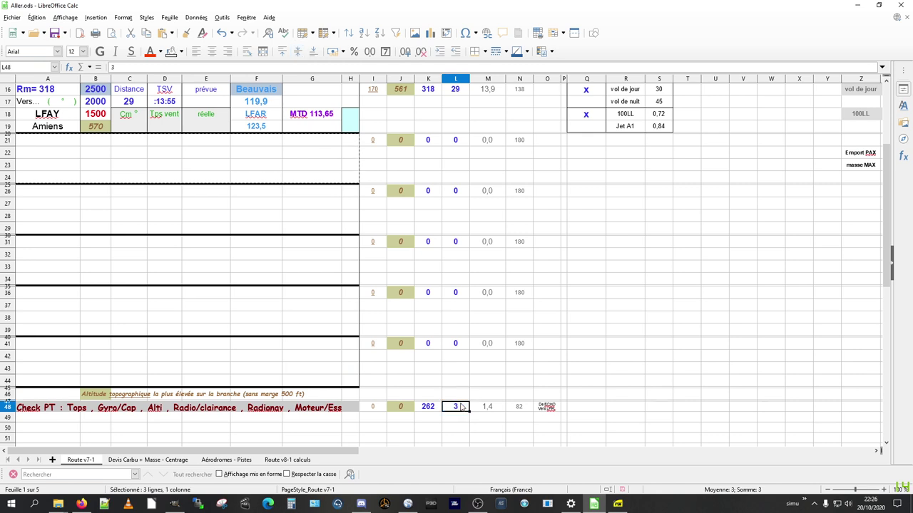
text(0)
key(Right)
key(Left)
key(Left)
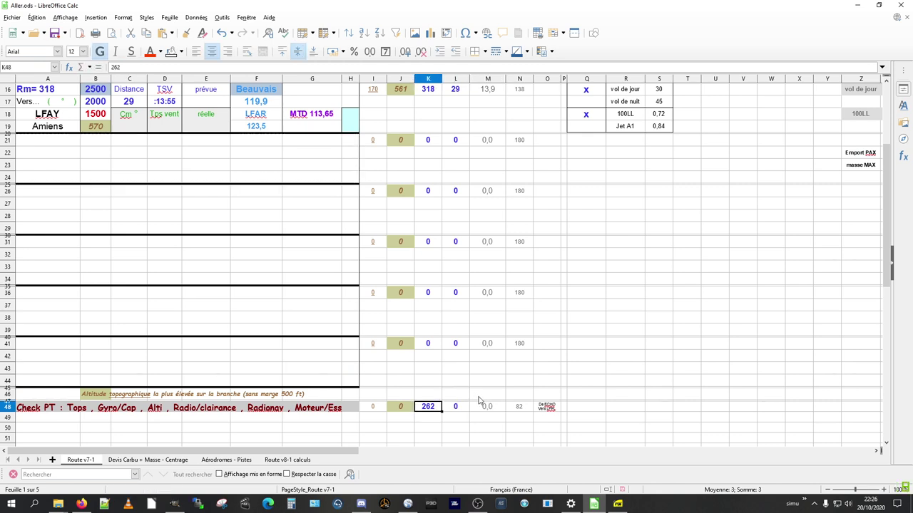
text(0)
key(Up)
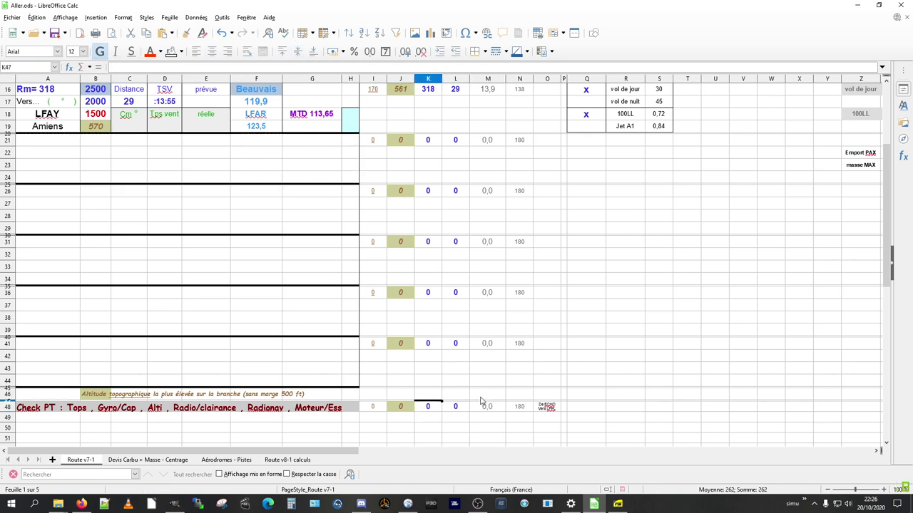
Remove the thick horizontal separator lines across the blank blocks in A24:H41 below the Amiens leg
scroll(249, 291, up, 3)
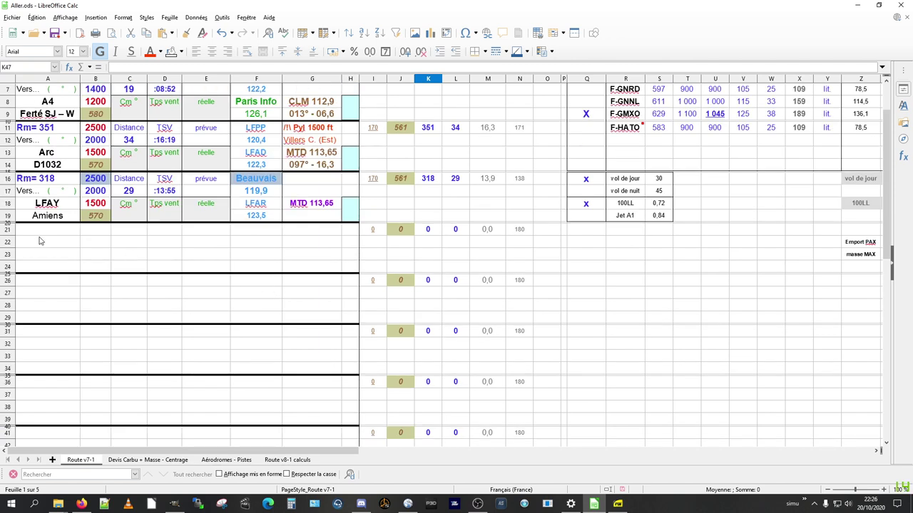
click(332, 270)
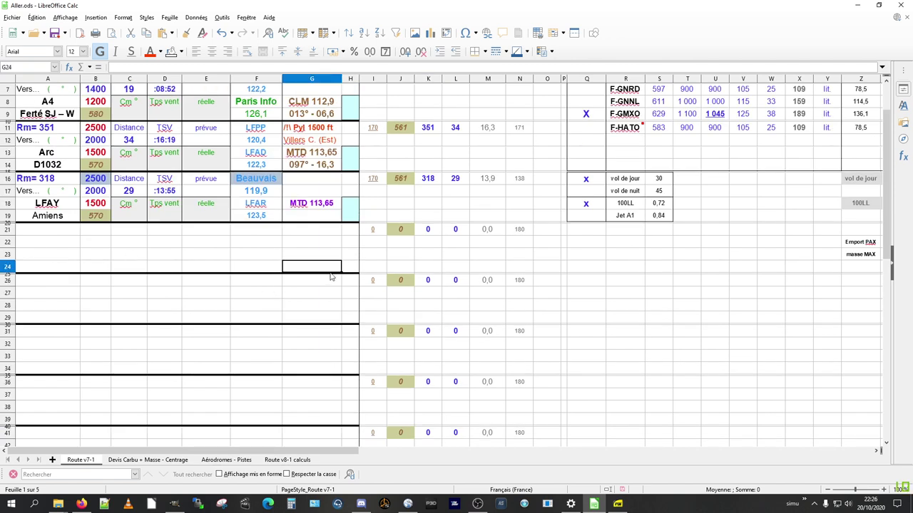
click(41, 269)
drag(40, 271, 358, 437)
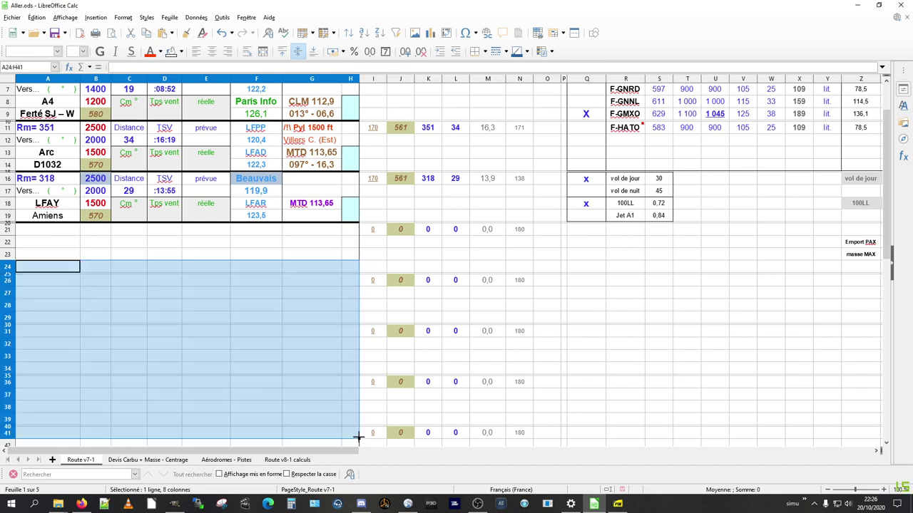
click(300, 334)
click(304, 274)
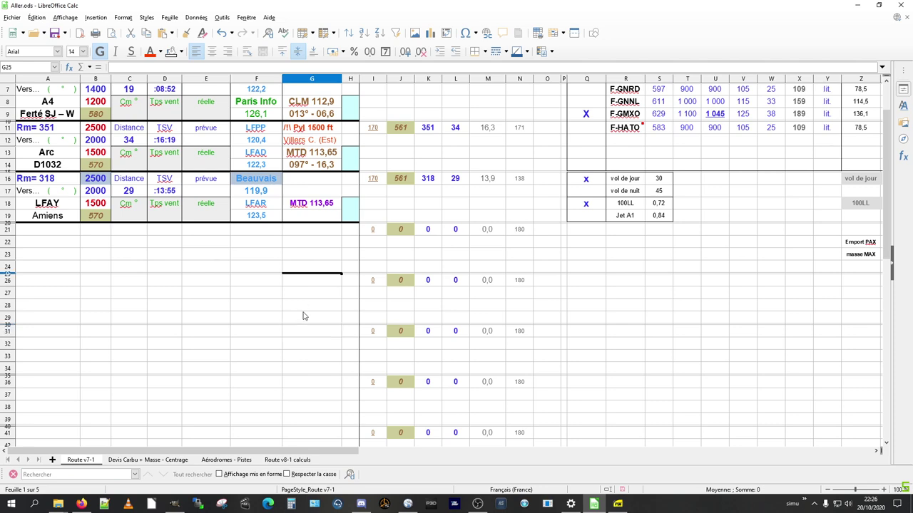
scroll(136, 318, up, 2)
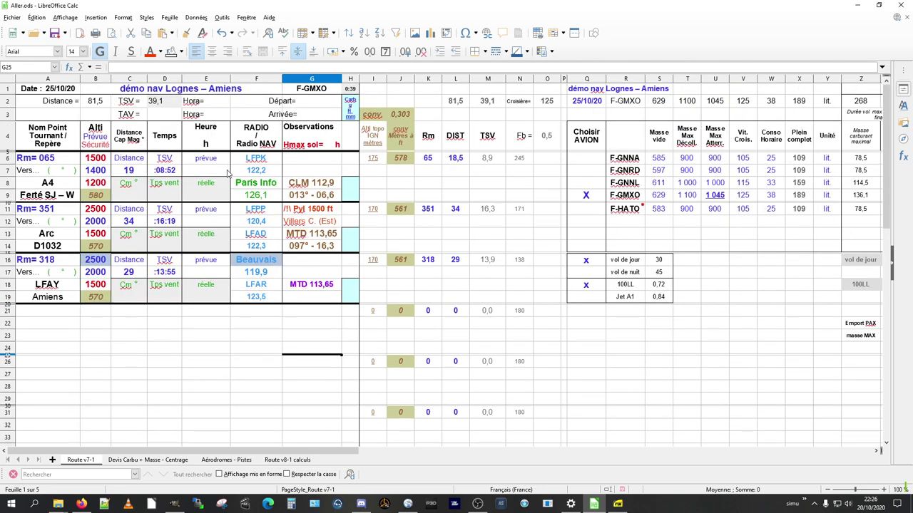
Examine the empty leg rows beneath the Amiens leg in the Route v7-1 sheet
scroll(188, 314, down, 2)
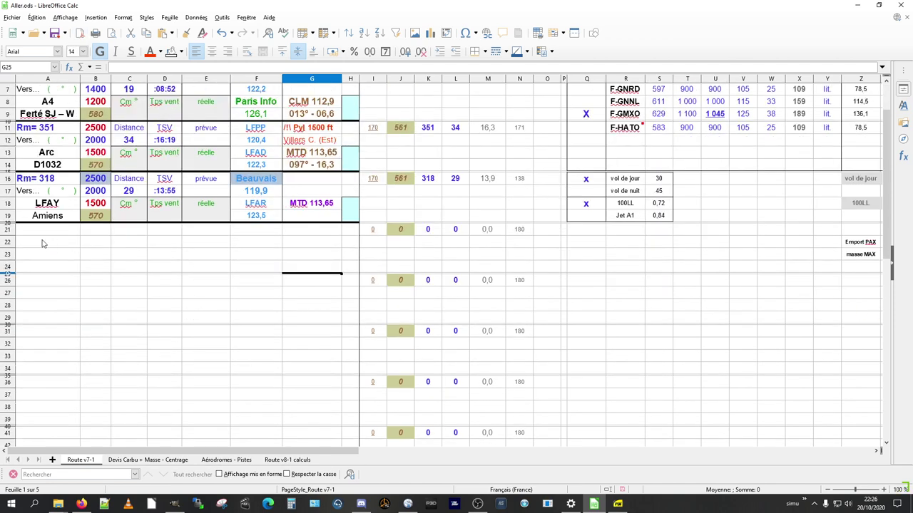
scroll(258, 426, down, 1)
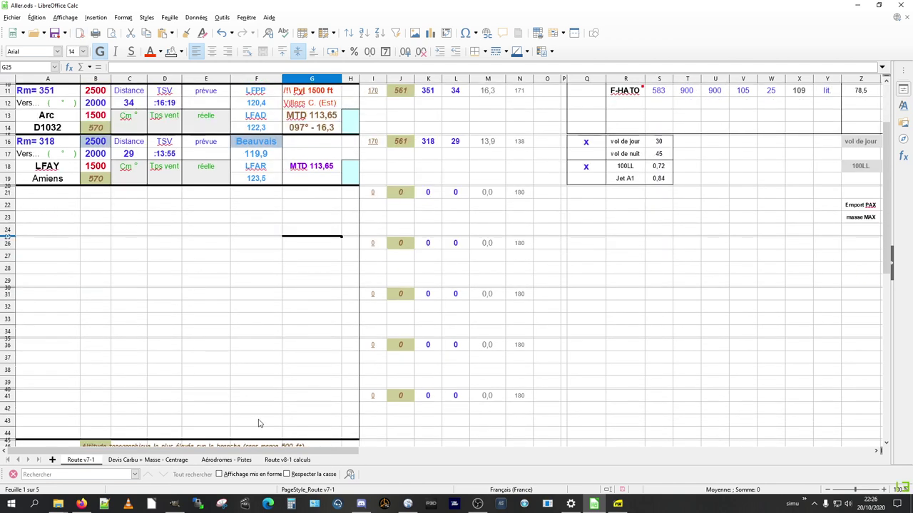
click(276, 285)
click(54, 207)
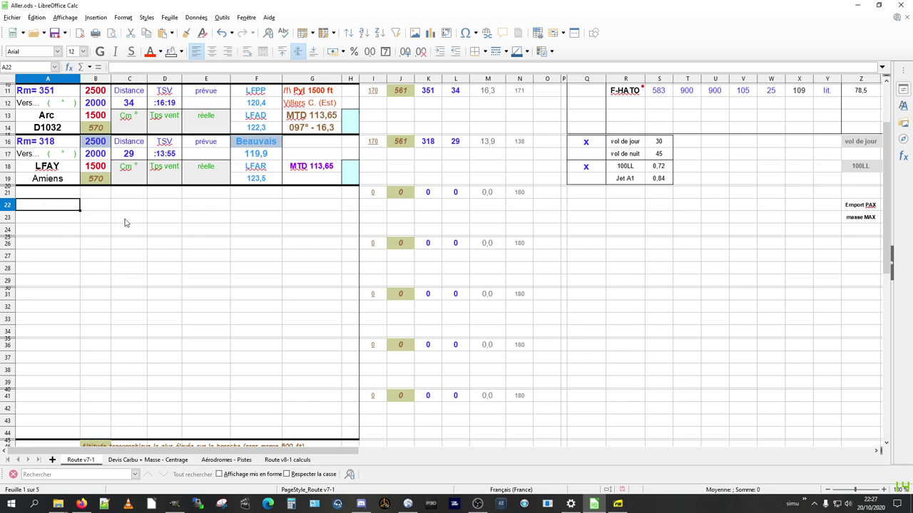
click(67, 214)
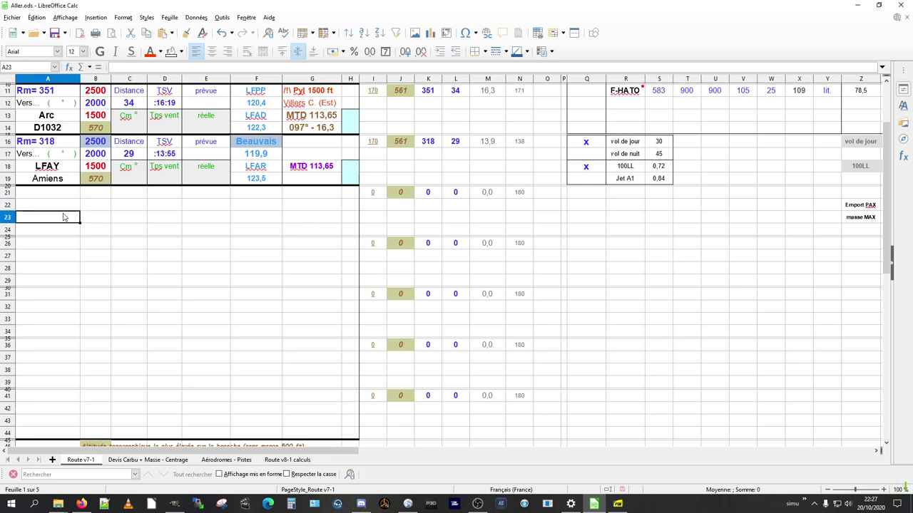
click(72, 231)
click(77, 269)
click(31, 203)
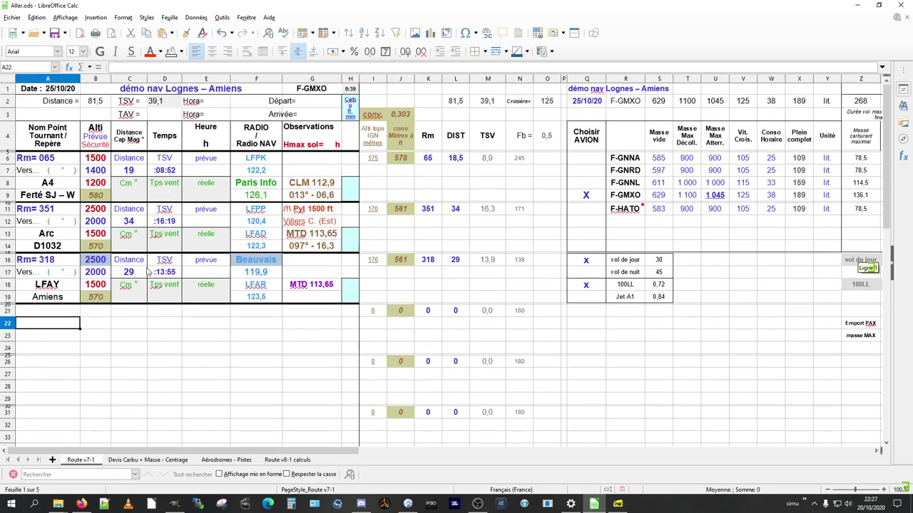
scroll(153, 272, up, 4)
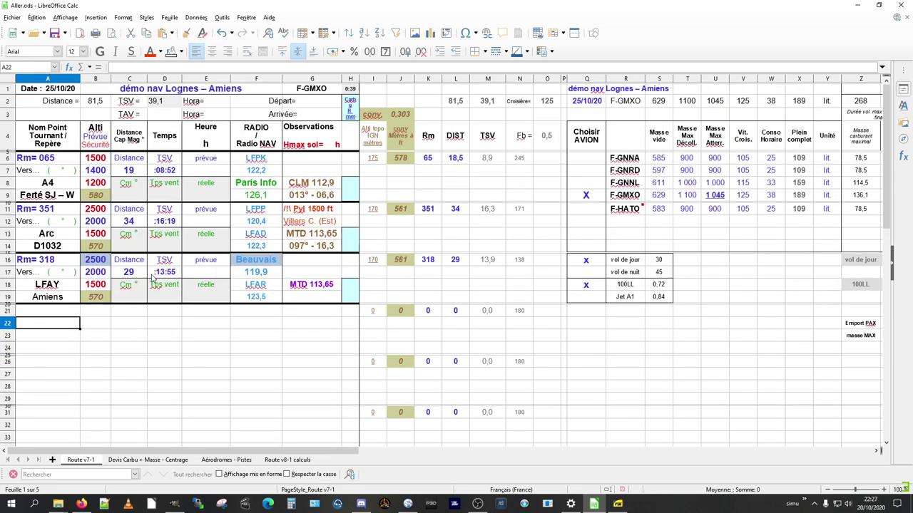
click(65, 335)
click(72, 366)
drag(63, 333, 71, 348)
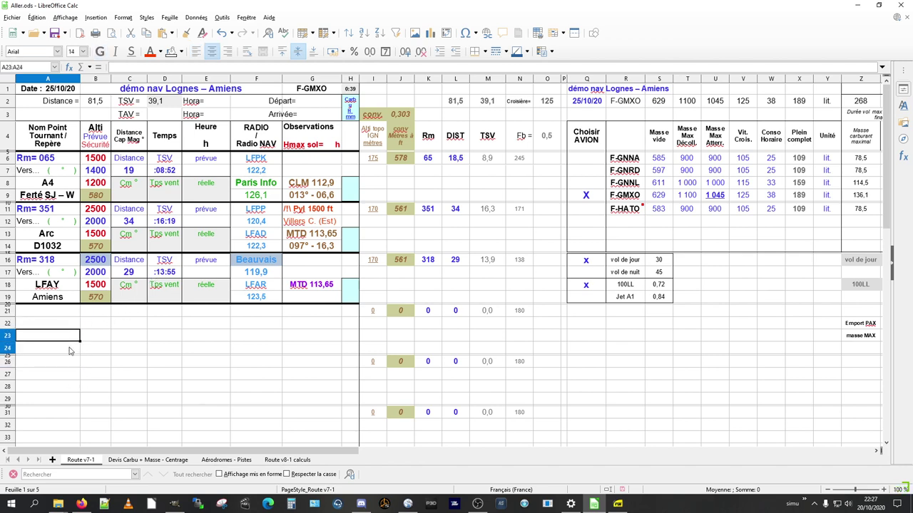
scroll(80, 391, down, 1)
scroll(79, 401, up, 1)
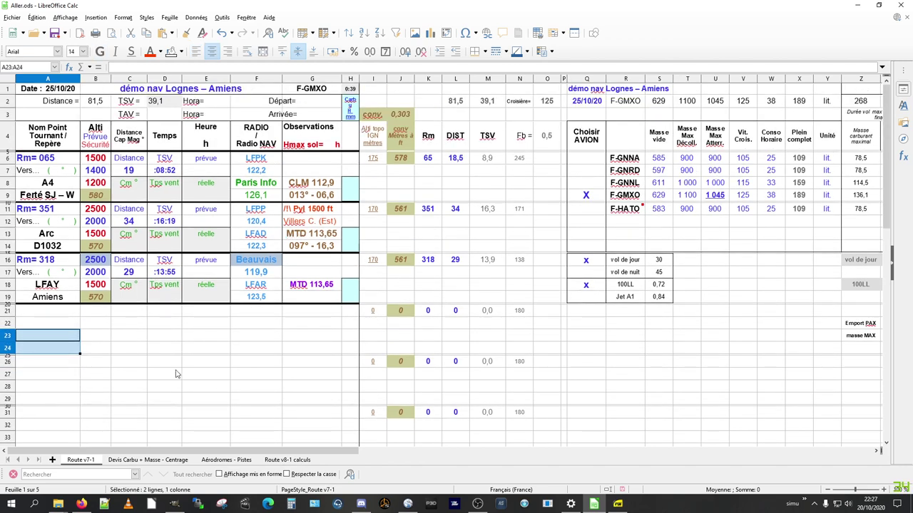
click(169, 337)
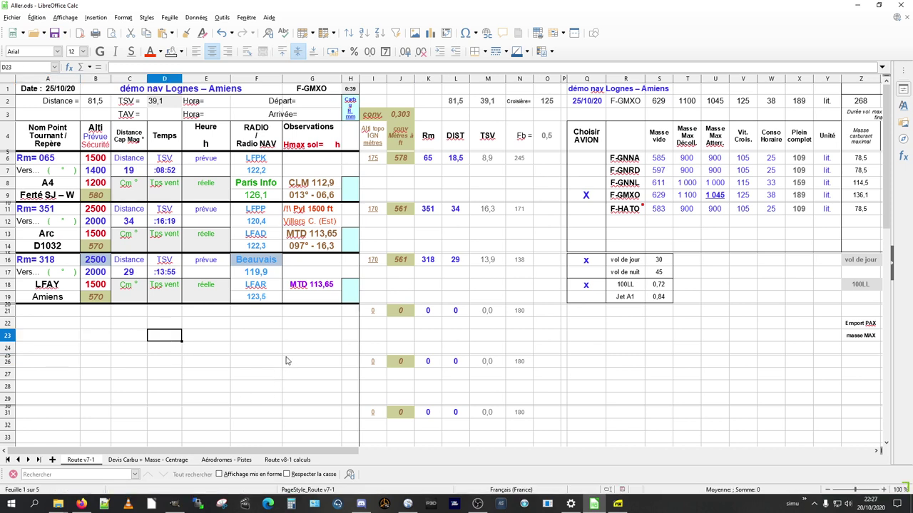
click(139, 461)
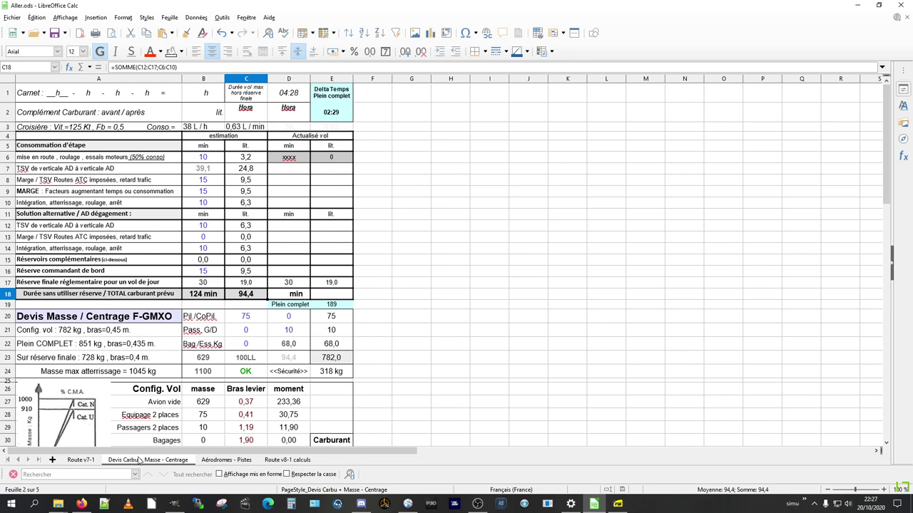
click(481, 505)
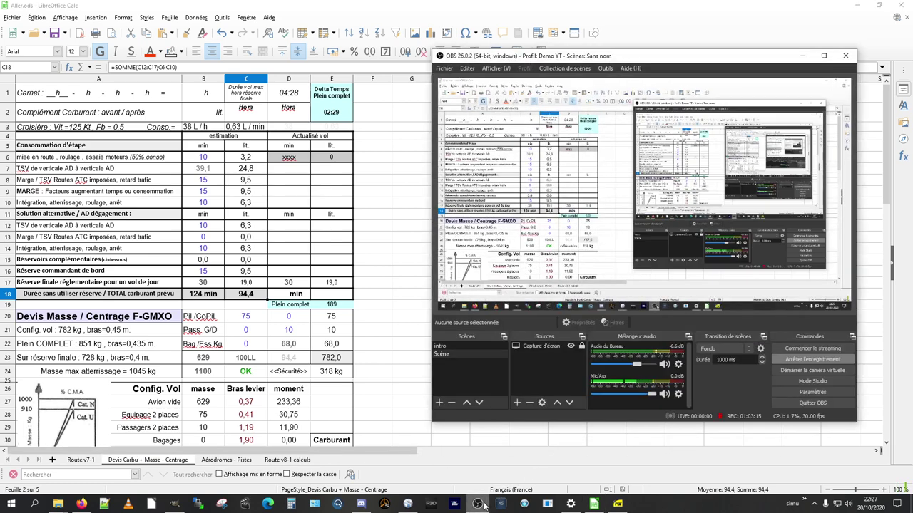
click(483, 505)
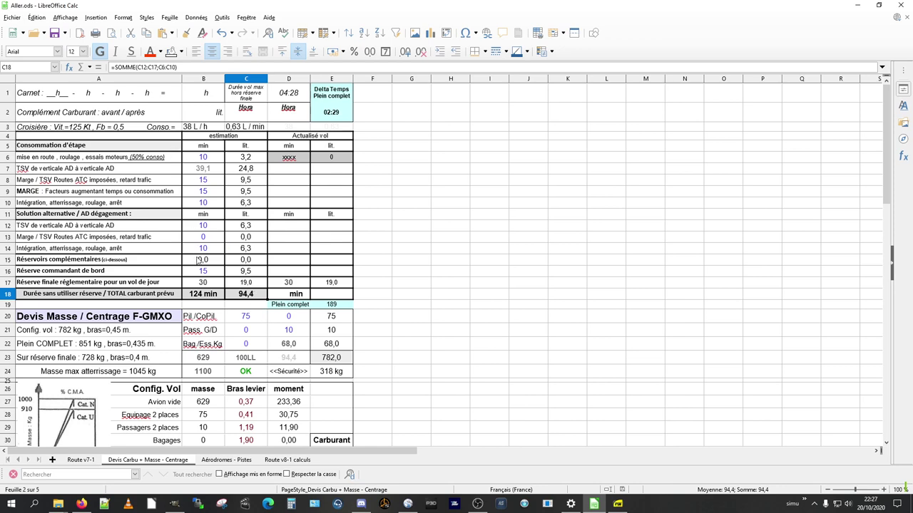
Check the total distance and TSV cells in the header of the Route v7-1 sheet
click(85, 460)
click(102, 107)
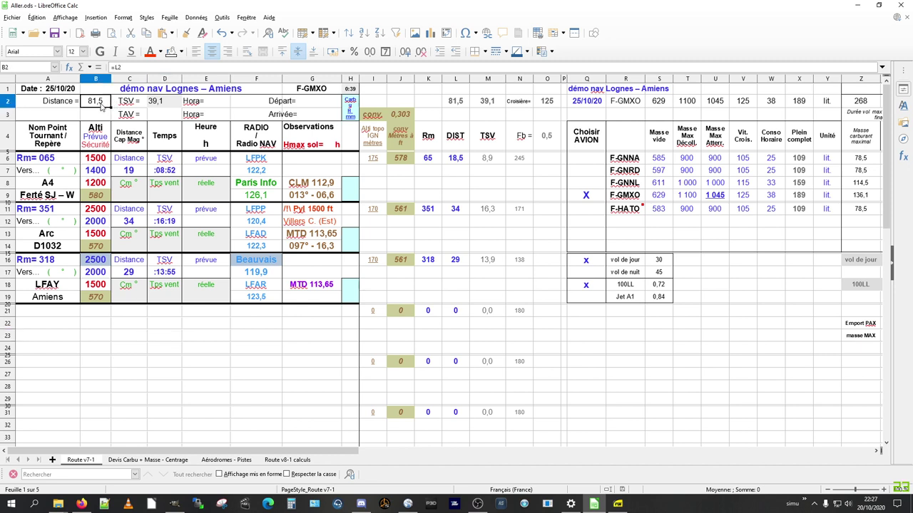
click(169, 104)
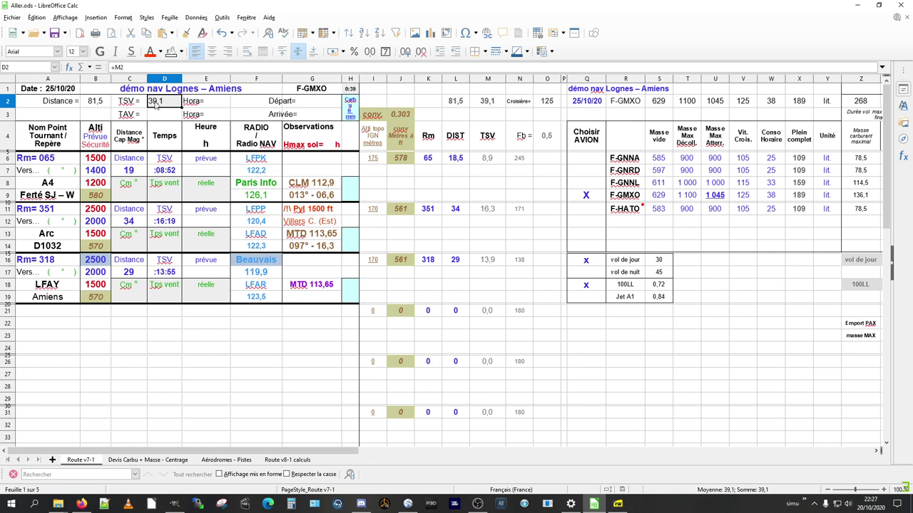
click(105, 108)
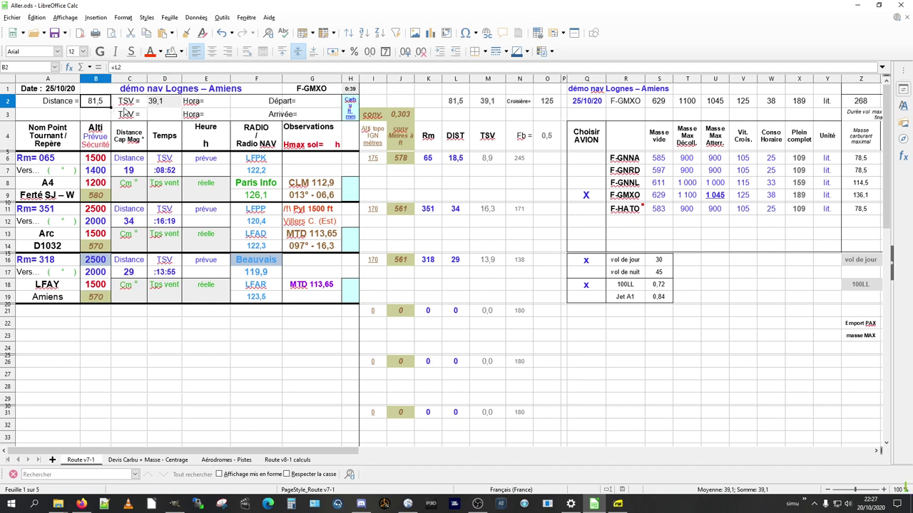
click(157, 107)
In the Devis Carbu + Masse - Centrage sheet, inspect the TSV minutes, their fuel litres and the total planned fuel
click(146, 462)
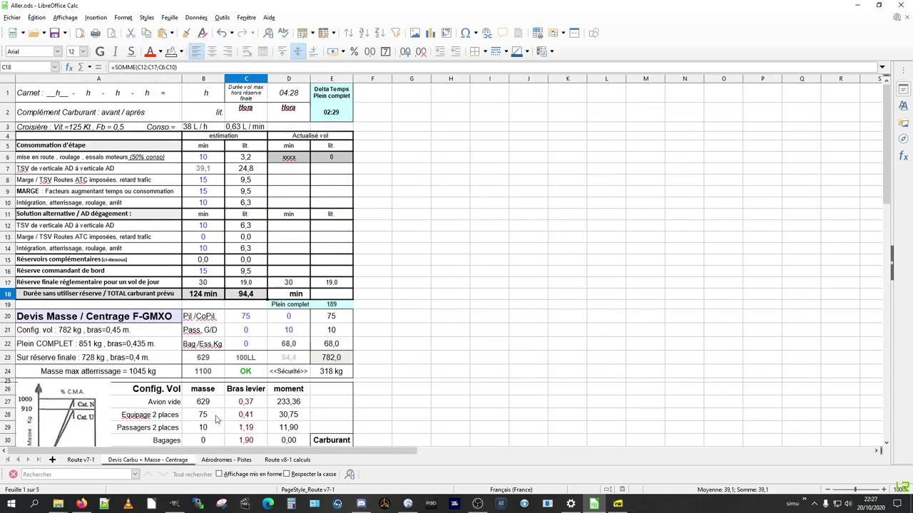
click(202, 171)
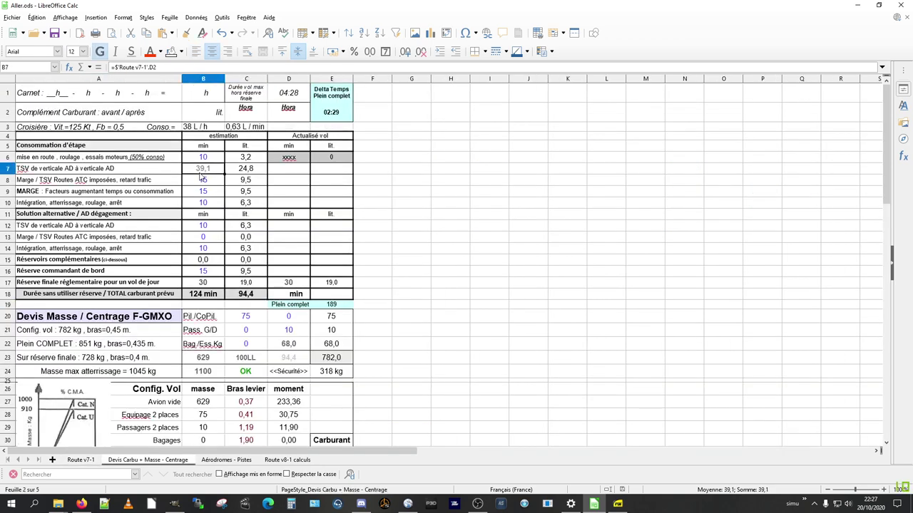
click(252, 173)
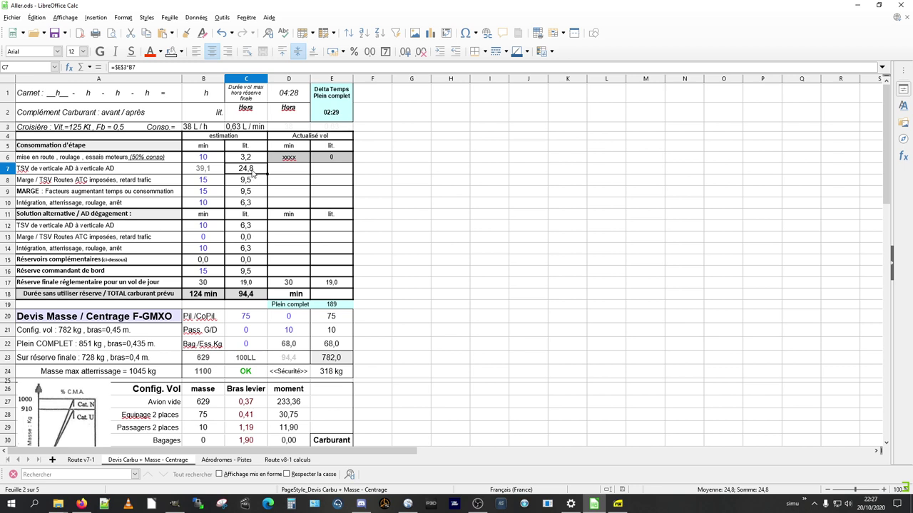
click(252, 296)
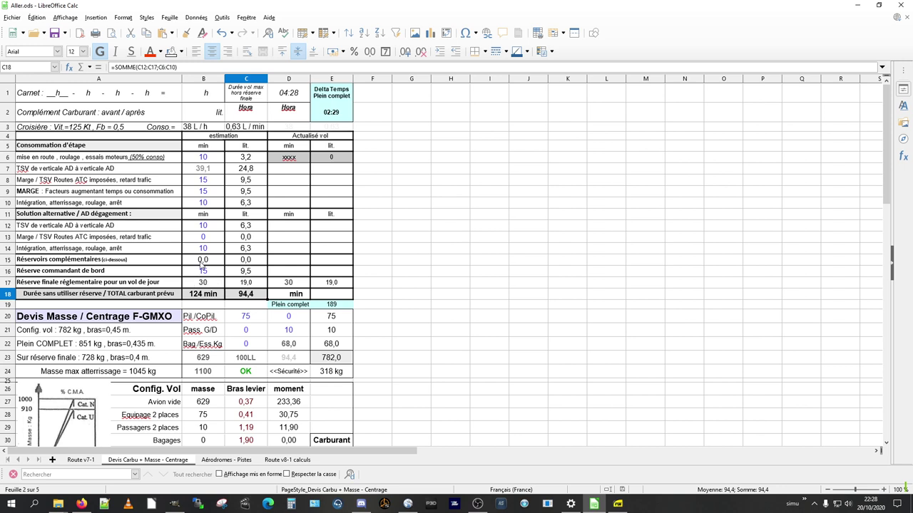
Set the Réserve commandant de bord estimate to 30 minutes in cell B16
click(203, 272)
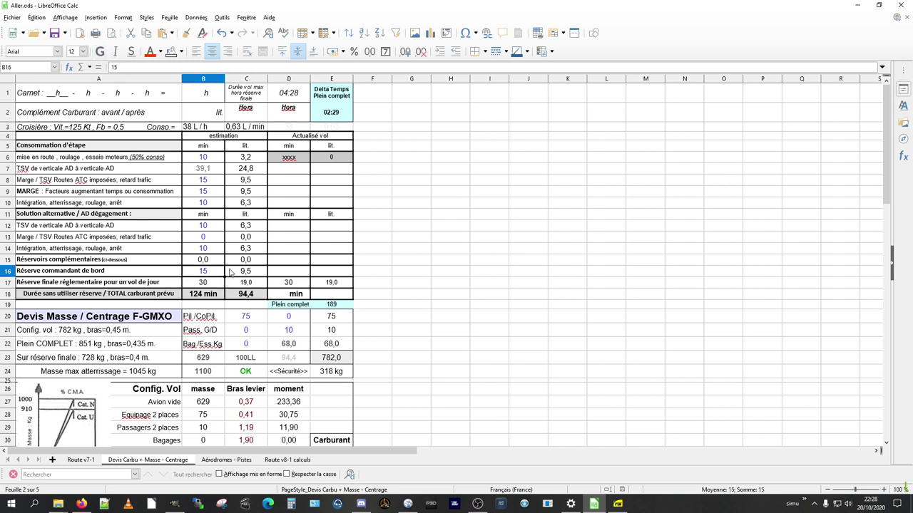
key(Return)
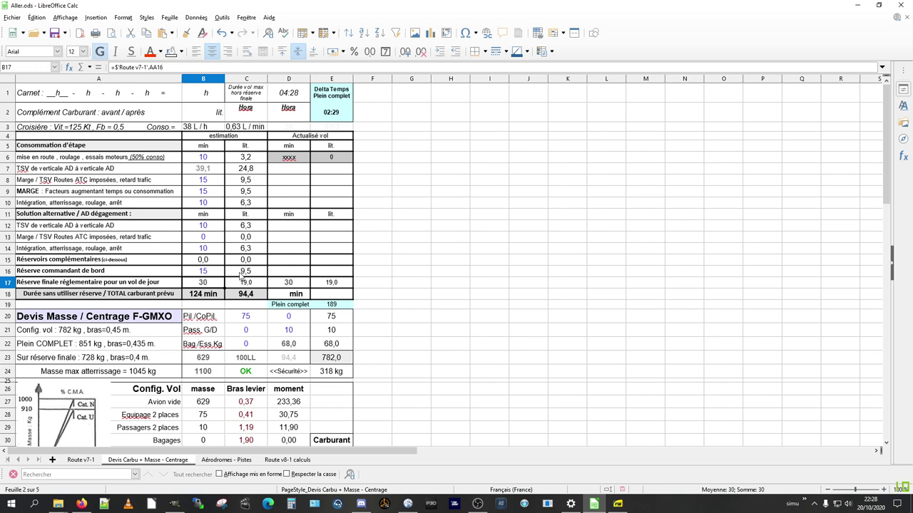
key(Up)
key(Up)
key(Down)
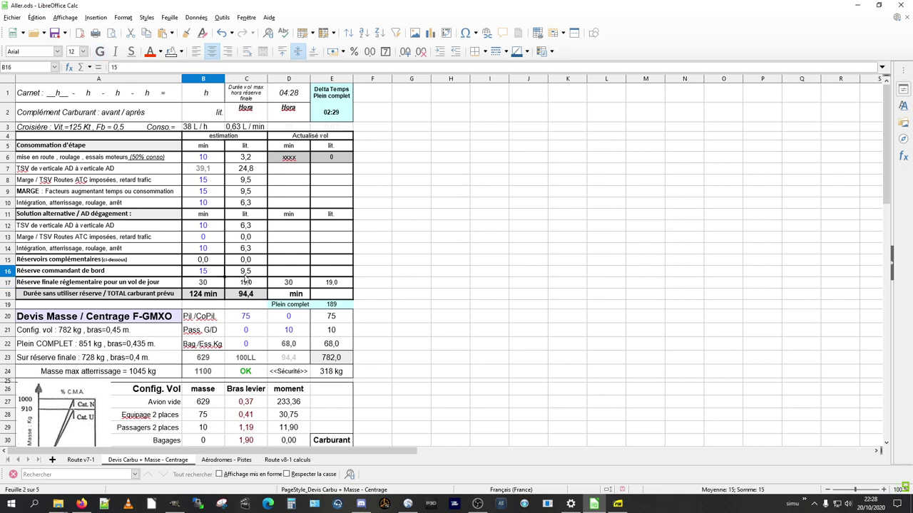
text(30)
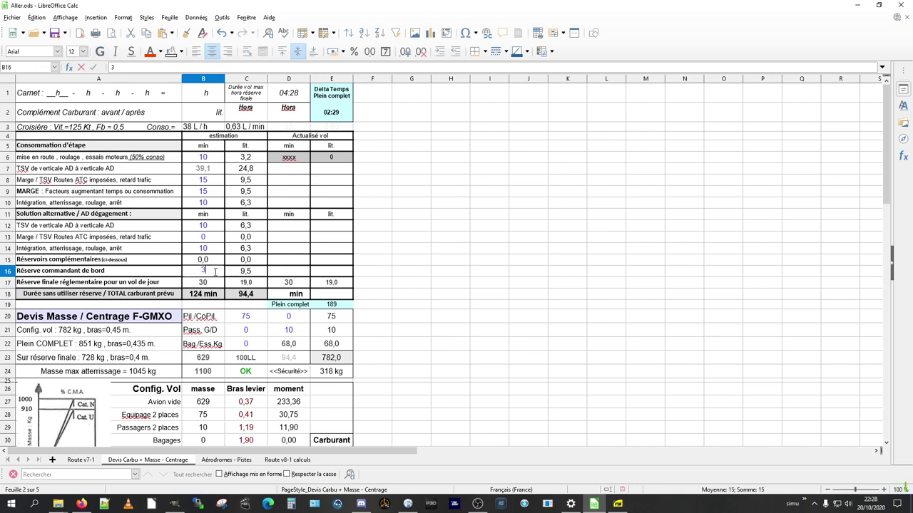
key(Return)
Try Réserve commandant de bord values of 45 and then 40 minutes in cell B16
click(217, 273)
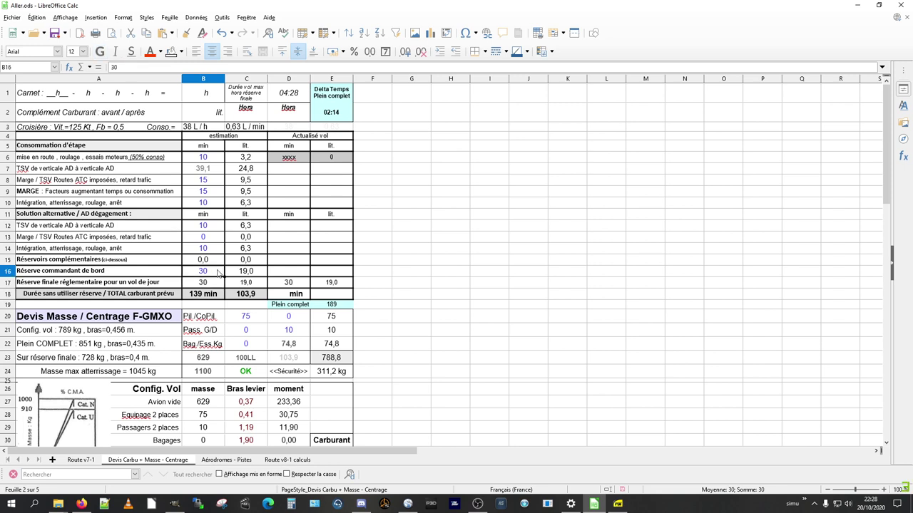
text(45)
key(Return)
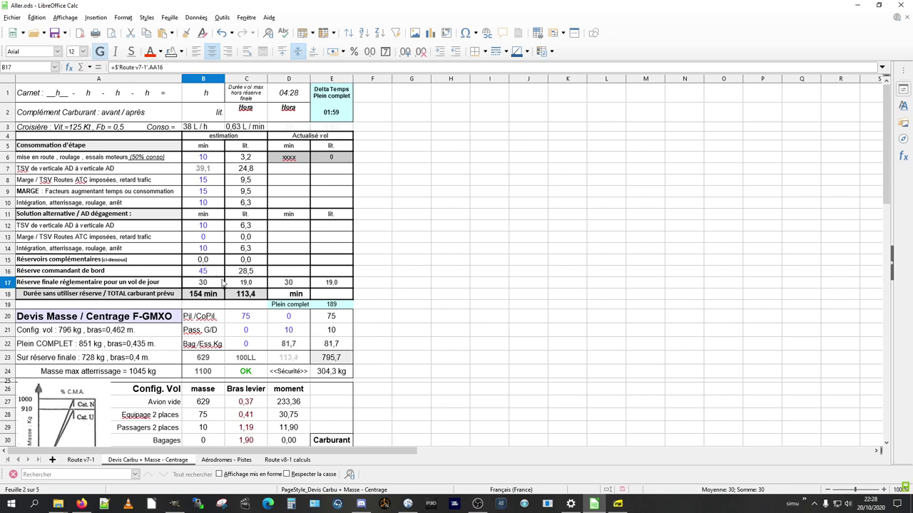
click(219, 274)
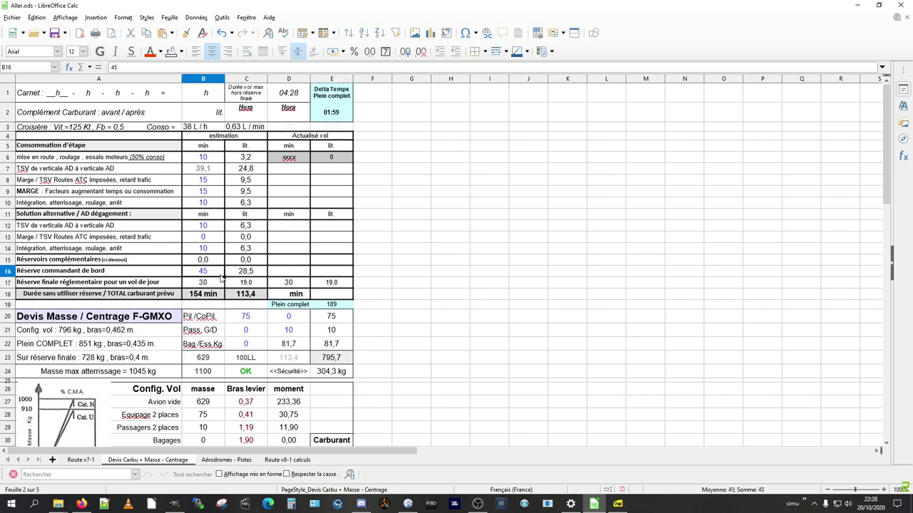
text(40)
key(Return)
Set the Réserve commandant de bord estimate to 38 minutes in cell B16
click(221, 275)
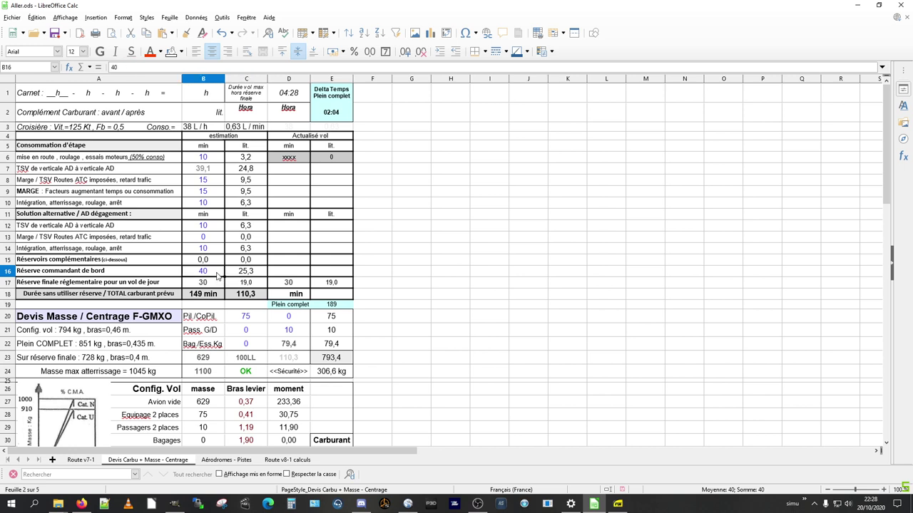
text(38)
key(Return)
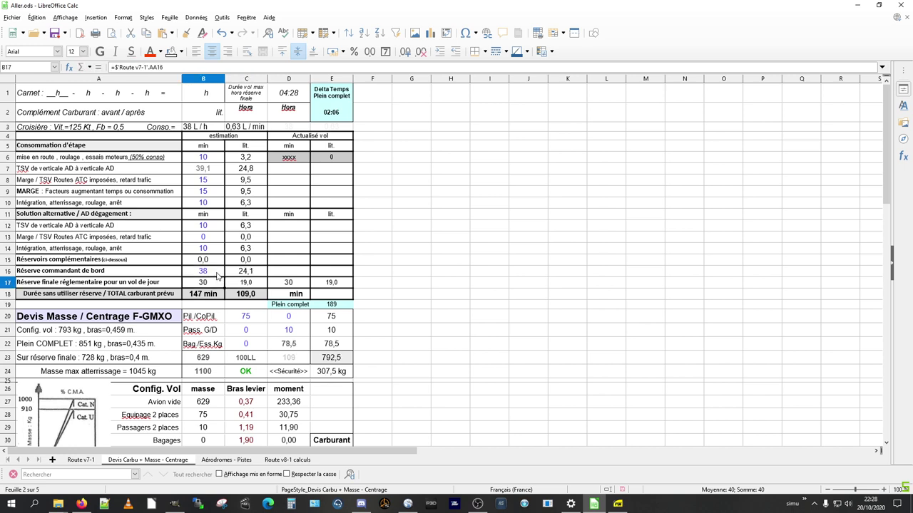
Review the total planned fuel in C18 against the captain's reserve and the TSV minutes
click(246, 300)
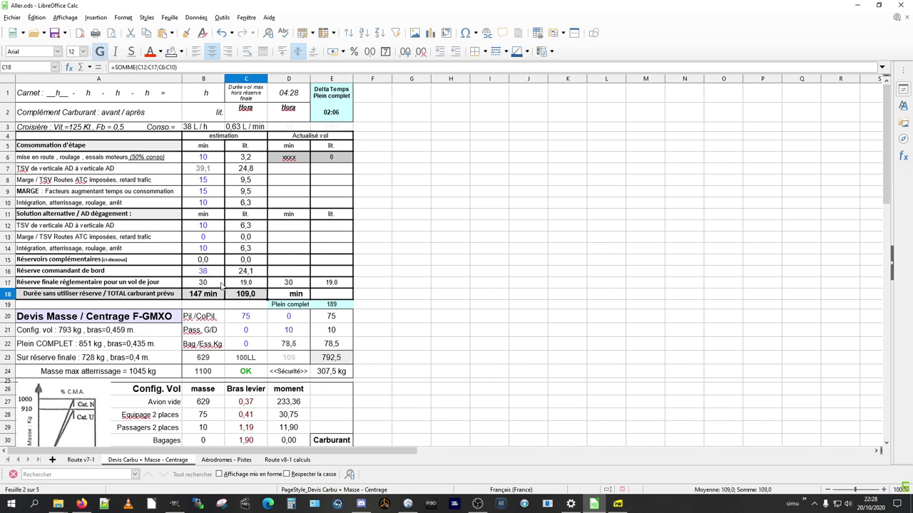
click(220, 271)
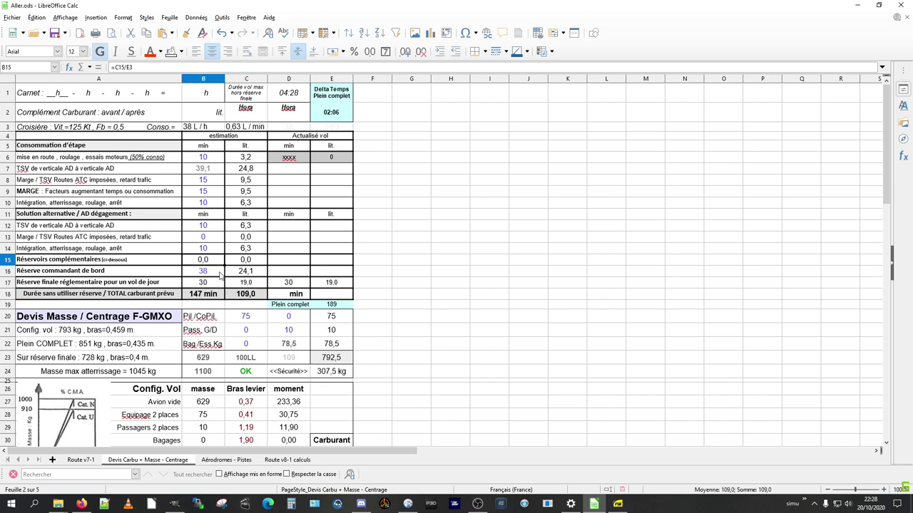
click(258, 296)
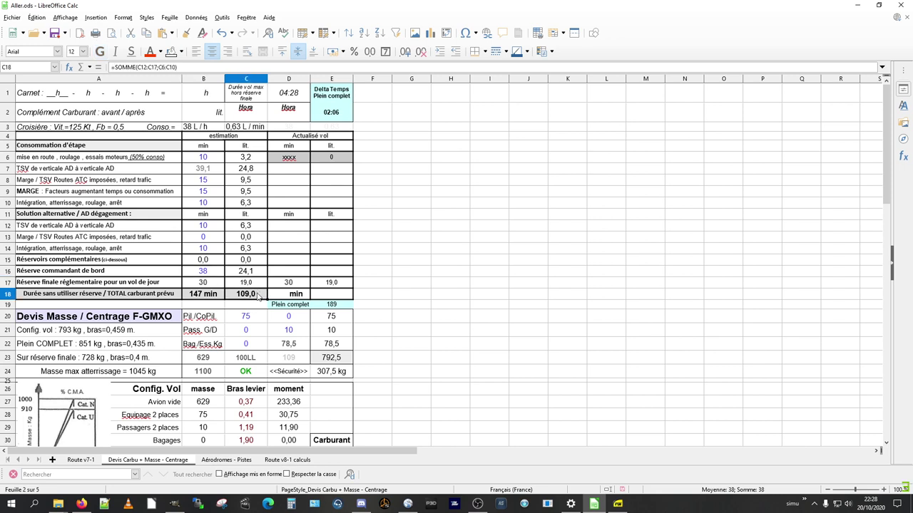
click(213, 273)
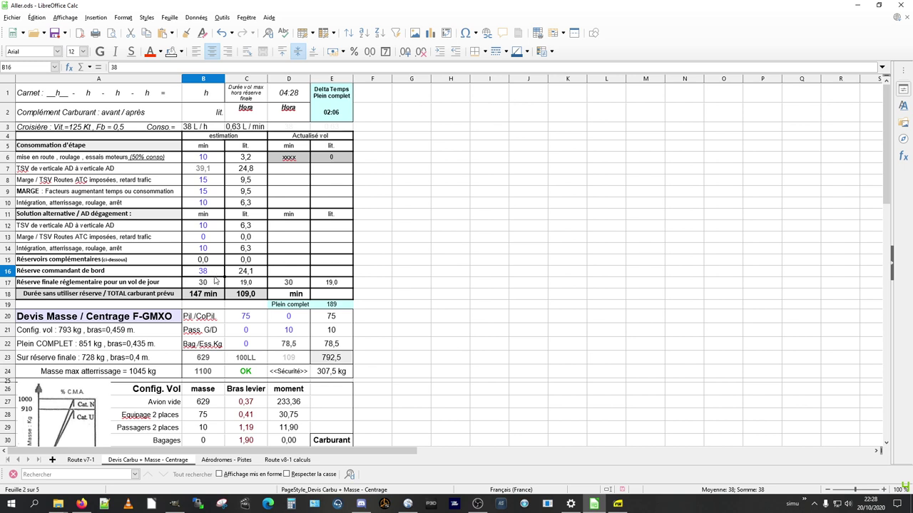
click(208, 171)
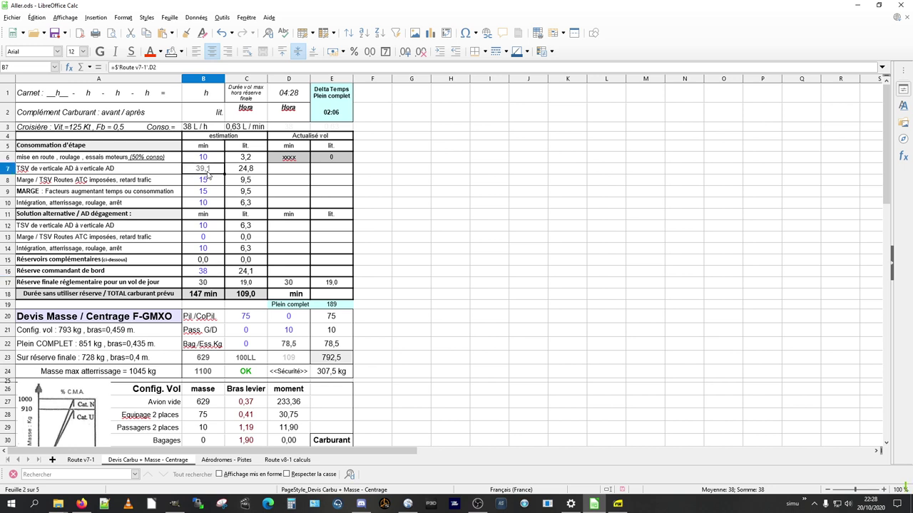
click(209, 274)
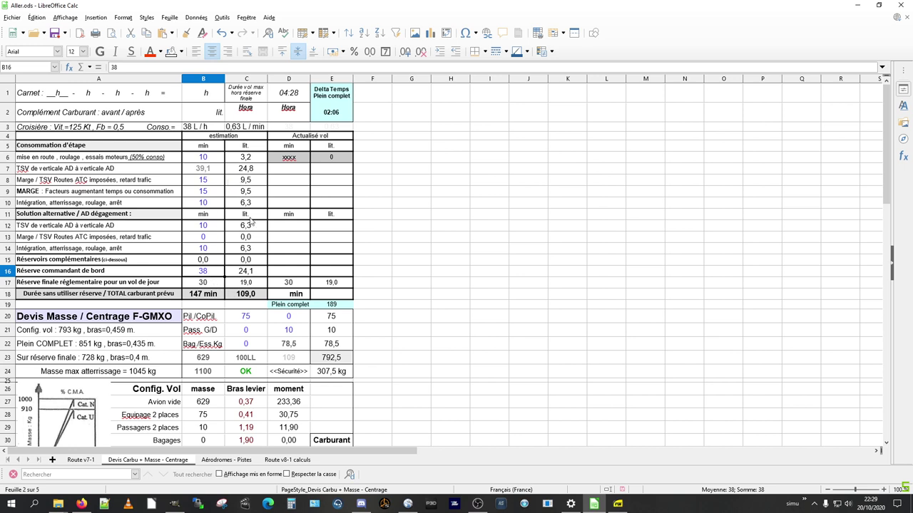
click(250, 294)
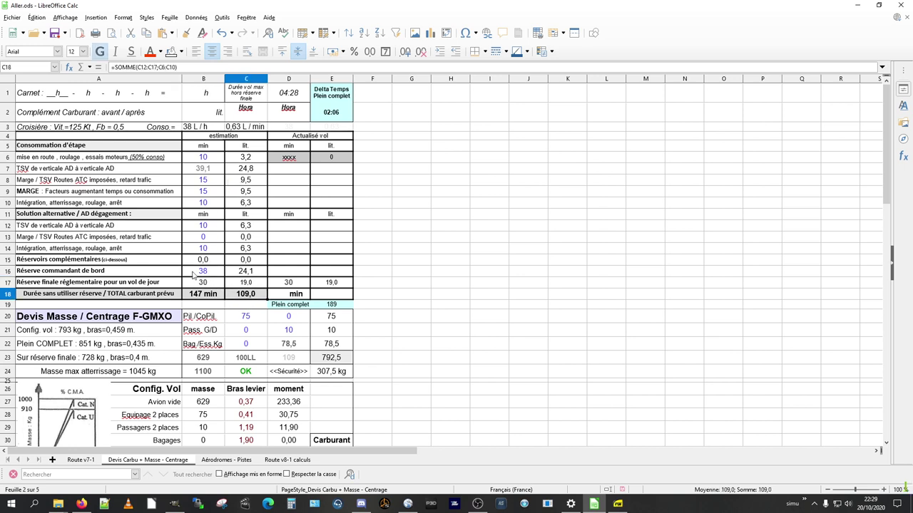
Sum the margin and alternate fuel litres in C8:C10 and C12:C14 for comparison with the captain's reserve
click(210, 286)
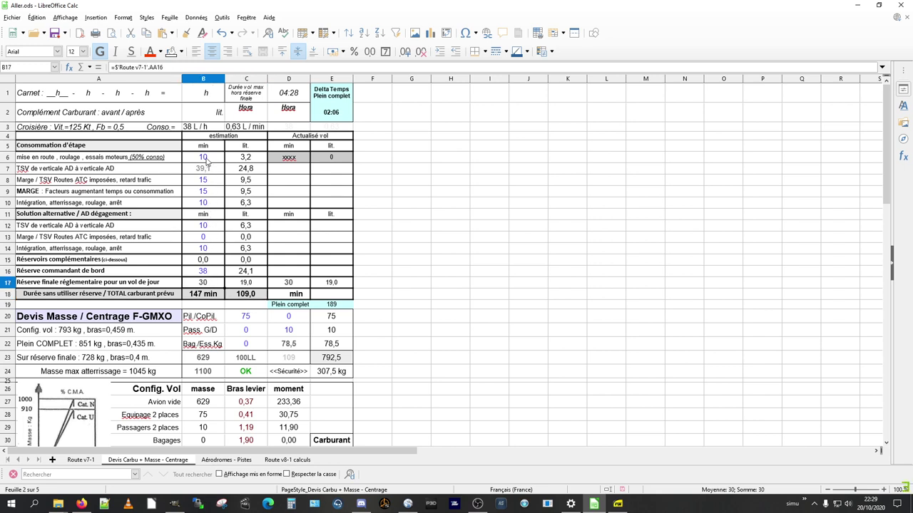
drag(208, 180, 253, 249)
click(245, 182)
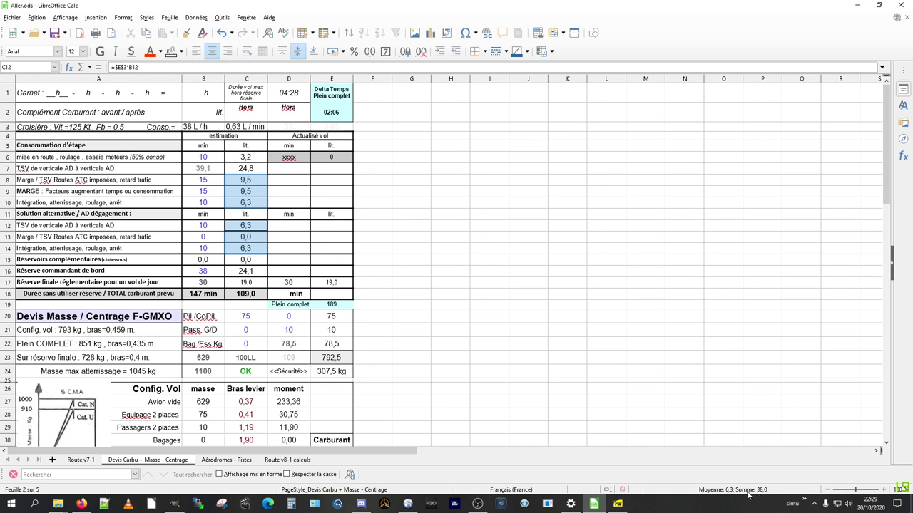
click(214, 274)
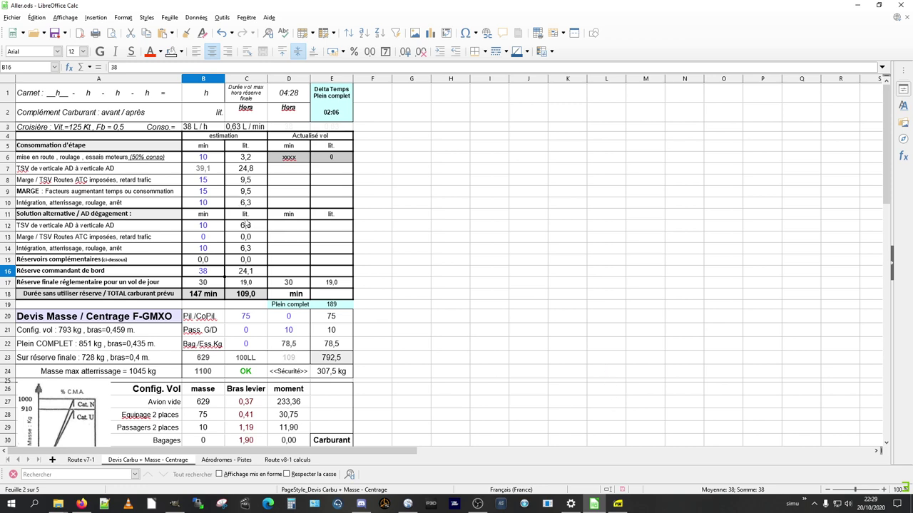
Switch to Firefox and load the LFAY aerodrome chart by changing LFAG to LFAY in the AIP PDF address
key(alt+Tab)
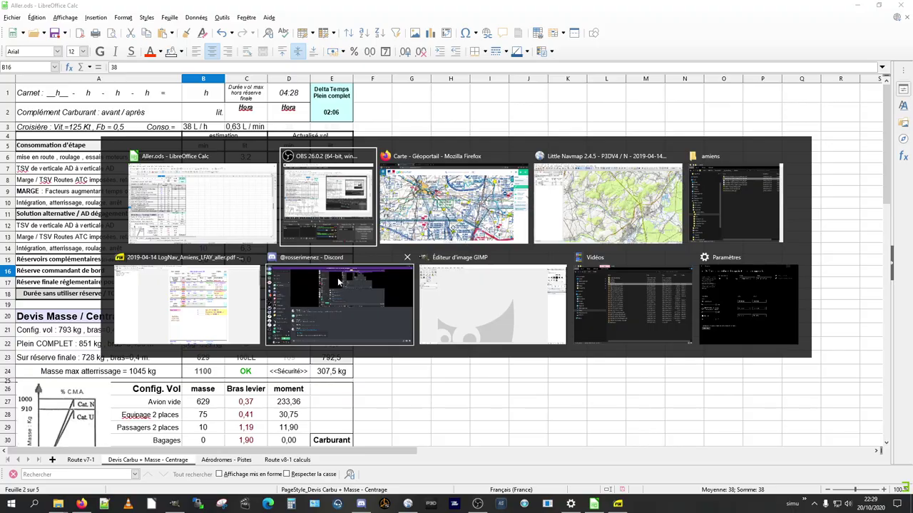
key(alt+Tab)
click(275, 8)
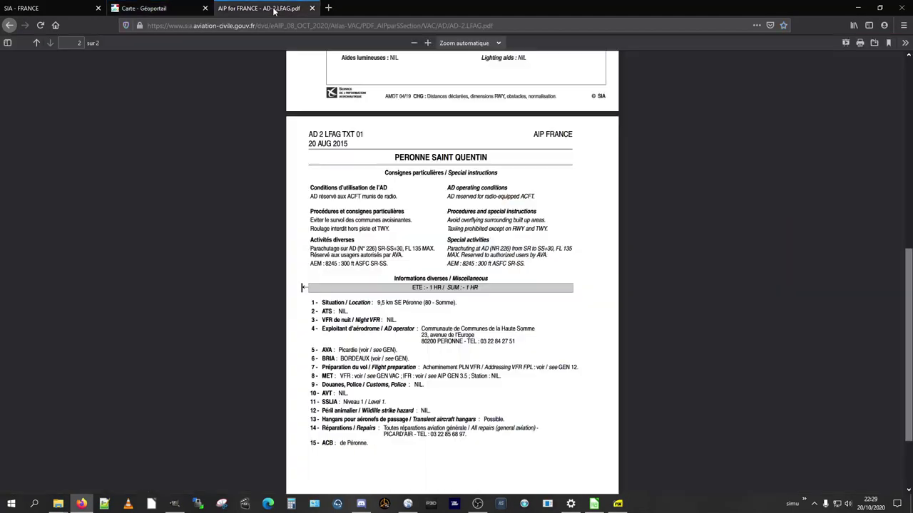
click(484, 27)
click(484, 27)
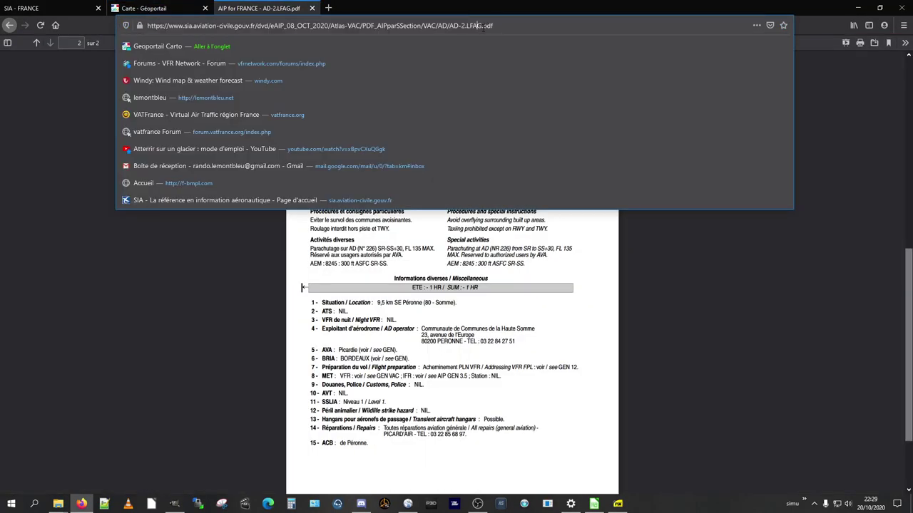
text(Y)
key(Return)
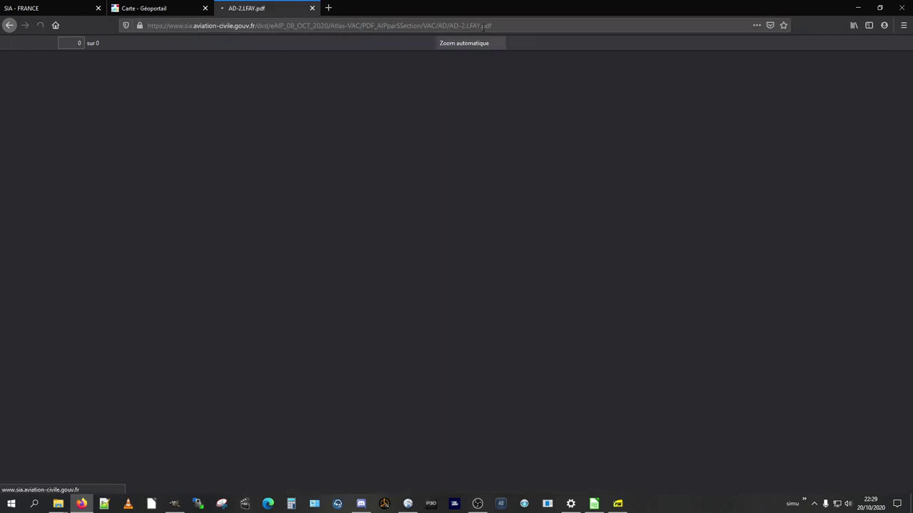
Look up the 100 LL refuelling payment conditions in the AVT entry for Amiens Glisy and highlight "carte Total (automate)"
scroll(530, 225, down, 10)
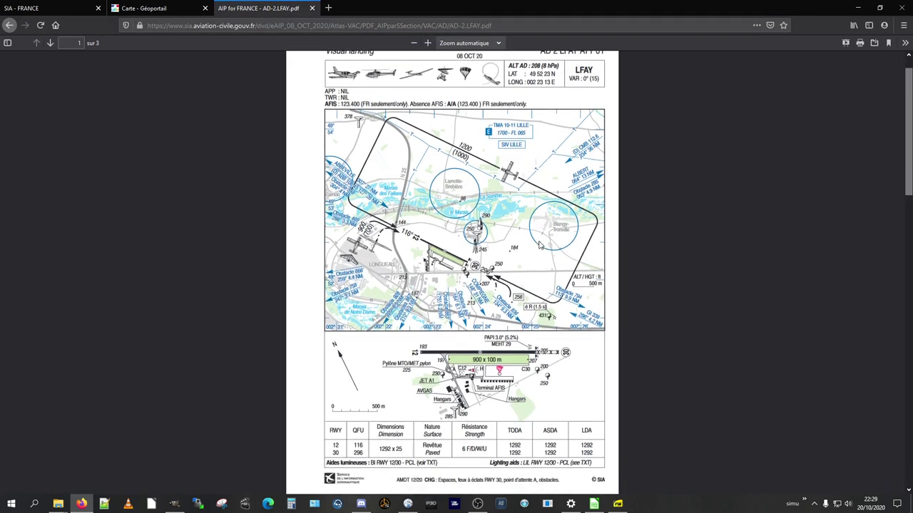
scroll(549, 239, down, 6)
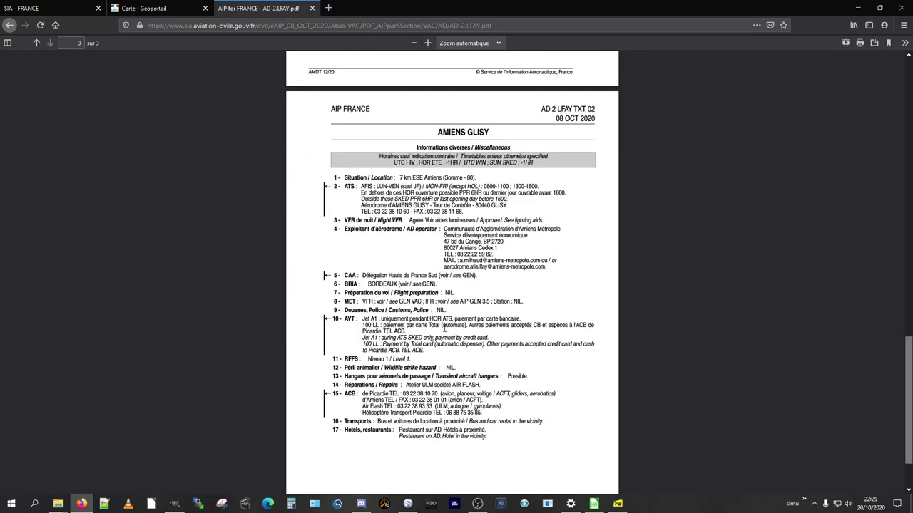
drag(467, 326, 415, 326)
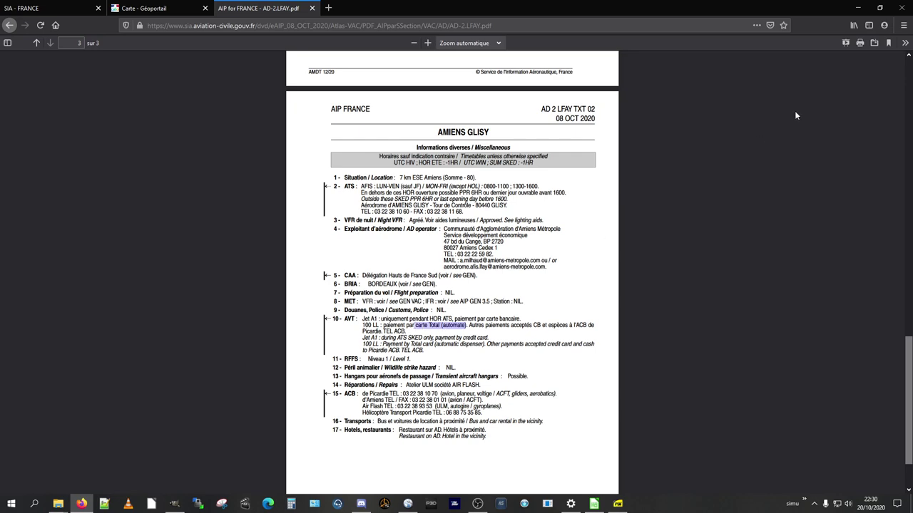
Return to the Aller.ods spreadsheet and review the estimated minutes and reserves against the total planned fuel in C18
click(858, 8)
click(201, 264)
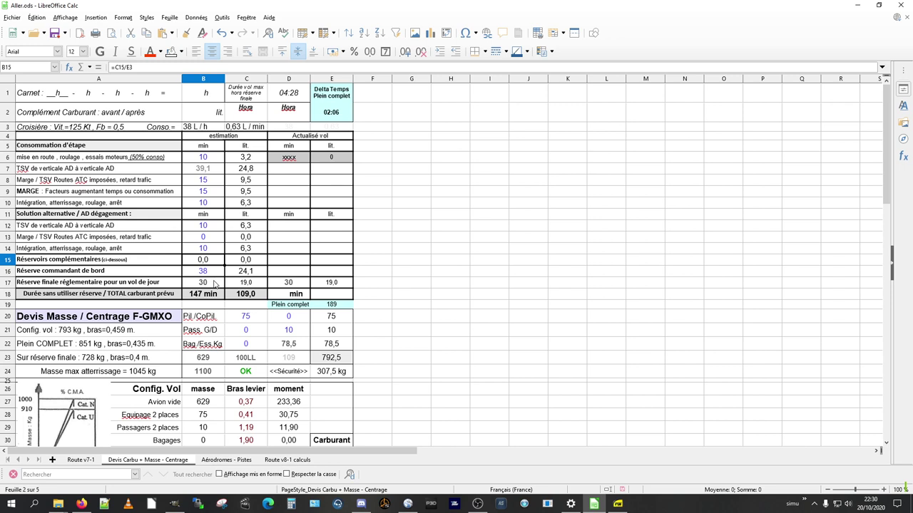
click(211, 272)
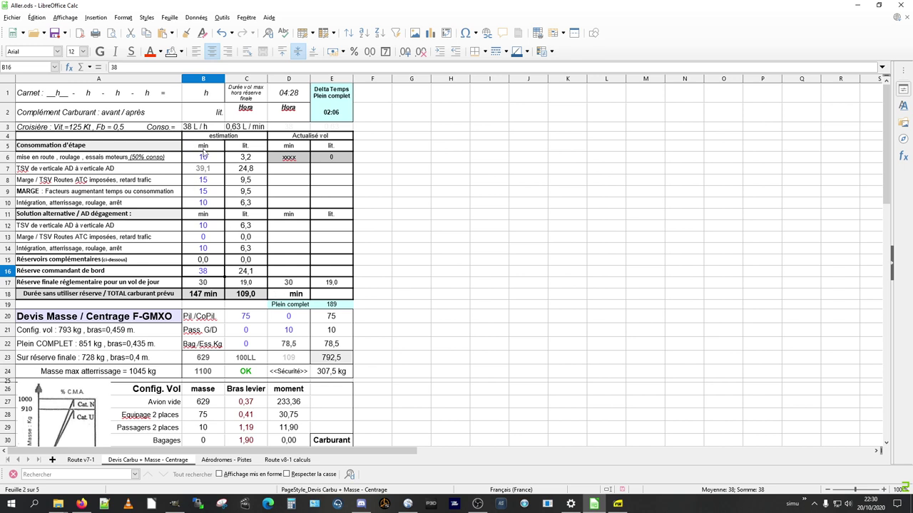
drag(206, 155, 203, 292)
click(201, 288)
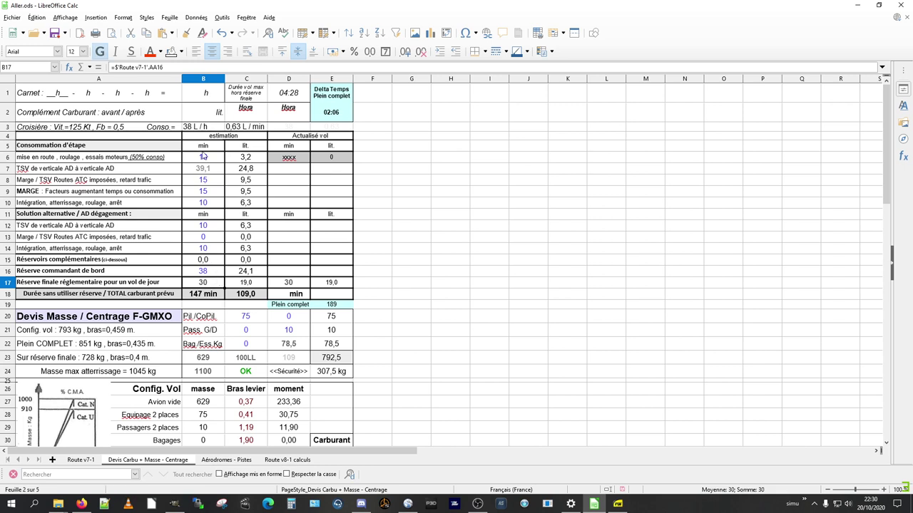
click(236, 297)
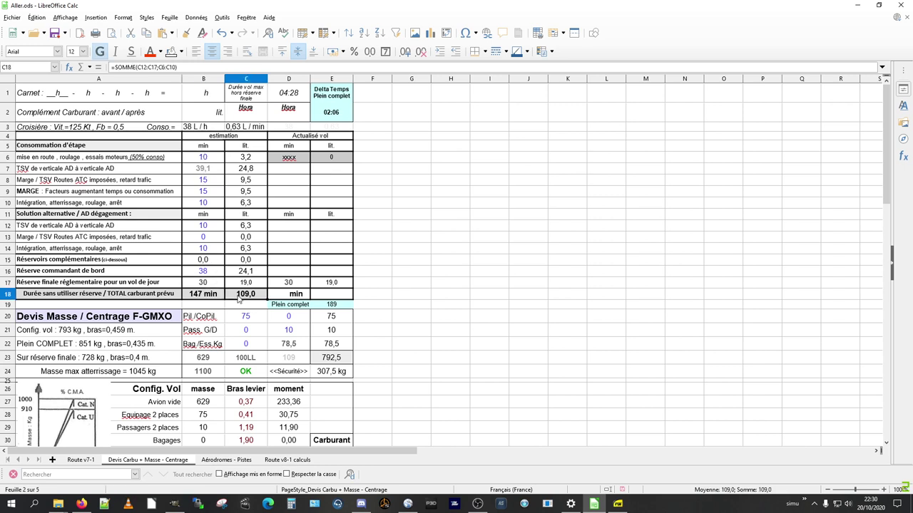
Set the pilot's mass to 80 kg in cell C20 of the Devis Masse / Centrage table
scroll(243, 296, down, 1)
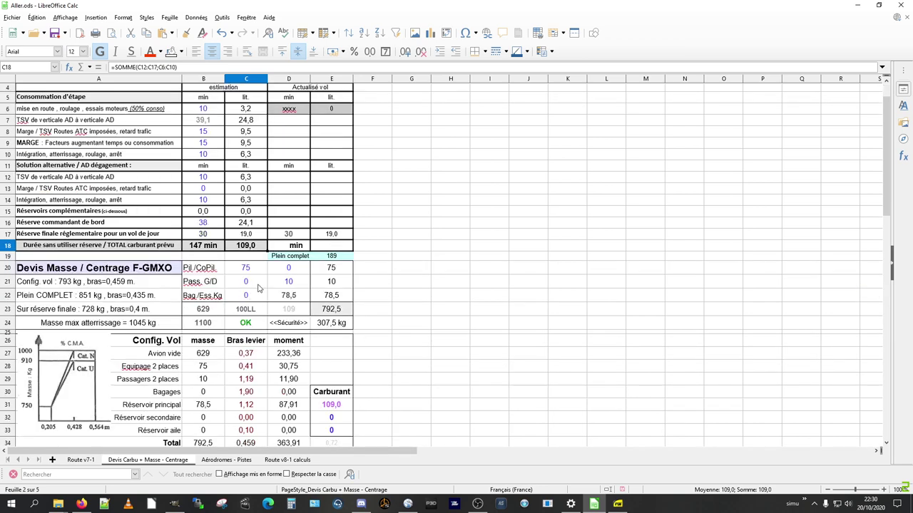
click(245, 271)
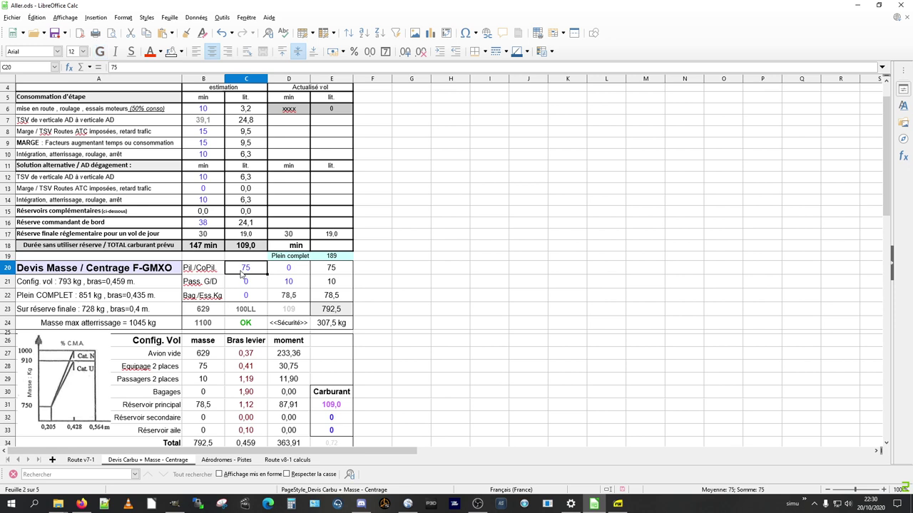
click(289, 271)
click(255, 271)
text(80)
key(Return)
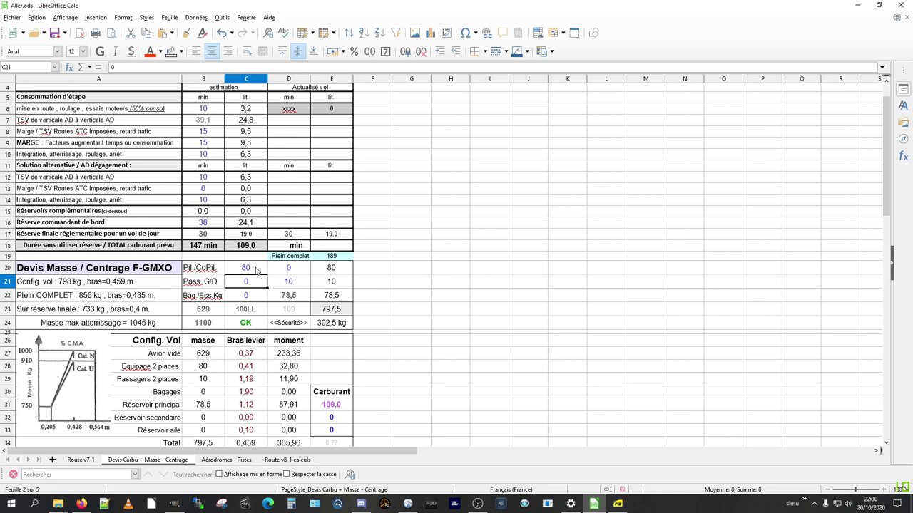
Try a baggage mass of 10 kg in C22 and a co-pilot mass of 75 kg in D20, and undo both entries
click(255, 294)
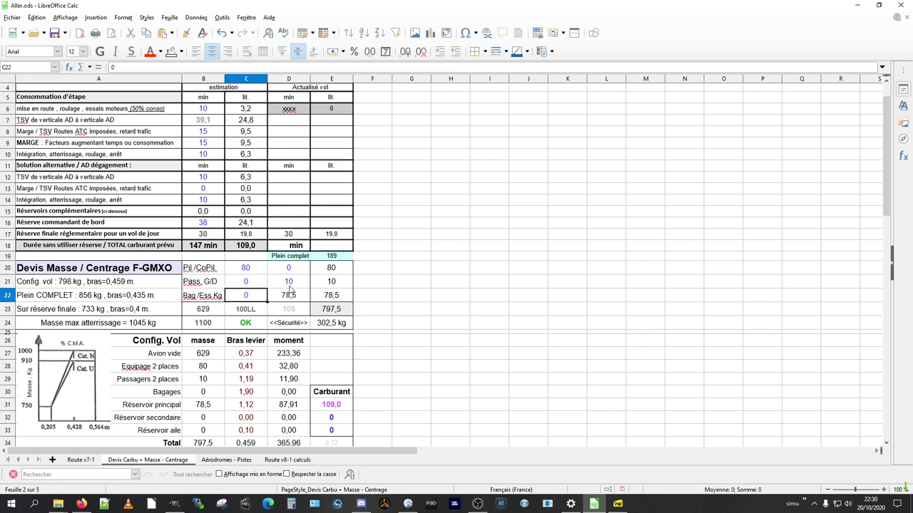
text(10)
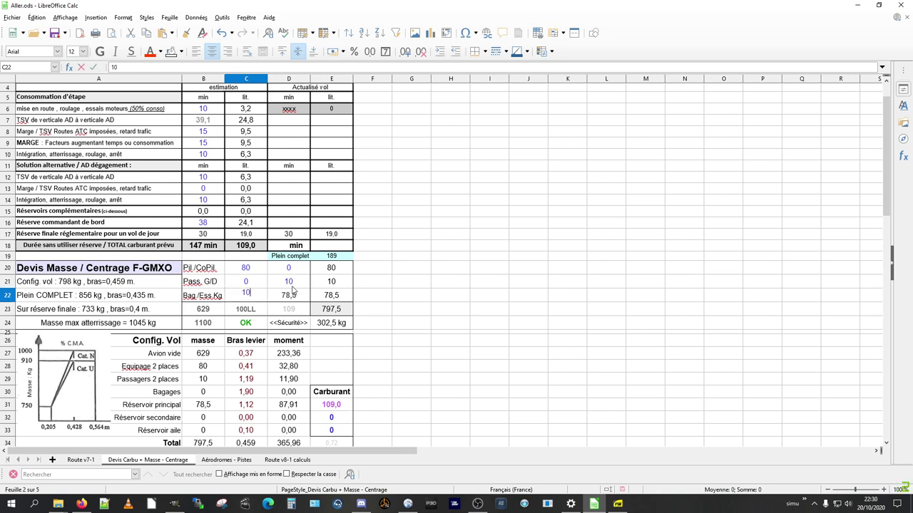
key(Return)
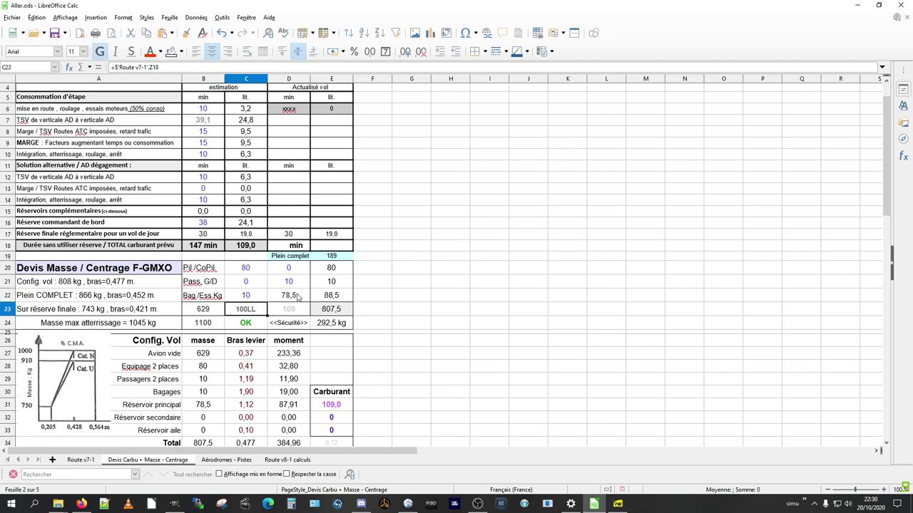
click(289, 271)
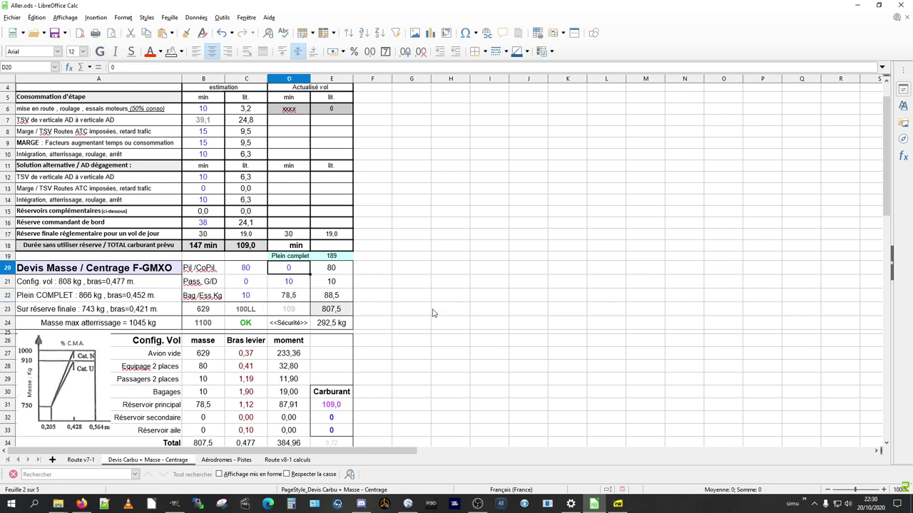
text(75)
key(Return)
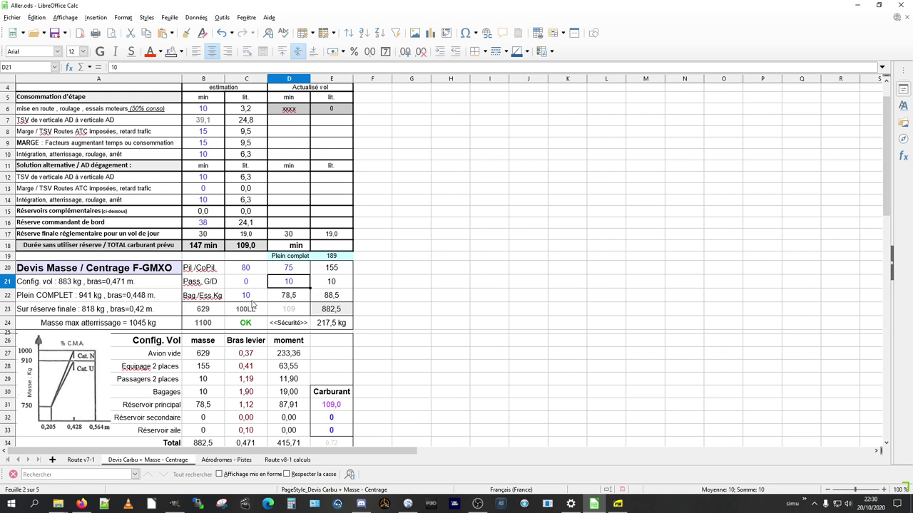
key(ctrl+z)
key(ctrl+z)
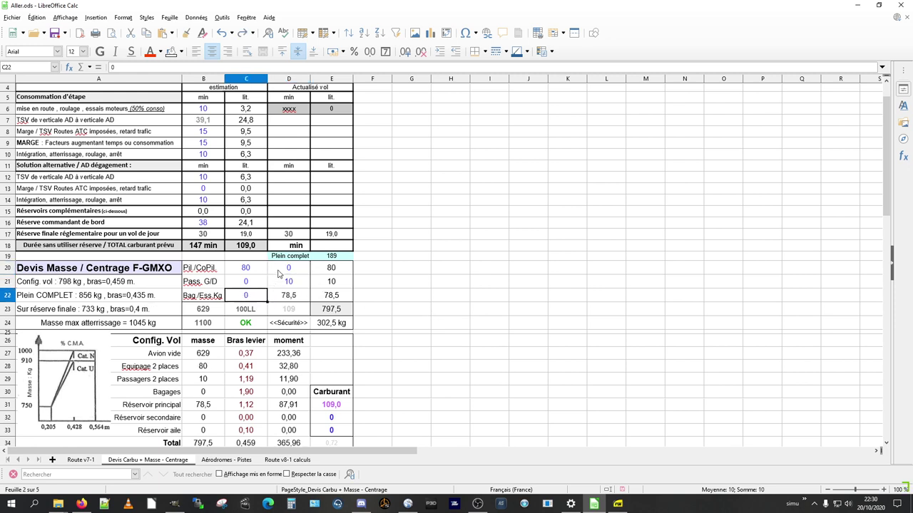
Set the co-pilot's mass to 75 kg in cell D20 and check the total mass in E23
click(283, 271)
text(75)
key(Return)
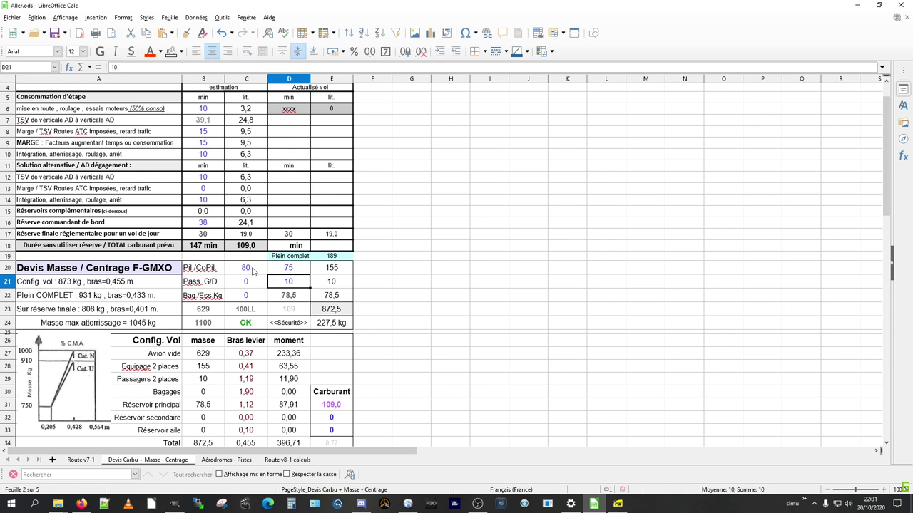
click(334, 314)
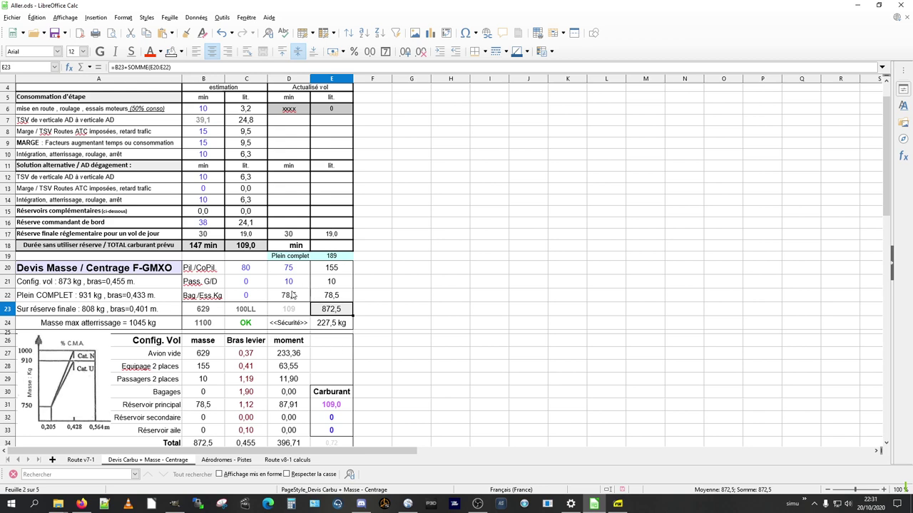
Change the chosen aircraft on the Route v7-1 sheet from F-GMXO to F-GNNA by moving the X to Q6
key(alt+Tab)
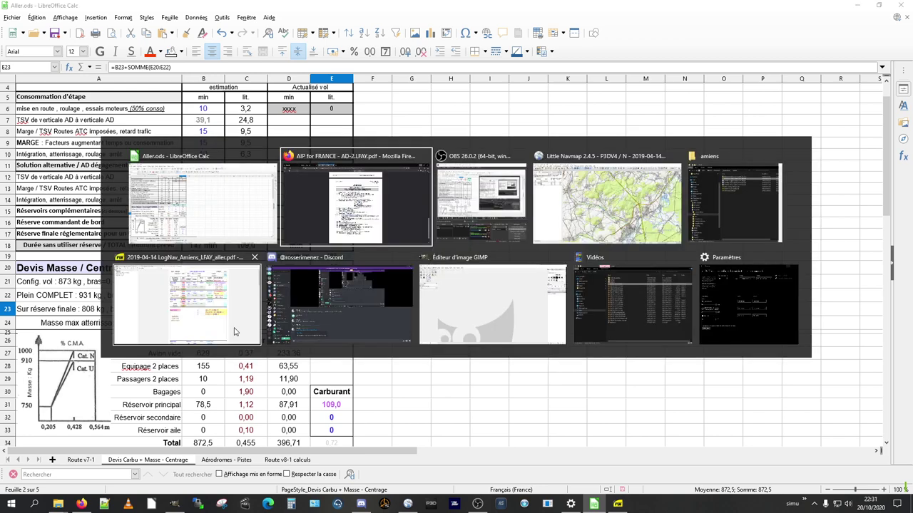
key(Escape)
key(ctrl+Page_Up)
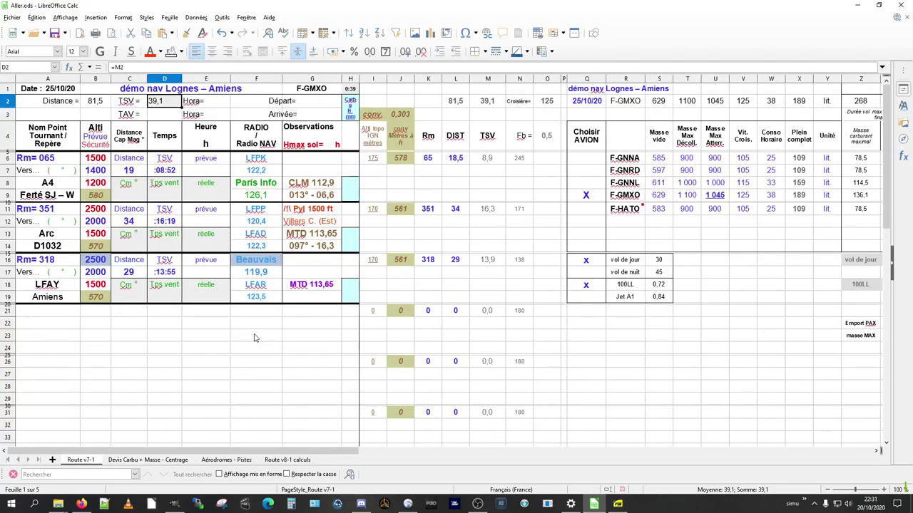
click(586, 196)
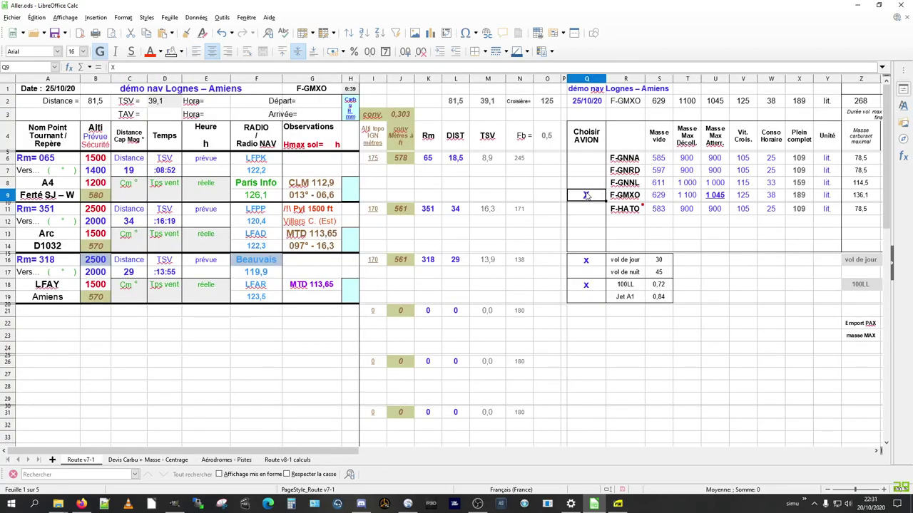
key(Delete)
key(Up)
key(Up)
key(Up)
text(X)
key(Return)
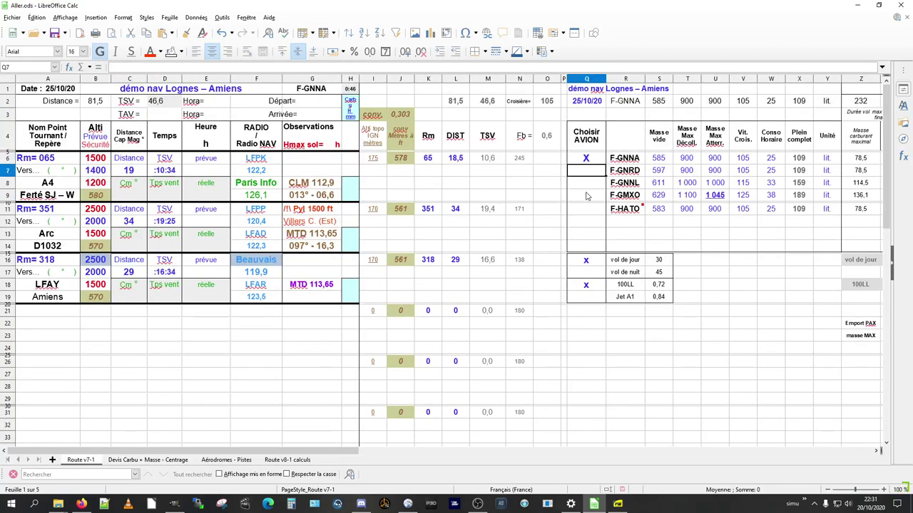
Review F-GNNA's mass estimate on the Devis Carbu sheet: maximum mass, safety margin, empty mass, fuel type and fuel quantity
key(ctrl+Page_Down)
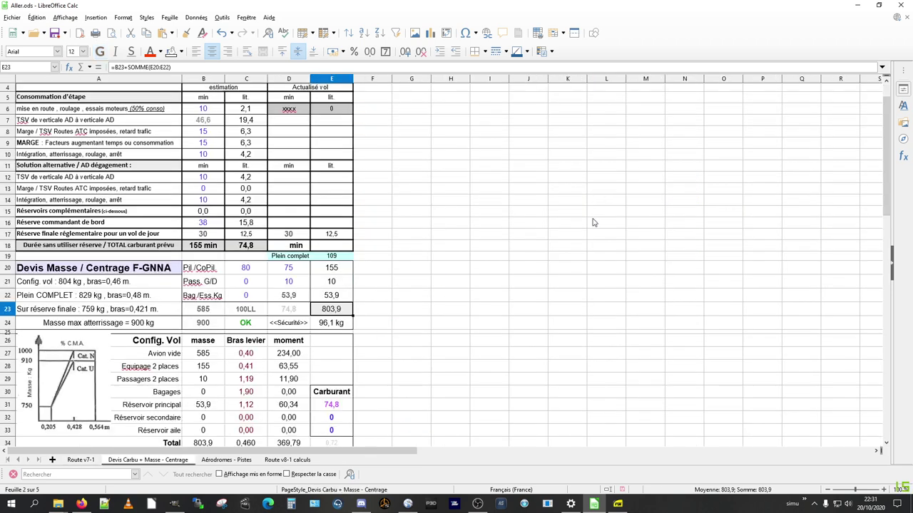
click(223, 324)
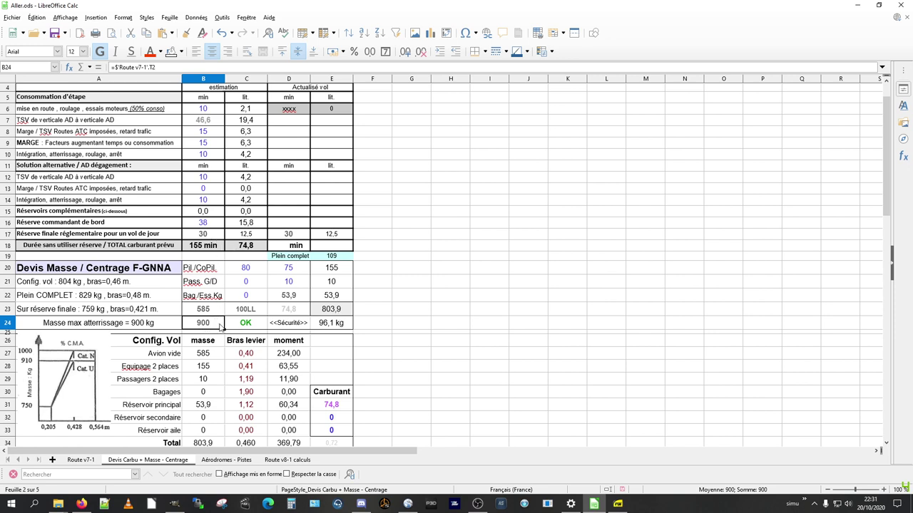
click(333, 329)
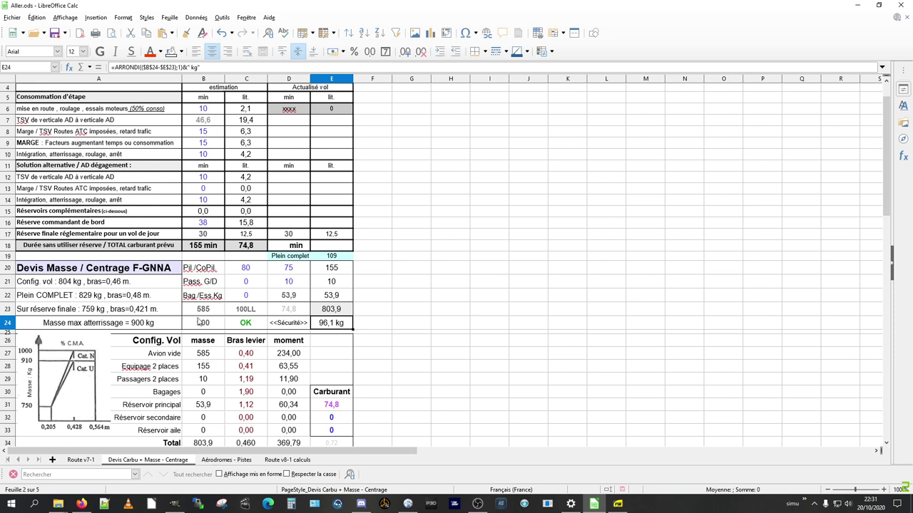
click(200, 313)
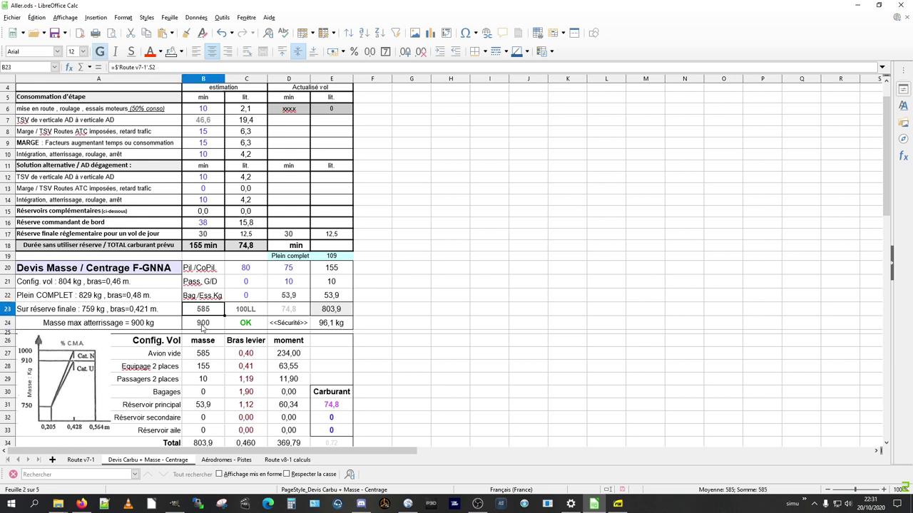
click(244, 312)
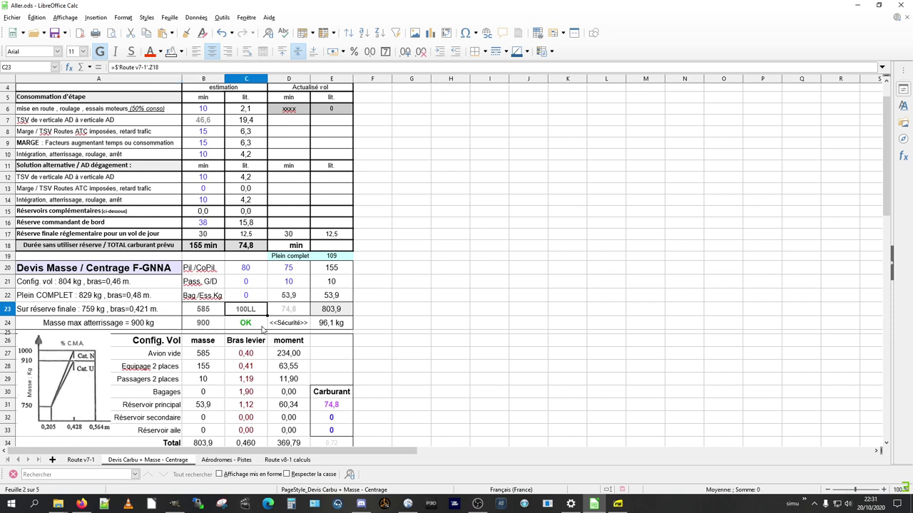
click(284, 312)
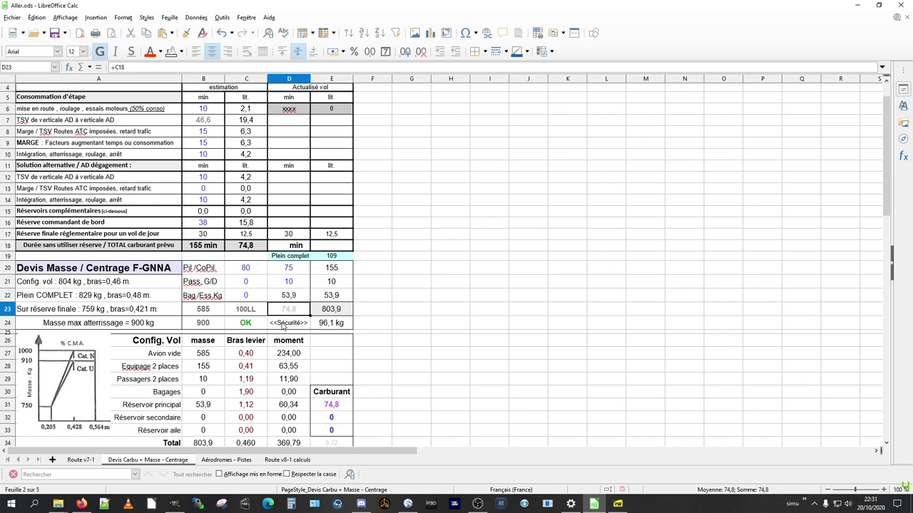
Review F-GNNA's safety margin in E24 and the mass check formula in C24 on the Devis Carbu sheet
click(331, 326)
click(252, 328)
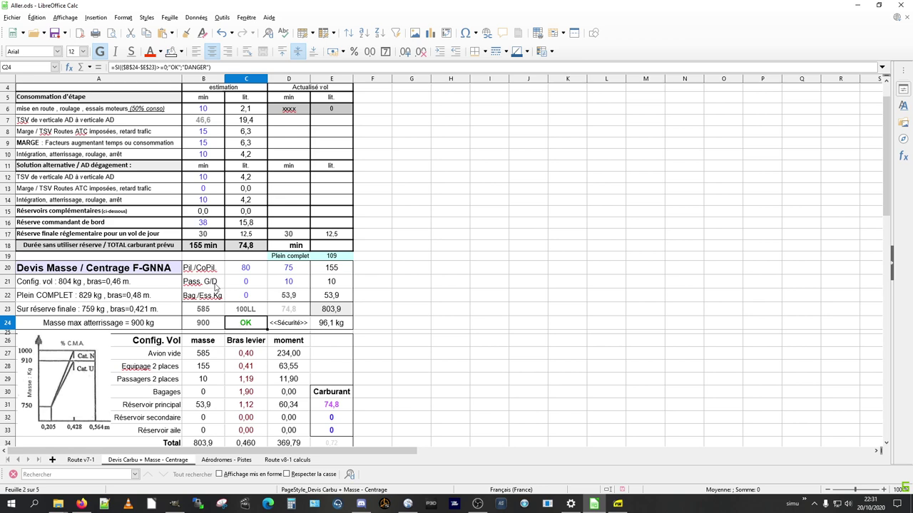
key(ctrl+Page_Up)
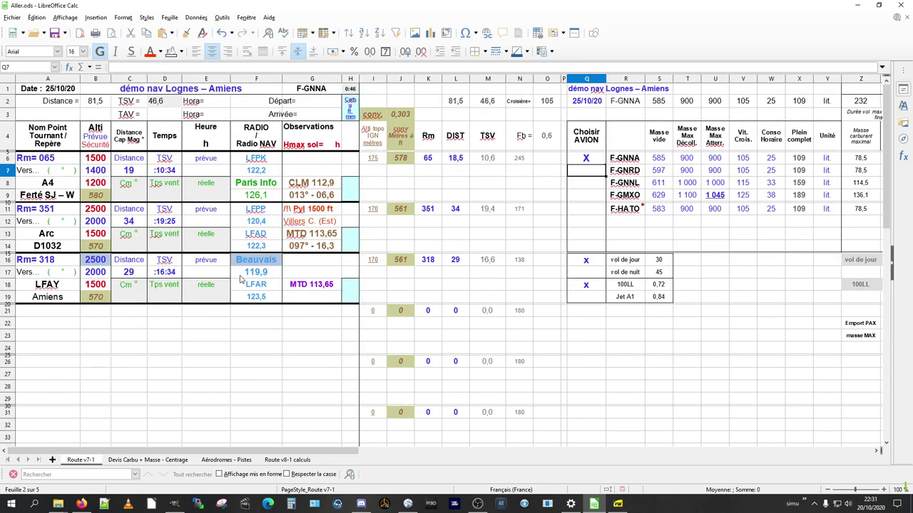
key(ctrl+Page_Down)
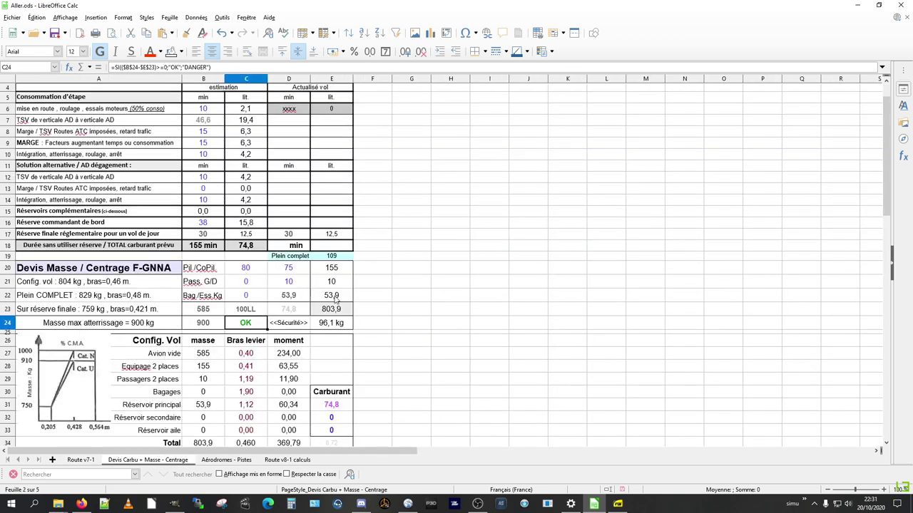
click(342, 324)
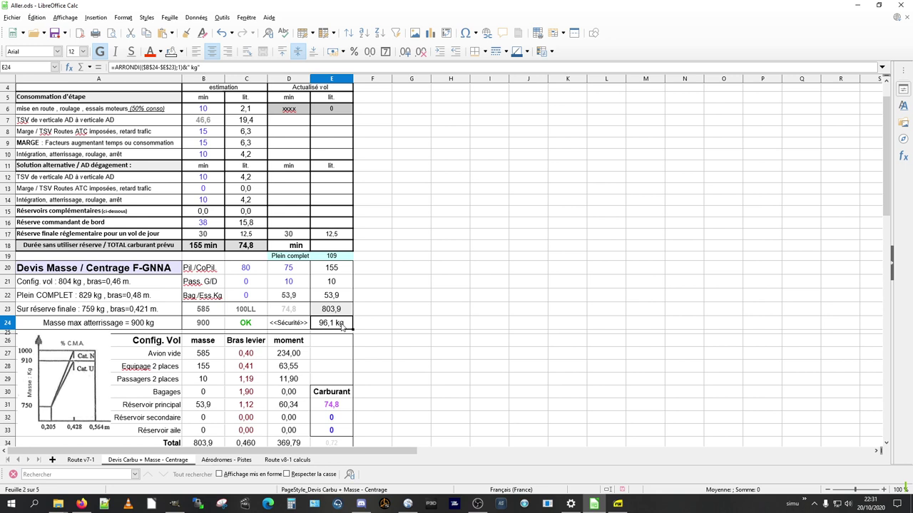
Try a passenger mass of 50 kg in C21 and undo the entry
click(263, 285)
text(50)
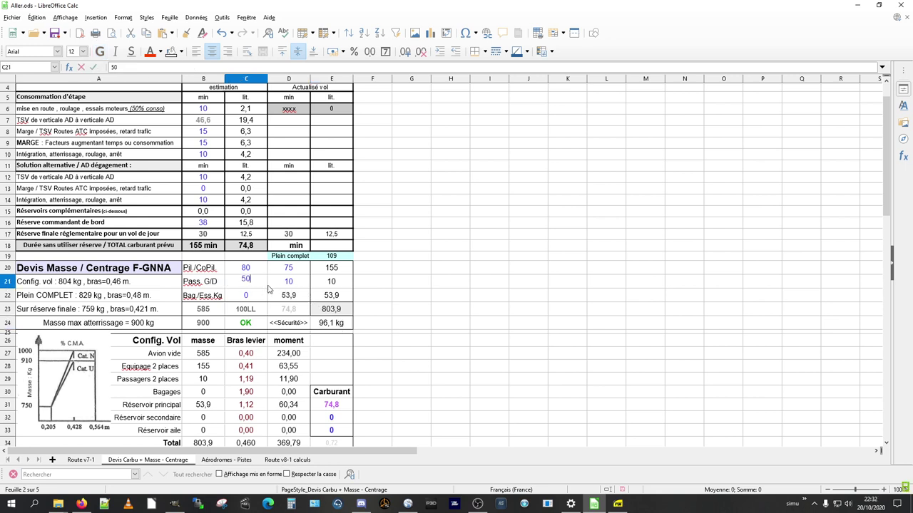
key(Return)
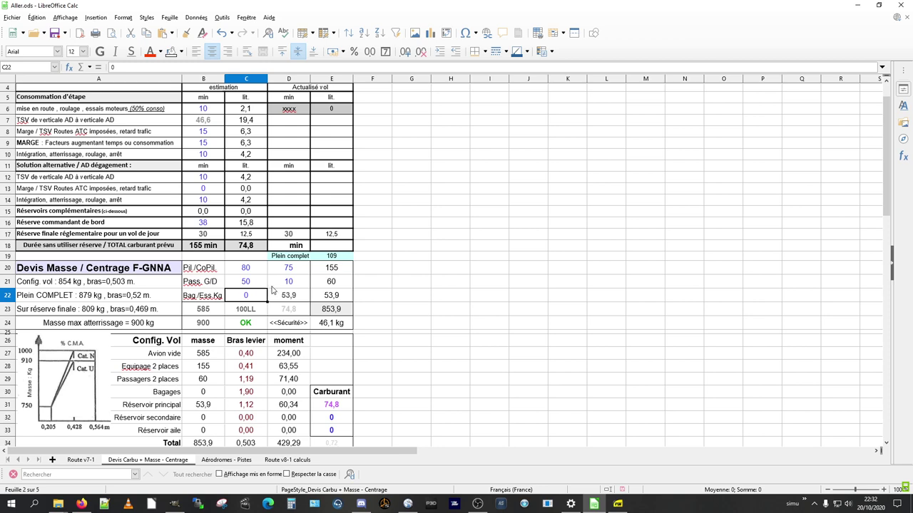
key(ctrl+z)
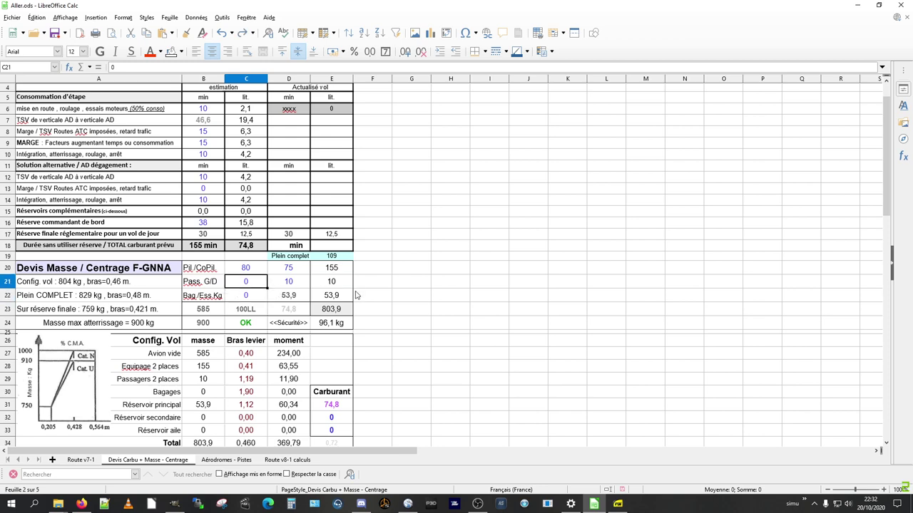
Choose aircraft F-GMXO on the Route v7-1 sheet by moving the X to Q9, and return to the Devis Carbu sheet
key(ctrl+Page_Up)
click(590, 164)
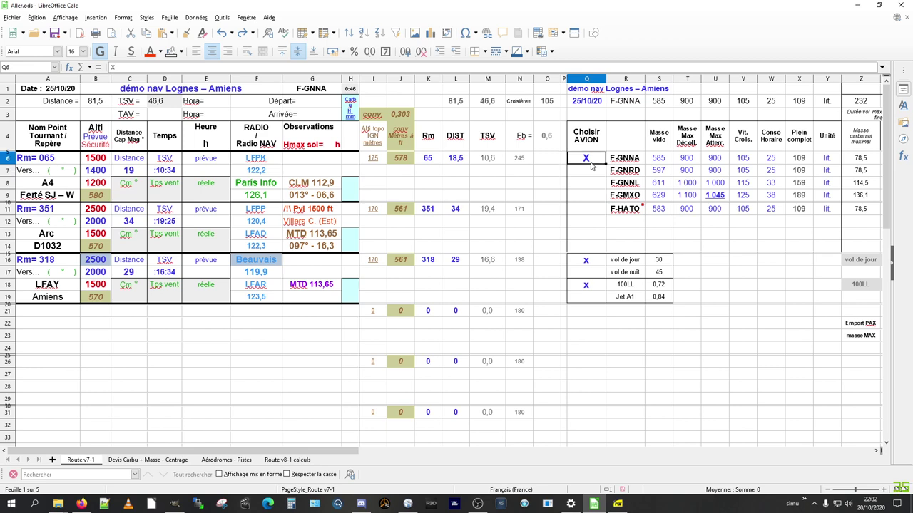
key(Delete)
key(Down)
key(Down)
key(Down)
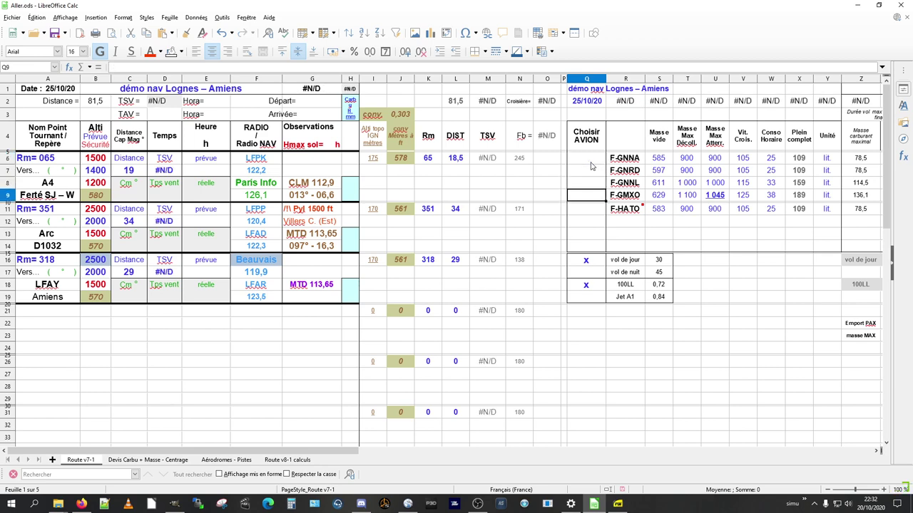
text(x)
key(Return)
key(ctrl+Page_Down)
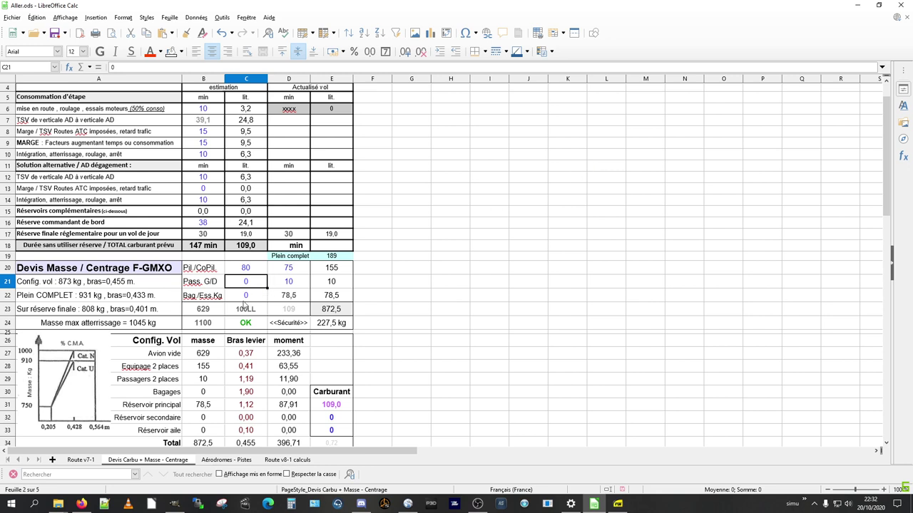
Check the maximum mass in B24 and set the passenger masses to 80 kg in C21 and 50 kg in D21
click(213, 324)
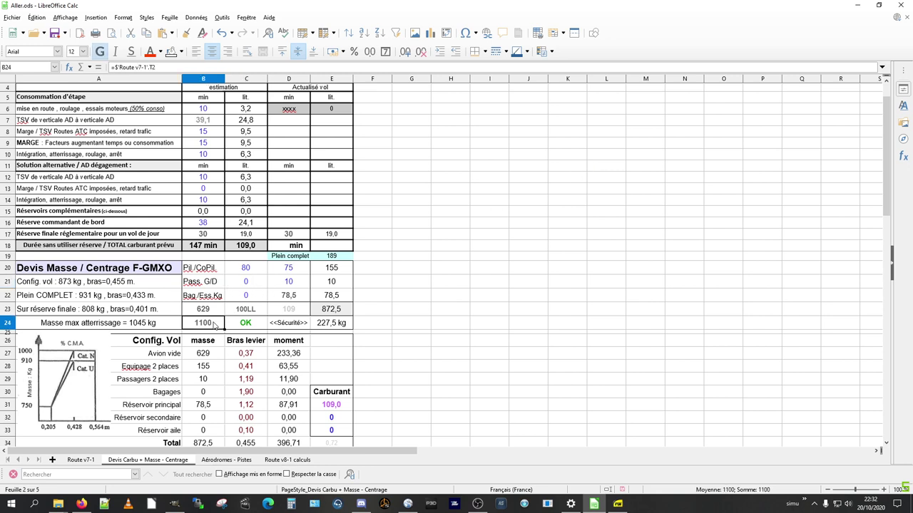
click(257, 286)
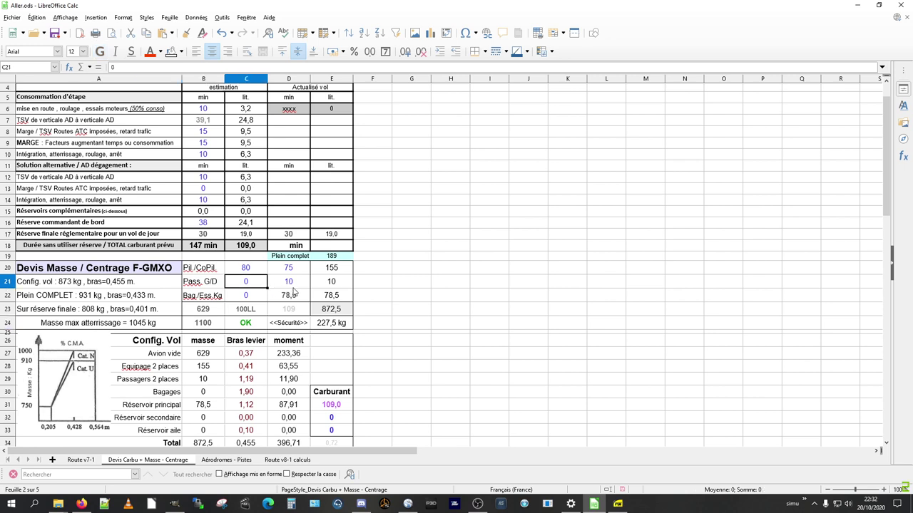
text(80)
key(Tab)
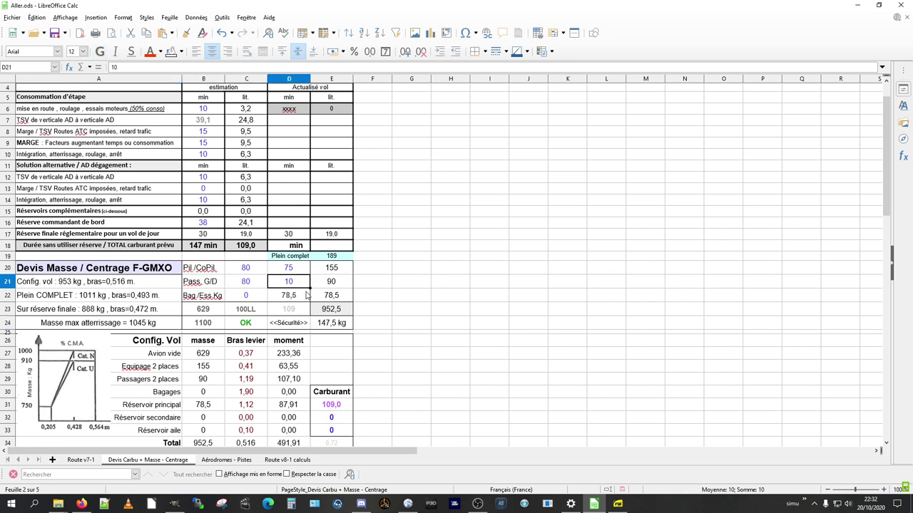
text(50)
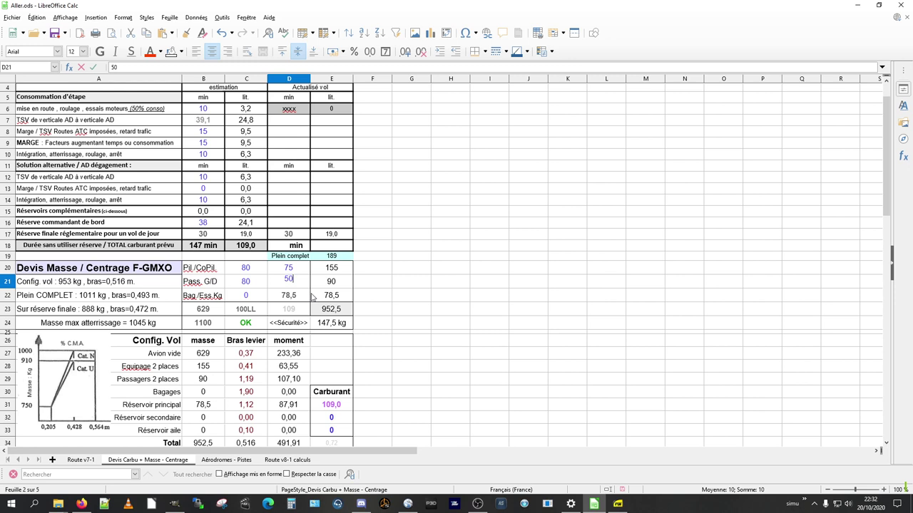
key(Return)
Check F-GMXO's total mass, maximum mass and safety margin, as well as the total planned fuel and the wing tank fuel
click(333, 312)
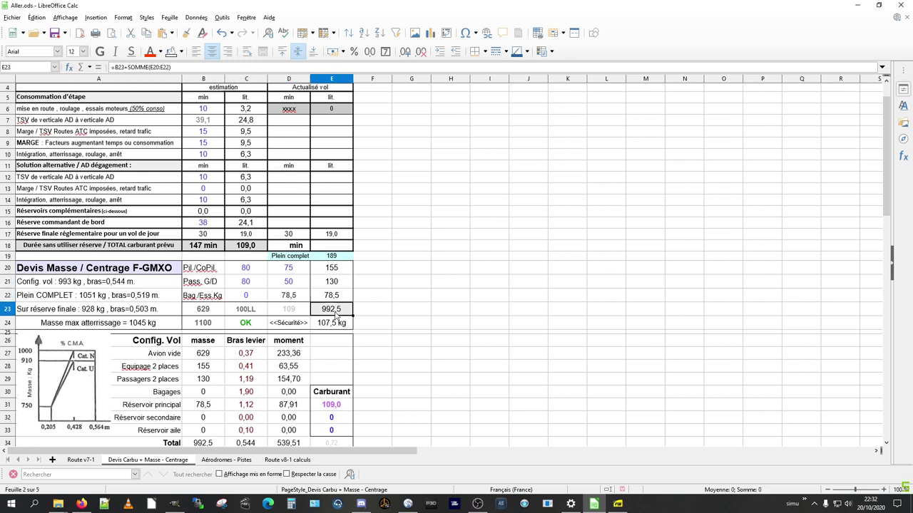
click(214, 328)
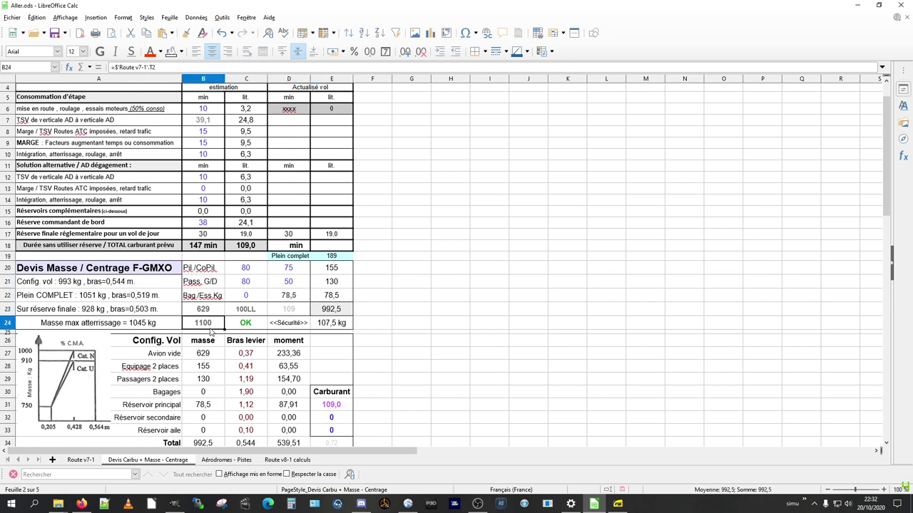
click(329, 328)
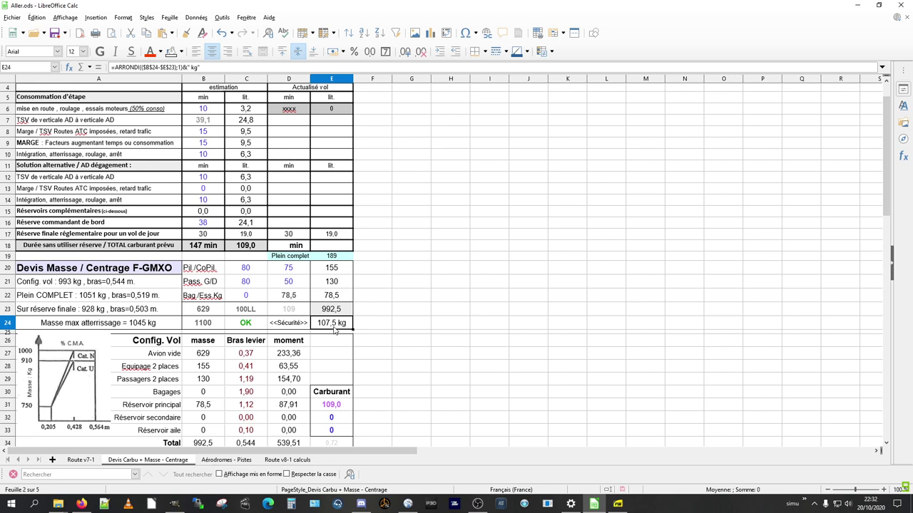
click(243, 249)
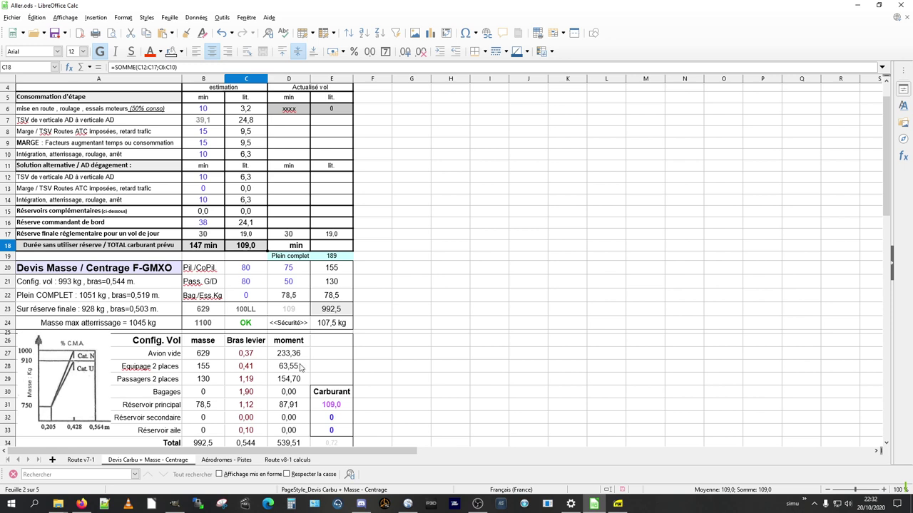
click(332, 430)
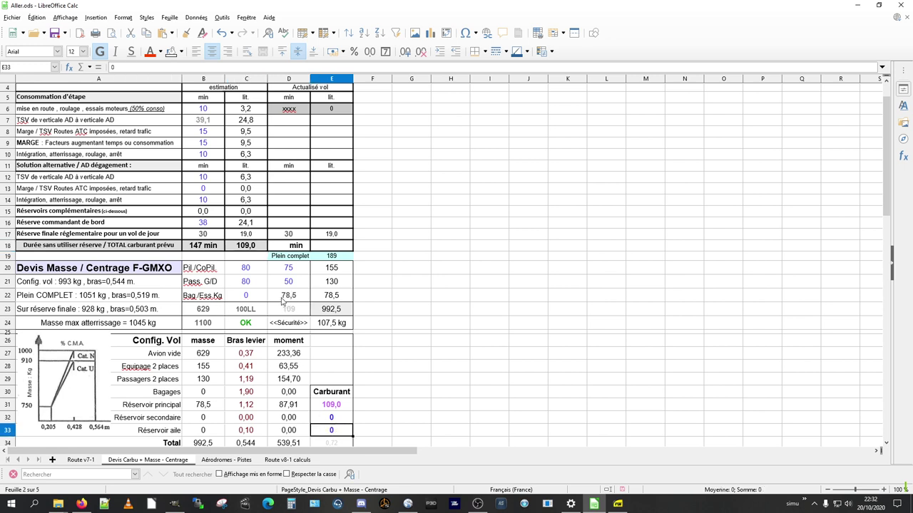
Review the mass and lever arm summary lines in A21:A24 against the balance tables below
click(62, 284)
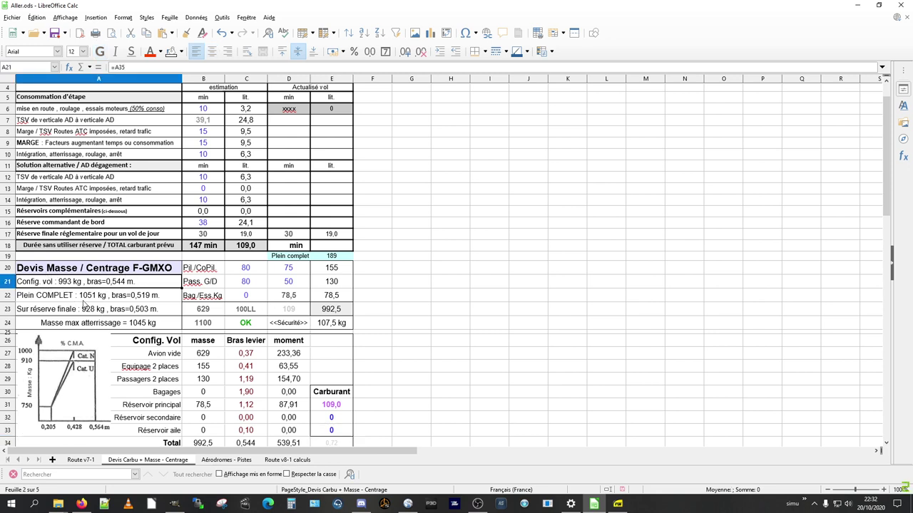
scroll(86, 305, down, 2)
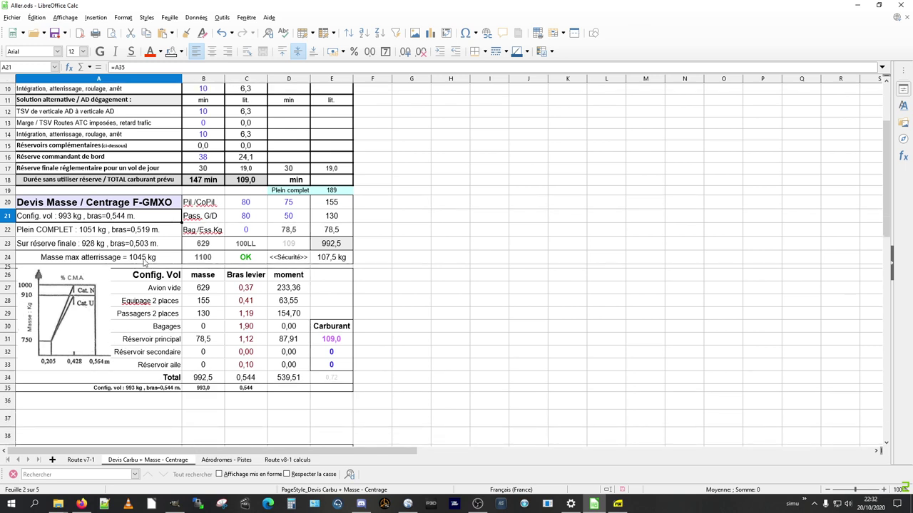
scroll(188, 400, down, 2)
scroll(186, 400, up, 2)
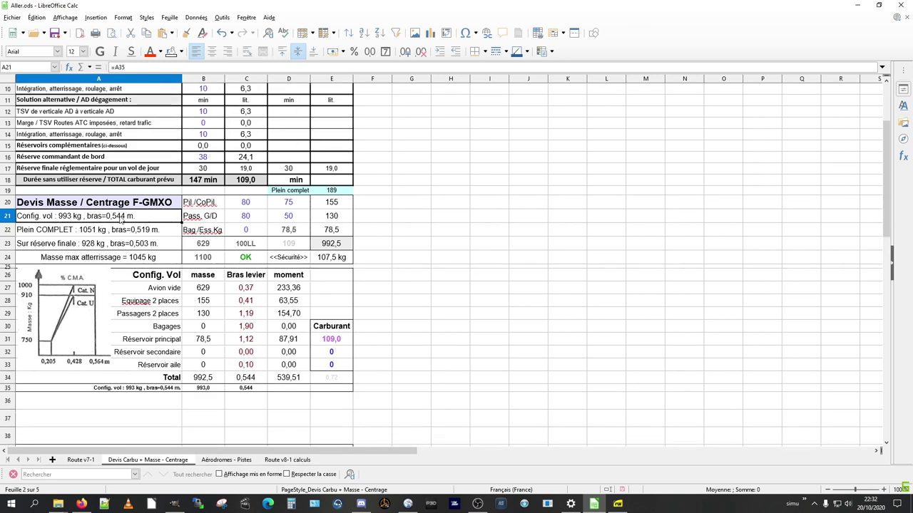
drag(120, 220, 123, 258)
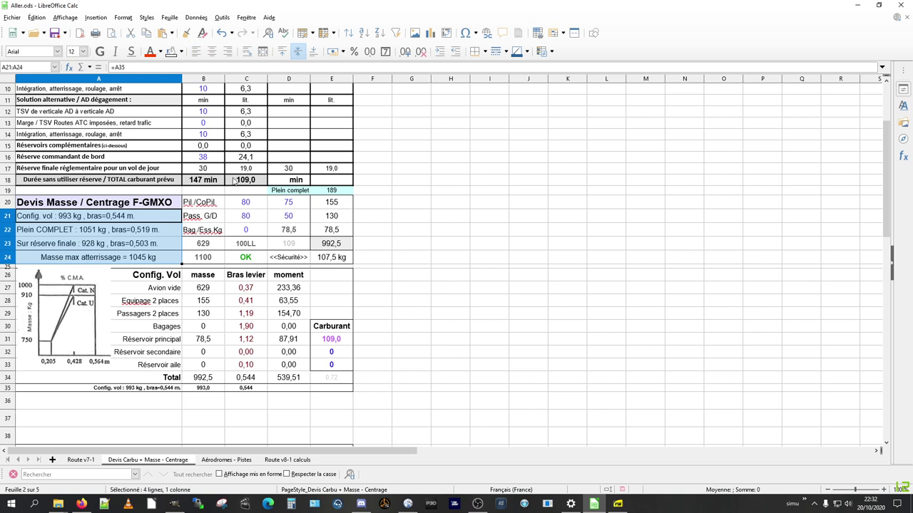
scroll(263, 381, down, 2)
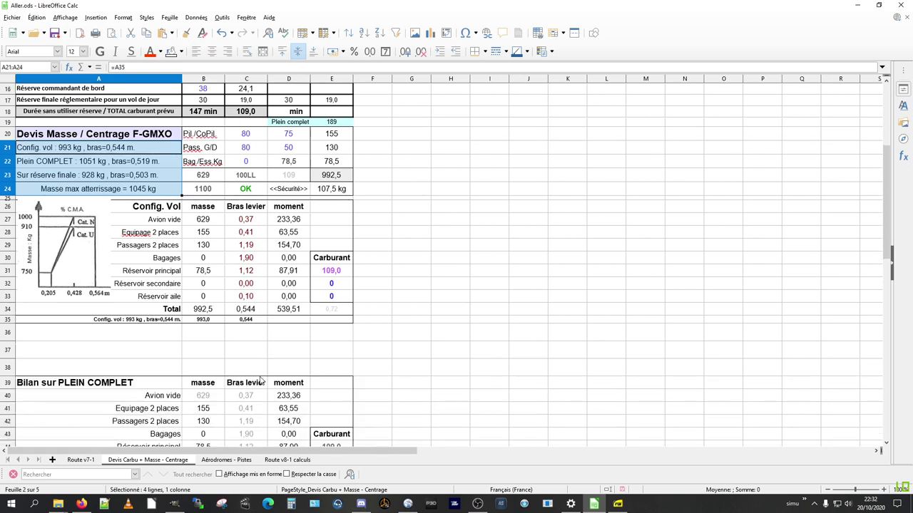
Examine the lever arms of the empty aircraft, crew and passengers in the Config. Vol table
click(164, 221)
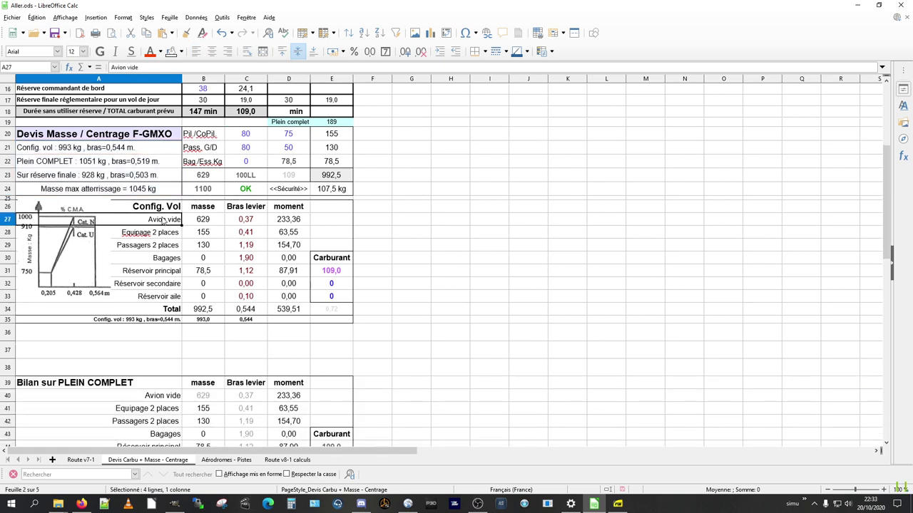
click(246, 223)
click(248, 234)
click(248, 246)
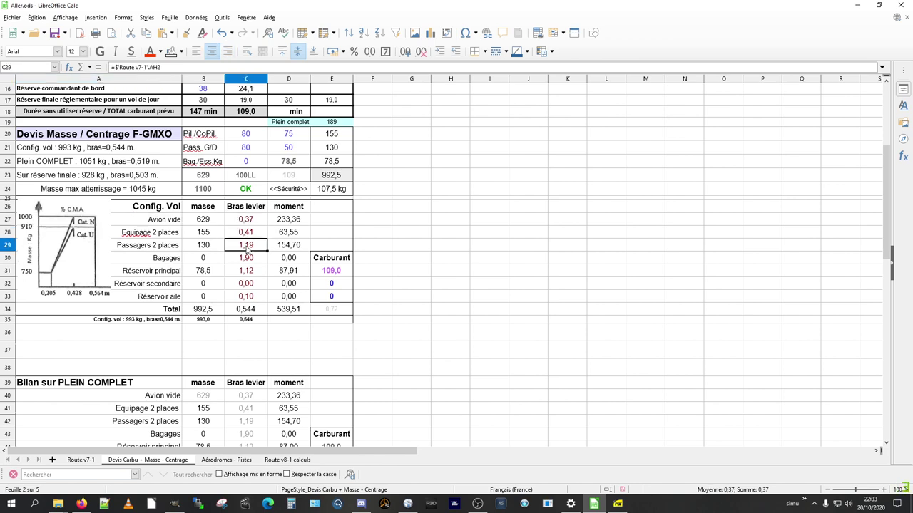
Look up F-GMXO's full fuel capacity and individual tank capacities in row 9 of the Route v7-1 sheet
click(84, 461)
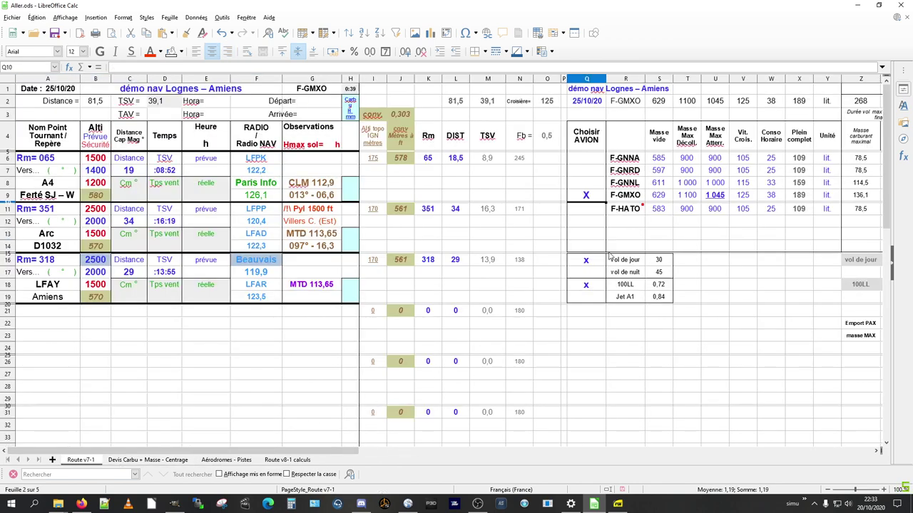
click(798, 199)
key(Right)
key(Right)
key(Right)
key(Right)
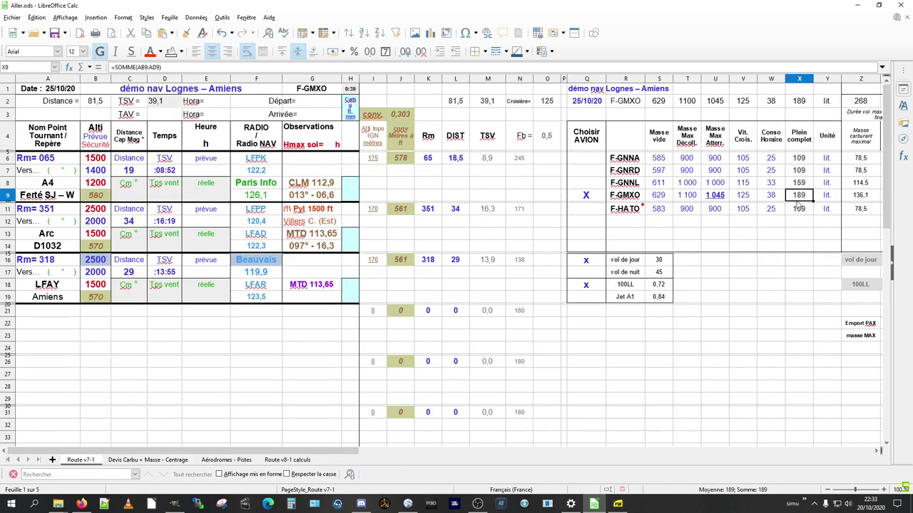
key(Right)
click(855, 196)
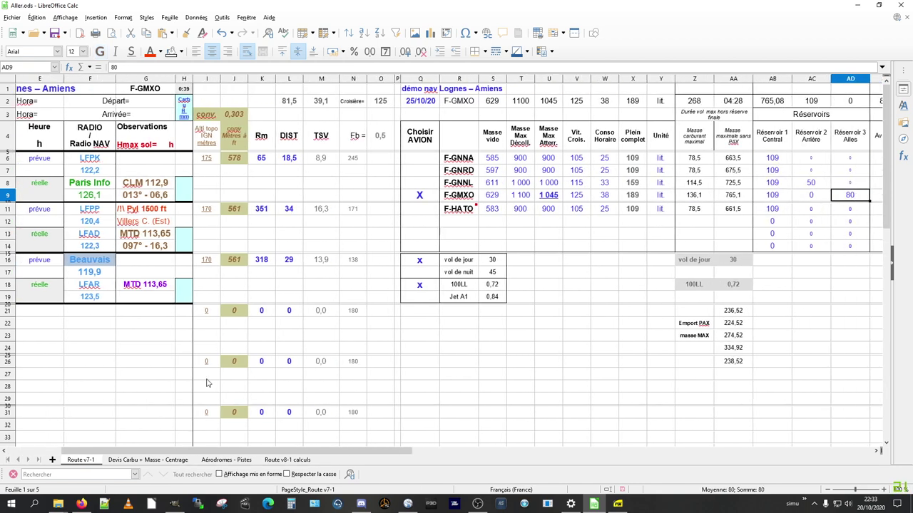
Trace the Config. Vol masses of the empty aircraft, crew, passengers and baggage to their source cells in the Devis Carbu + Masse - Centrage sheet
click(147, 460)
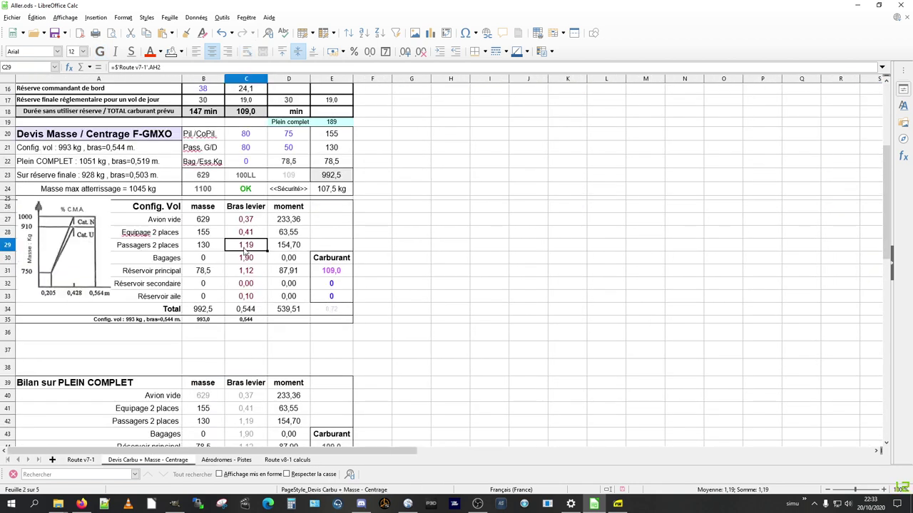
click(204, 221)
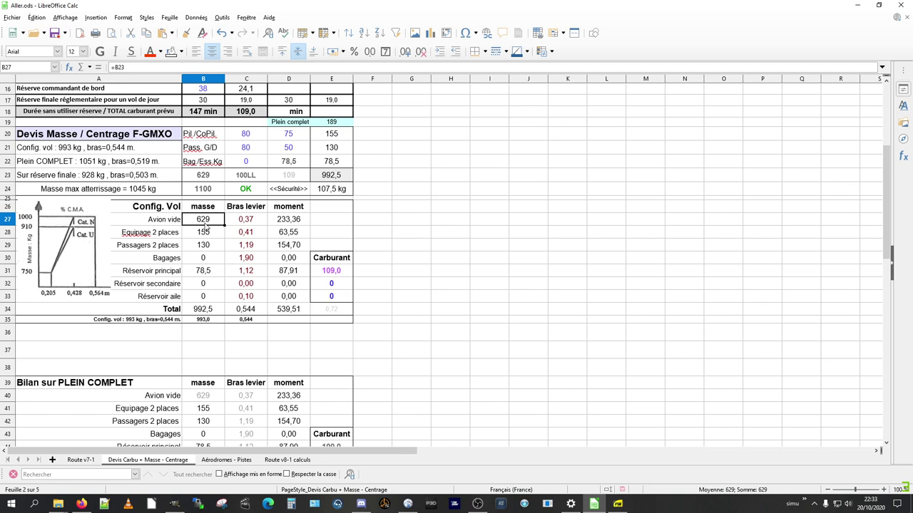
click(212, 234)
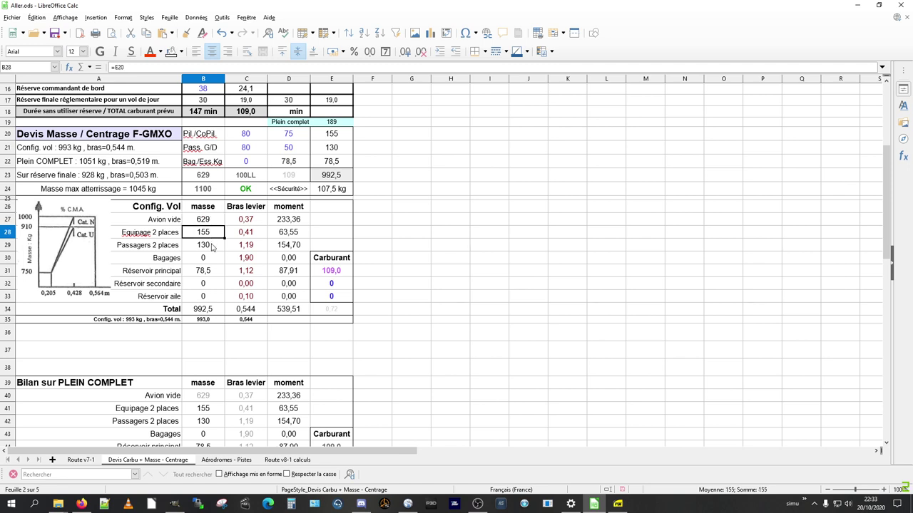
double_click(211, 234)
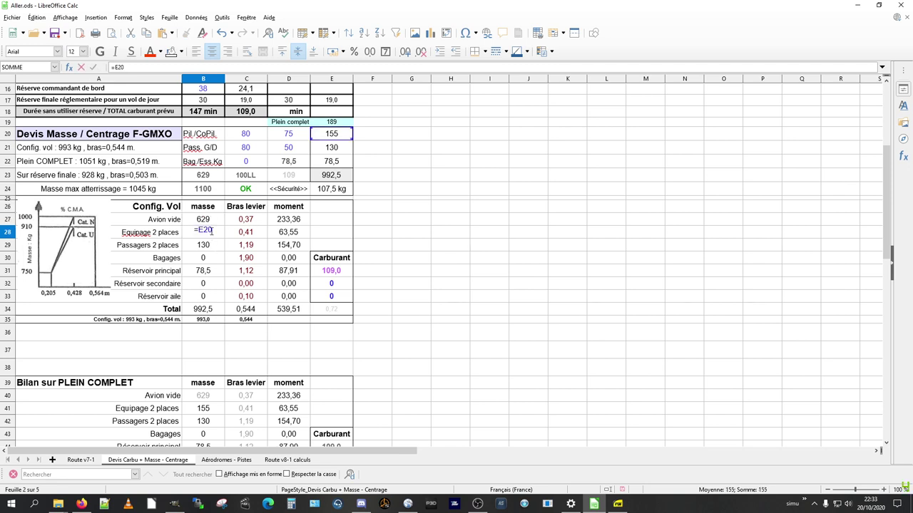
key(Escape)
double_click(339, 136)
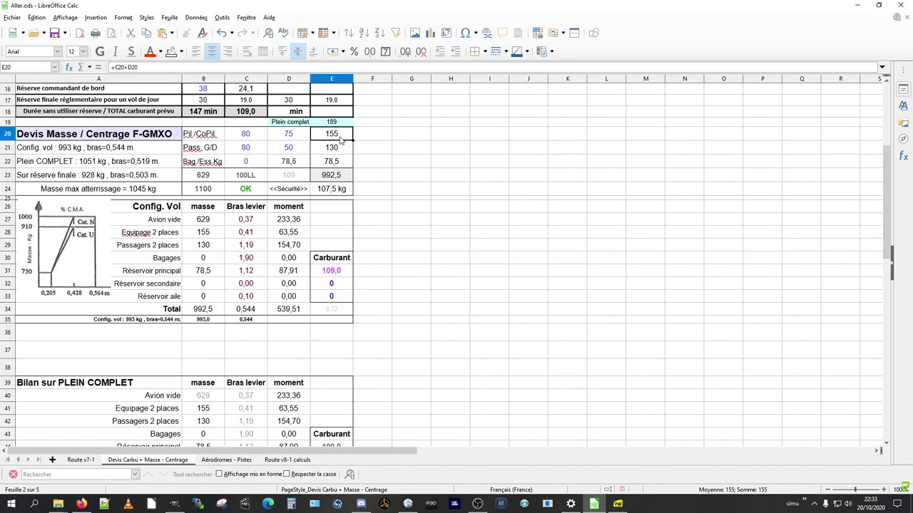
key(Escape)
double_click(332, 147)
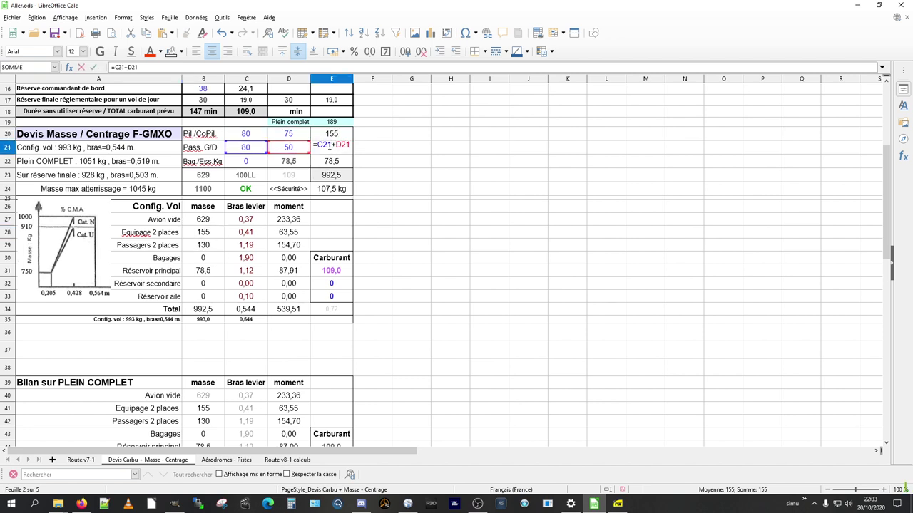
key(Escape)
click(221, 245)
click(212, 259)
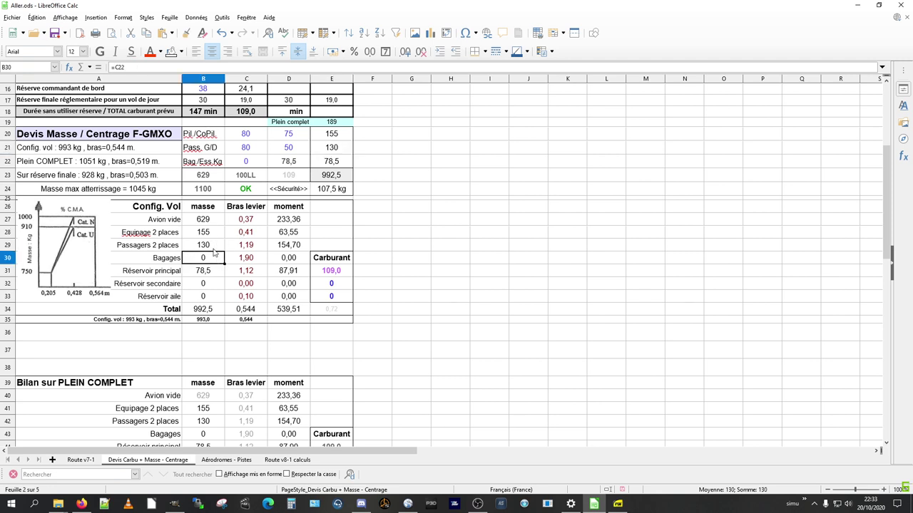
Inspect the formulas behind the three tank masses, the main tank's moment and the fuel density cell E34 in the Config. Vol table
click(211, 274)
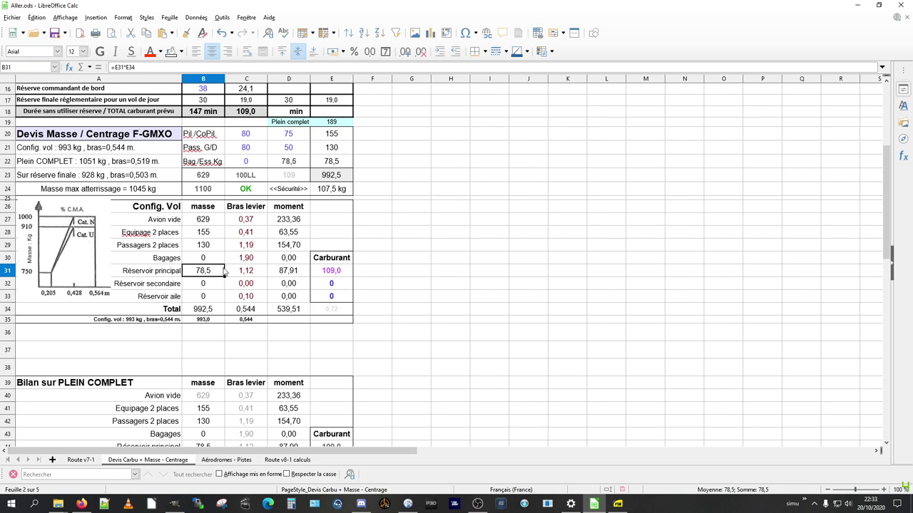
click(285, 276)
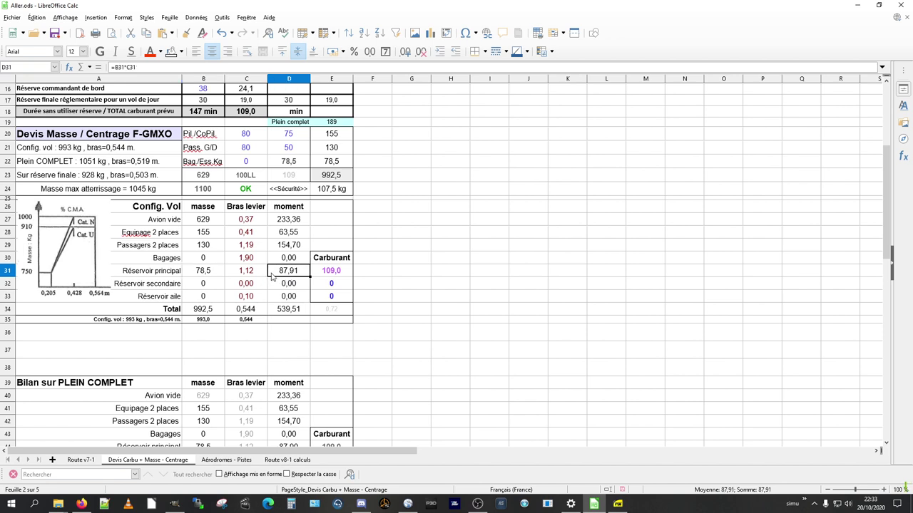
click(209, 286)
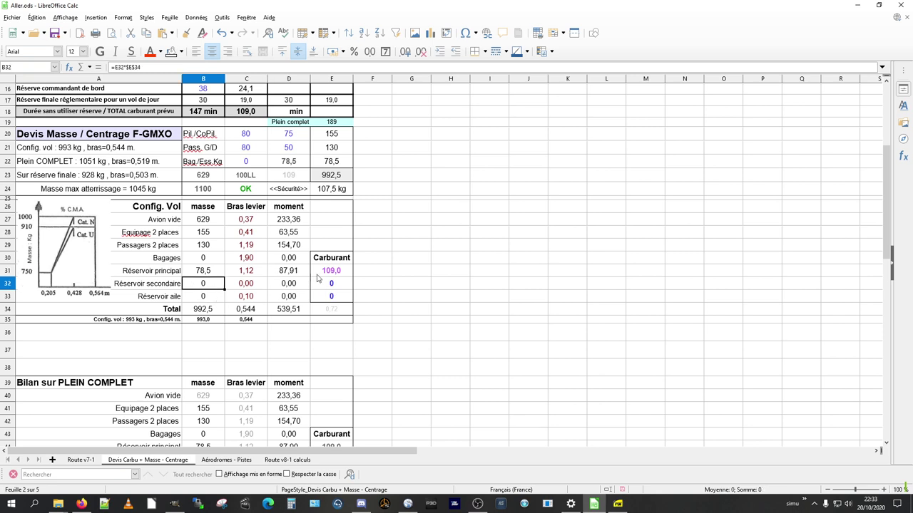
click(205, 297)
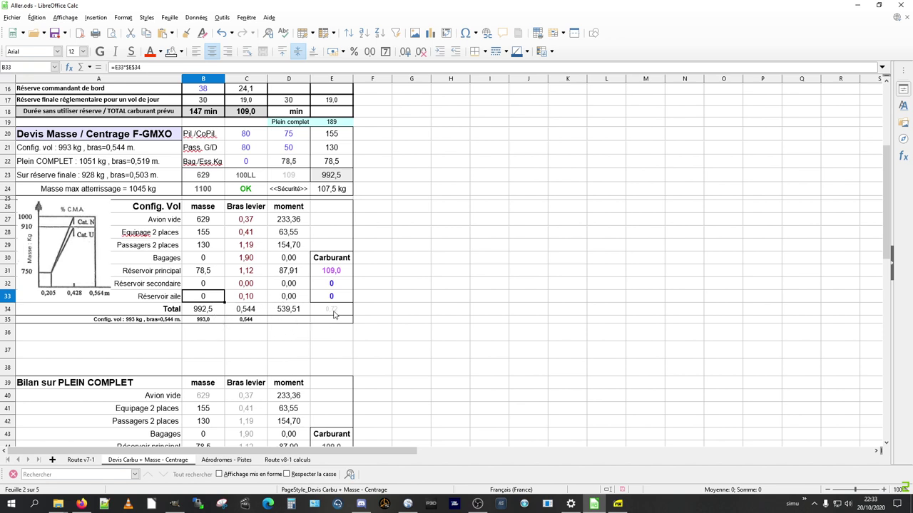
click(332, 313)
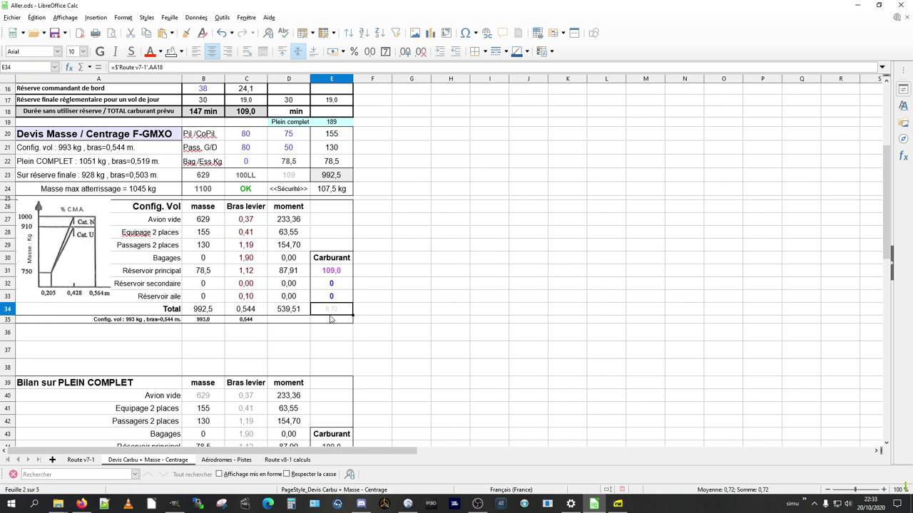
Check the fuel type and density used in the mass estimate against the 100LL and Jet A1 densities on the Route v7-1 sheet
click(248, 180)
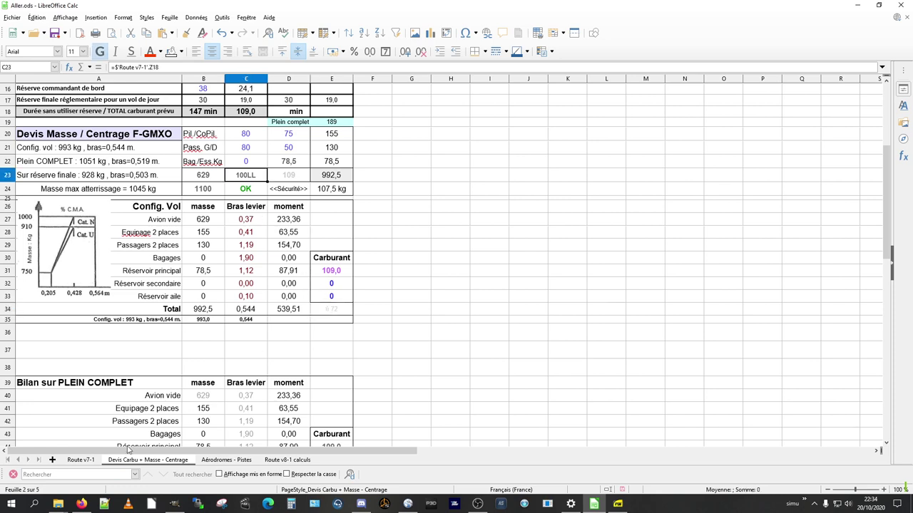
click(80, 459)
click(488, 262)
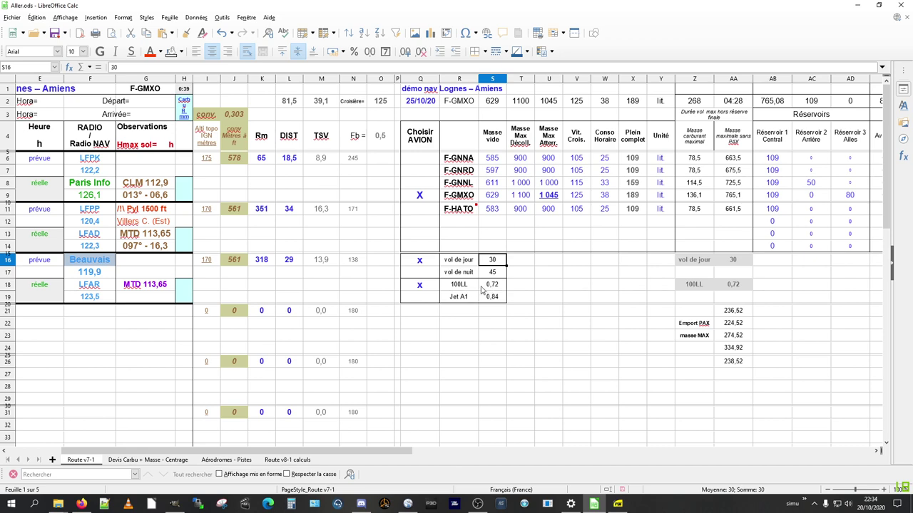
click(485, 288)
click(490, 298)
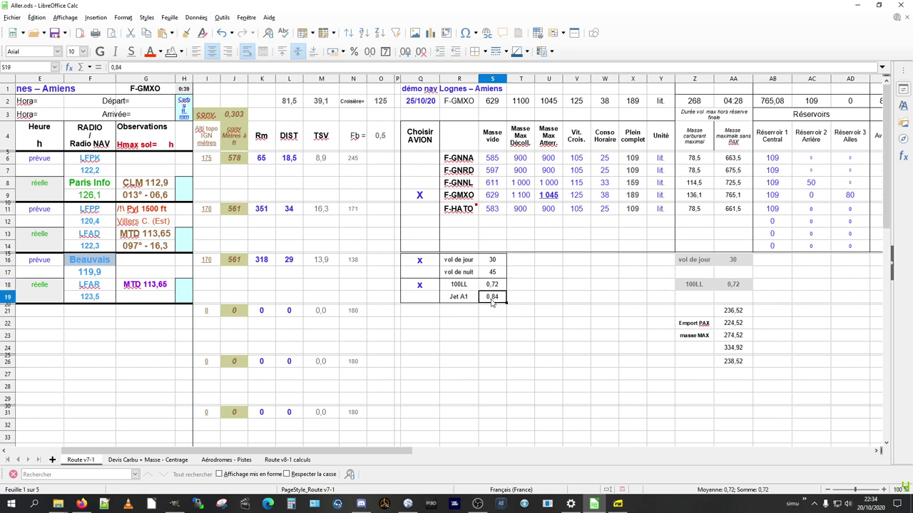
click(143, 460)
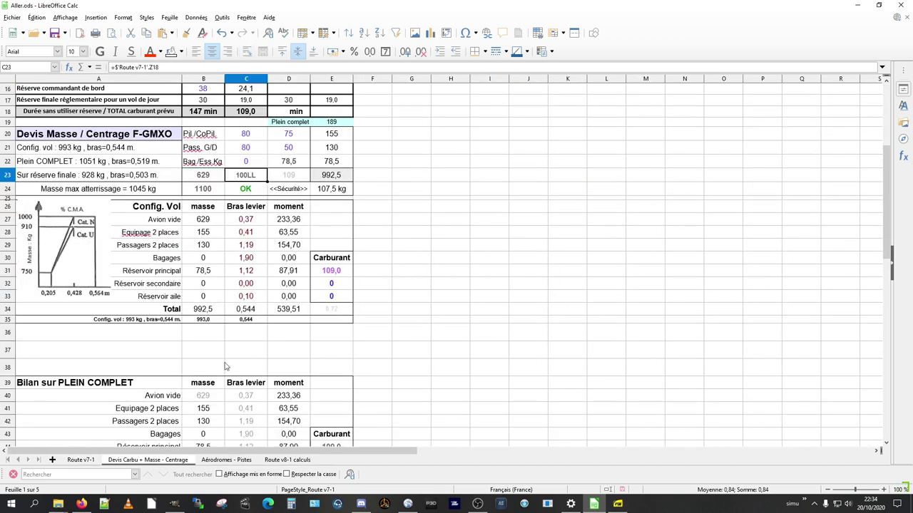
click(331, 309)
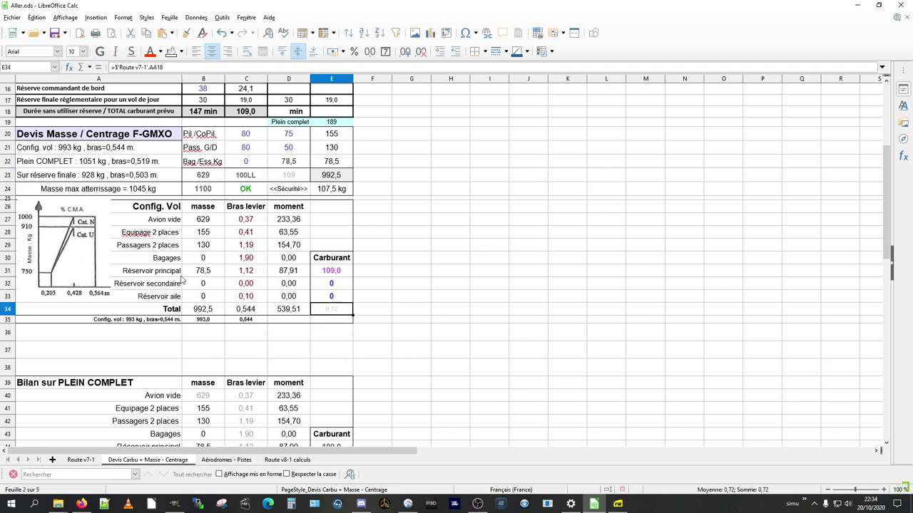
Review the mass and lever arm summaries for the flight configuration, full fuel and final reserve in A21:A23
scroll(176, 250, up, 2)
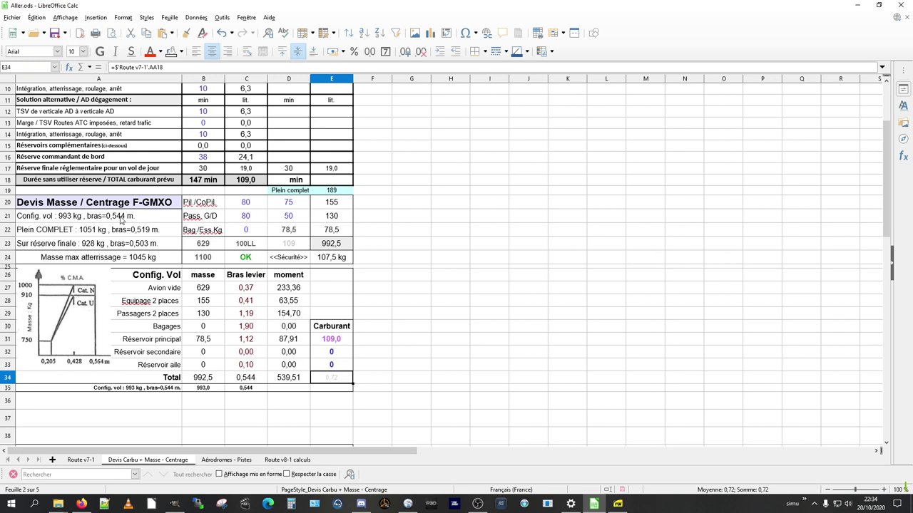
click(86, 221)
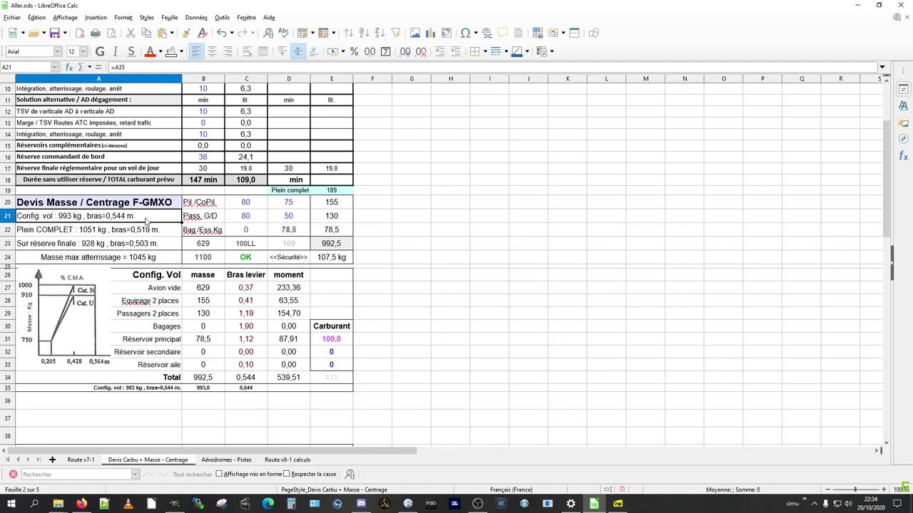
click(35, 235)
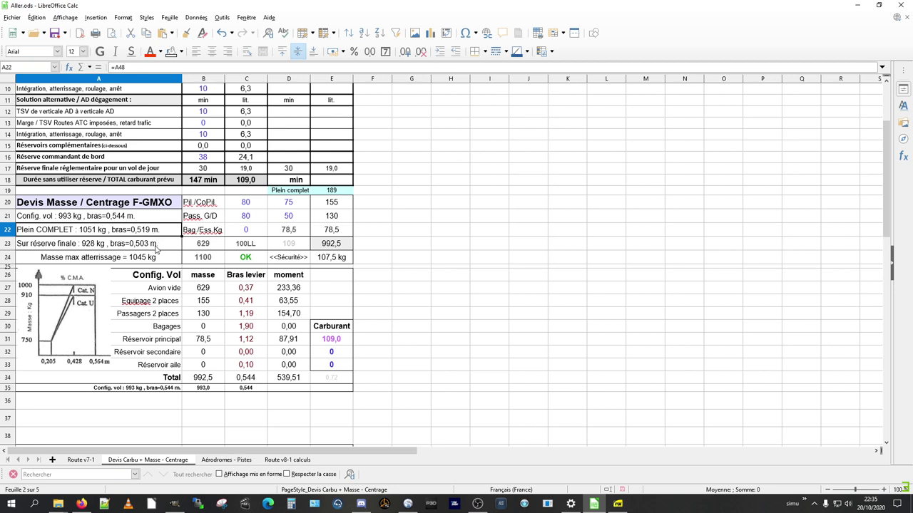
click(74, 248)
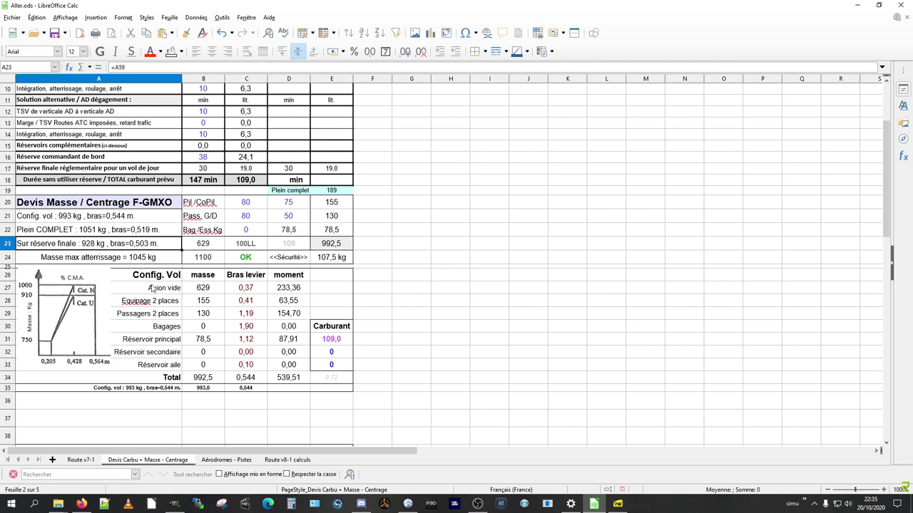
Examine the main tank's lever arm and the main and wing tank fuel quantities in the Bilan sur PLEIN COMPLET table
scroll(152, 288, down, 3)
click(142, 355)
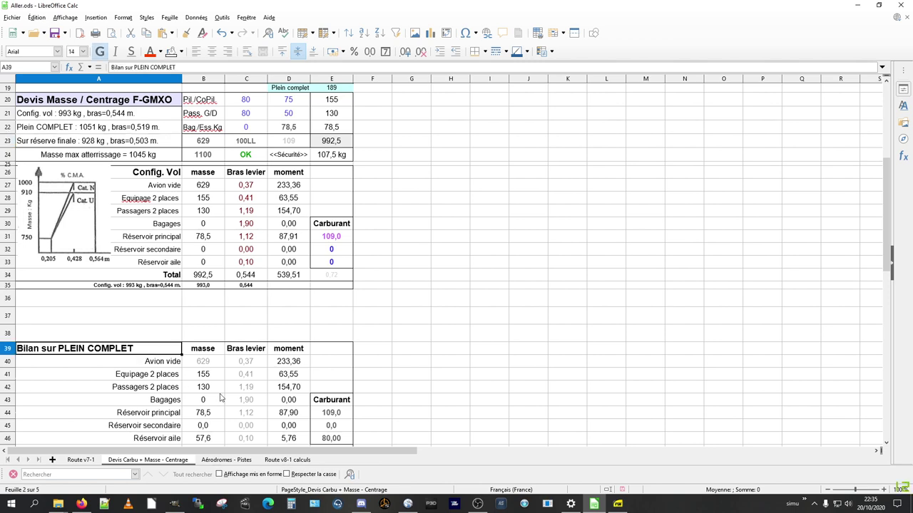
scroll(218, 355, down, 3)
scroll(270, 381, down, 2)
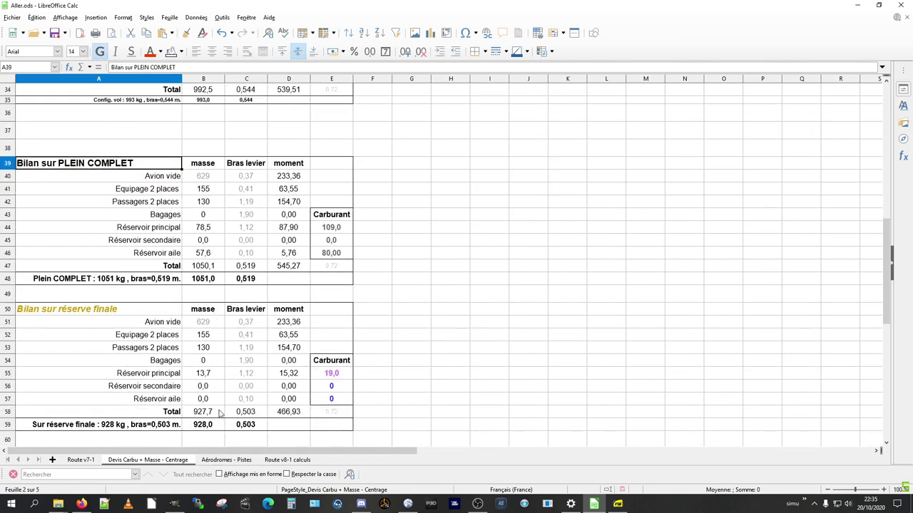
click(242, 228)
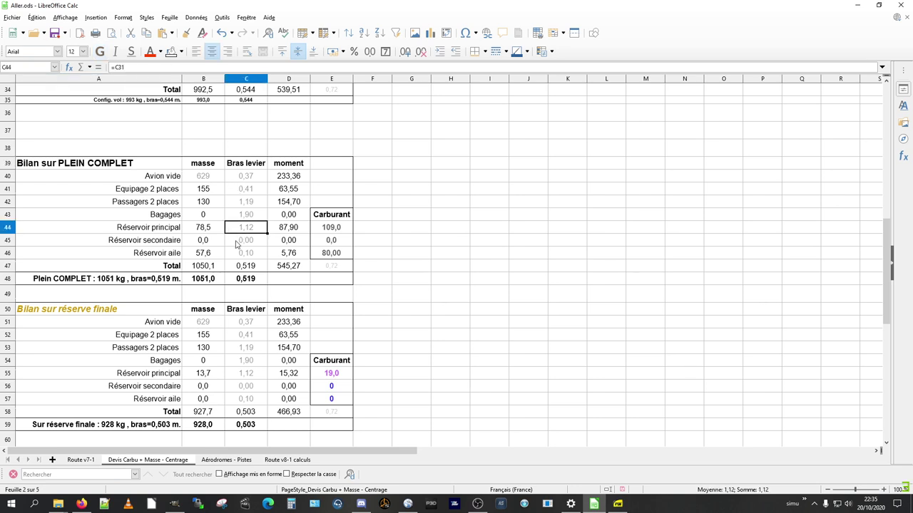
scroll(242, 245, up, 3)
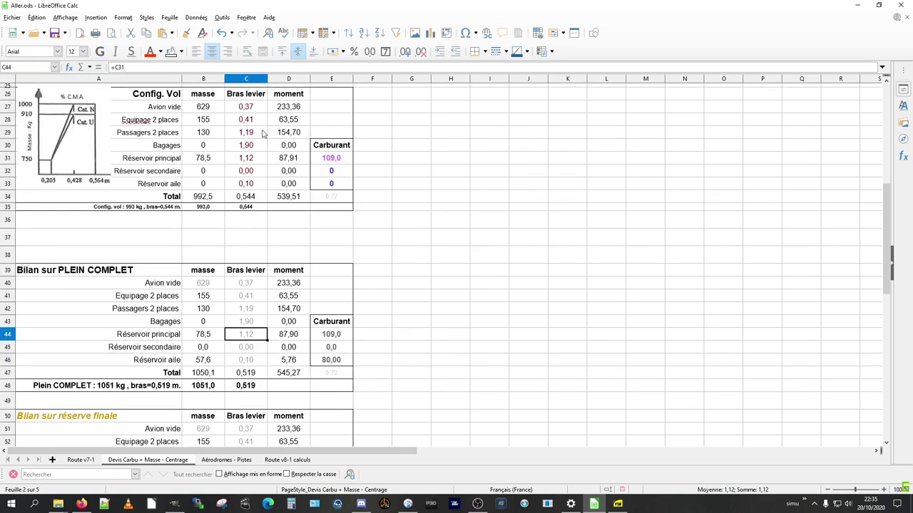
scroll(262, 134, up, 8)
scroll(305, 294, down, 9)
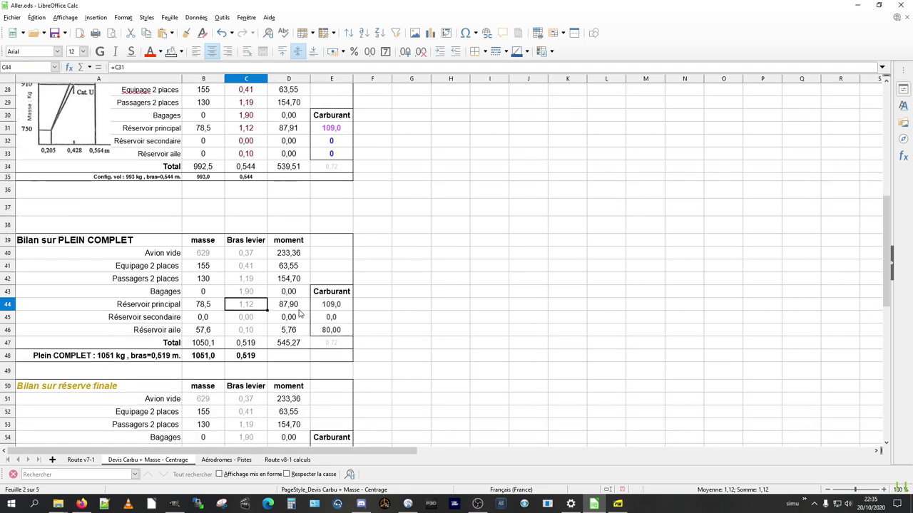
click(334, 307)
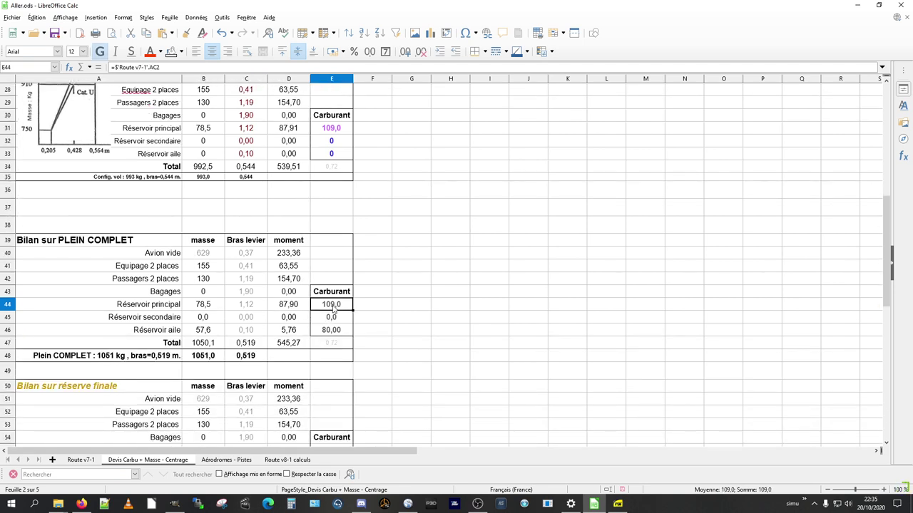
click(328, 335)
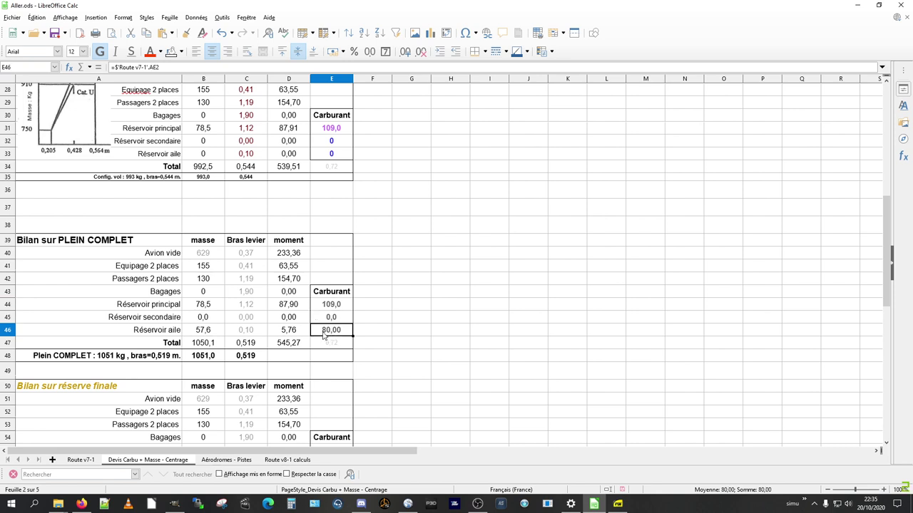
Trace the main tank fuel in the Bilan sur réserve finale table back to the regulatory final reserve in C17
scroll(325, 337, down, 3)
click(341, 335)
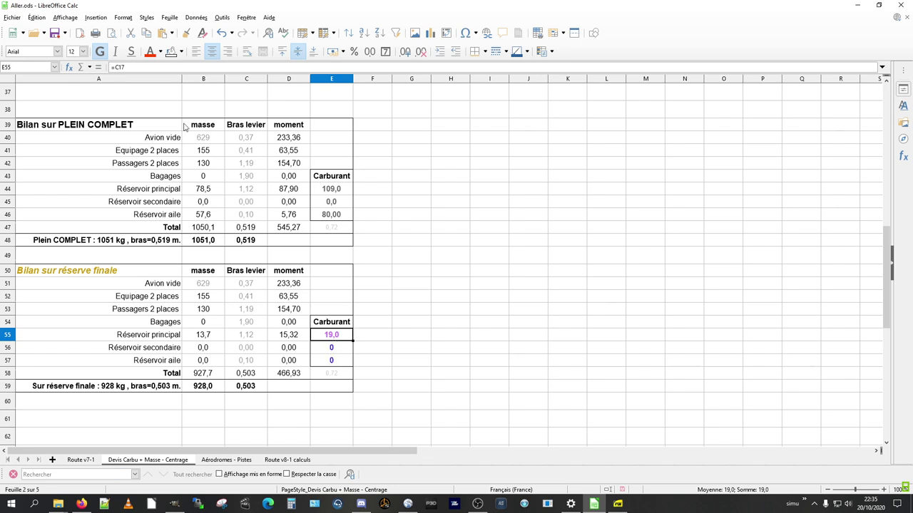
key(F2)
scroll(285, 292, up, 3)
scroll(285, 293, up, 8)
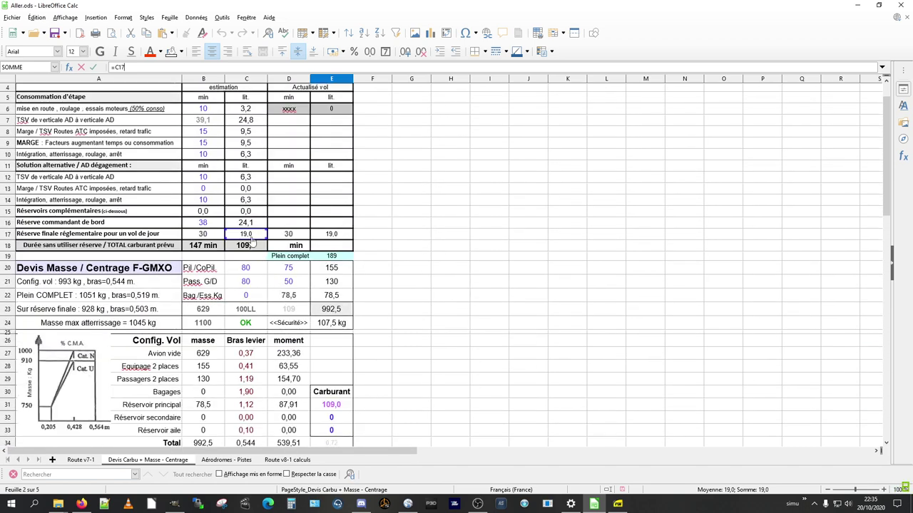
key(Escape)
click(246, 235)
scroll(320, 369, down, 4)
scroll(320, 369, down, 4)
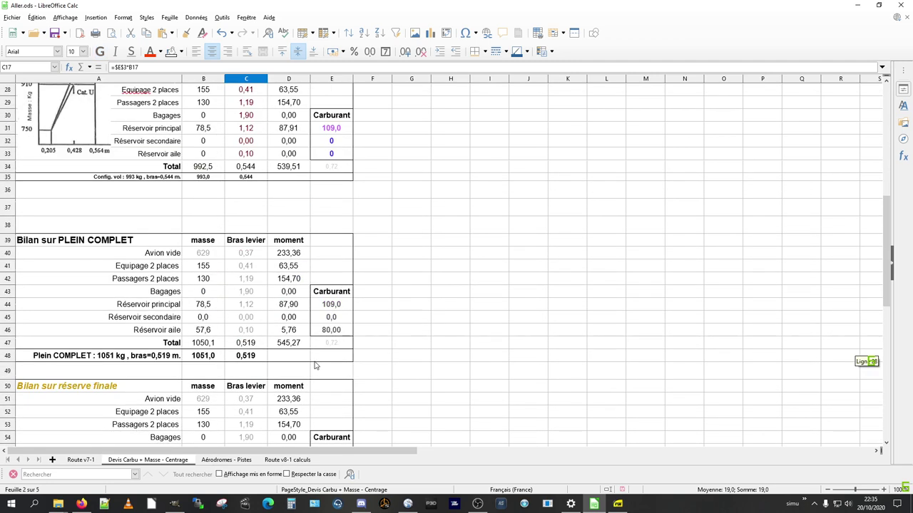
Compare the Config. vol, Plein COMPLET and Sur réserve finale summary lines with the maximum masses in row 24
scroll(303, 342, up, 6)
scroll(305, 341, up, 3)
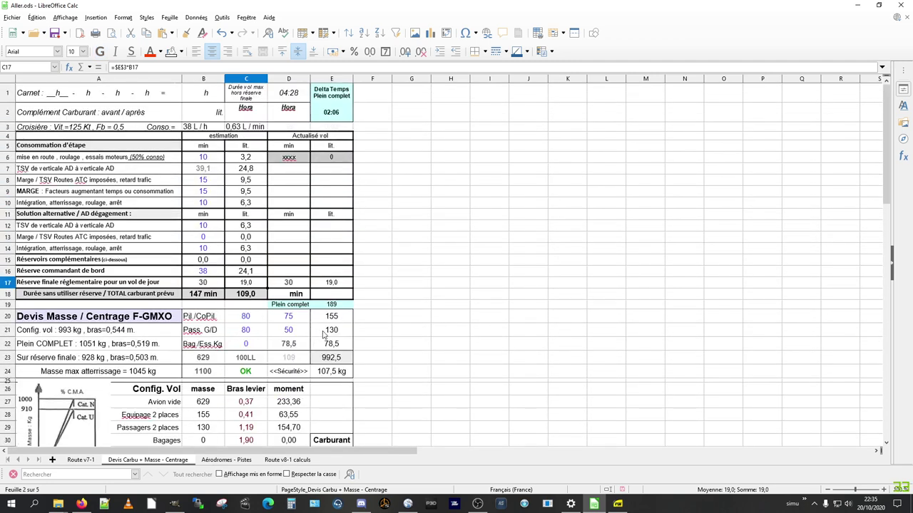
click(126, 332)
click(135, 346)
click(140, 358)
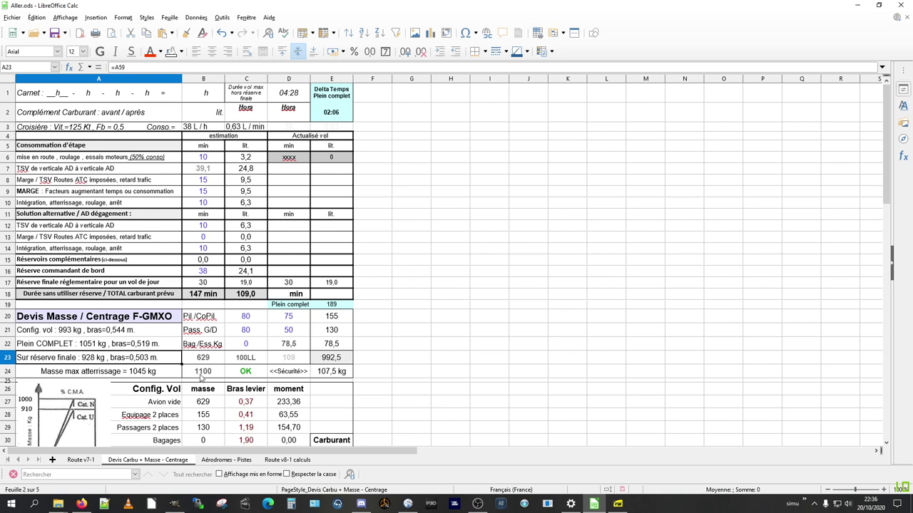
Examine the mass and centre of gravity envelope chart beside the Config. Vol table
scroll(202, 377, down, 3)
click(104, 315)
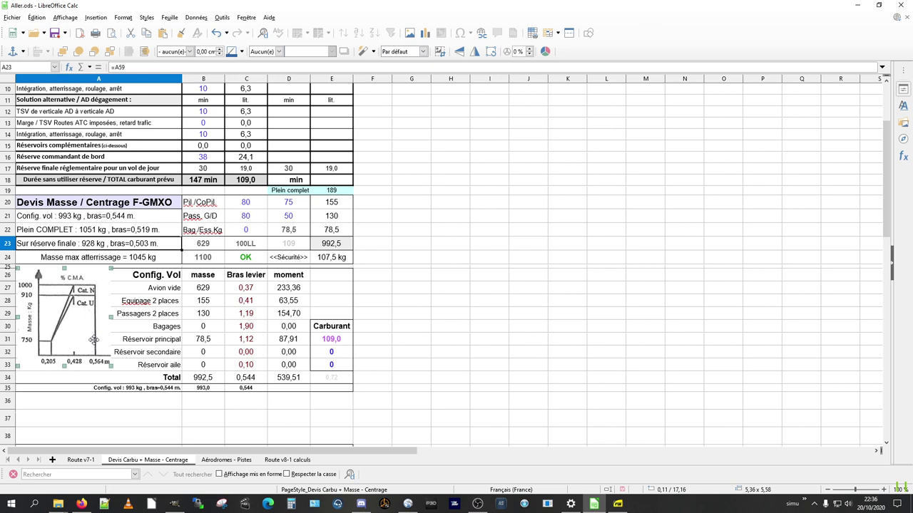
scroll(93, 339, up, 1)
click(412, 335)
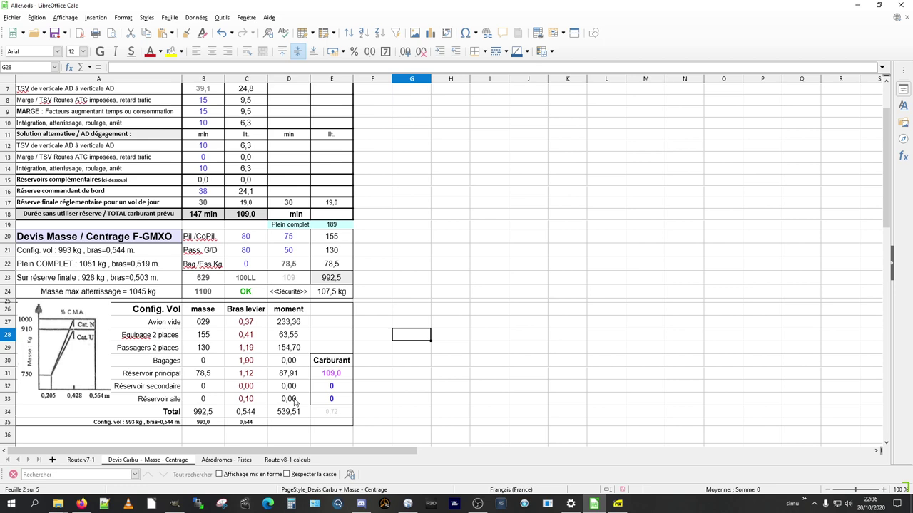
scroll(294, 401, up, 2)
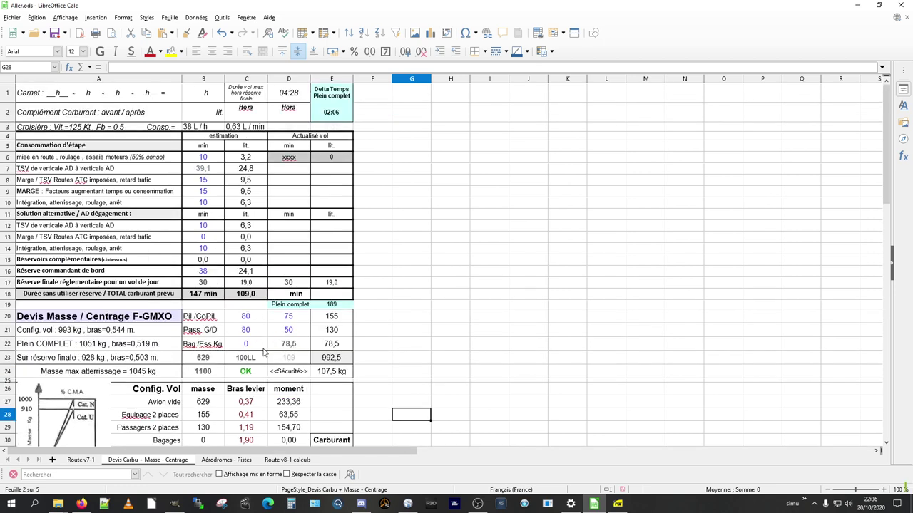
scroll(262, 355, down, 3)
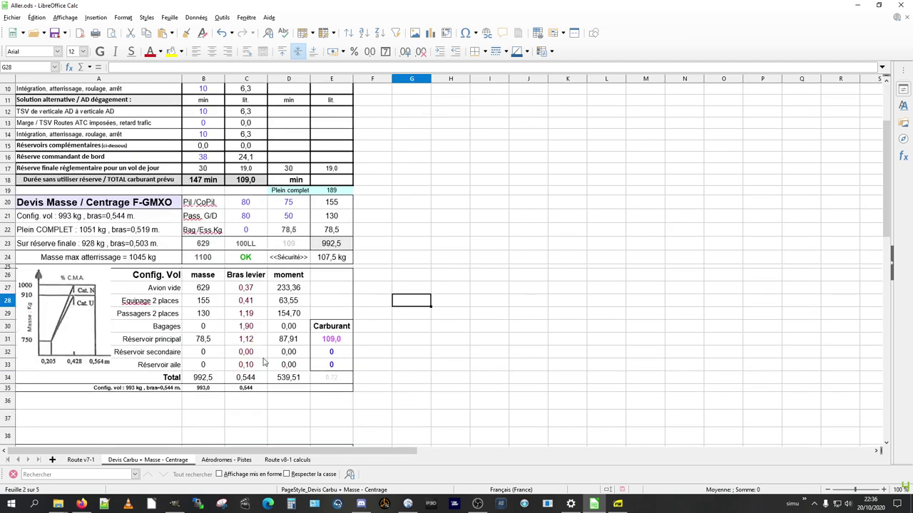
Enter LFAY Amiens as the destination airfield in the arrival briefing on the Aérodromes - Pistes sheet
click(207, 462)
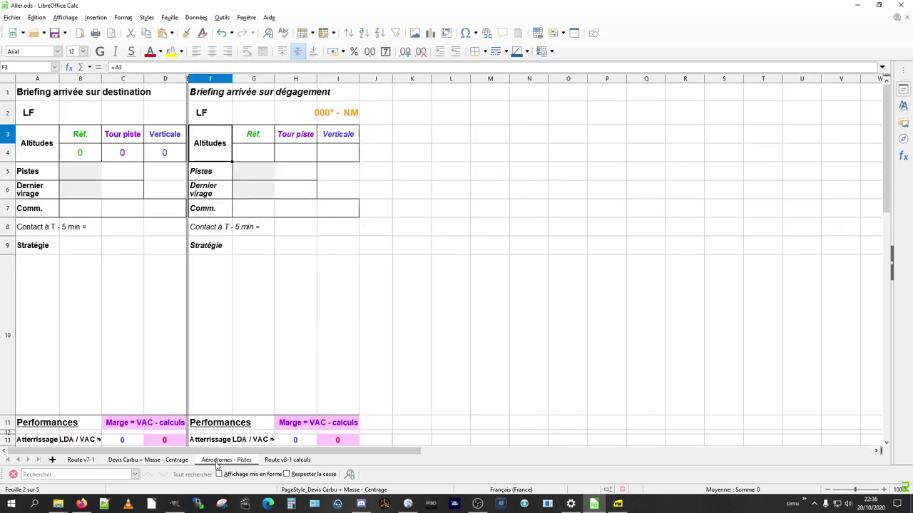
double_click(51, 110)
text(A)
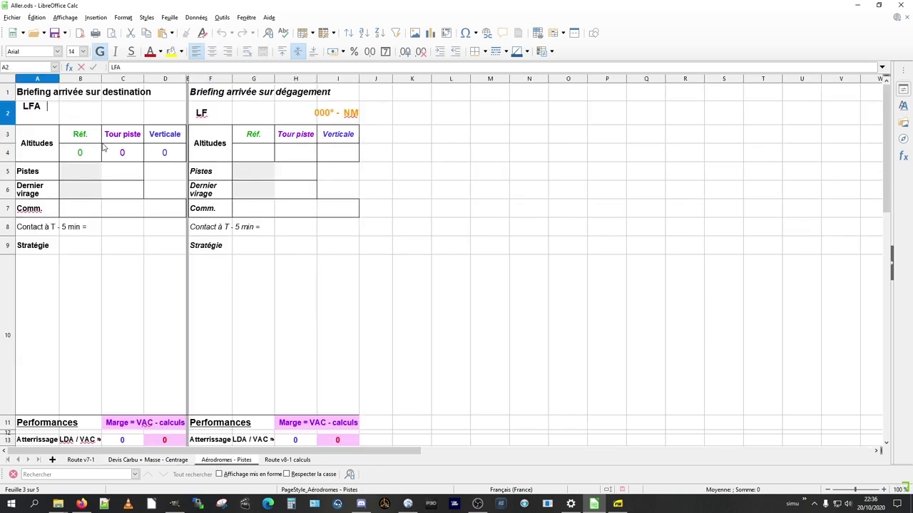
text(Y Amiens)
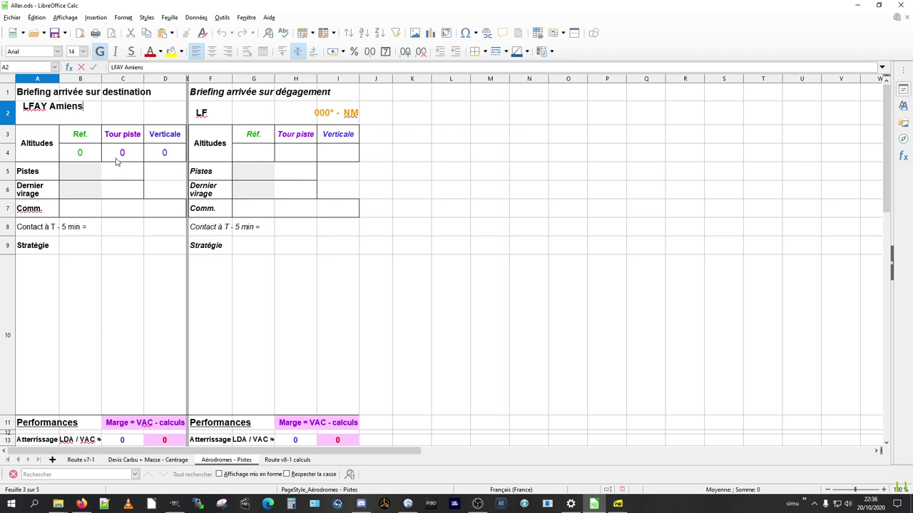
key(Return)
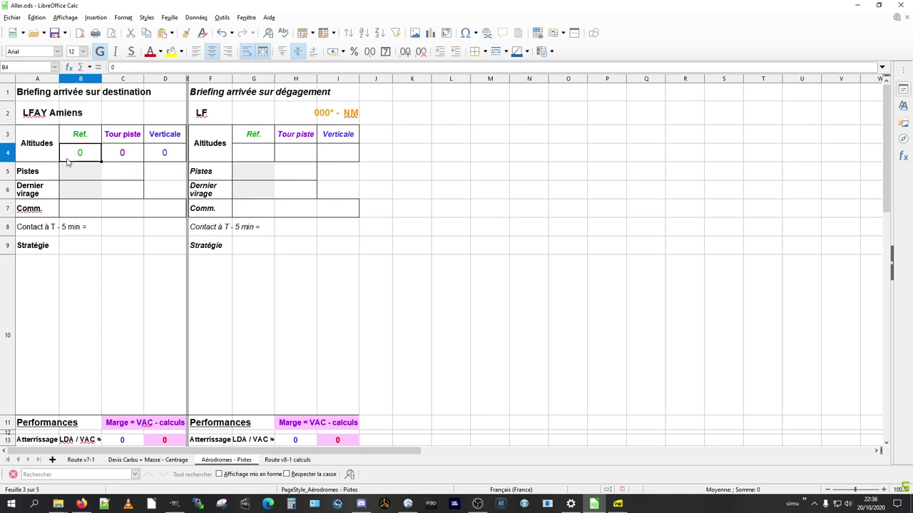
Look up the Amiens aerodrome altitude on the LFAY chart in Firefox and enter 208 as the destination's reference altitude in Calc
click(70, 160)
key(alt+Tab)
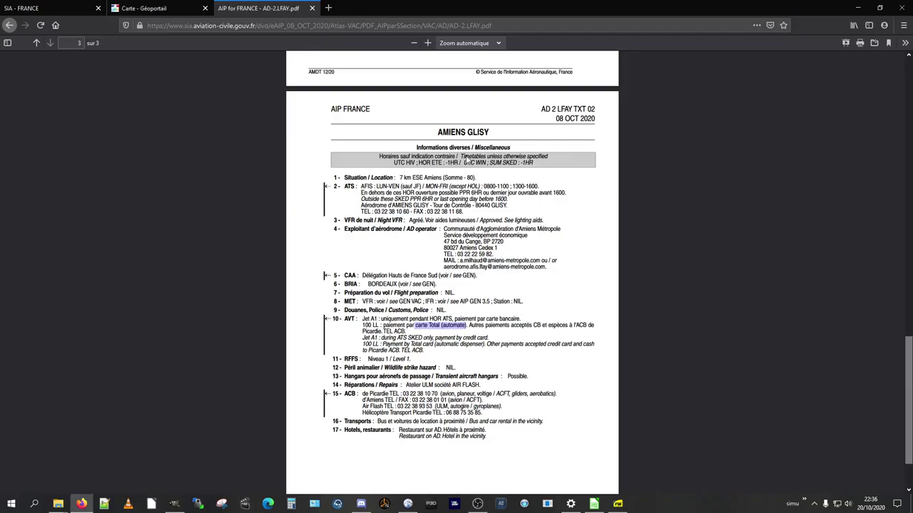
scroll(599, 243, up, 20)
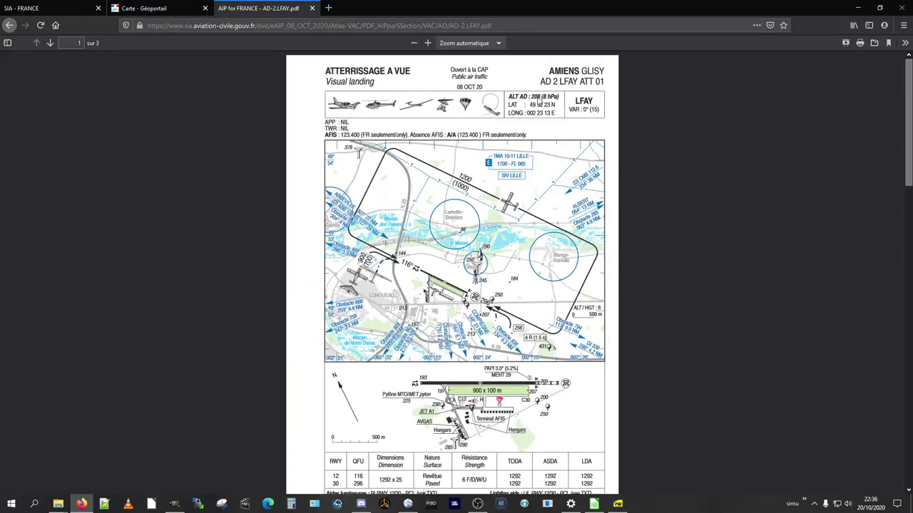
key(alt+Tab)
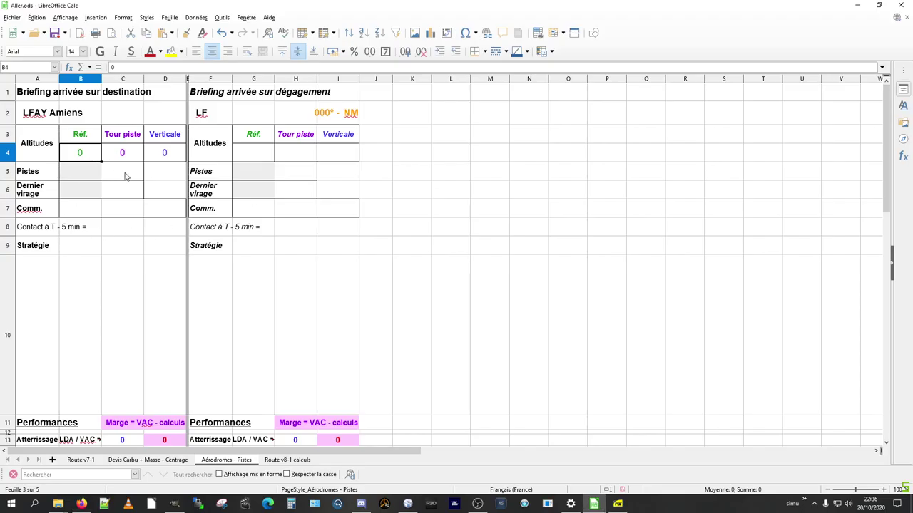
text(208)
key(Tab)
Check the circuit altitude on the LFAY chart, then set the destination's Tour piste altitude to 1200 and Verticale altitude to 1700
key(alt+Tab)
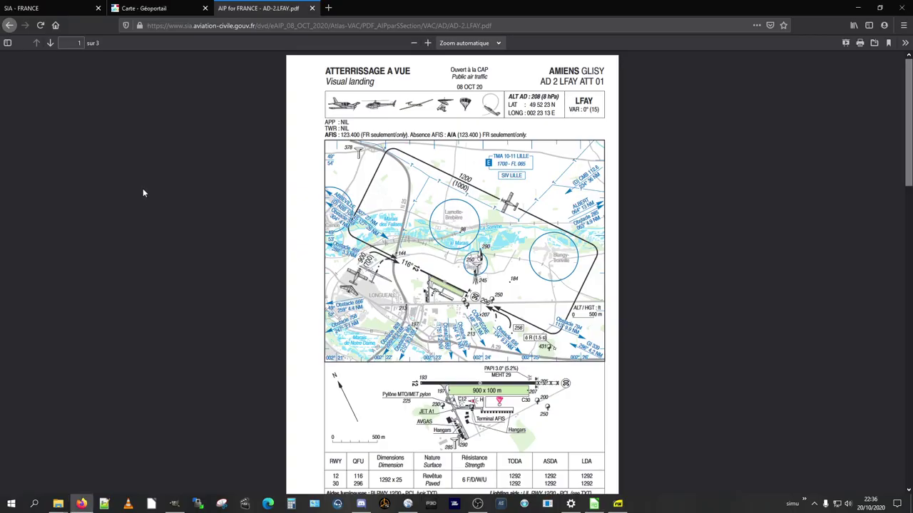
key(alt+Tab)
text(1200)
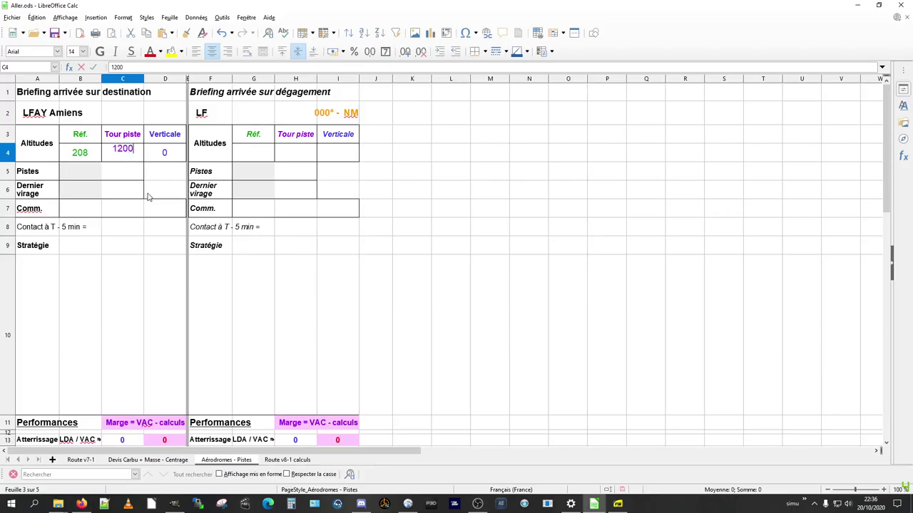
key(alt+Tab)
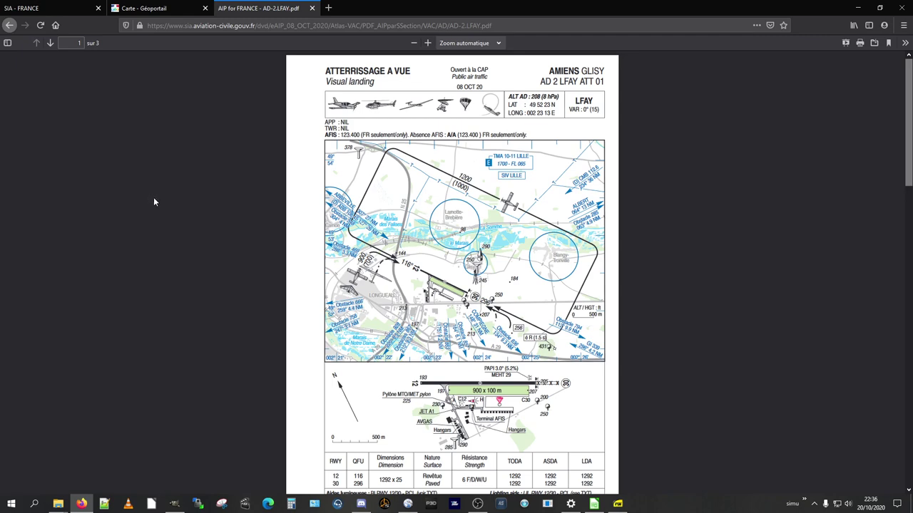
key(alt+Tab)
key(Tab)
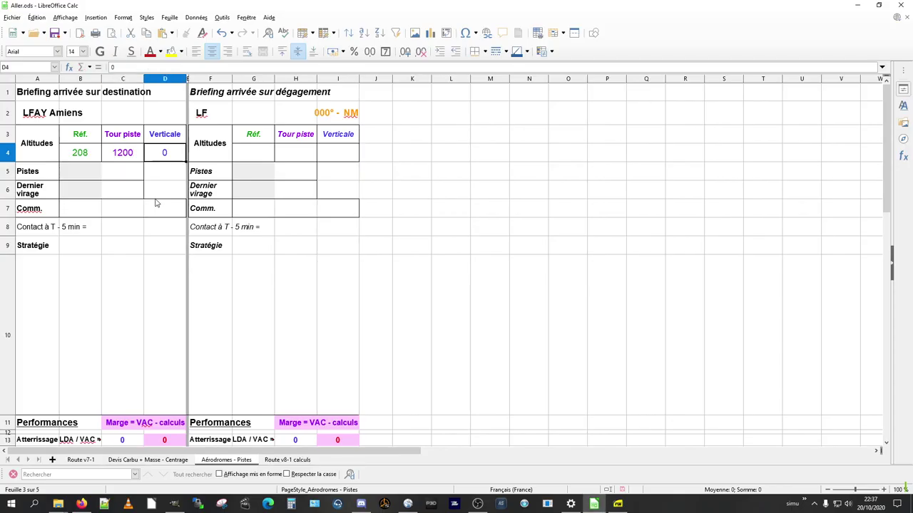
text(1700)
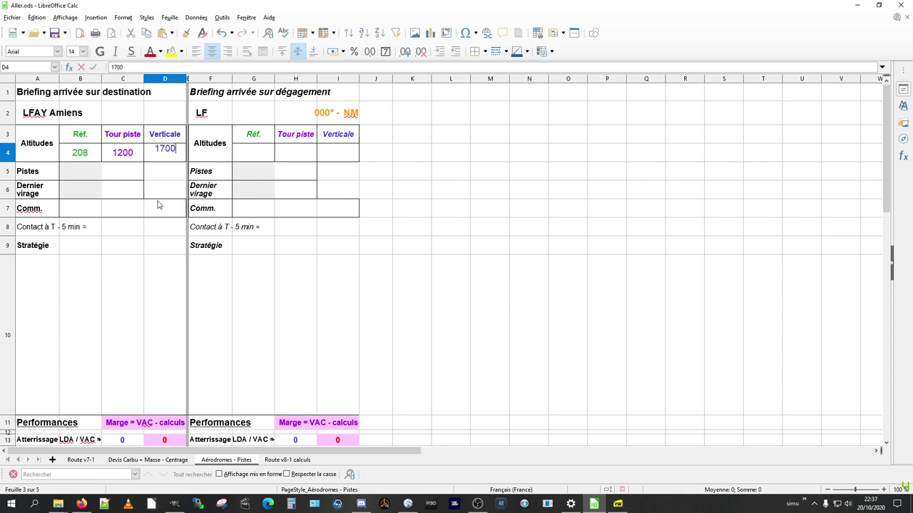
key(Return)
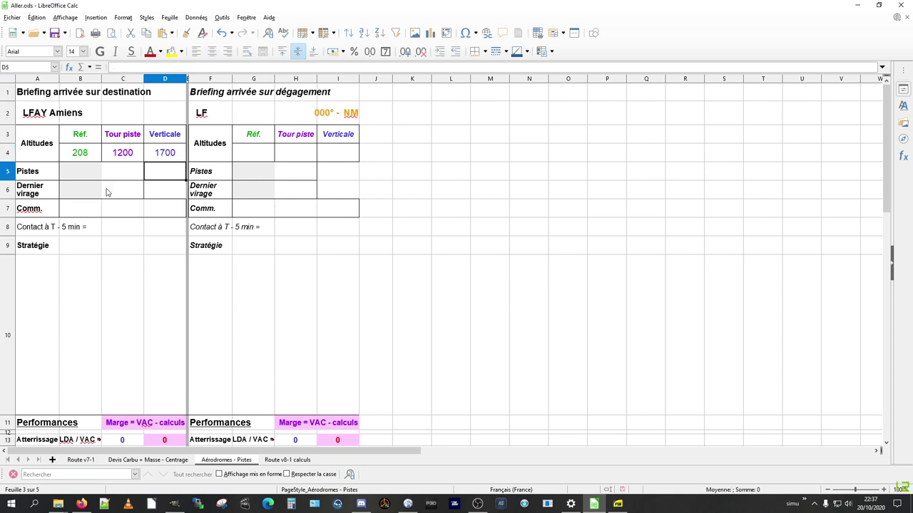
Consult the LFAY chart for the runways and enter 12 in the first destination Pistes cell, B5
click(93, 182)
key(alt+Tab)
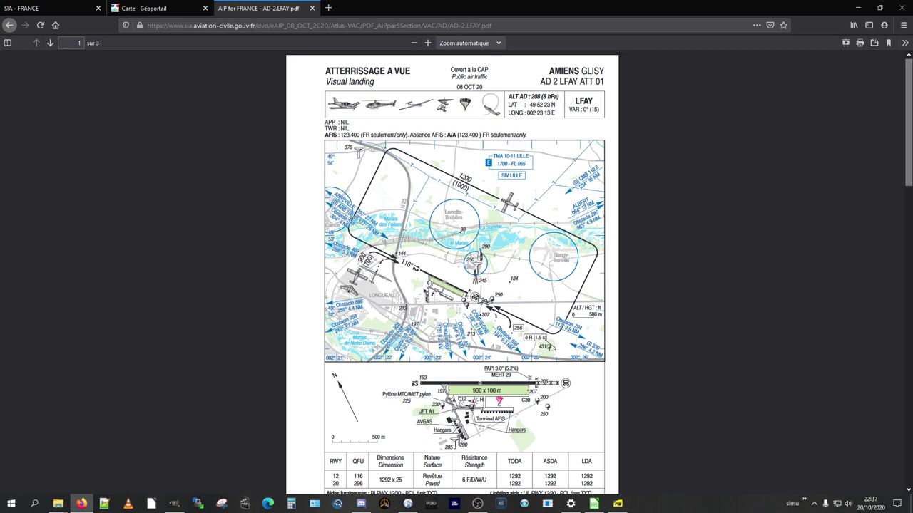
key(alt+Tab)
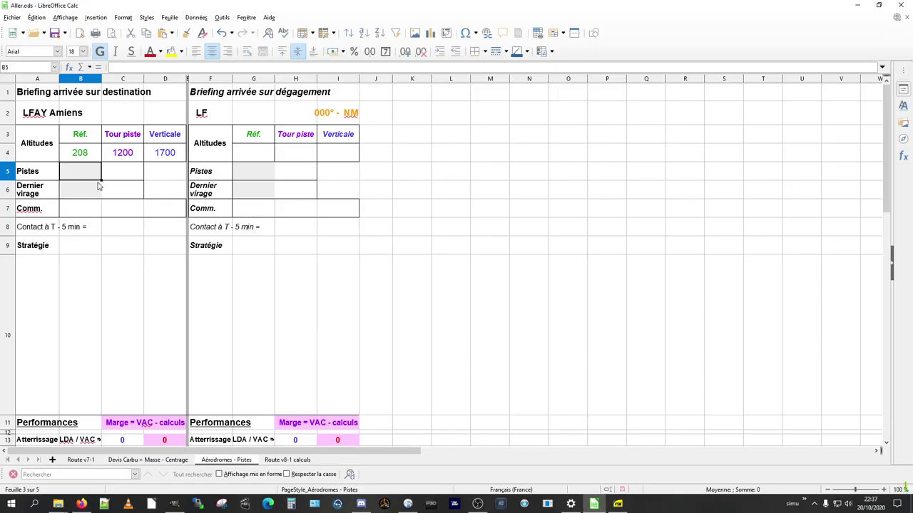
text(12)
key(Return)
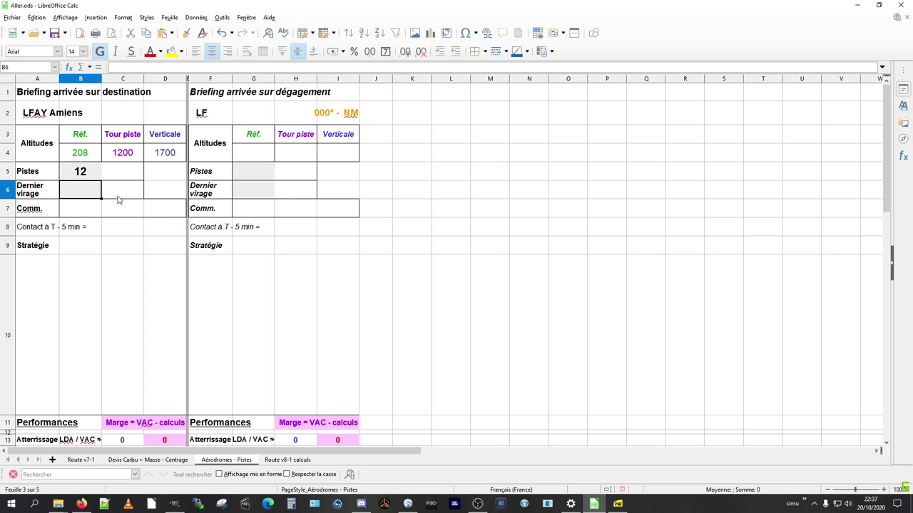
Try to enter the opposite runway as (30) in cell B6 below runway 12
text((30)
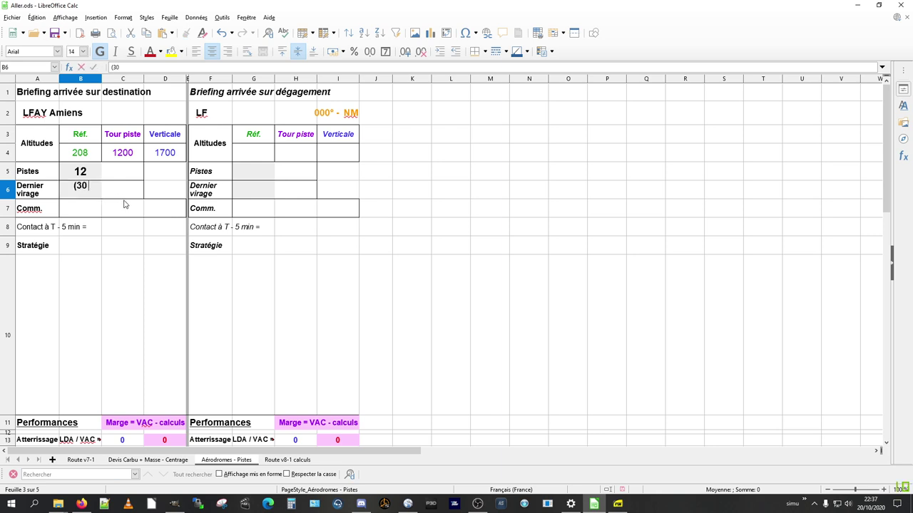
text())
key(Return)
key(Up)
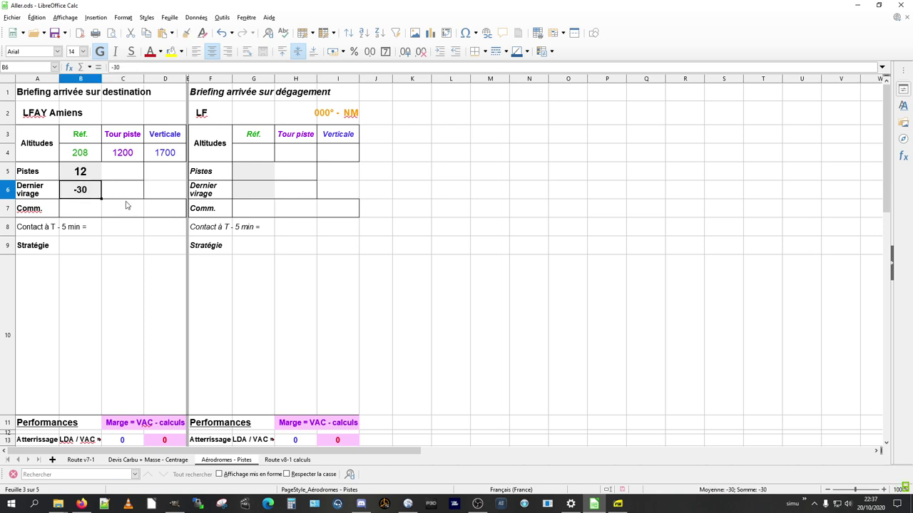
key(F2)
key(Home)
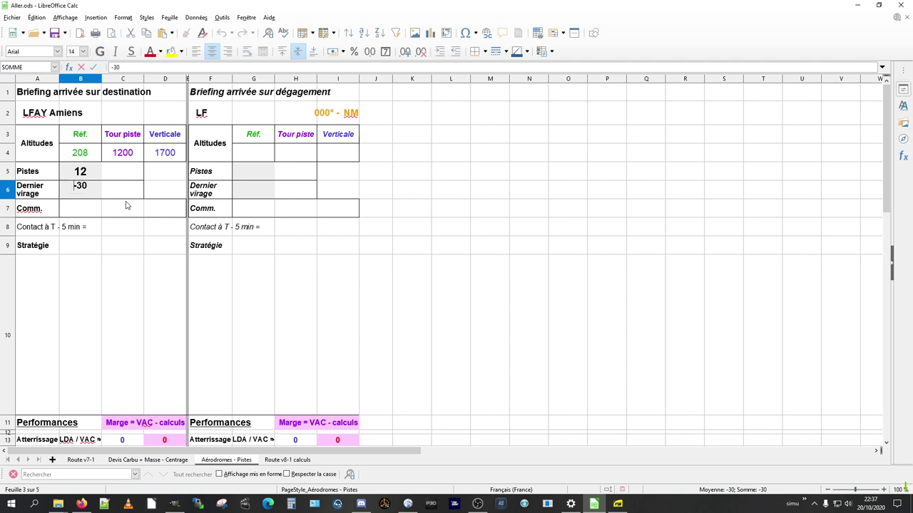
key(Delete)
text(()
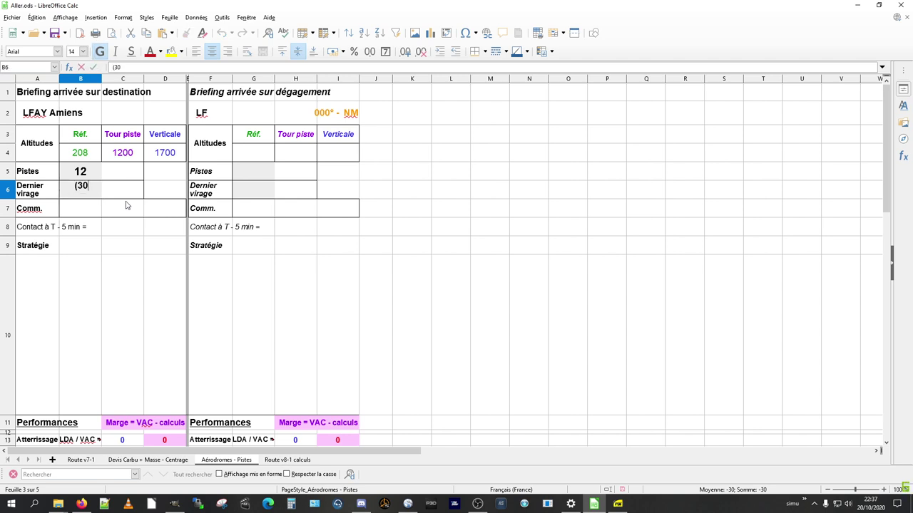
key(Return)
key(Up)
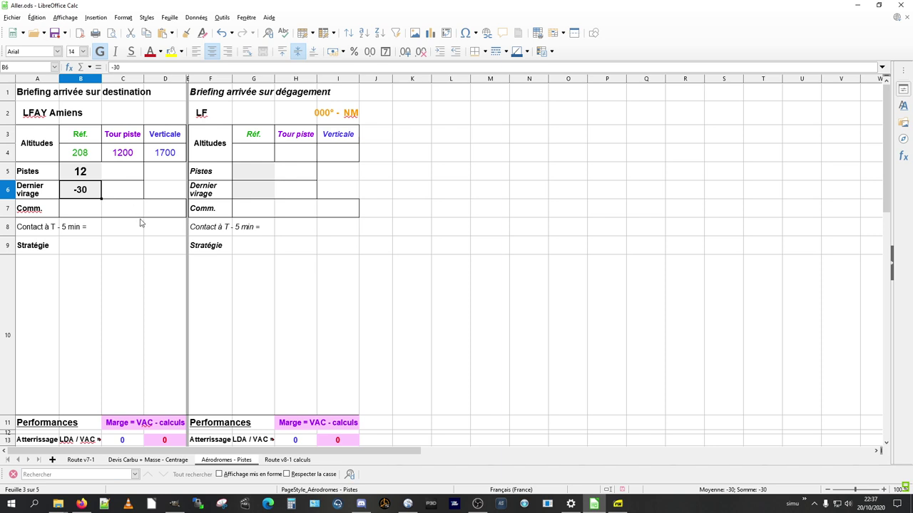
Format cell B6 as text and re-enter the opposite runway as (30)
key(ctrl+1)
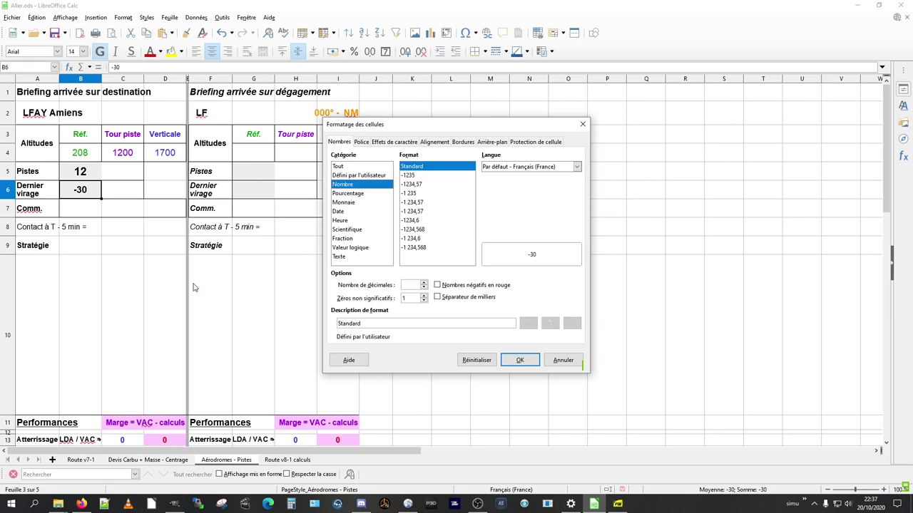
click(344, 259)
click(520, 361)
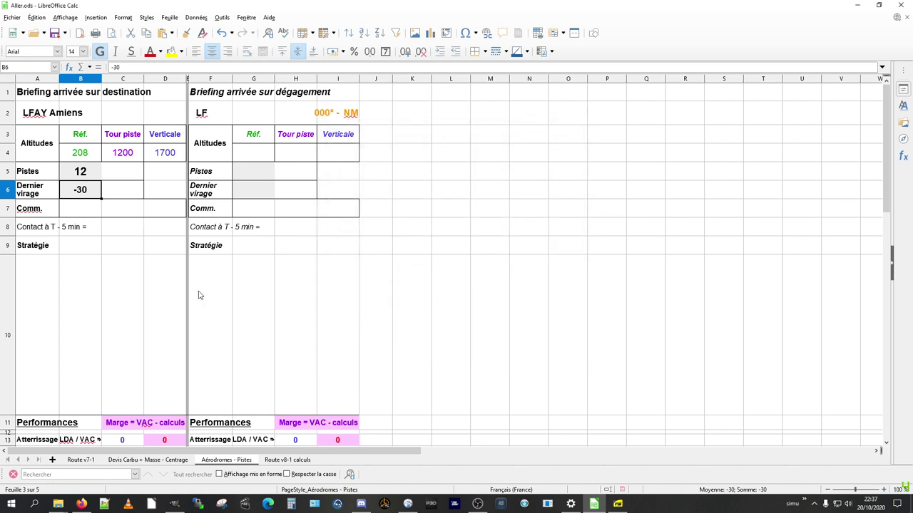
click(124, 249)
click(87, 195)
key(Delete)
text((30))
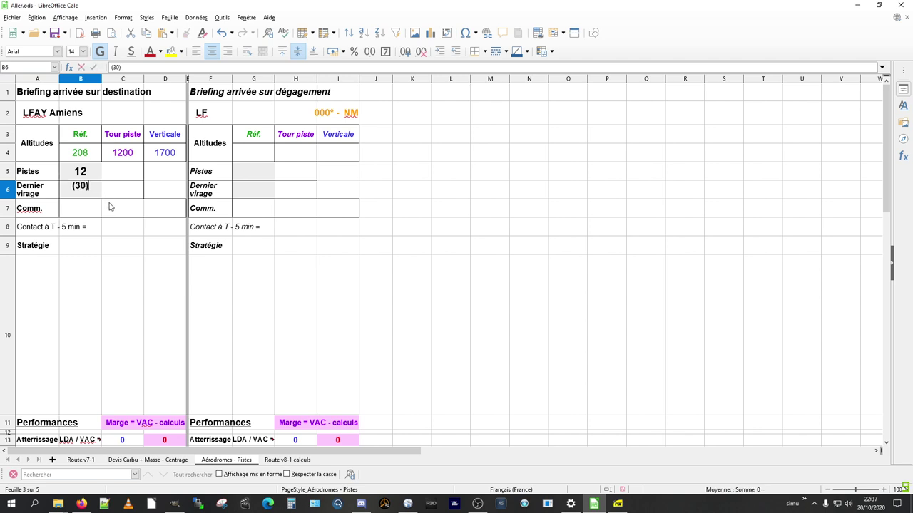
key(Return)
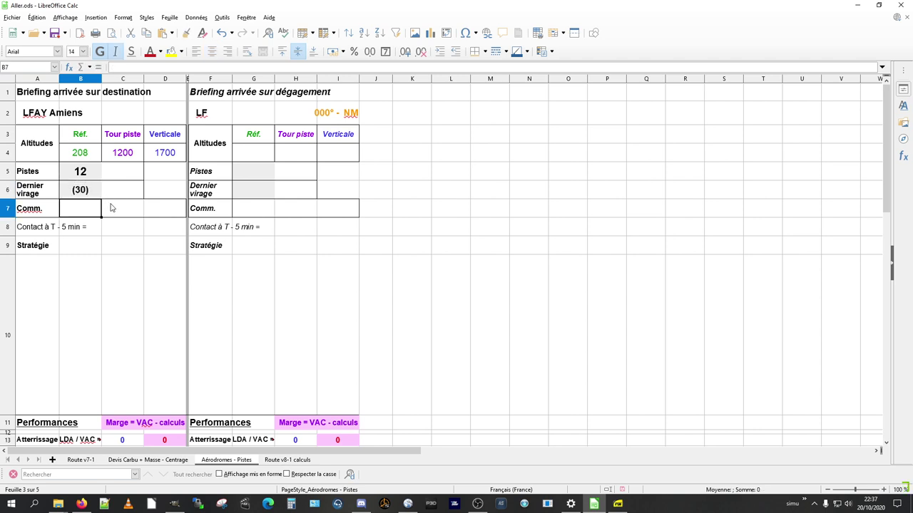
Examine the runway 12/30 circuit on the enlarged LFAY chart against the runway entries in B5 and B6
key(alt+Tab)
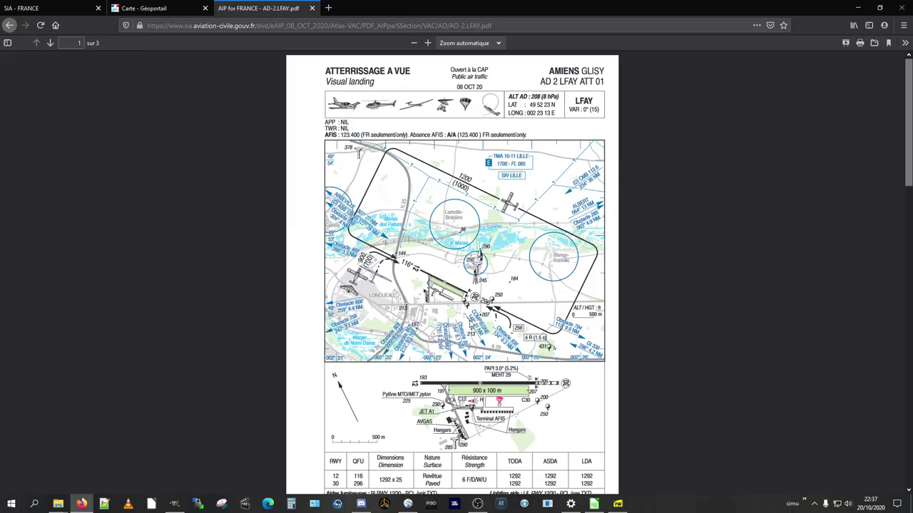
scroll(476, 307, up, 2)
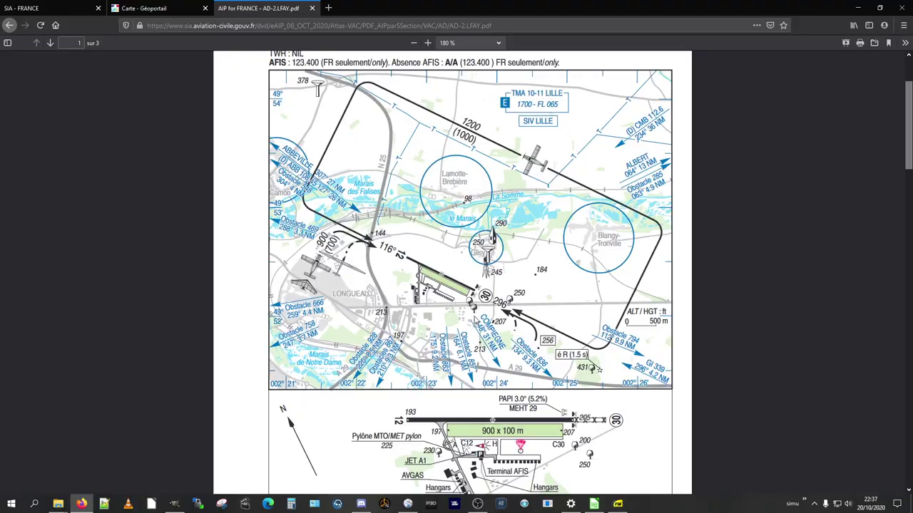
key(alt+Tab)
click(87, 176)
click(90, 190)
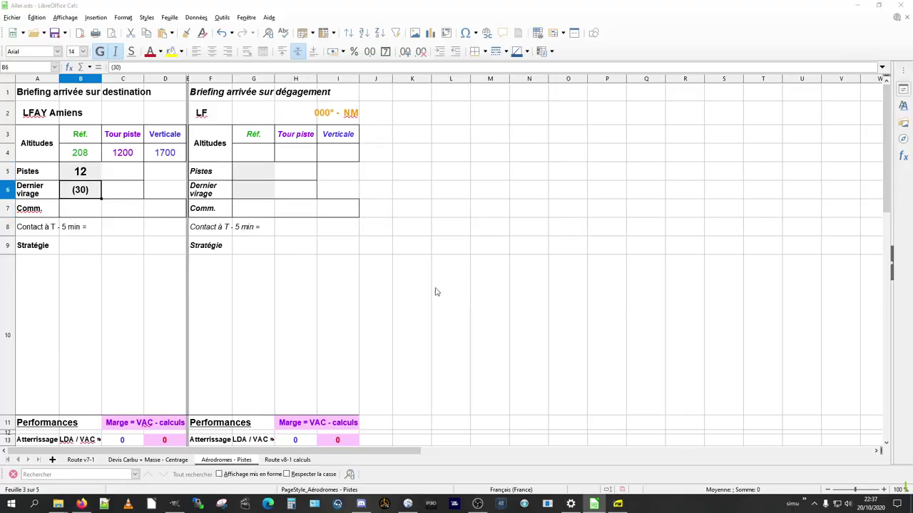
key(alt+Tab)
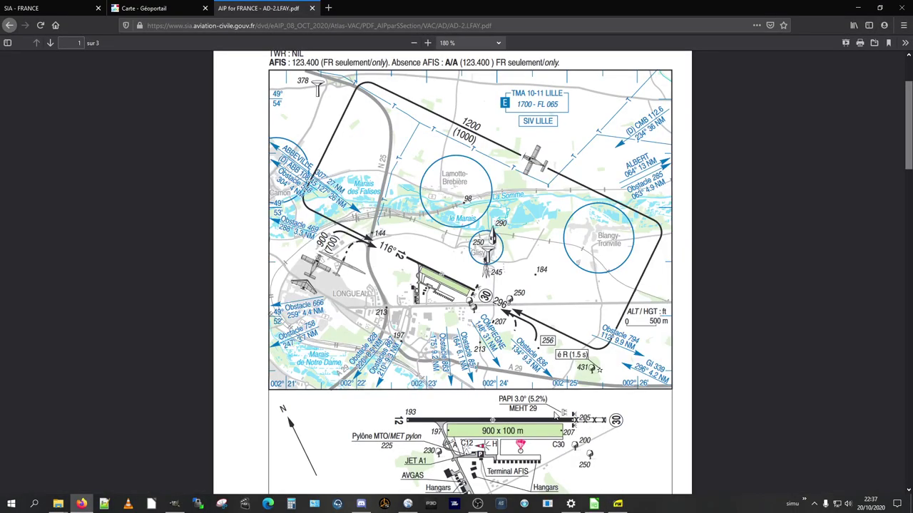
key(alt+Tab)
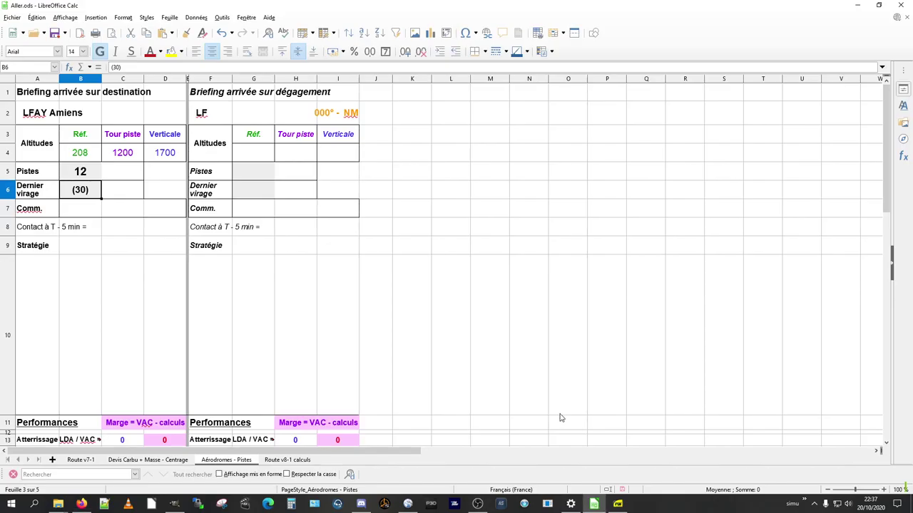
click(80, 177)
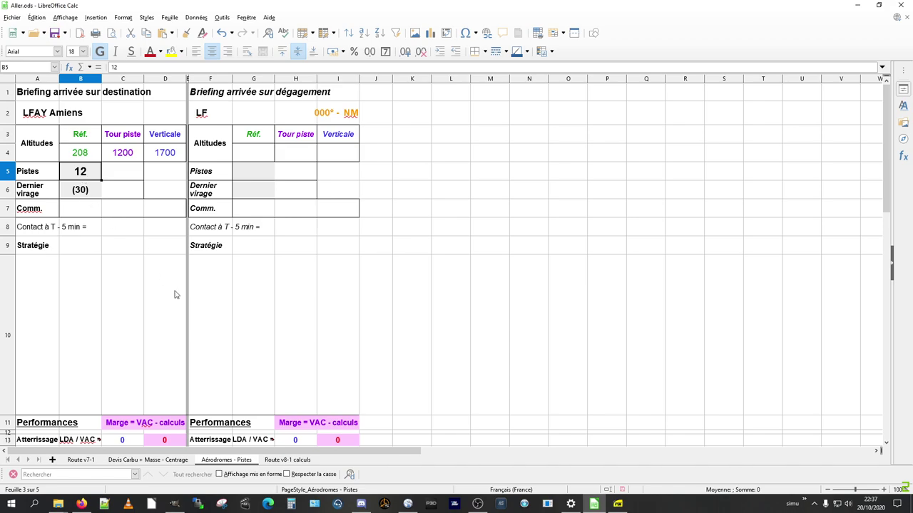
key(alt+Tab)
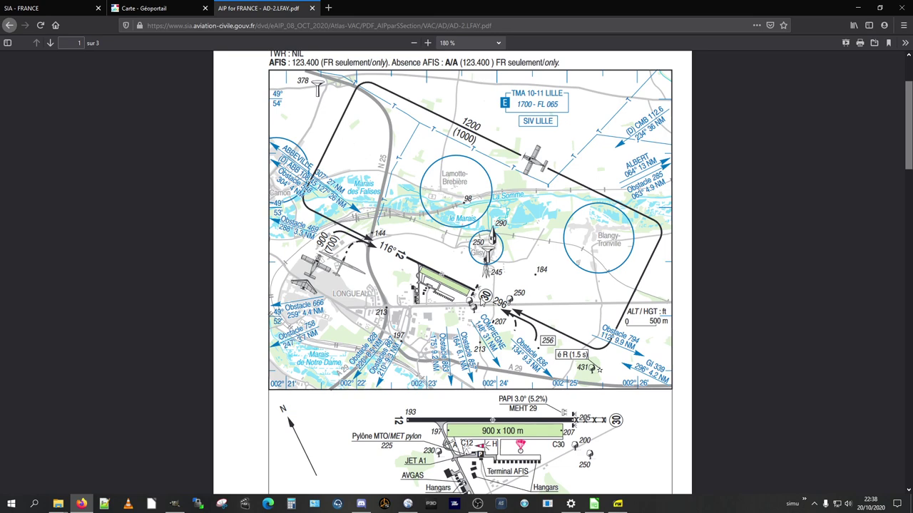
key(alt+Tab)
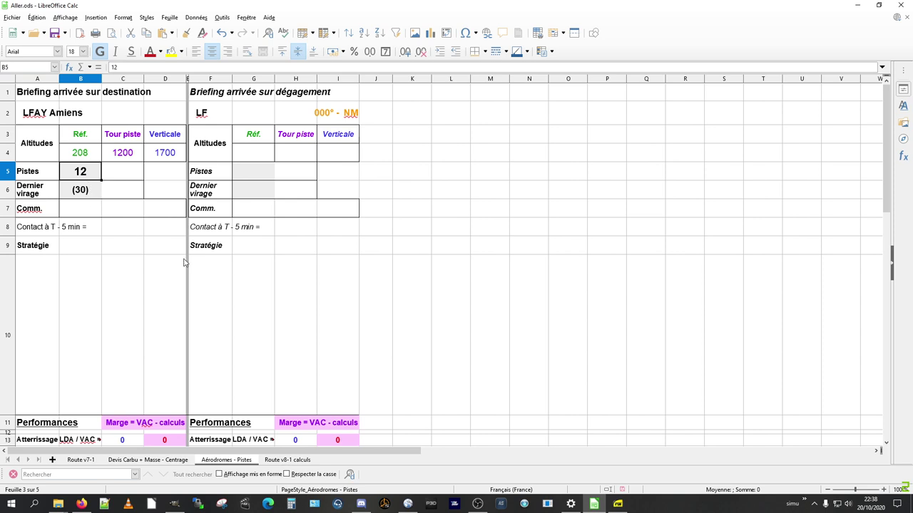
Consult the LFAY chart and enter 700 beside runways 12 and (30), in destination briefing cells C5 and C6
click(108, 173)
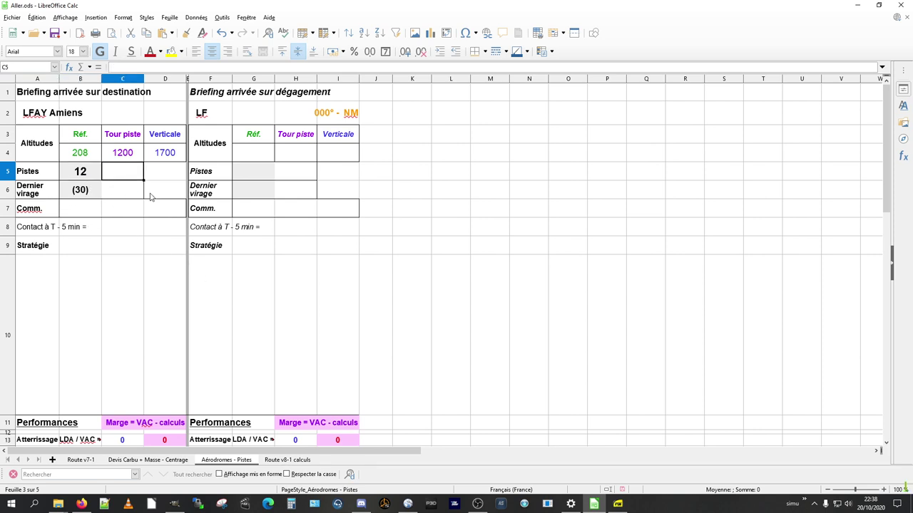
key(alt+Tab)
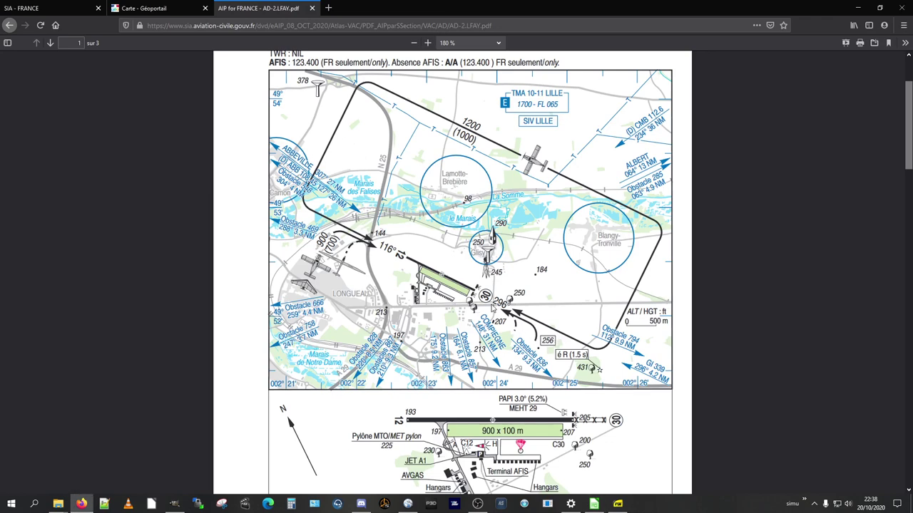
scroll(442, 289, up, 3)
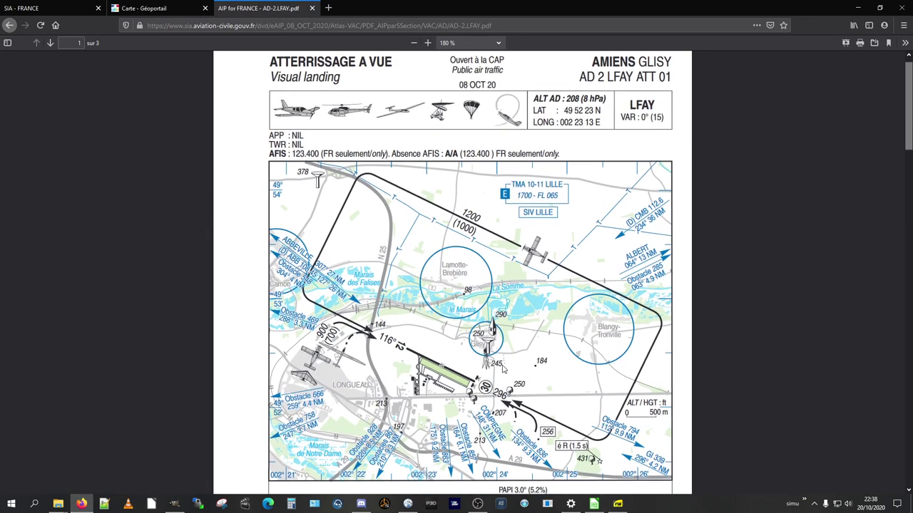
scroll(503, 367, down, 3)
scroll(535, 371, down, 3)
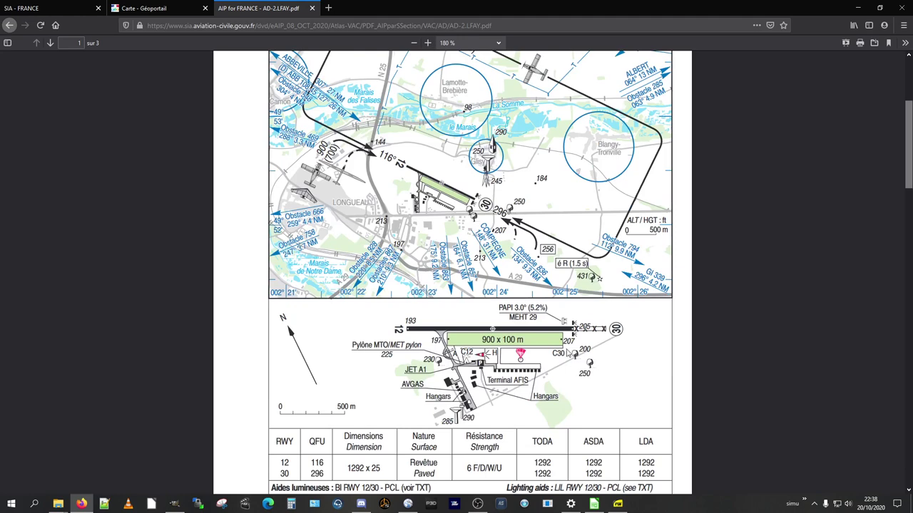
key(alt+Tab)
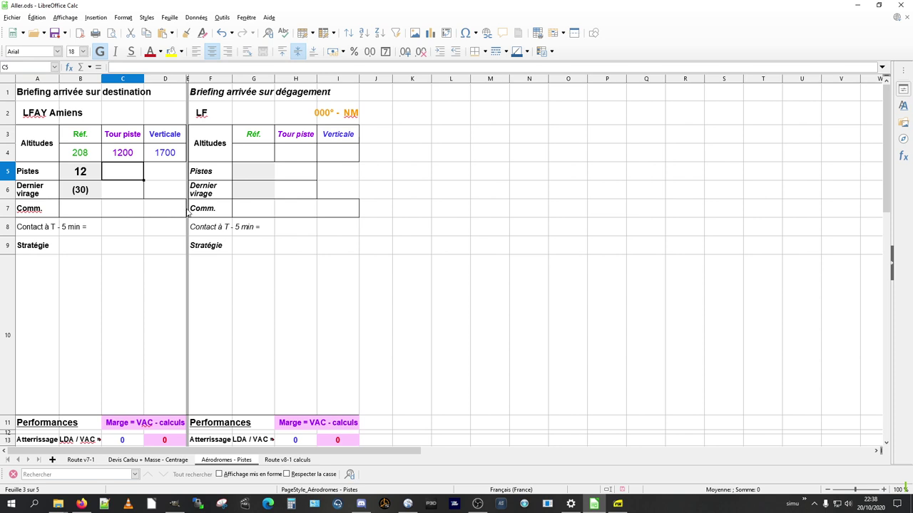
text(700)
key(Return)
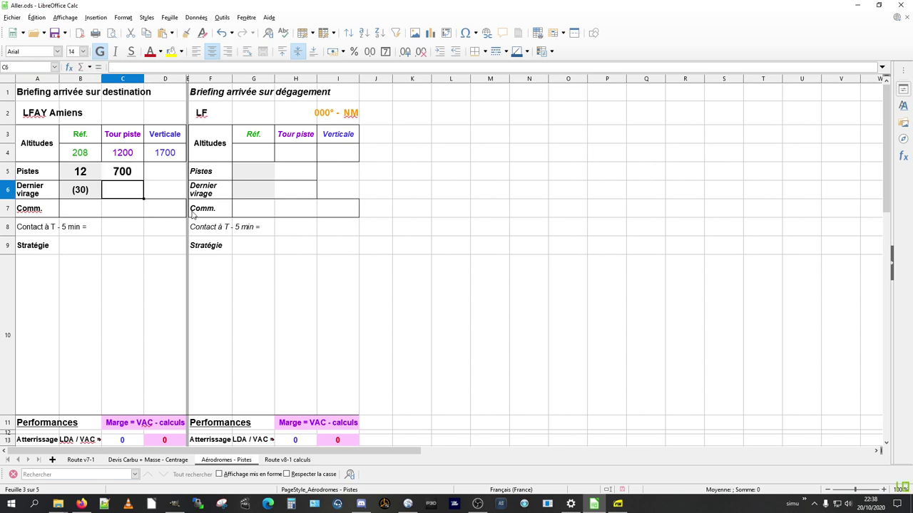
text(700)
key(Return)
Recheck the runway 30 approach on the LFAY chart and set cell C6 beside (30) to 800
key(alt+Tab)
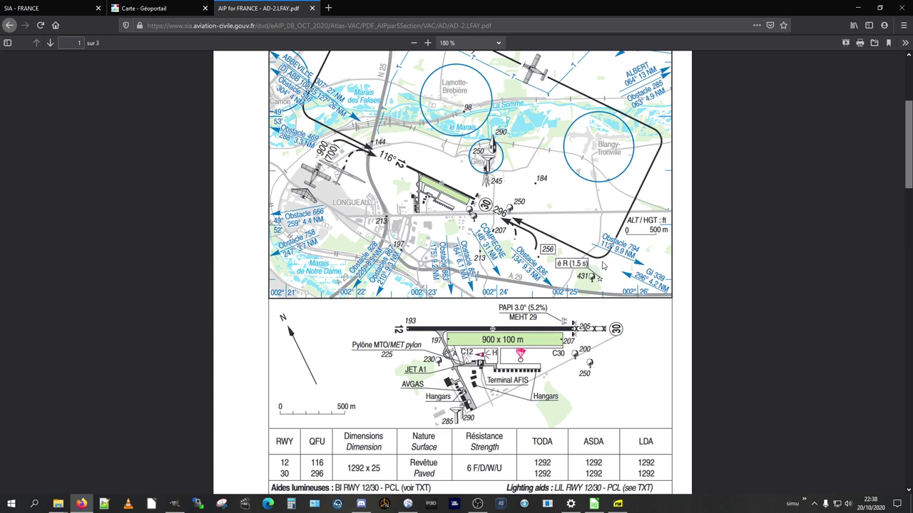
key(alt+Tab)
key(alt+Tab)
key(alt+Tab)
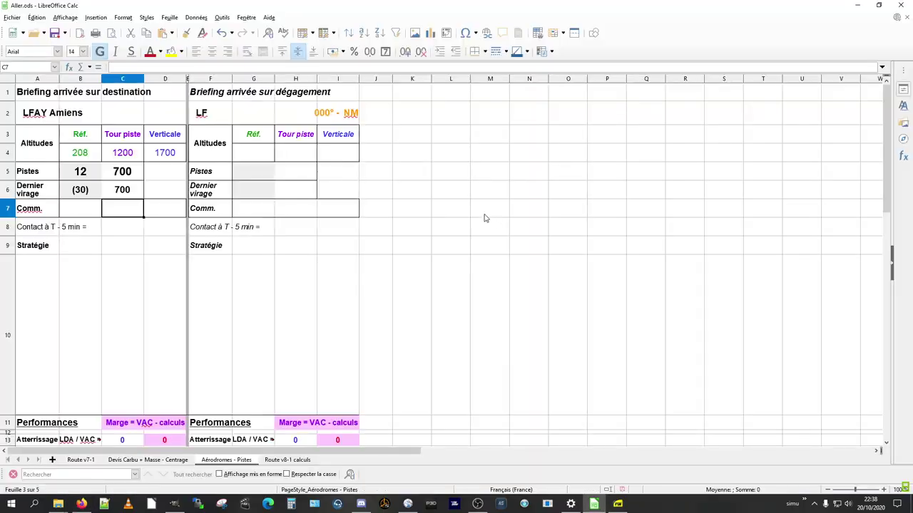
key(alt+Tab)
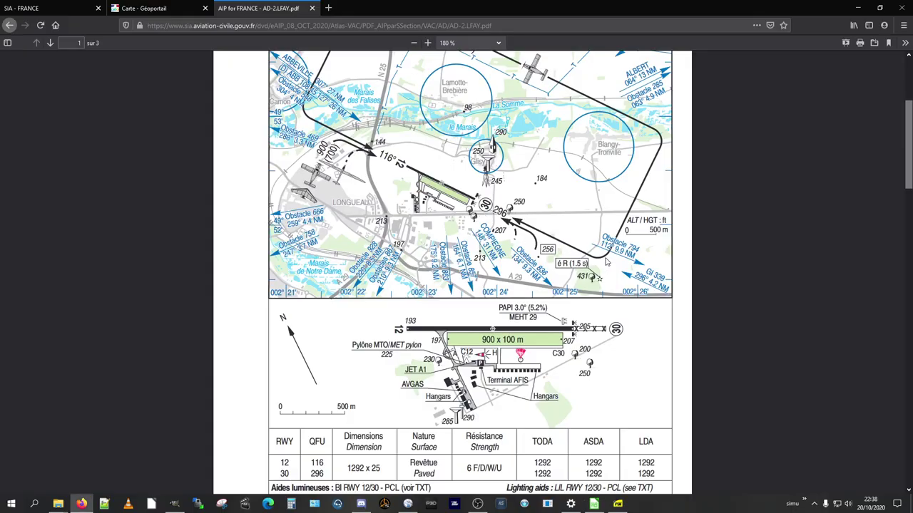
key(alt+Tab)
key(alt+Tab)
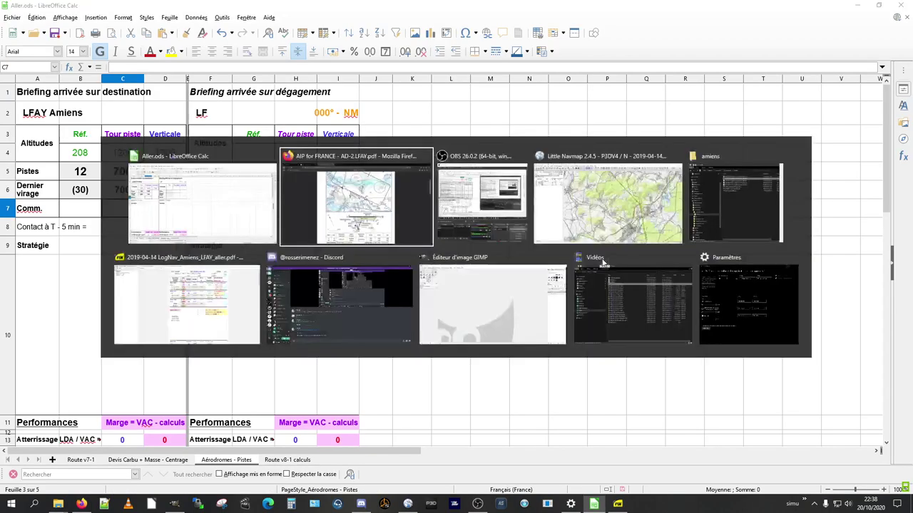
key(alt+Tab)
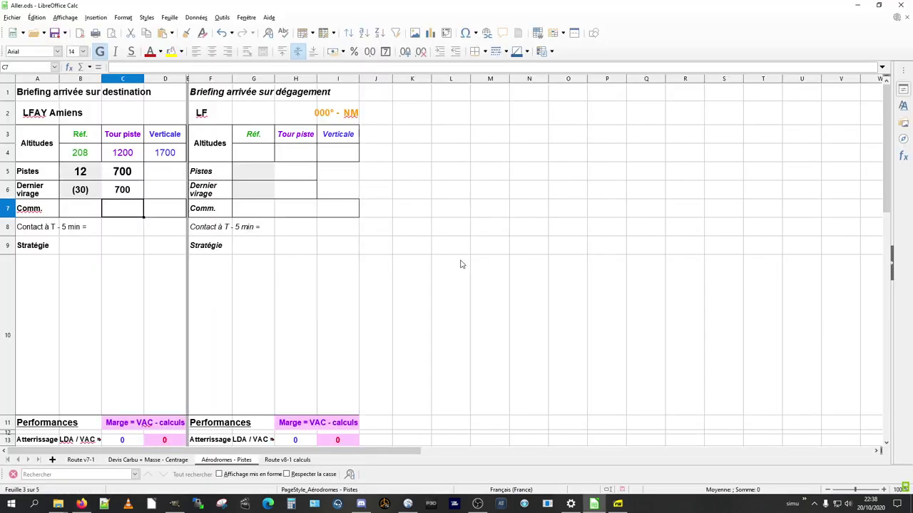
click(135, 177)
click(130, 199)
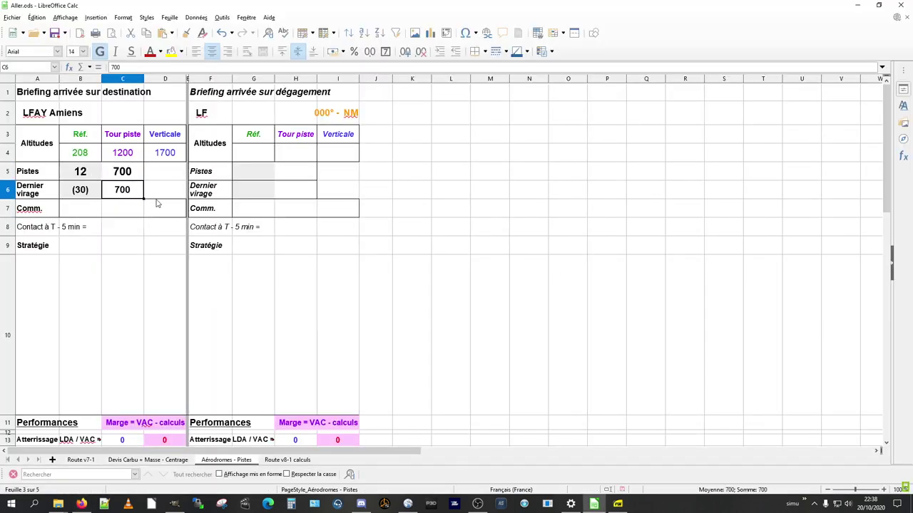
text(800)
key(Return)
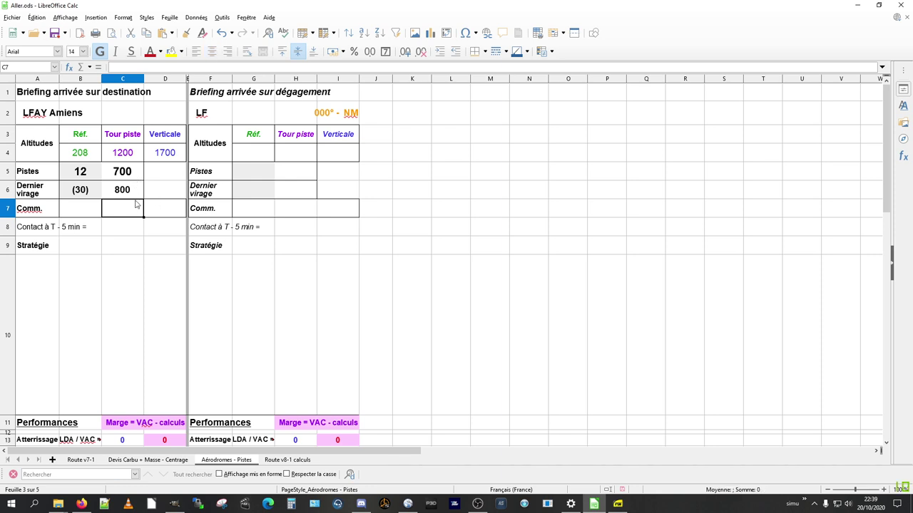
Look up the radio frequency on the LFAY chart and enter 123,4 A/A in the destination Comm. cell, B7
key(alt+Tab)
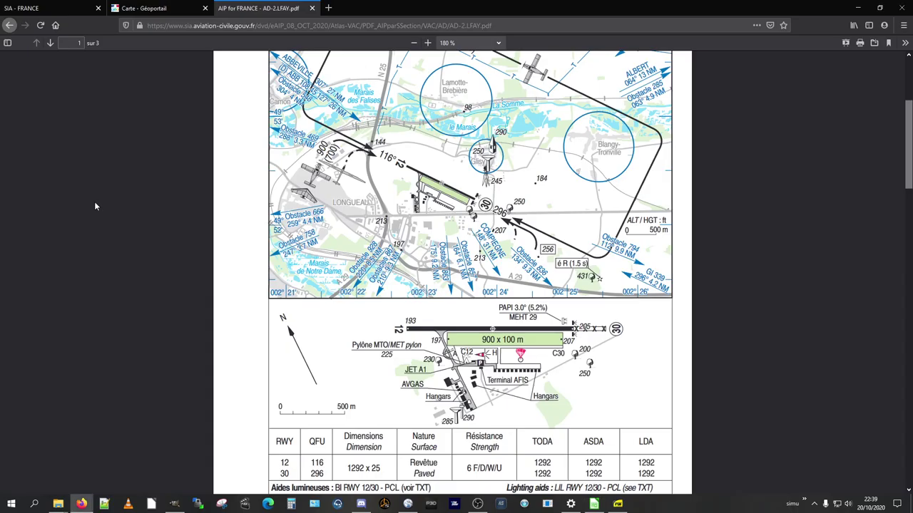
scroll(401, 289, up, 5)
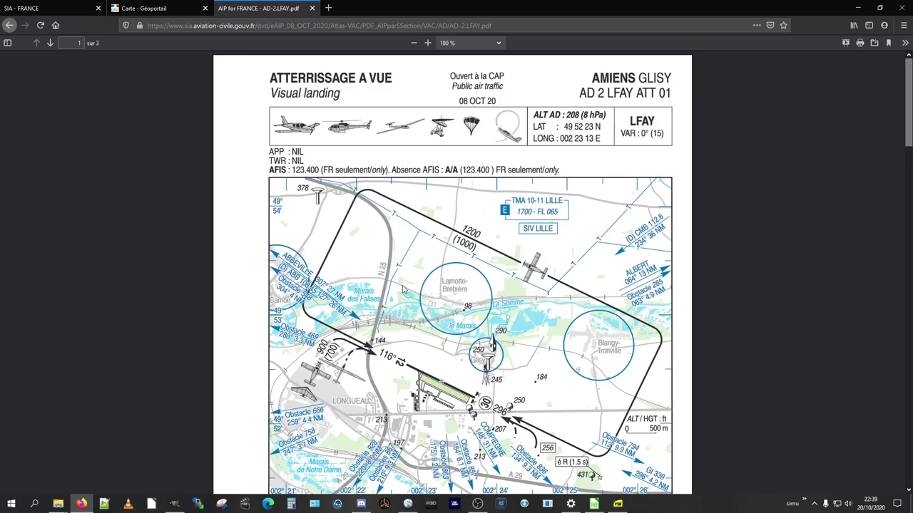
key(alt+Tab)
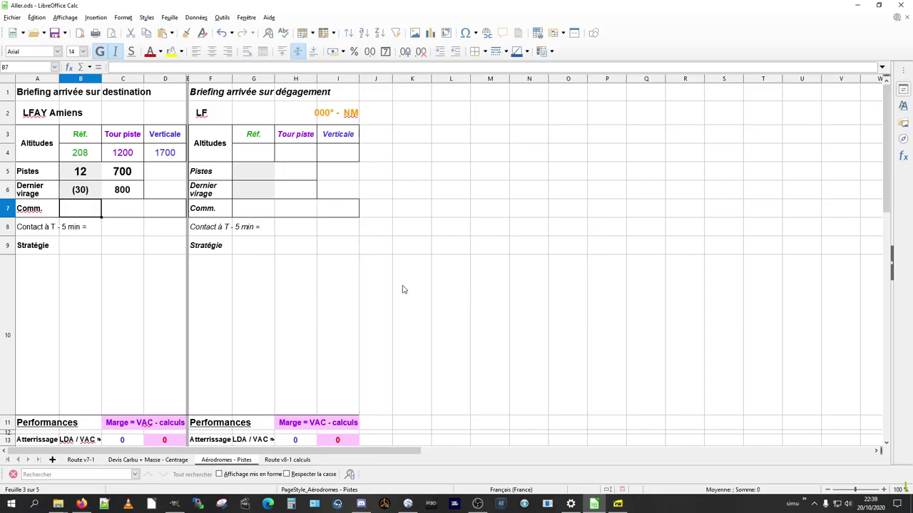
text(123,)
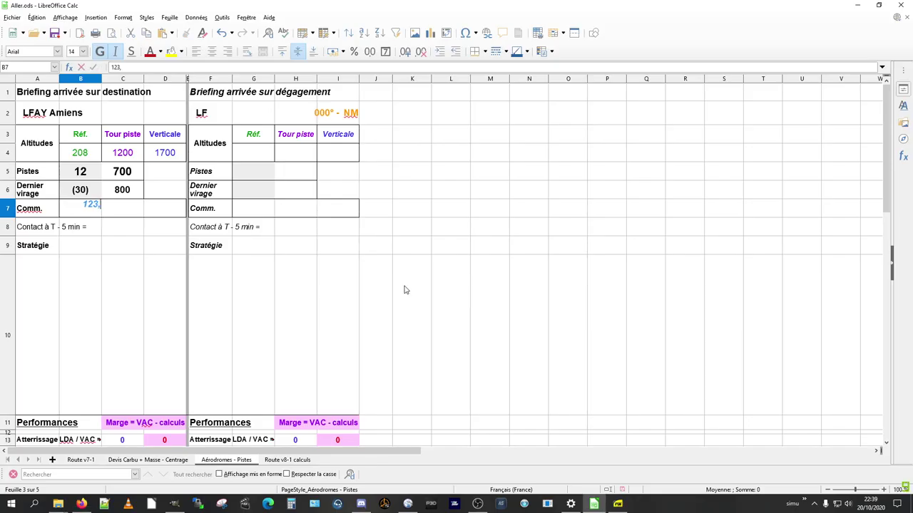
text(4 A/A)
key(Return)
key(Up)
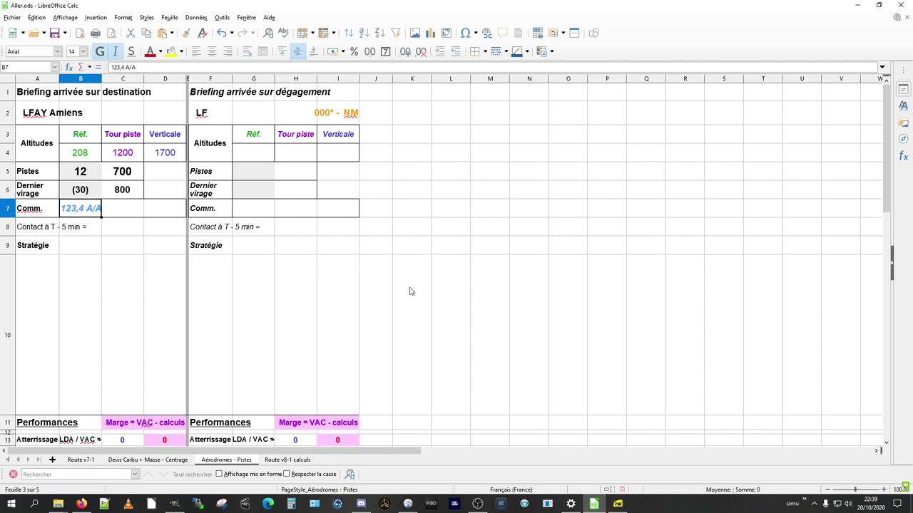
Compare the sheet's strategy and performance sections with the arrival briefing page of 2019-04-14 LogNav_Amiens_LFAY_aller.pdf
click(84, 251)
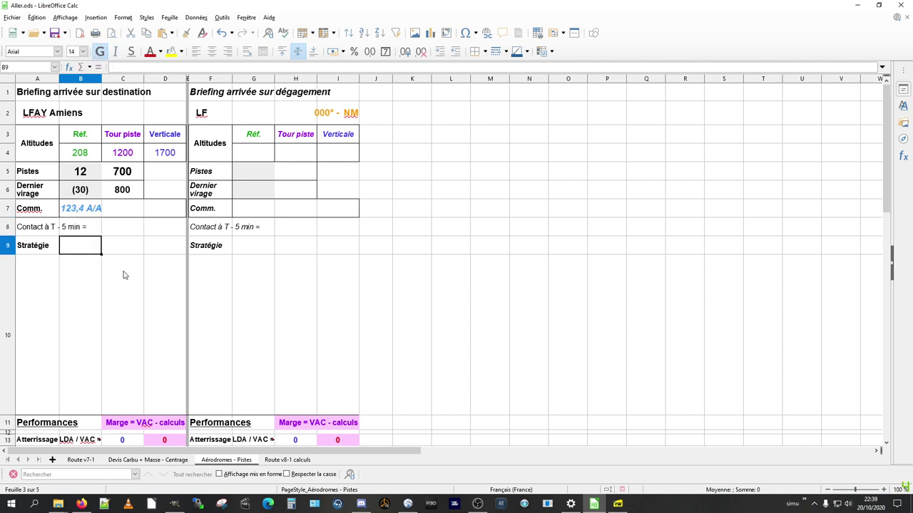
scroll(122, 285, down, 2)
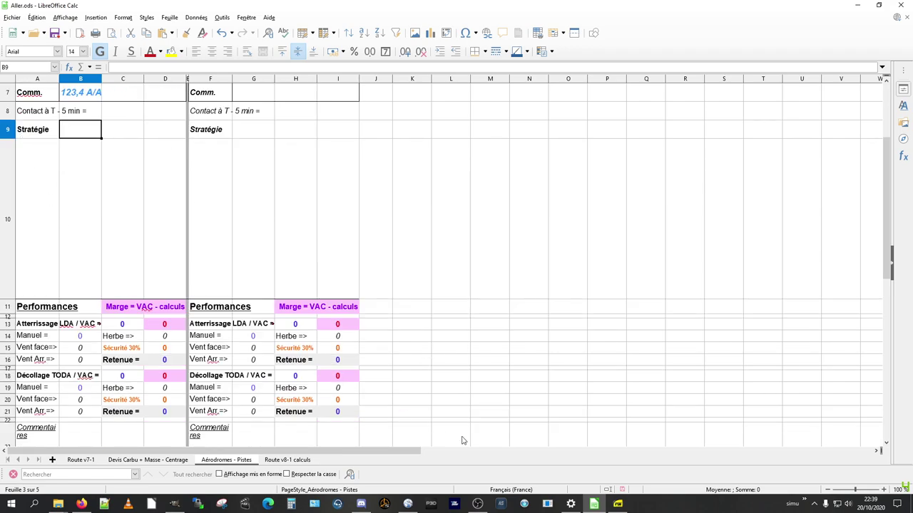
click(617, 505)
scroll(517, 335, down, 5)
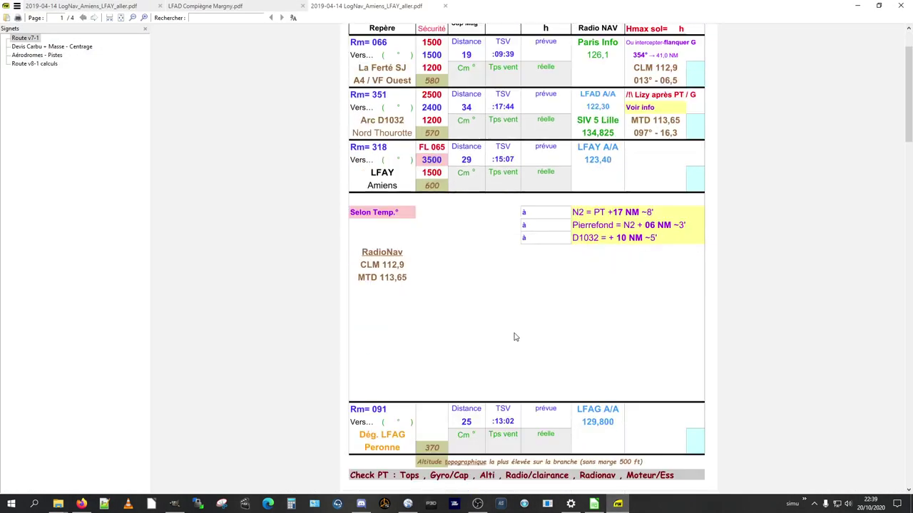
scroll(524, 345, down, 20)
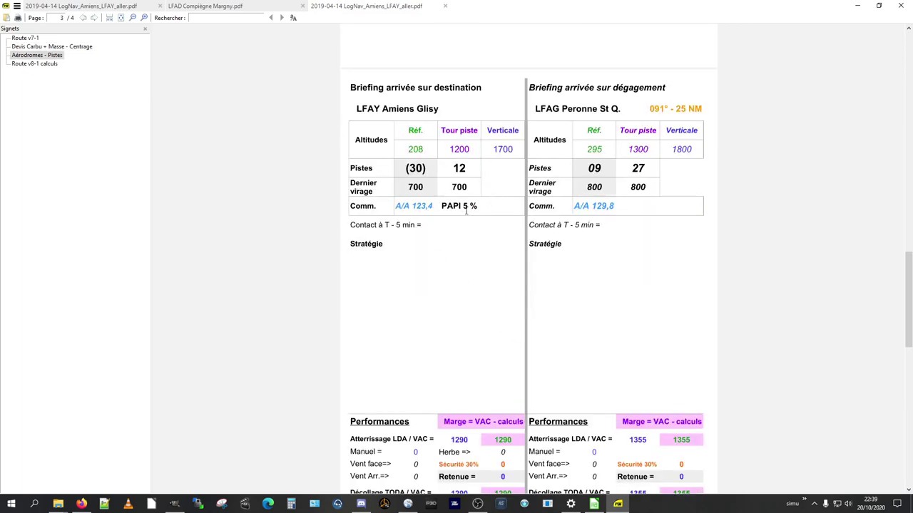
key(alt+Tab)
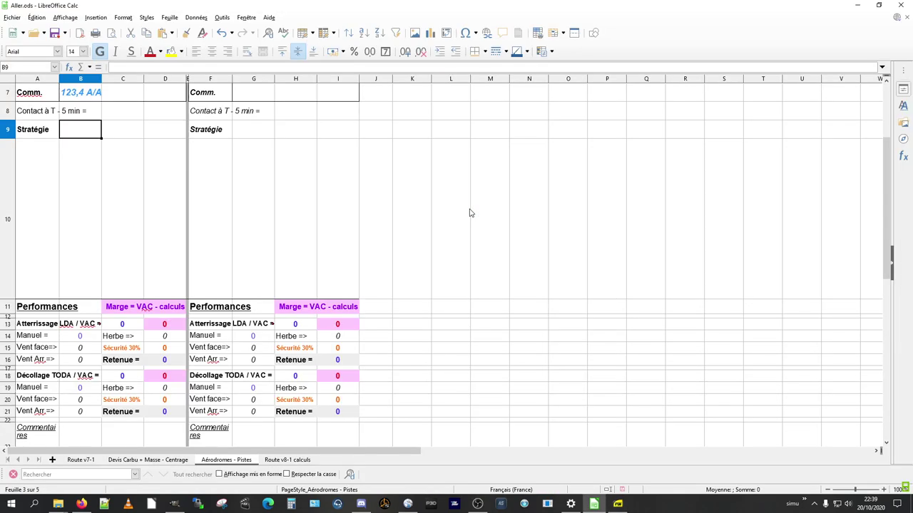
key(alt+Tab)
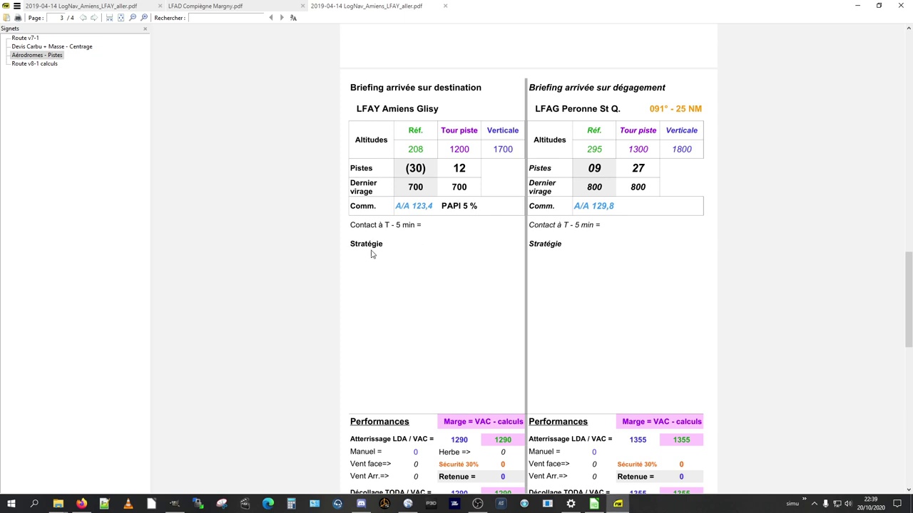
scroll(397, 276, down, 1)
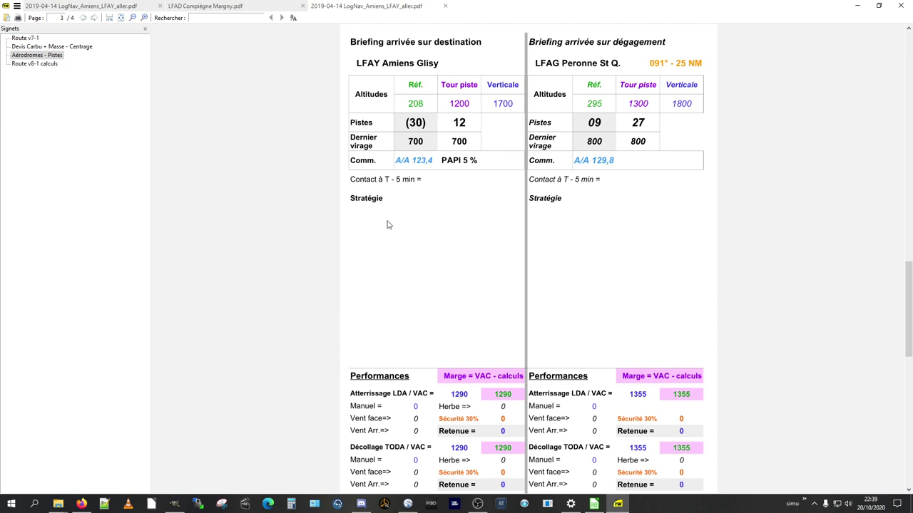
scroll(392, 225, up, 1)
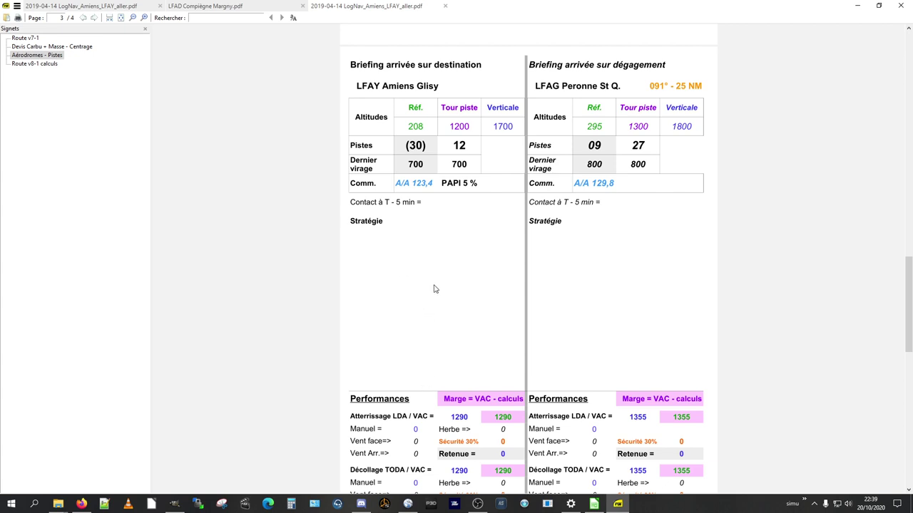
Review the final leg to LFAY Amiens in the Route v7-1 sheet for planning the arrival strategy
key(alt+Tab)
scroll(199, 311, up, 3)
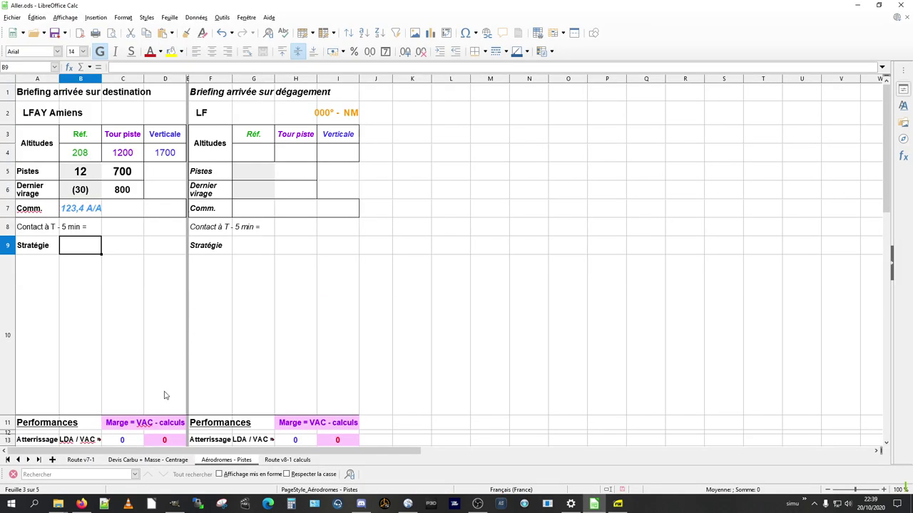
click(81, 460)
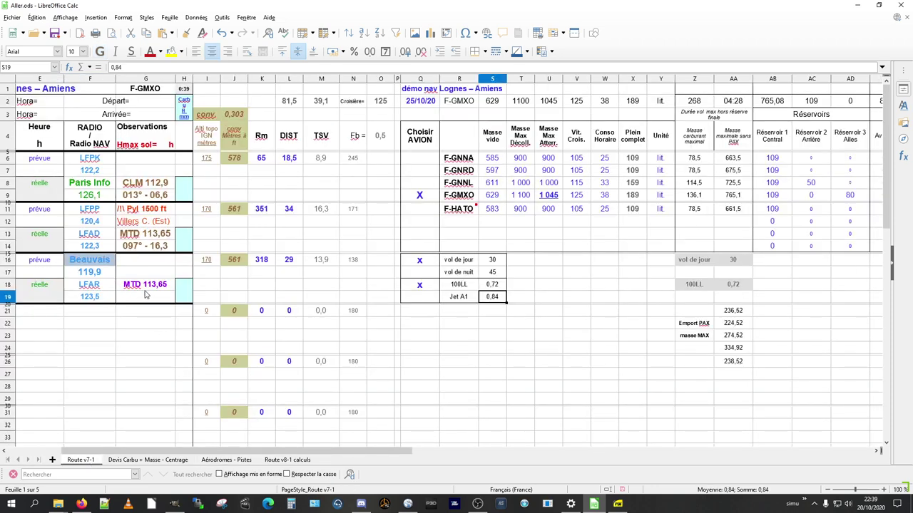
key(Home)
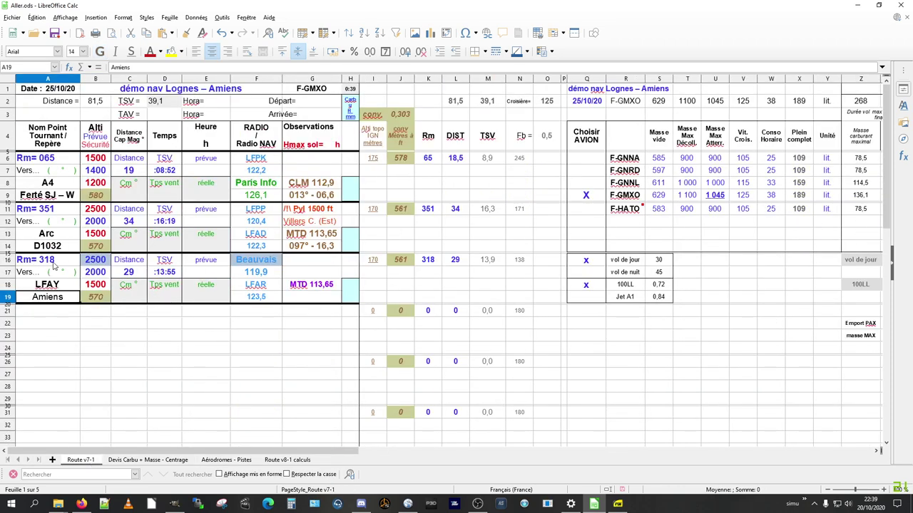
Examine the LFAY chart enlarged to 350 %, from the runway 12/30 circuit down to the aerodrome layout
key(alt+Tab)
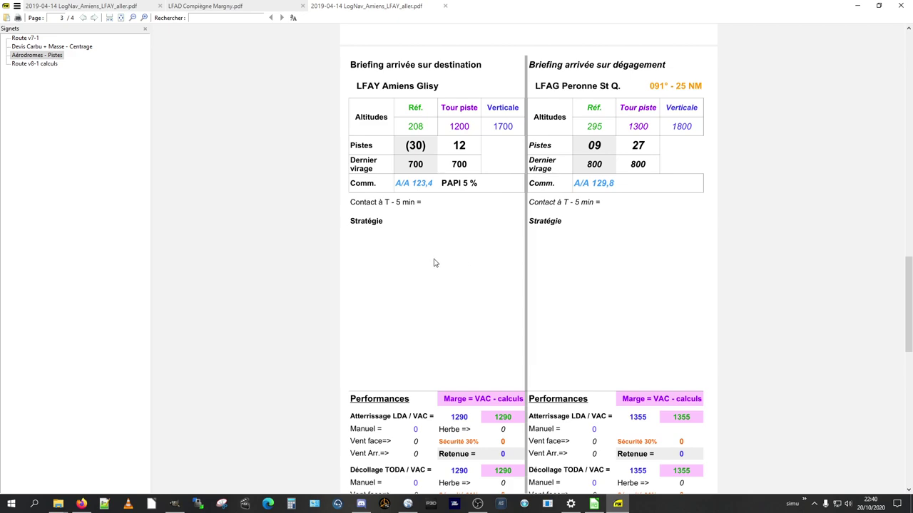
key(alt+Tab)
key(alt+Tab)
key(alt+Tab)
key(alt+Tab)
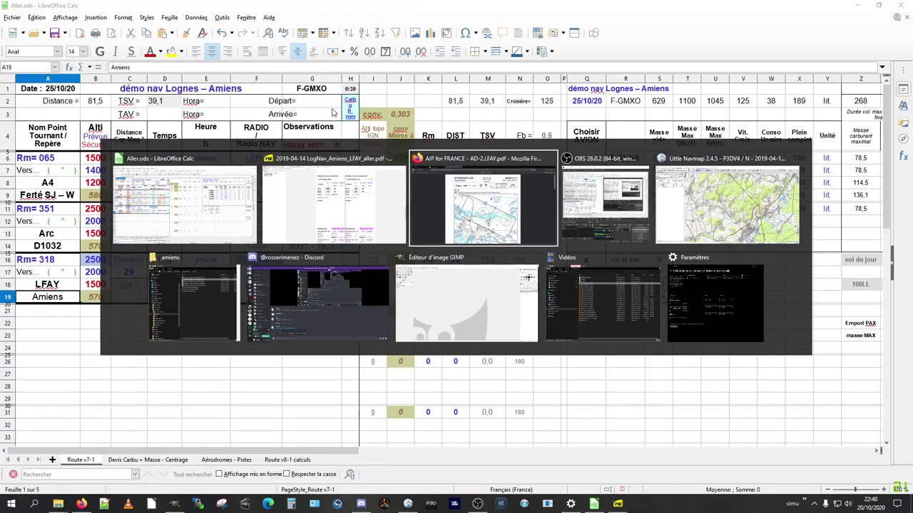
click(408, 194)
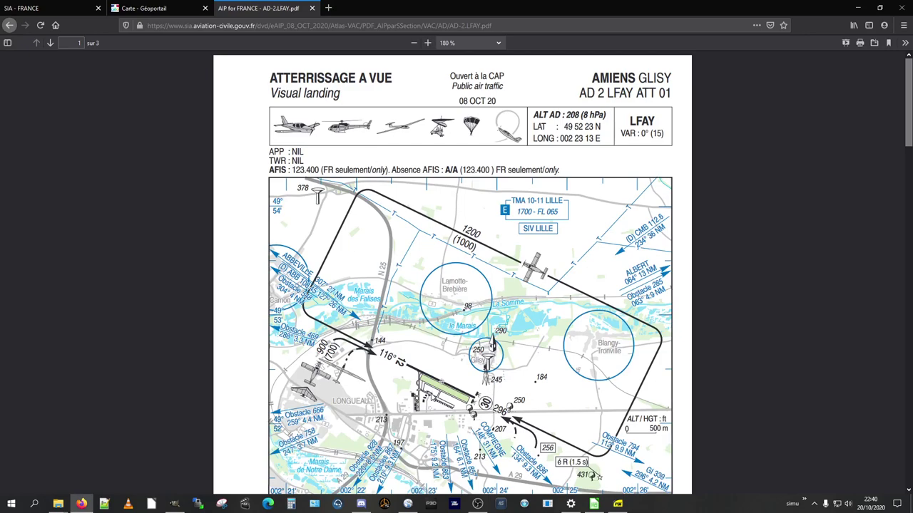
ctrl+scroll(431, 403, up, 2)
ctrl+scroll(431, 404, up, 4)
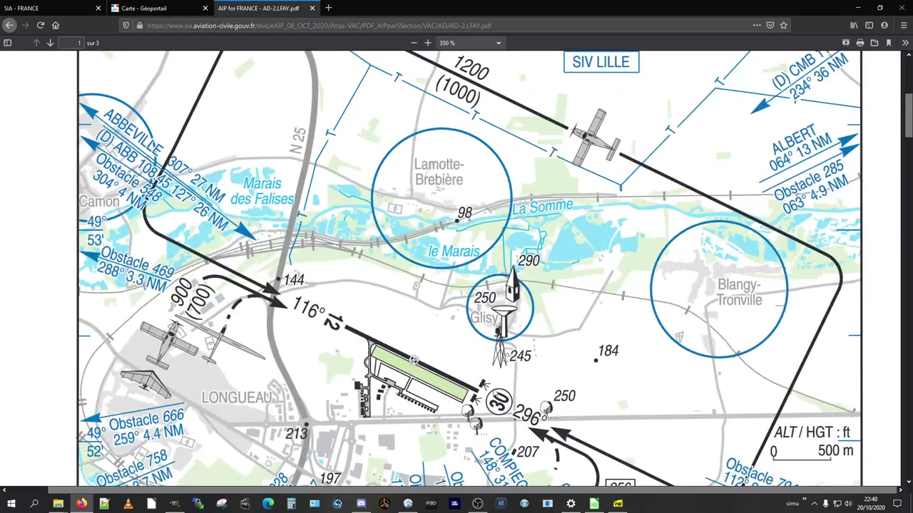
scroll(432, 394, down, 4)
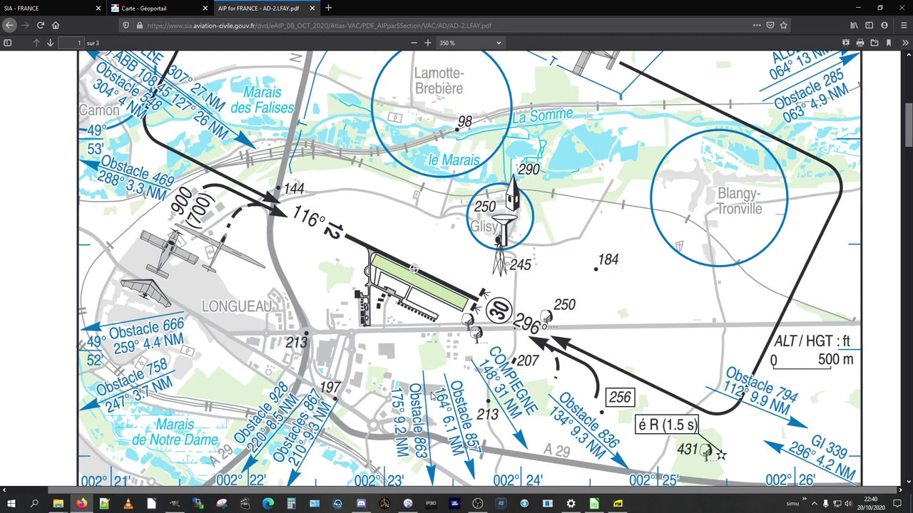
scroll(477, 411, down, 5)
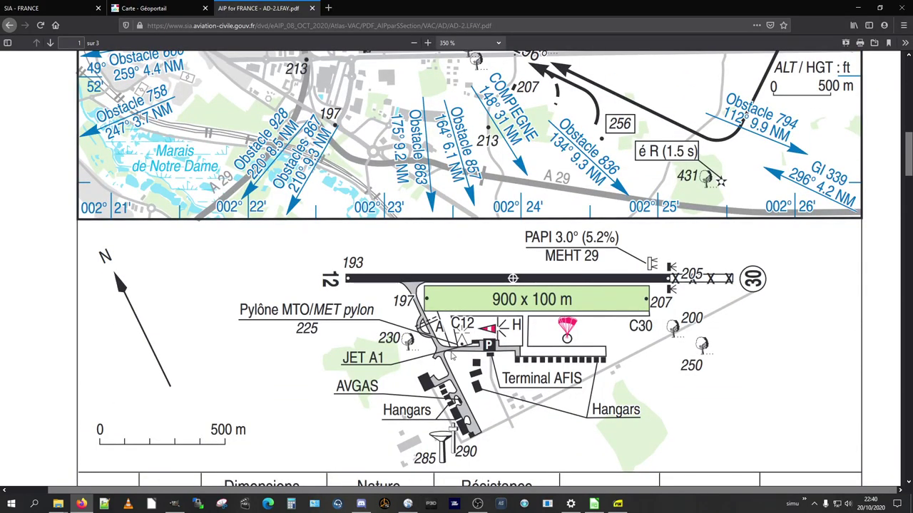
Review the mass and balance section in the Devis Carbu + Masse - Centrage sheet of Aller.ods, ending on the Aérodromes - Pistes sheet
key(alt+Tab)
key(alt+Tab)
key(alt+Tab)
click(146, 460)
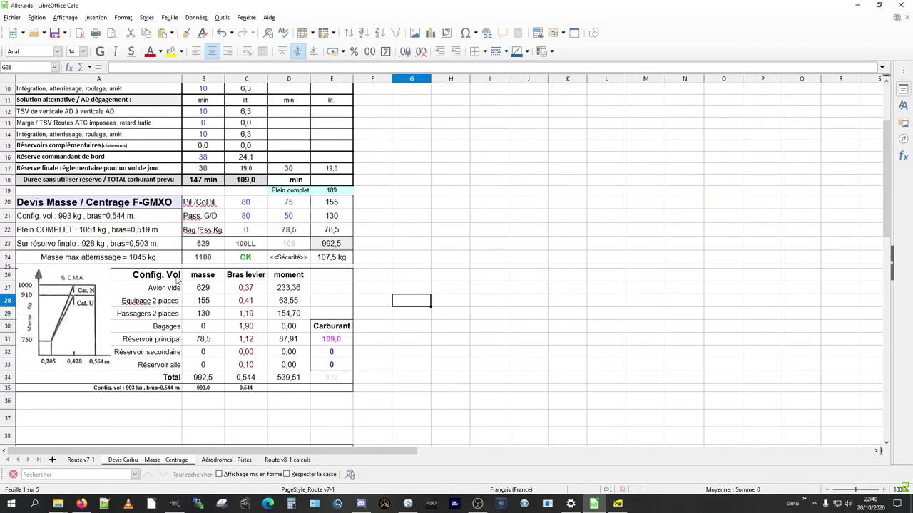
scroll(144, 378, down, 2)
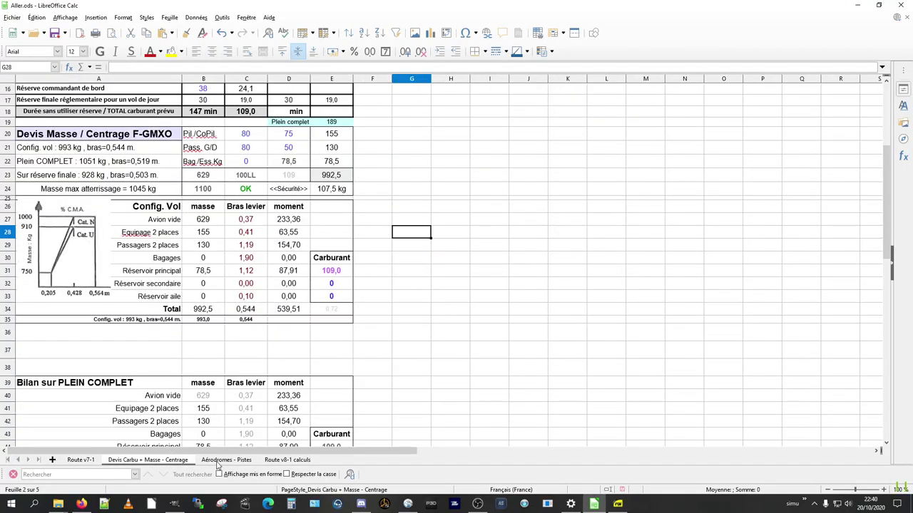
key(ctrl+Page_Down)
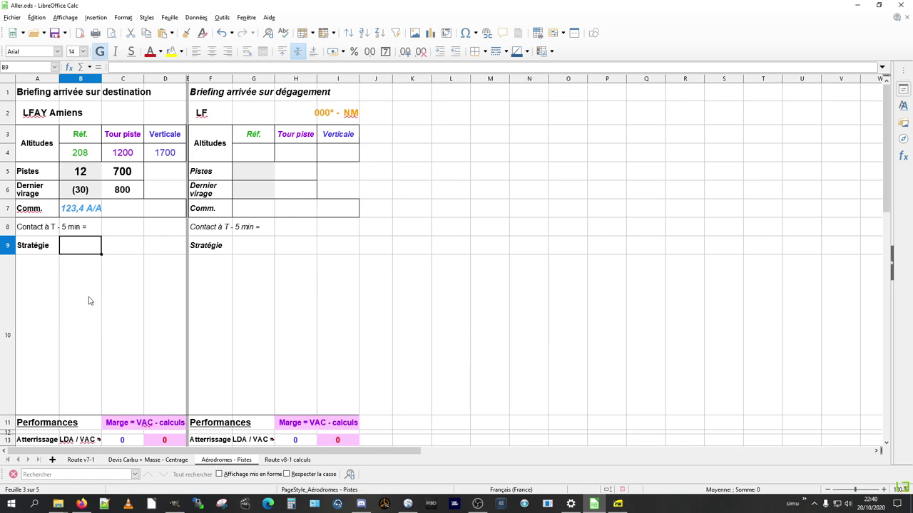
Compare the LFAY chart's runway 12/30 and apron layout with the destination arrival briefing and its empty Stratégie area
key(alt+Tab)
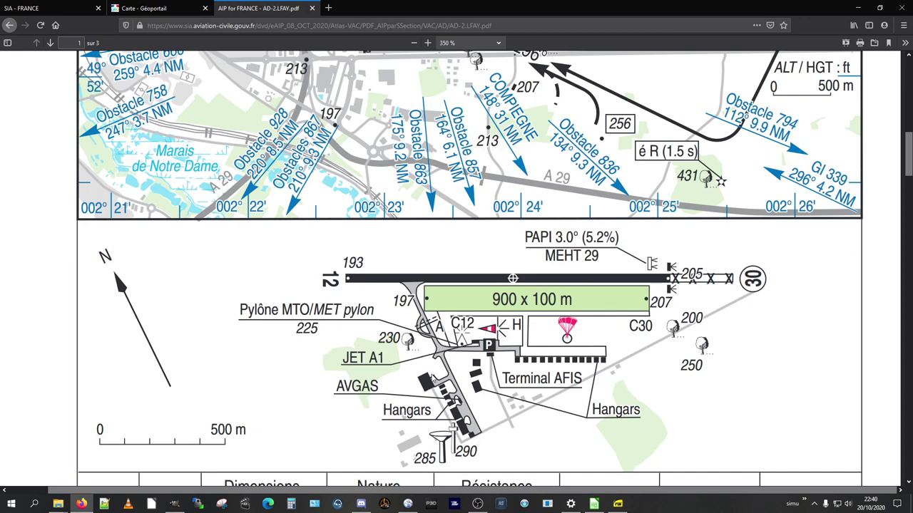
key(alt+Tab)
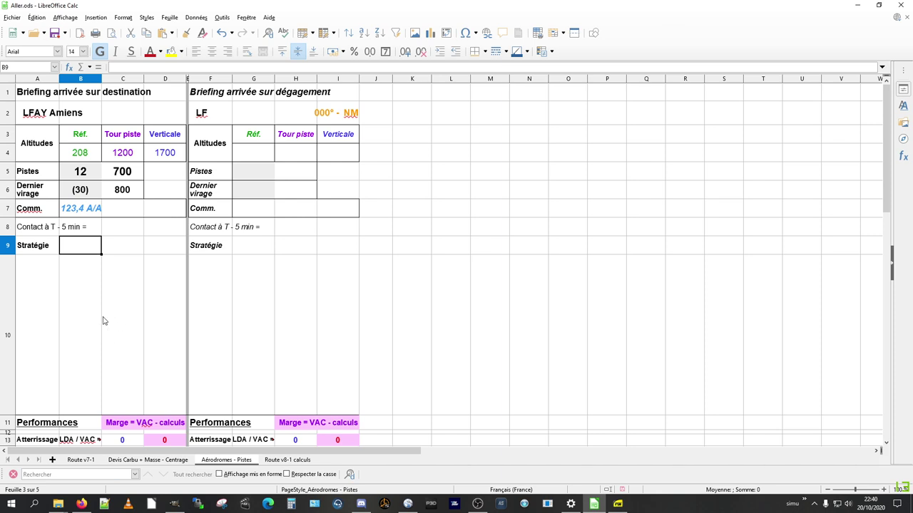
key(alt+Tab)
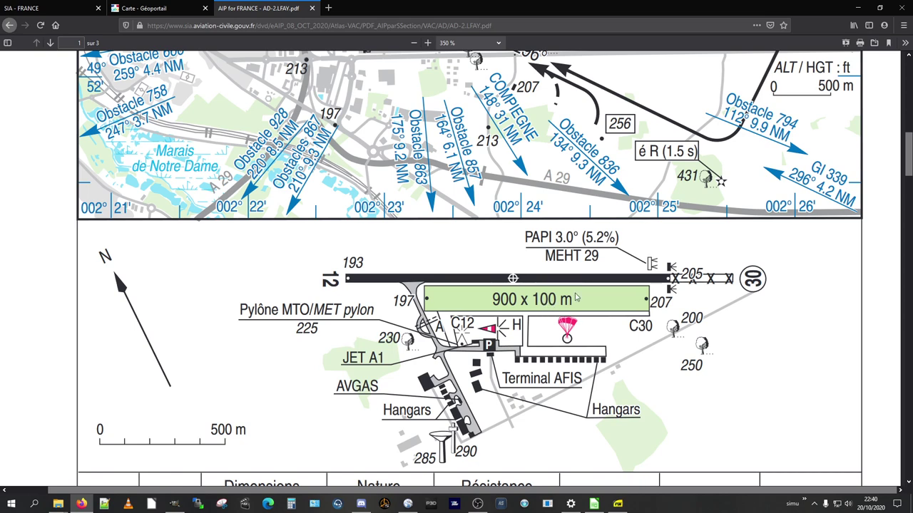
key(alt+Tab)
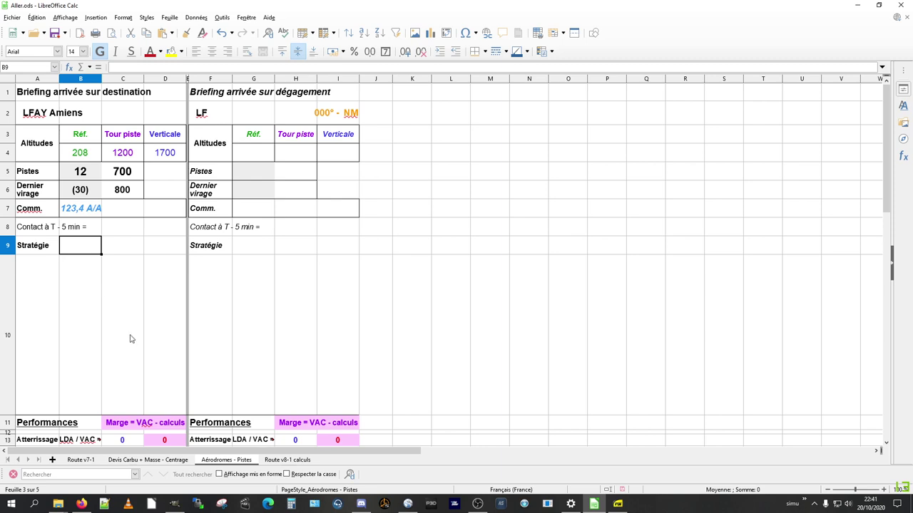
key(alt+Tab)
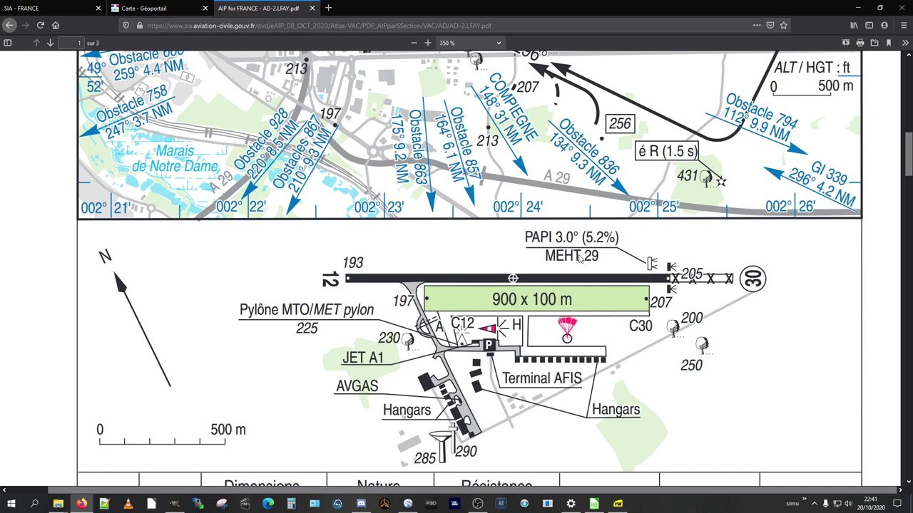
key(alt+Tab)
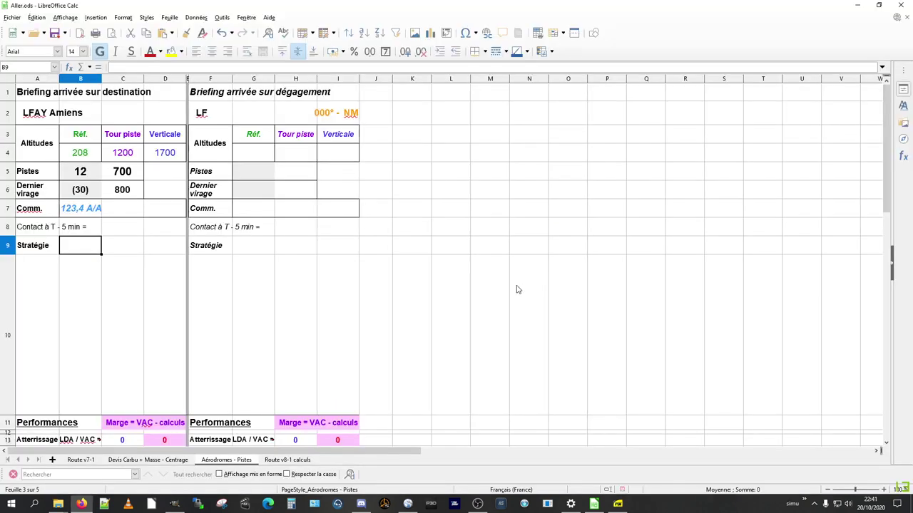
Compare the destination Performances section with the LFAY chart's runway table of dimensions, TODA, ASDA and LDA
scroll(36, 354, down, 2)
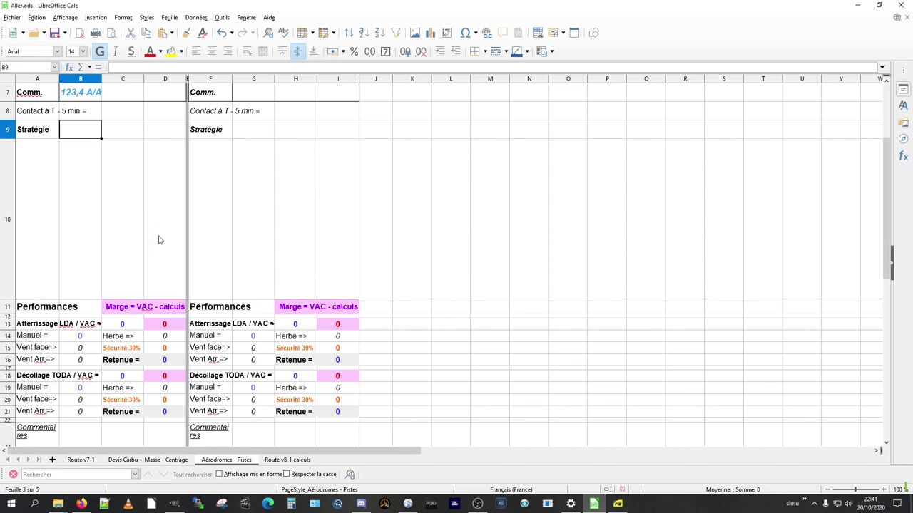
key(alt+Tab)
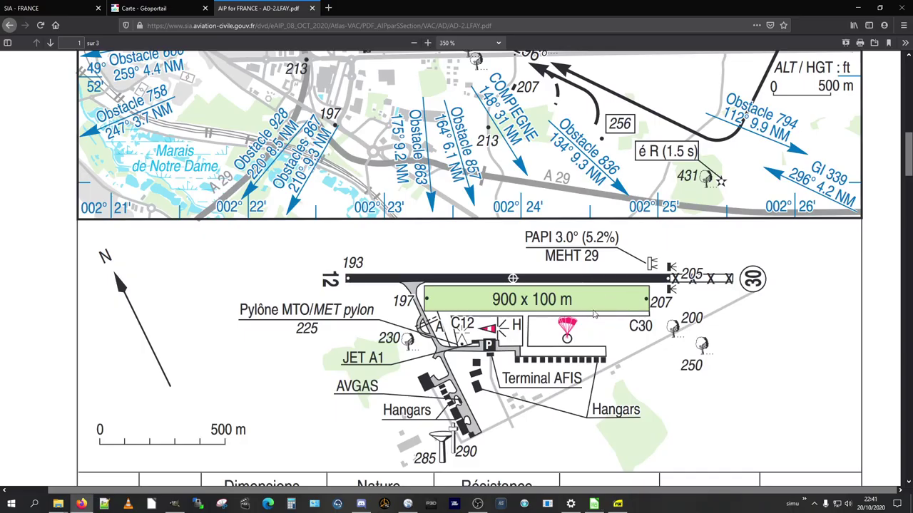
key(alt+Tab)
scroll(82, 194, up, 2)
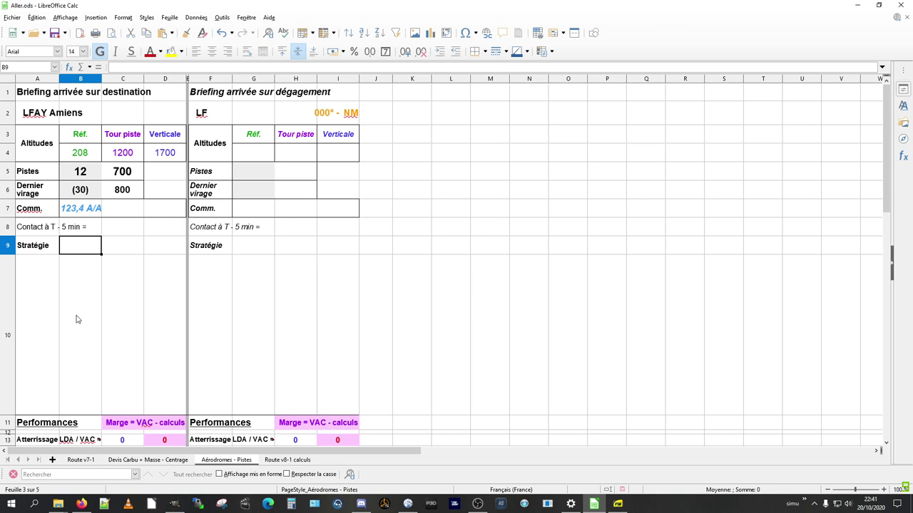
scroll(77, 316, down, 2)
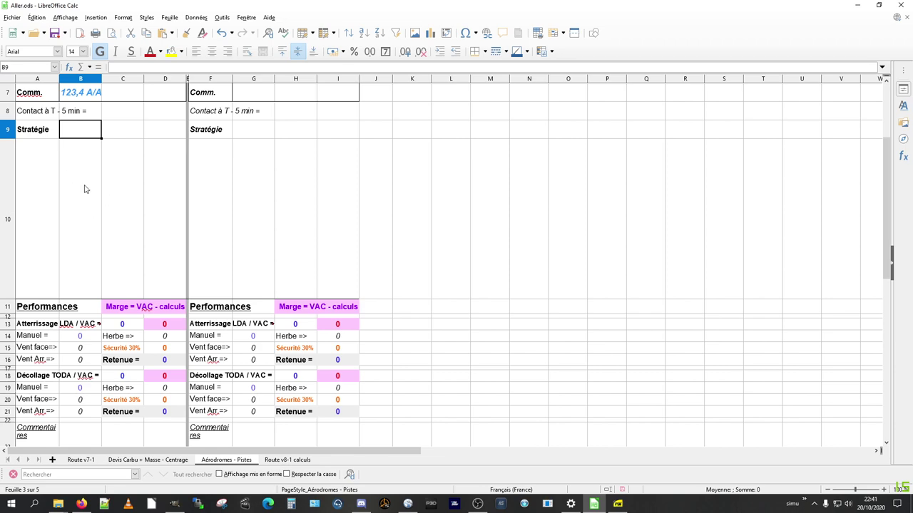
key(alt+Tab)
scroll(532, 174, down, 3)
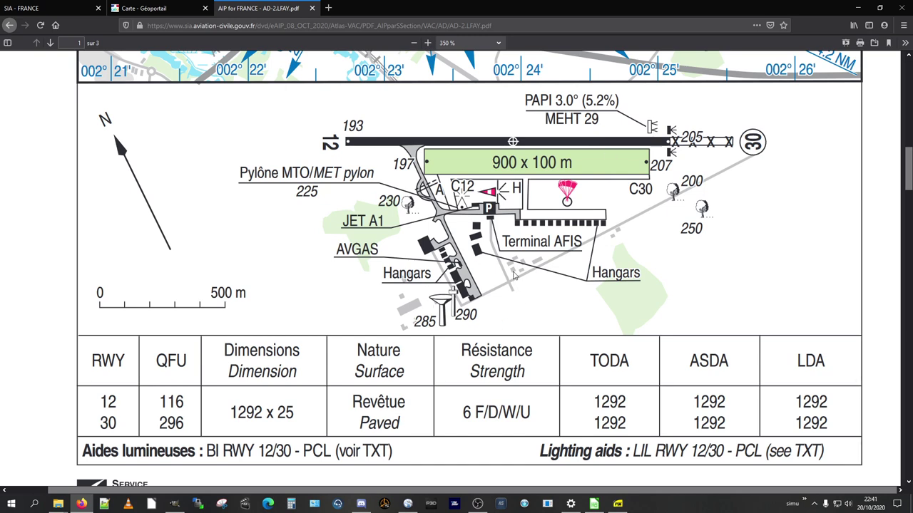
scroll(513, 275, up, 3)
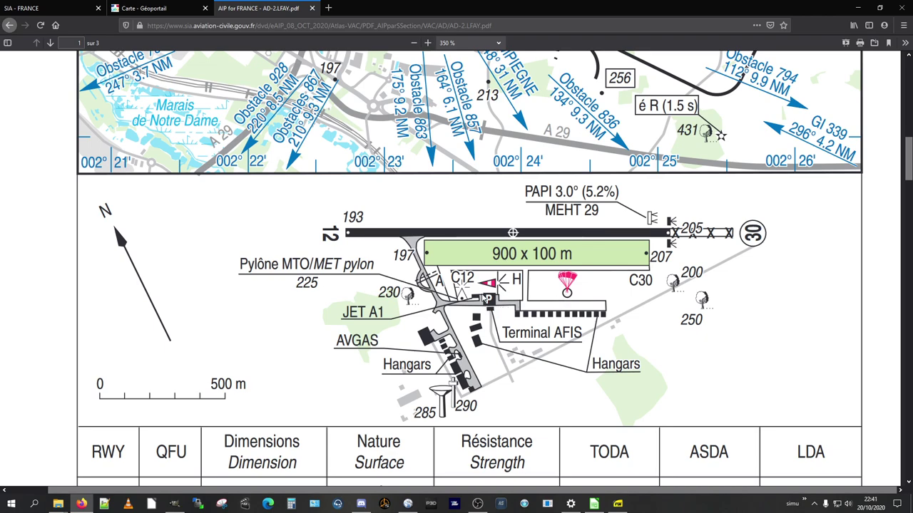
Examine the destination landing performance cells for LDA / VAC, Manuel, headwind and tailwind in the Aérodromes - Pistes sheet
key(alt+Tab)
scroll(164, 305, down, 4)
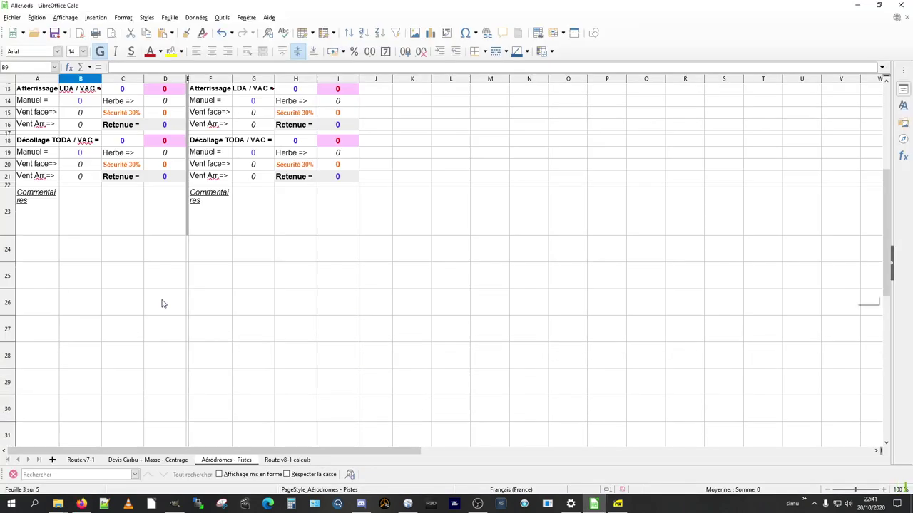
scroll(151, 307, up, 5)
scroll(154, 328, down, 2)
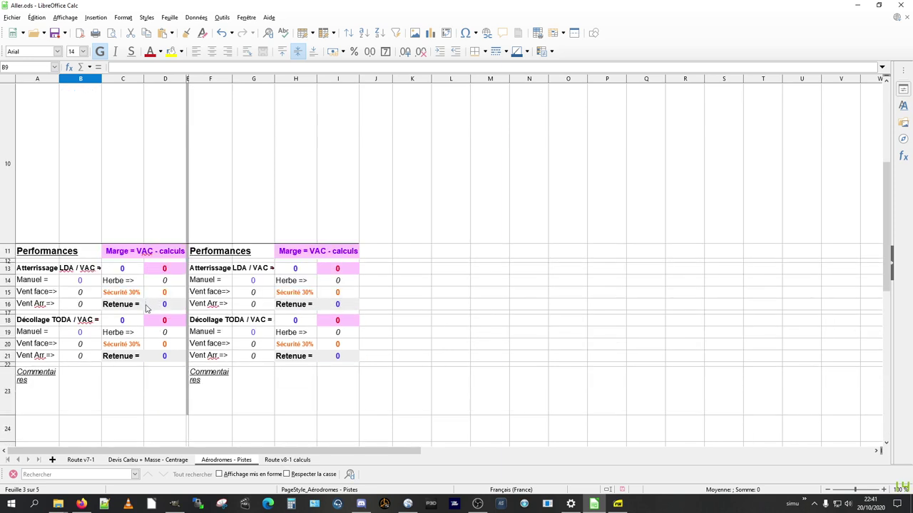
click(124, 271)
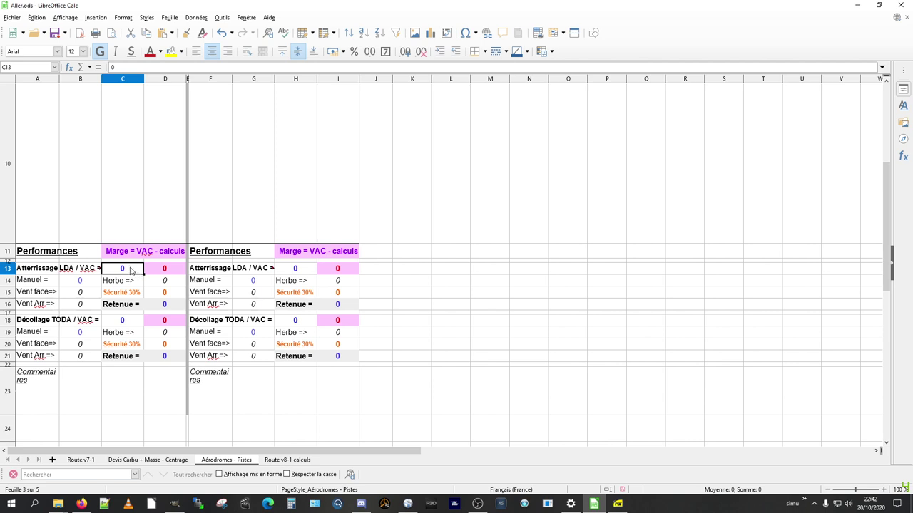
click(77, 284)
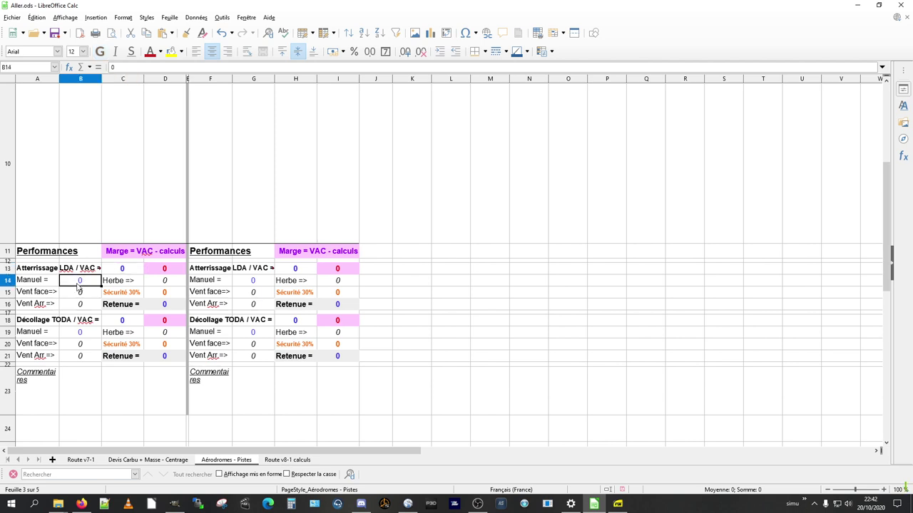
click(128, 270)
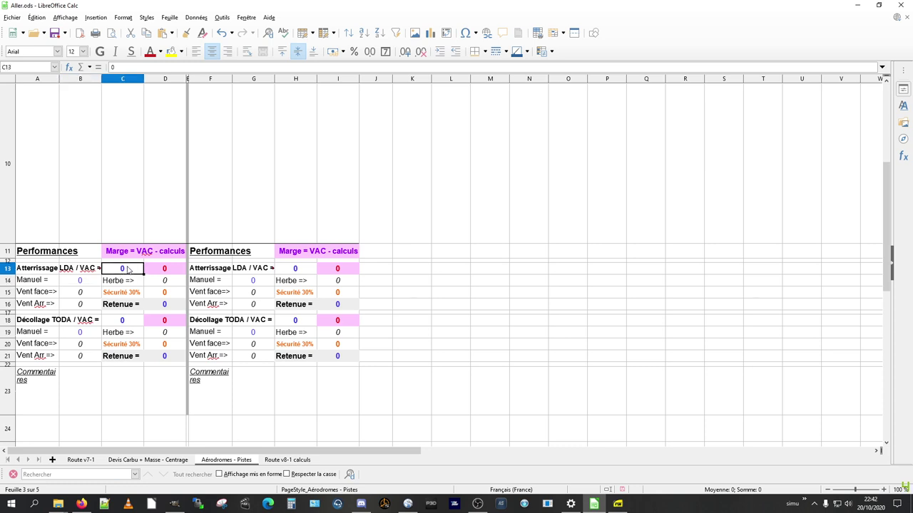
click(81, 294)
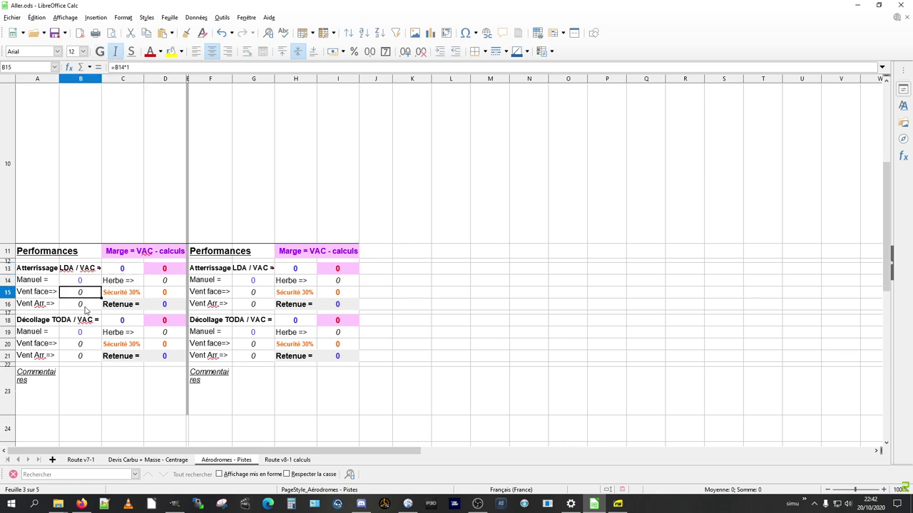
click(85, 306)
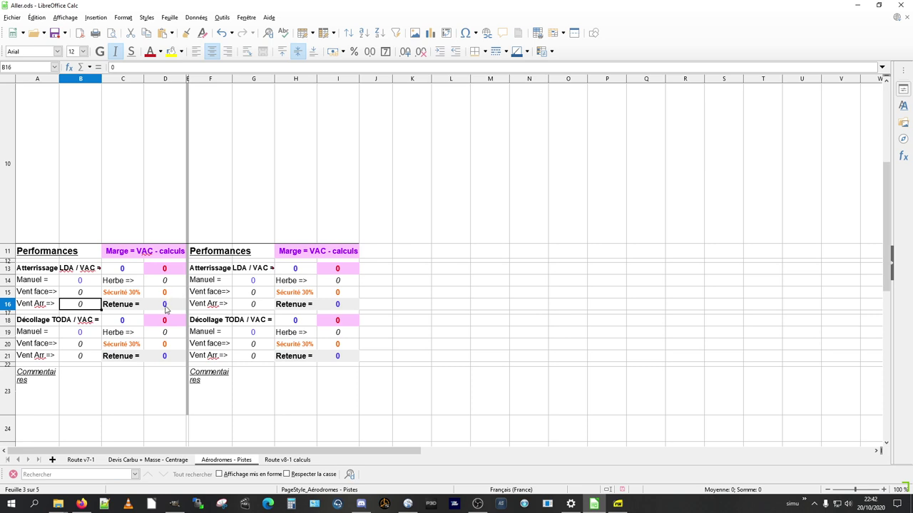
click(127, 274)
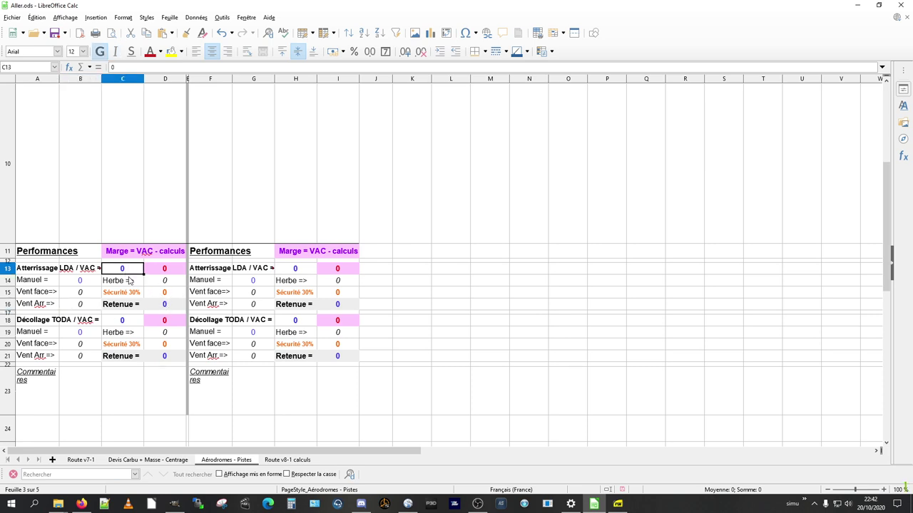
Enter 500 as the destination landing LDA / VAC in C13 and 600 as the Manuel landing distance in B14
text(500)
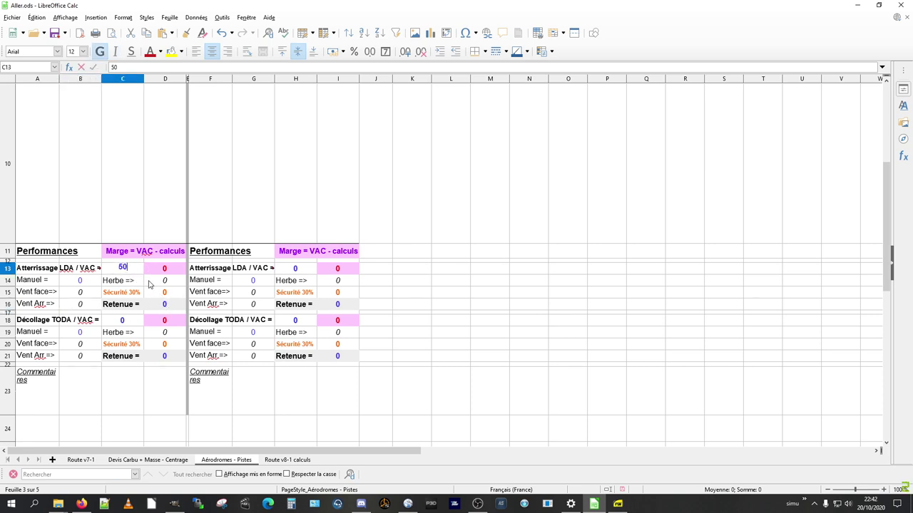
key(Return)
key(Up)
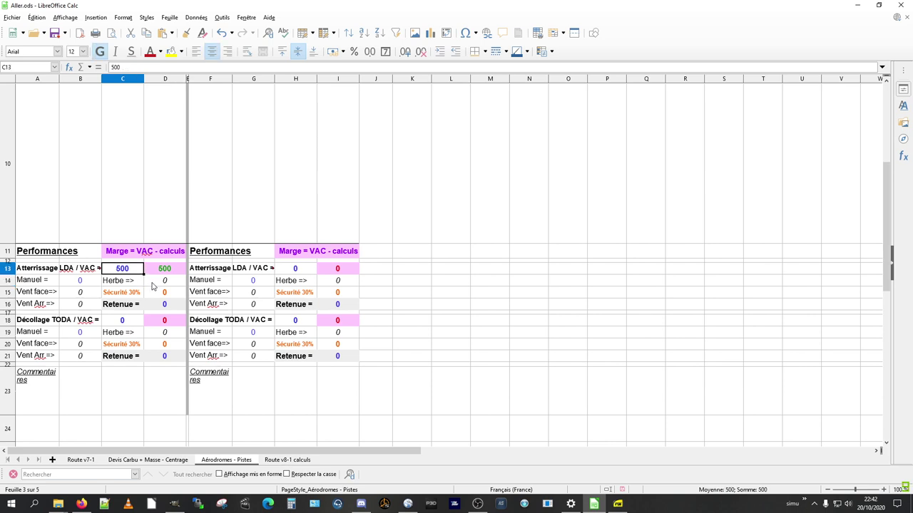
key(Down)
key(Left)
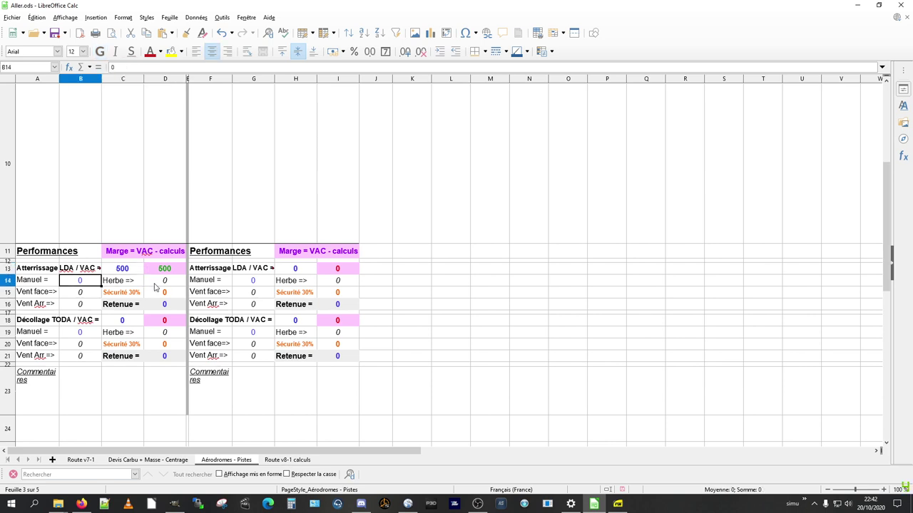
text(600)
key(Tab)
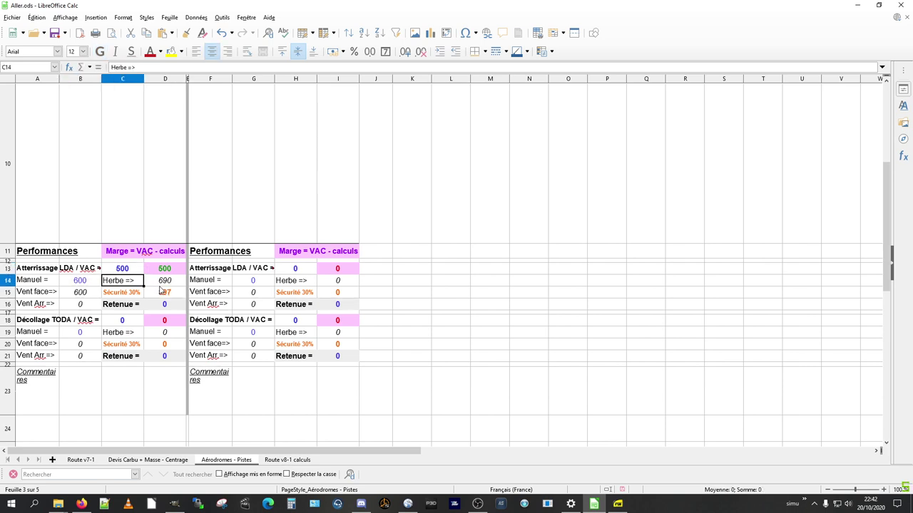
key(Down)
key(Down)
key(Left)
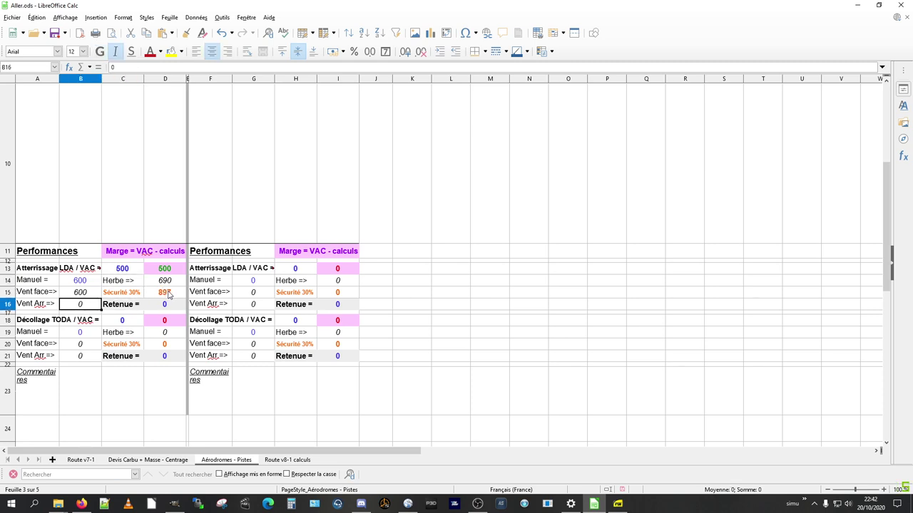
key(Up)
key(Up)
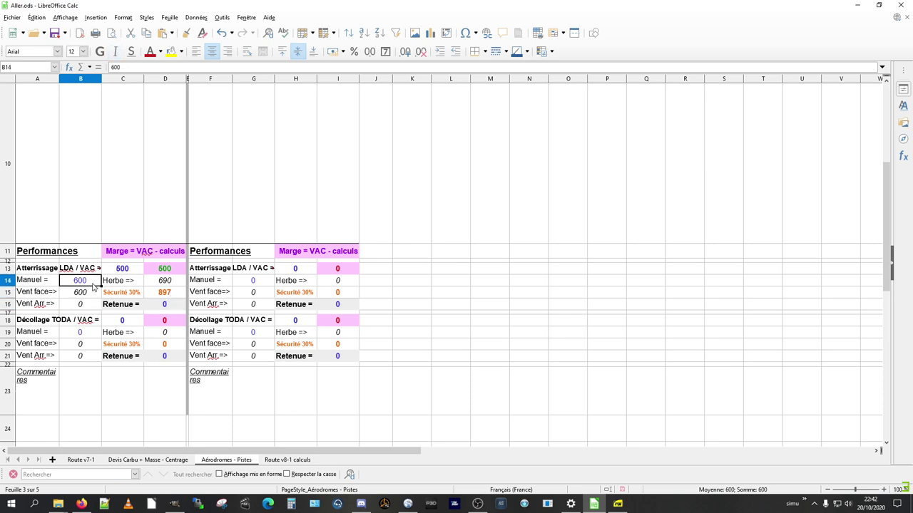
Set the Manuel landing distance in B14 to 500 and the LDA / VAC in C13 to 600, and check the Sécurité 30% formula
click(126, 269)
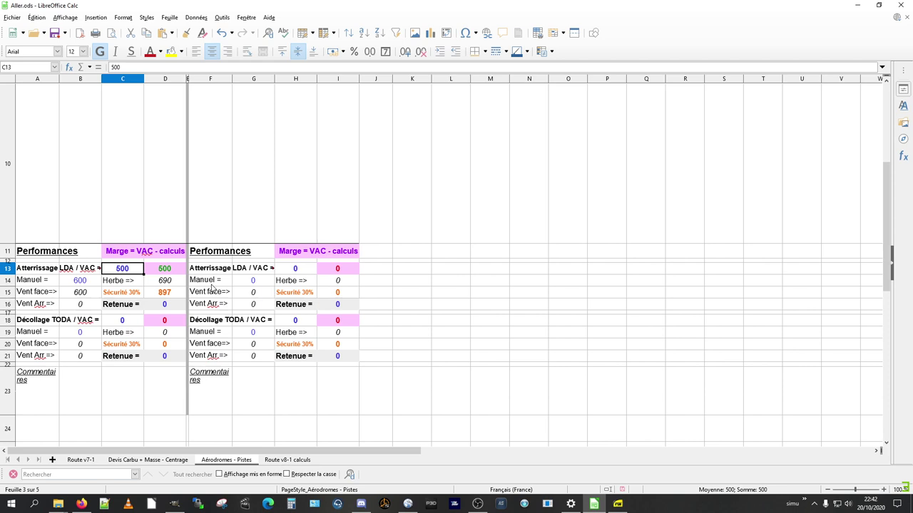
key(Left)
key(Down)
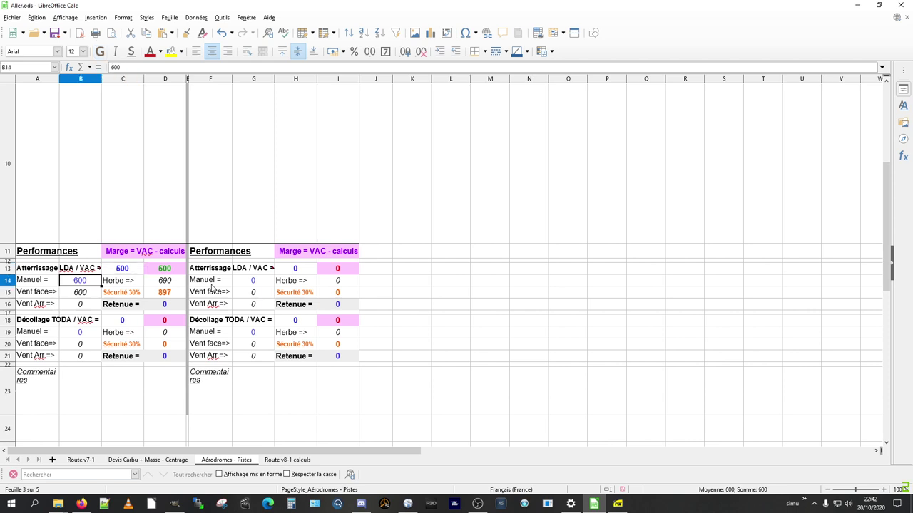
text(500)
key(Tab)
key(Up)
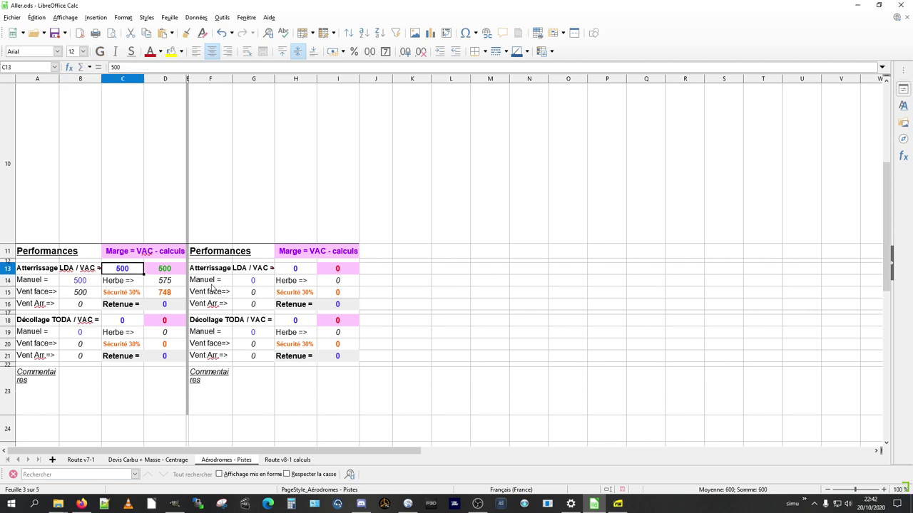
text(600)
key(Return)
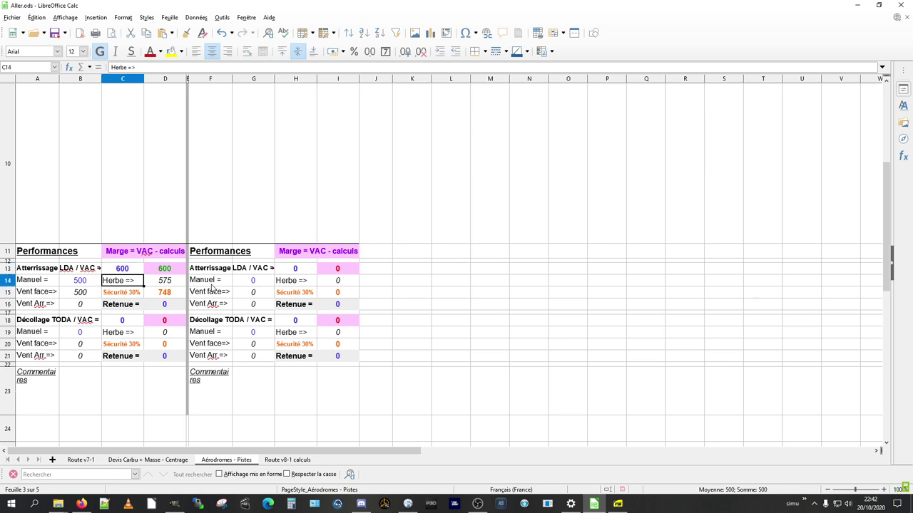
click(163, 292)
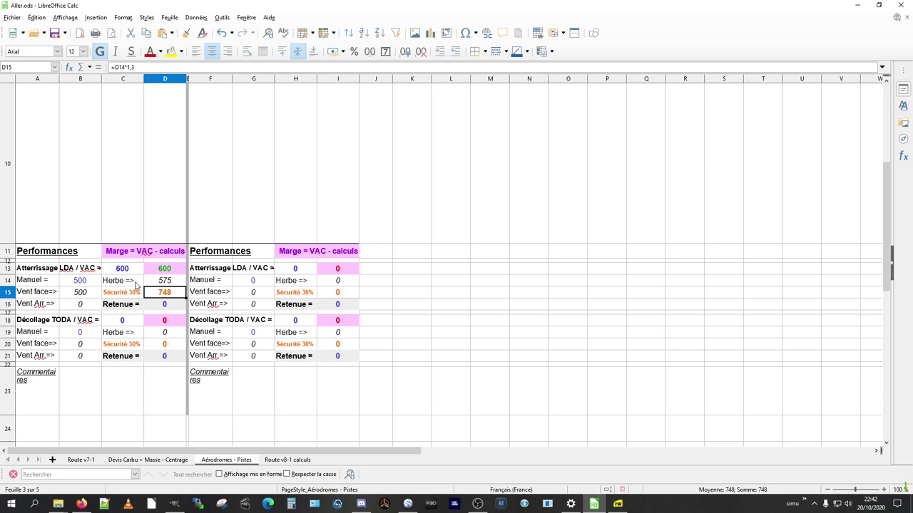
click(96, 283)
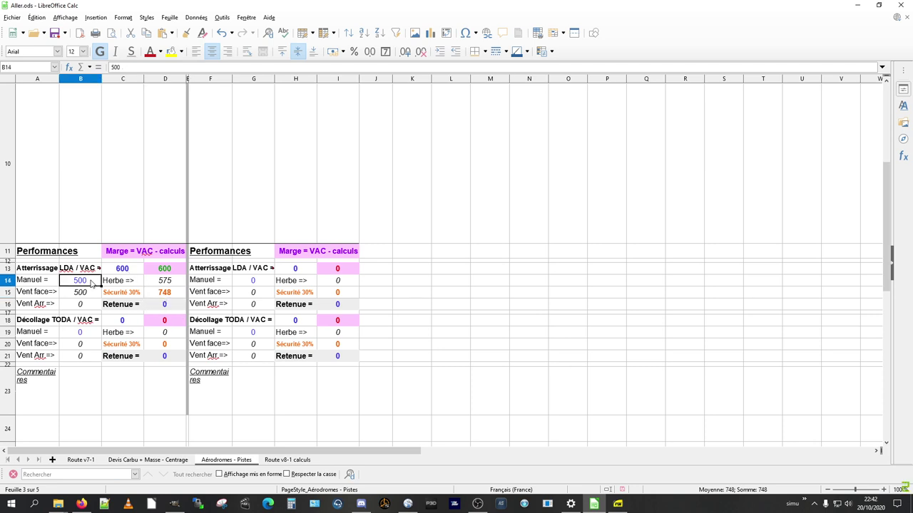
Look up the LDA in the LFAY chart's runway table and set the destination landing LDA / VAC in C13 to 1290
click(135, 272)
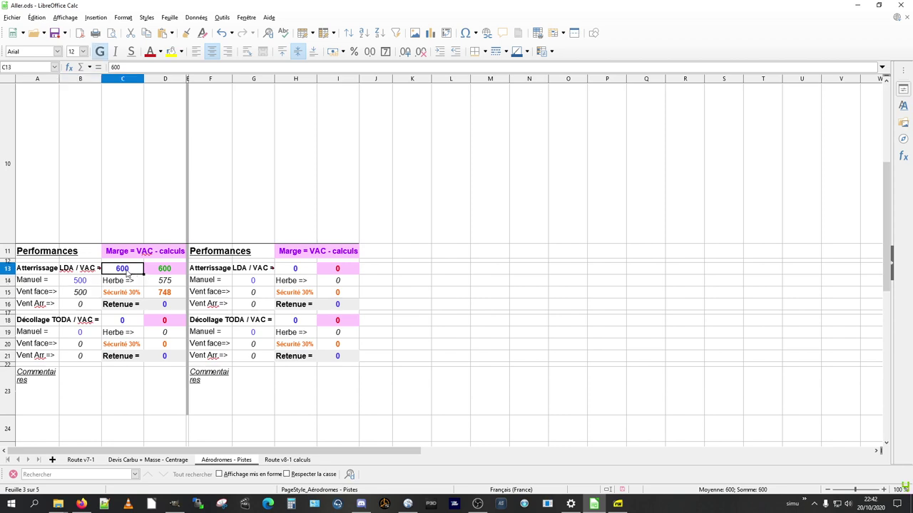
key(alt+Tab)
scroll(531, 402, down, 1)
scroll(531, 402, down, 3)
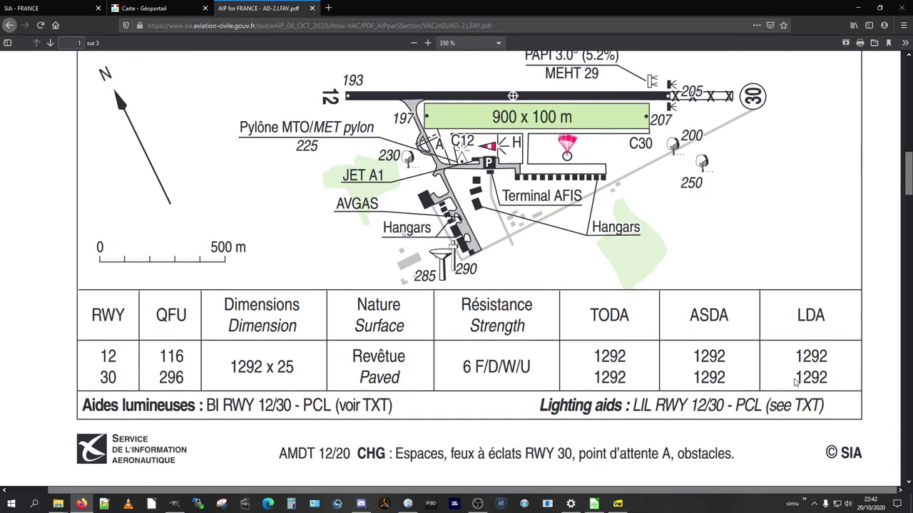
key(alt+Tab)
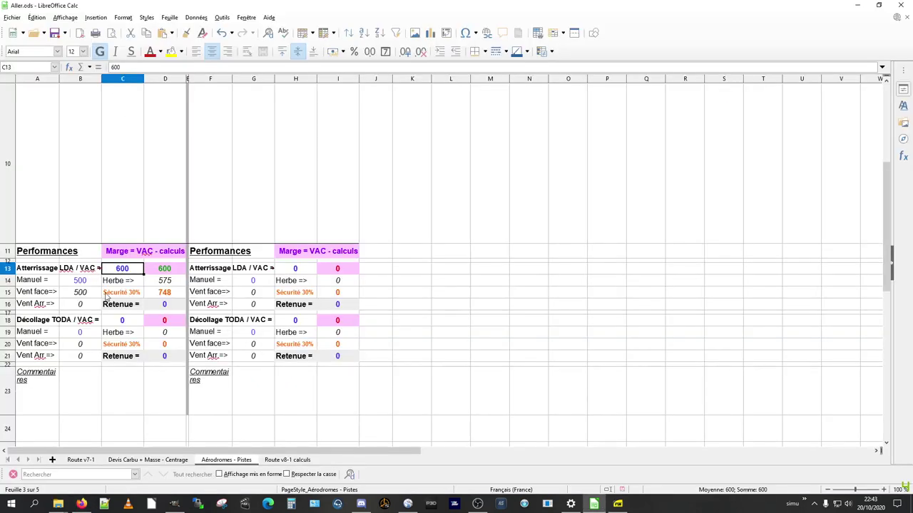
text(1290)
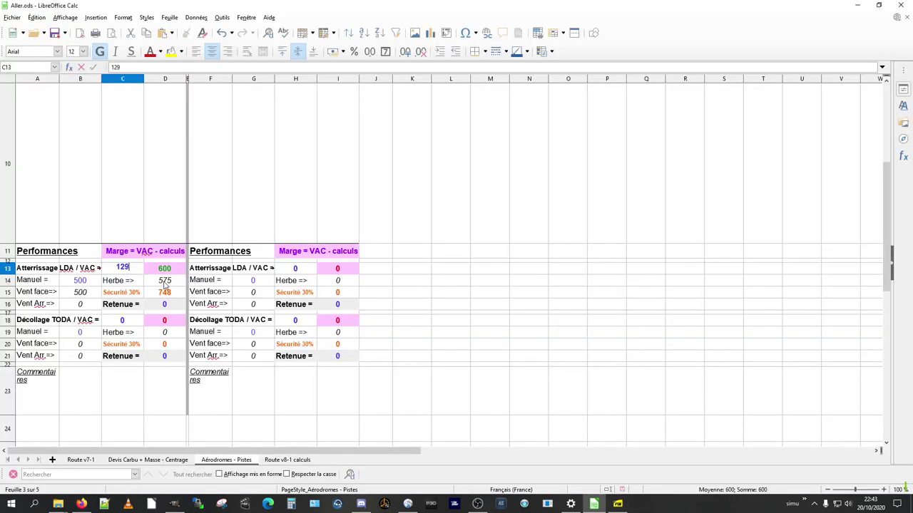
key(Return)
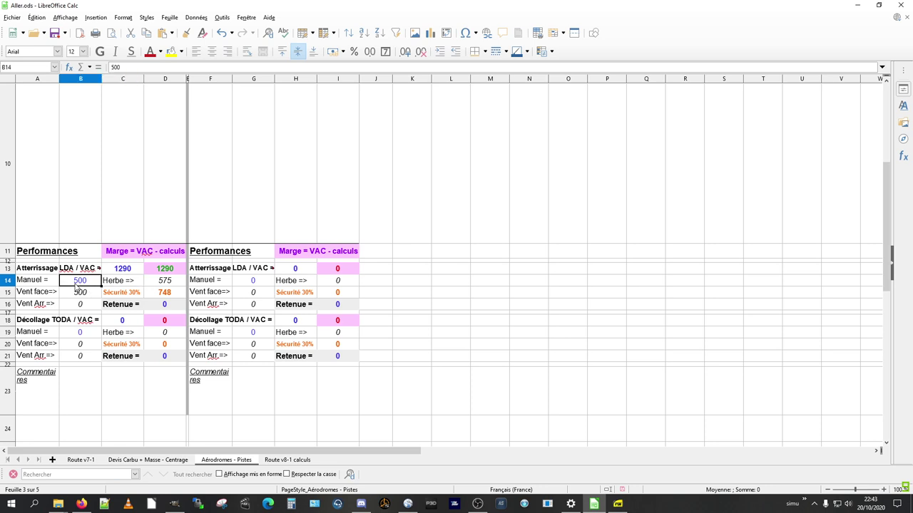
Set the destination landing Retenue in D16 to 650 and check the margin formula in D13 against the LDA / VAC
click(78, 286)
click(168, 293)
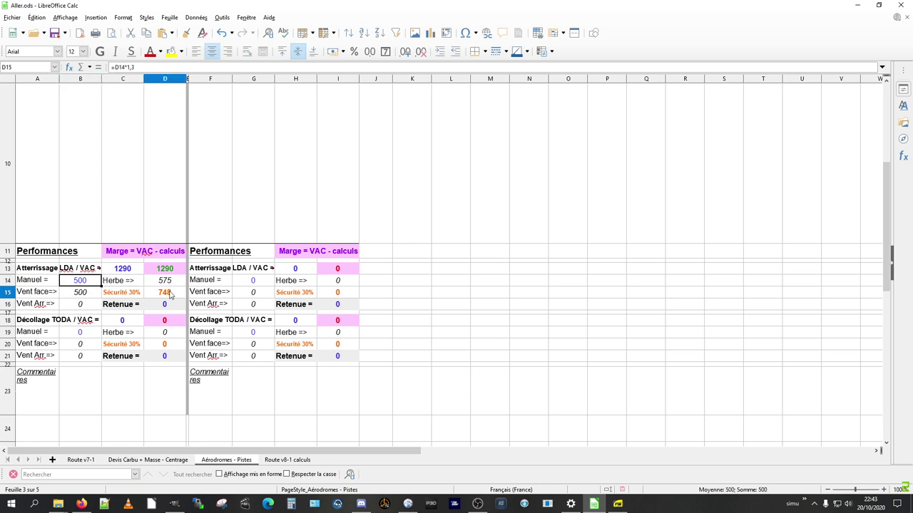
click(164, 304)
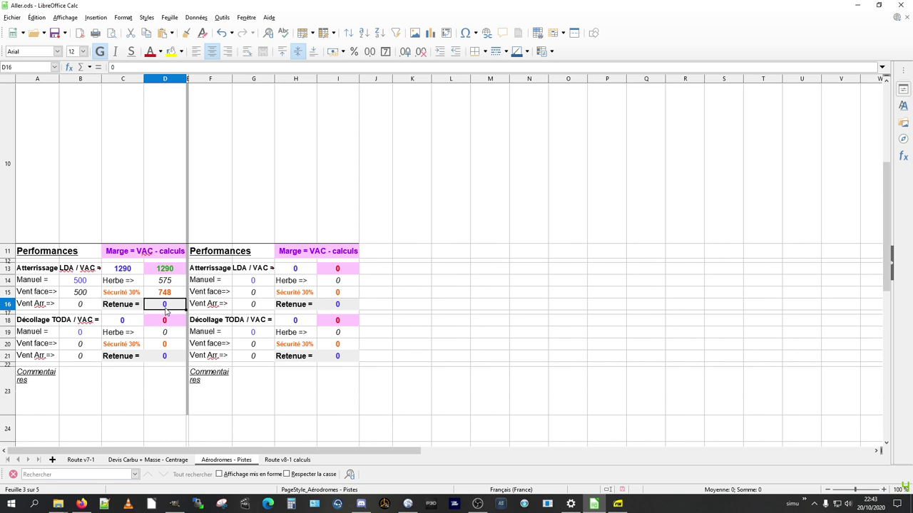
text(650)
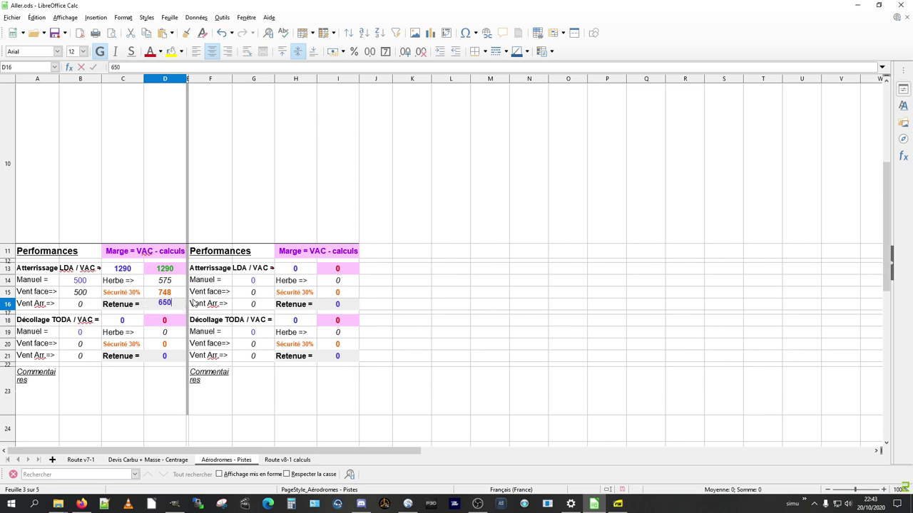
key(Return)
key(Up)
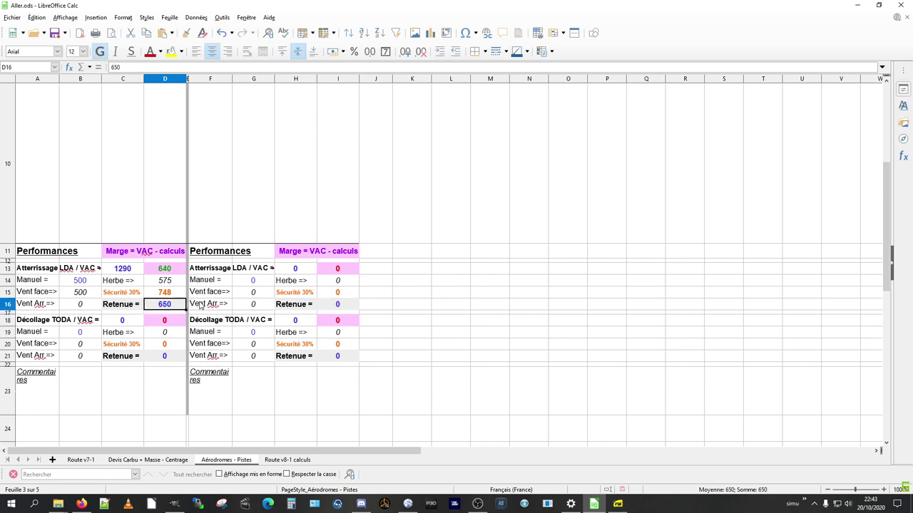
click(172, 273)
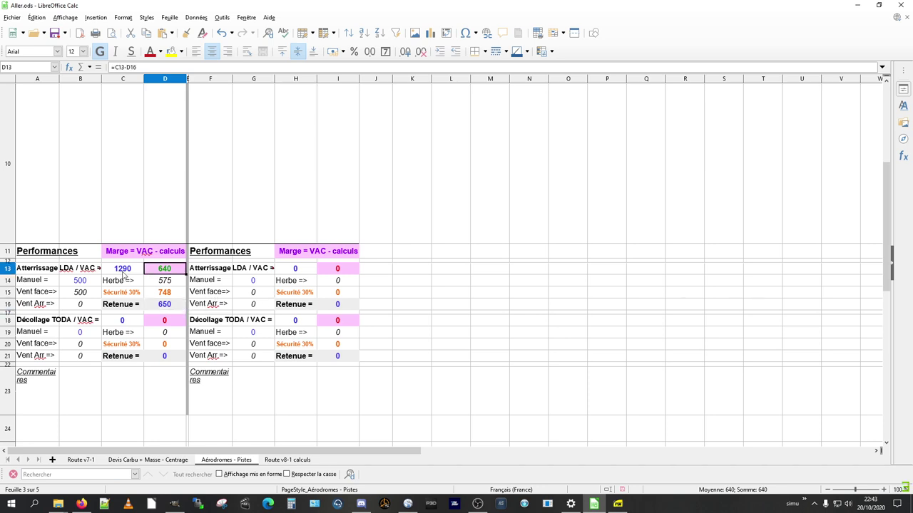
click(118, 272)
click(163, 273)
Try 850 as the destination landing Retenue in D16 and set it back to 650
click(168, 306)
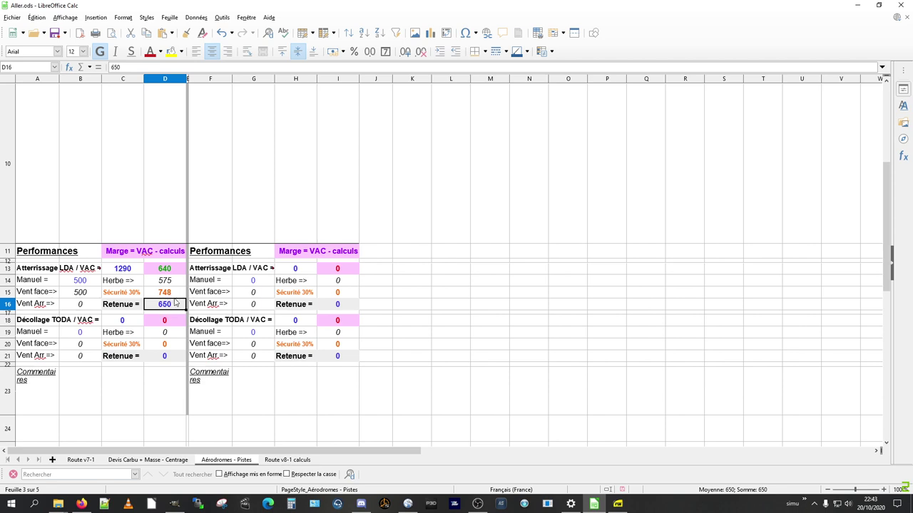
text(8)
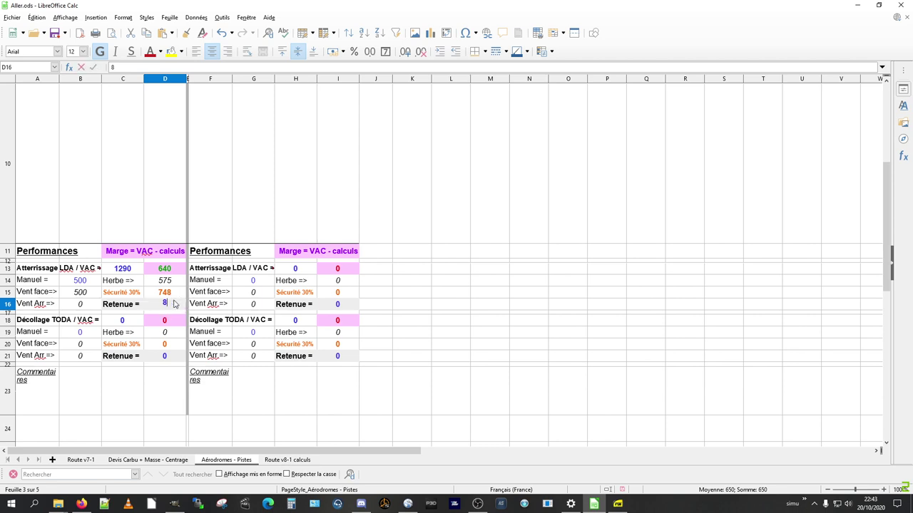
key(Return)
click(175, 303)
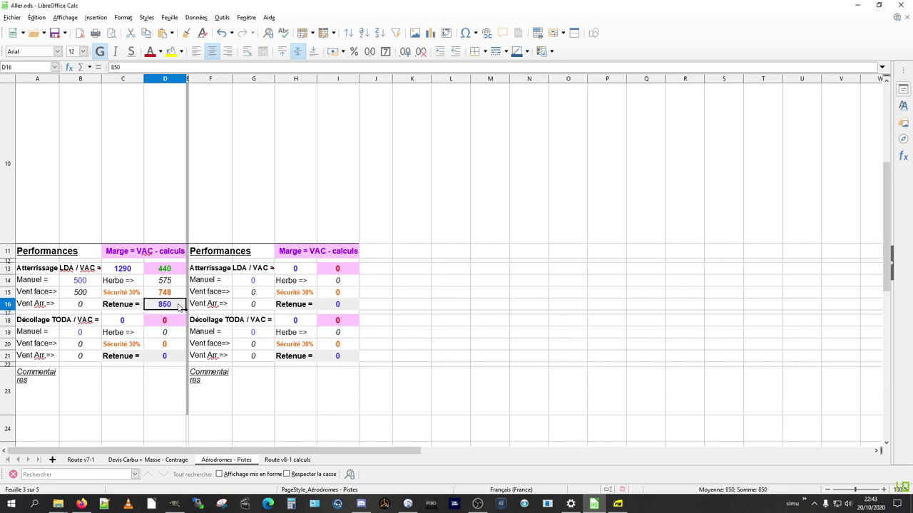
key(Up)
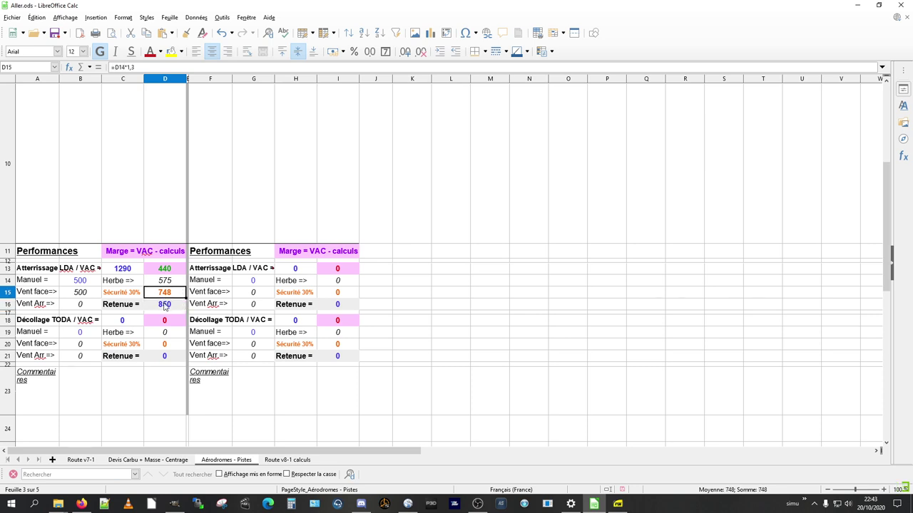
click(164, 306)
text(65)
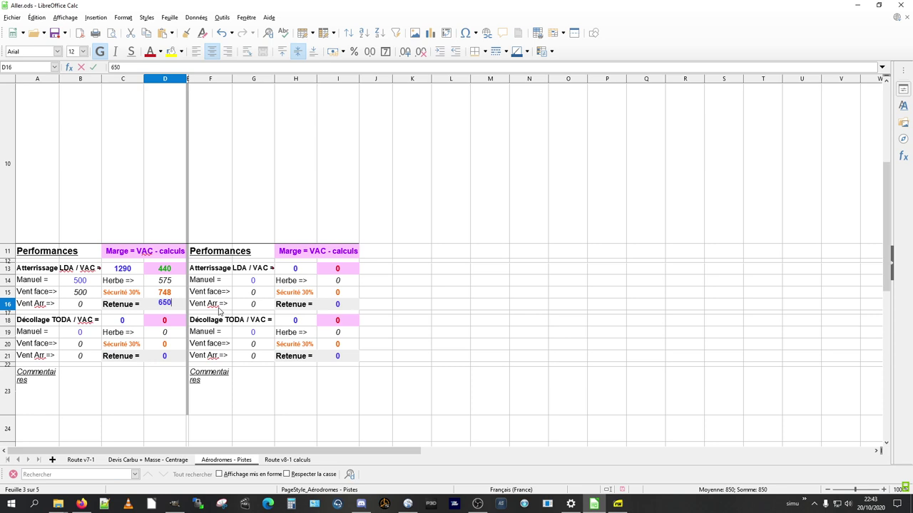
key(Return)
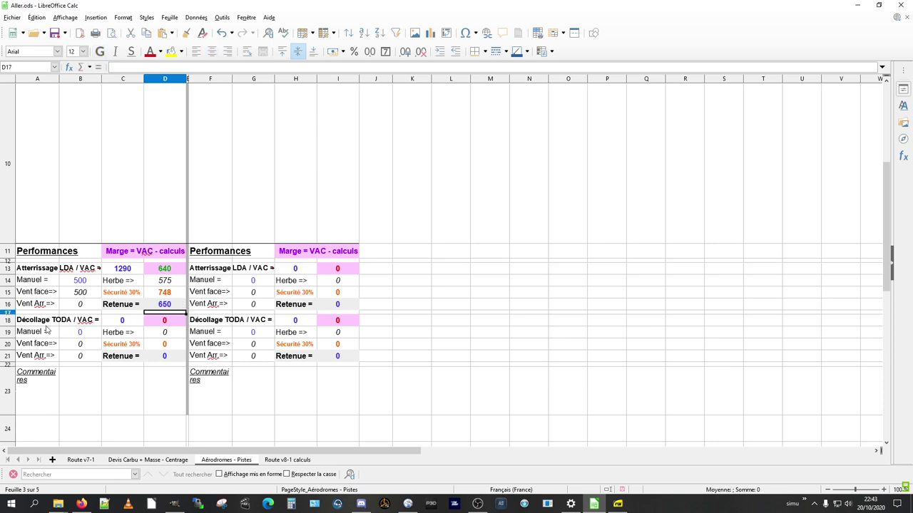
Review the Herbe and Sécurité 30% landing formulas, set the Retenue in D16 to 700 and check the margin in D13
click(173, 283)
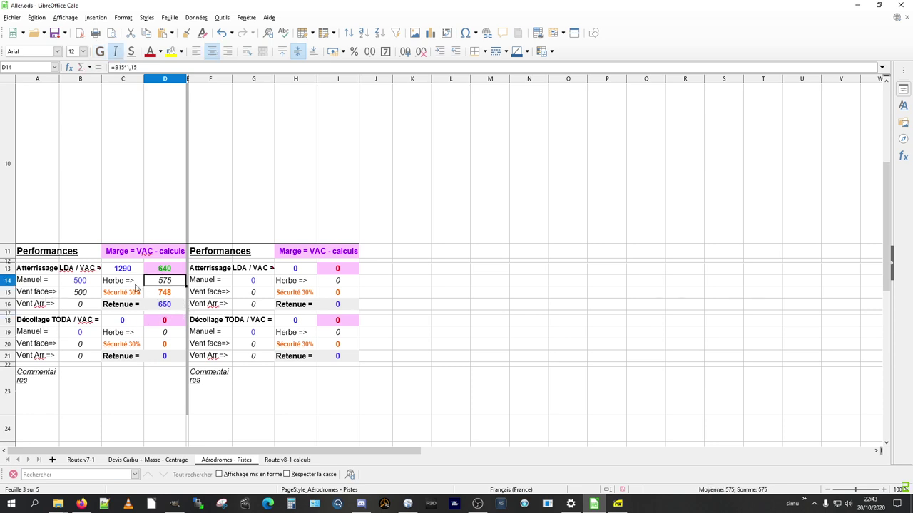
click(173, 290)
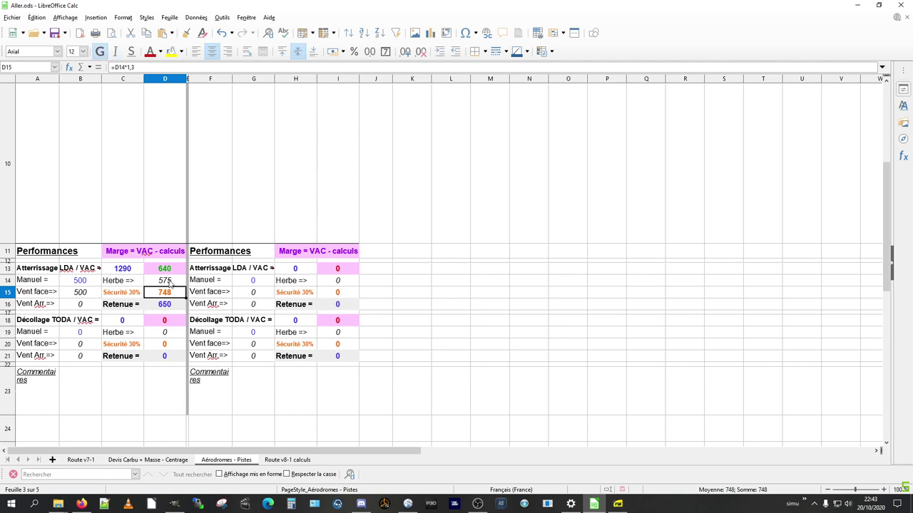
click(167, 307)
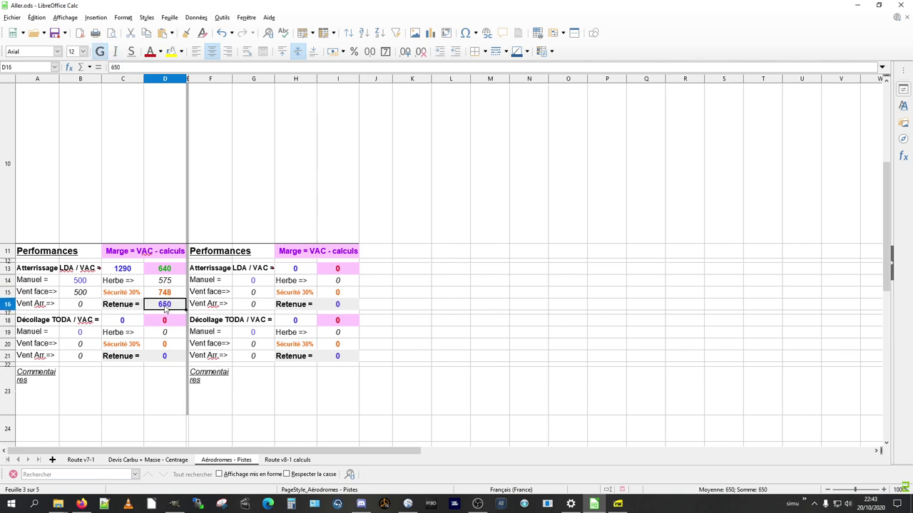
click(163, 282)
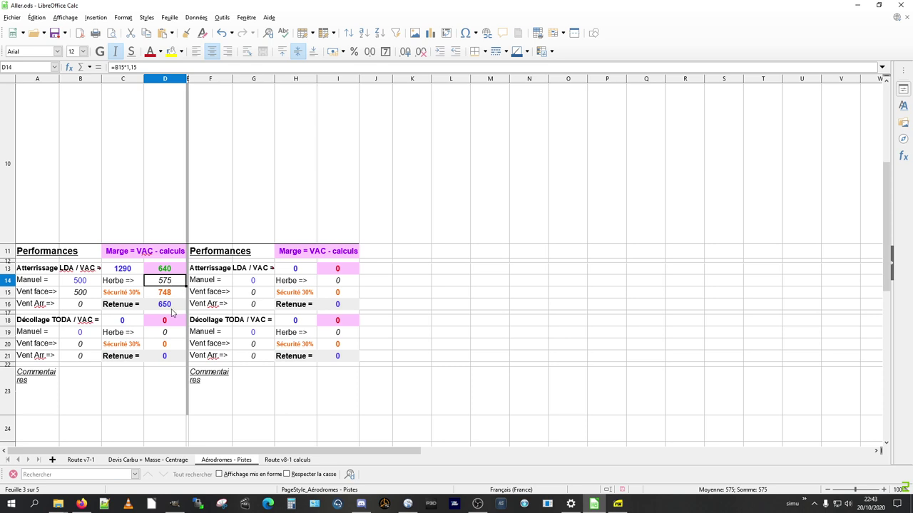
click(168, 308)
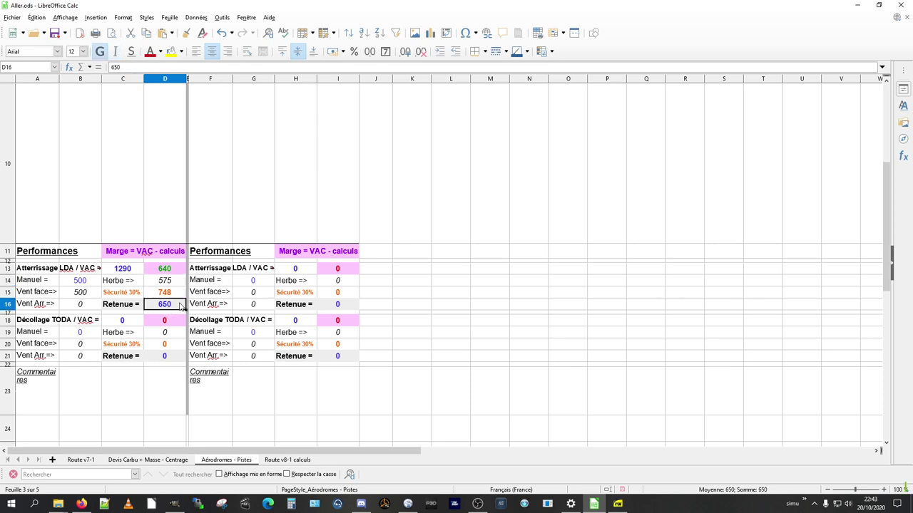
text(700)
key(Return)
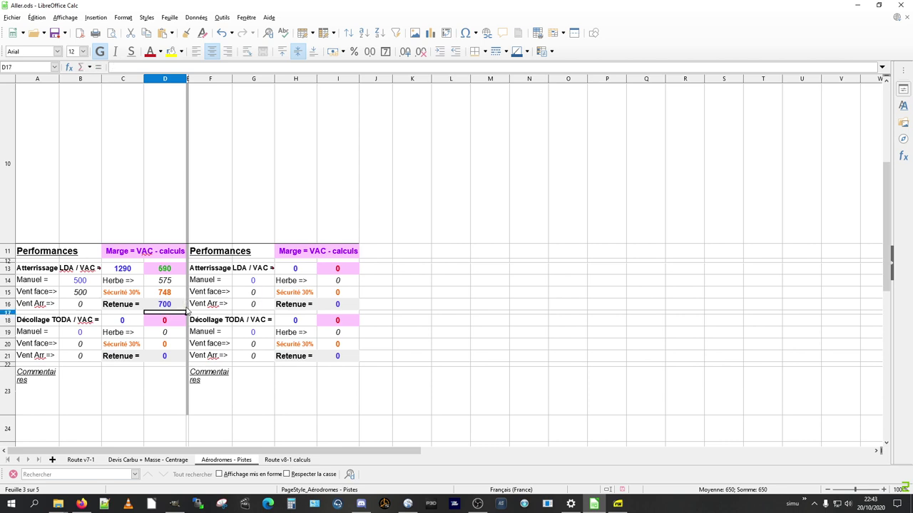
key(Up)
key(Up)
key(Up)
key(Up)
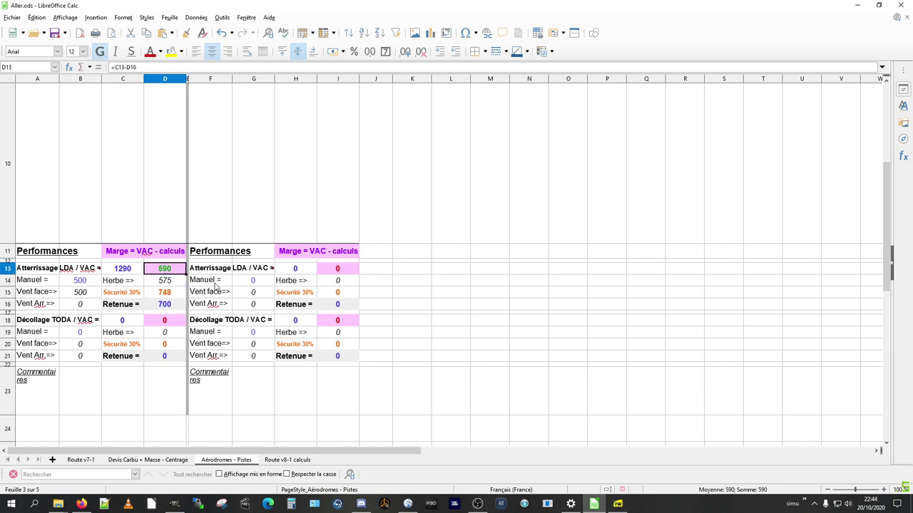
Examine the destination takeoff margin formula in D18 and review the arrival briefing headings for destination and diversion
click(140, 333)
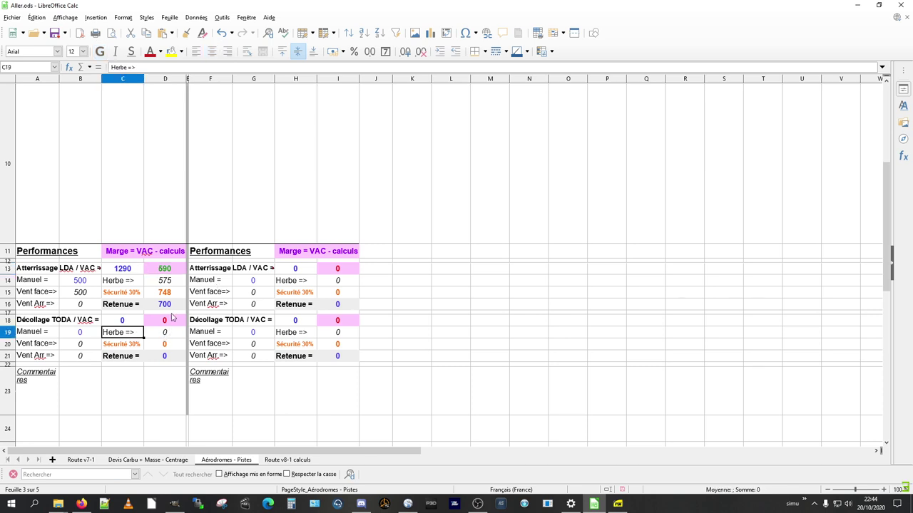
click(171, 308)
click(168, 320)
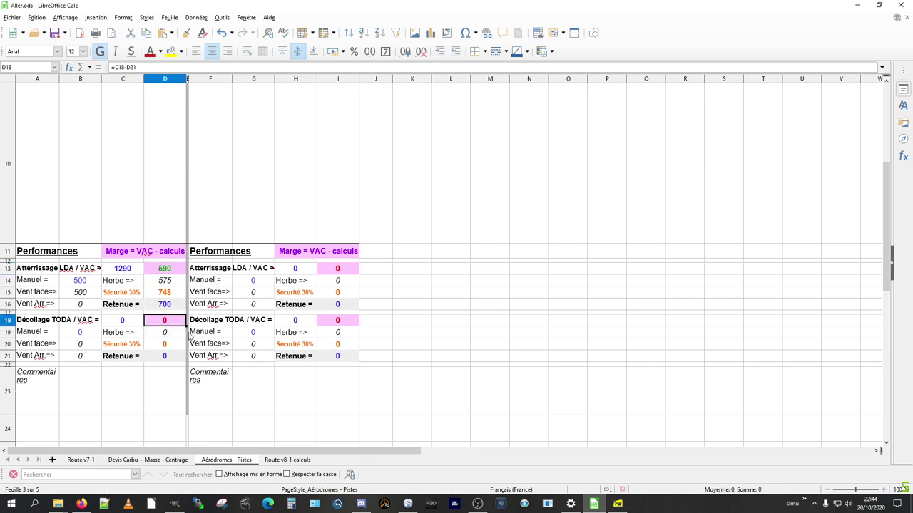
scroll(214, 346, up, 3)
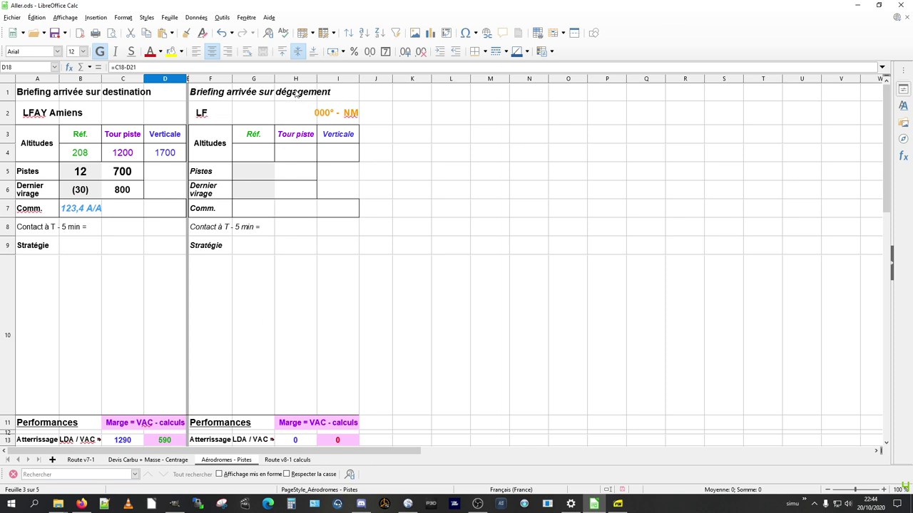
Compare the two-row wind calculation blocks in the Route v8-1 calculs sheet with the leg blocks in the Route v7-1 sheet
click(286, 460)
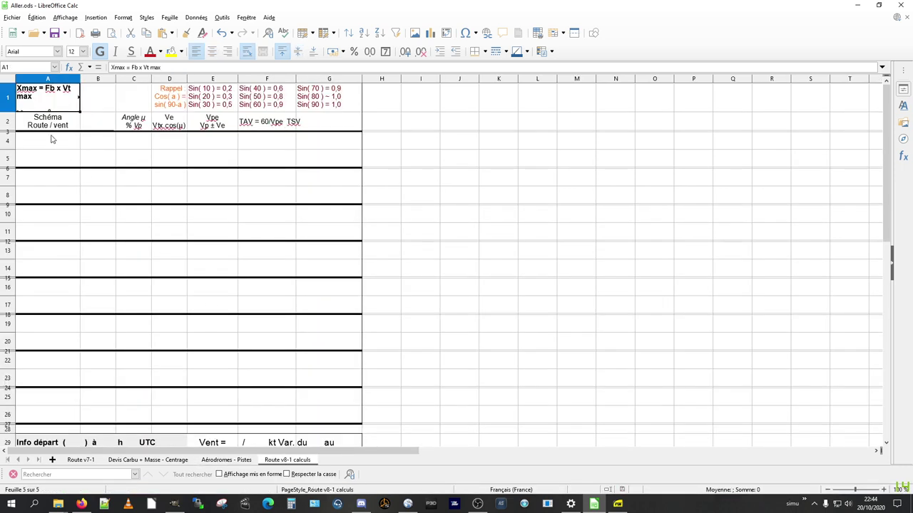
mouse_move(52, 139)
mouse_down()
mouse_move(51, 173)
mouse_move(51, 157)
mouse_up()
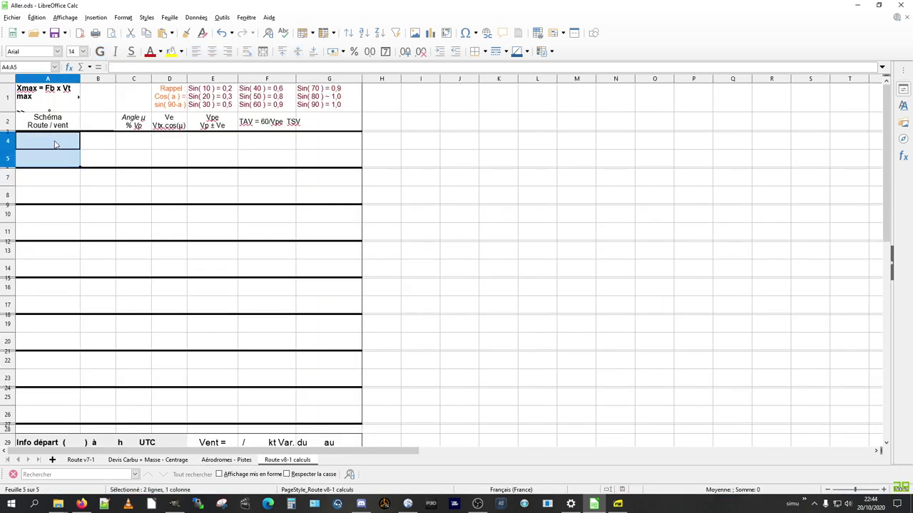
click(55, 145)
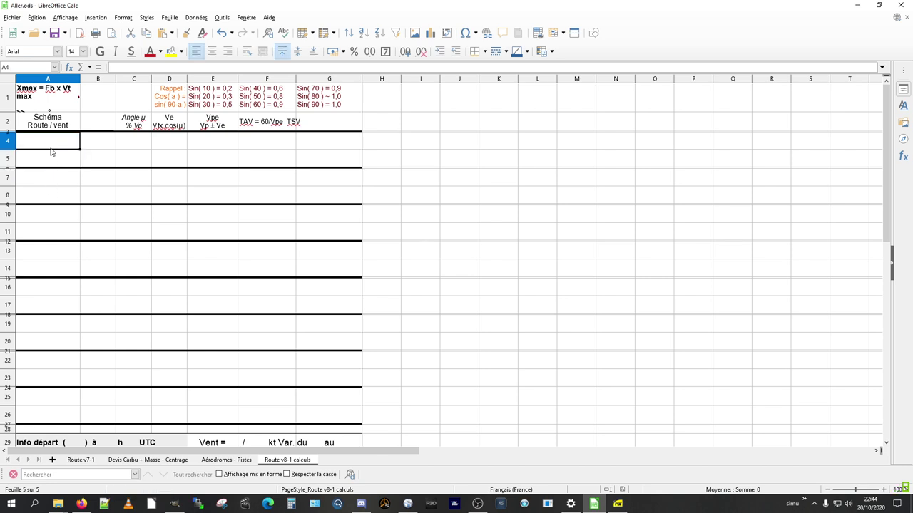
drag(51, 151, 50, 189)
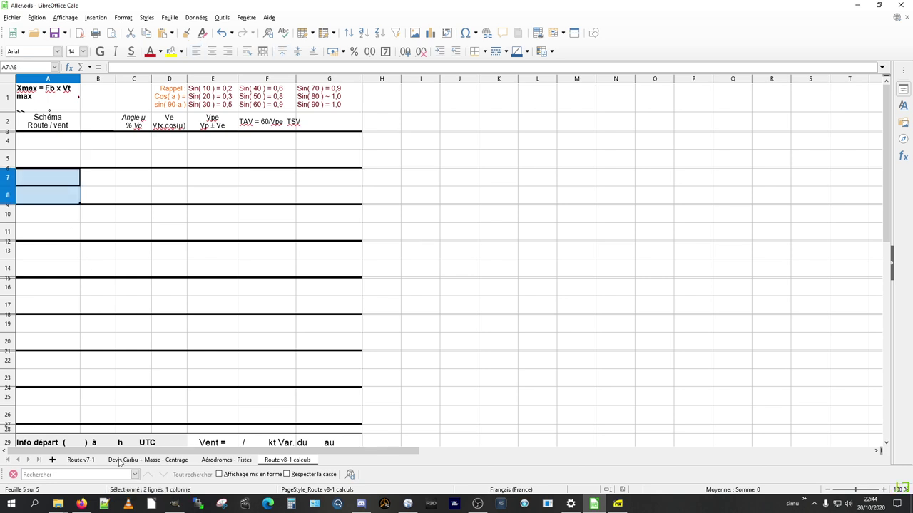
click(291, 286)
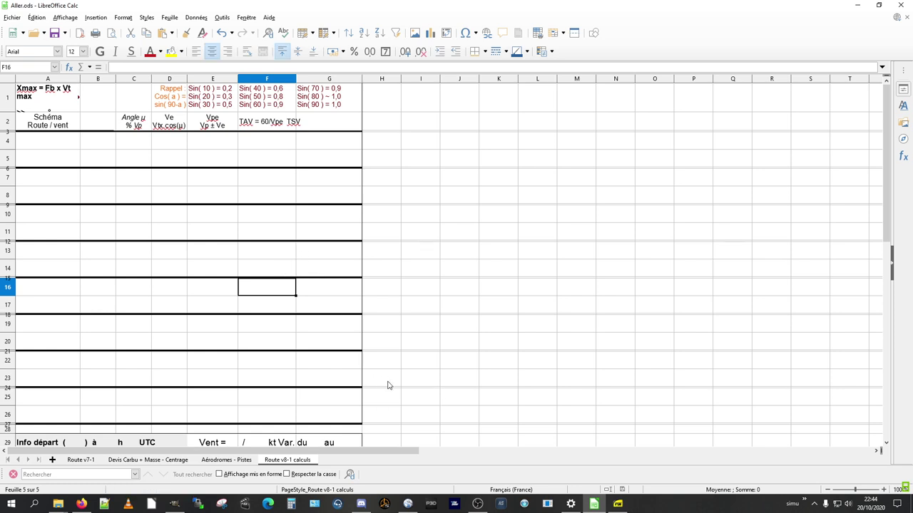
click(82, 459)
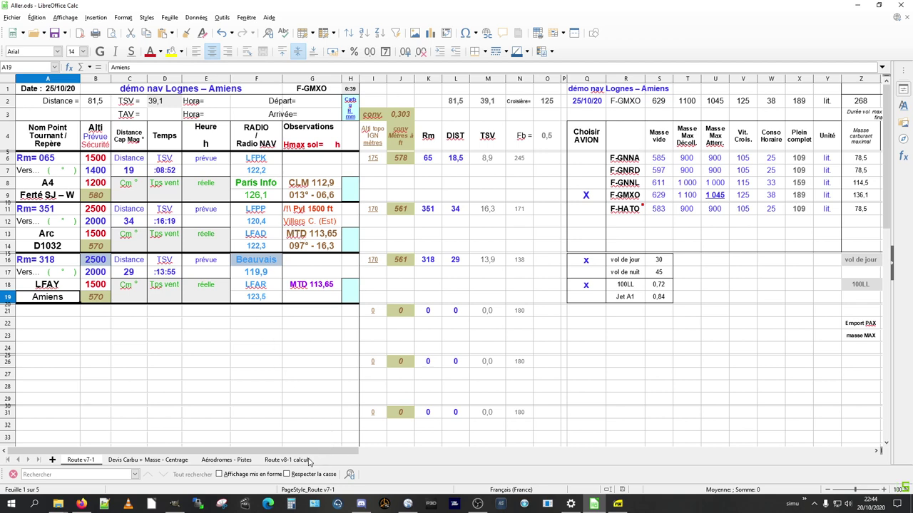
click(308, 460)
drag(289, 142, 287, 166)
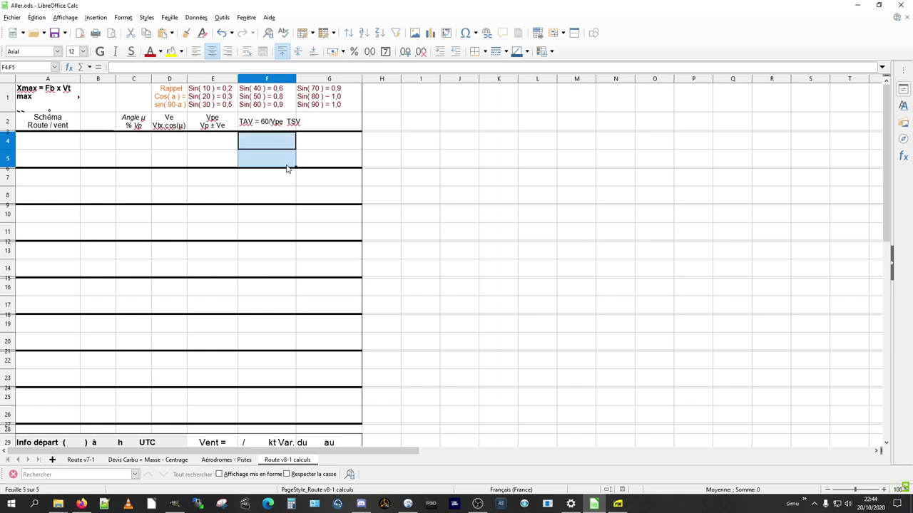
click(81, 460)
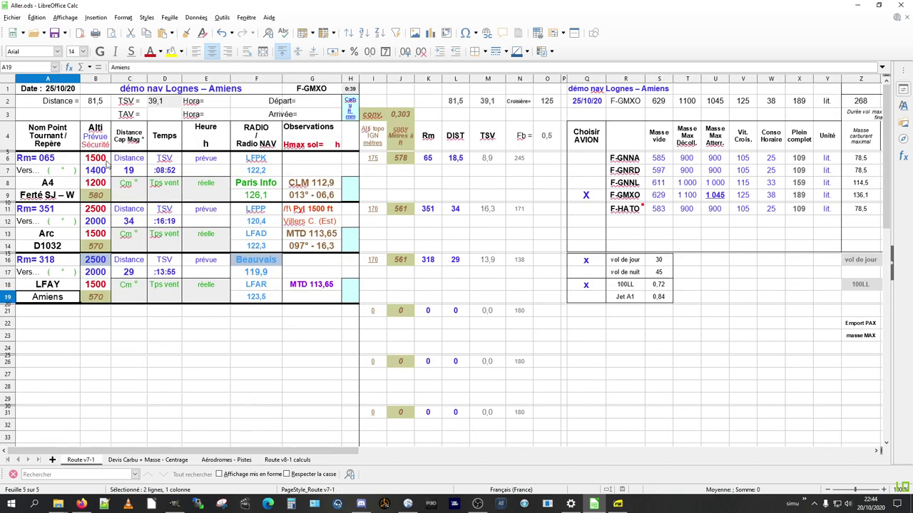
drag(96, 158, 100, 198)
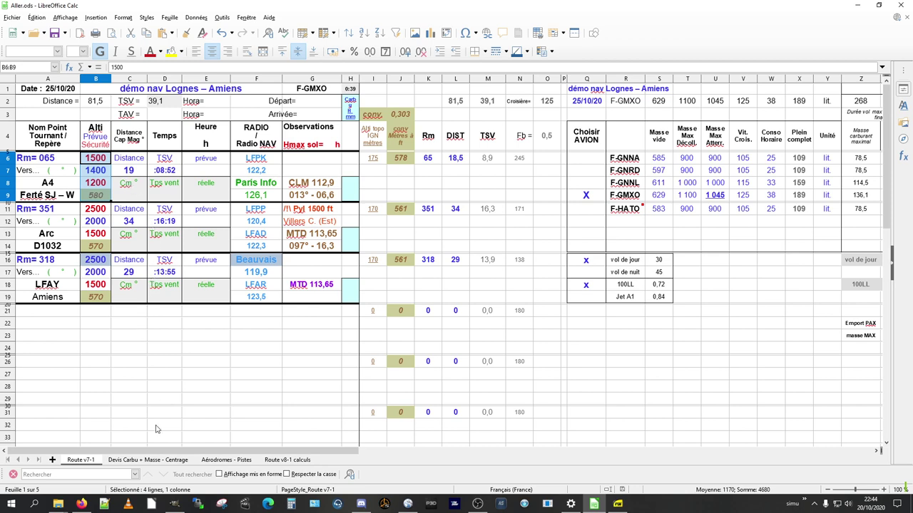
Compare the first leg block in the Route v7-1 sheet with the TAV calculation cells F4:F5 in Route v8-1 calculs
click(287, 460)
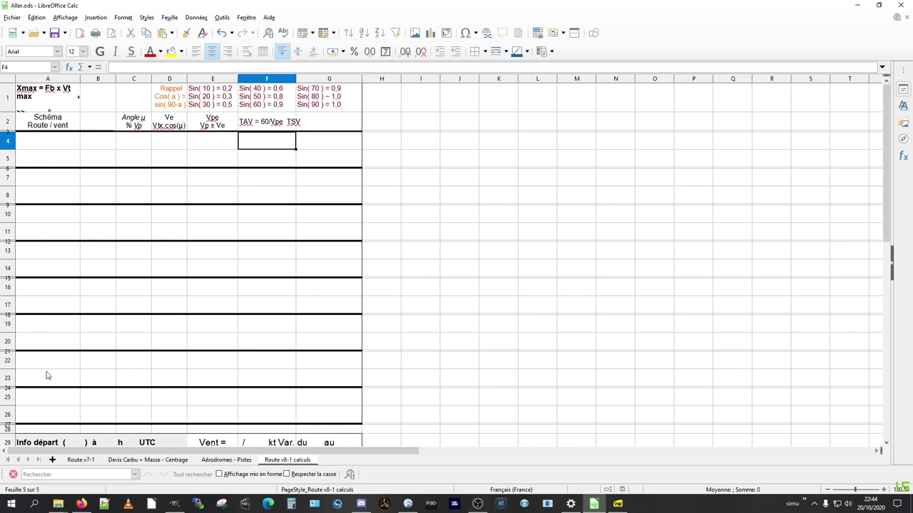
click(81, 460)
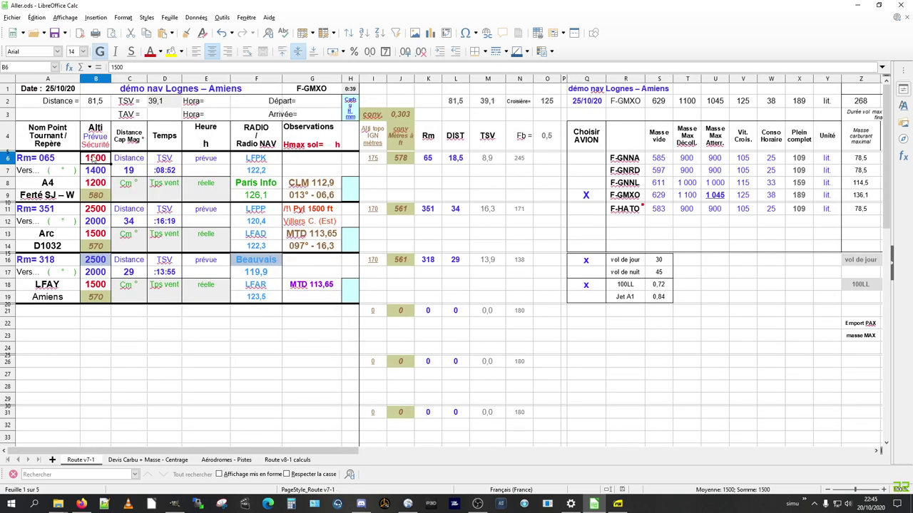
click(277, 460)
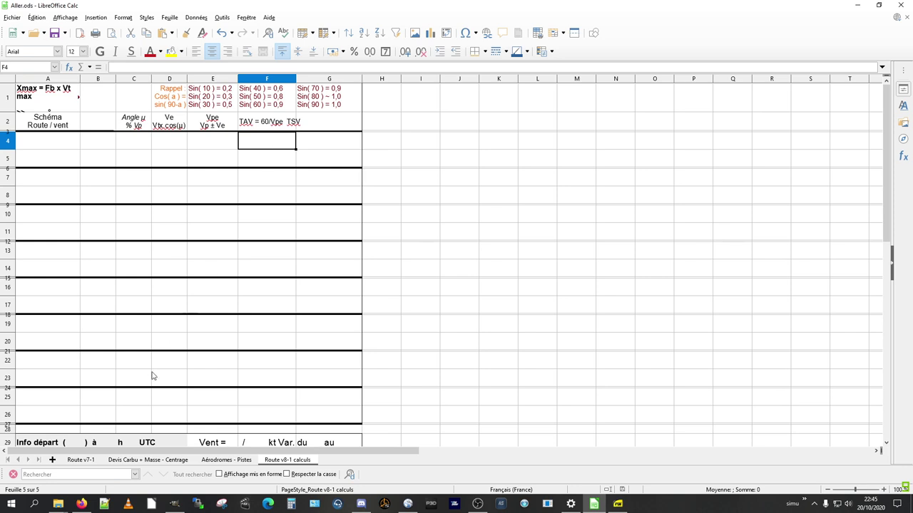
drag(272, 139, 270, 161)
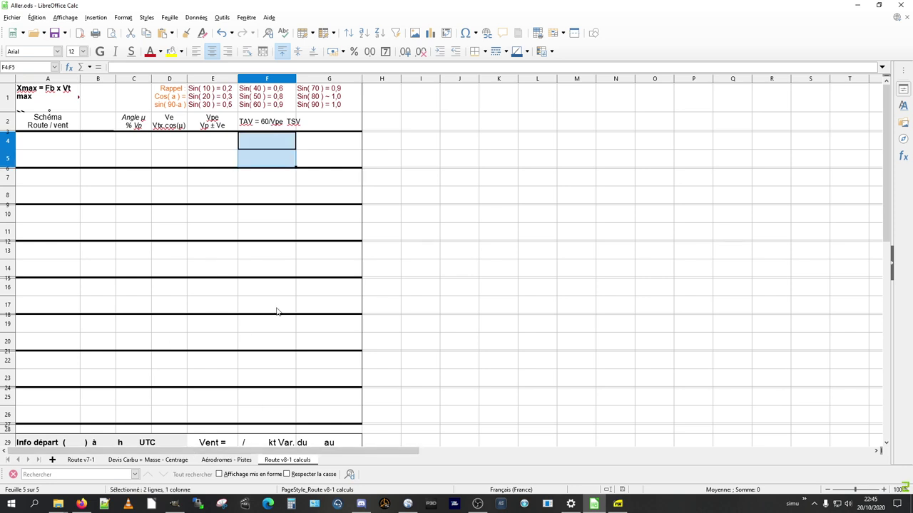
click(81, 460)
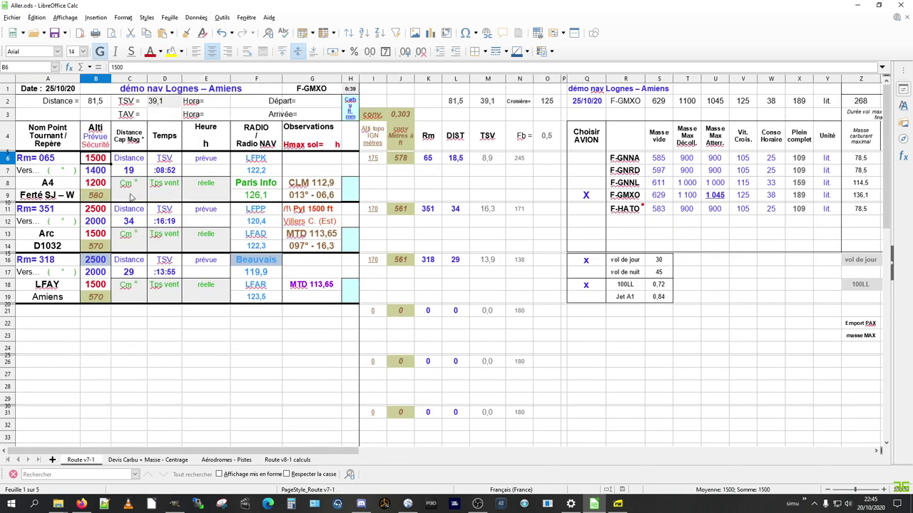
Check the first leg's corrected heading and wind time cells C9 and D9 in Route v7-1 alongside the TSV formula in D7
click(131, 197)
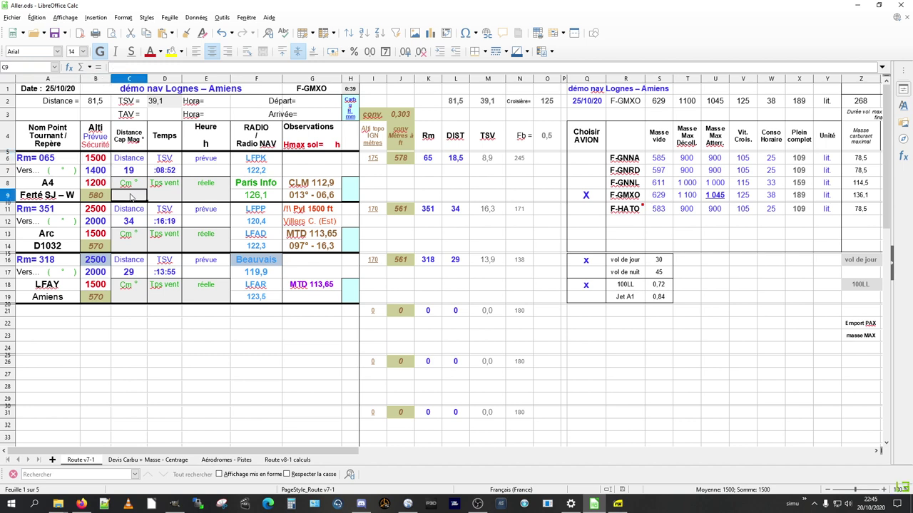
click(167, 201)
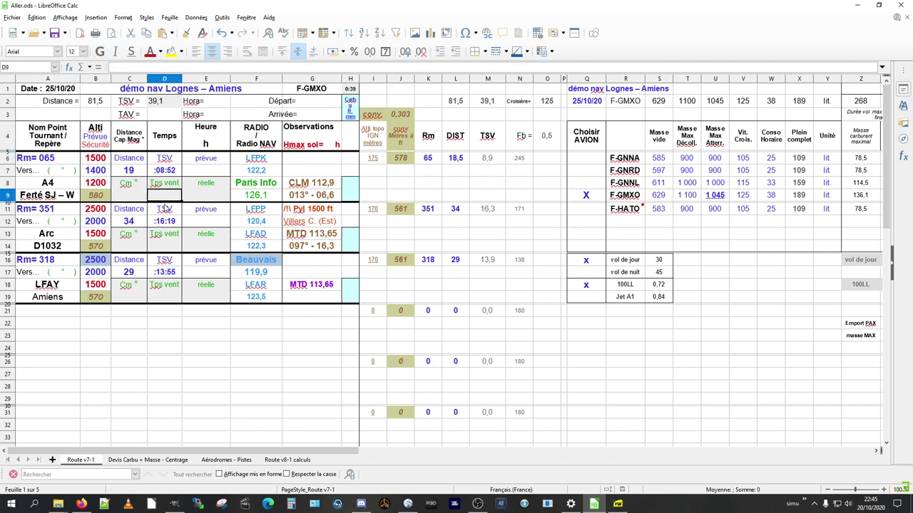
click(166, 175)
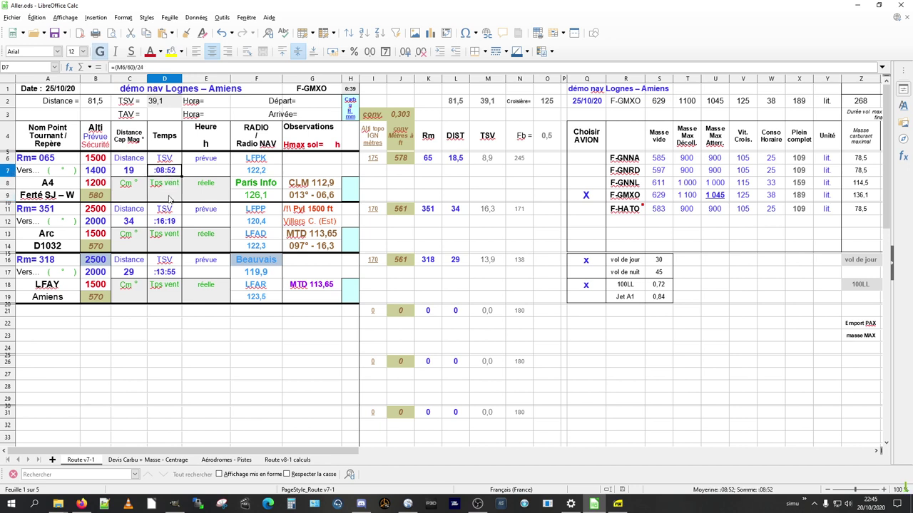
click(170, 200)
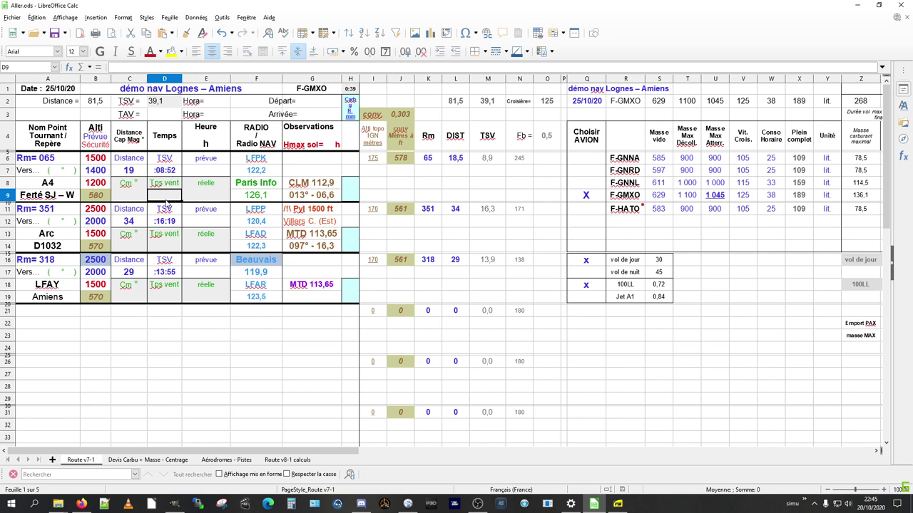
Review the Info départ and Info arrivée weather blocks in rows 29 to 35 of the Route v8-1 calculs sheet
click(286, 461)
scroll(266, 352, down, 5)
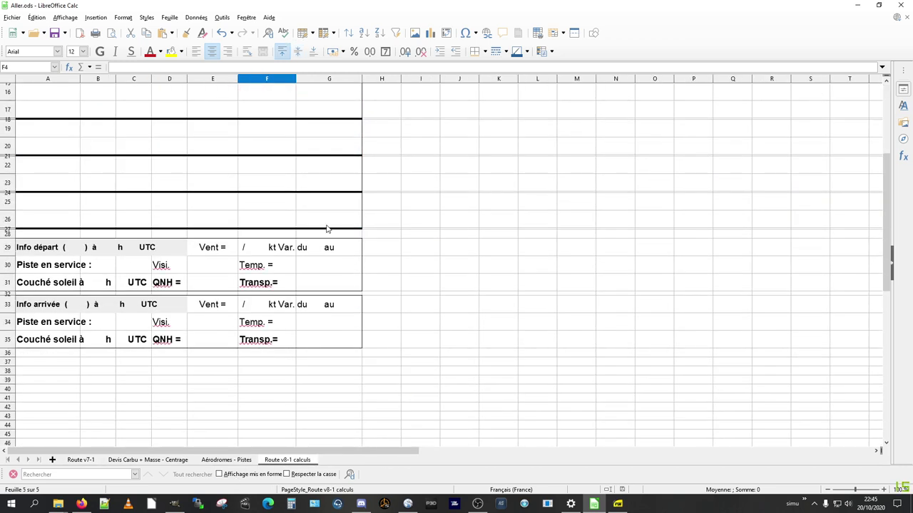
drag(128, 305, 320, 352)
click(193, 318)
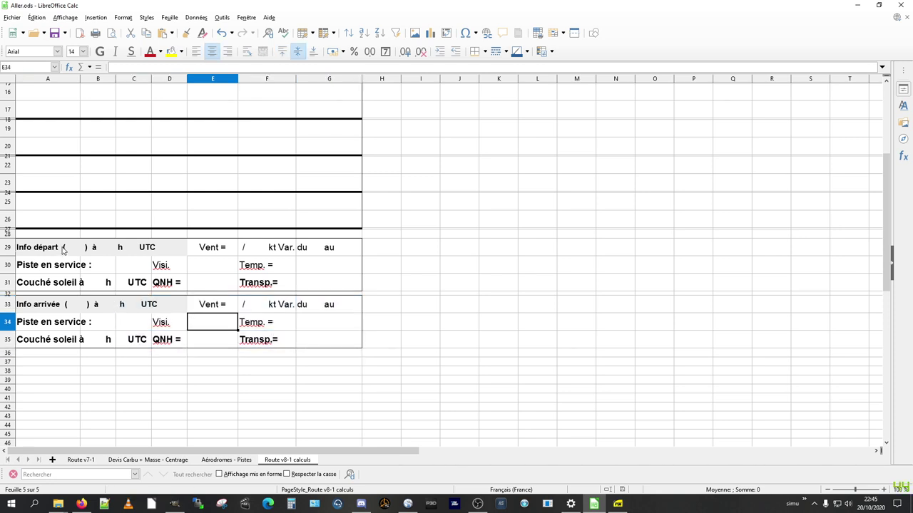
click(94, 248)
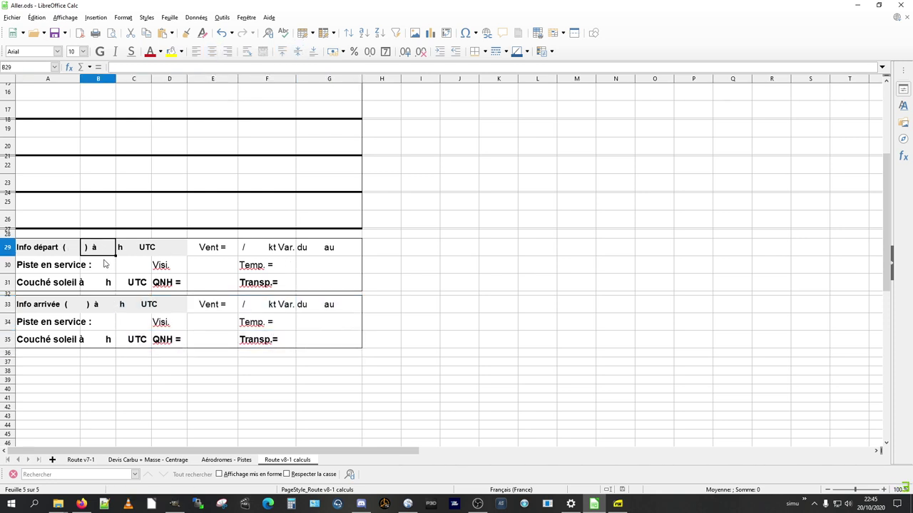
click(51, 307)
drag(318, 341, 36, 306)
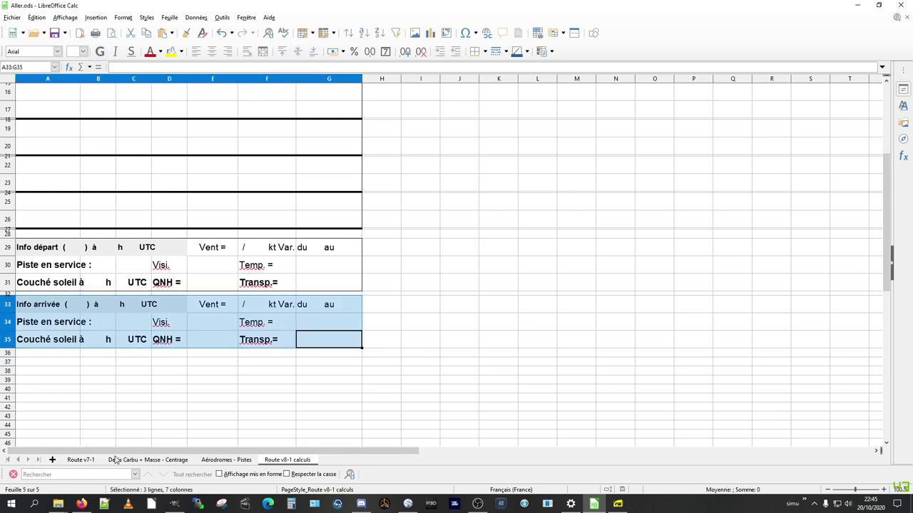
Examine the unused leg rows of the Route v7-1 sheet down to the last block, A40:H44, above the Check PT line
click(81, 460)
scroll(157, 326, down, 6)
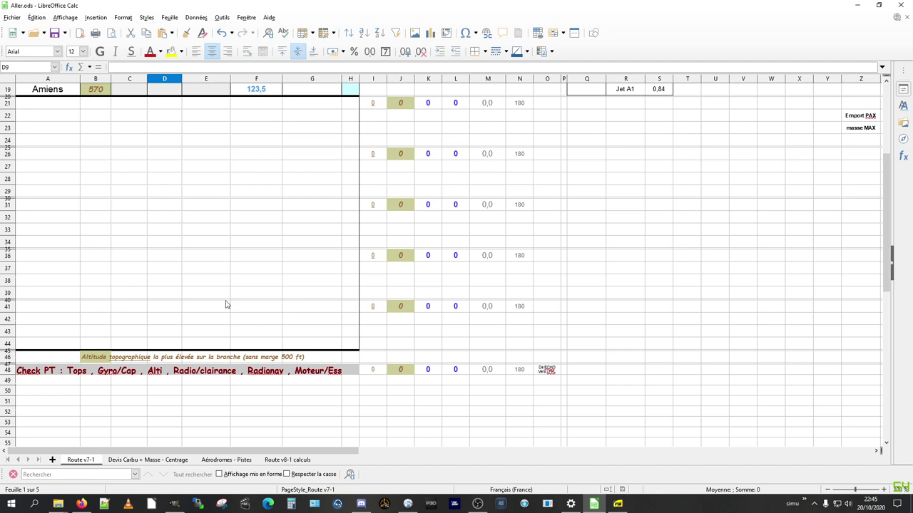
scroll(225, 305, up, 3)
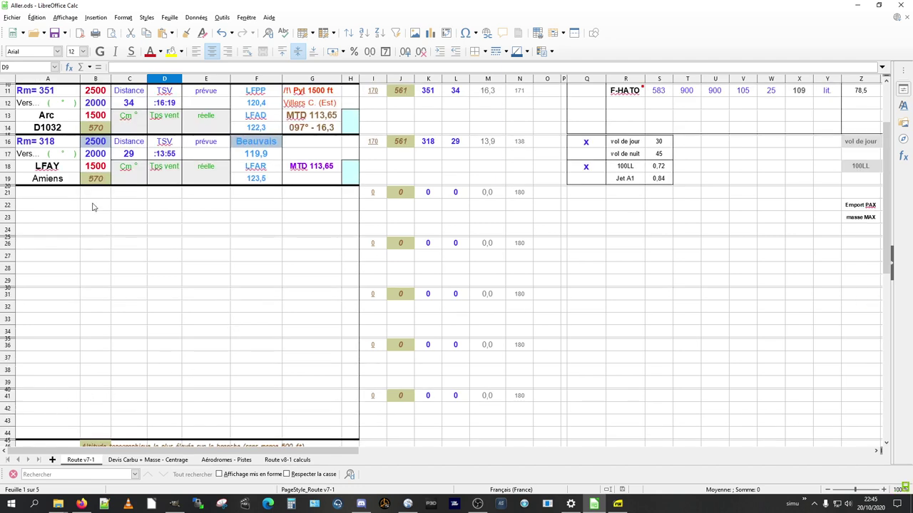
drag(29, 396, 351, 399)
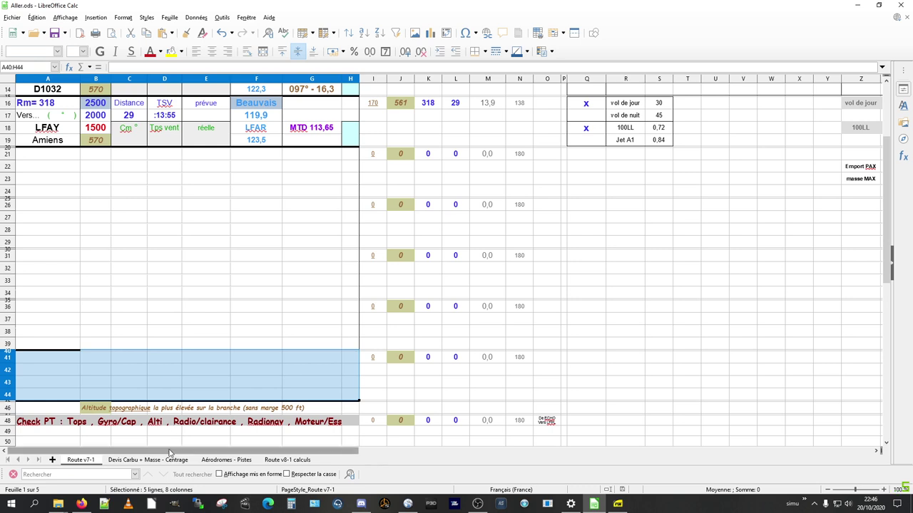
click(224, 310)
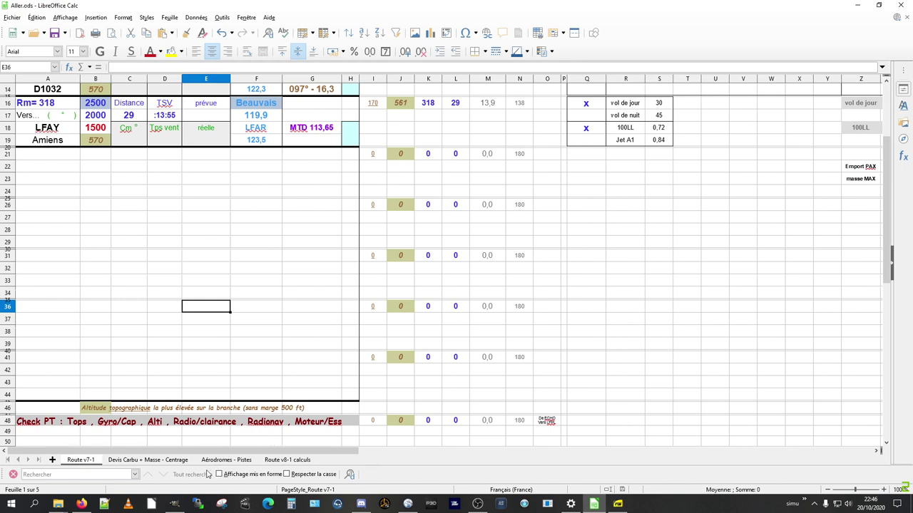
Export the navigation log workbook as Aller.pdf in the amiens folder
click(185, 464)
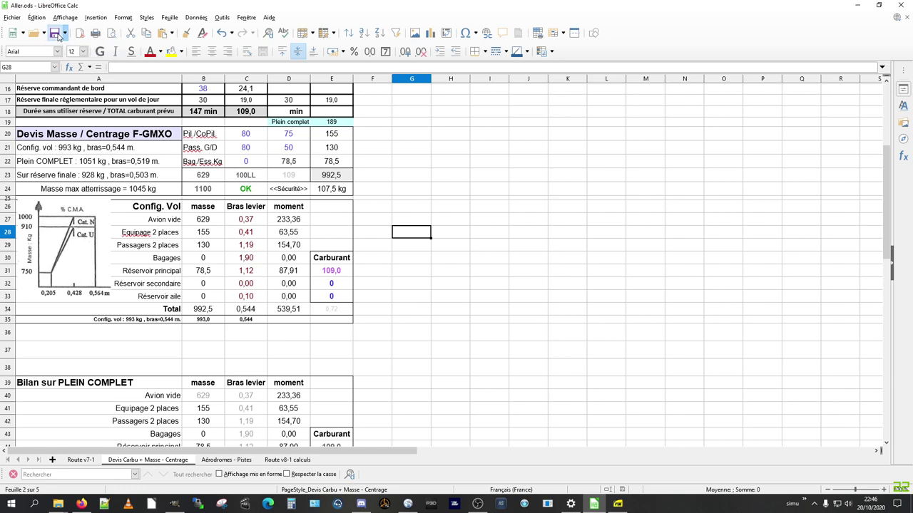
click(79, 33)
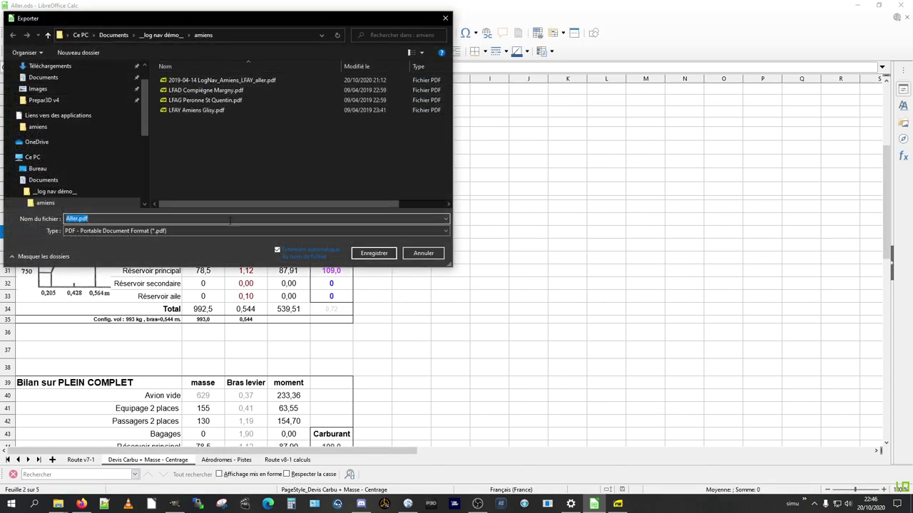
click(374, 255)
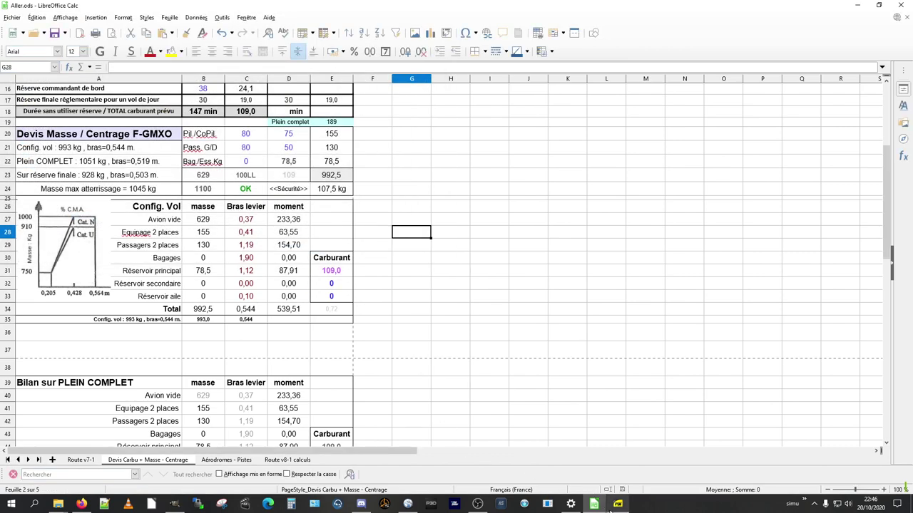
Open the exported Aller.pdf from the amiens folder and inspect the Lognes–Amiens route log on its first page
mouse_move(57, 503)
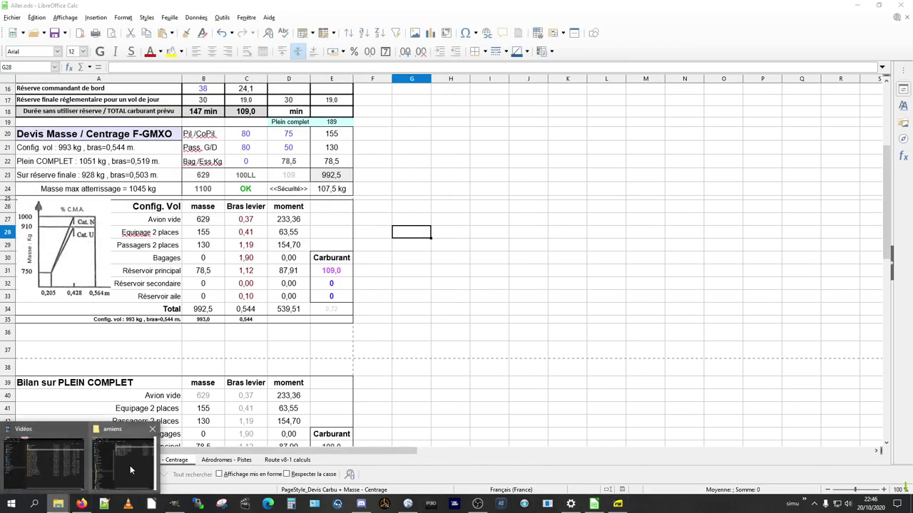
click(130, 465)
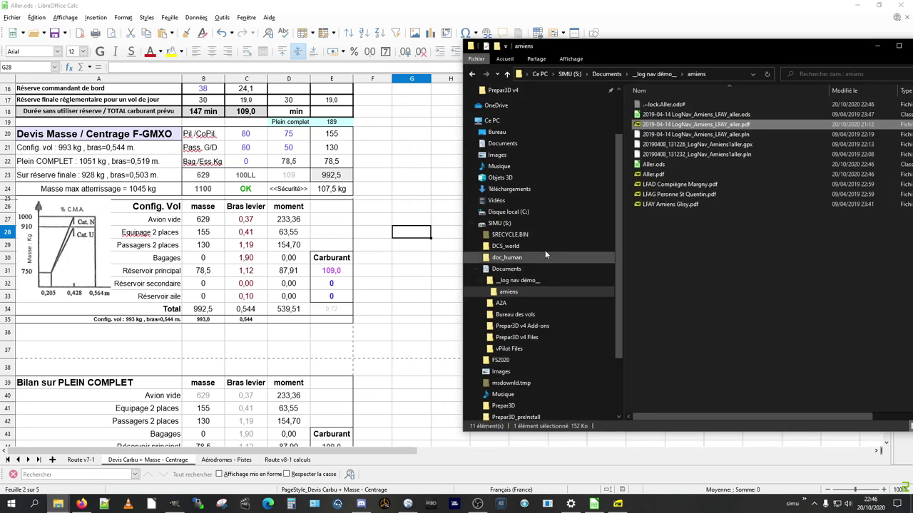
double_click(653, 174)
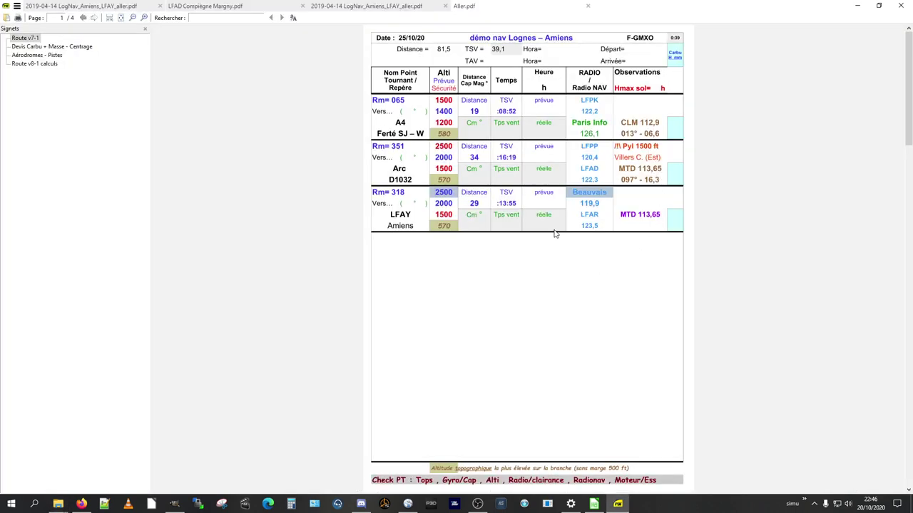
ctrl+scroll(558, 228, up, 2)
scroll(559, 225, up, 3)
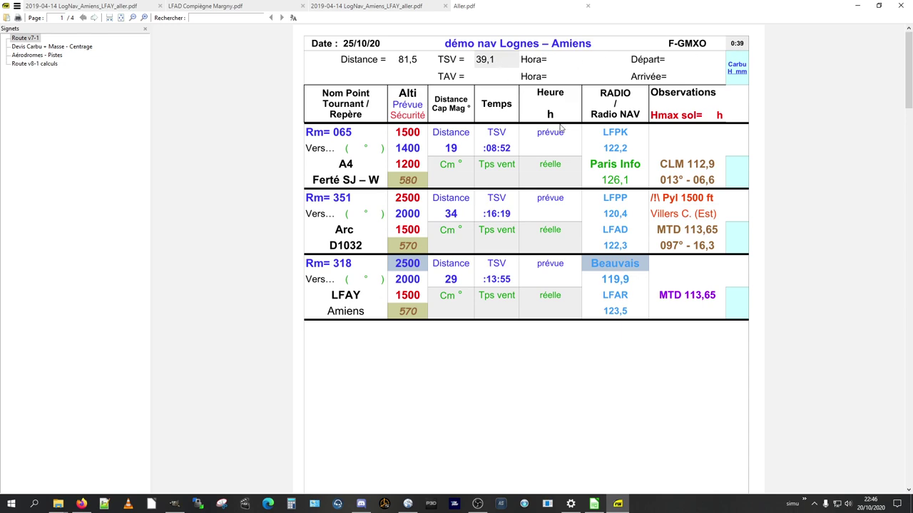
Review the Carnet line and the fuel estimate table on page 2 of Aller.pdf
scroll(578, 171, down, 5)
scroll(579, 197, down, 6)
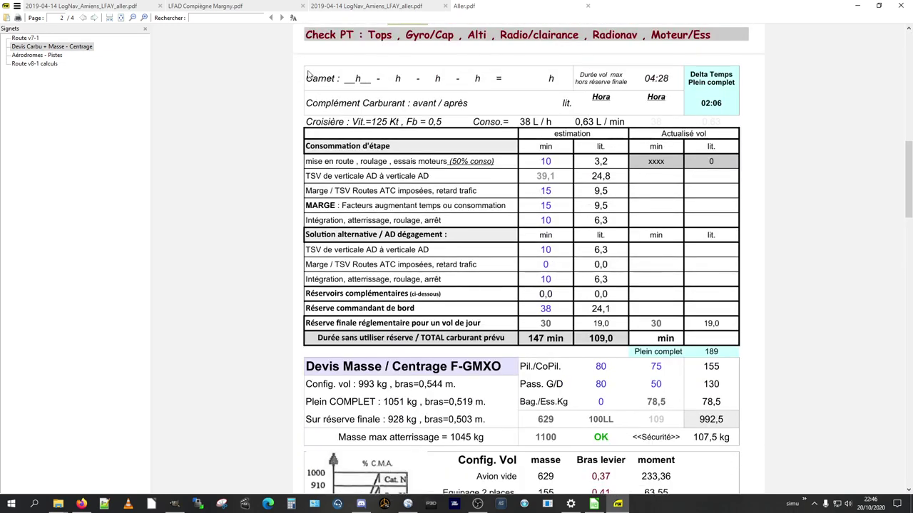
click(348, 79)
drag(309, 78, 509, 78)
click(517, 78)
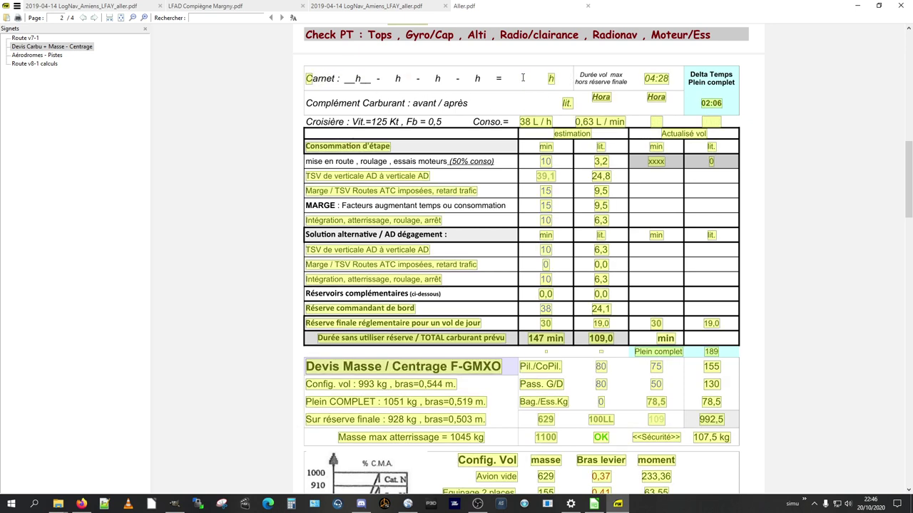
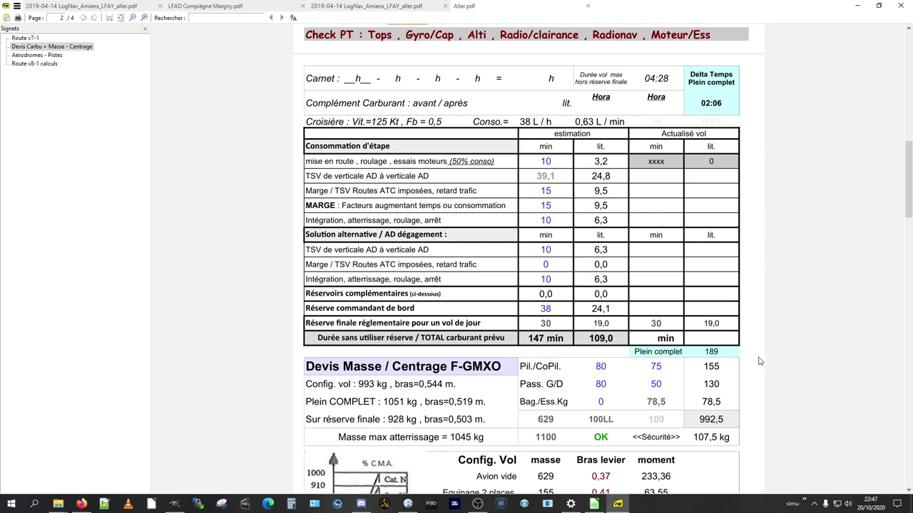
Examine the F-GMXO mass summary, centring graph and Config. Vol moment table on page 2 of Aller.pdf
scroll(759, 361, down, 1)
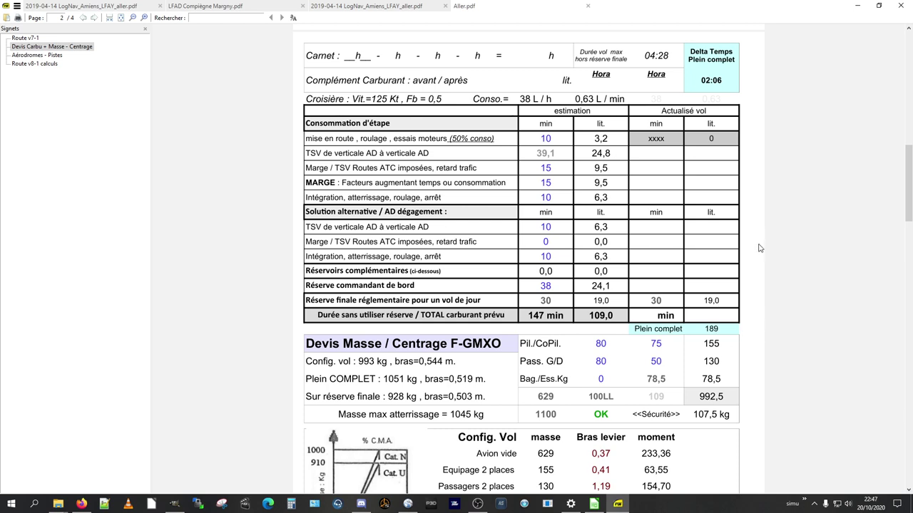
scroll(750, 296, down, 3)
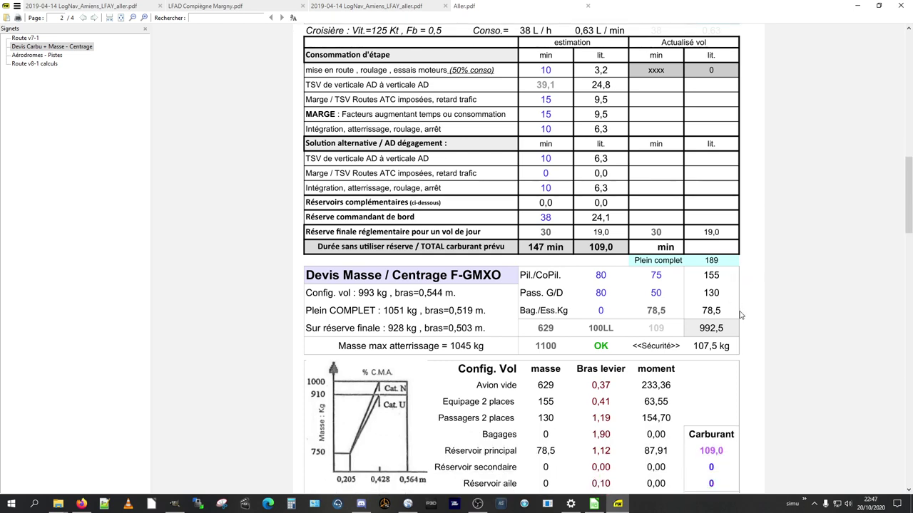
scroll(760, 365, down, 3)
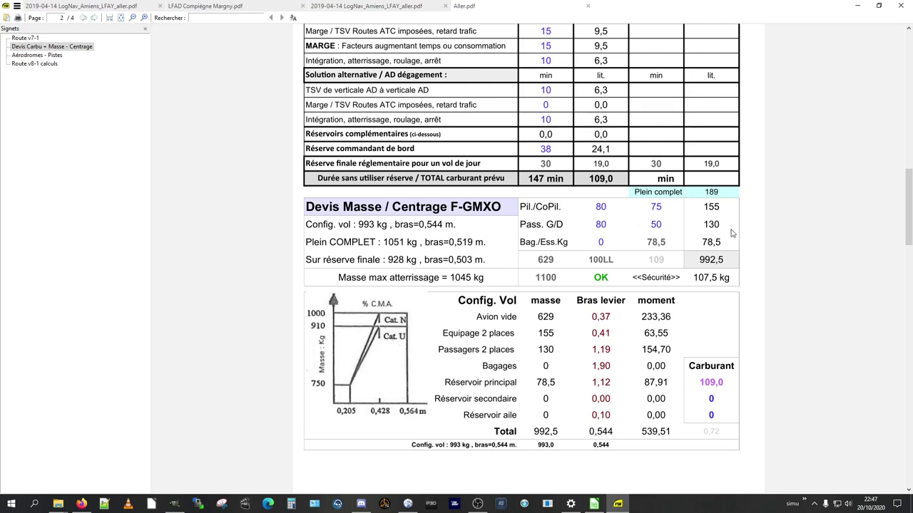
scroll(732, 296, down, 2)
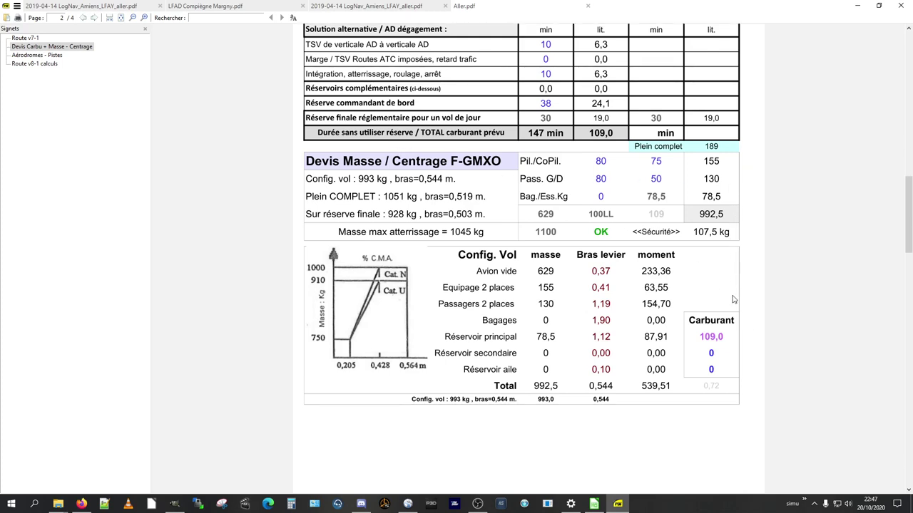
scroll(734, 299, down, 1)
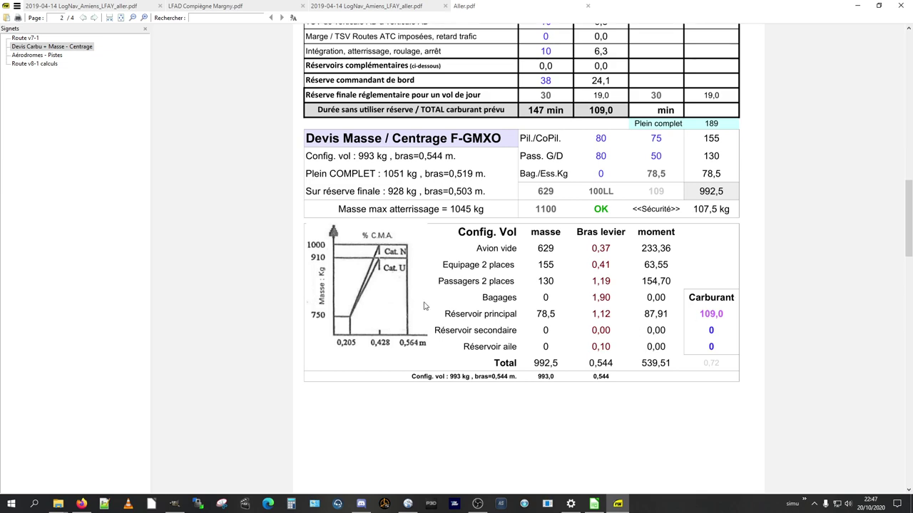
Check the end of the mass and balance page and the LFAY Amiens arrival briefing on page 3 of Aller.pdf
scroll(631, 360, down, 3)
scroll(631, 363, down, 6)
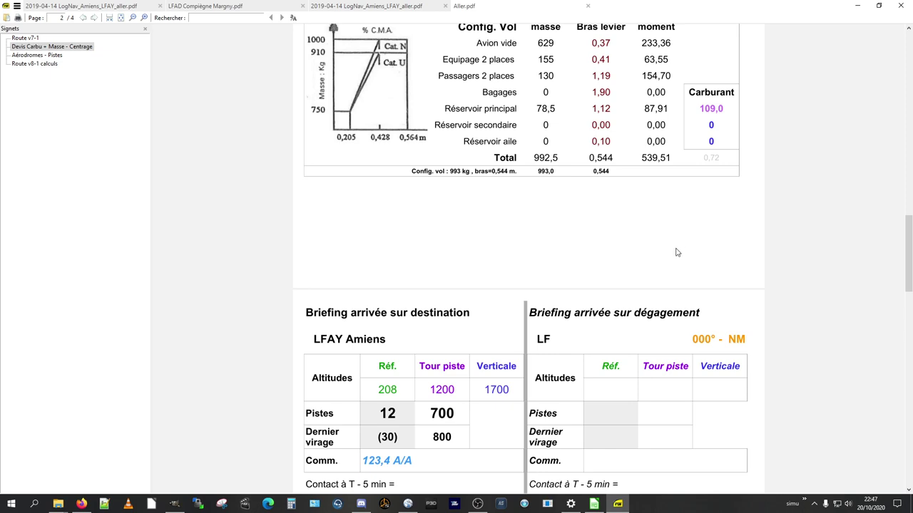
scroll(498, 246, up, 2)
scroll(500, 264, up, 7)
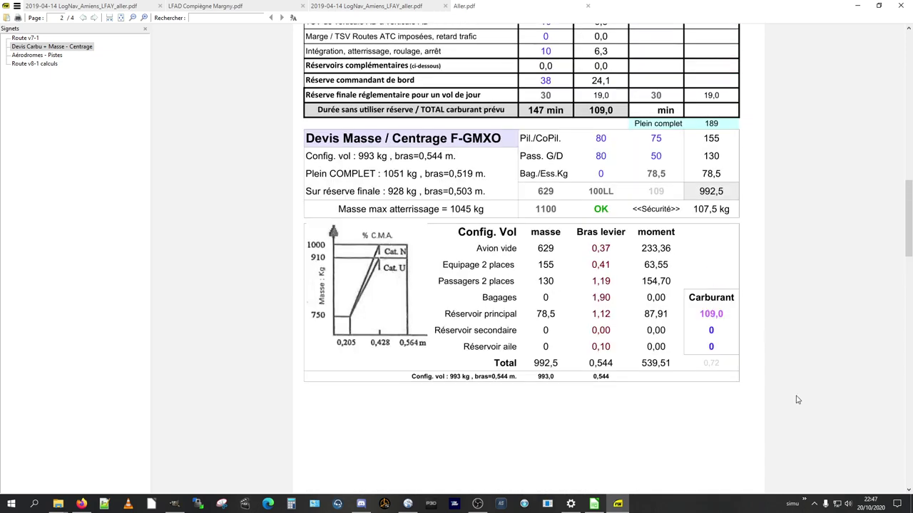
scroll(765, 369, down, 14)
scroll(759, 365, down, 4)
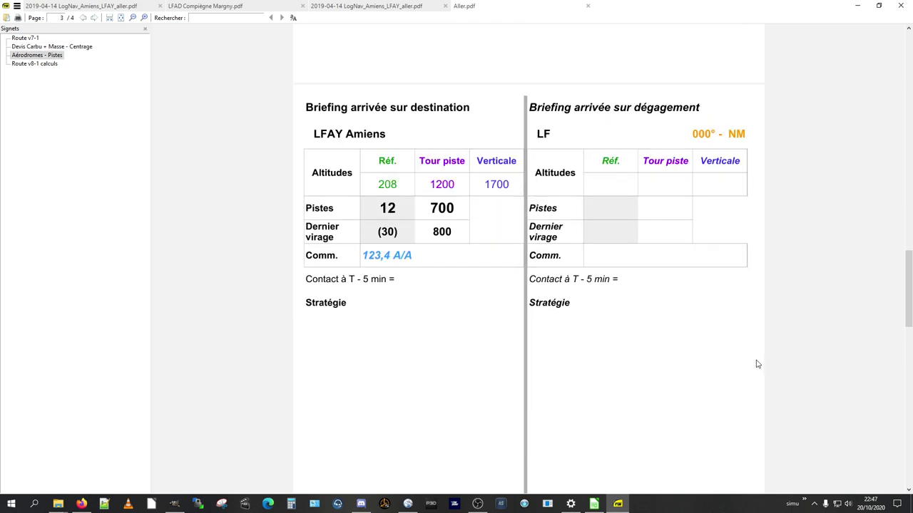
Review the LFAY Amiens arrival briefing and the landing and takeoff performance tables on page 3 of Aller.pdf
scroll(451, 287, down, 3)
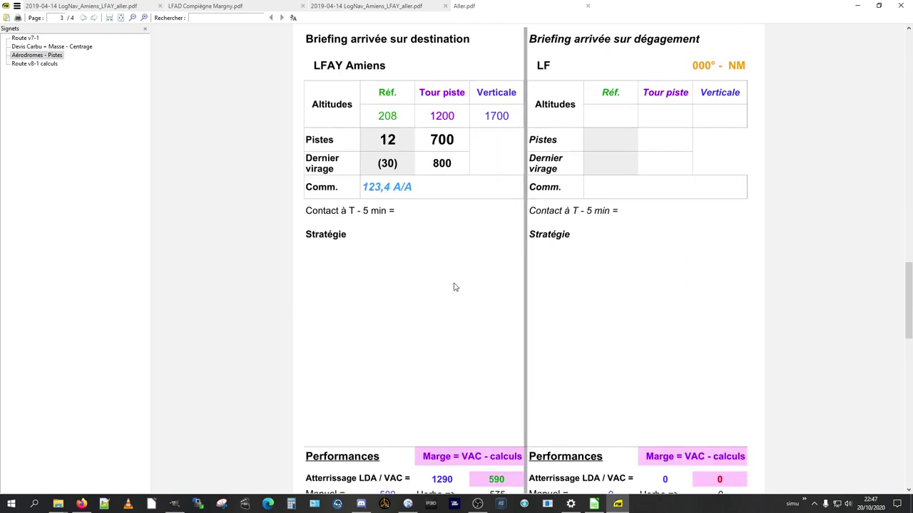
scroll(489, 433, up, 6)
scroll(488, 433, down, 12)
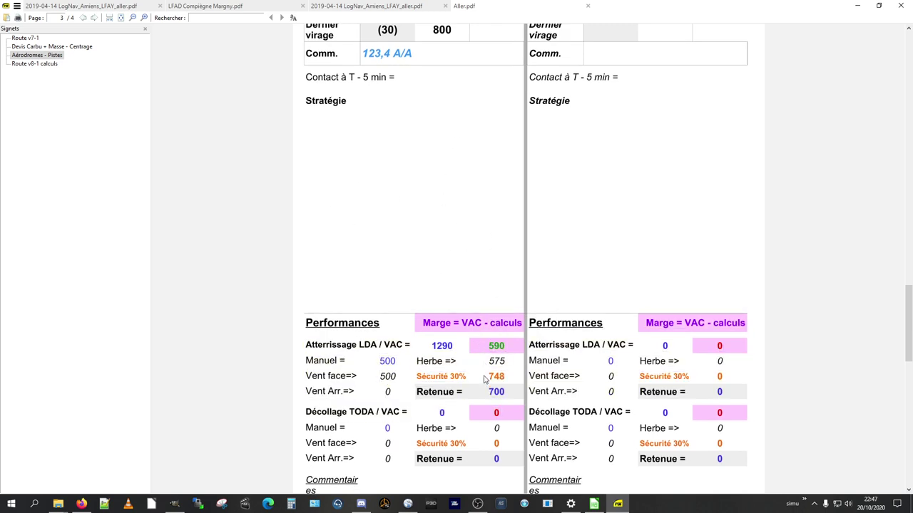
scroll(485, 379, down, 3)
Check the route calculation grid on page 4 of Aller.pdf and return to the route log on page 1
scroll(836, 328, down, 15)
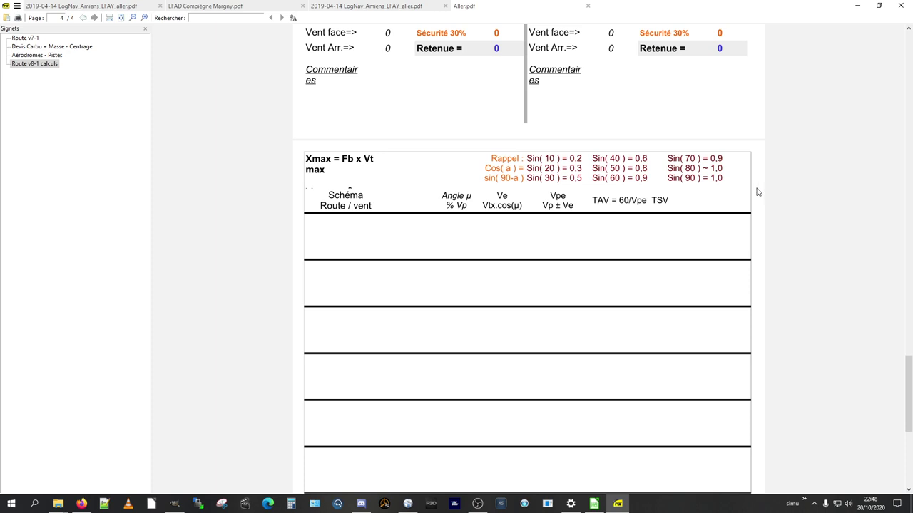
scroll(727, 210, up, 3)
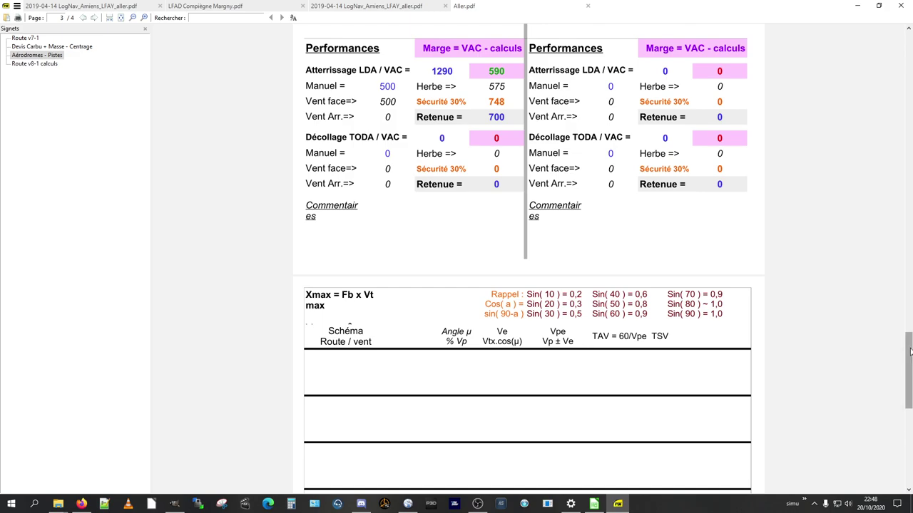
drag(908, 371, 900, 42)
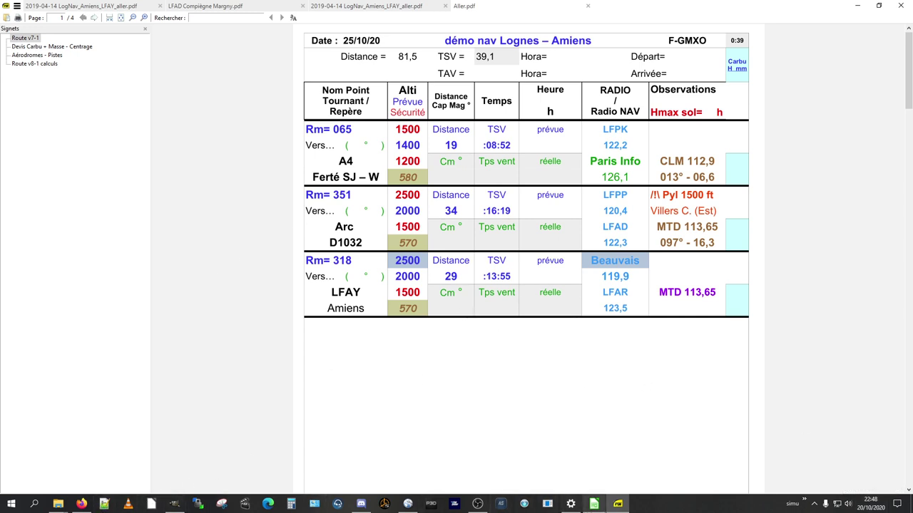
Switch to Aller.ods in LibreOffice Calc and examine the Route v7-1 sheet with the aircraft table and F-GMXO's empty mass
click(602, 508)
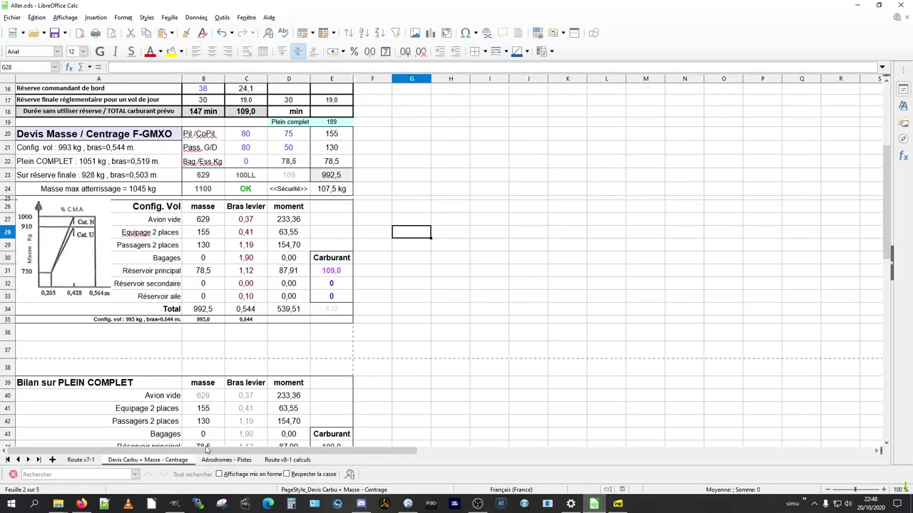
click(84, 461)
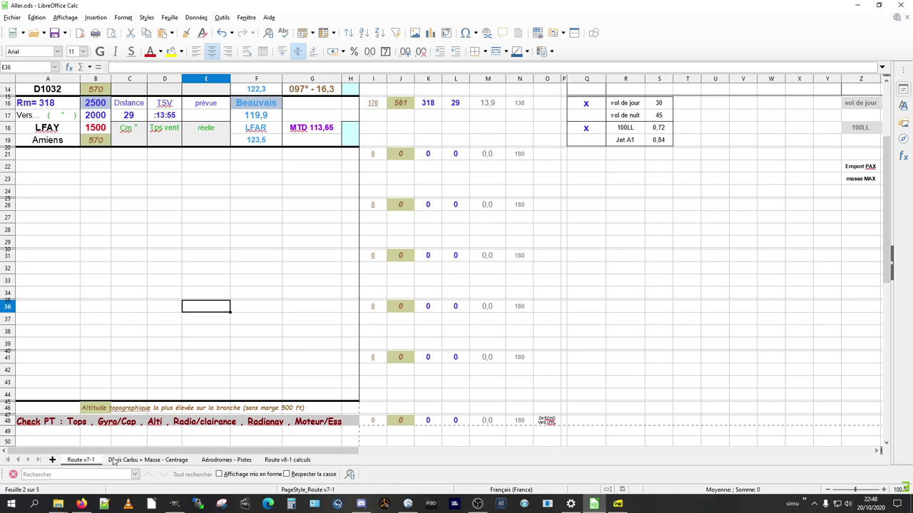
scroll(185, 371, up, 4)
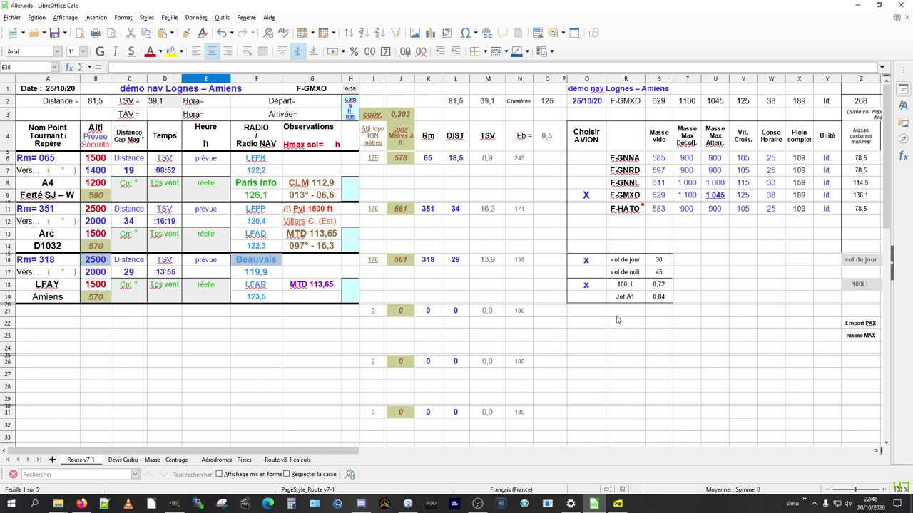
click(658, 196)
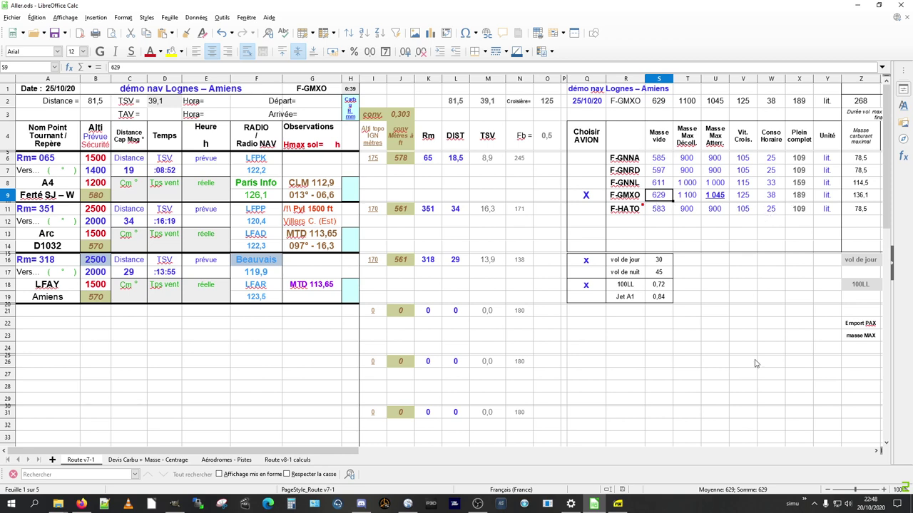
mouse_move(349, 455)
mouse_down()
mouse_move(539, 459)
mouse_move(353, 459)
mouse_up()
scroll(216, 387, down, 1)
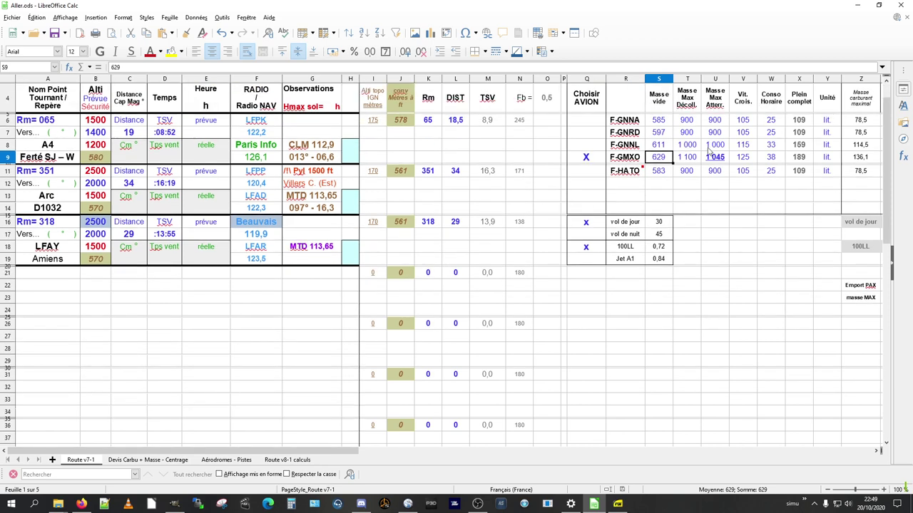
scroll(655, 200, up, 1)
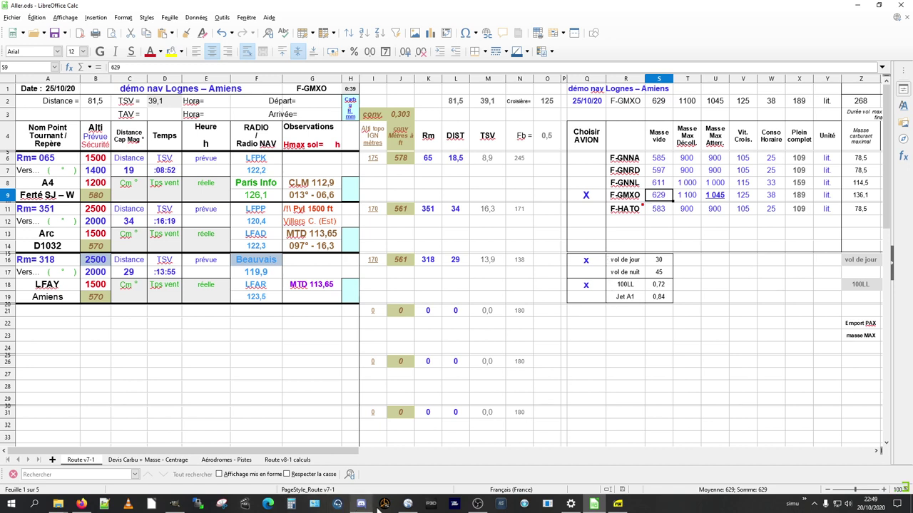
Switch to the Géoportail aeronautical map in Firefox and turn off the distance measurement tool
mouse_move(405, 508)
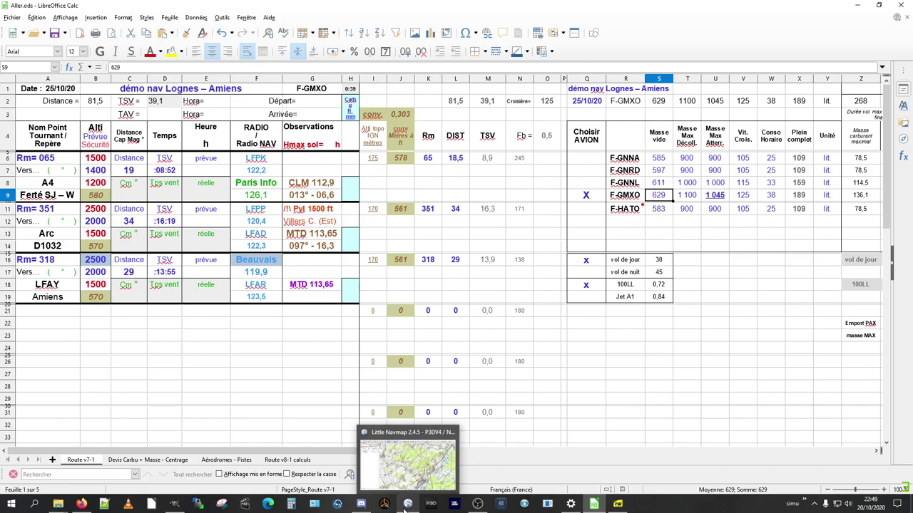
click(82, 504)
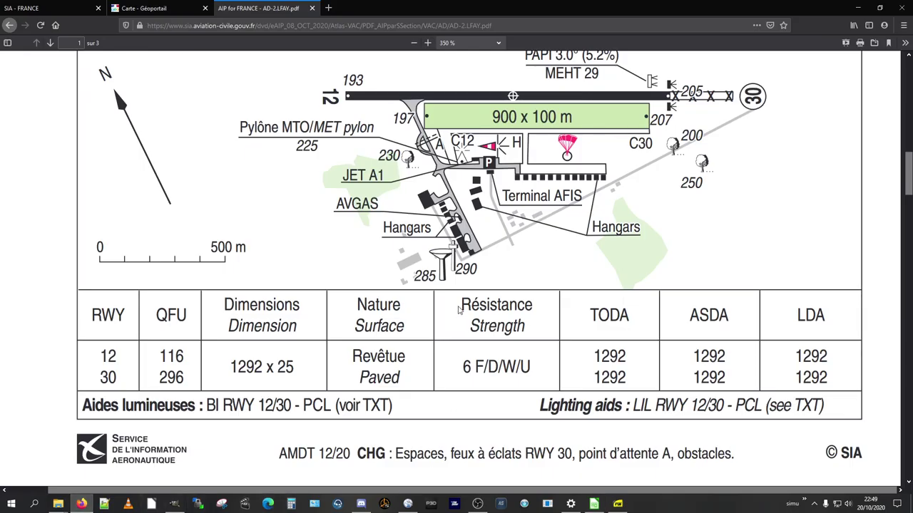
click(163, 10)
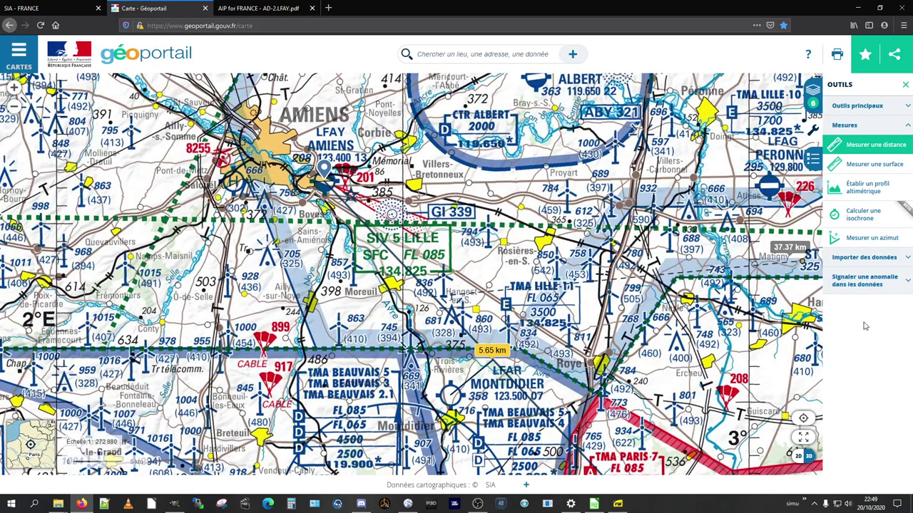
click(895, 145)
Examine the plotted route on the map from Lognes via La Ferté-sous-Jouarre to the turning point north of Compiègne
scroll(590, 285, down, 2)
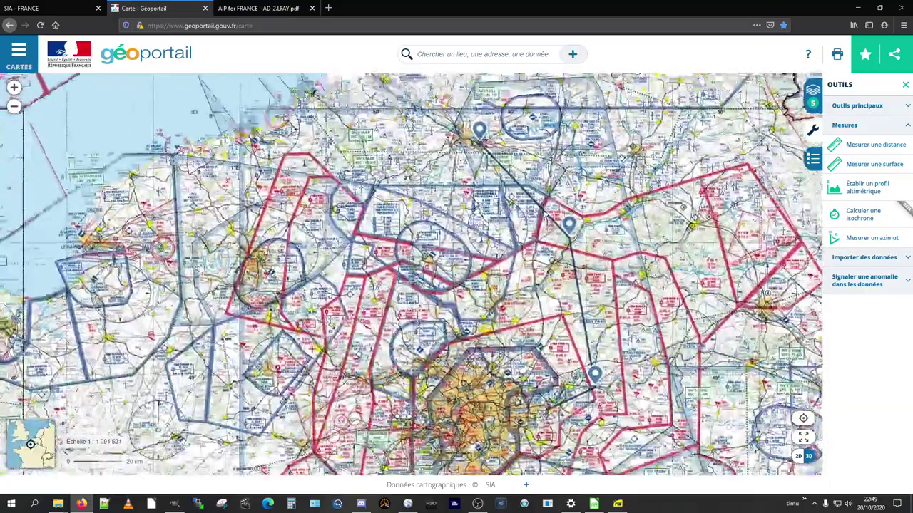
scroll(575, 308, up, 1)
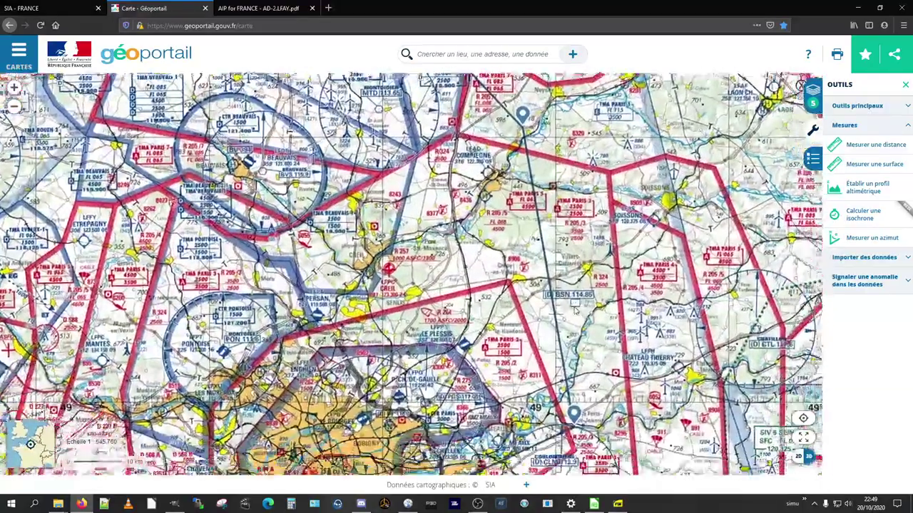
drag(575, 308, 524, 235)
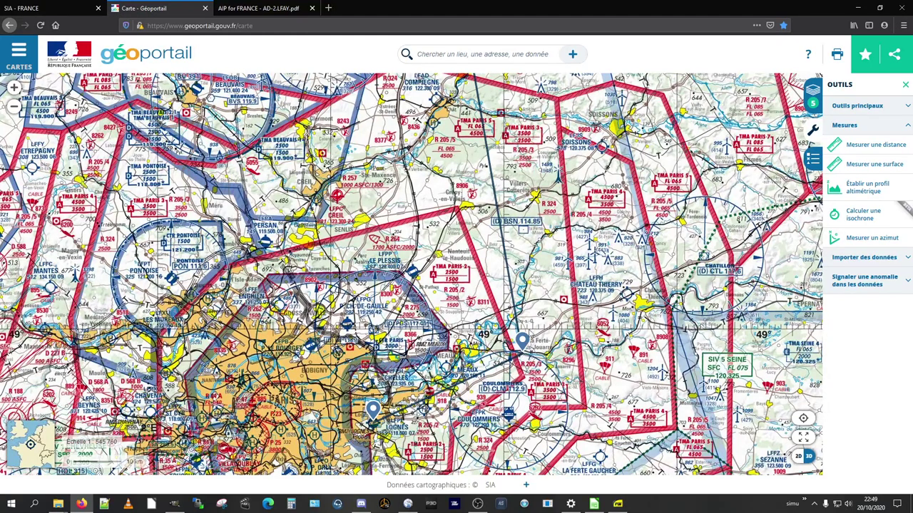
drag(499, 271, 474, 312)
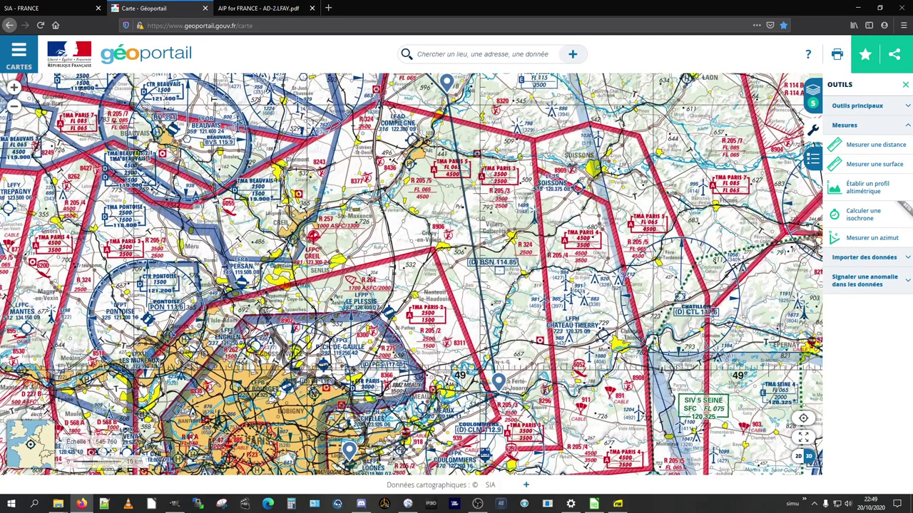
drag(499, 379, 477, 465)
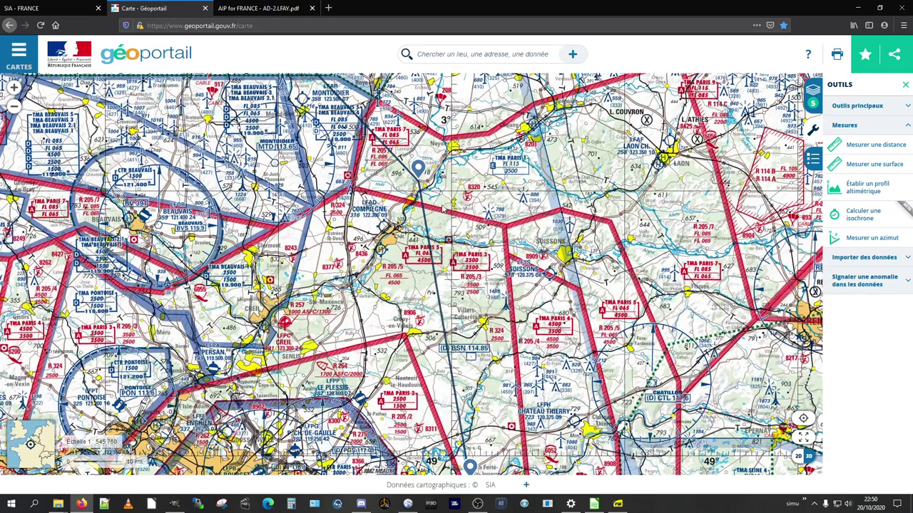
drag(443, 206, 475, 289)
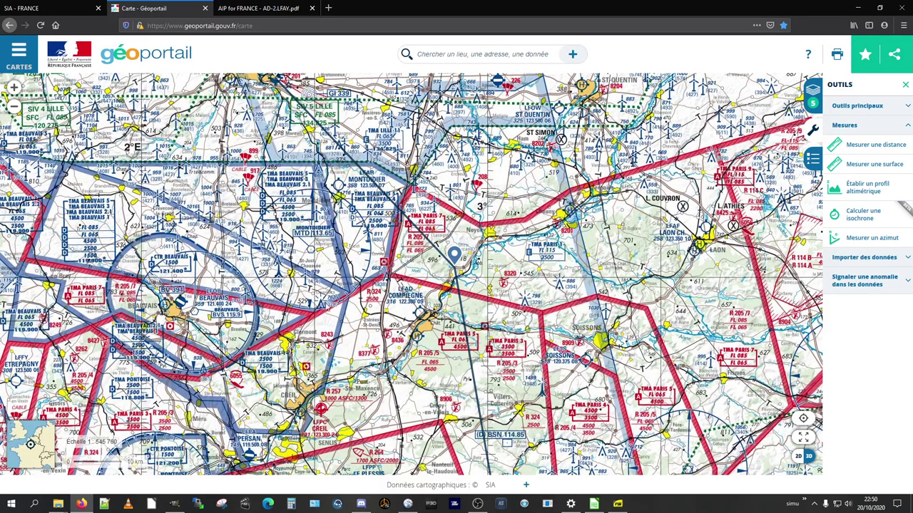
Inspect the airspace around Compiègne and Beauvais, following the leg back to the turning point at La Ferté-sous-Jouarre
drag(407, 375, 463, 273)
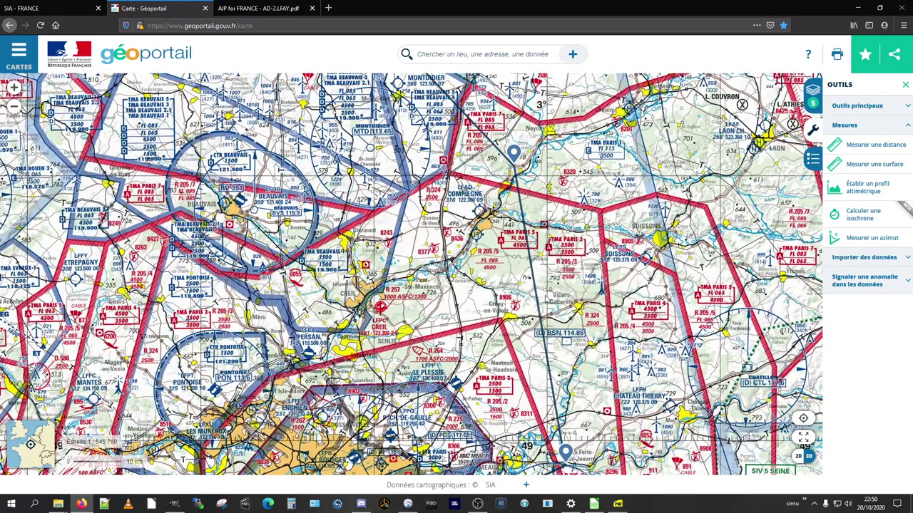
drag(512, 294, 484, 362)
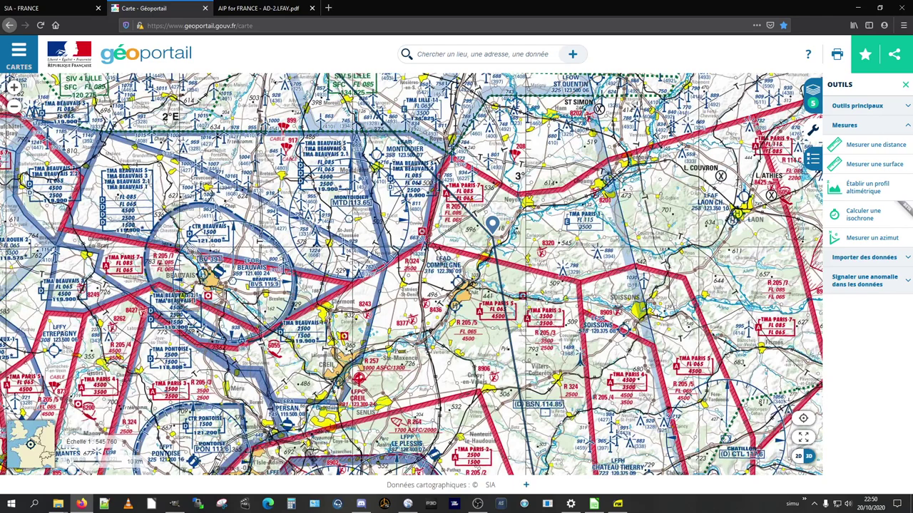
scroll(430, 346, up, 1)
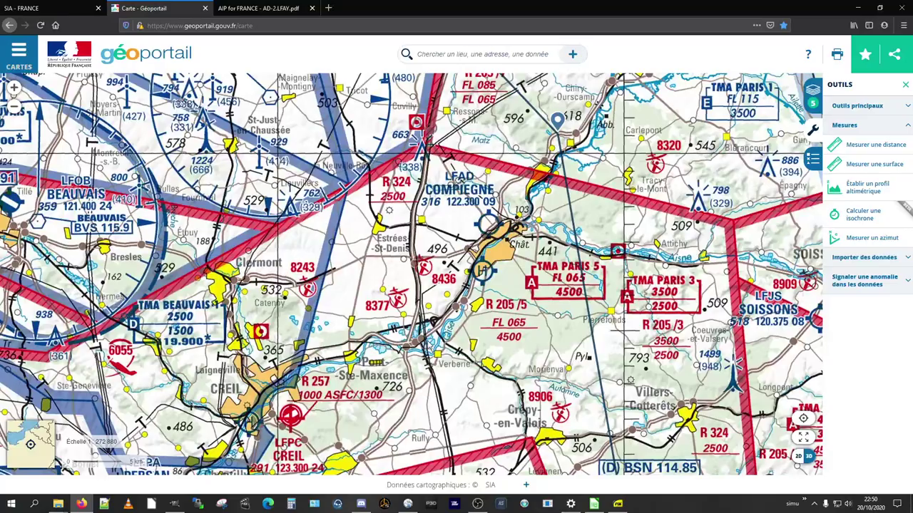
scroll(428, 214, down, 1)
drag(428, 214, 280, 166)
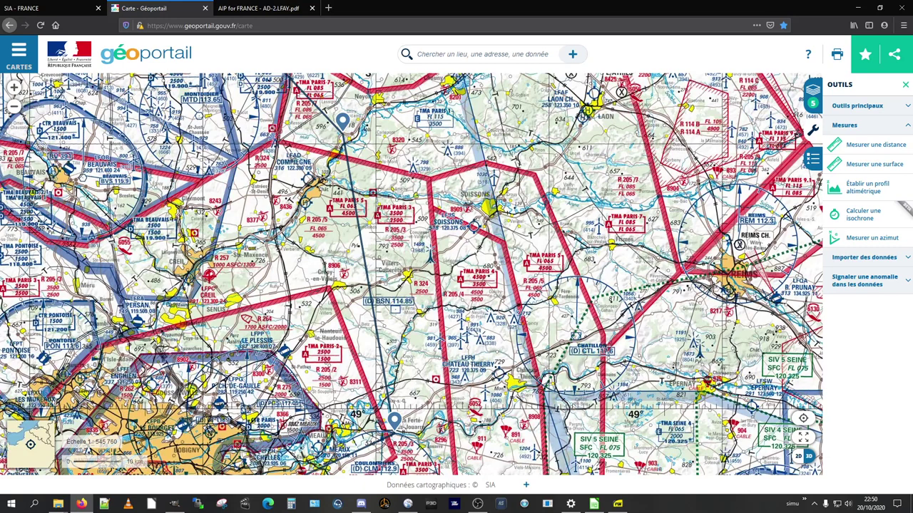
drag(384, 412, 445, 314)
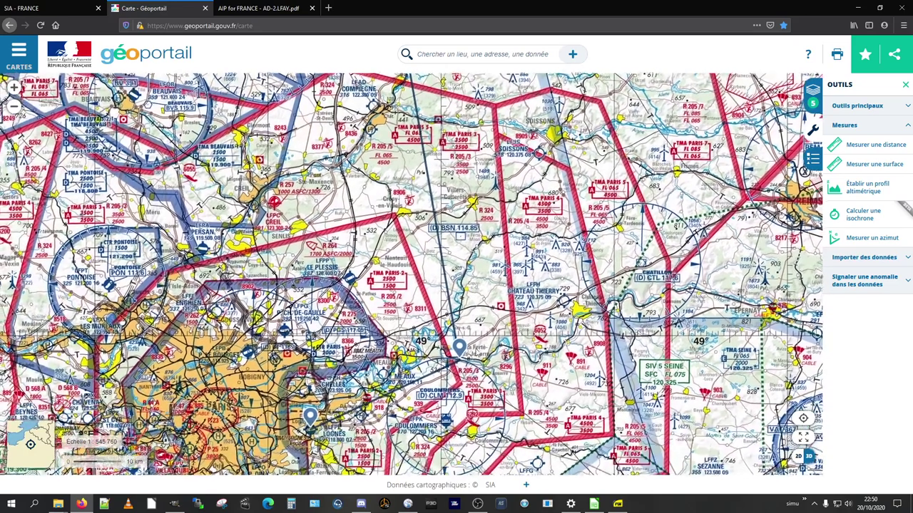